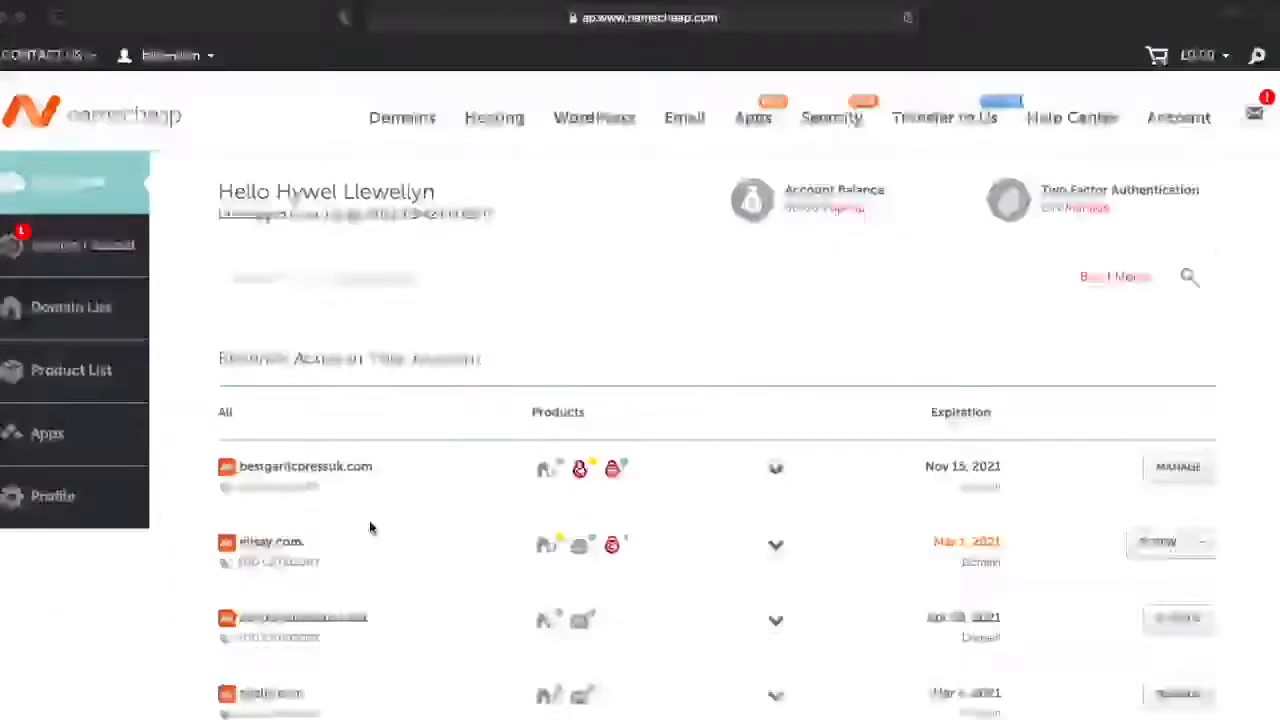
Step: Open the cPanel of the elisay.com hosting and bring up the WordPress installation form in Softaculous
{"action": "mouse_move", "coordinate": [579, 545]}
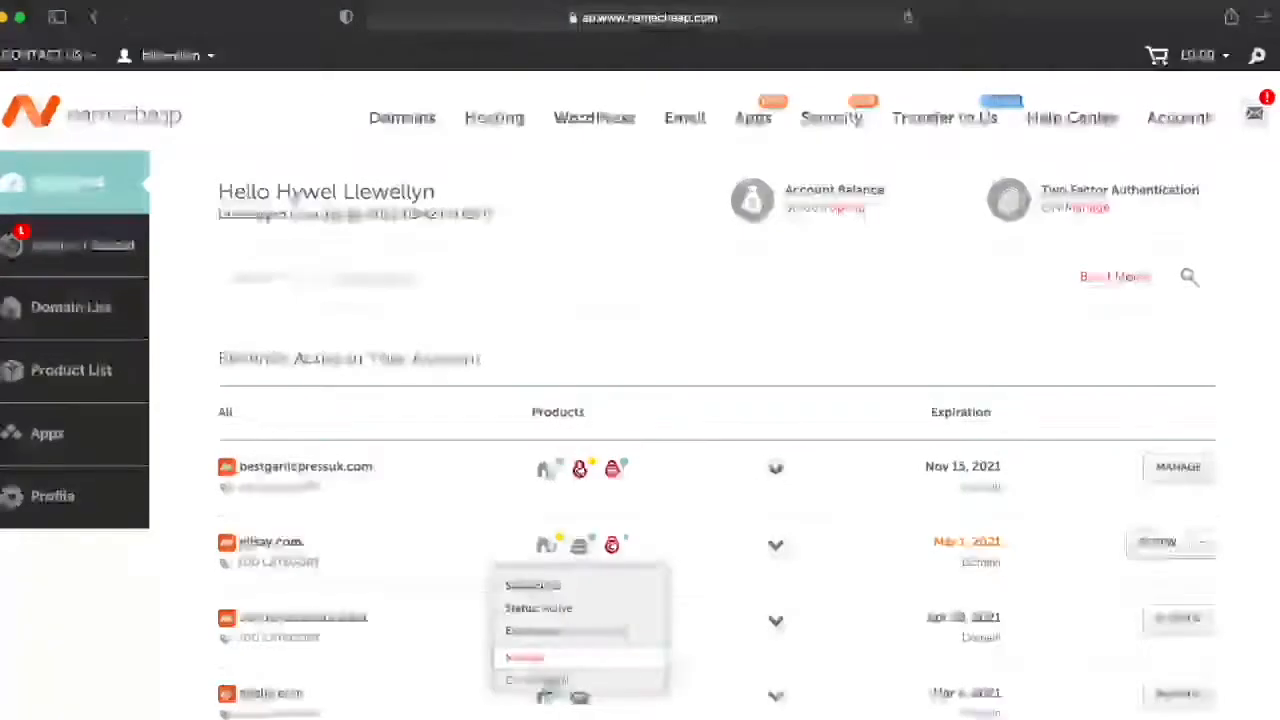
{"action": "left_click", "coordinate": [543, 672]}
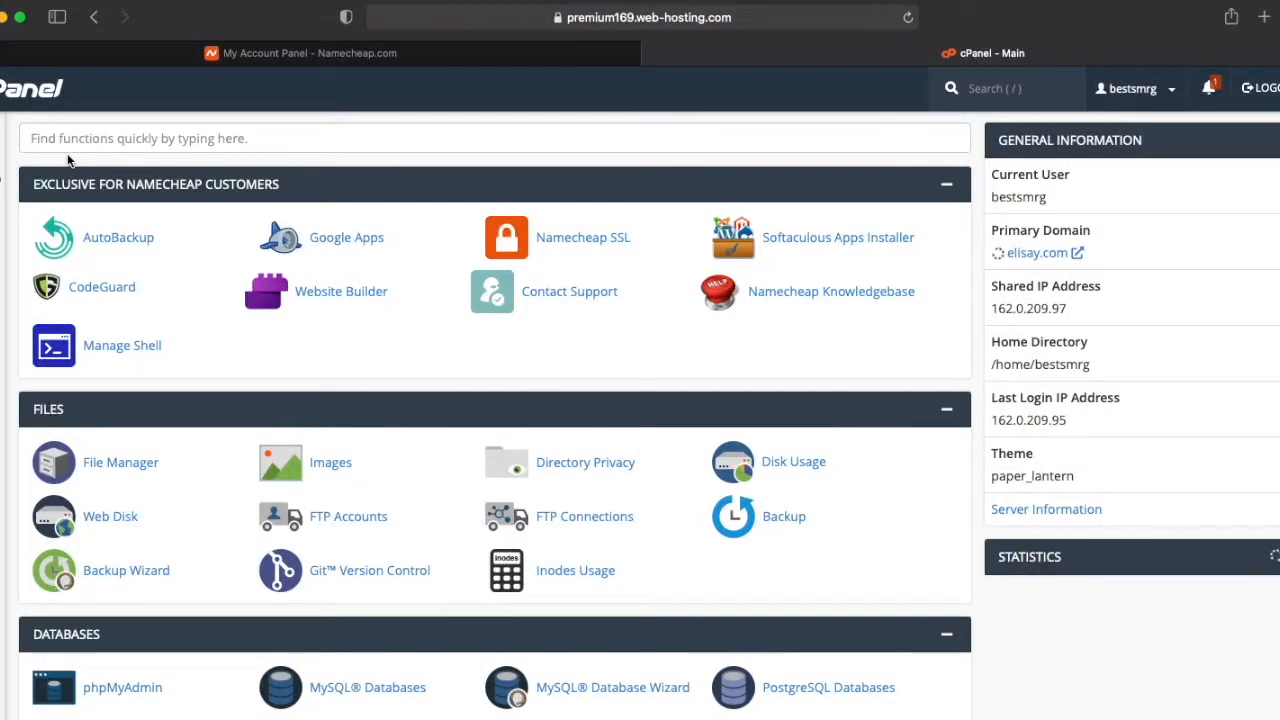
{"action": "scroll", "coordinate": [513, 253], "scroll_direction": "down", "scroll_amount": 10}
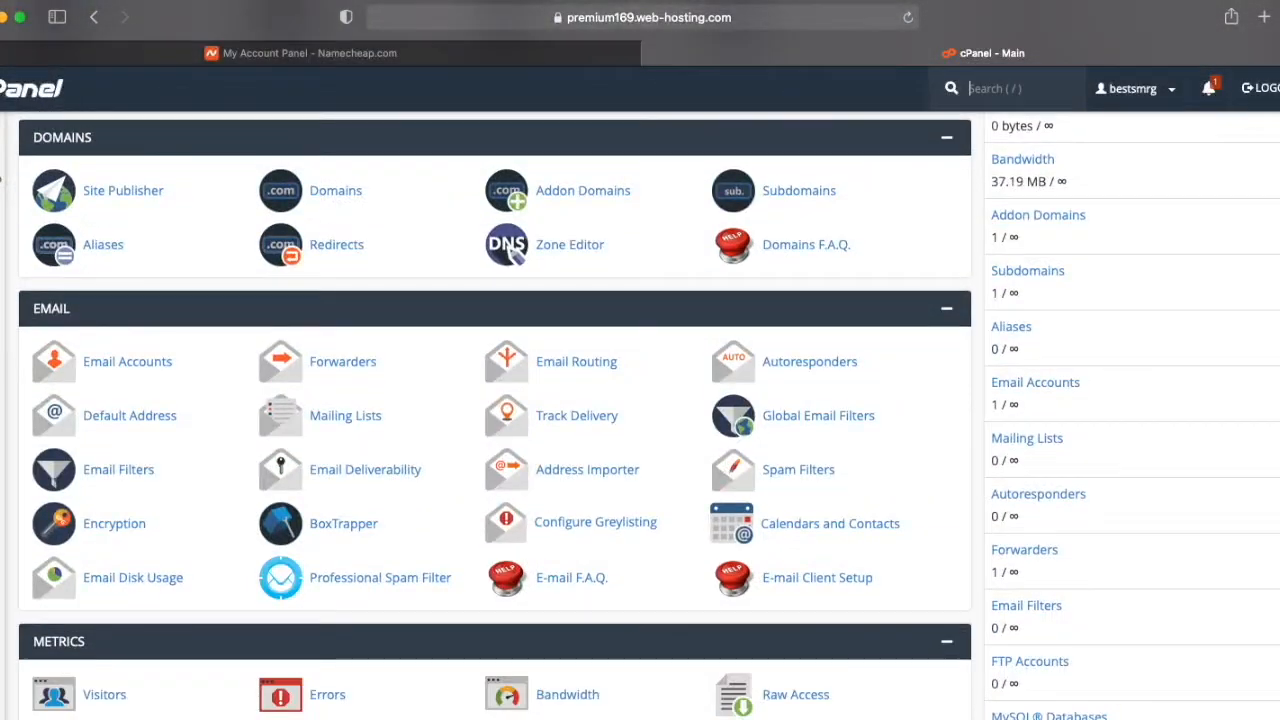
{"action": "scroll", "coordinate": [510, 250], "scroll_direction": "down", "scroll_amount": 12}
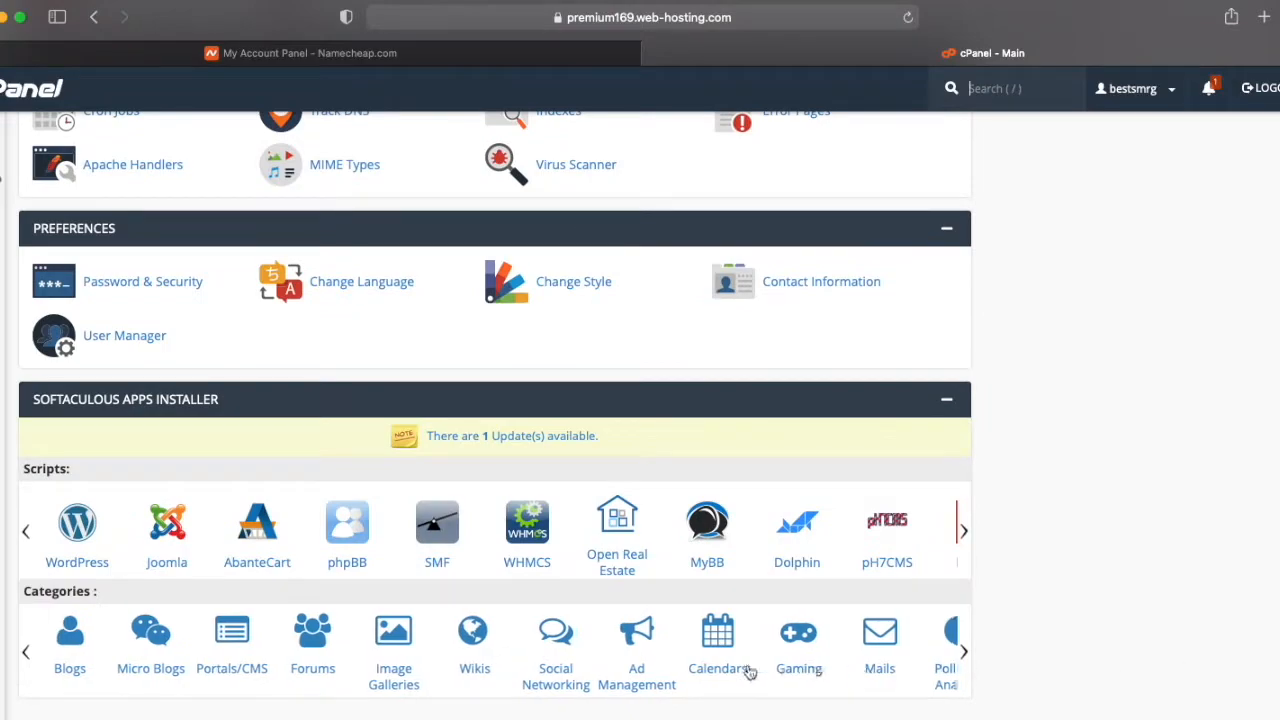
{"action": "left_click", "coordinate": [70, 535]}
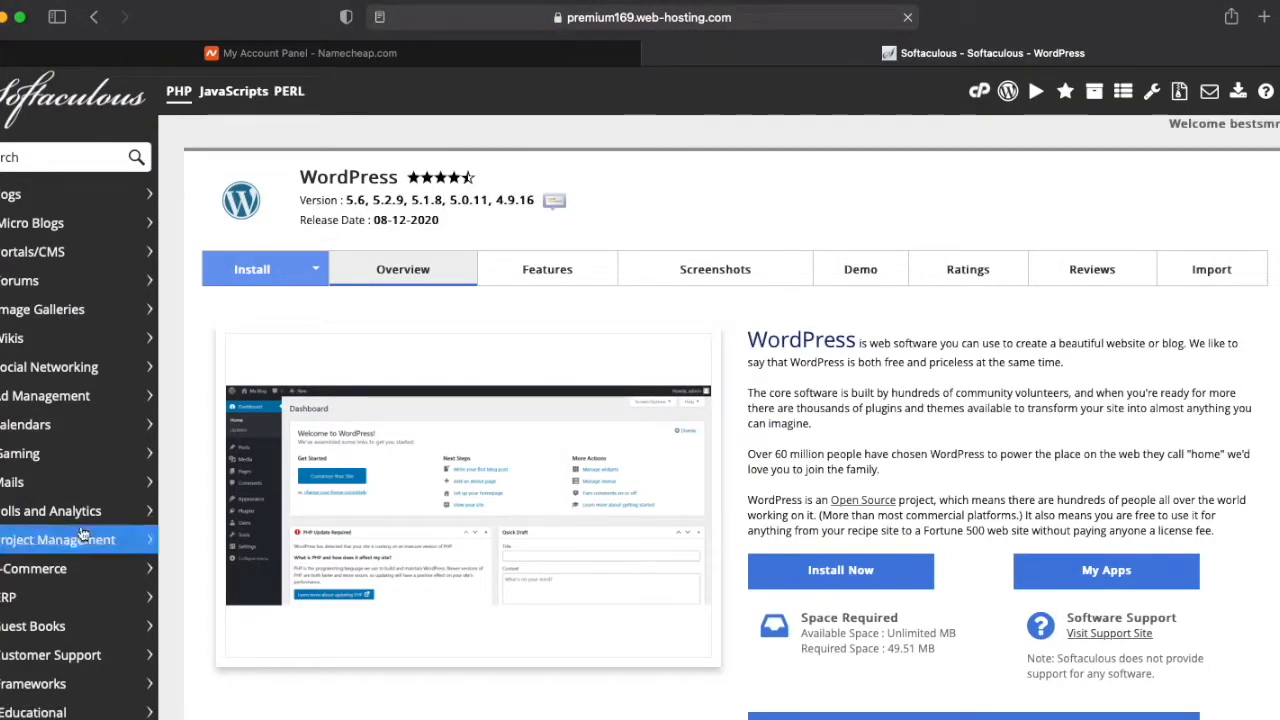
{"action": "left_click", "coordinate": [862, 577]}
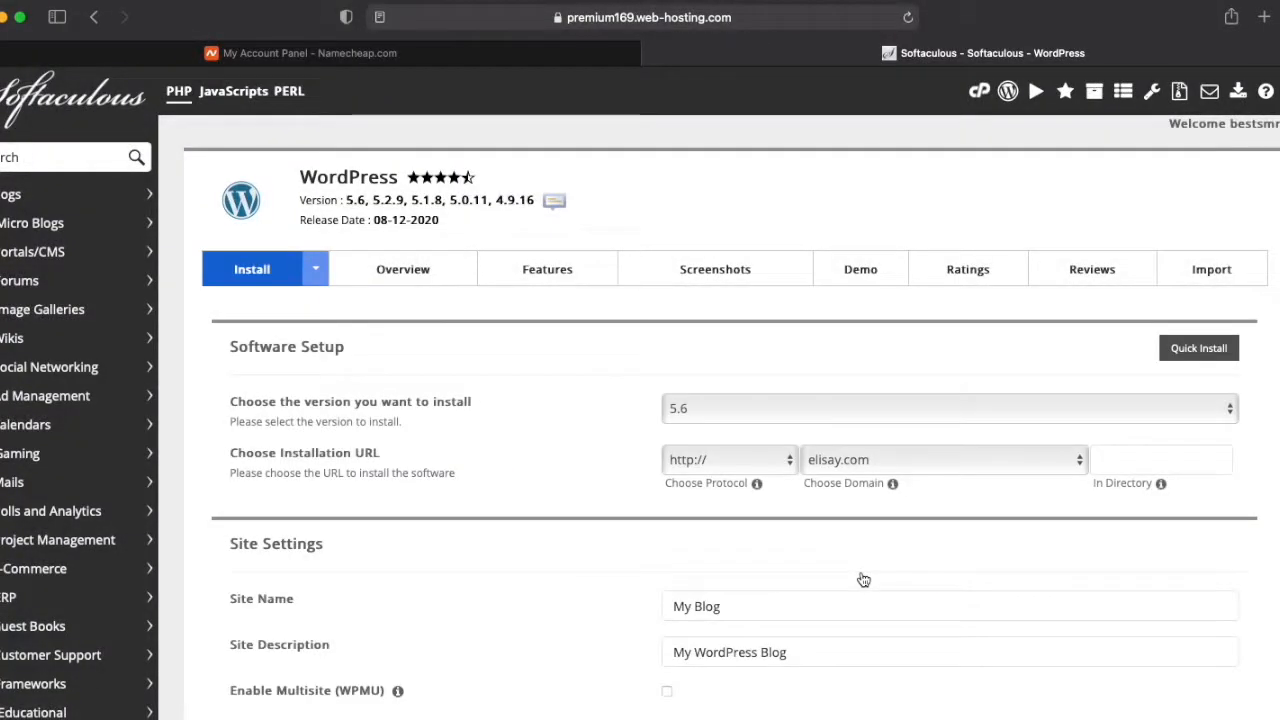
{"action": "left_click", "coordinate": [730, 459]}
{"action": "left_click", "coordinate": [762, 475]}
{"action": "left_click", "coordinate": [750, 610]}
{"action": "triple_click", "coordinate": [750, 610]}
{"action": "type", "text": "Elisay"}
{"action": "triple_click", "coordinate": [806, 654]}
{"action": "type", "text": "Woocommerce Shop"}
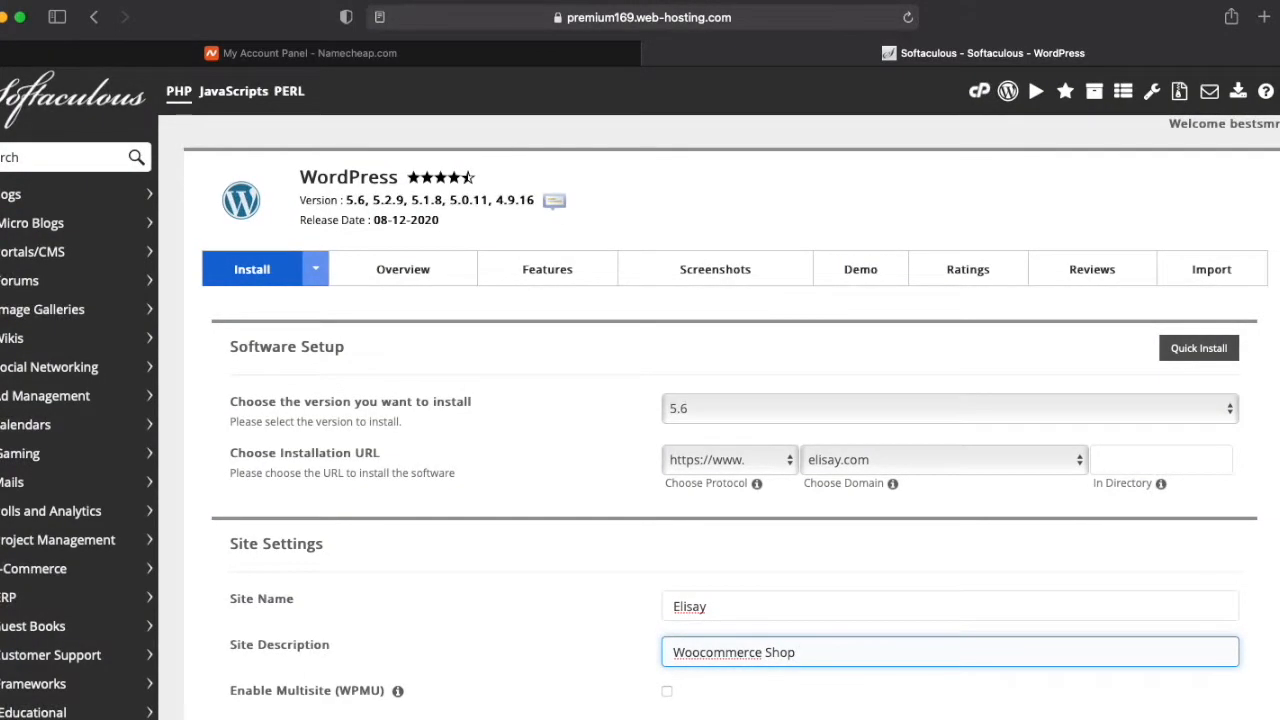
Step: Fill in the admin account with the admin password, the username admin_elisay and the owner's e-mail address
{"action": "scroll", "coordinate": [680, 520], "scroll_direction": "down", "scroll_amount": 5}
{"action": "triple_click", "coordinate": [673, 533]}
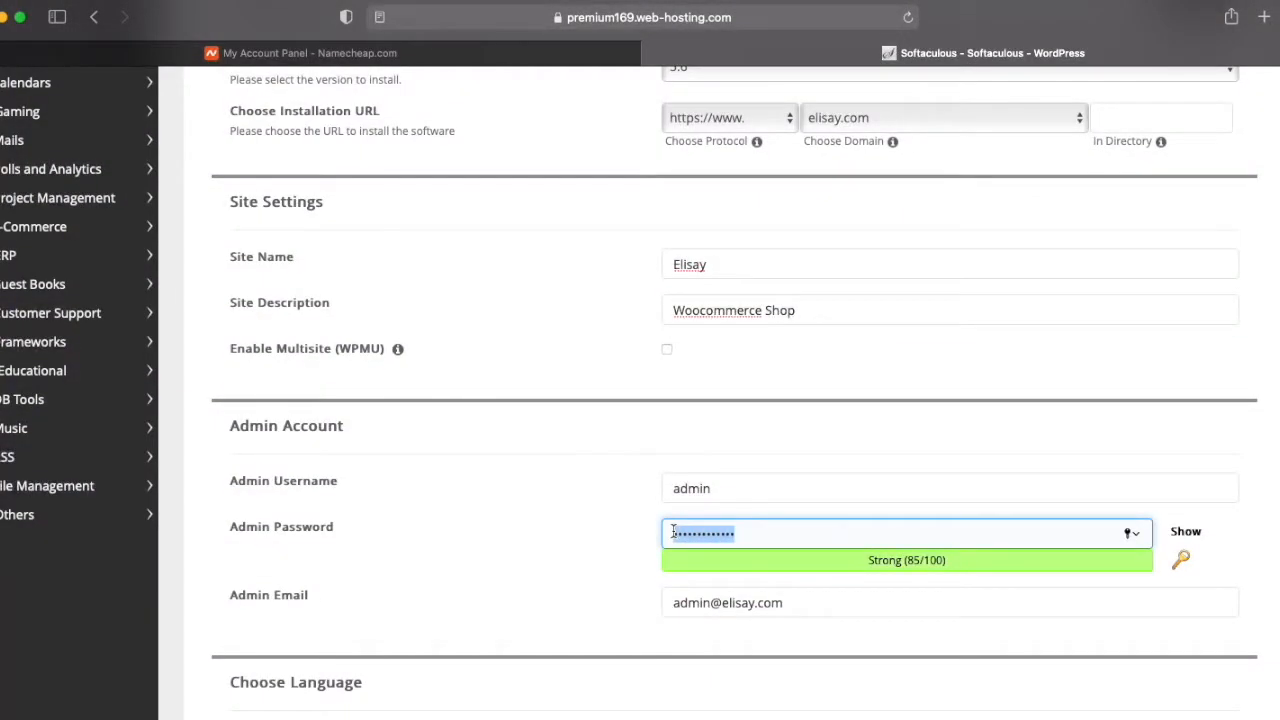
{"action": "key", "text": "super+v"}
{"action": "left_click", "coordinate": [723, 489]}
{"action": "type", "text": "_elisay"}
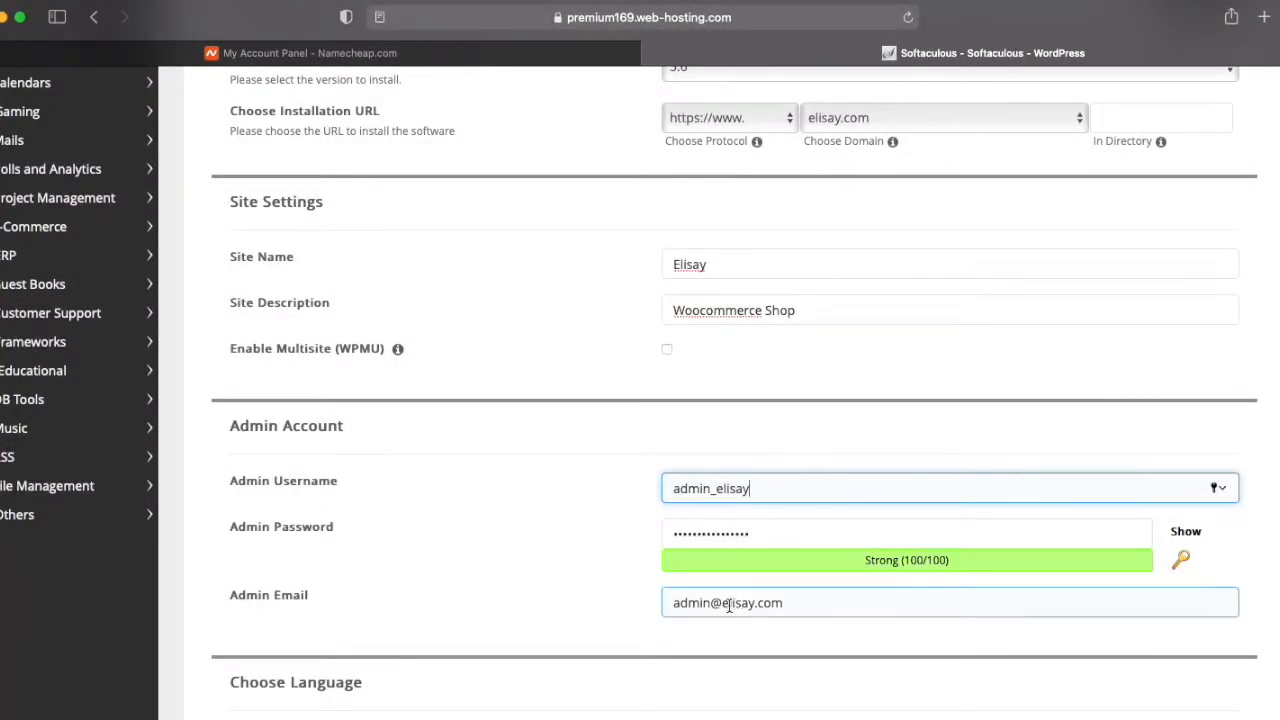
{"action": "triple_click", "coordinate": [728, 603]}
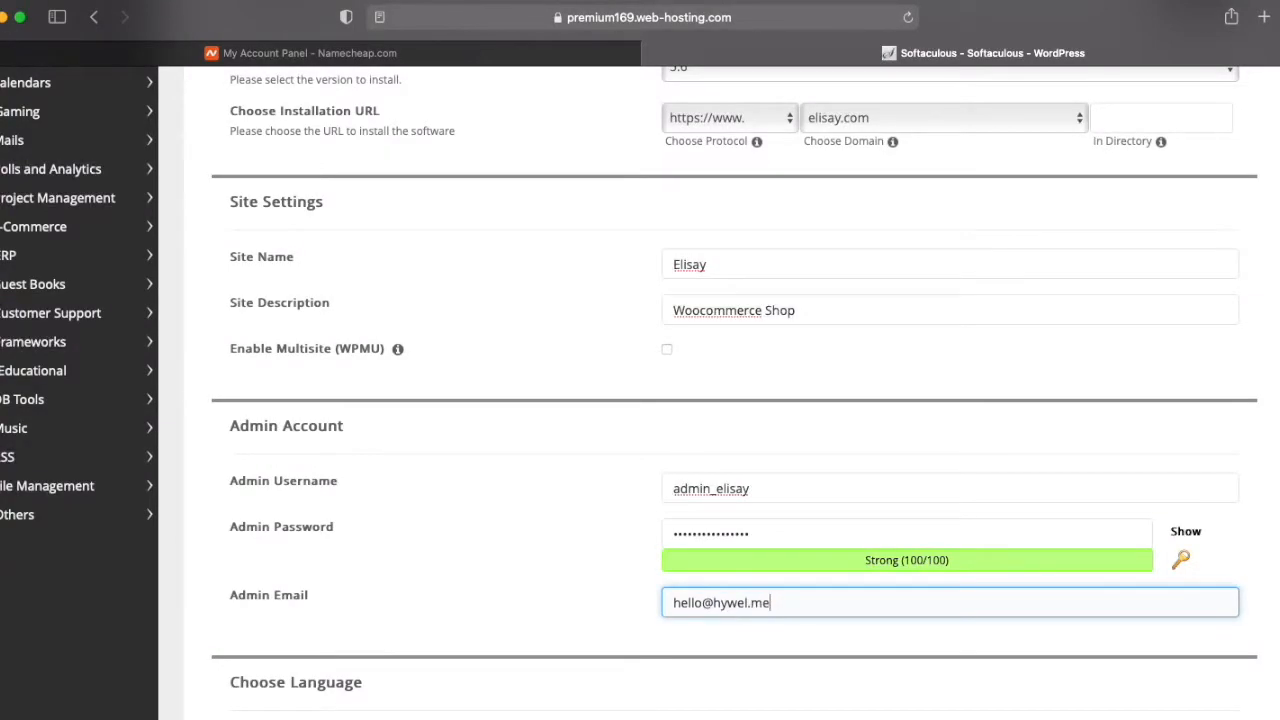
Step: Install WordPress, leaving the language, plugin and theme options at their defaults
{"action": "scroll", "coordinate": [678, 460], "scroll_direction": "down", "scroll_amount": 4}
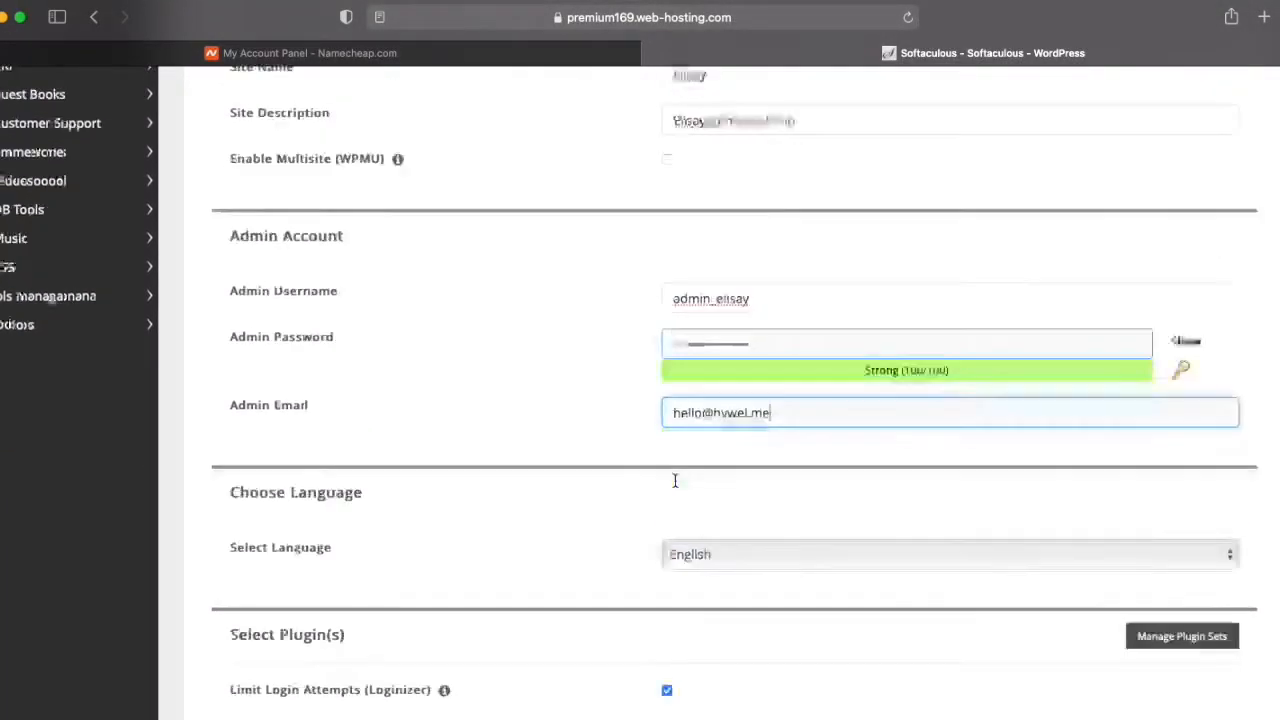
{"action": "scroll", "coordinate": [674, 486], "scroll_direction": "down", "scroll_amount": 10}
{"action": "scroll", "coordinate": [674, 486], "scroll_direction": "down", "scroll_amount": 9}
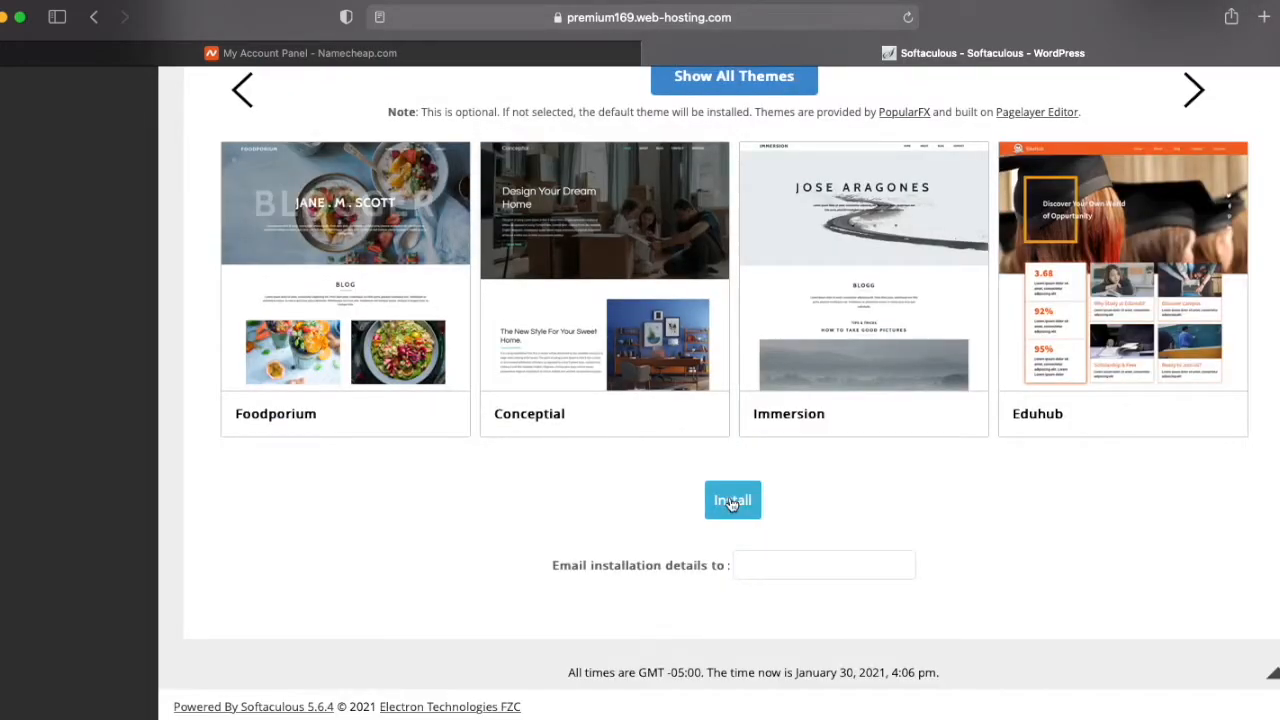
{"action": "left_click", "coordinate": [732, 503]}
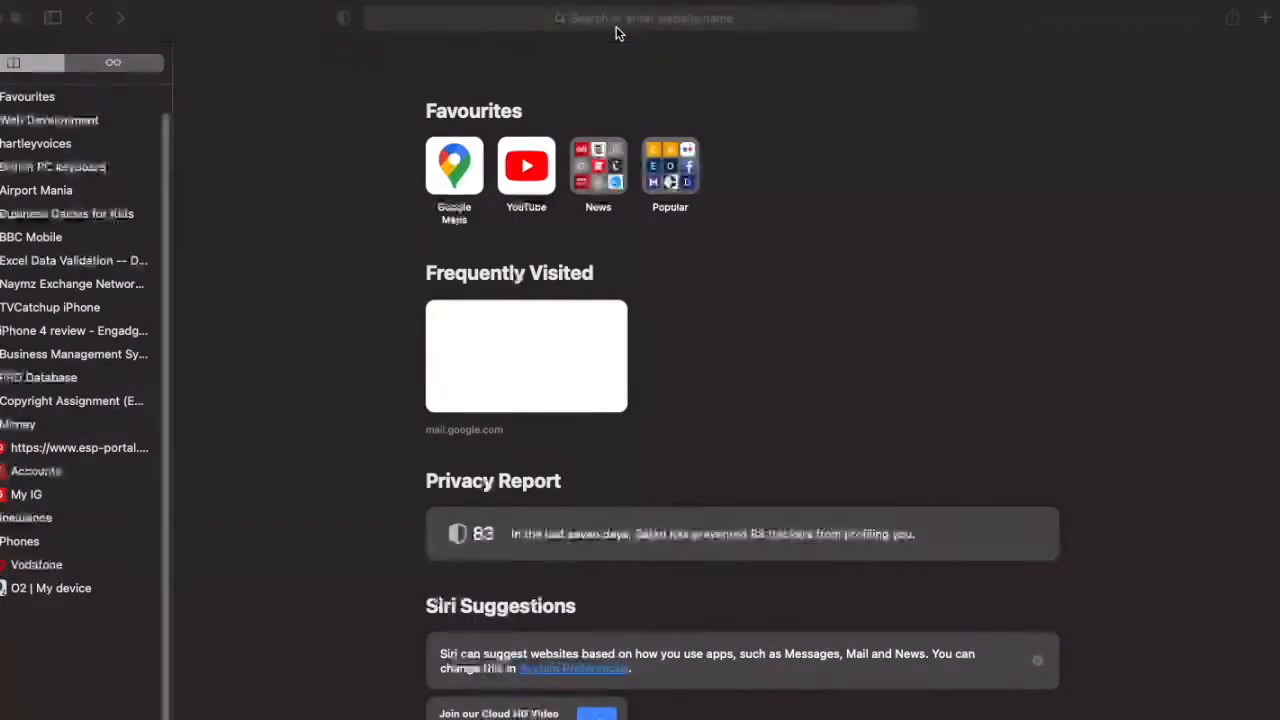
Step: Go to elisay.com/wp-admin and log in with the admin username and password
{"action": "left_click", "coordinate": [616, 27]}
{"action": "type", "text": "elisay.com"}
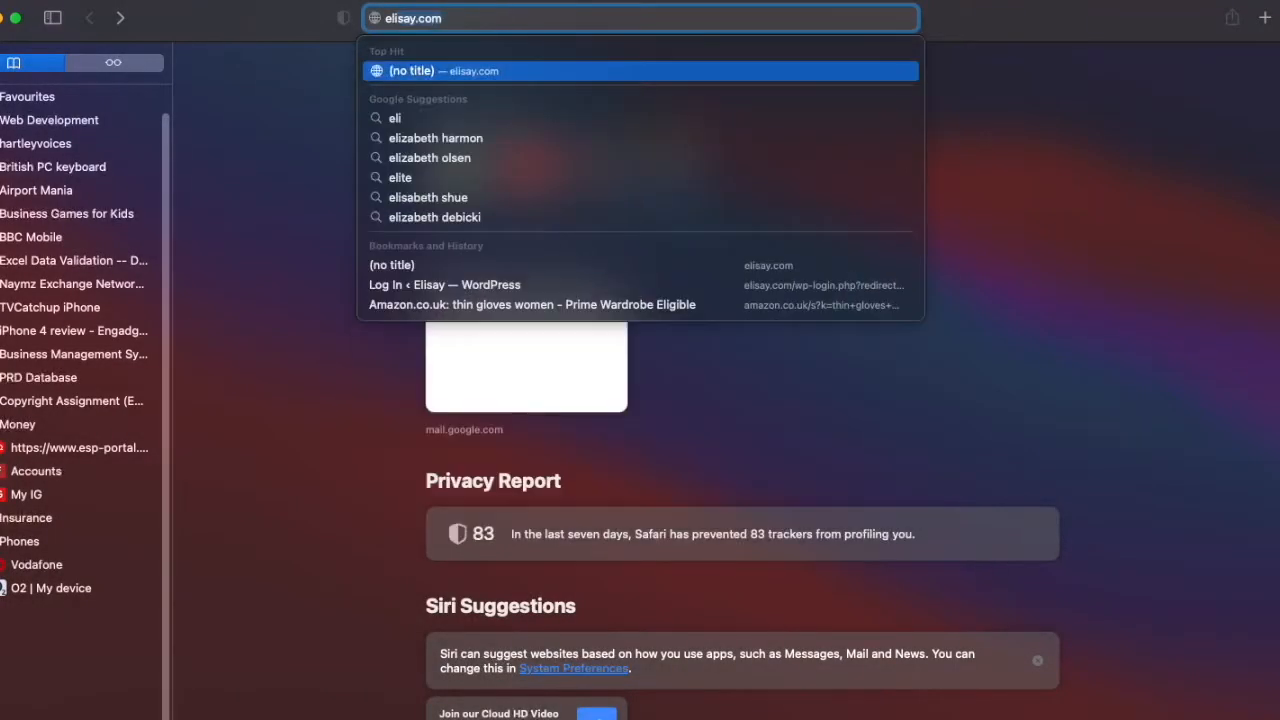
{"action": "type", "text": "/wp-admin"}
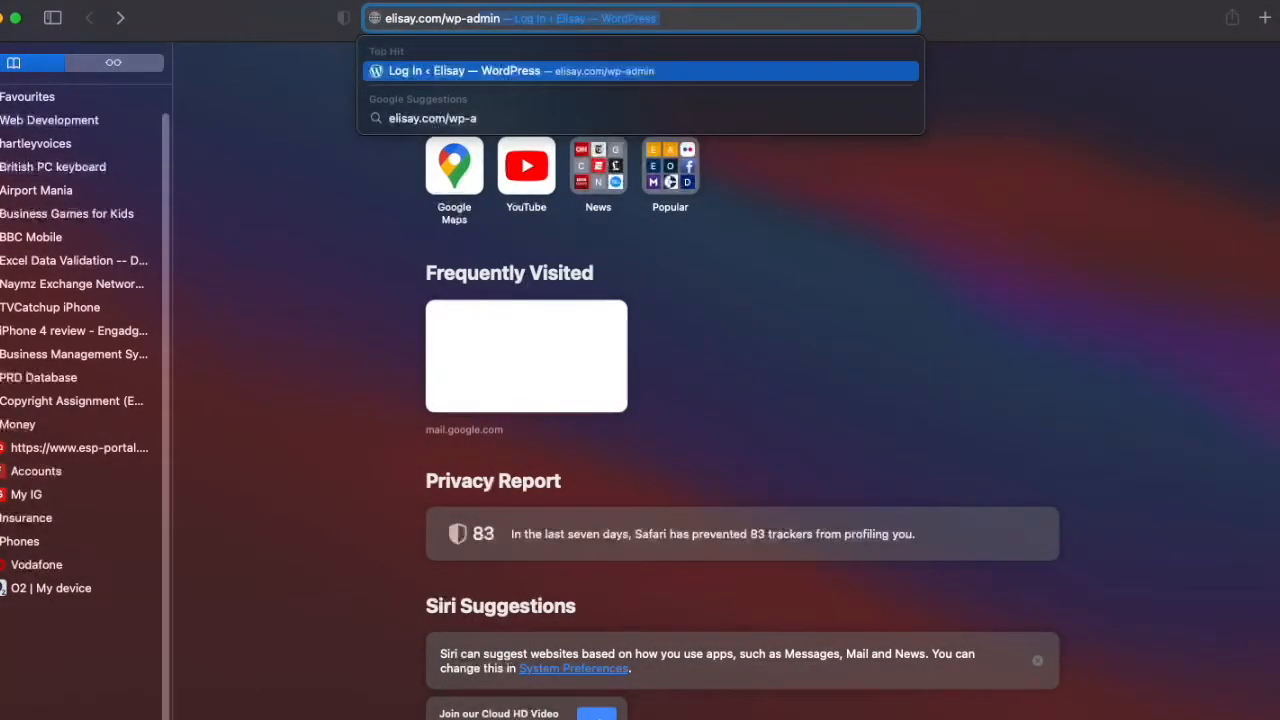
{"action": "key", "text": "Return"}
{"action": "left_click", "coordinate": [600, 358]}
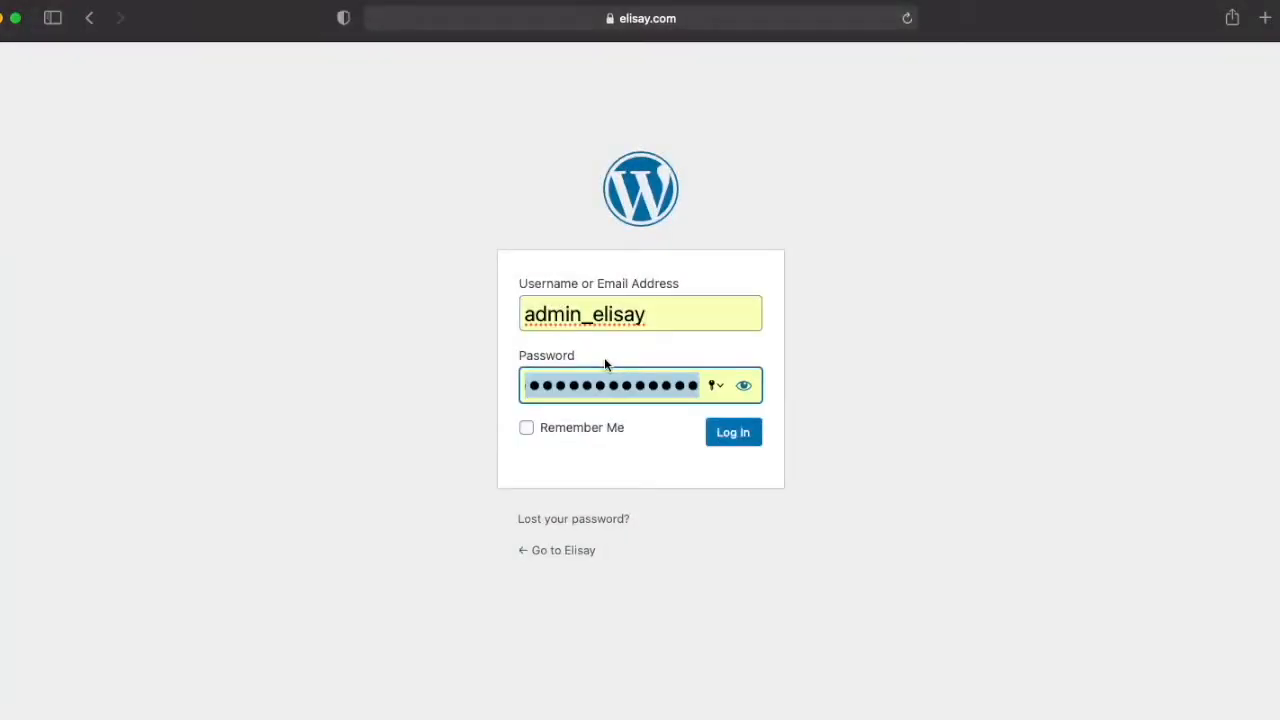
{"action": "left_click", "coordinate": [724, 436]}
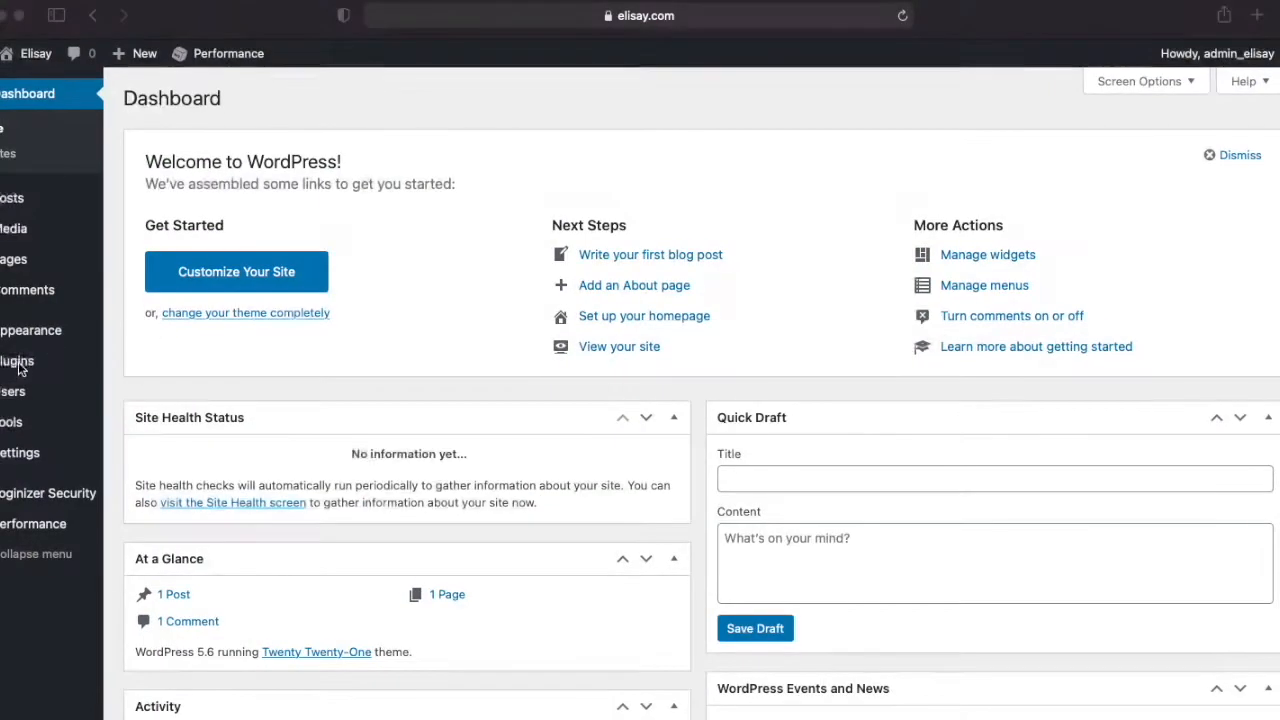
Step: Search the new plugins for WooCommerce, then install and activate the WooCommerce plugin by Automattic
{"action": "mouse_move", "coordinate": [19, 368]}
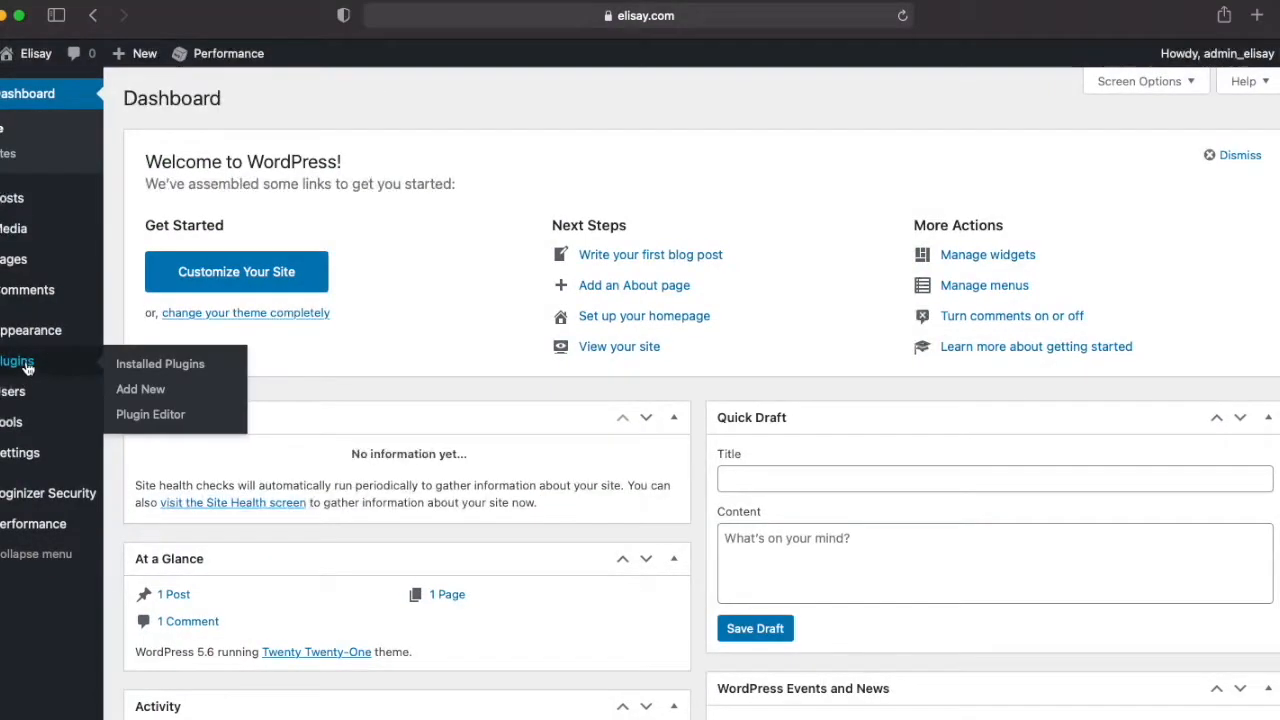
{"action": "left_click", "coordinate": [124, 390]}
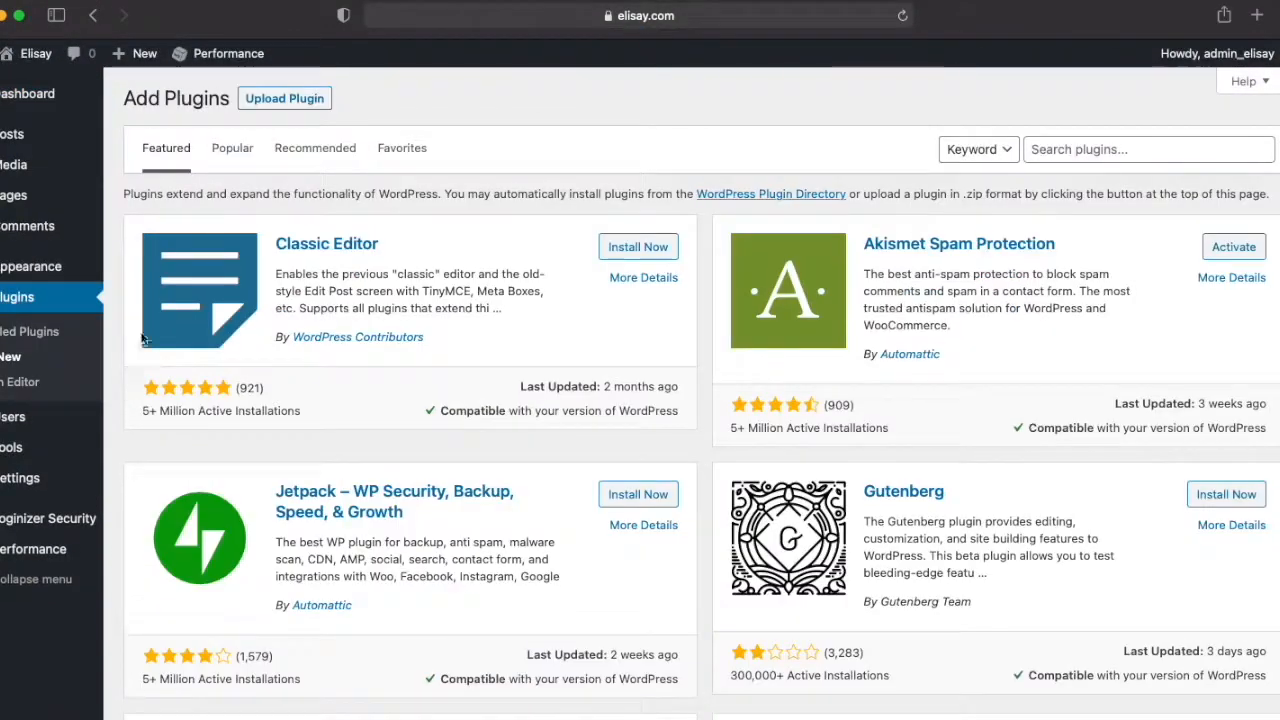
{"action": "type", "text": "wooco"}
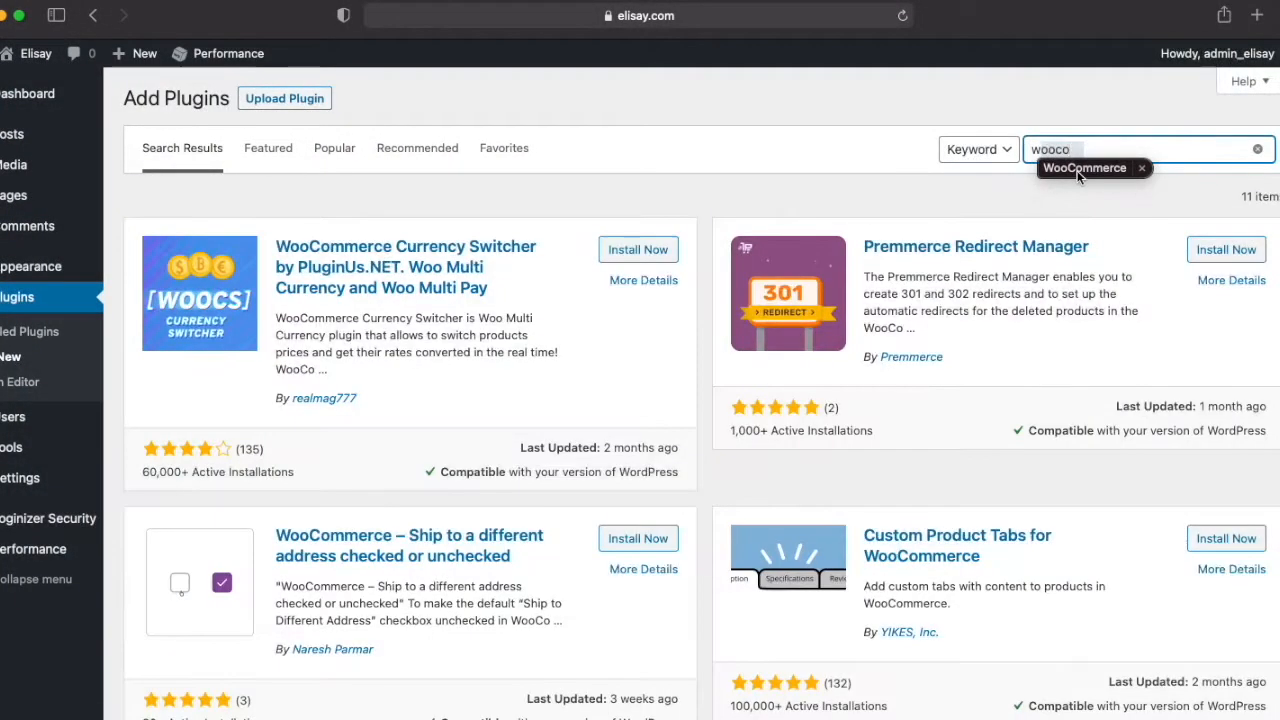
{"action": "left_click", "coordinate": [1085, 168]}
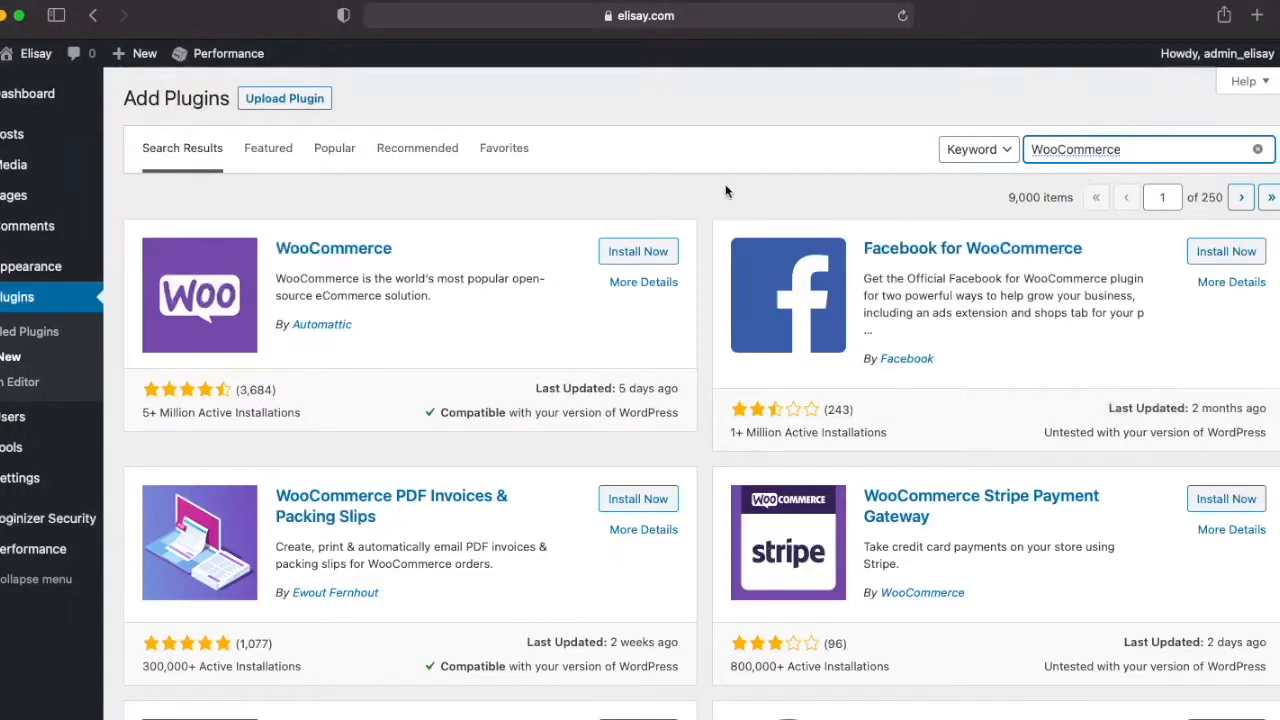
{"action": "left_click", "coordinate": [643, 257]}
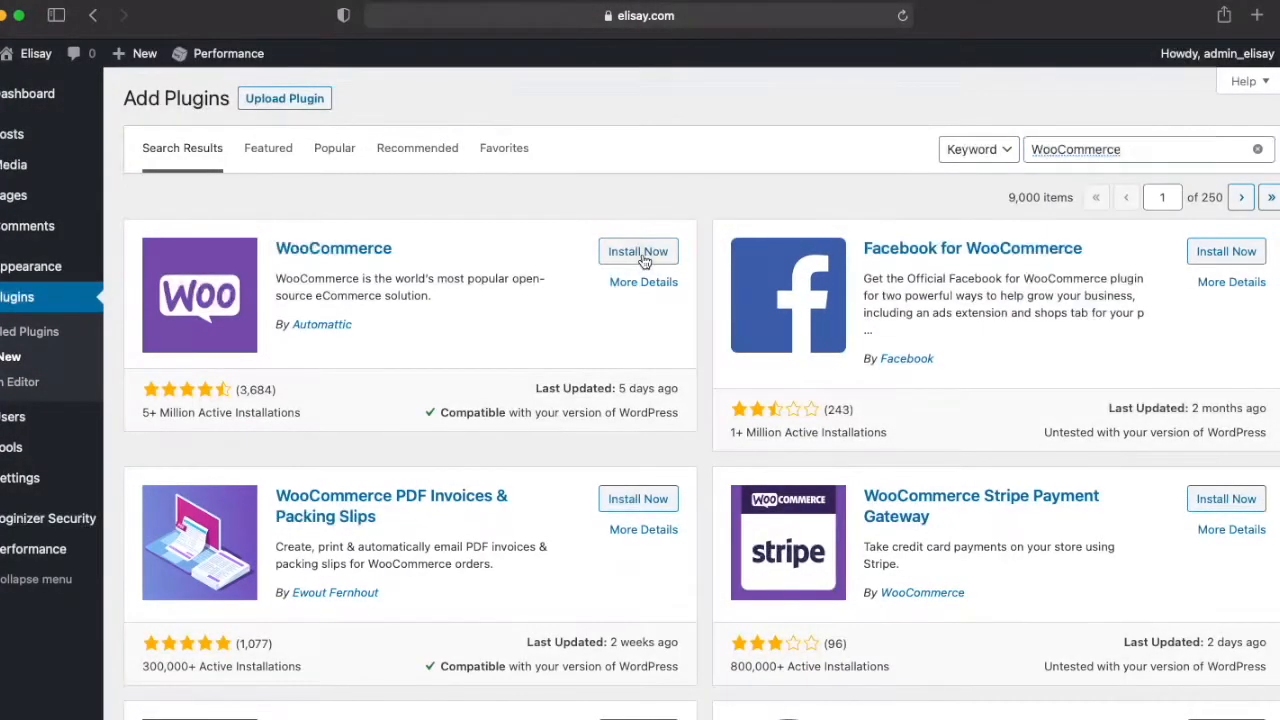
{"action": "left_click", "coordinate": [642, 253]}
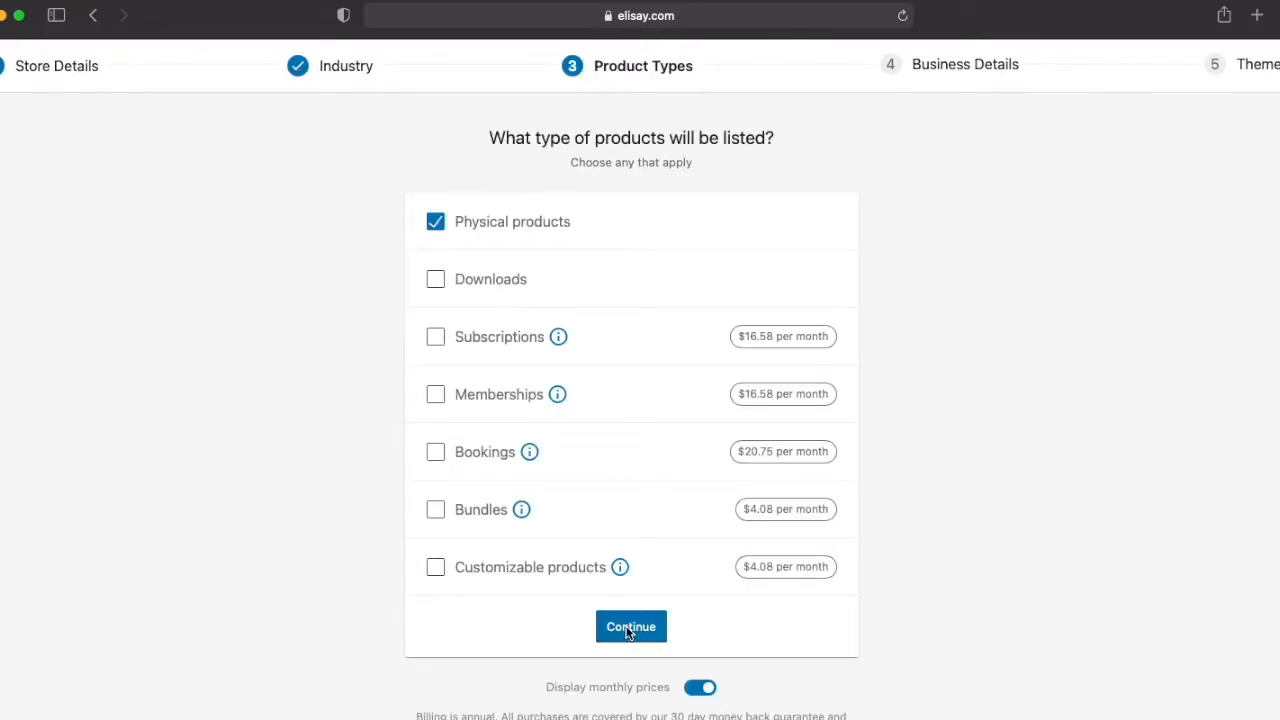
Step: Continue the store setup with physical products and set the business details to 1 - 10 products and not selling elsewhere
{"action": "left_click", "coordinate": [628, 630]}
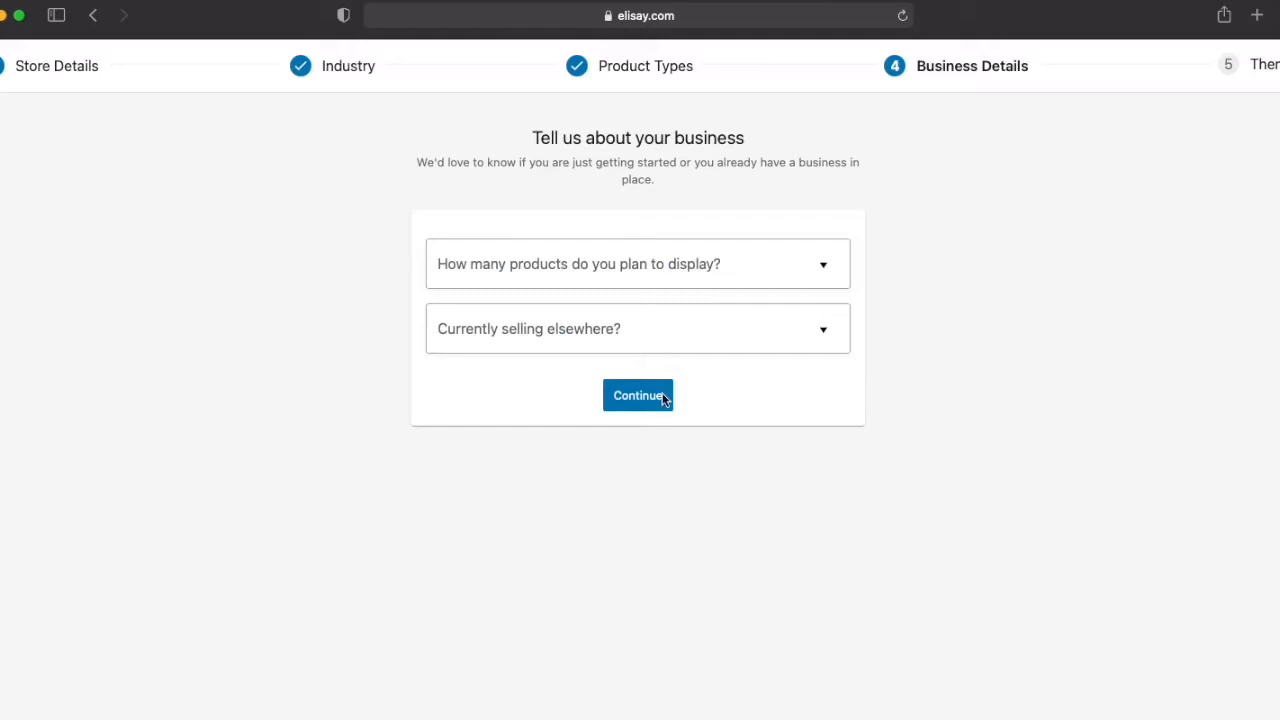
{"action": "left_click", "coordinate": [741, 272]}
{"action": "left_click", "coordinate": [546, 344]}
{"action": "left_click", "coordinate": [547, 343]}
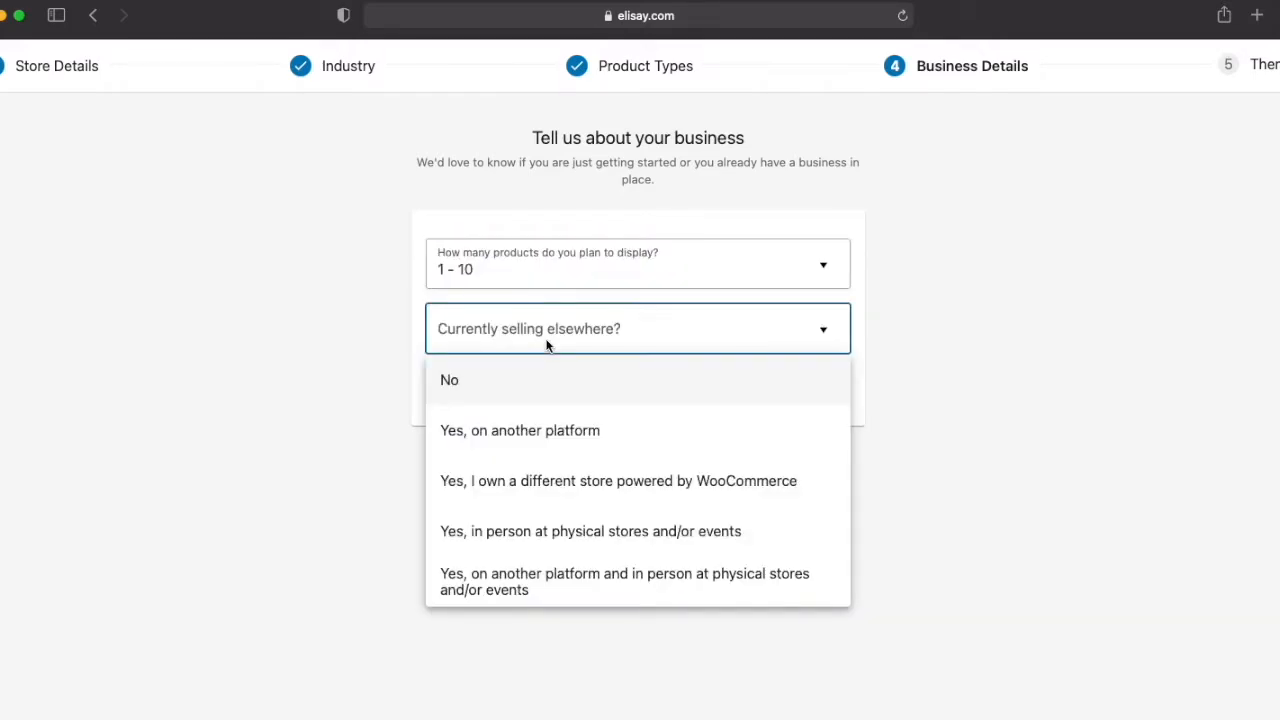
{"action": "left_click", "coordinate": [488, 388]}
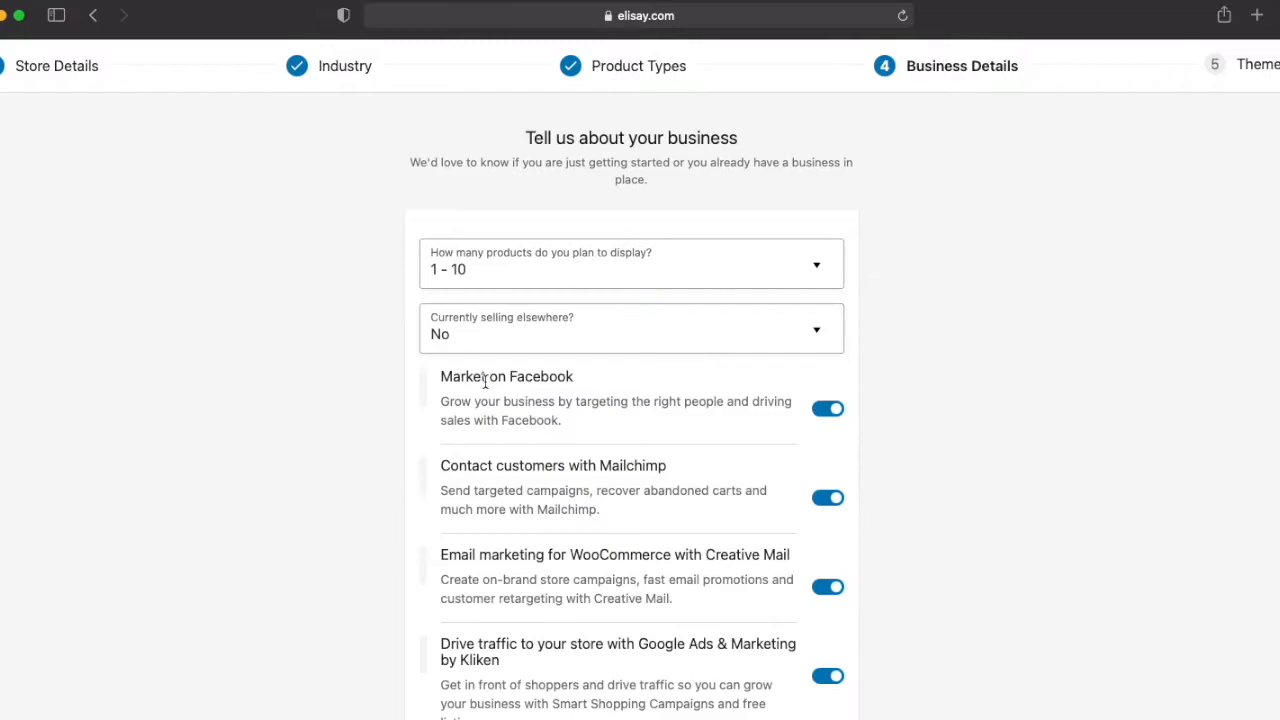
Step: Turn off the Facebook, Mailchimp, Creative Mail and Google Ads extensions and submit the business details
{"action": "scroll", "coordinate": [762, 483], "scroll_direction": "down", "scroll_amount": 3}
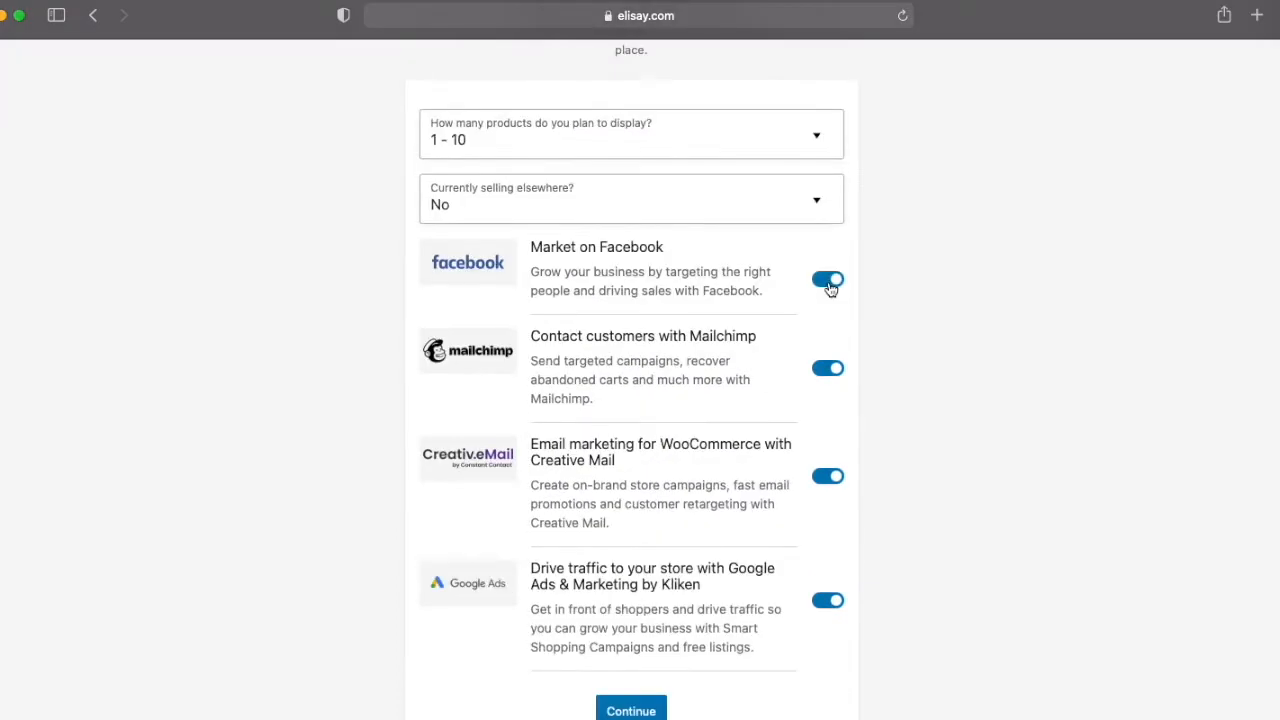
{"action": "left_click", "coordinate": [828, 601]}
{"action": "scroll", "coordinate": [700, 620], "scroll_direction": "down", "scroll_amount": 1}
{"action": "left_click", "coordinate": [631, 677]}
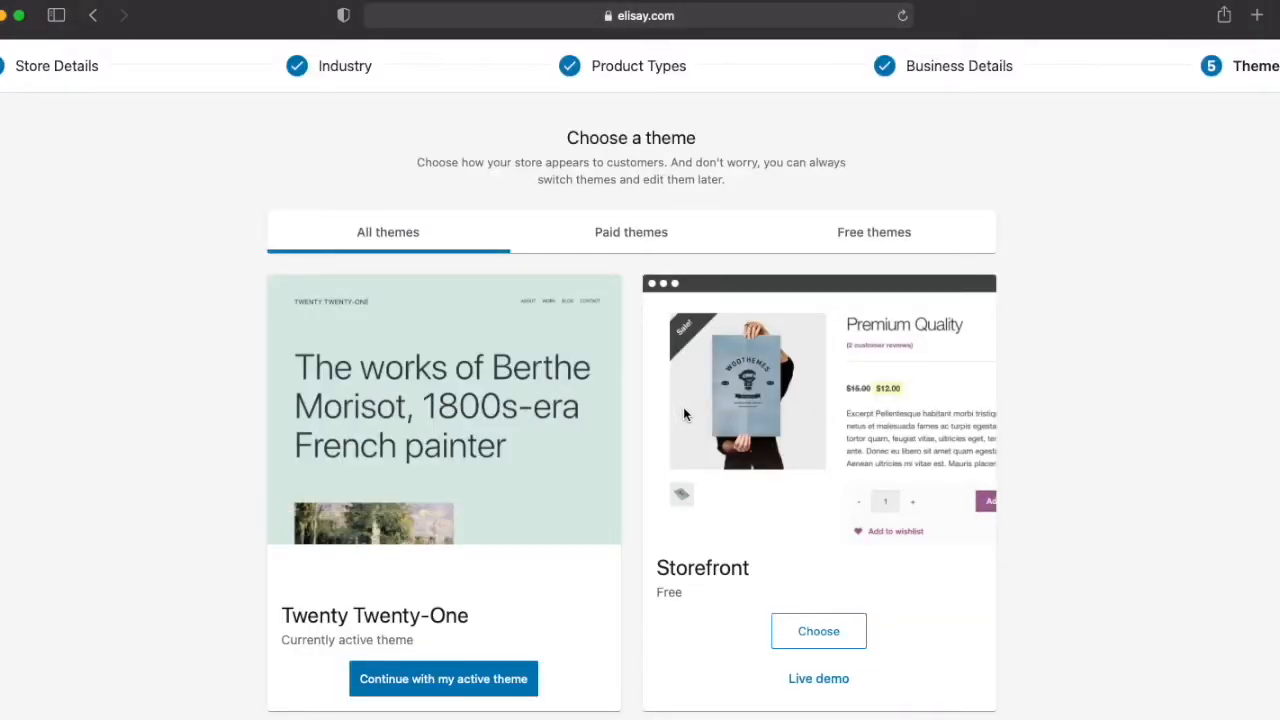
Step: Choose the free Storefront theme for the store
{"action": "scroll", "coordinate": [684, 414], "scroll_direction": "down", "scroll_amount": 2}
{"action": "scroll", "coordinate": [800, 524], "scroll_direction": "down", "scroll_amount": 3}
{"action": "left_click", "coordinate": [809, 440]}
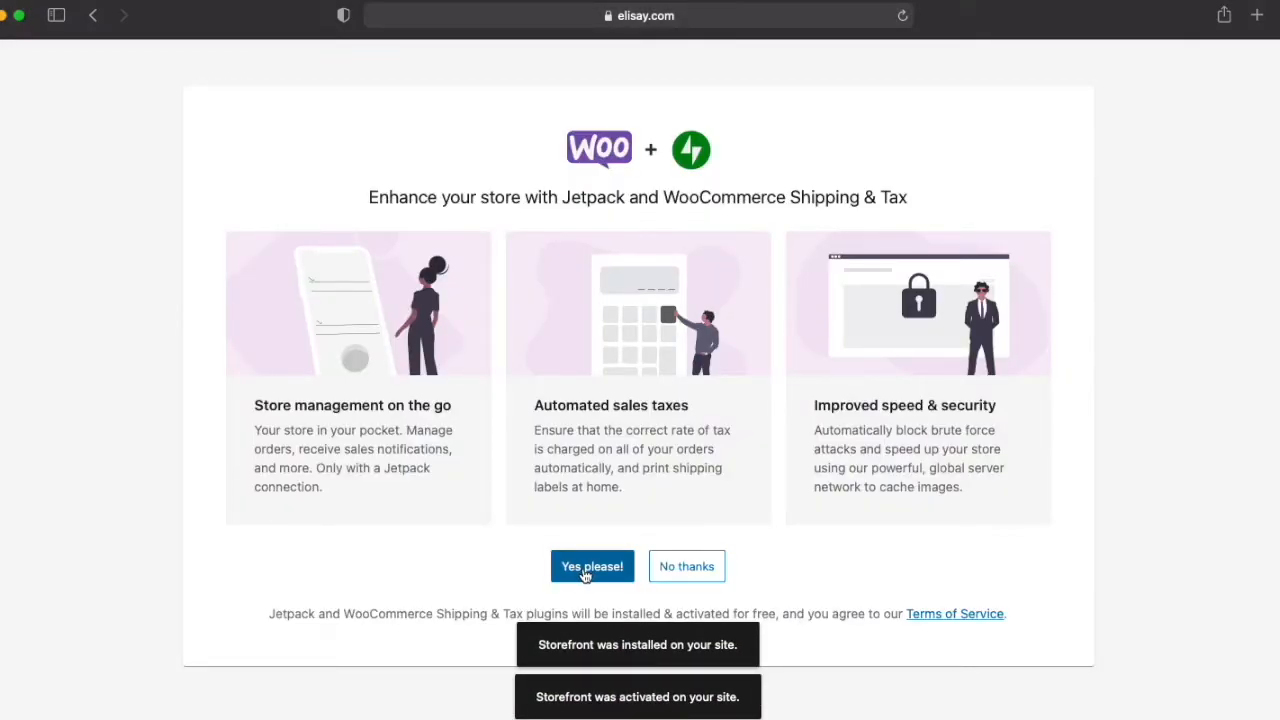
Step: Accept Jetpack and WooCommerce Shipping & Tax and approve connecting the store to WordPress.com
{"action": "left_click", "coordinate": [585, 572]}
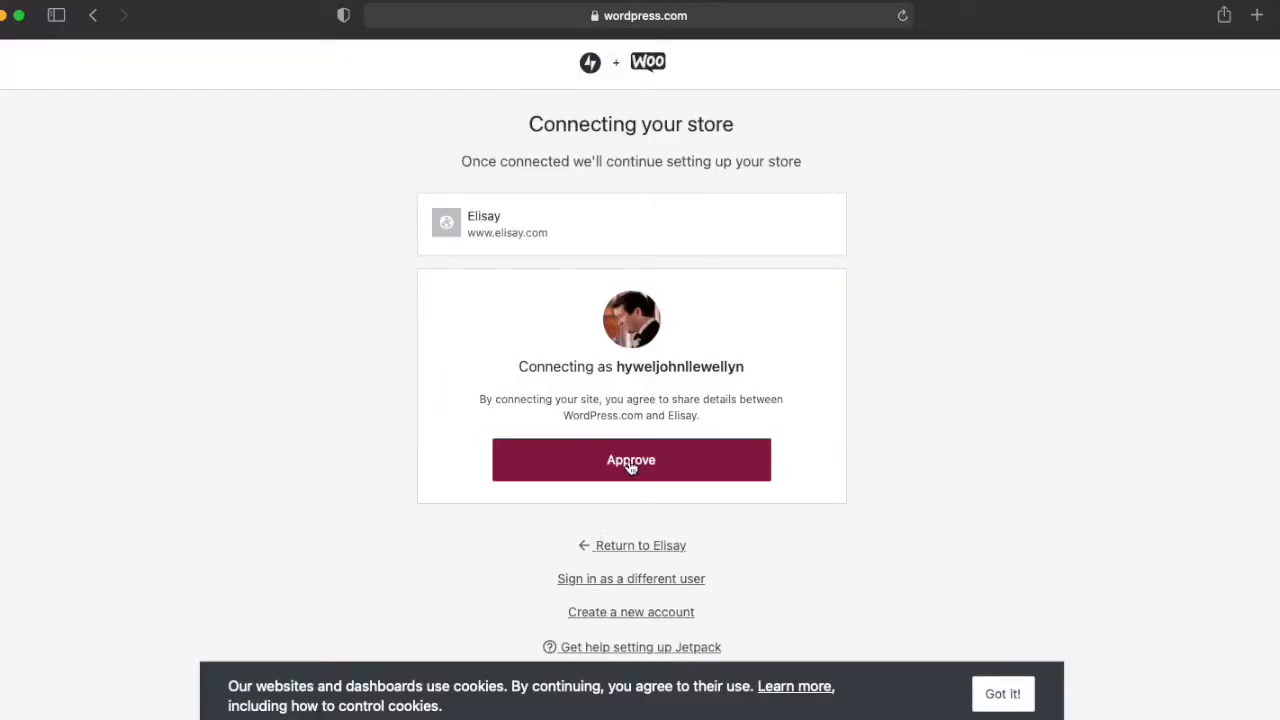
{"action": "left_click", "coordinate": [631, 461]}
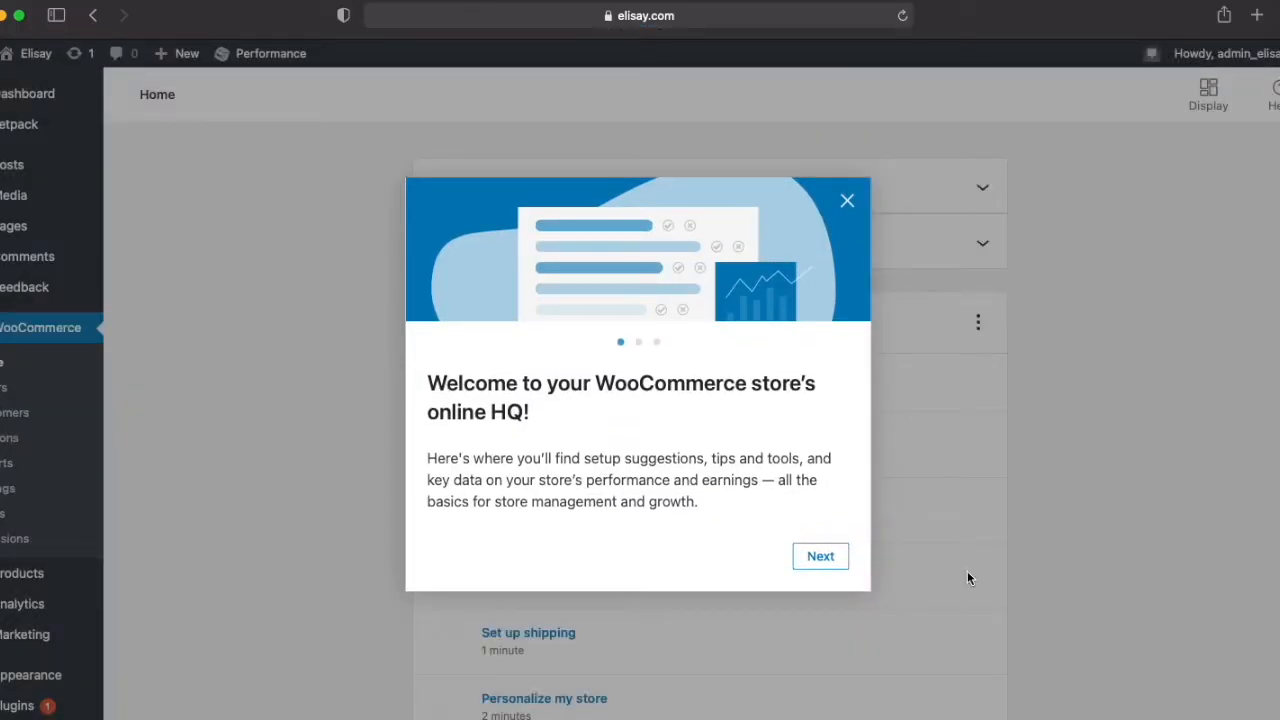
Step: Go through the WooCommerce welcome tour to its end and look over the store's setup tasks
{"action": "left_click", "coordinate": [826, 560]}
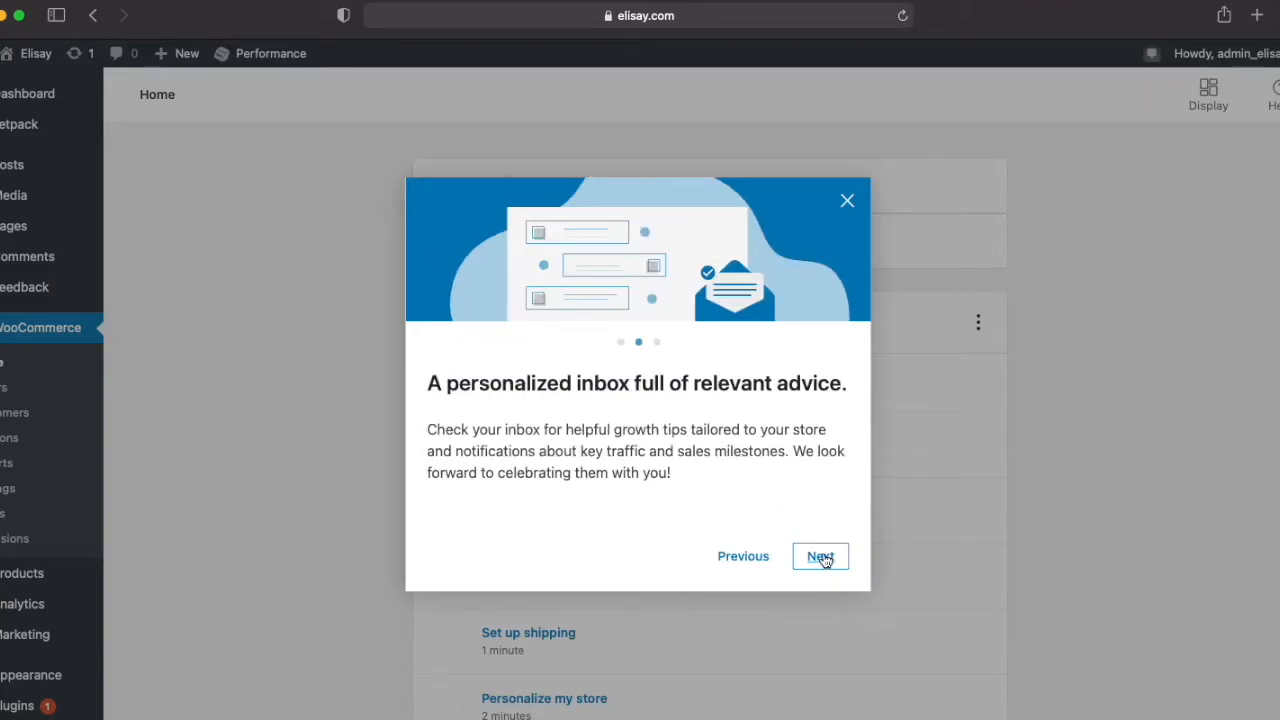
{"action": "left_click", "coordinate": [826, 560]}
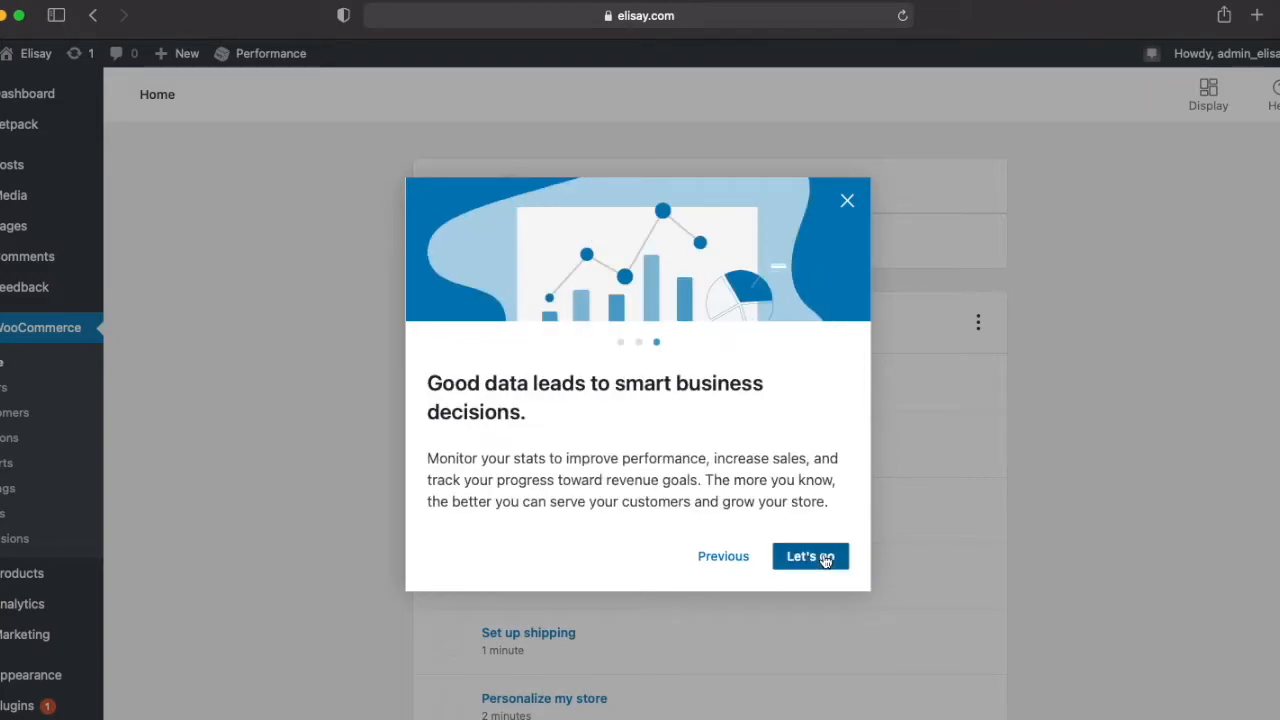
{"action": "left_click", "coordinate": [826, 560]}
{"action": "scroll", "coordinate": [790, 490], "scroll_direction": "down", "scroll_amount": 2}
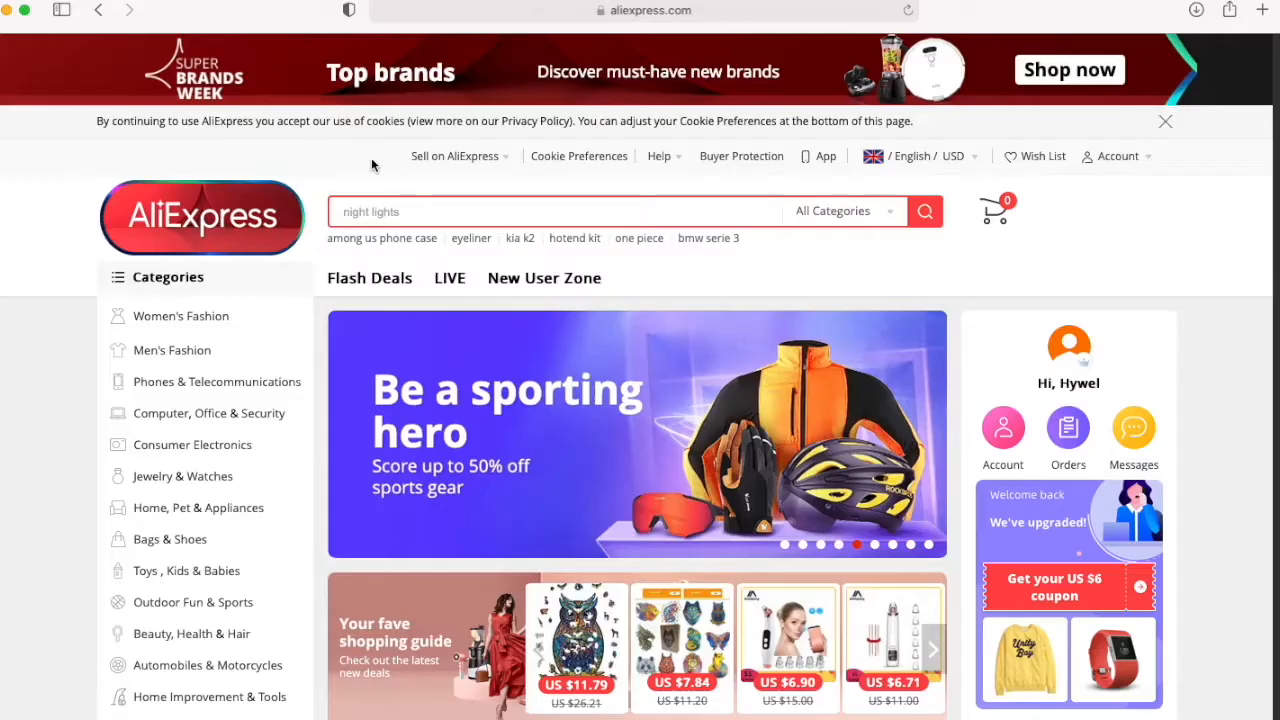
Step: Search AliExpress for "unique wooden jigsaw puzzle" and limit the results to items shipping from the United Kingdom
{"action": "type", "text": "unique wooden jigsaw puzzle"}
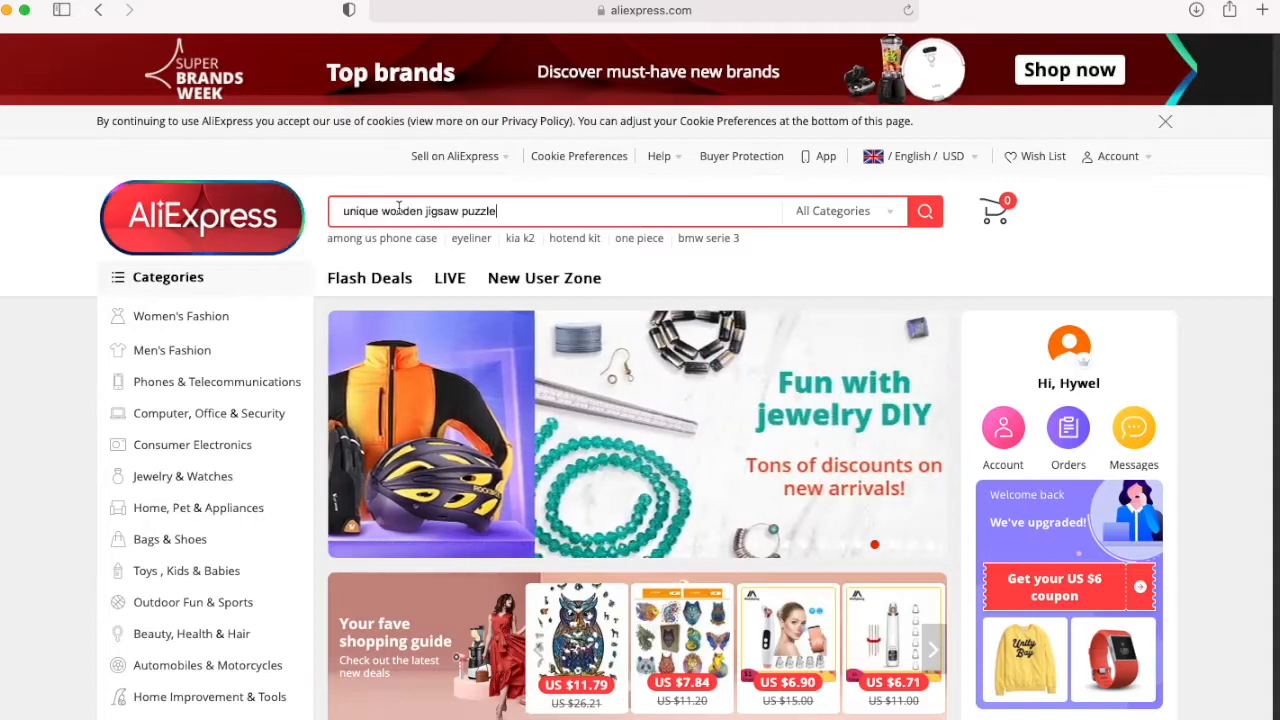
{"action": "left_click", "coordinate": [925, 212]}
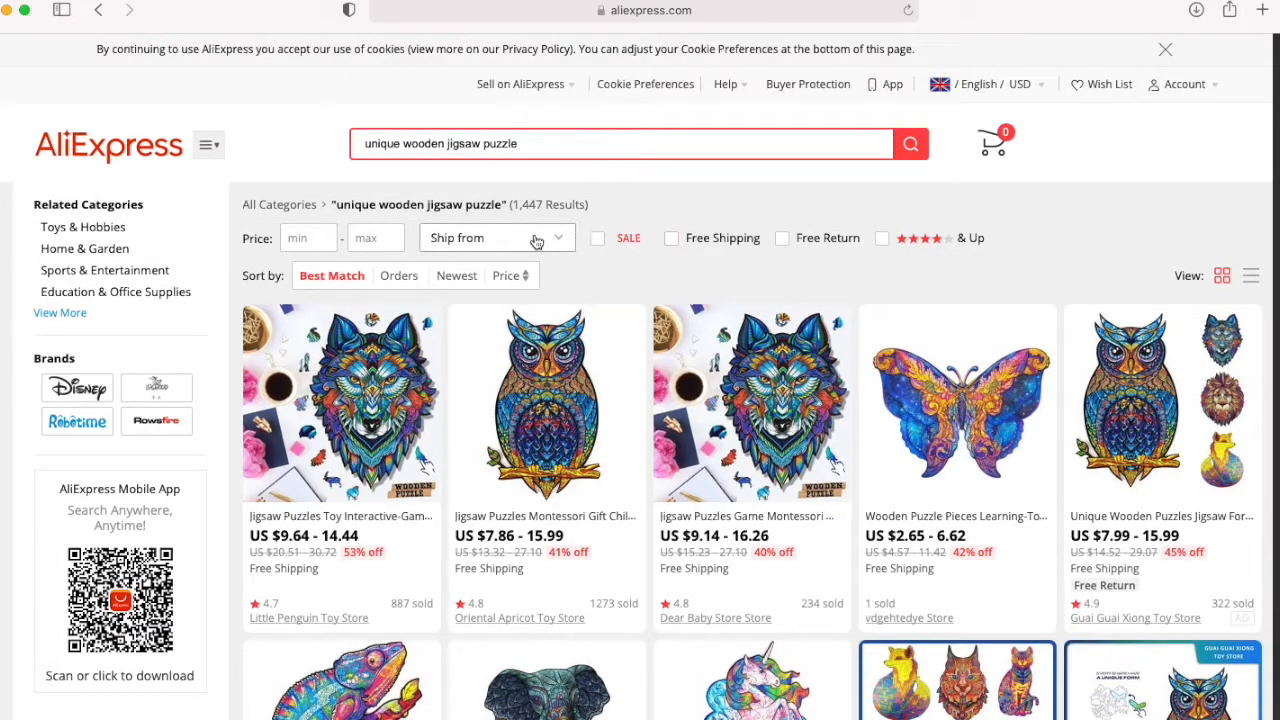
{"action": "left_click", "coordinate": [559, 242]}
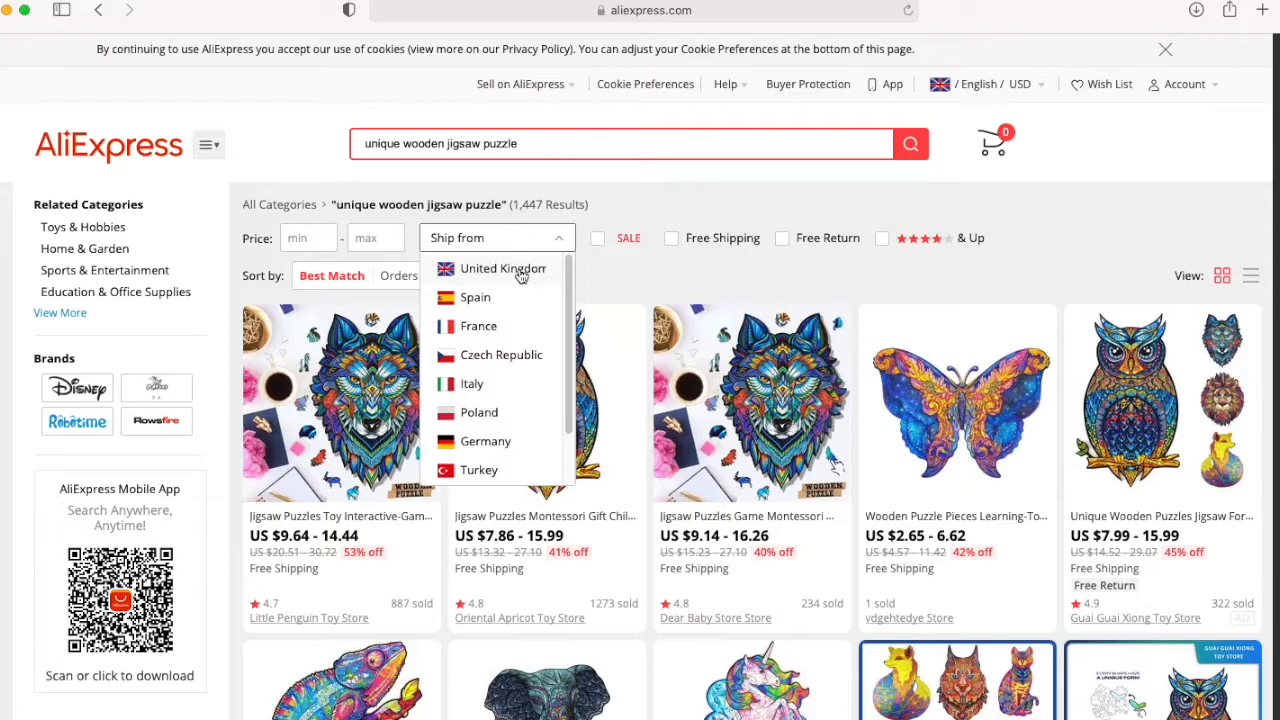
{"action": "left_click", "coordinate": [520, 270]}
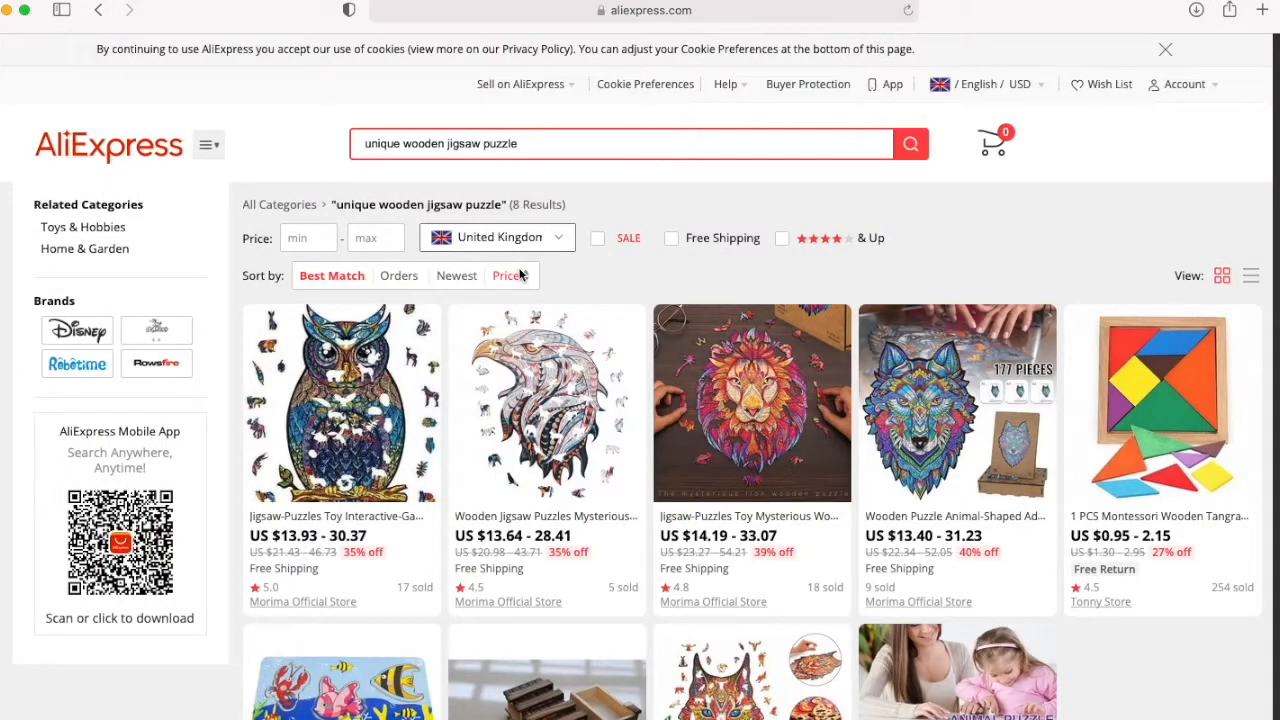
Step: Open the lion jigsaw puzzle's product page and read its shipping options, specification, features and package details
{"action": "left_click", "coordinate": [760, 378]}
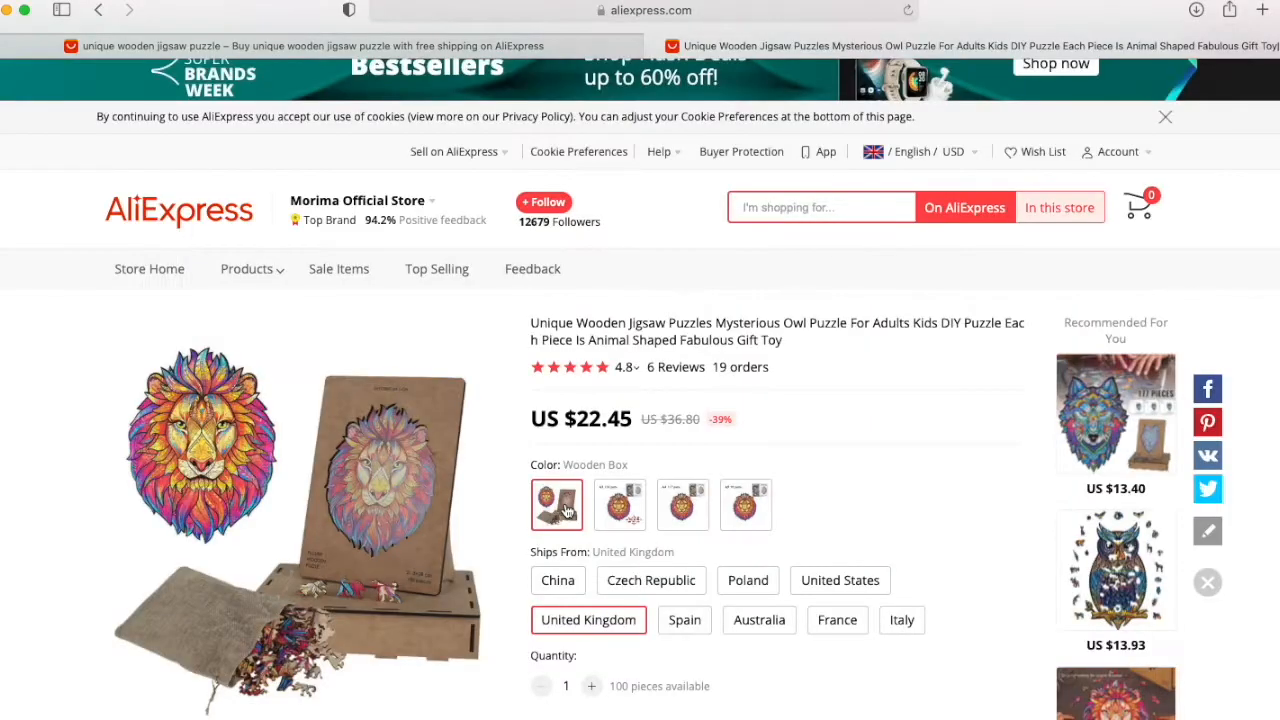
{"action": "scroll", "coordinate": [566, 510], "scroll_direction": "down", "scroll_amount": 1}
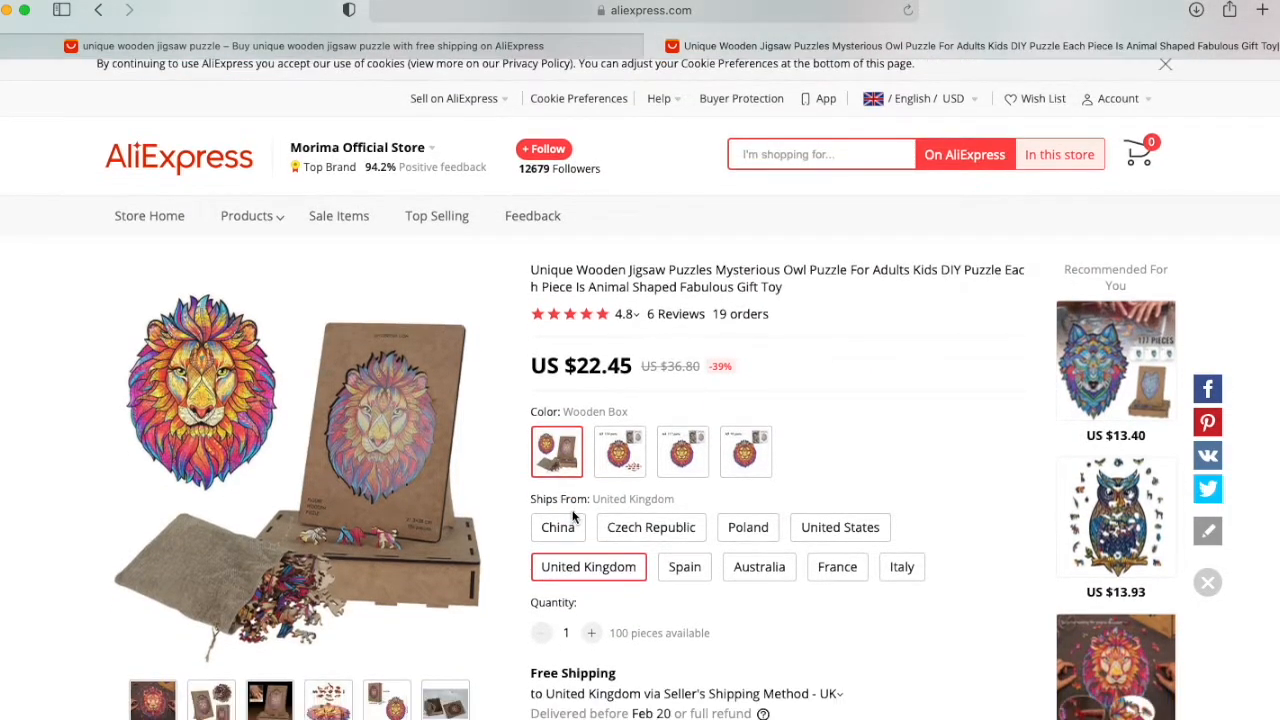
{"action": "scroll", "coordinate": [573, 515], "scroll_direction": "down", "scroll_amount": 1}
{"action": "scroll", "coordinate": [582, 522], "scroll_direction": "down", "scroll_amount": 1}
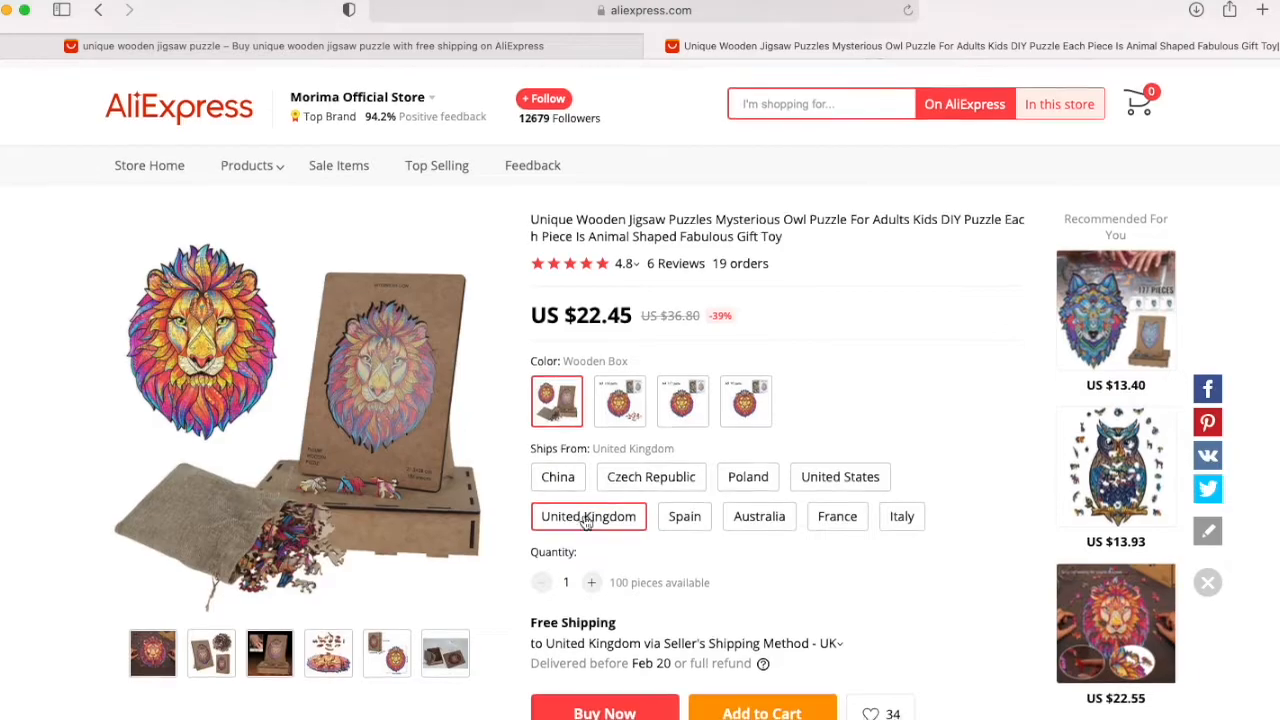
{"action": "scroll", "coordinate": [595, 528], "scroll_direction": "down", "scroll_amount": 2}
{"action": "scroll", "coordinate": [606, 534], "scroll_direction": "down", "scroll_amount": 10}
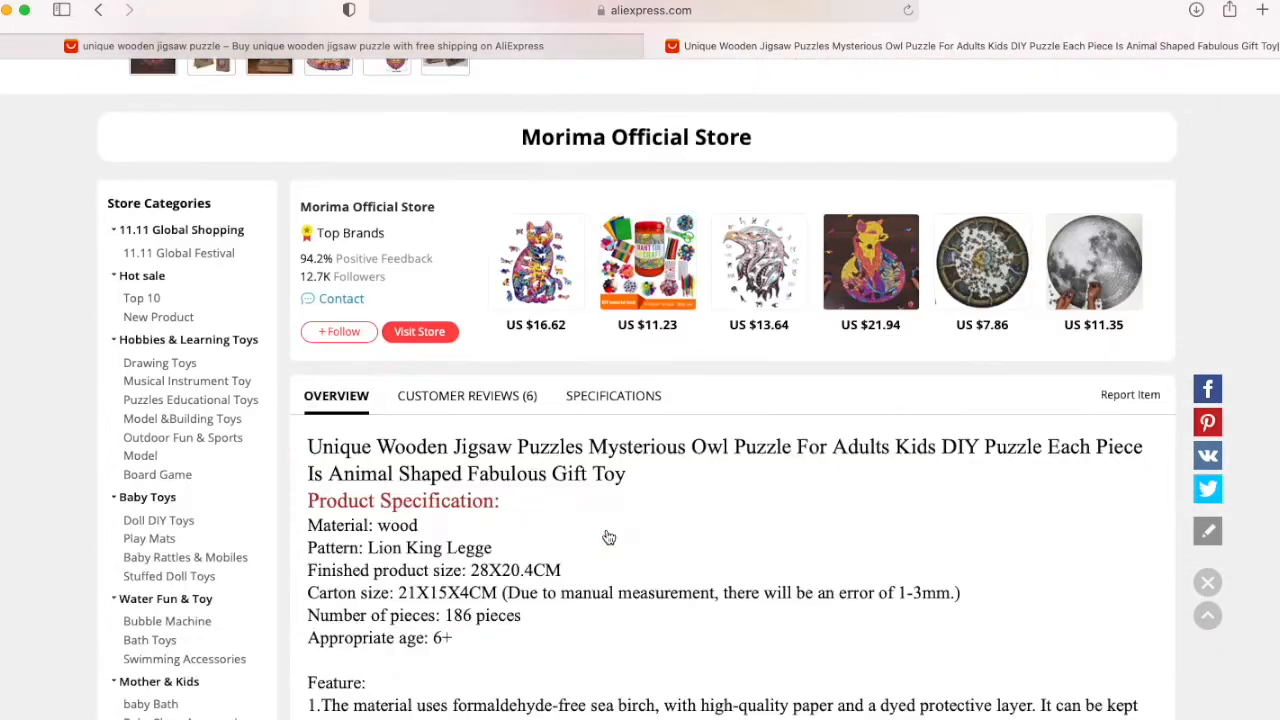
{"action": "scroll", "coordinate": [605, 531], "scroll_direction": "down", "scroll_amount": 5}
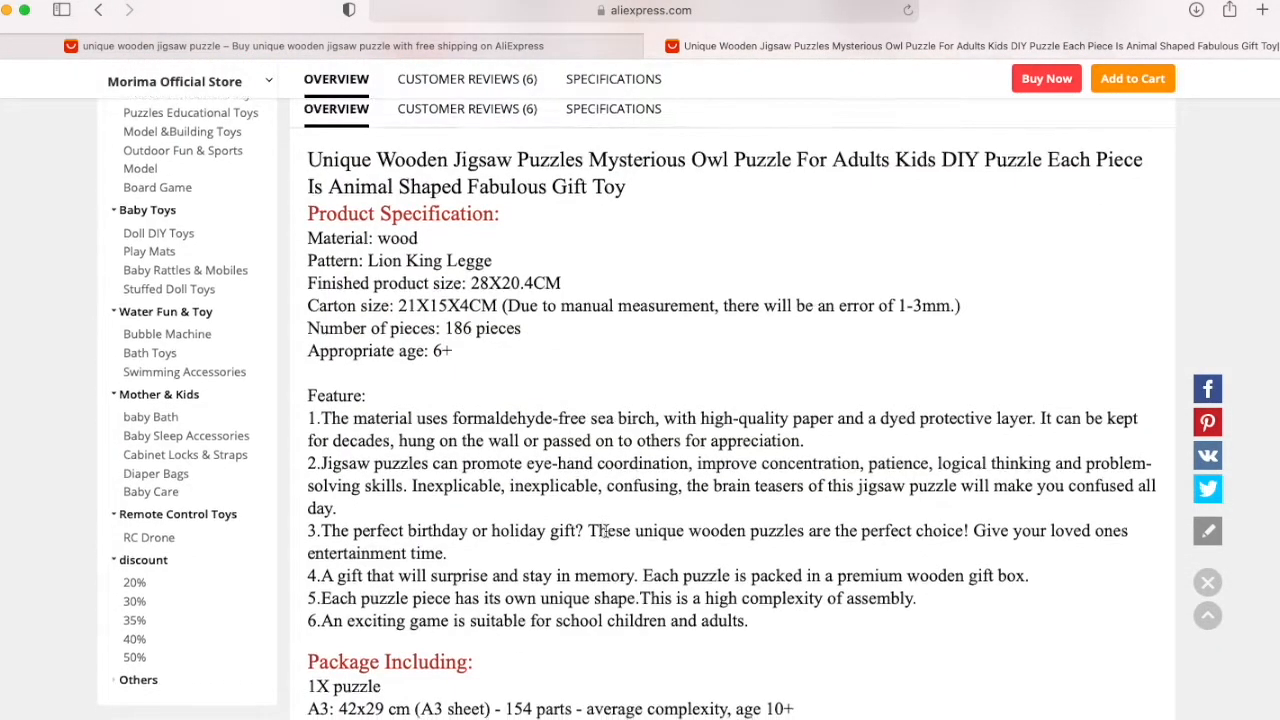
{"action": "scroll", "coordinate": [605, 530], "scroll_direction": "down", "scroll_amount": 12}
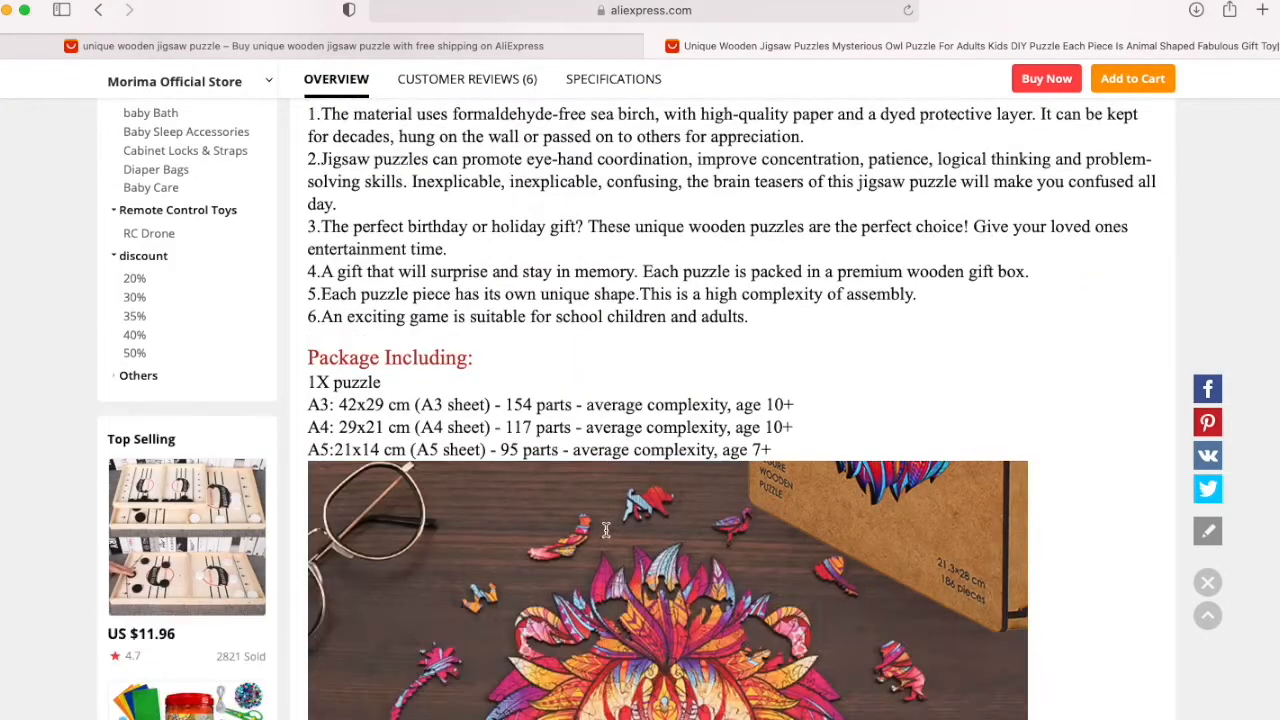
Step: Save the product images of the hands assembling the lion puzzle and of the box and puzzle dimensions to Downloads
{"action": "scroll", "coordinate": [603, 523], "scroll_direction": "up", "scroll_amount": 1}
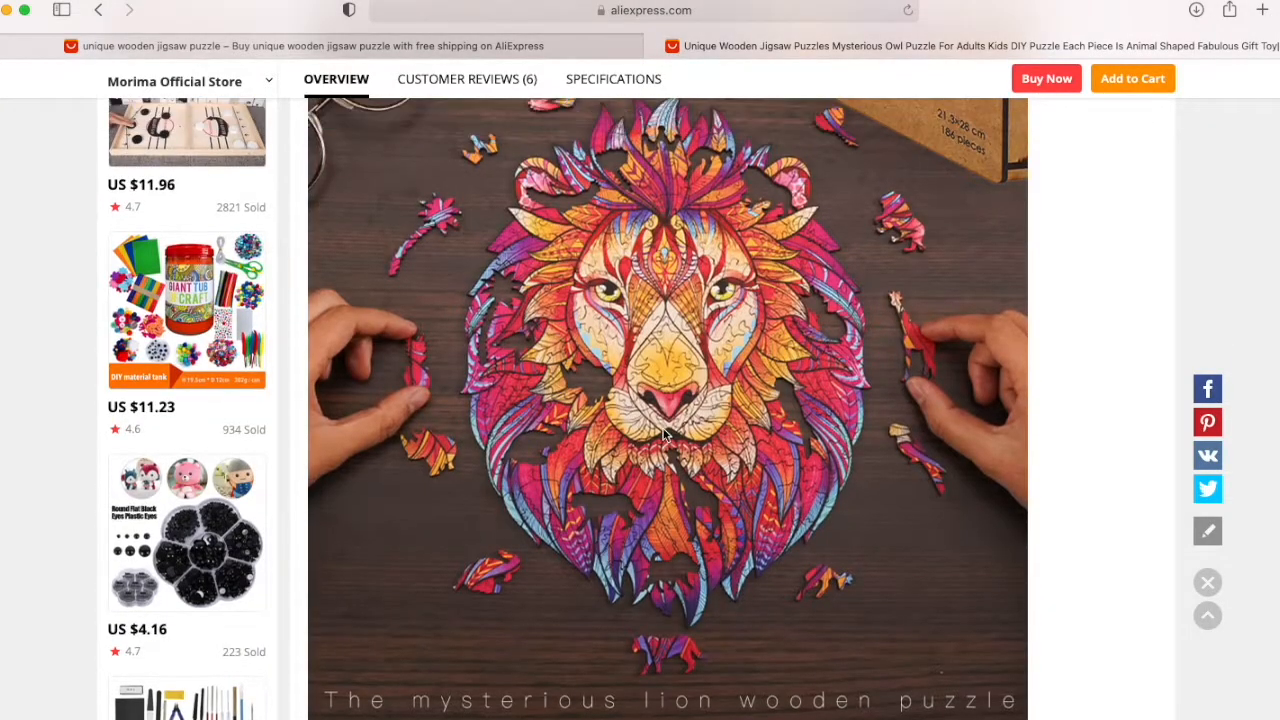
{"action": "right_click", "coordinate": [664, 432]}
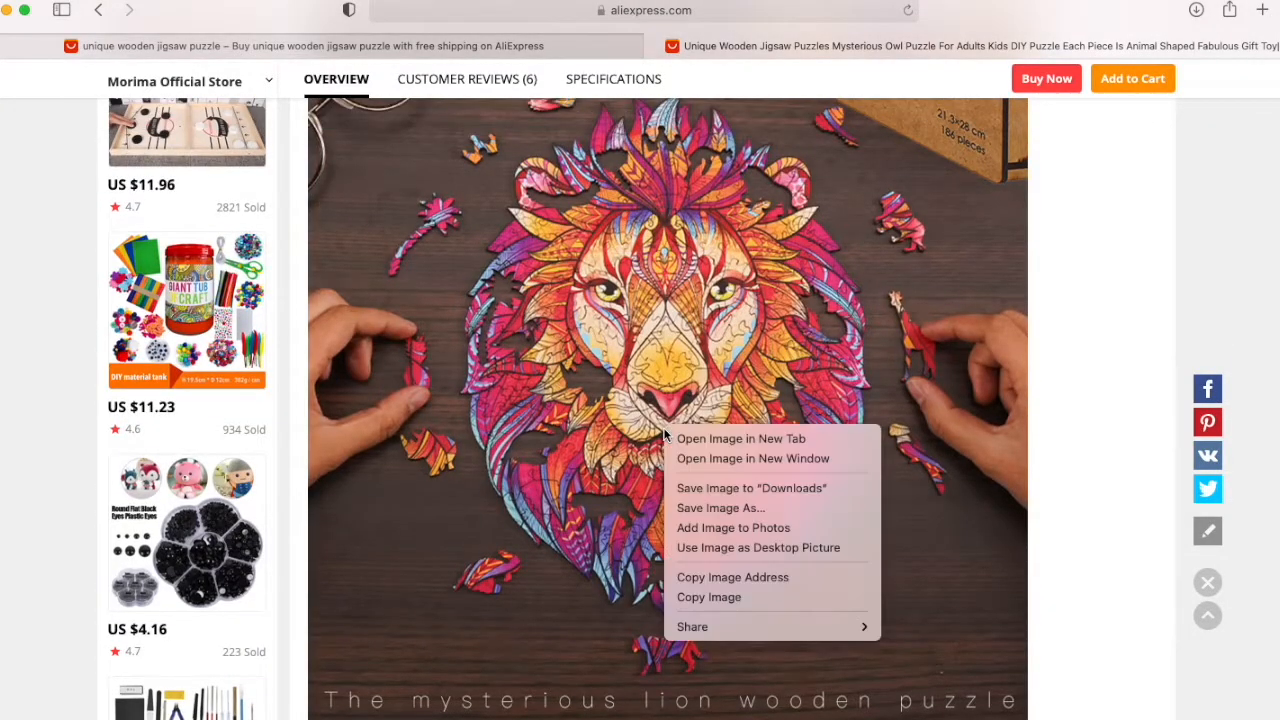
{"action": "left_click", "coordinate": [689, 488]}
{"action": "scroll", "coordinate": [688, 488], "scroll_direction": "down", "scroll_amount": 15}
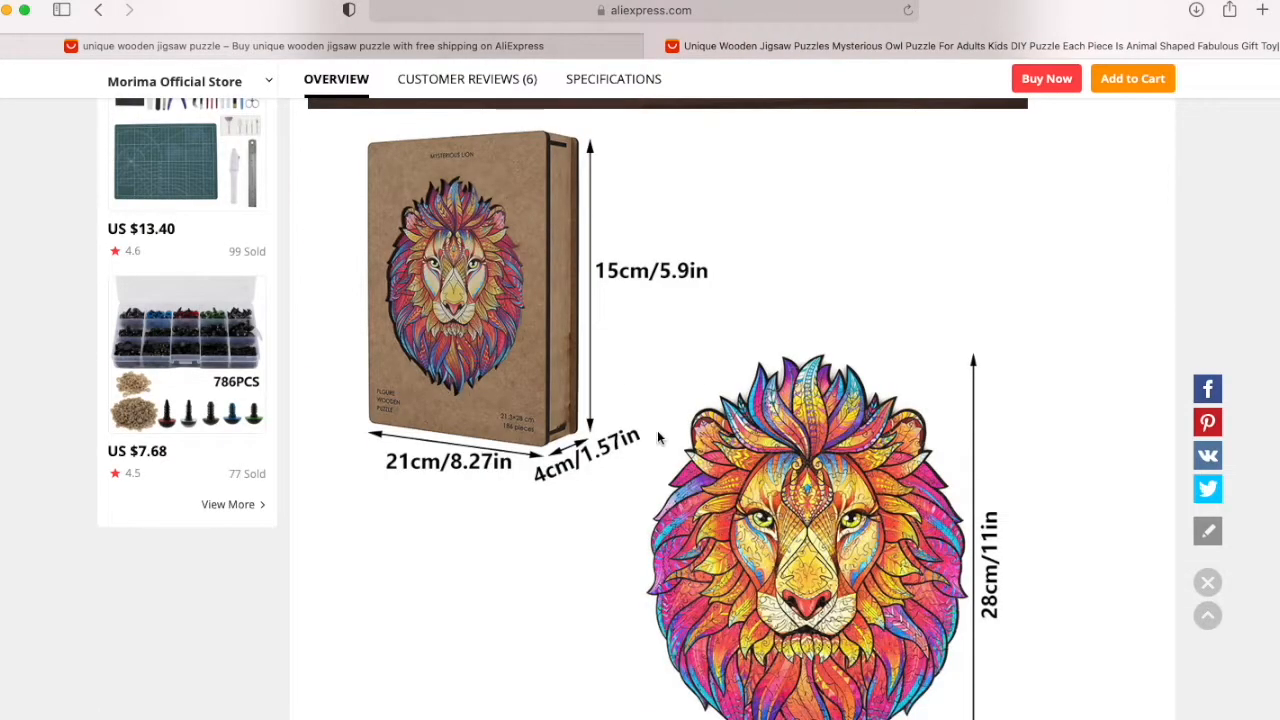
{"action": "right_click", "coordinate": [660, 433]}
{"action": "left_click", "coordinate": [674, 490]}
{"action": "scroll", "coordinate": [674, 484], "scroll_direction": "down", "scroll_amount": 1}
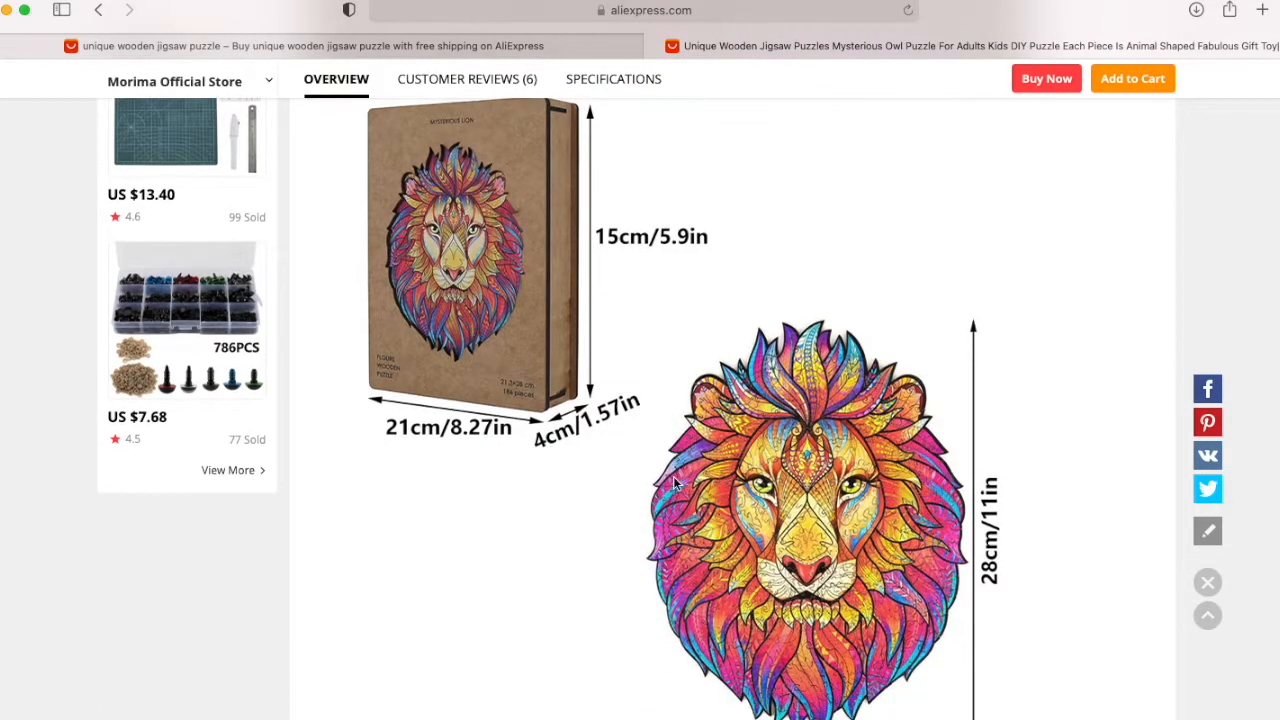
Step: Save the product images of the lion puzzle's box stand and of its animal-shaped pieces to Downloads
{"action": "scroll", "coordinate": [677, 480], "scroll_direction": "down", "scroll_amount": 15}
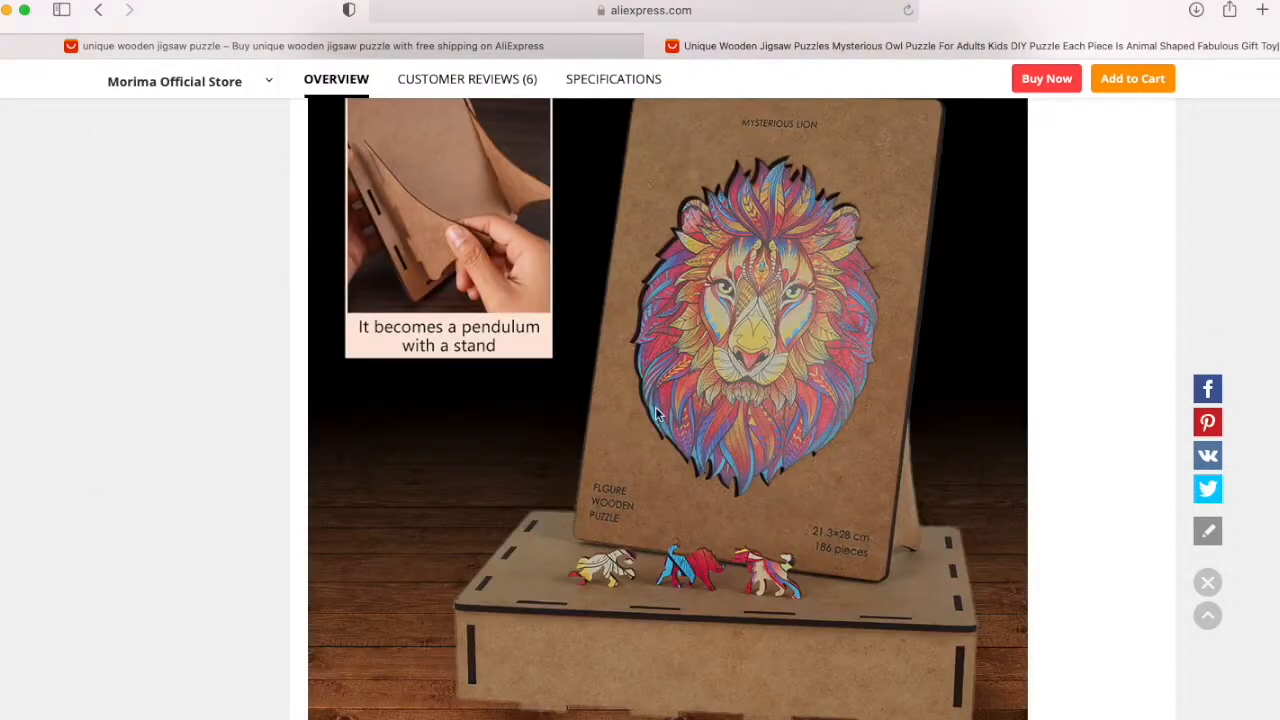
{"action": "right_click", "coordinate": [661, 409]}
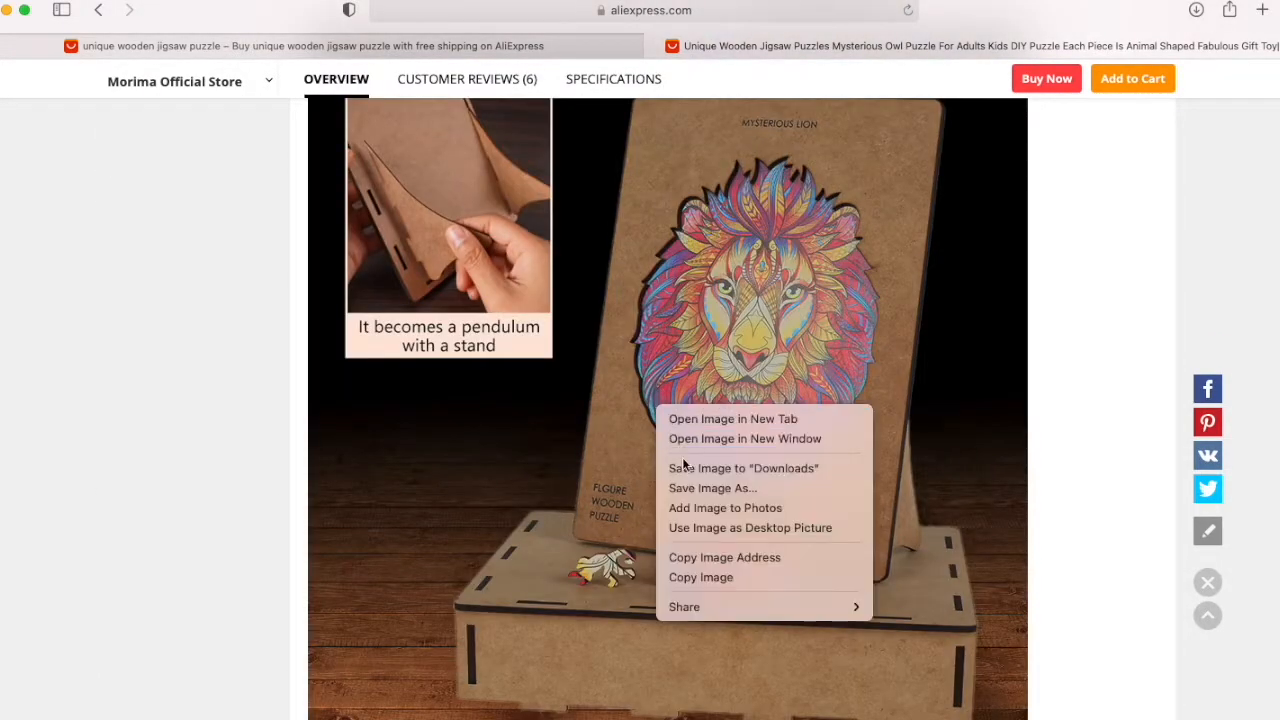
{"action": "left_click", "coordinate": [684, 467]}
{"action": "scroll", "coordinate": [682, 466], "scroll_direction": "down", "scroll_amount": 15}
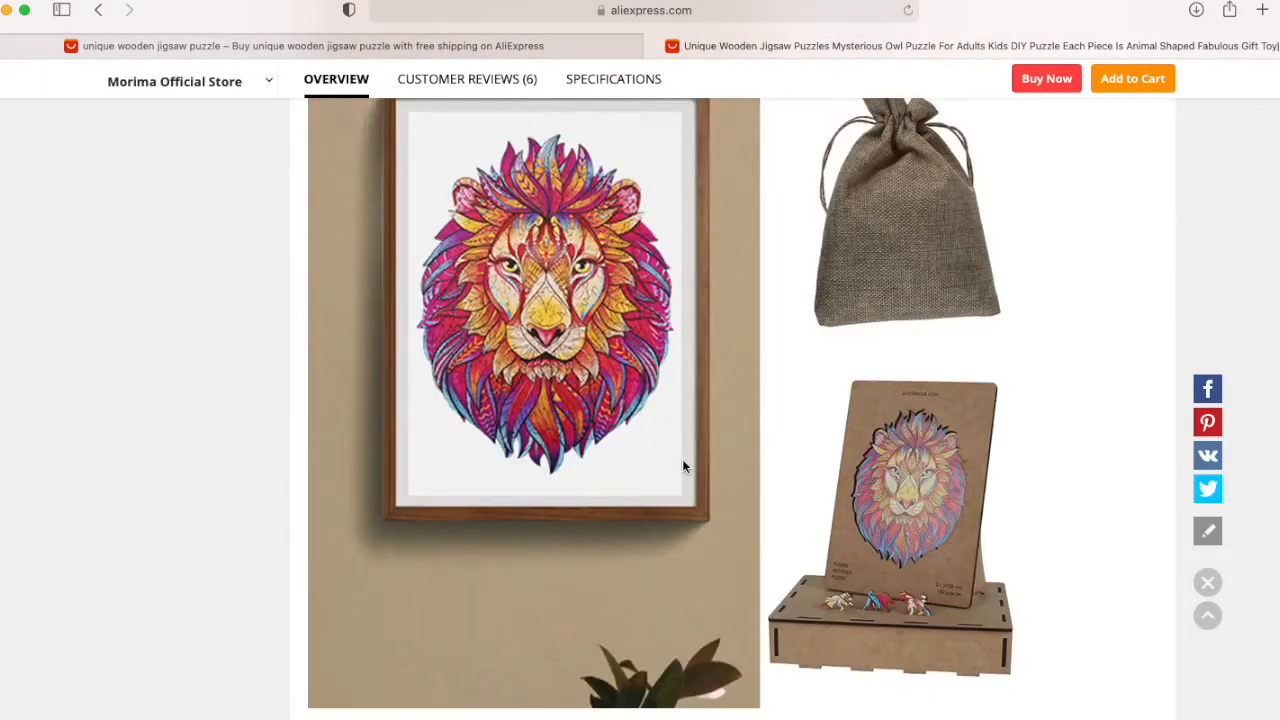
{"action": "scroll", "coordinate": [670, 445], "scroll_direction": "down", "scroll_amount": 1}
{"action": "scroll", "coordinate": [672, 421], "scroll_direction": "down", "scroll_amount": 15}
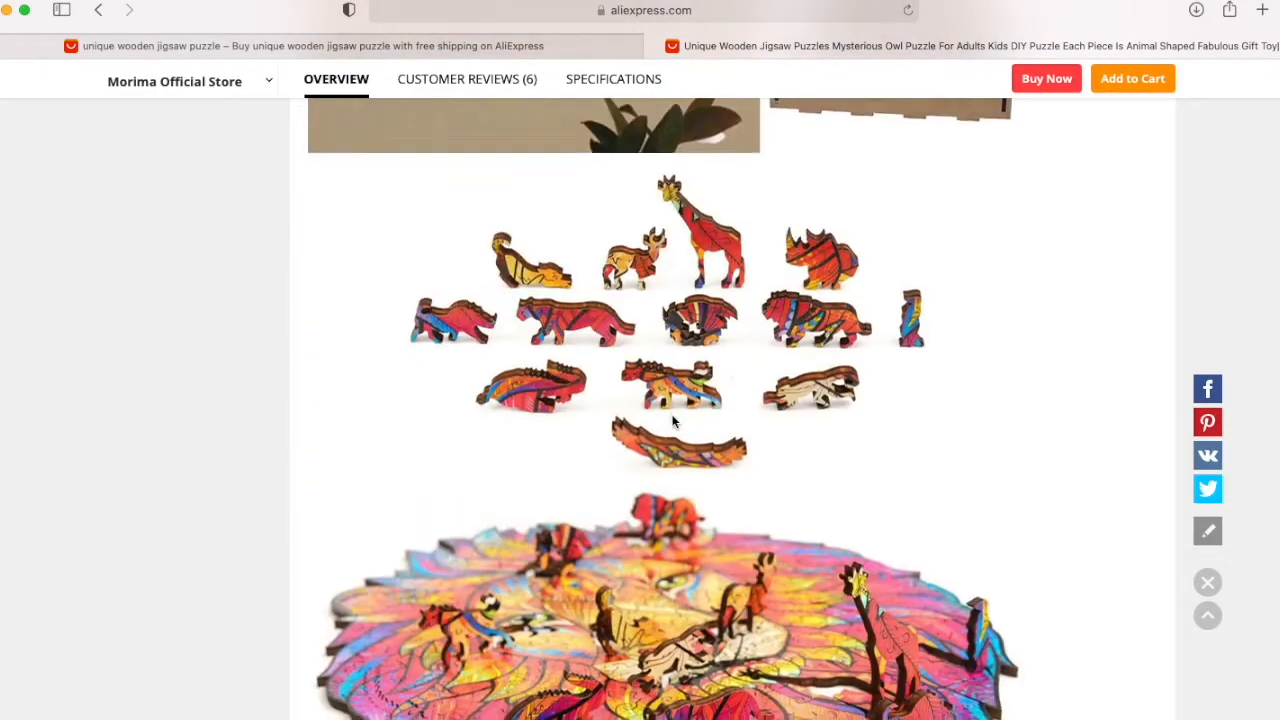
{"action": "scroll", "coordinate": [672, 421], "scroll_direction": "up", "scroll_amount": 8}
{"action": "scroll", "coordinate": [672, 421], "scroll_direction": "down", "scroll_amount": 1}
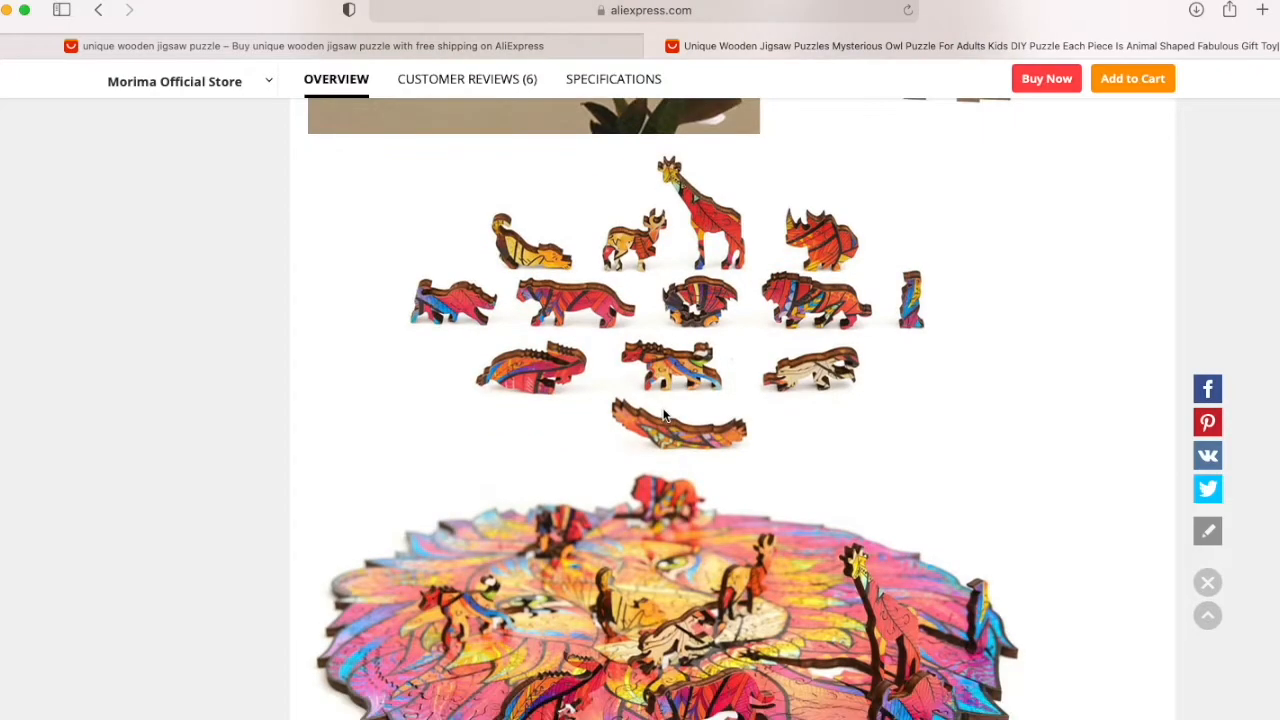
{"action": "scroll", "coordinate": [664, 416], "scroll_direction": "down", "scroll_amount": 1}
{"action": "right_click", "coordinate": [641, 393]}
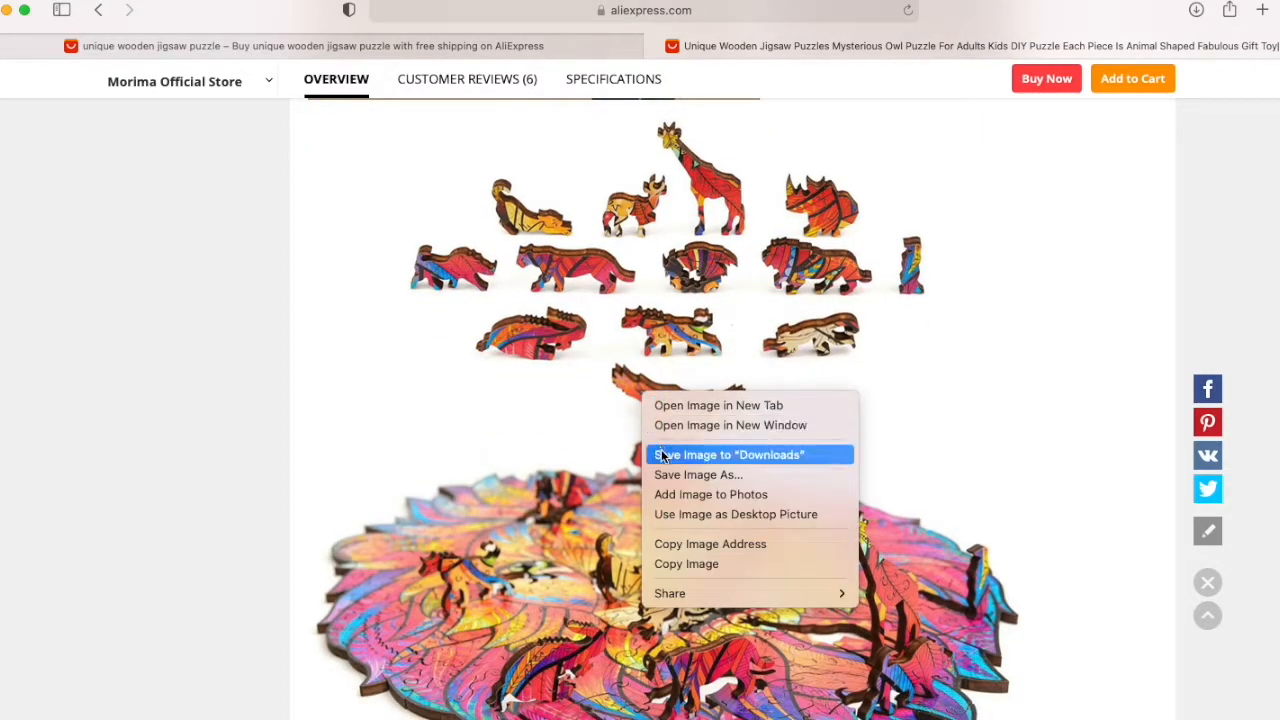
{"action": "left_click", "coordinate": [661, 456]}
Step: Save the sea birch quality image and the laser cutting and creative design image to Downloads
{"action": "scroll", "coordinate": [662, 450], "scroll_direction": "down", "scroll_amount": 20}
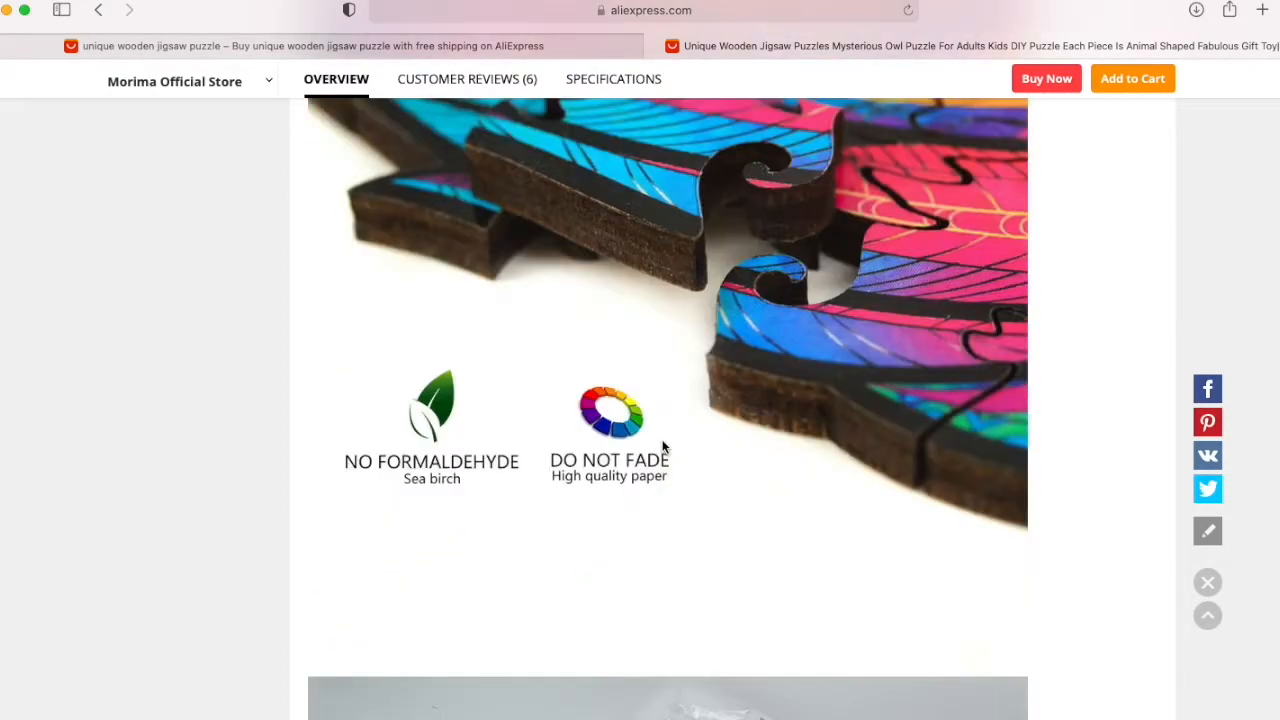
{"action": "right_click", "coordinate": [619, 337]}
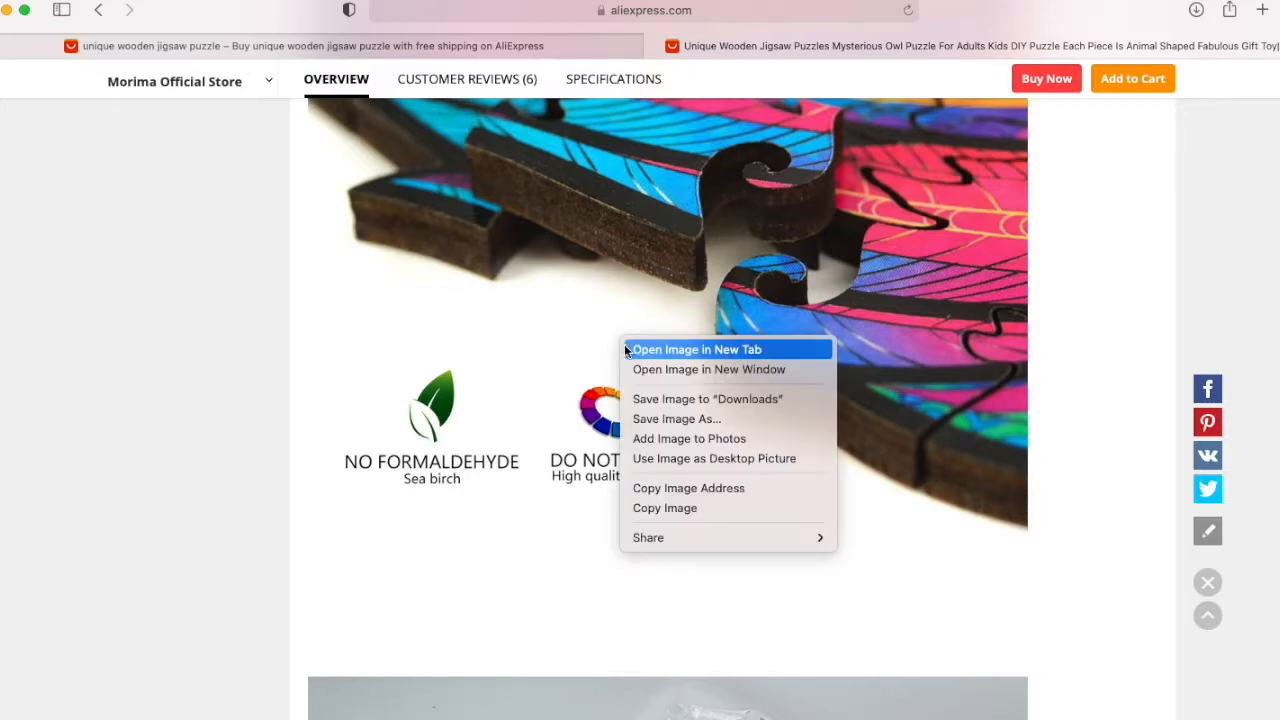
{"action": "left_click", "coordinate": [644, 393]}
{"action": "scroll", "coordinate": [644, 392], "scroll_direction": "down", "scroll_amount": 3}
{"action": "scroll", "coordinate": [644, 392], "scroll_direction": "down", "scroll_amount": 3}
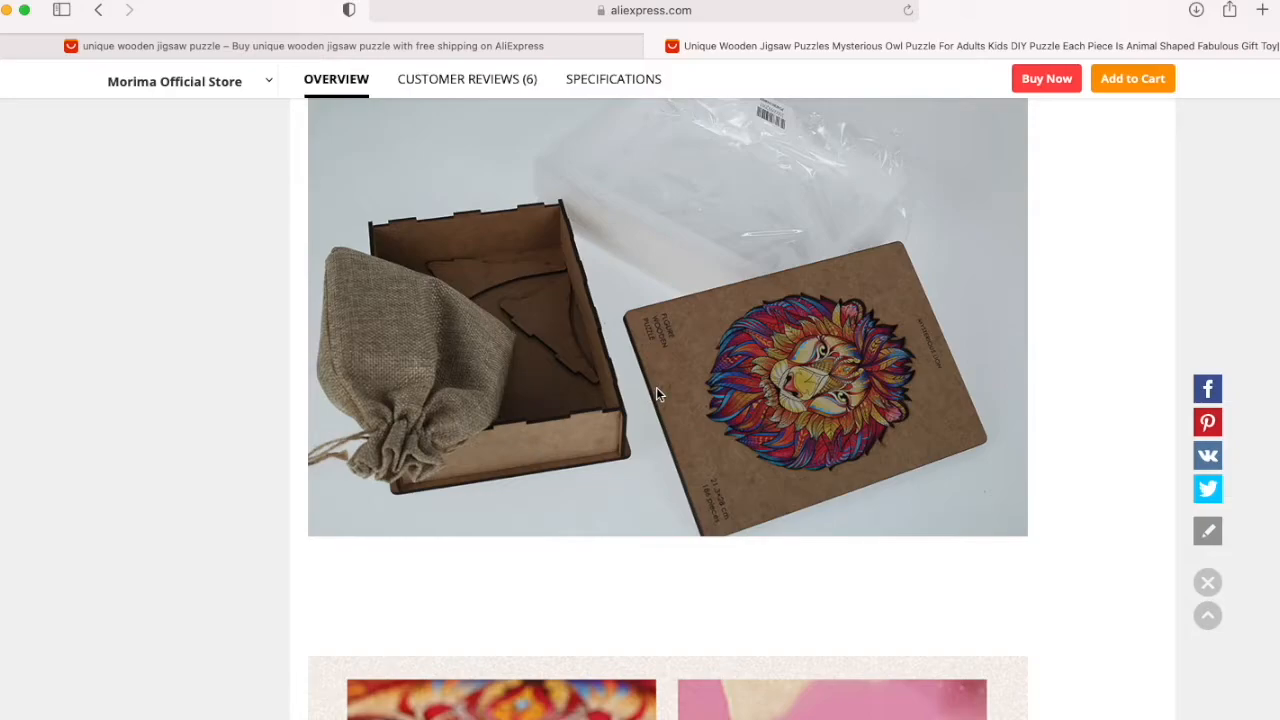
{"action": "scroll", "coordinate": [656, 391], "scroll_direction": "down", "scroll_amount": 5}
{"action": "scroll", "coordinate": [659, 387], "scroll_direction": "down", "scroll_amount": 10}
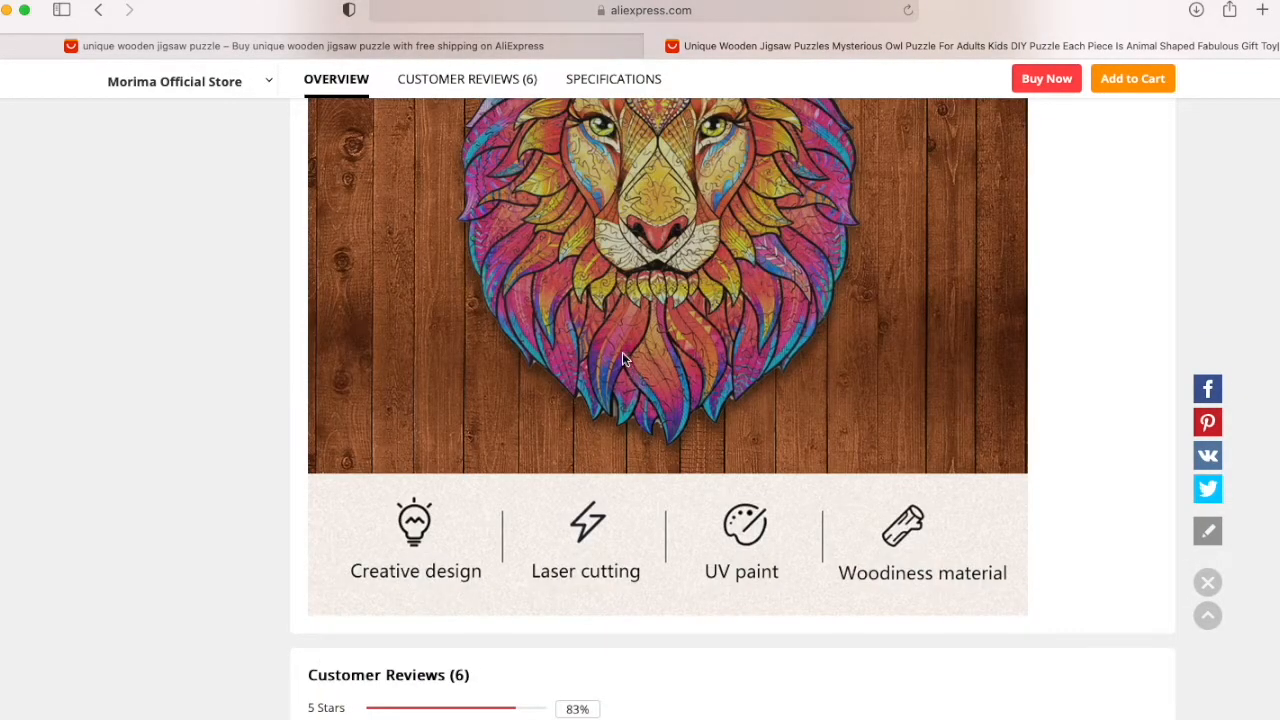
{"action": "right_click", "coordinate": [622, 352]}
{"action": "left_click", "coordinate": [662, 415]}
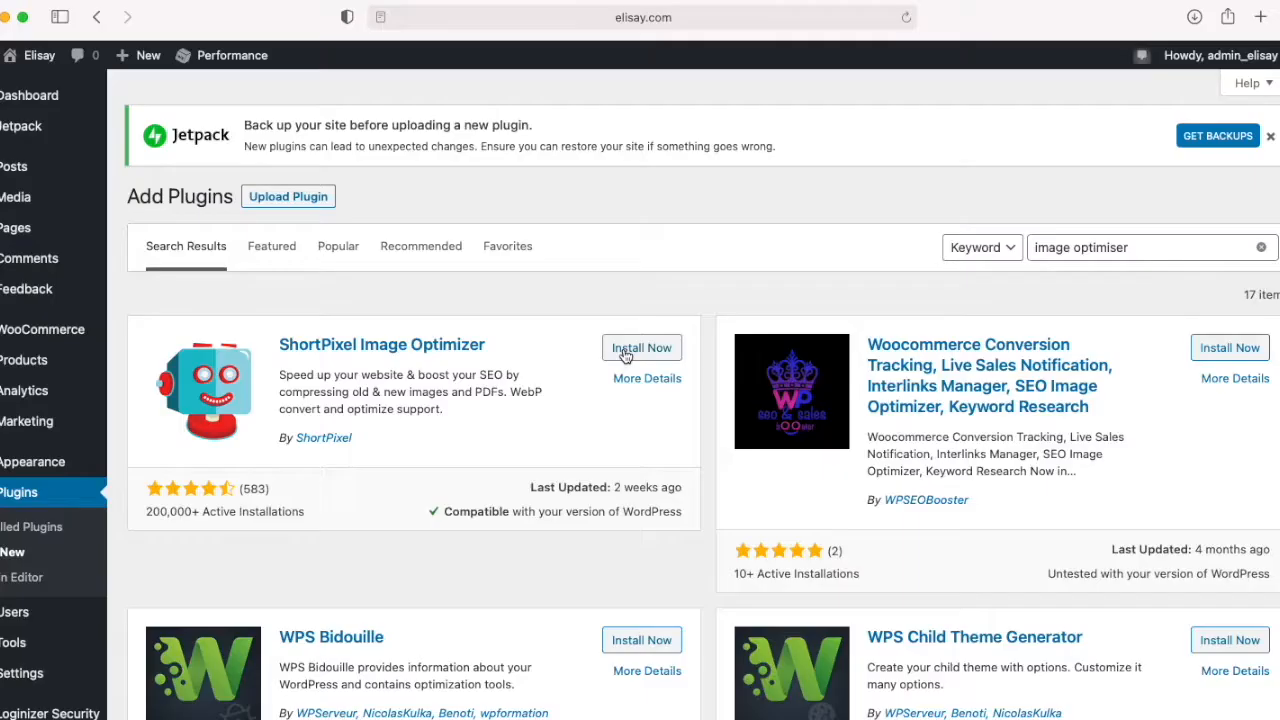
Step: In the WordPress admin of elisay.com, install and activate the ShortPixel Image Optimizer plugin
{"action": "left_click", "coordinate": [632, 347]}
{"action": "left_click", "coordinate": [645, 347]}
{"action": "left_click", "coordinate": [364, 200]}
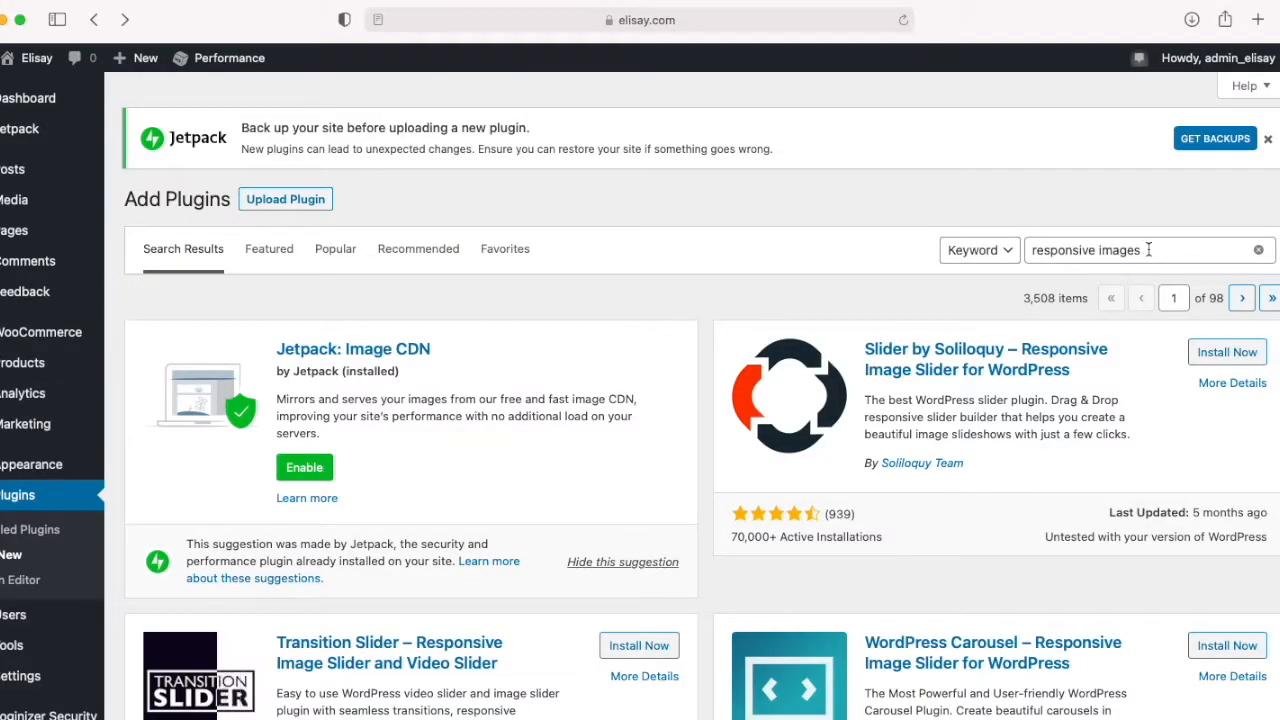
Step: Install the ShortPixel Adaptive Images plugin from the search results for "responsive images"
{"action": "scroll", "coordinate": [1050, 434], "scroll_direction": "down", "scroll_amount": 5}
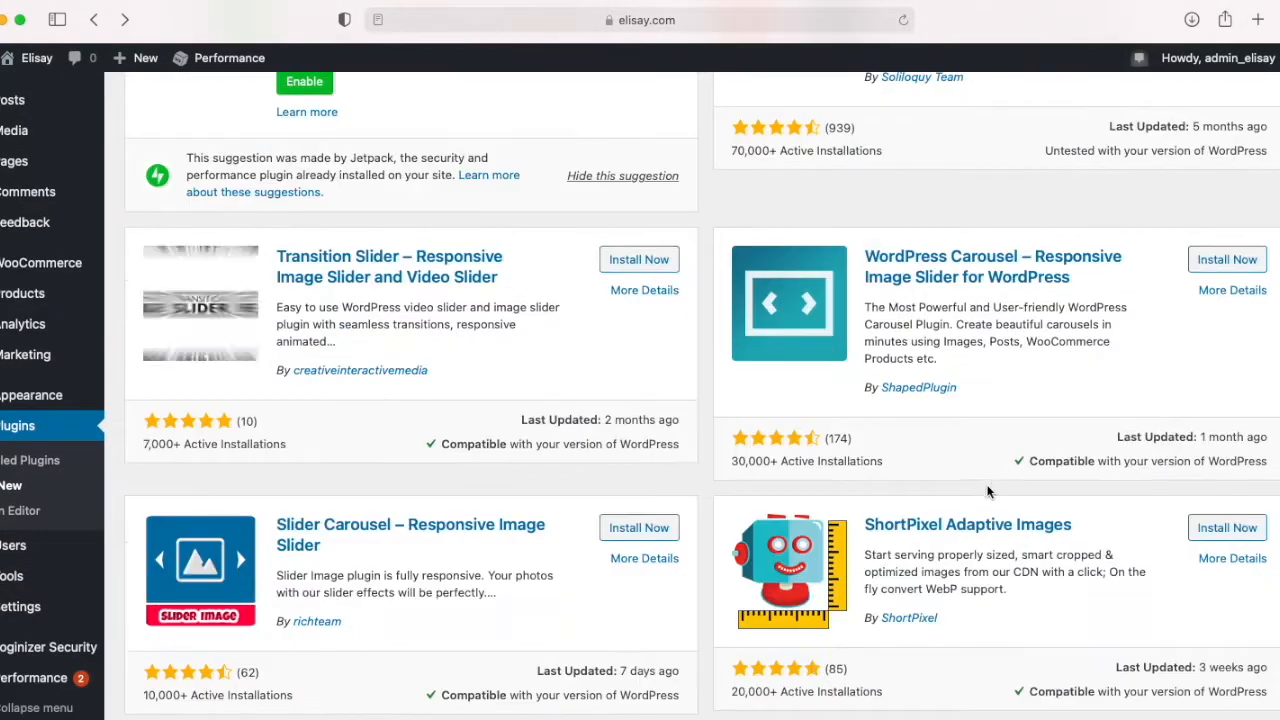
{"action": "scroll", "coordinate": [987, 491], "scroll_direction": "down", "scroll_amount": 1}
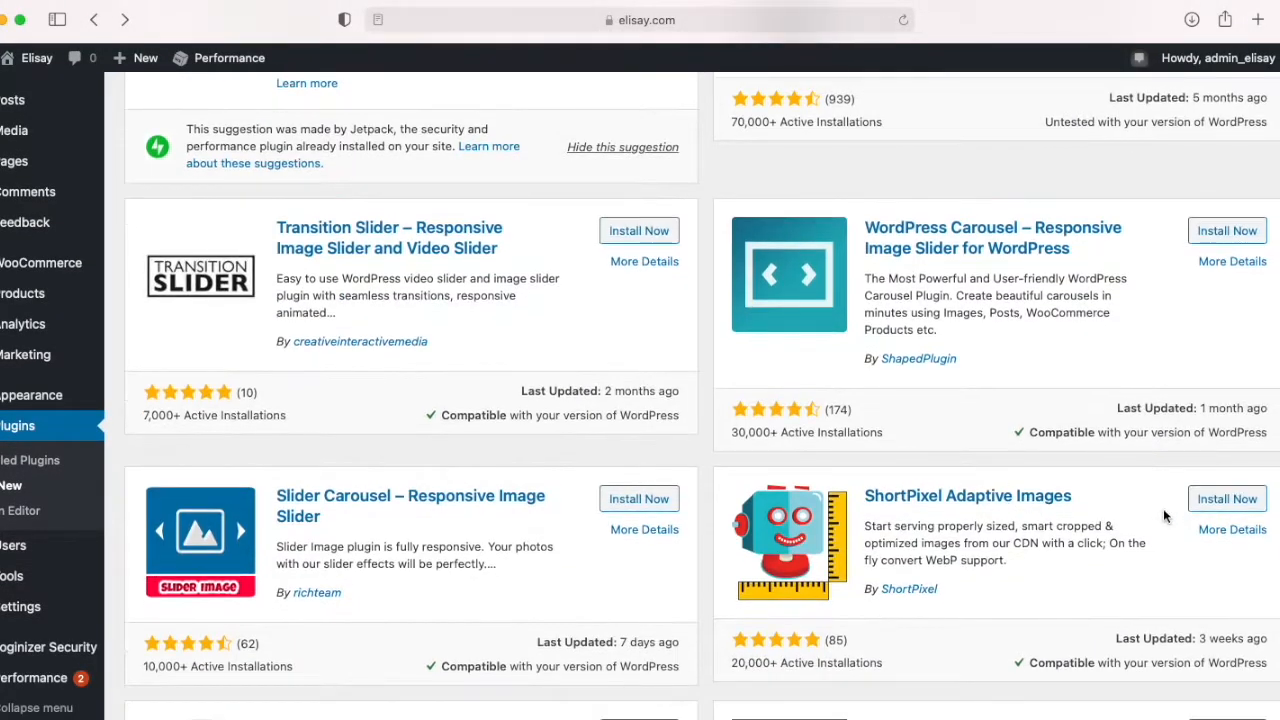
{"action": "left_click", "coordinate": [1224, 505]}
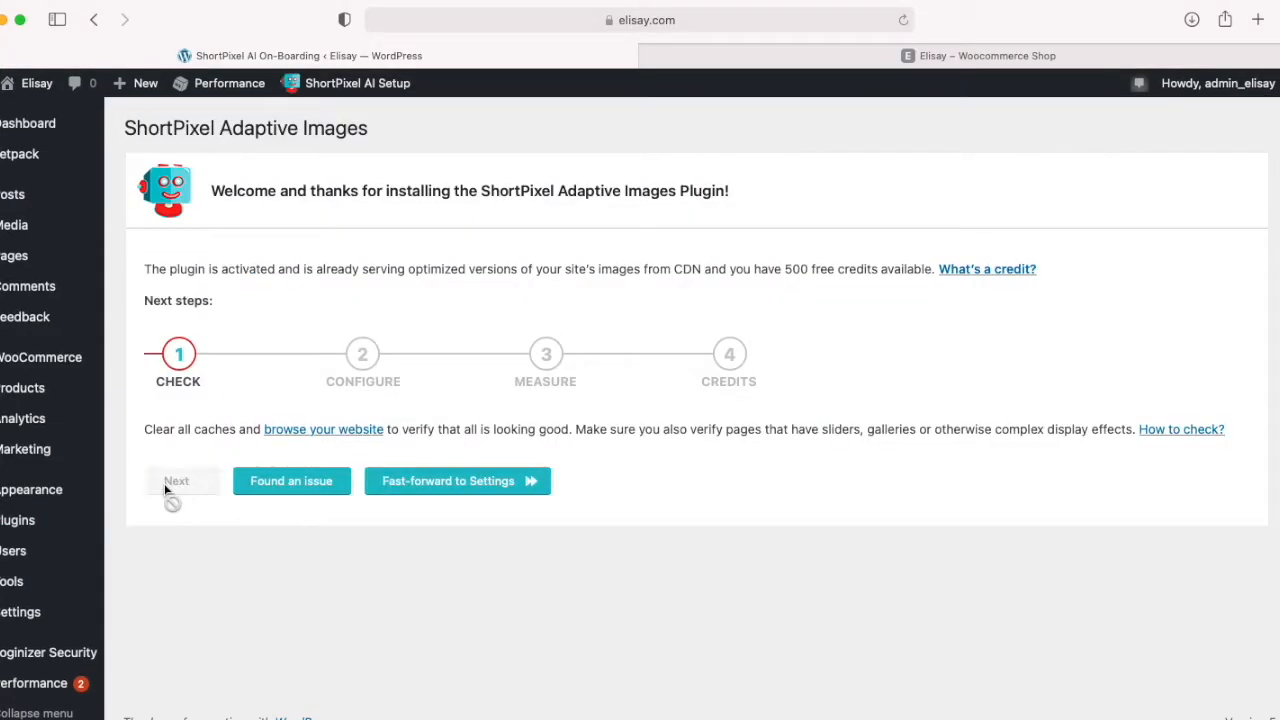
Step: Complete the ShortPixel Adaptive Images onboarding, using the same account as ShortPixel Image Optimizer
{"action": "left_click", "coordinate": [452, 481]}
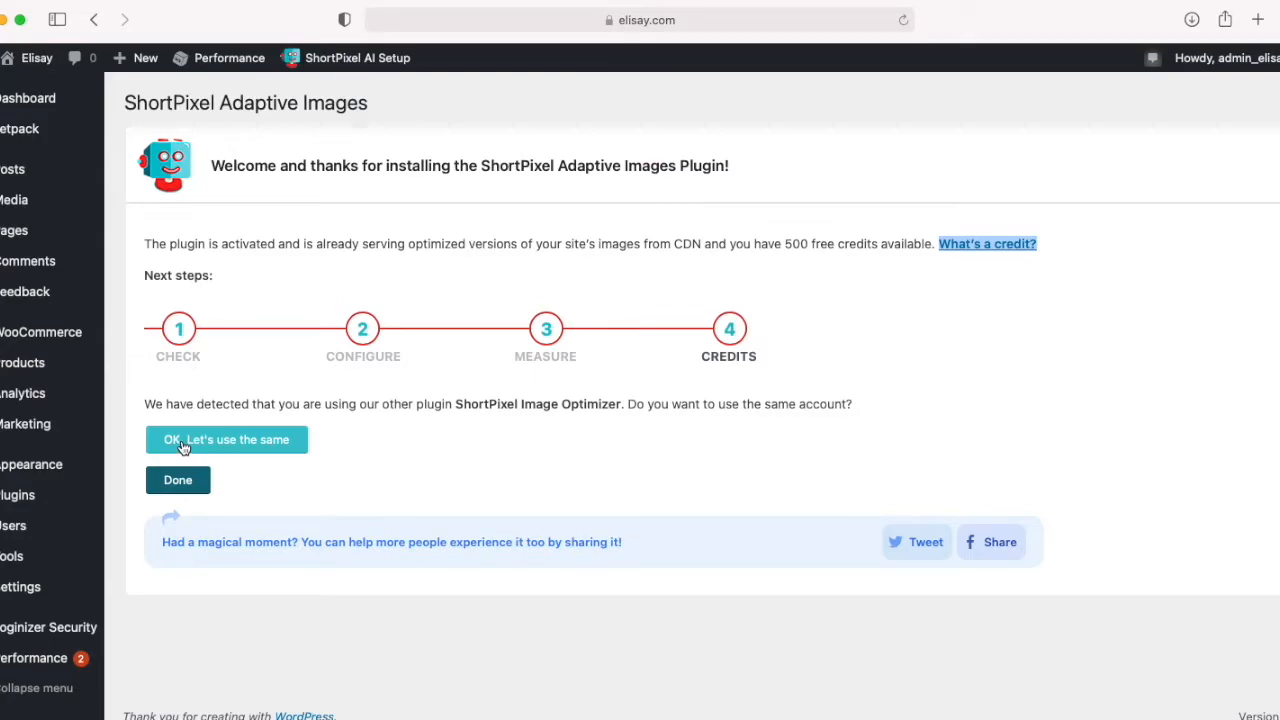
{"action": "left_click", "coordinate": [183, 447]}
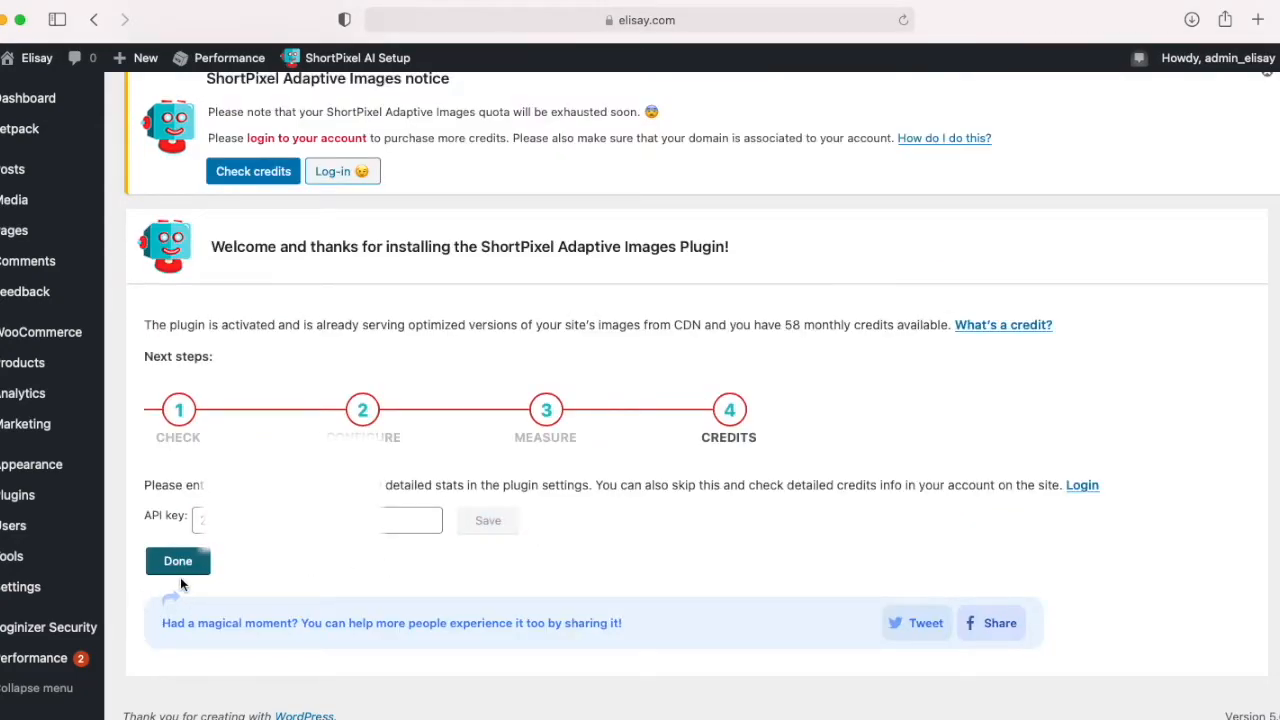
{"action": "left_click", "coordinate": [180, 563]}
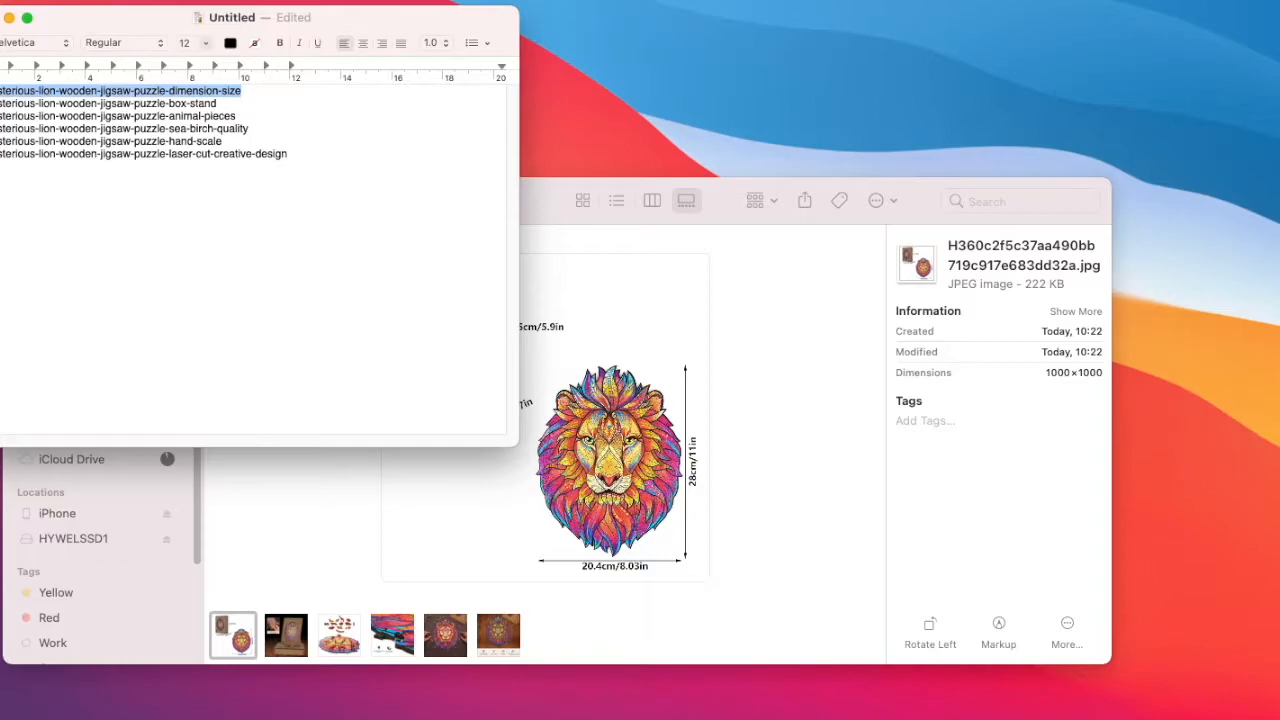
Step: In Finder's Downloads folder, rename the puzzle dimensions image as mysterious-lion-wooden-jigsaw-puzzle-dimension-size
{"action": "left_click", "coordinate": [994, 263]}
{"action": "left_click", "coordinate": [994, 263]}
{"action": "type", "text": "Mysterious-lion-wooden-jigsaw-puzzle-dimension-size"}
{"action": "key", "text": "Return"}
Step: Rename the image of the puzzle box on its stand as mysterious-lion-wooden-jigsaw-puzzle-box-stand, copying the name from the text document
{"action": "left_click", "coordinate": [243, 646]}
{"action": "left_click", "coordinate": [218, 104]}
{"action": "left_click_drag", "start_coordinate": [218, 104], "coordinate": [0, 104]}
{"action": "key", "text": "super+c"}
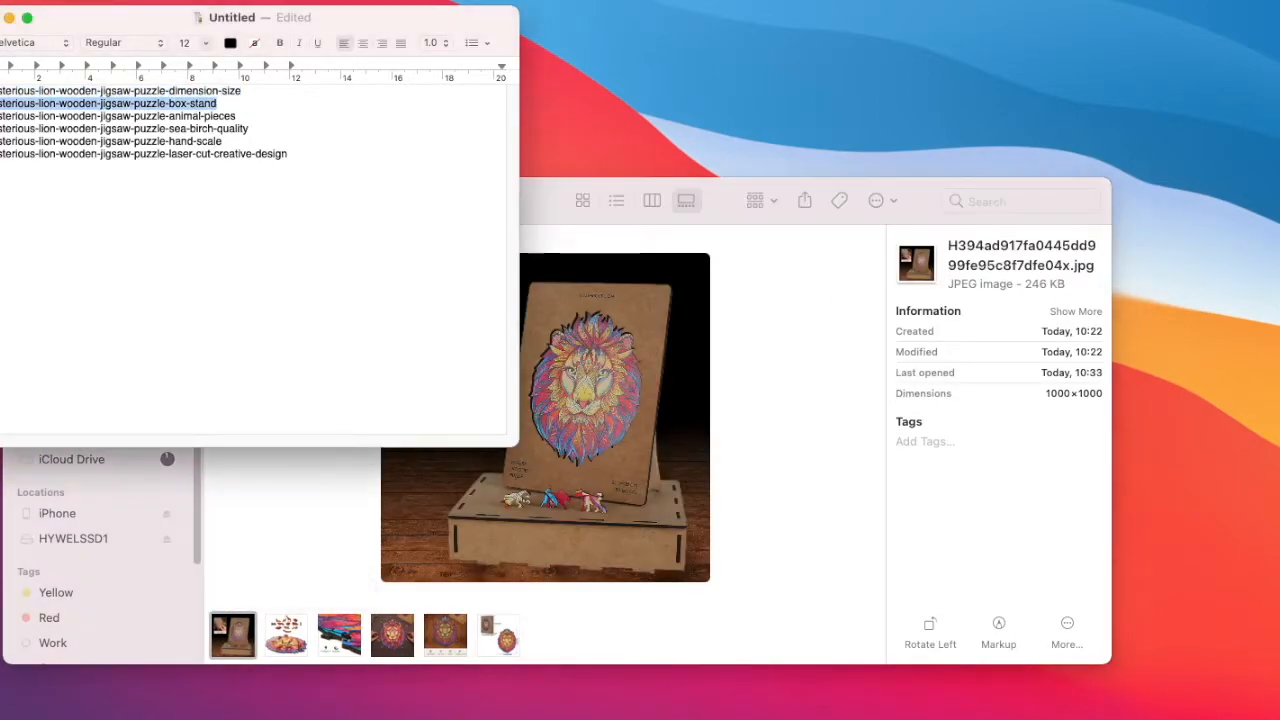
{"action": "left_click", "coordinate": [980, 266]}
{"action": "left_click", "coordinate": [980, 266]}
{"action": "key", "text": "super+v"}
{"action": "key", "text": "Return"}
Step: Rename the animal pieces image as mysterious-lion-wooden-jigsaw-puzzle-animal-pieces, copying the name from the text document
{"action": "left_click", "coordinate": [237, 640]}
{"action": "left_click", "coordinate": [239, 117]}
{"action": "left_click_drag", "start_coordinate": [239, 117], "coordinate": [0, 122]}
{"action": "key", "text": "super+c"}
{"action": "left_click", "coordinate": [992, 263]}
{"action": "left_click", "coordinate": [992, 263]}
{"action": "key", "text": "super+v"}
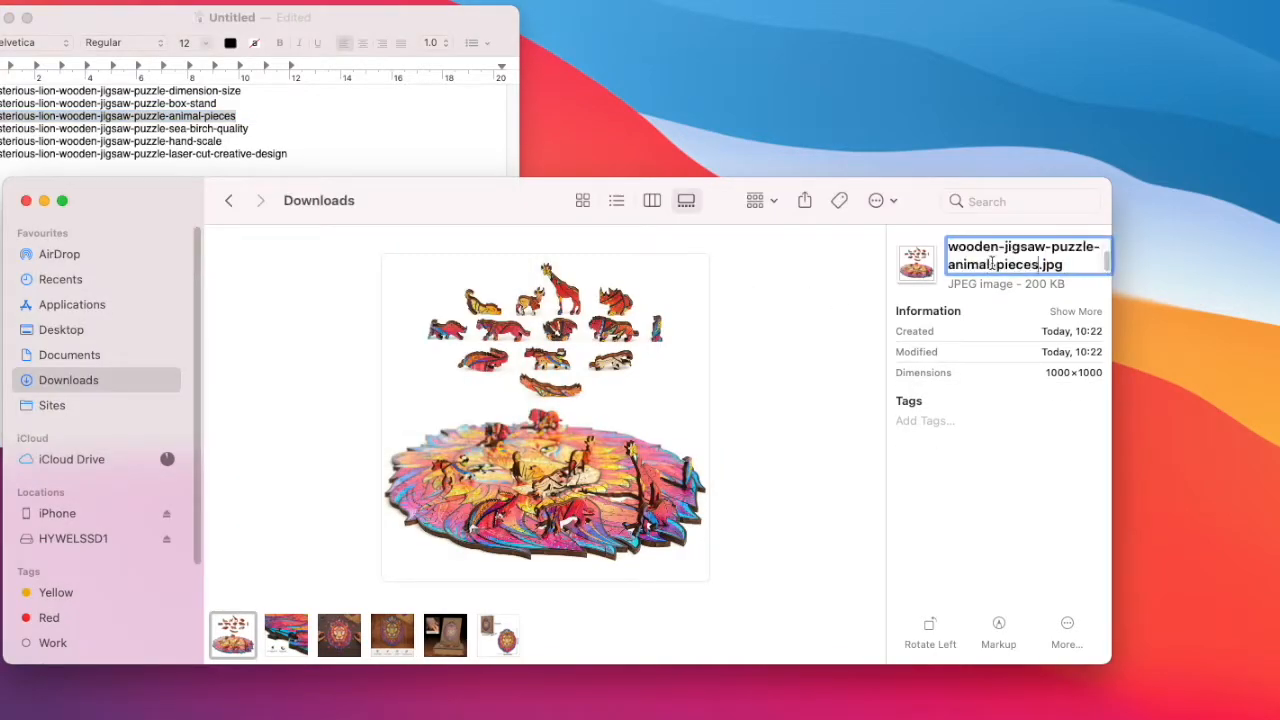
{"action": "key", "text": "Return"}
Step: Rename the close-up image about formaldehyde-free sea birch as mysterious-lion-wooden-jigsaw-puzzle-sea-birch-quality, copying the name from the text document
{"action": "left_click", "coordinate": [235, 638]}
{"action": "left_click", "coordinate": [248, 129]}
{"action": "left_click_drag", "start_coordinate": [248, 129], "coordinate": [0, 129]}
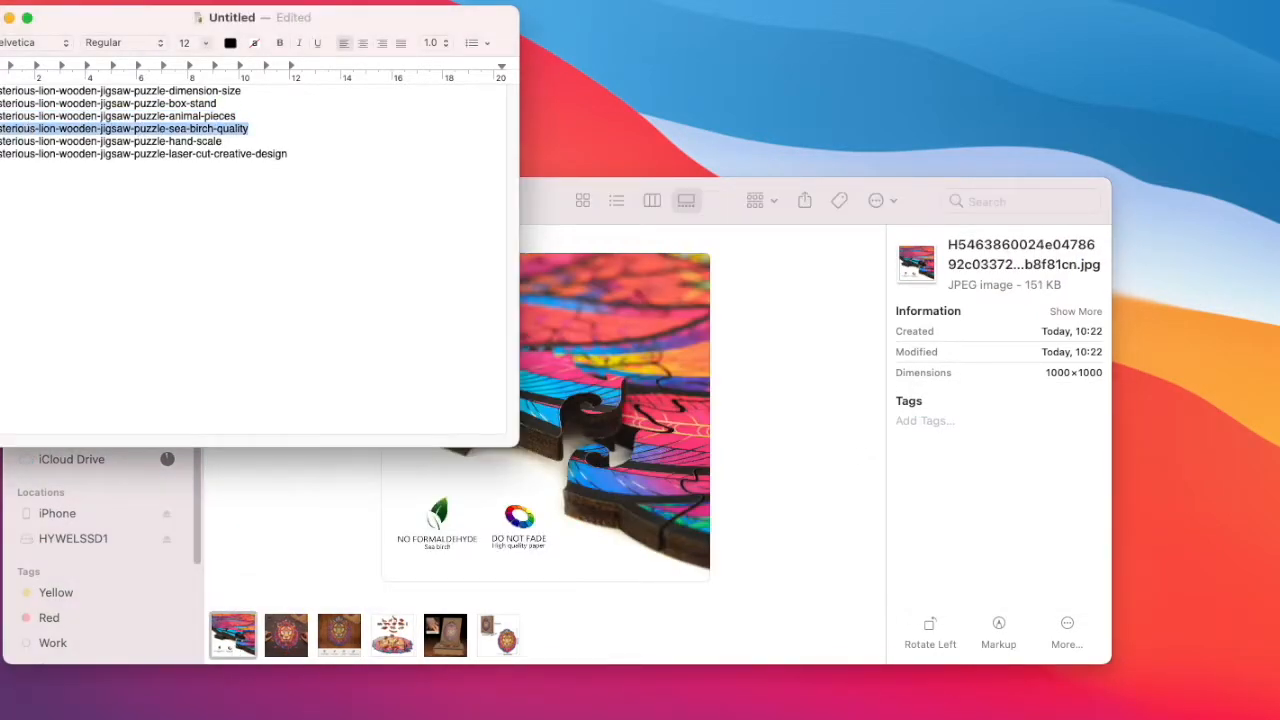
{"action": "key", "text": "super+c"}
{"action": "left_click", "coordinate": [990, 255]}
{"action": "left_click", "coordinate": [990, 255]}
{"action": "key", "text": "super+v"}
{"action": "key", "text": "Return"}
Step: Rename the image of hands around the lion puzzle as mysterious-lion-wooden-jigsaw-puzzle-hand-scale, copying the name from the text document
{"action": "left_click", "coordinate": [232, 634]}
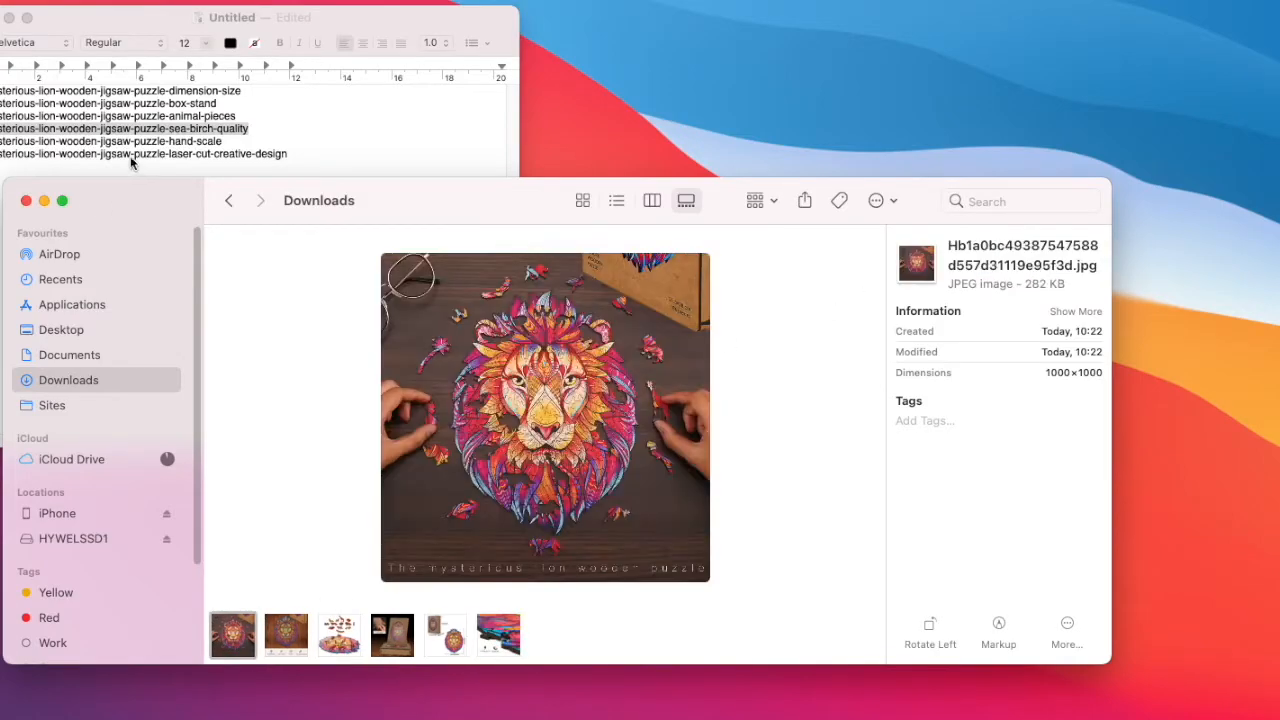
{"action": "left_click", "coordinate": [222, 141]}
{"action": "left_click_drag", "start_coordinate": [222, 141], "coordinate": [0, 141]}
{"action": "key", "text": "super+c"}
{"action": "left_click", "coordinate": [990, 255]}
{"action": "left_click", "coordinate": [990, 255]}
{"action": "key", "text": "super+v"}
{"action": "key", "text": "Return"}
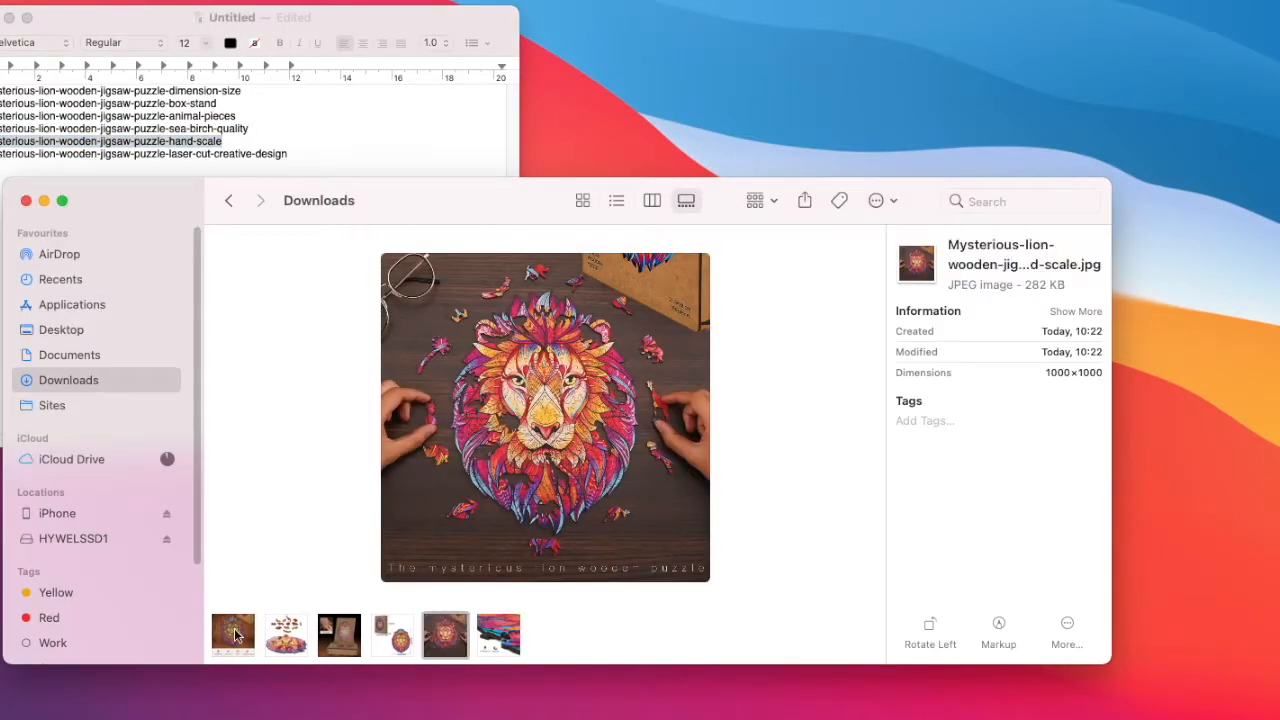
Step: Rename the image showing creative design and laser cutting as mysterious-lion-wooden-jigsaw-puzzle-laser-cut-creative-design, copying the name from the text document
{"action": "left_click", "coordinate": [232, 634]}
{"action": "left_click", "coordinate": [287, 154]}
{"action": "left_click_drag", "start_coordinate": [287, 154], "coordinate": [0, 154]}
{"action": "key", "text": "super+c"}
{"action": "left_click", "coordinate": [951, 391]}
{"action": "left_click", "coordinate": [990, 255]}
{"action": "left_click", "coordinate": [990, 255]}
{"action": "key", "text": "super+v"}
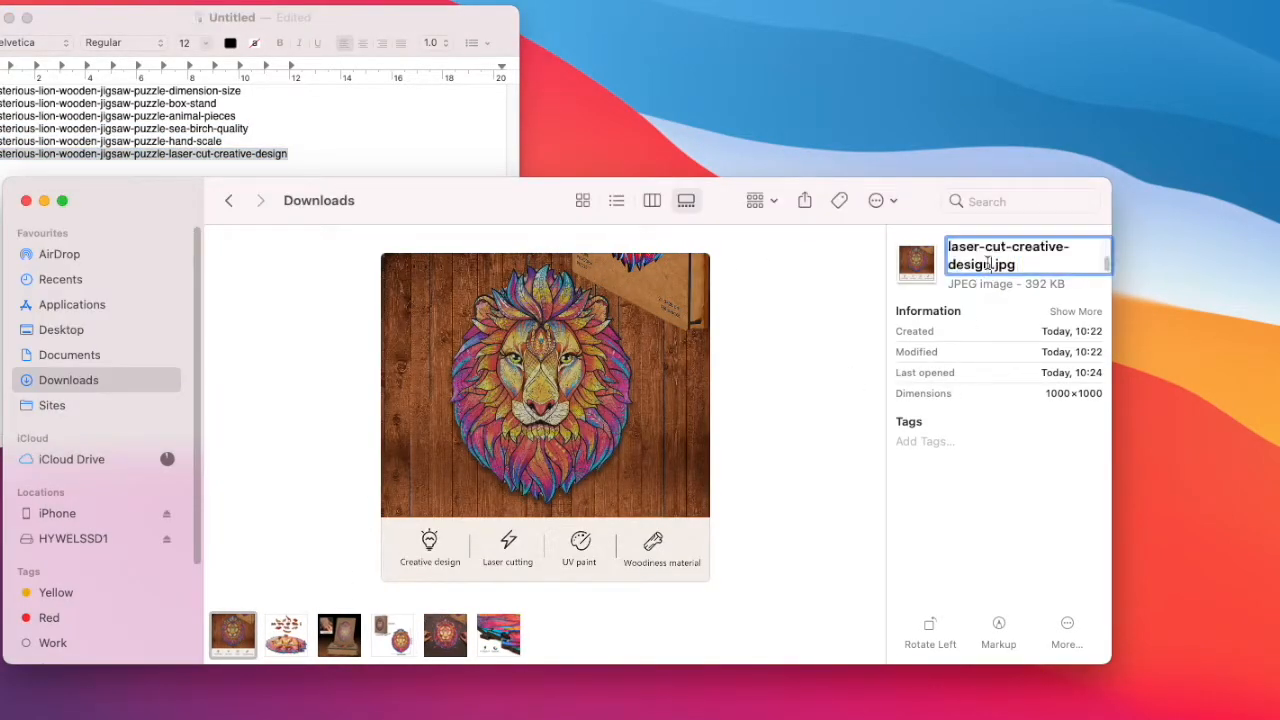
{"action": "key", "text": "Return"}
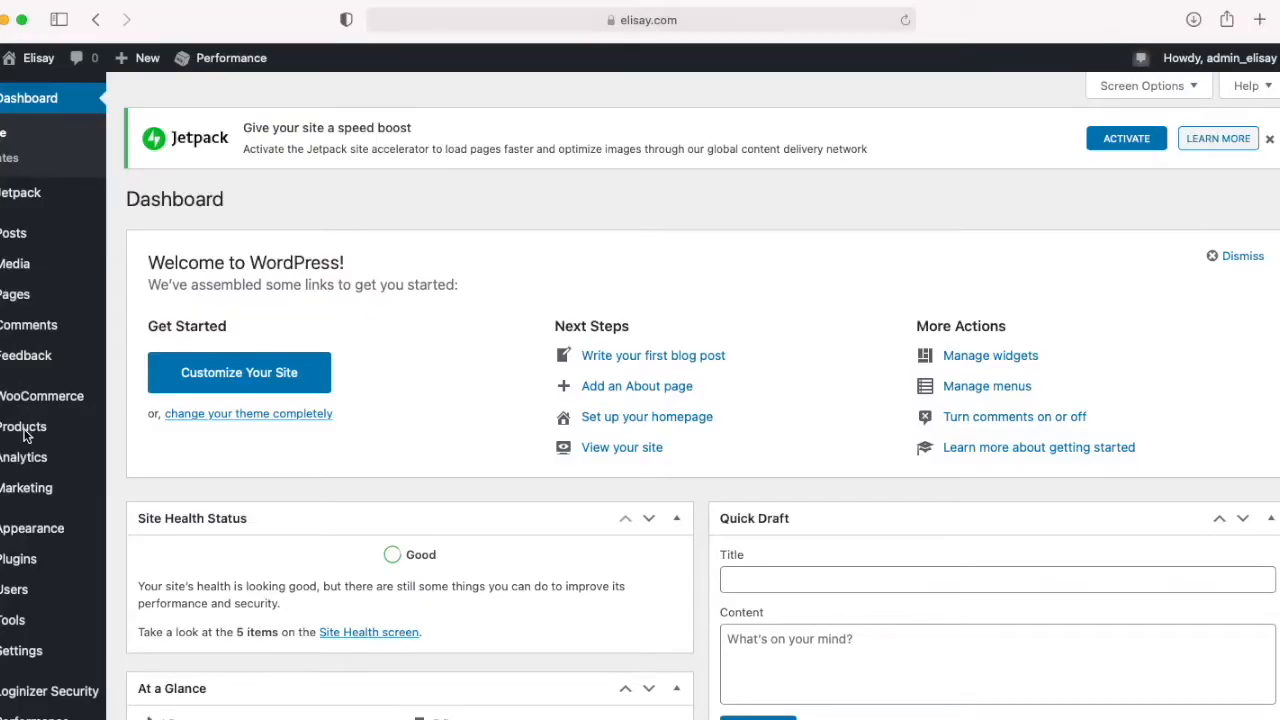
Step: In the WordPress dashboard, add a new product titled "Unique Wooden Jigsaw Puzzle Mysterious Lion" and paste in the puzzle's description
{"action": "mouse_move", "coordinate": [35, 440]}
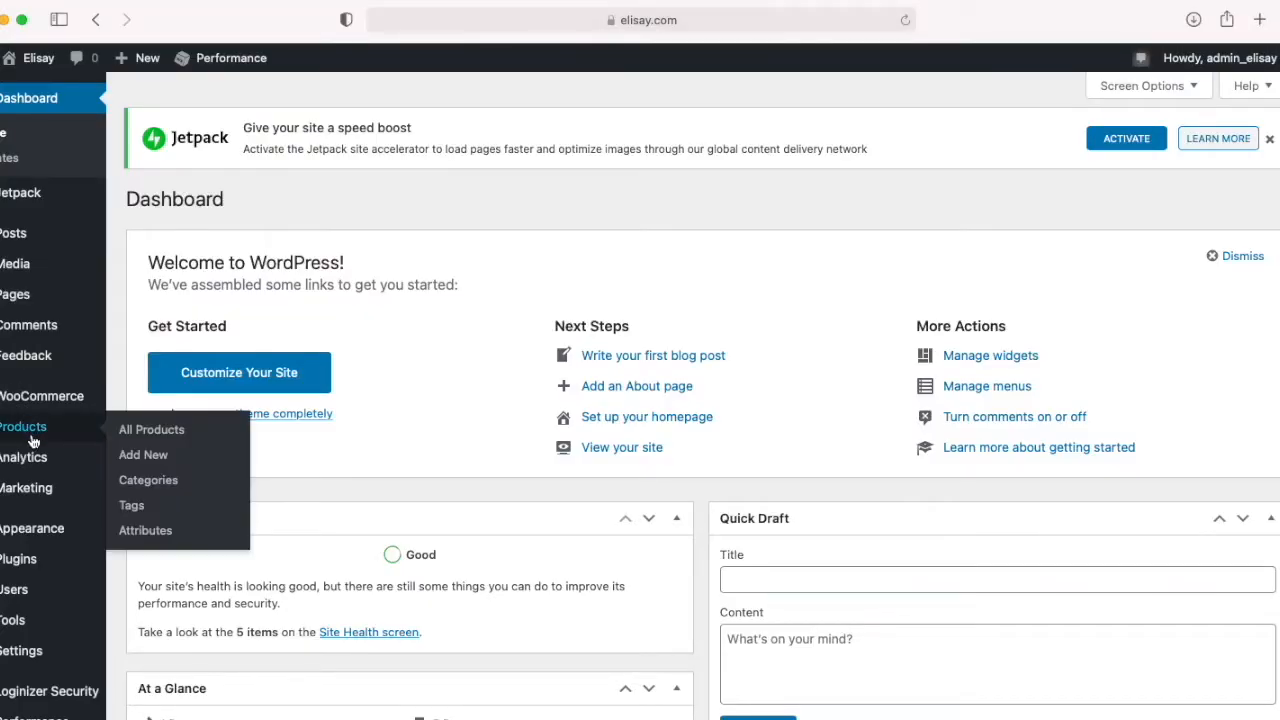
{"action": "left_click", "coordinate": [155, 458]}
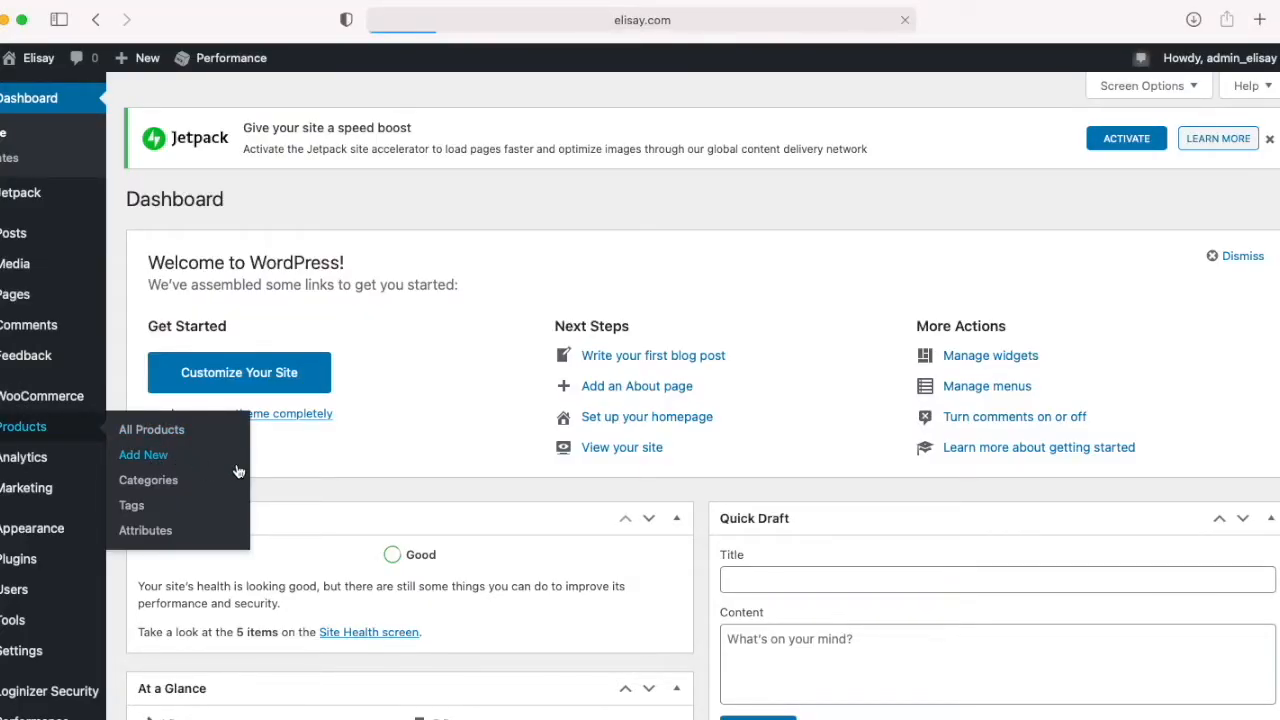
{"action": "key", "text": "super+v"}
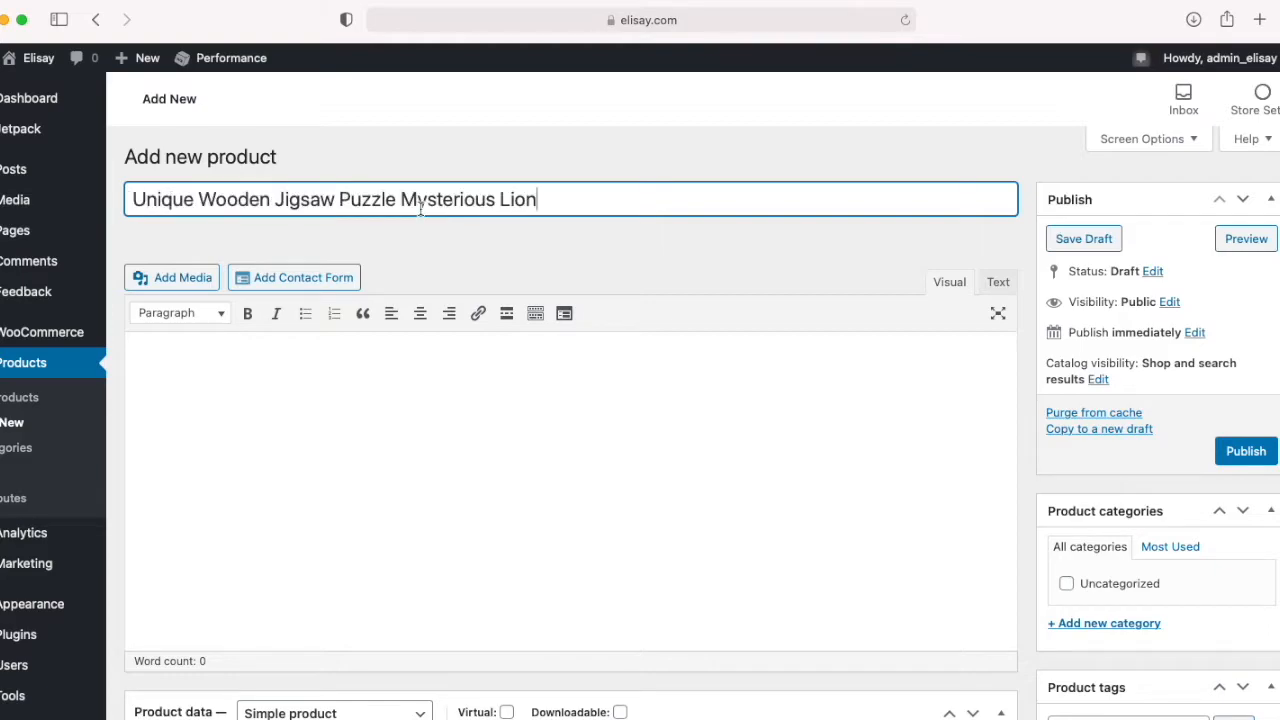
{"action": "left_click", "coordinate": [729, 505]}
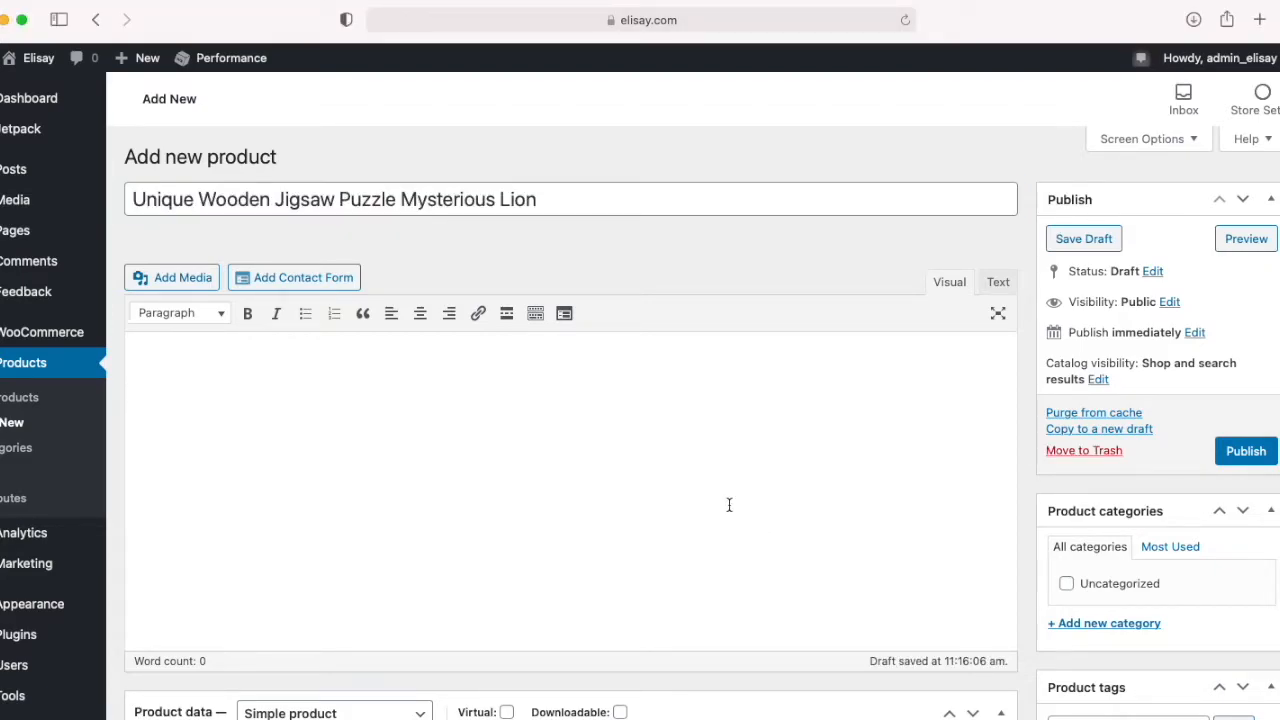
{"action": "key", "text": "super+v"}
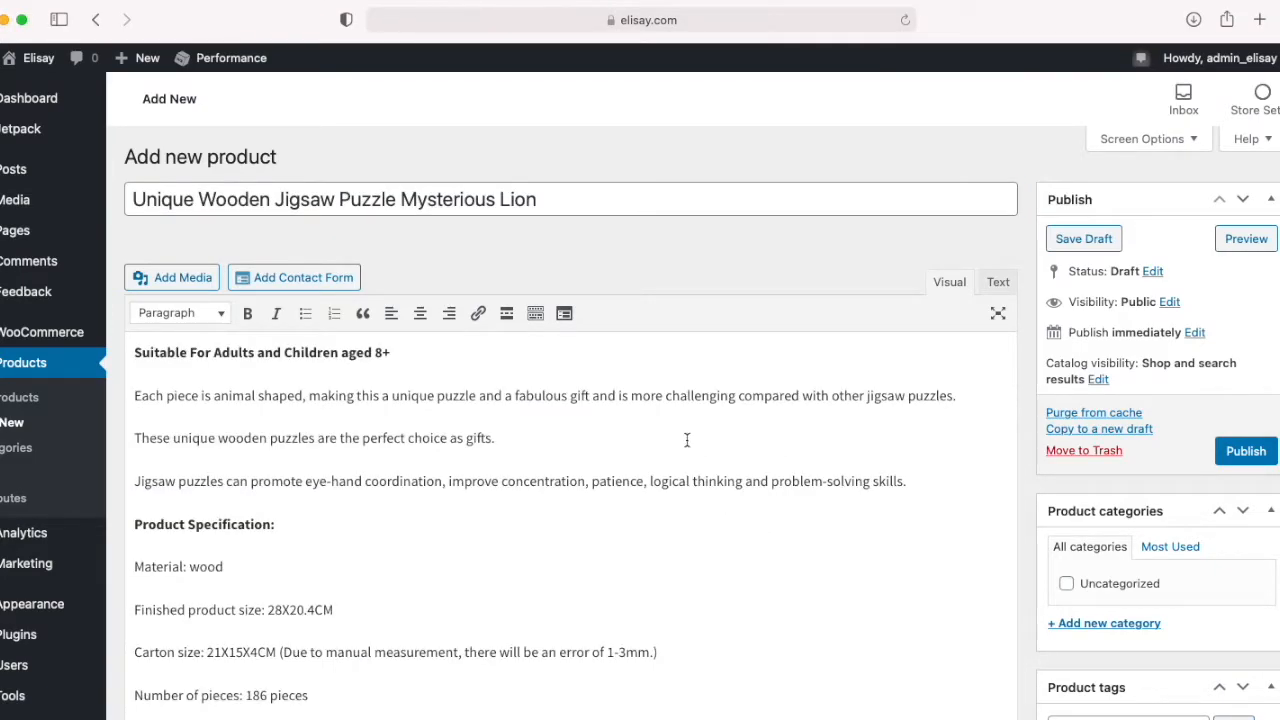
Step: Move the line "Suitable For Adults and Children aged 8+" from the description's start to just above Product Specification
{"action": "scroll", "coordinate": [688, 446], "scroll_direction": "down", "scroll_amount": 5}
{"action": "left_click_drag", "start_coordinate": [241, 458], "coordinate": [116, 455]}
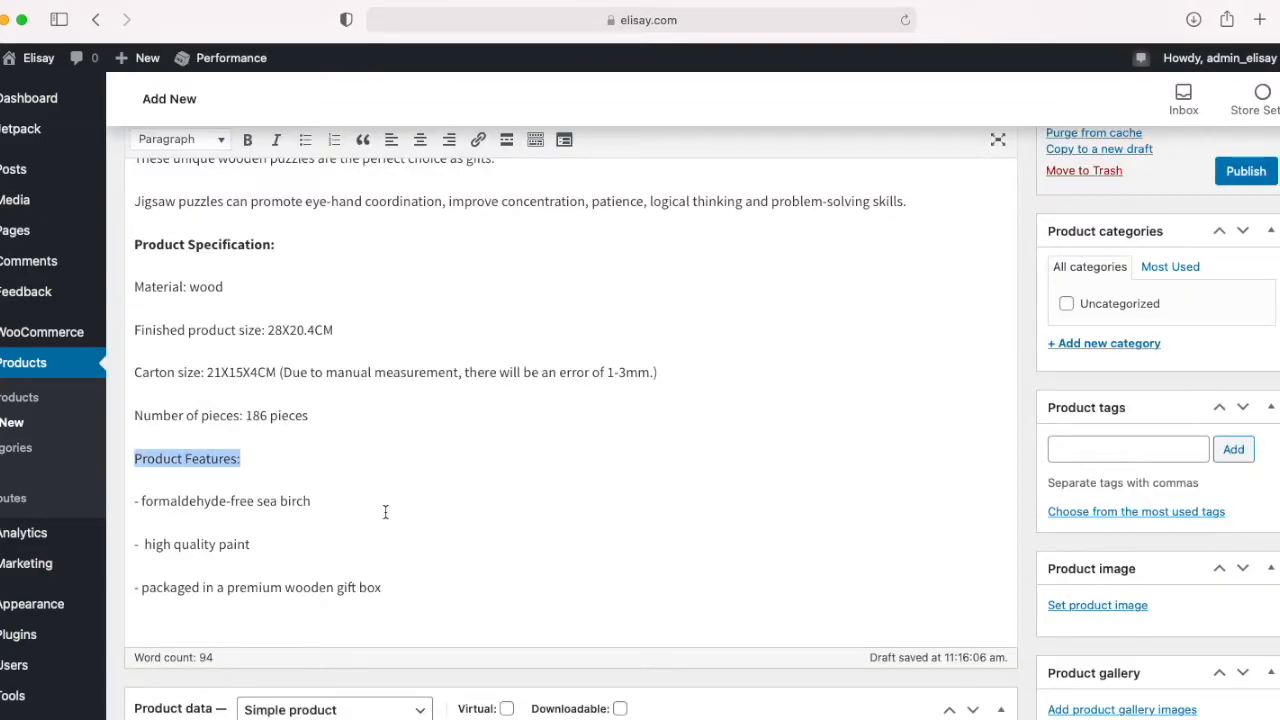
{"action": "scroll", "coordinate": [395, 491], "scroll_direction": "up", "scroll_amount": 4}
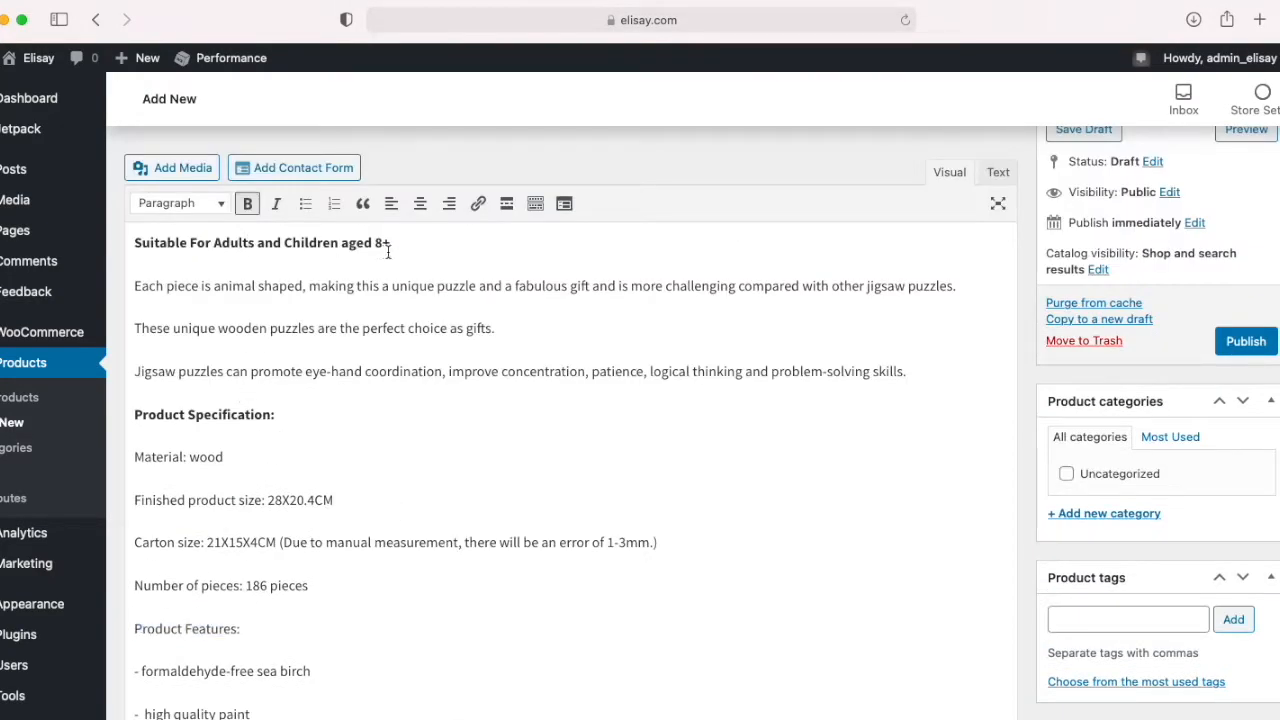
{"action": "left_click_drag", "start_coordinate": [389, 243], "coordinate": [133, 243]}
{"action": "left_click", "coordinate": [249, 286]}
{"action": "left_click_drag", "start_coordinate": [276, 415], "coordinate": [135, 408]}
{"action": "left_click_drag", "start_coordinate": [390, 243], "coordinate": [107, 233]}
{"action": "key", "text": "super+x"}
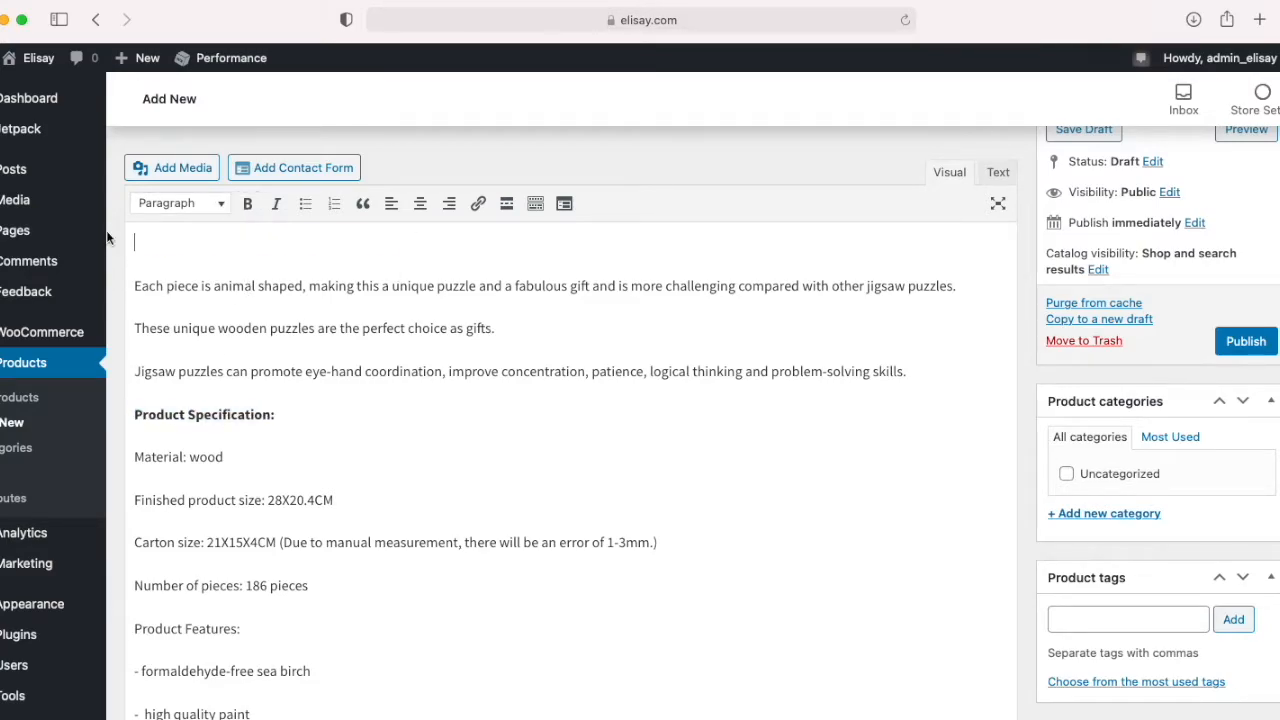
{"action": "key", "text": "BackSpace"}
{"action": "key", "text": "Down"}
{"action": "key", "text": "Down"}
{"action": "key", "text": "Down"}
{"action": "key", "text": "Return"}
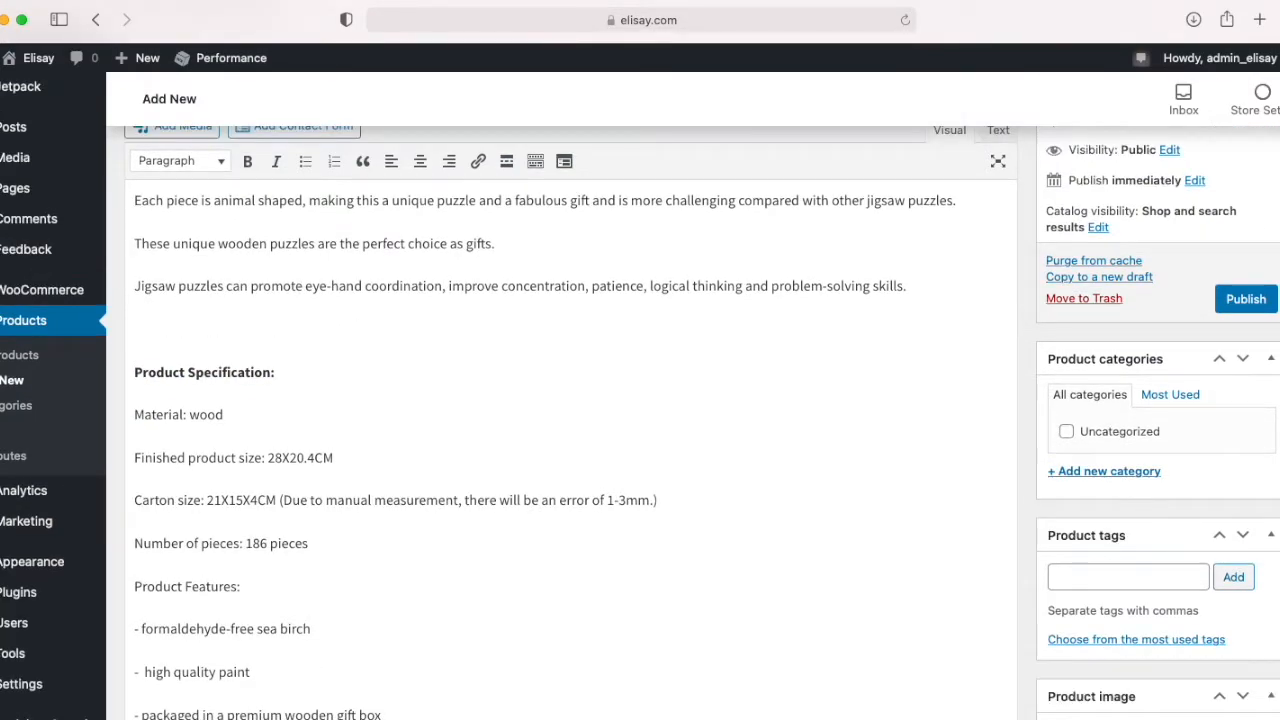
{"action": "key", "text": "super+v"}
Step: Format the "Product Features:" line in the description as Heading 4
{"action": "scroll", "coordinate": [570, 400], "scroll_direction": "down", "scroll_amount": 2}
{"action": "left_click", "coordinate": [212, 145]}
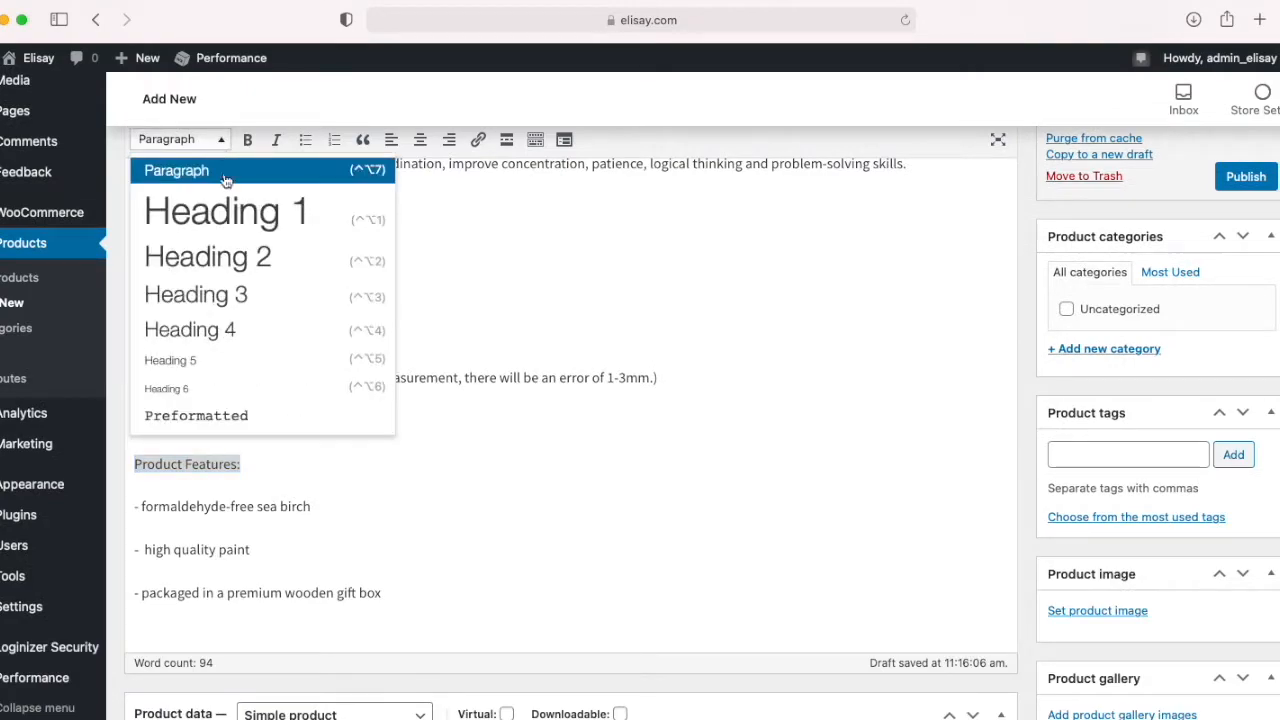
{"action": "left_click", "coordinate": [220, 330]}
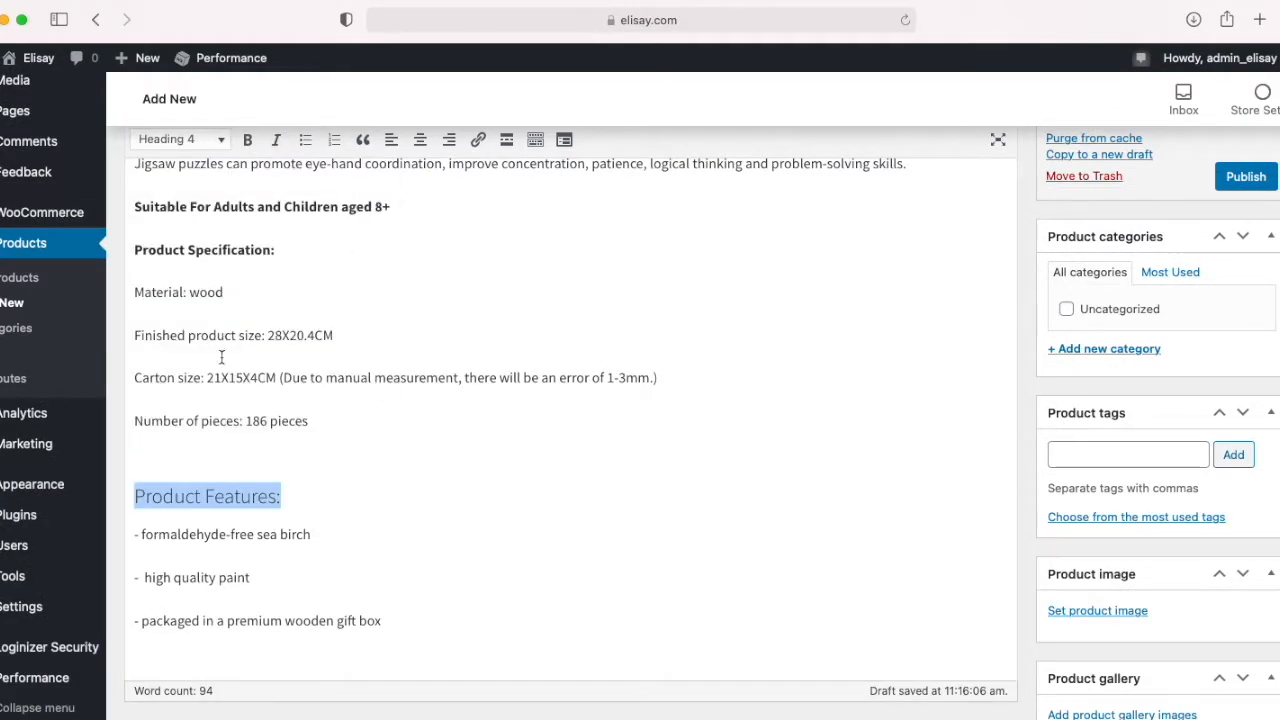
{"action": "key", "text": "Up"}
Step: Format the "Product Specification:" line as Heading 4 and remove its bold formatting
{"action": "left_click_drag", "start_coordinate": [315, 247], "coordinate": [120, 248]}
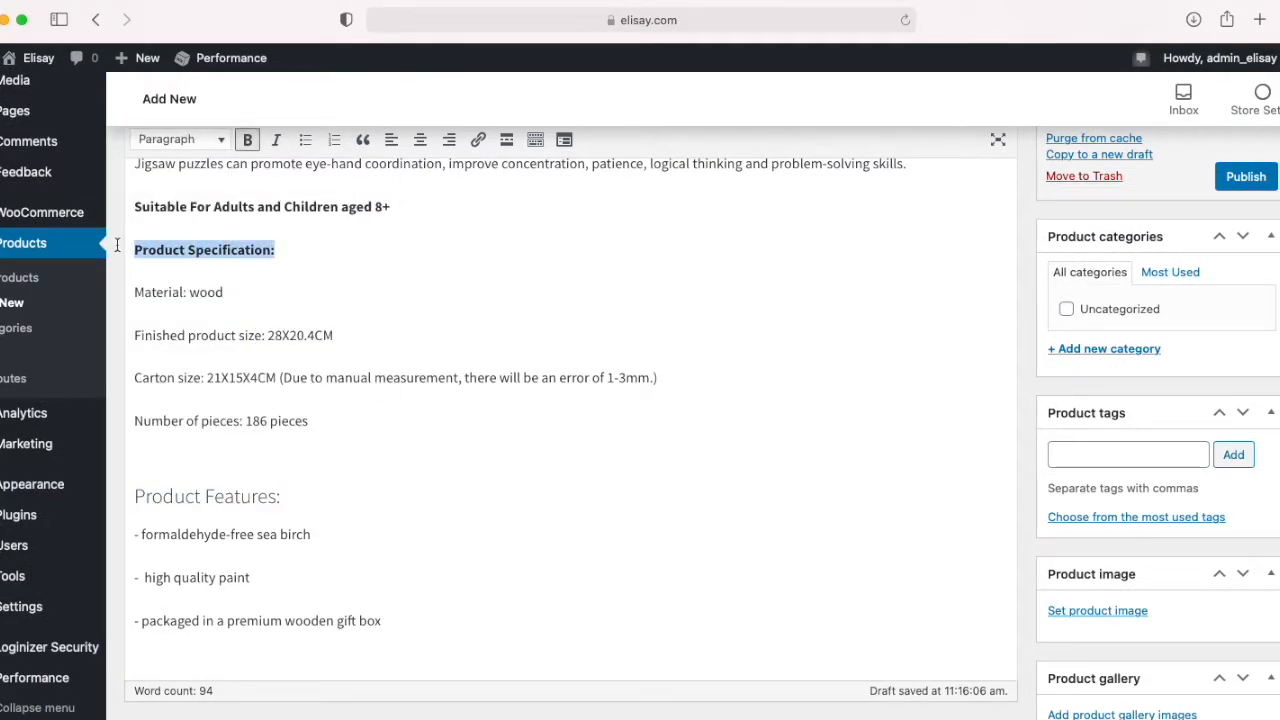
{"action": "left_click", "coordinate": [220, 145]}
{"action": "left_click", "coordinate": [203, 329]}
{"action": "scroll", "coordinate": [216, 335], "scroll_direction": "up", "scroll_amount": 3}
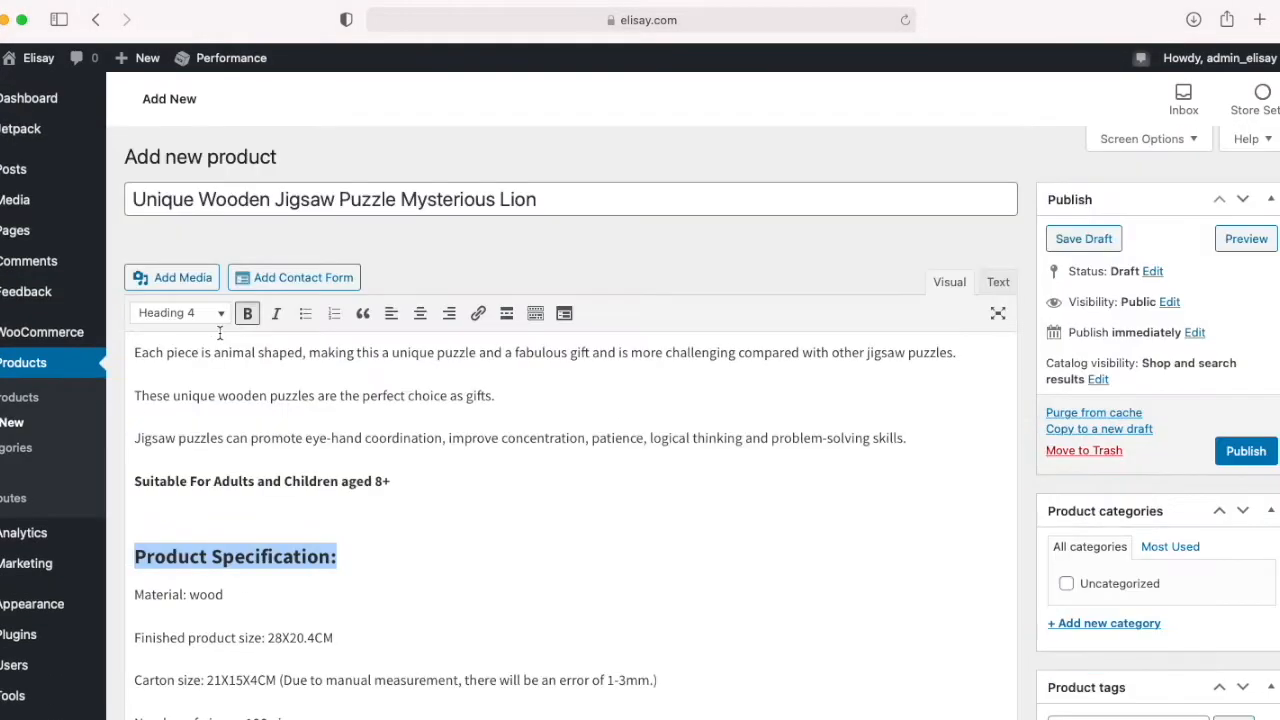
{"action": "scroll", "coordinate": [222, 350], "scroll_direction": "down", "scroll_amount": 1}
{"action": "left_click", "coordinate": [247, 164]}
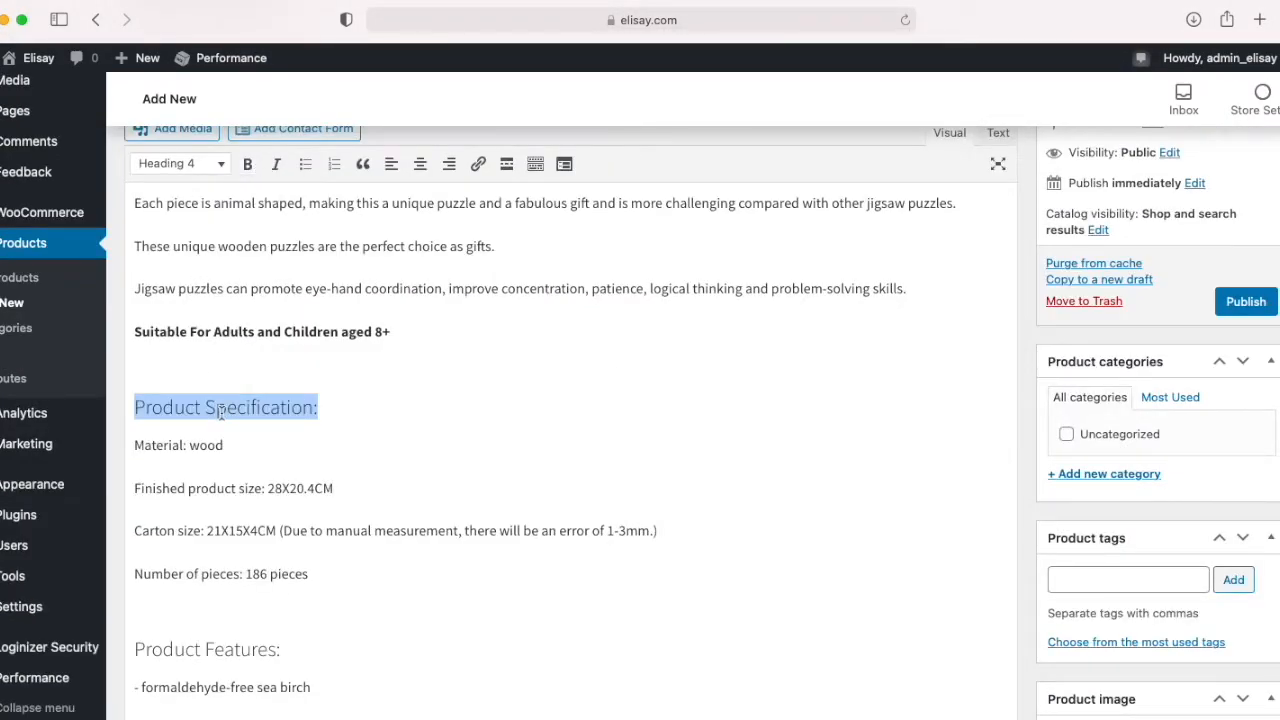
Step: Move the Product Specification section below Product Features and reword the feature bullets with "wooden pieces made from", "decorated with" and "arrives in"
{"action": "scroll", "coordinate": [222, 417], "scroll_direction": "down", "scroll_amount": 5}
{"action": "left_click_drag", "start_coordinate": [349, 357], "coordinate": [81, 193]}
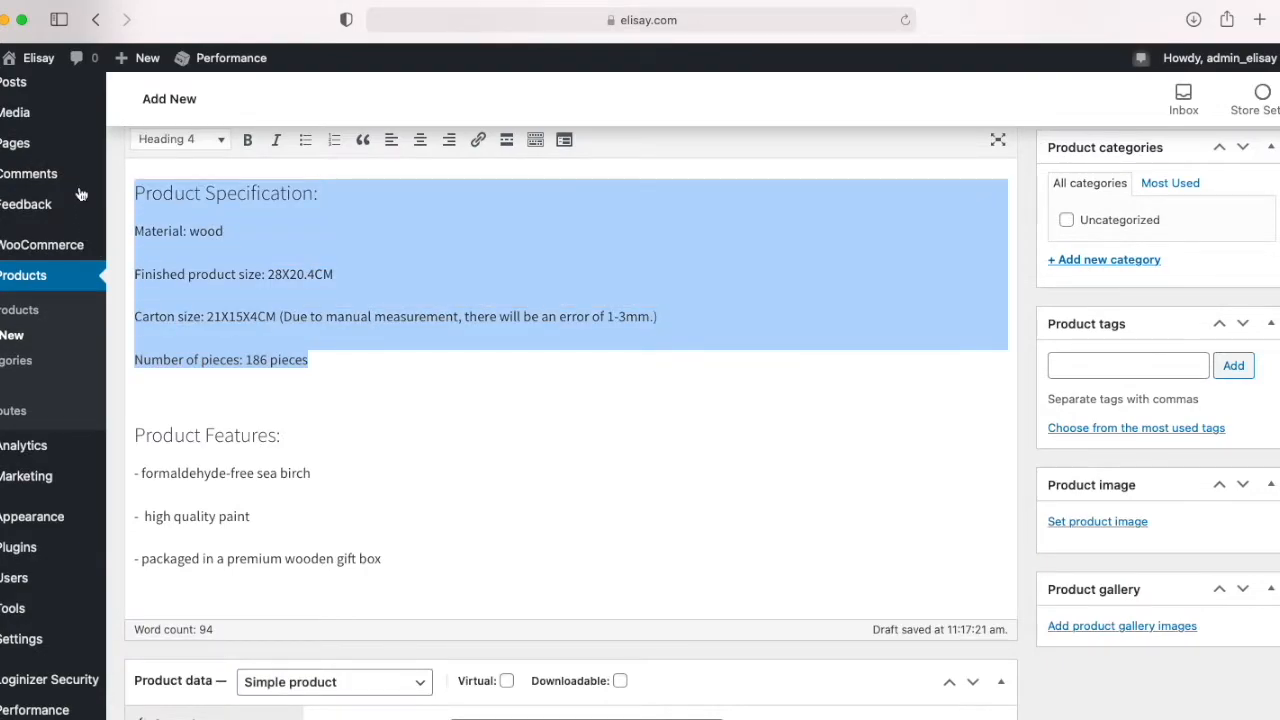
{"action": "key", "text": "BackSpace"}
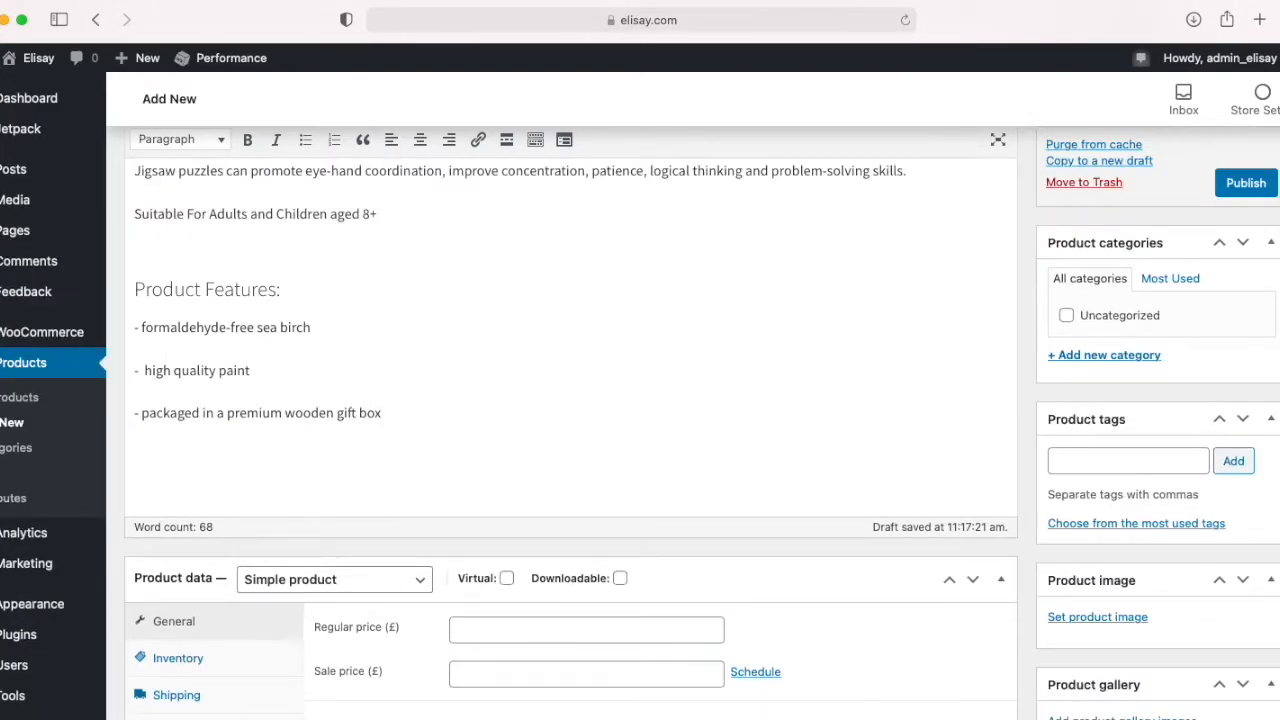
{"action": "key", "text": "super+z"}
{"action": "key", "text": "super+z"}
Step: Set the product's regular price to £27
{"action": "scroll", "coordinate": [348, 440], "scroll_direction": "down", "scroll_amount": 5}
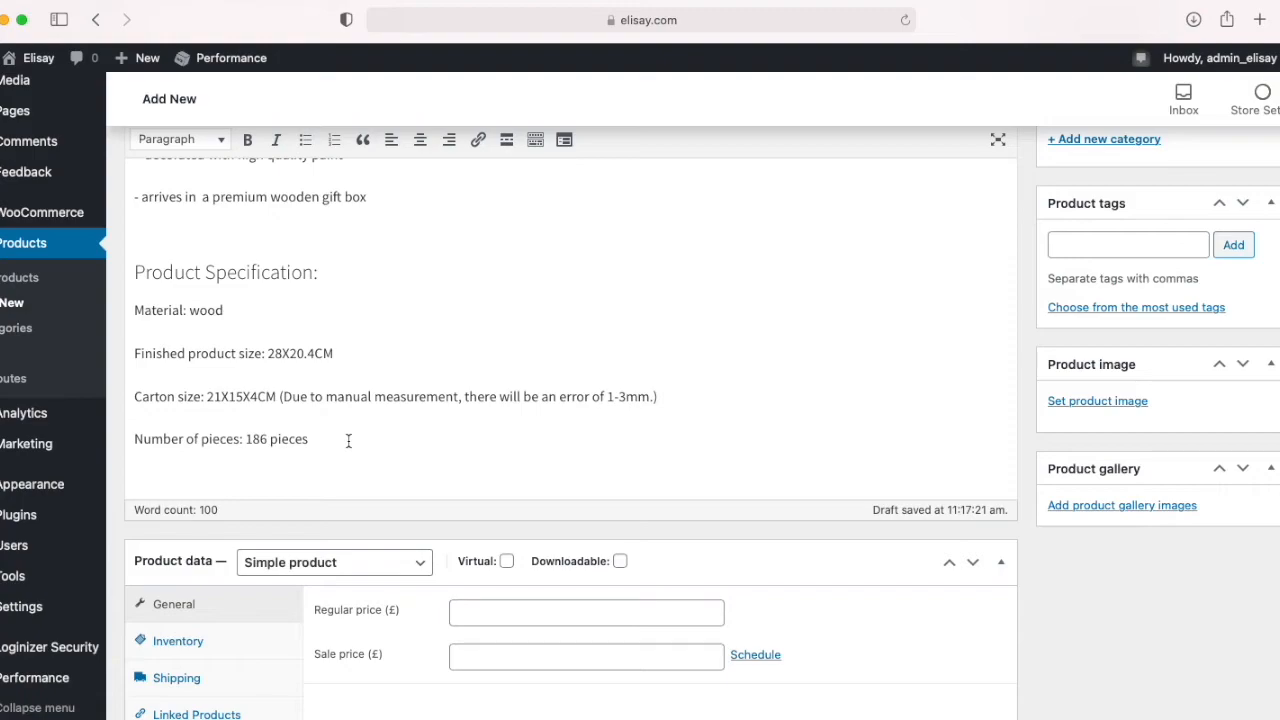
{"action": "scroll", "coordinate": [348, 446], "scroll_direction": "down", "scroll_amount": 3}
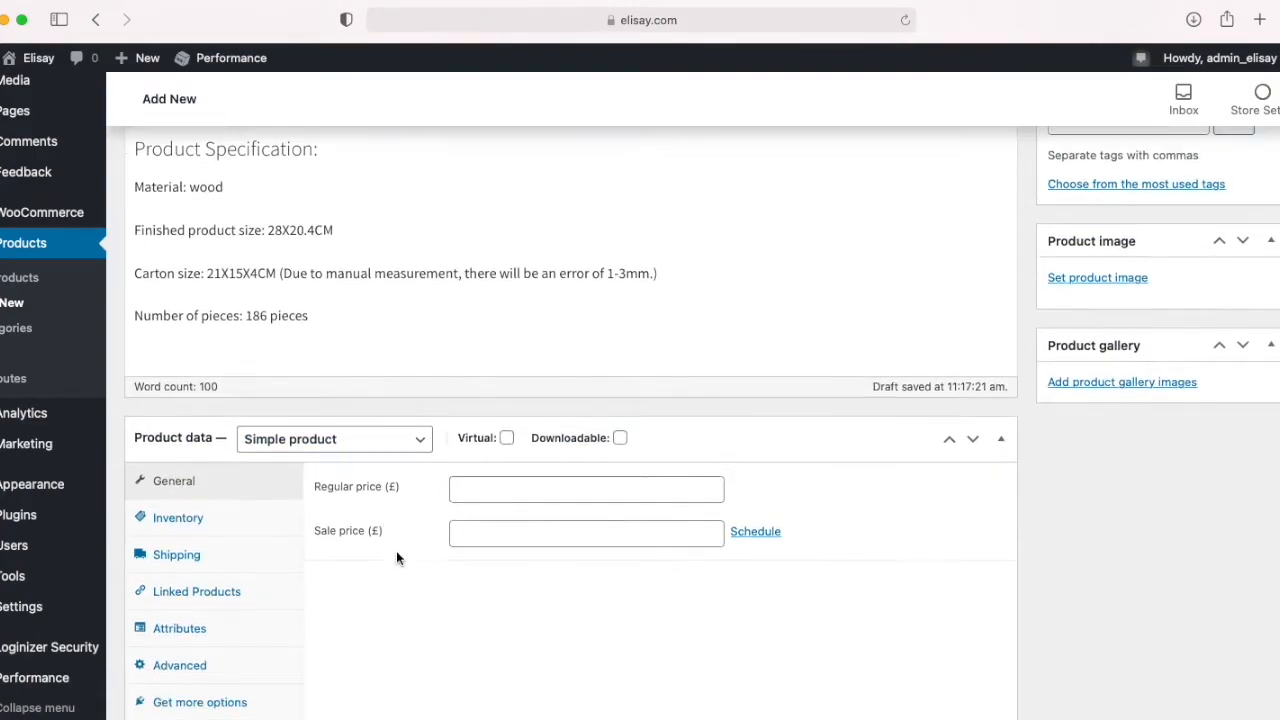
{"action": "left_click", "coordinate": [491, 461]}
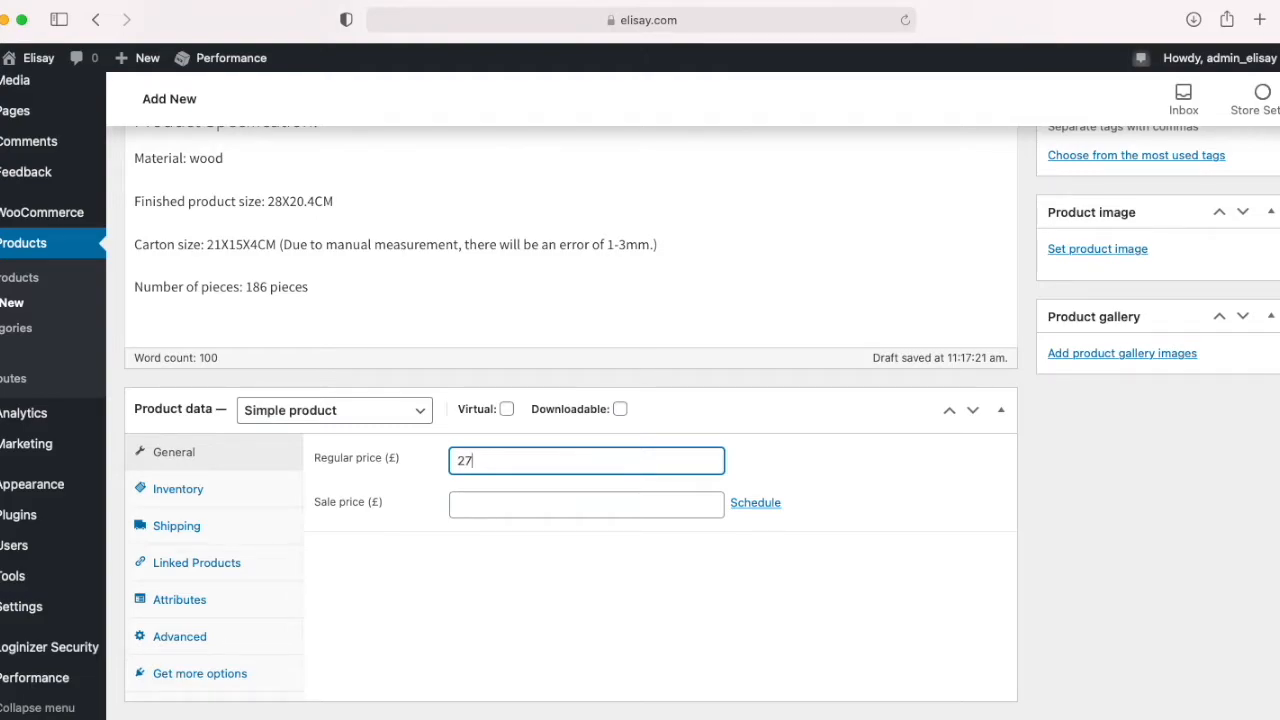
Step: Move the sentence about unique wooden puzzles as gifts to the description's start, replacing its first word with "An"
{"action": "scroll", "coordinate": [331, 574], "scroll_direction": "up", "scroll_amount": 15}
{"action": "left_click_drag", "start_coordinate": [134, 394], "coordinate": [515, 395]}
{"action": "key", "text": "BackSpace"}
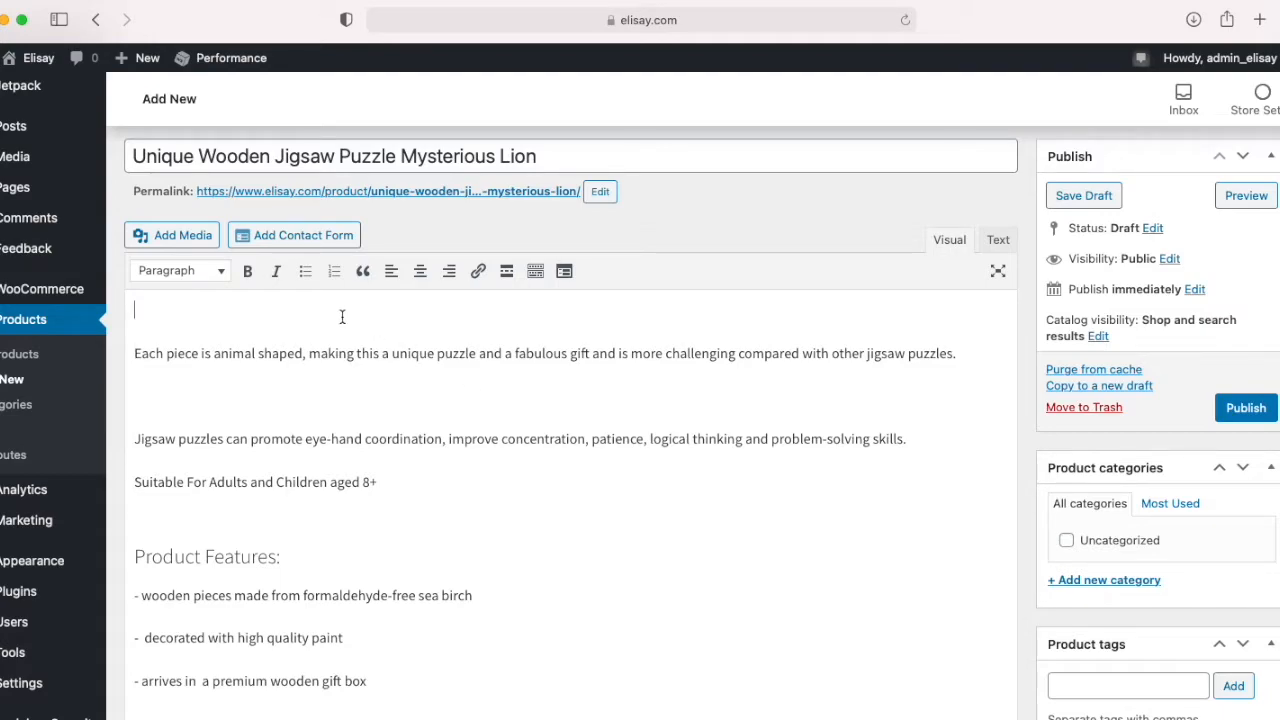
{"action": "type", "text": "An"}
{"action": "key", "text": "super+v"}
{"action": "double_click", "coordinate": [168, 310]}
{"action": "key", "text": "BackSpace"}
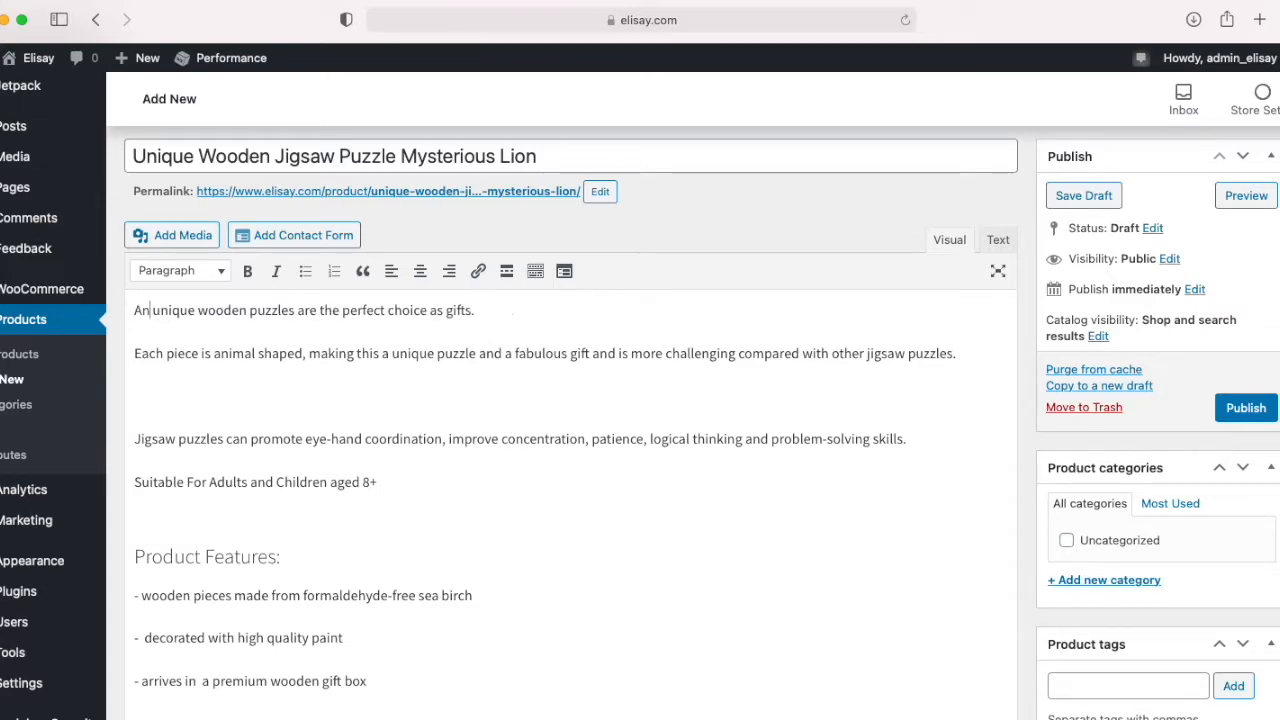
Step: Reword the opening sentence as "An unique wooden puzzle, mysterious lion is the perfect choice as a gift"
{"action": "left_click", "coordinate": [293, 312]}
{"action": "key", "text": "BackSpace"}
{"action": "type", "text": ", m"}
{"action": "type", "text": "ysterio"}
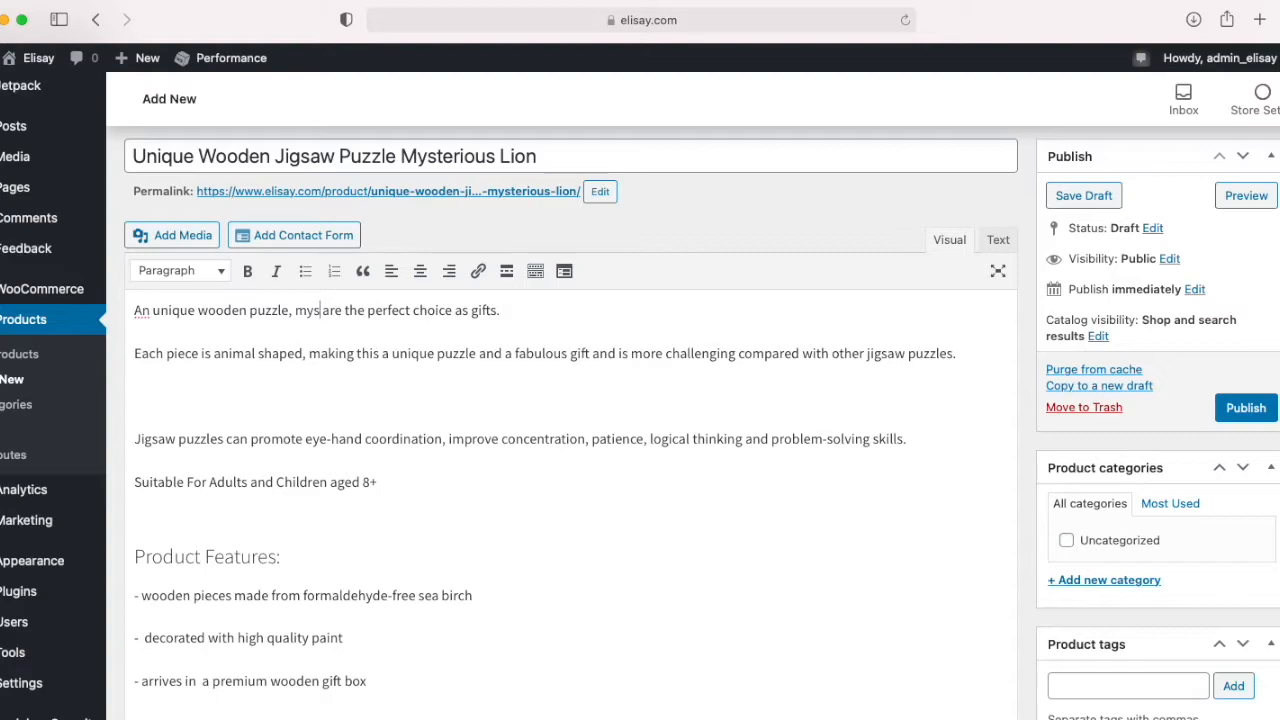
{"action": "type", "text": "us lion"}
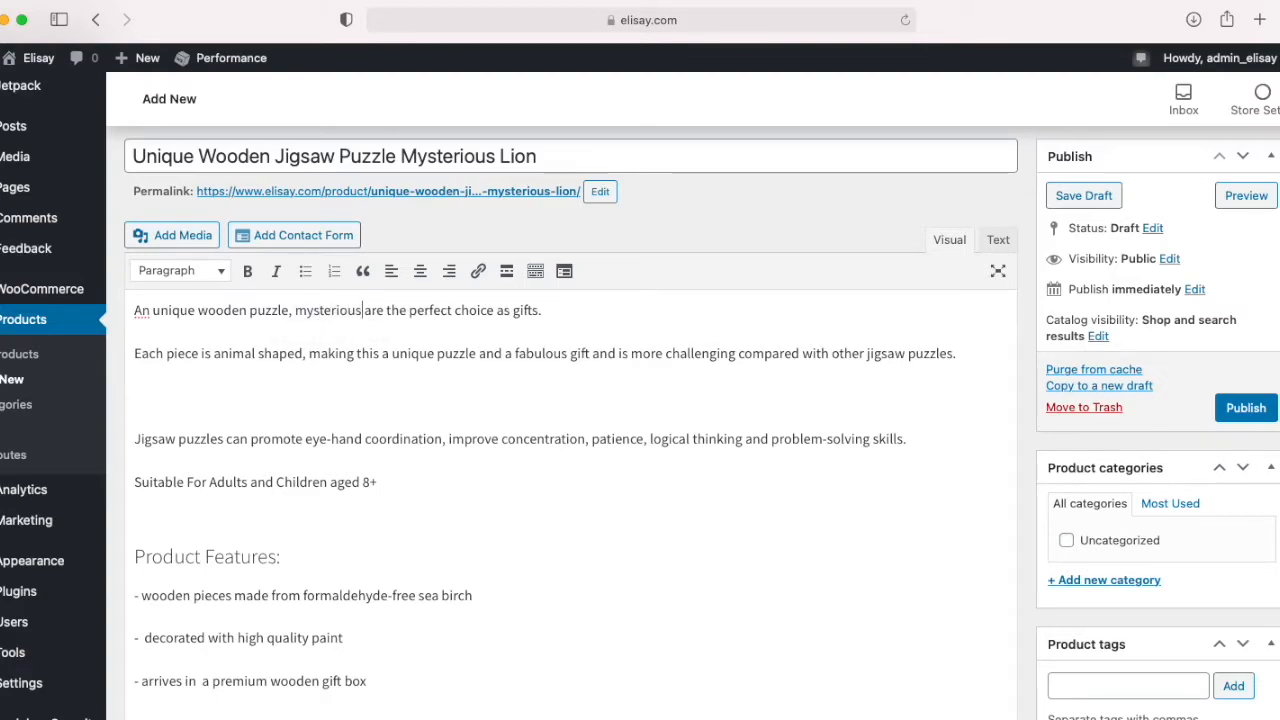
{"action": "left_click_drag", "start_coordinate": [391, 311], "coordinate": [438, 312]}
{"action": "type", "text": "is the"}
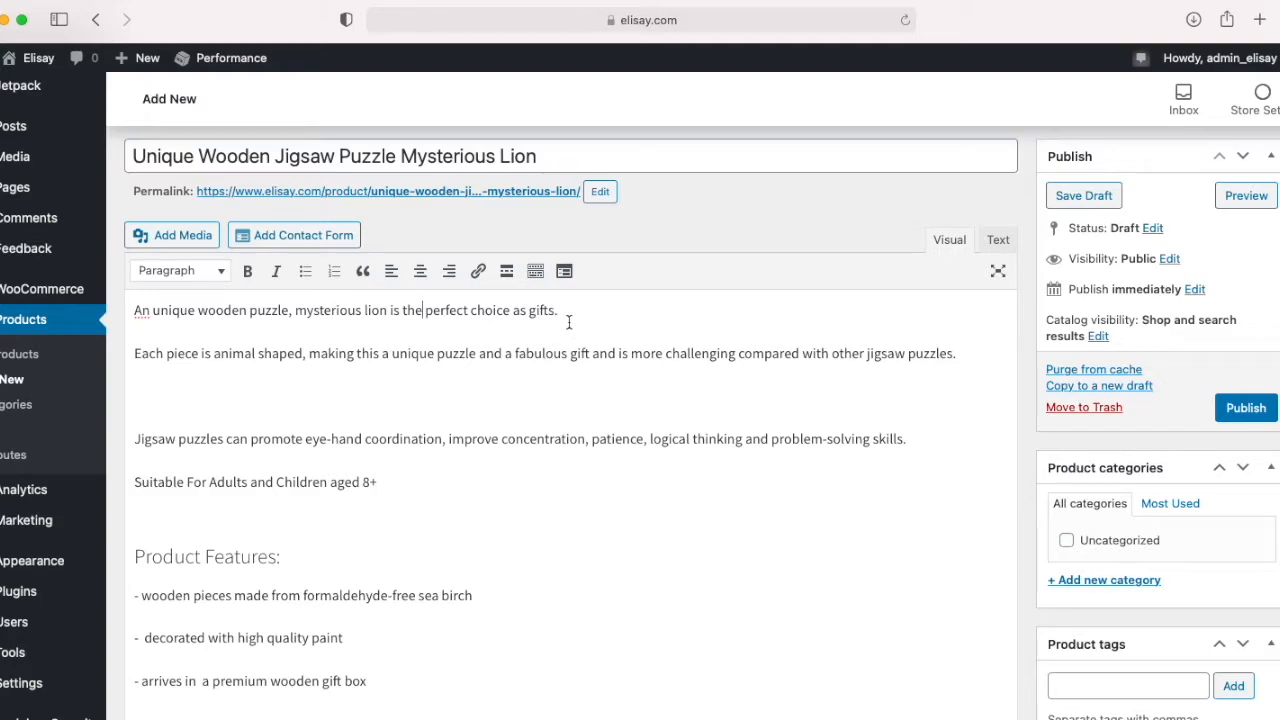
Step: Copy the description from its opening sentence through the last product feature into the product short description
{"action": "left_click_drag", "start_coordinate": [370, 690], "coordinate": [104, 342]}
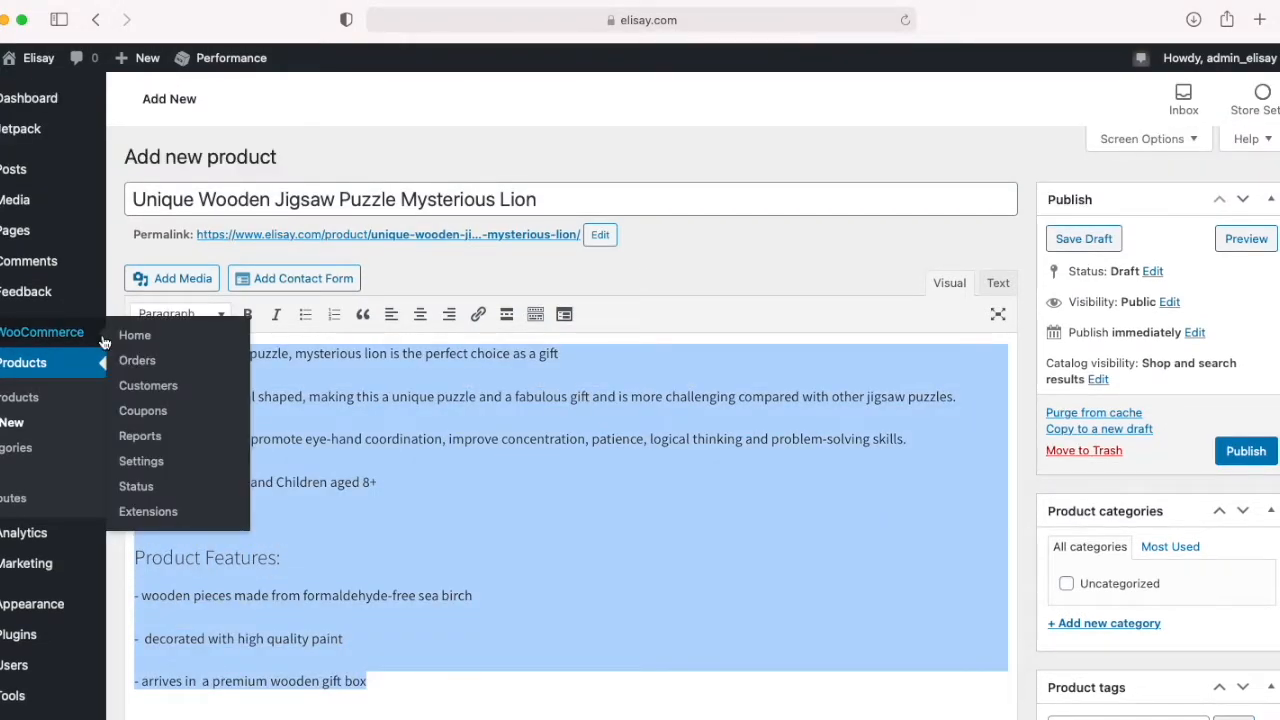
{"action": "scroll", "coordinate": [377, 540], "scroll_direction": "down", "scroll_amount": 15}
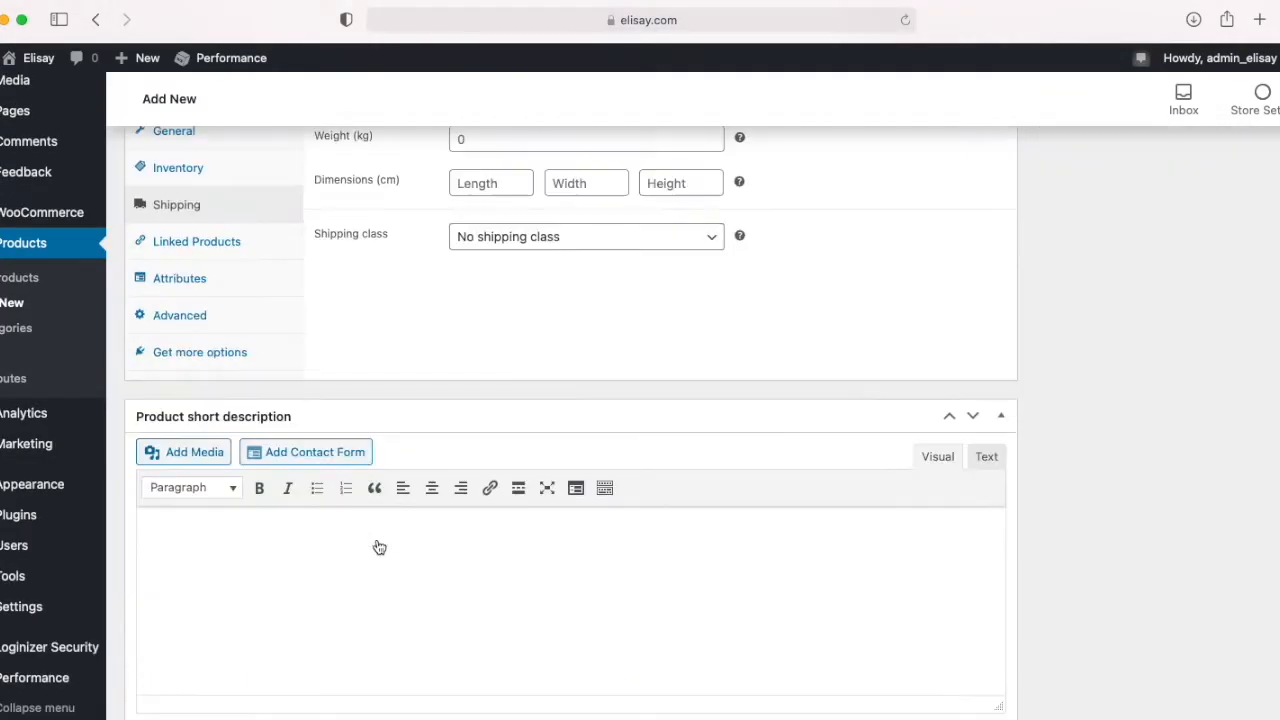
{"action": "left_click", "coordinate": [371, 537]}
{"action": "key", "text": "super+v"}
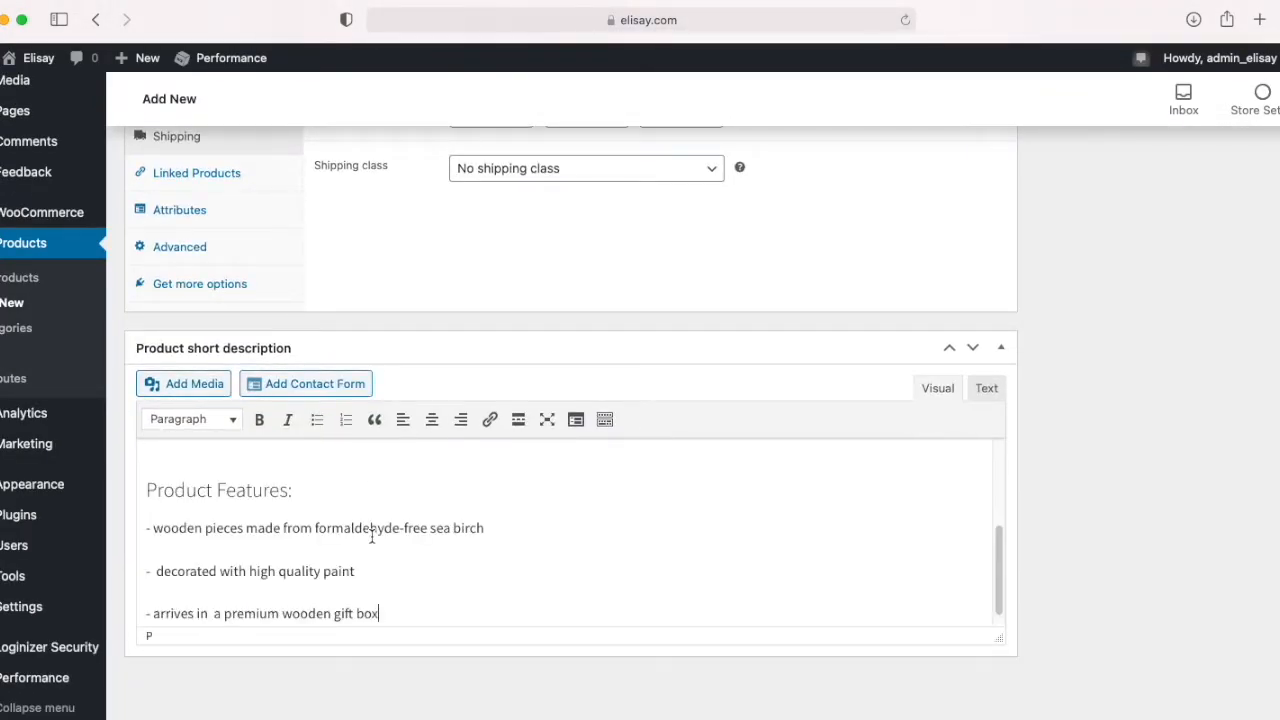
Step: In the short description, move the premium wooden gift box line below the age suitability line and start it with "Arrives in"
{"action": "scroll", "coordinate": [260, 537], "scroll_direction": "up", "scroll_amount": 3}
{"action": "scroll", "coordinate": [256, 542], "scroll_direction": "up", "scroll_amount": 1}
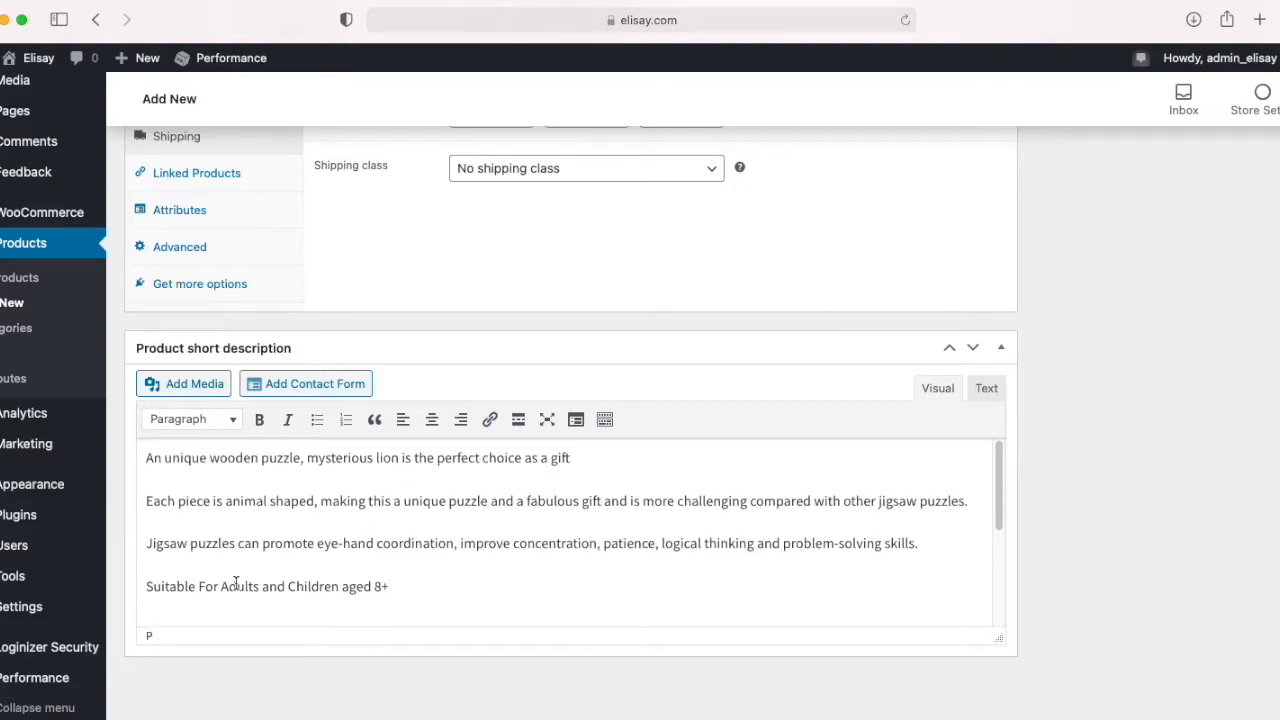
{"action": "scroll", "coordinate": [197, 540], "scroll_direction": "down", "scroll_amount": 5}
{"action": "left_click_drag", "start_coordinate": [410, 598], "coordinate": [143, 593]}
{"action": "key", "text": "super+c"}
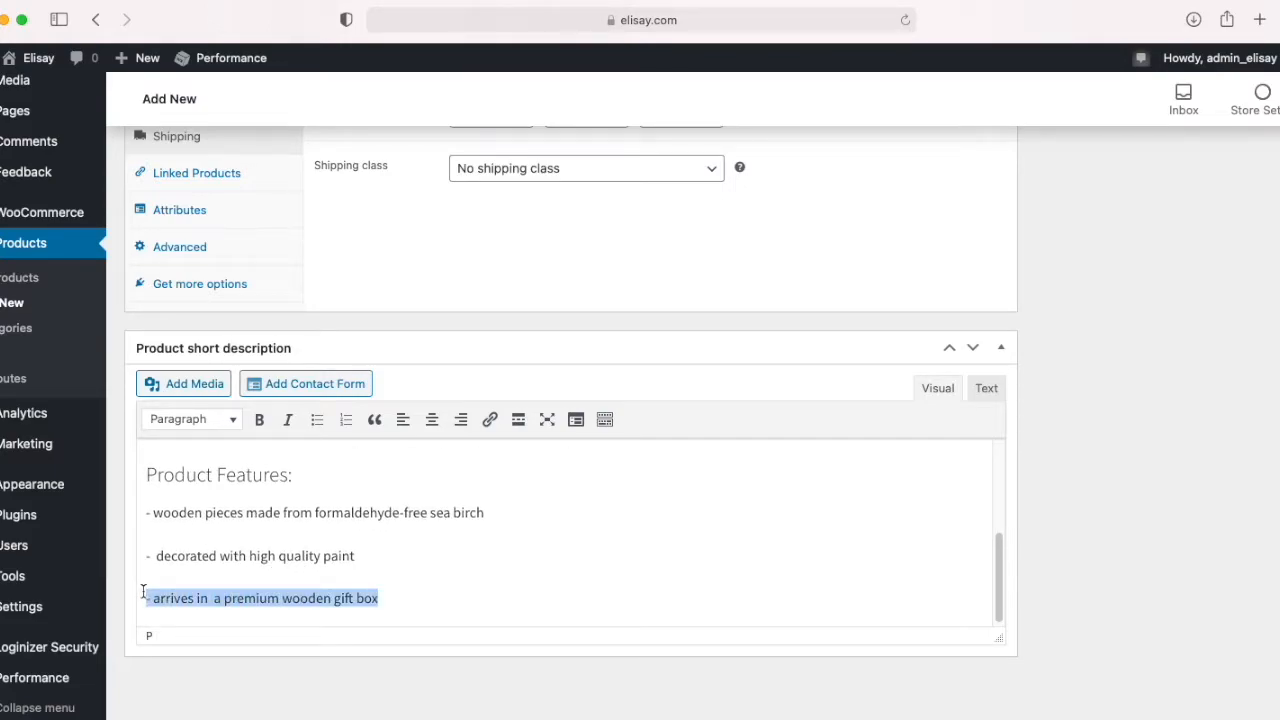
{"action": "key", "text": "BackSpace"}
{"action": "scroll", "coordinate": [171, 571], "scroll_direction": "up", "scroll_amount": 5}
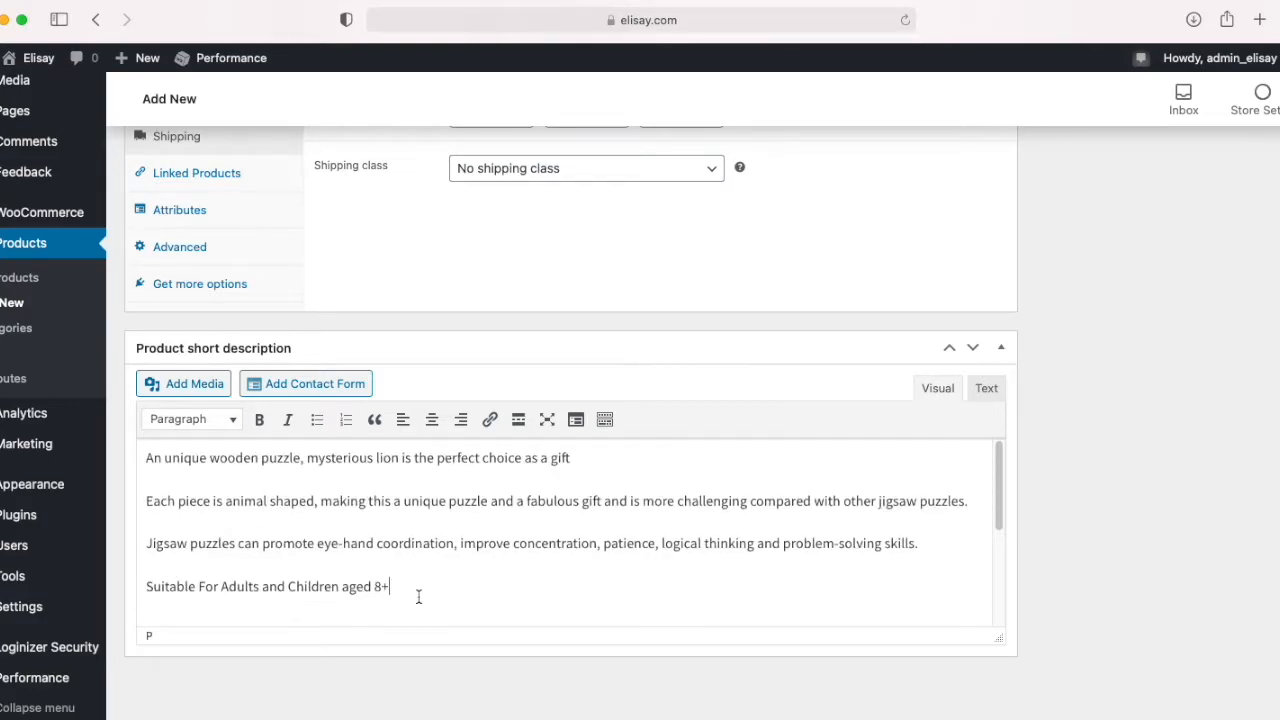
{"action": "key", "text": "Return"}
{"action": "key", "text": "super+v"}
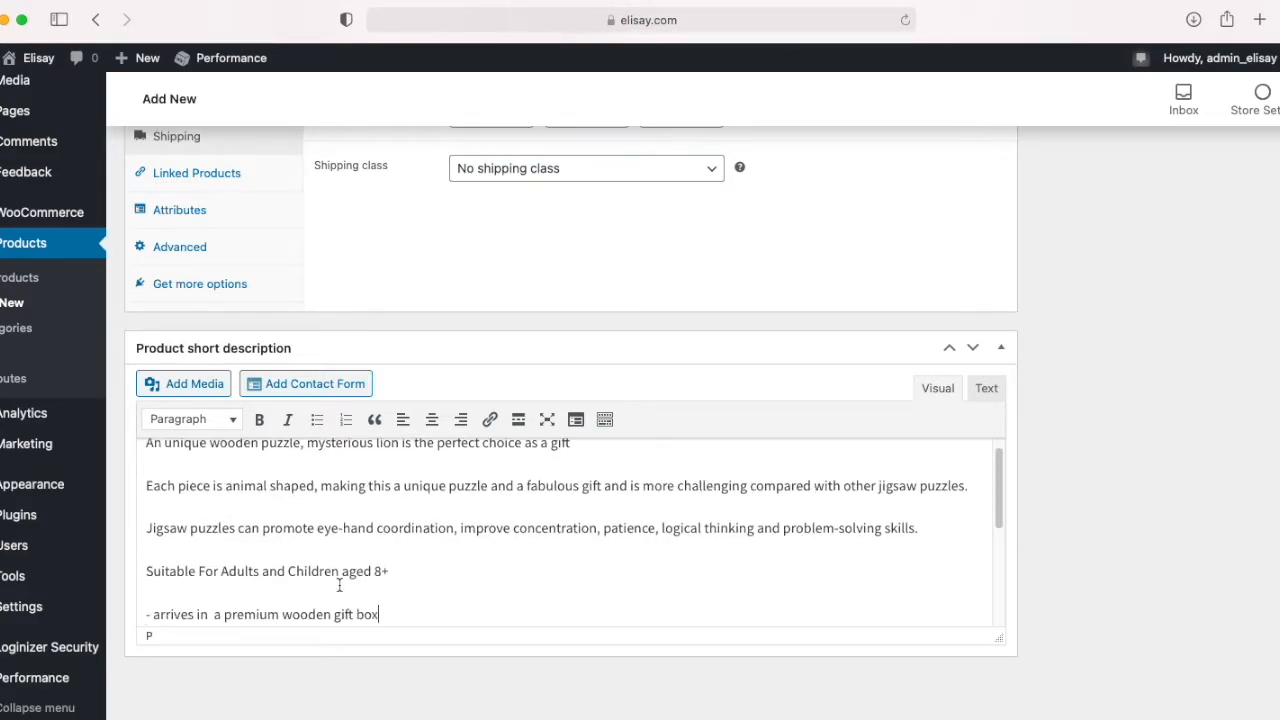
{"action": "left_click_drag", "start_coordinate": [158, 612], "coordinate": [113, 613]}
{"action": "type", "text": "A"}
Step: Delete the Product Features section and the paragraph about eye-hand coordination from the short description
{"action": "scroll", "coordinate": [275, 550], "scroll_direction": "down", "scroll_amount": 3}
{"action": "left_click", "coordinate": [204, 507]}
{"action": "left_click_drag", "start_coordinate": [327, 524], "coordinate": [564, 675]}
{"action": "key", "text": "BackSpace"}
{"action": "left_click_drag", "start_coordinate": [919, 509], "coordinate": [43, 510]}
{"action": "key", "text": "BackSpace"}
{"action": "key", "text": "BackSpace"}
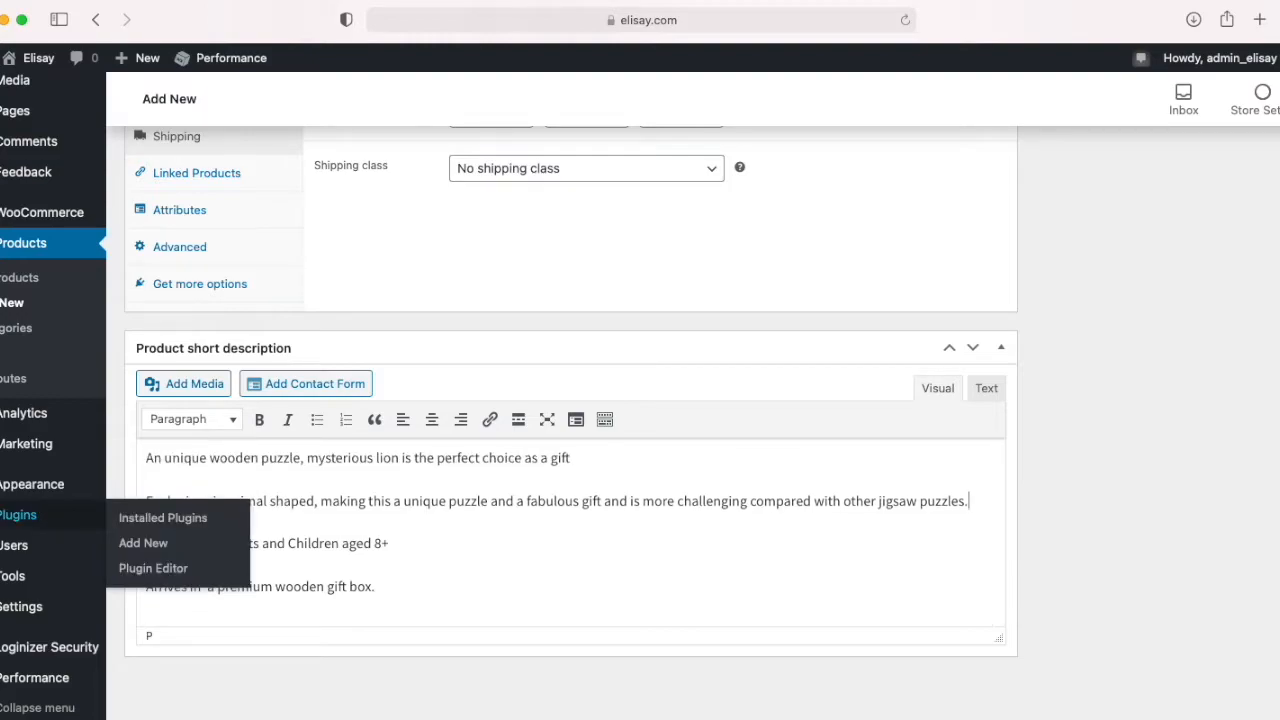
Step: Delete the sentence about each piece being animal shaped from the product short description
{"action": "left_click", "coordinate": [147, 526]}
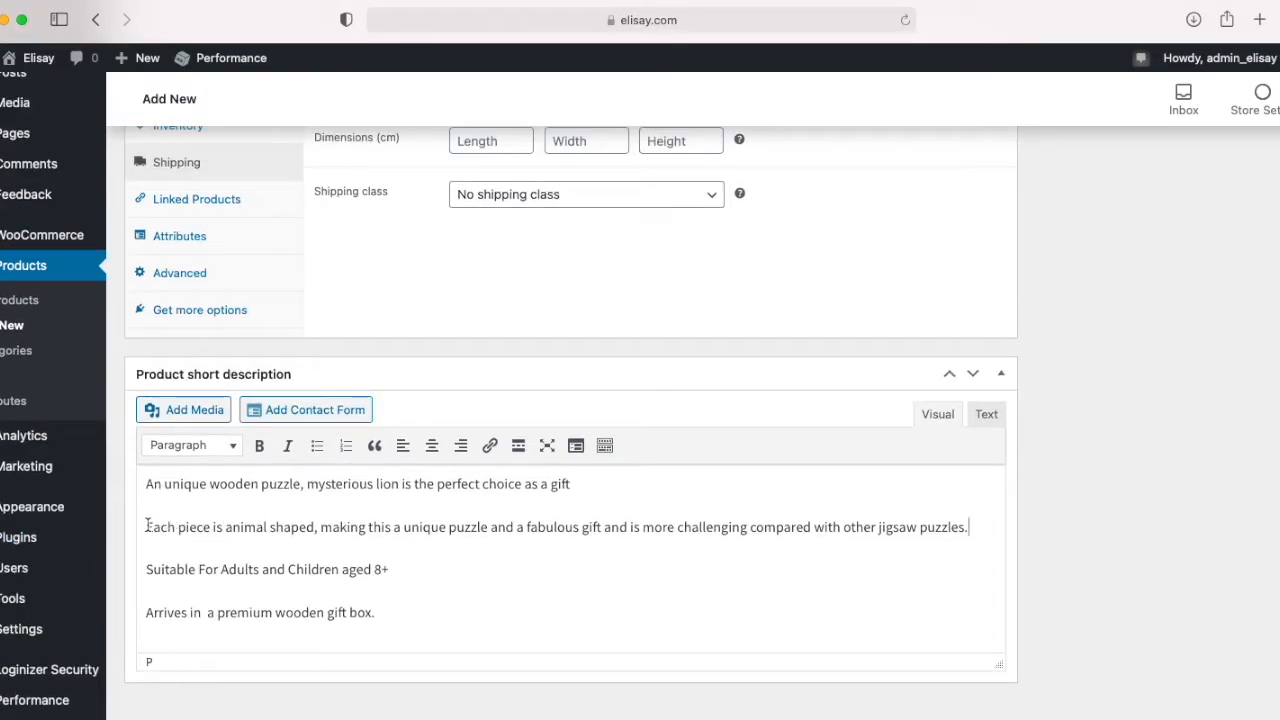
{"action": "left_click", "coordinate": [993, 520], "text": "shift"}
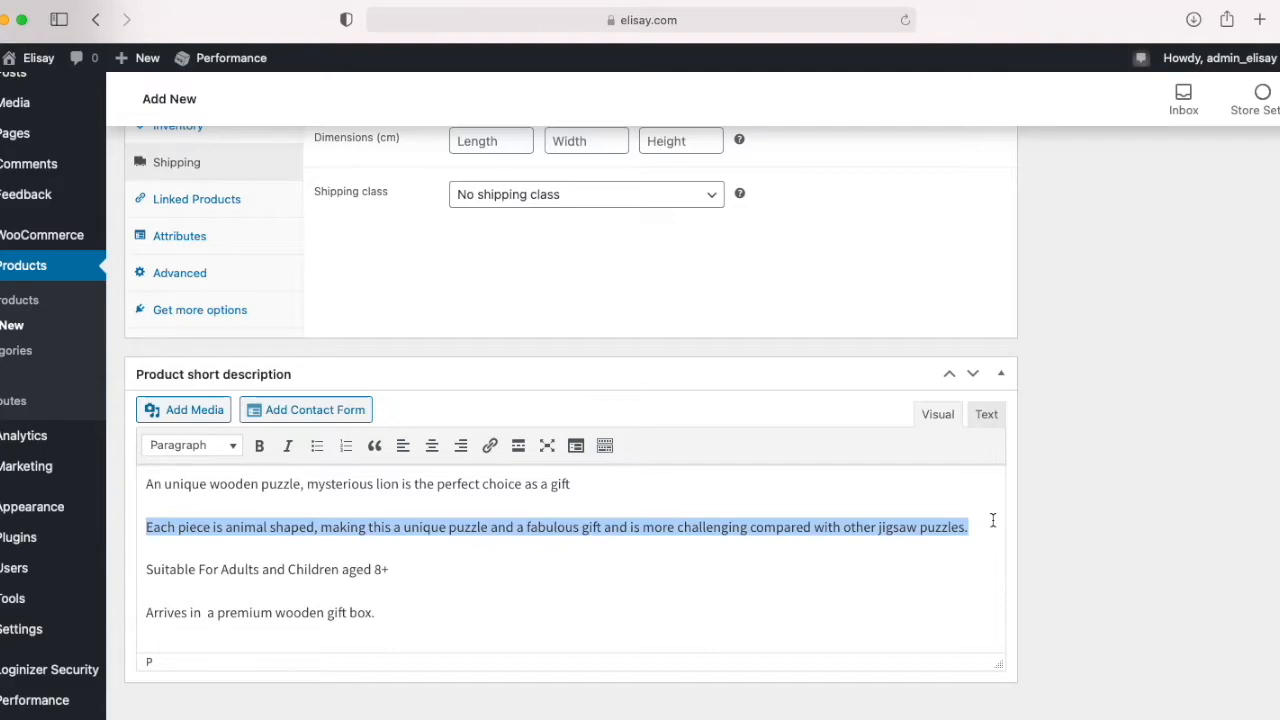
{"action": "key", "text": "BackSpace"}
{"action": "key", "text": "BackSpace"}
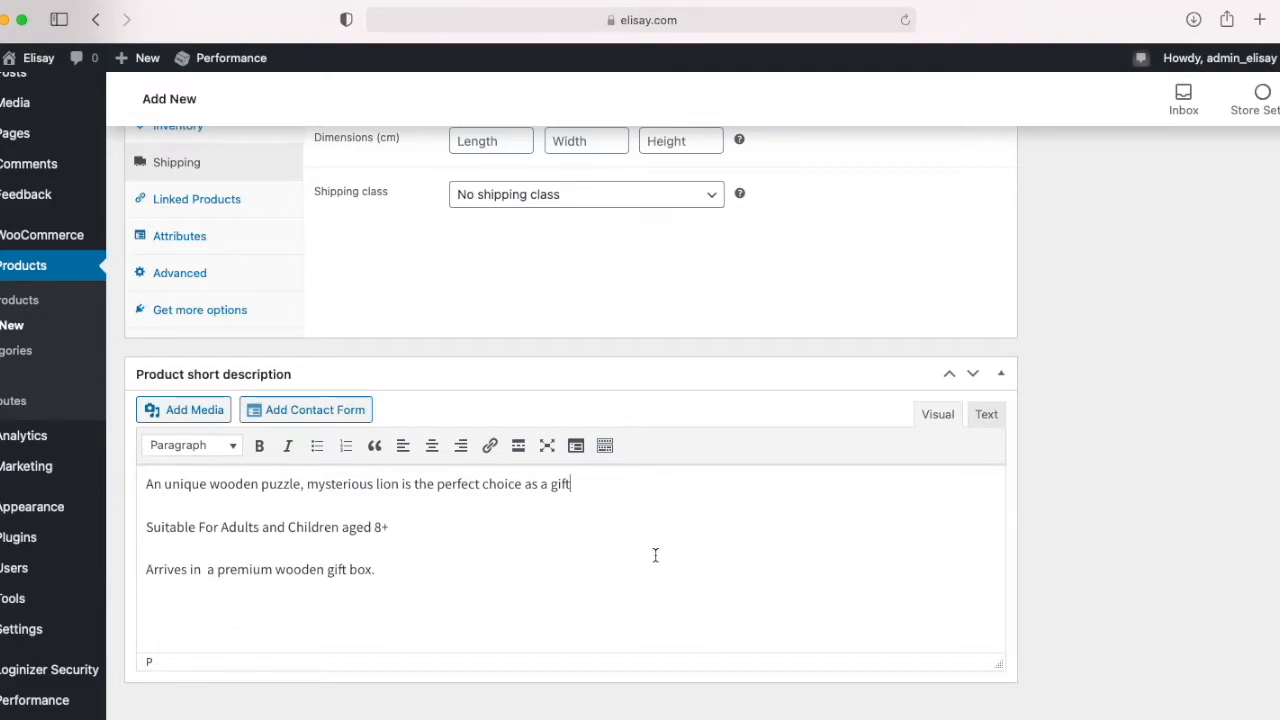
Step: Publish the Mysterious Lion product and view its page in the shop
{"action": "scroll", "coordinate": [715, 549], "scroll_direction": "up", "scroll_amount": 10}
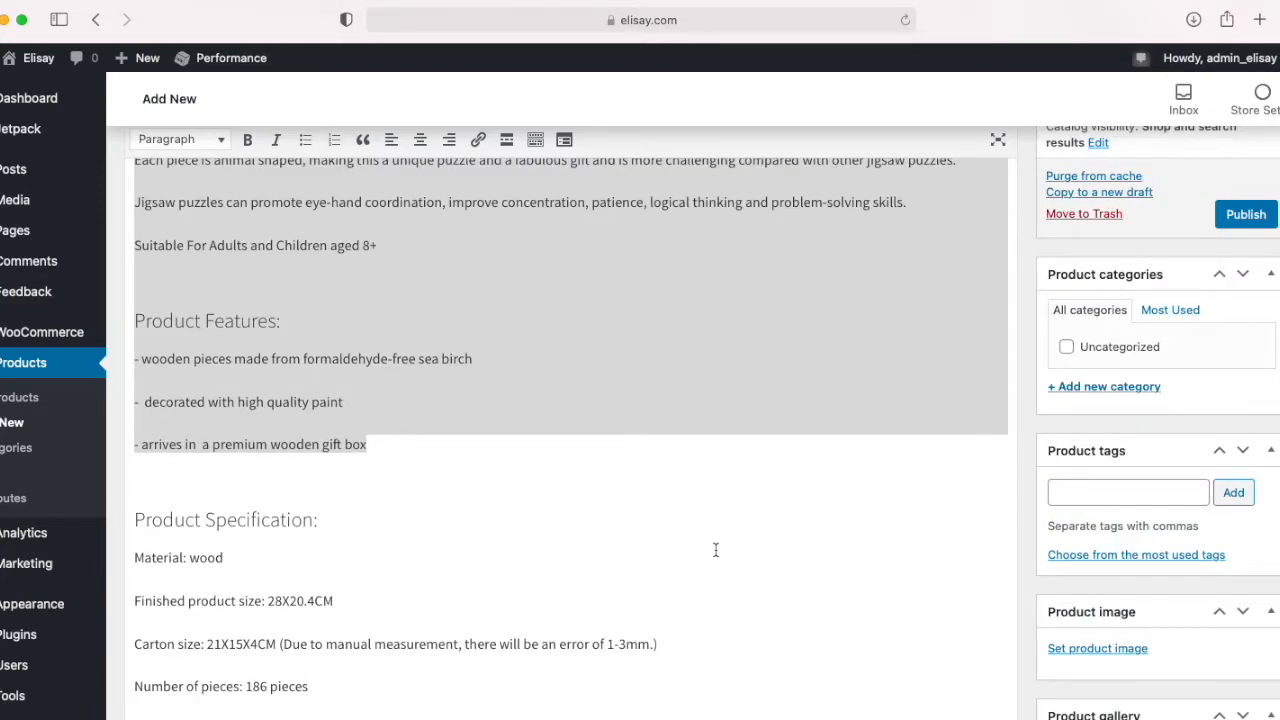
{"action": "scroll", "coordinate": [715, 549], "scroll_direction": "up", "scroll_amount": 5}
{"action": "left_click", "coordinate": [1246, 450]}
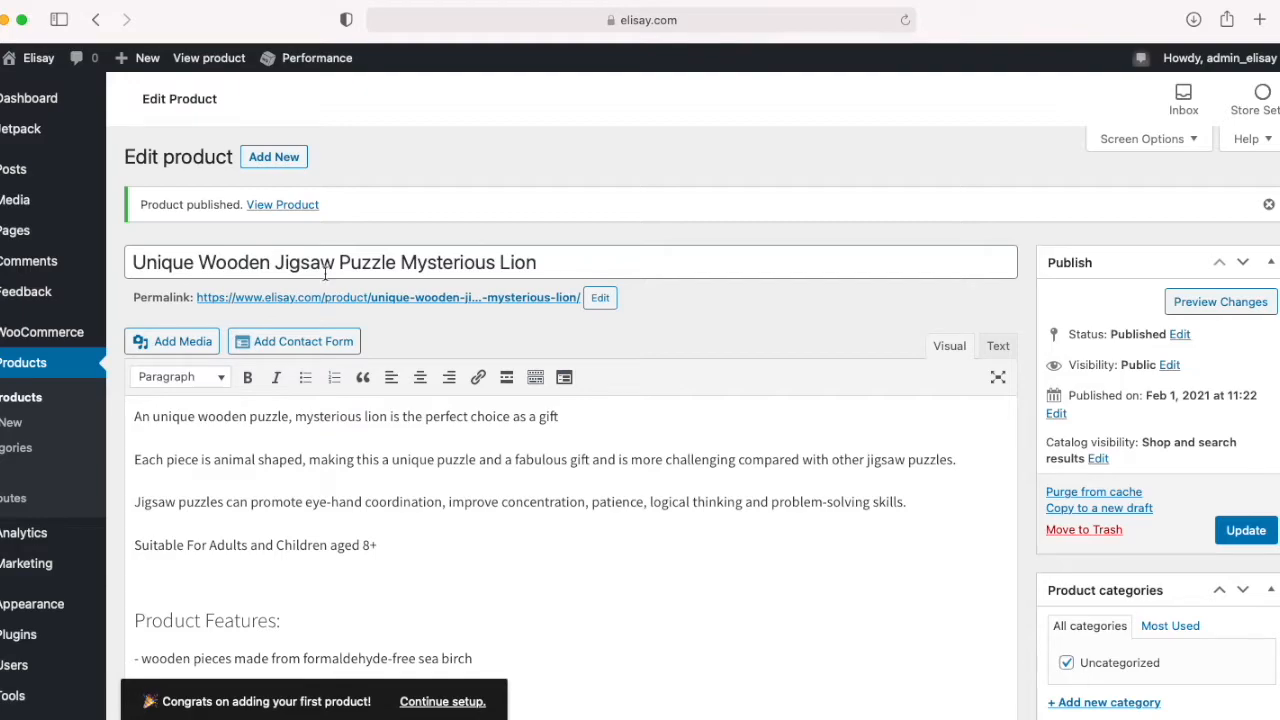
{"action": "left_click", "coordinate": [282, 206]}
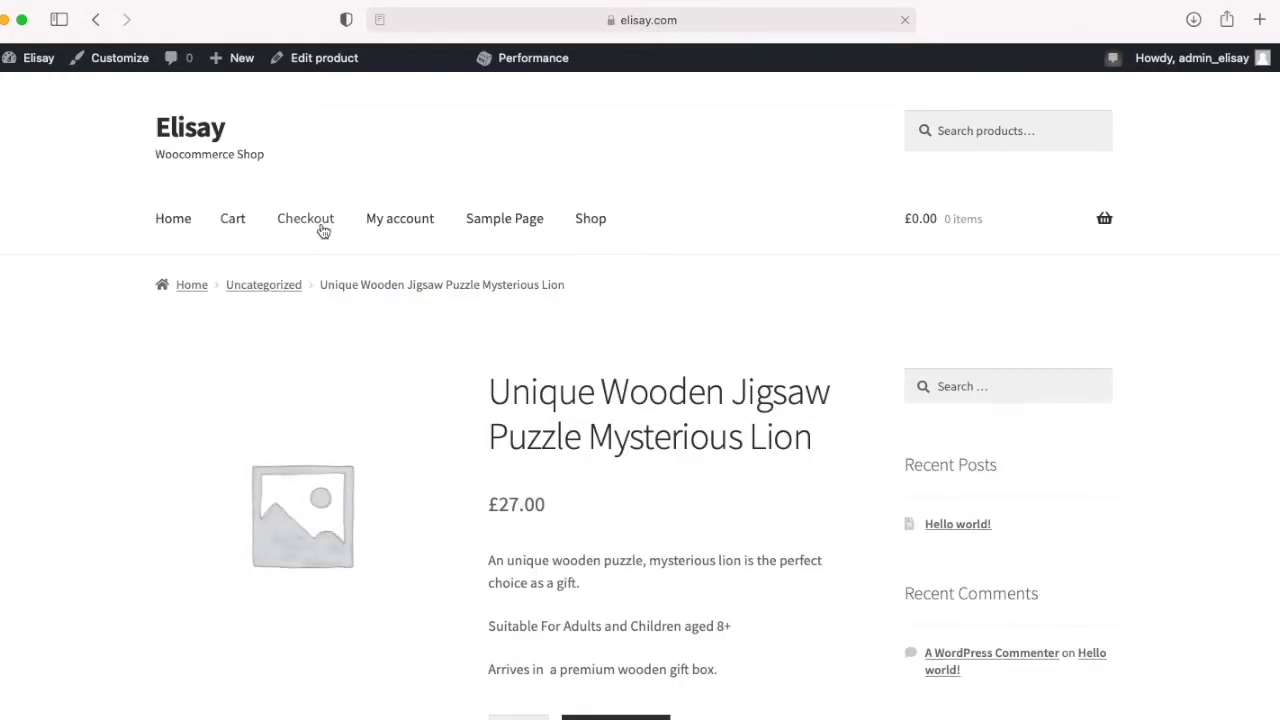
{"action": "scroll", "coordinate": [530, 510], "scroll_direction": "down", "scroll_amount": 5}
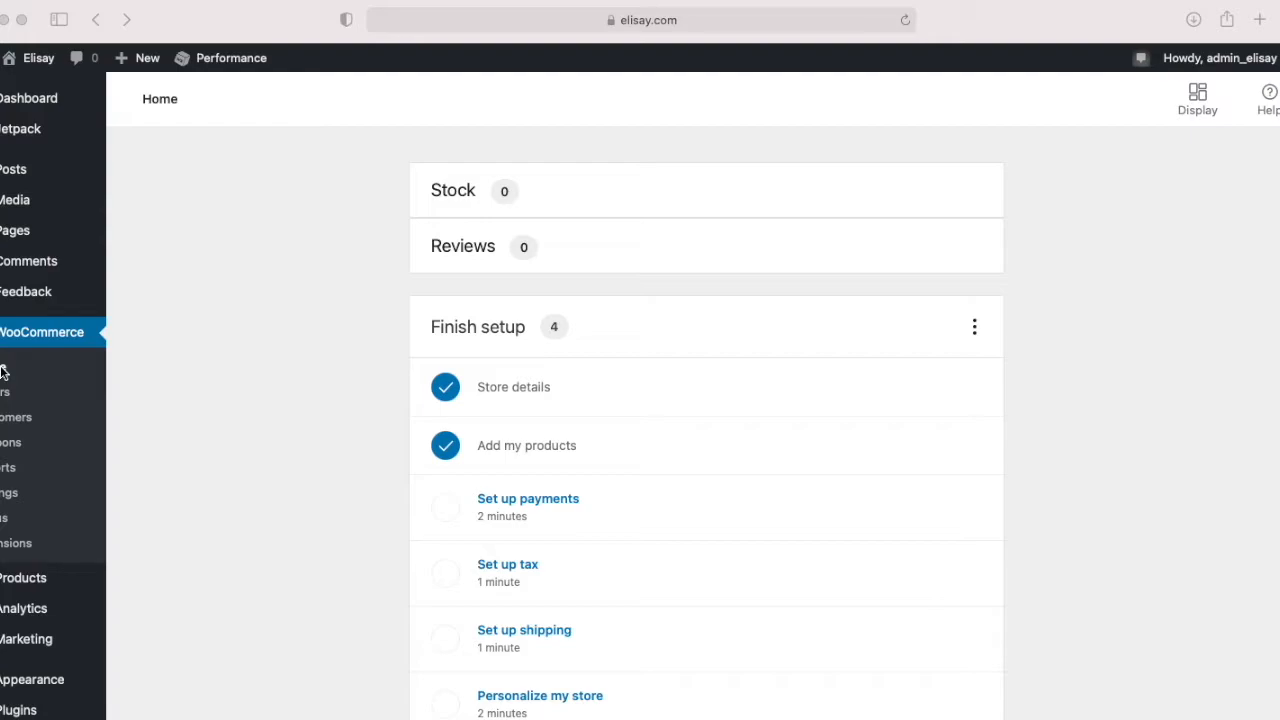
Step: Start the store's payments setup, install WooCommerce Stripe for credit cards and begin connecting a Stripe account
{"action": "left_click", "coordinate": [535, 508]}
{"action": "left_click", "coordinate": [535, 508]}
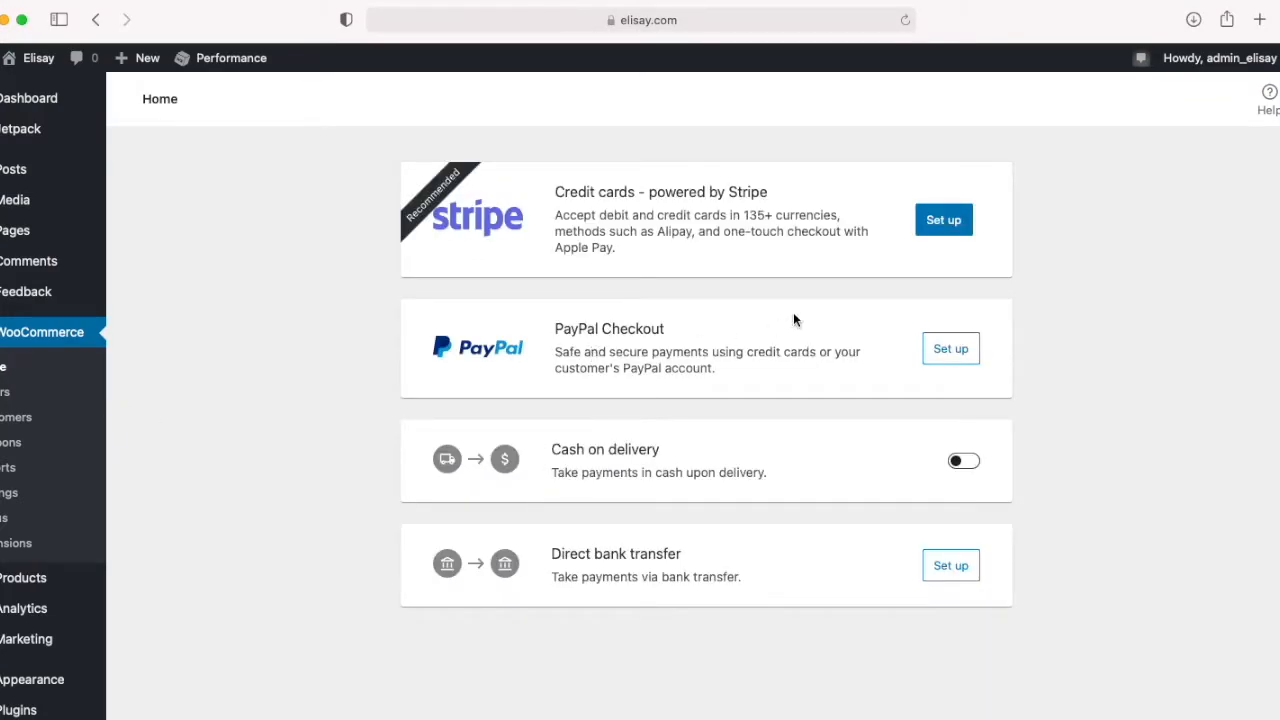
{"action": "left_click", "coordinate": [940, 221]}
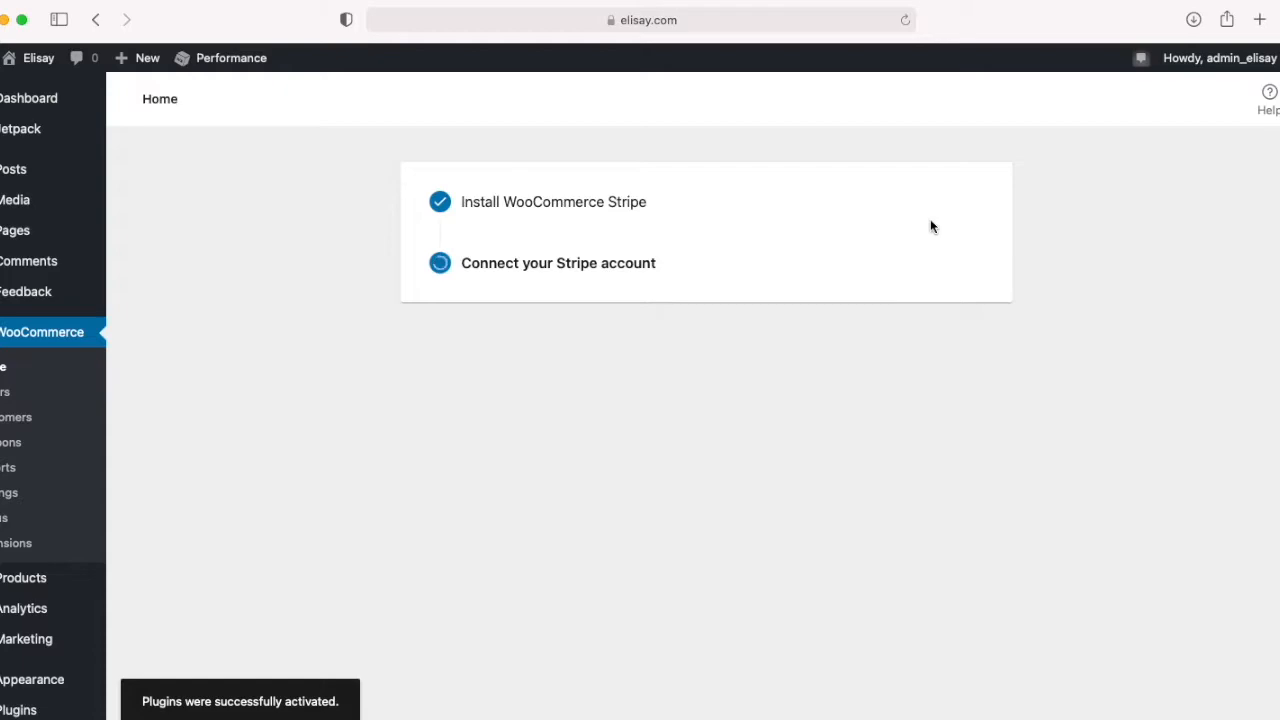
{"action": "left_click", "coordinate": [498, 324]}
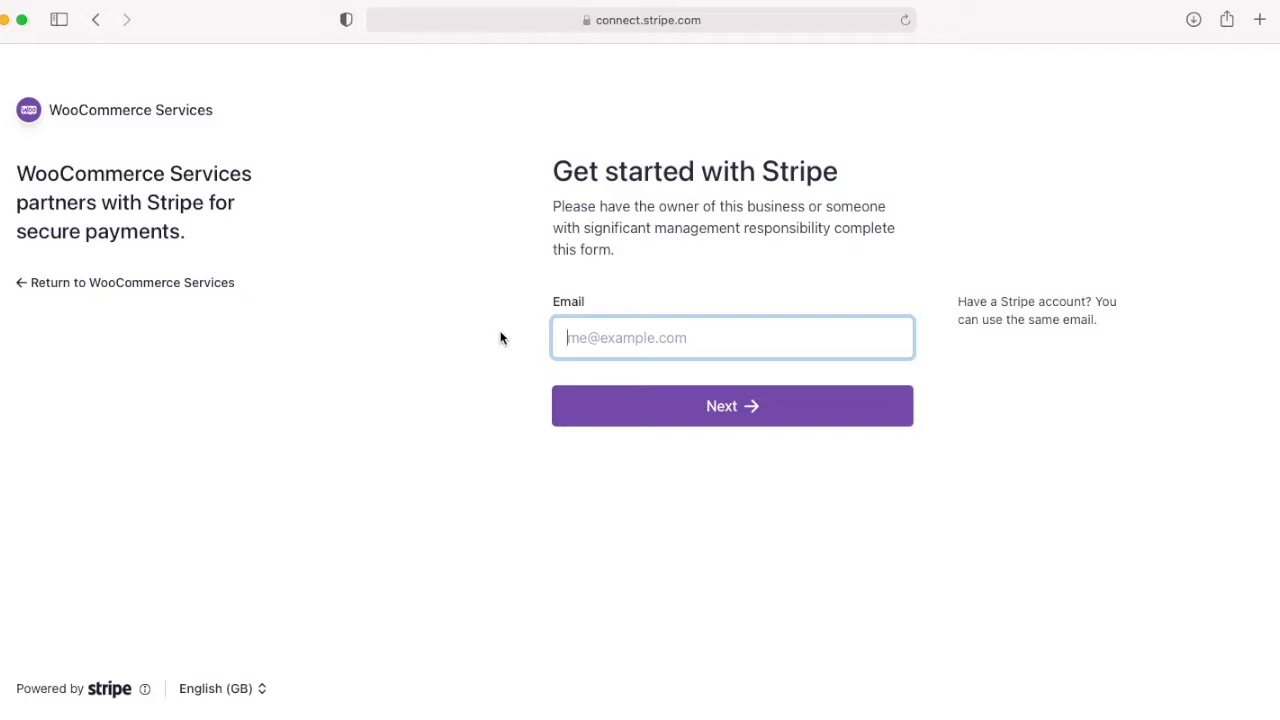
Step: Sign in to Stripe with the account email and saved password, and connect the existing account to WooCommerce Services
{"action": "type", "text": "..."}
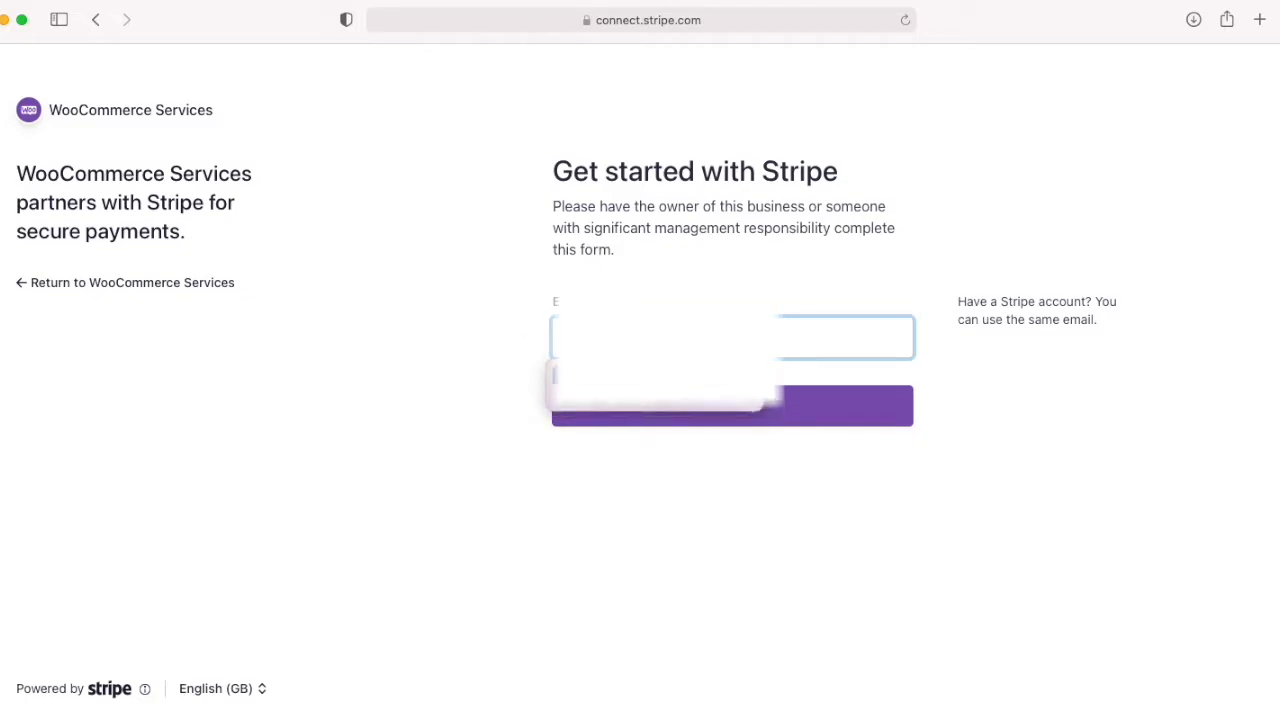
{"action": "left_click", "coordinate": [690, 420]}
{"action": "left_click", "coordinate": [690, 420]}
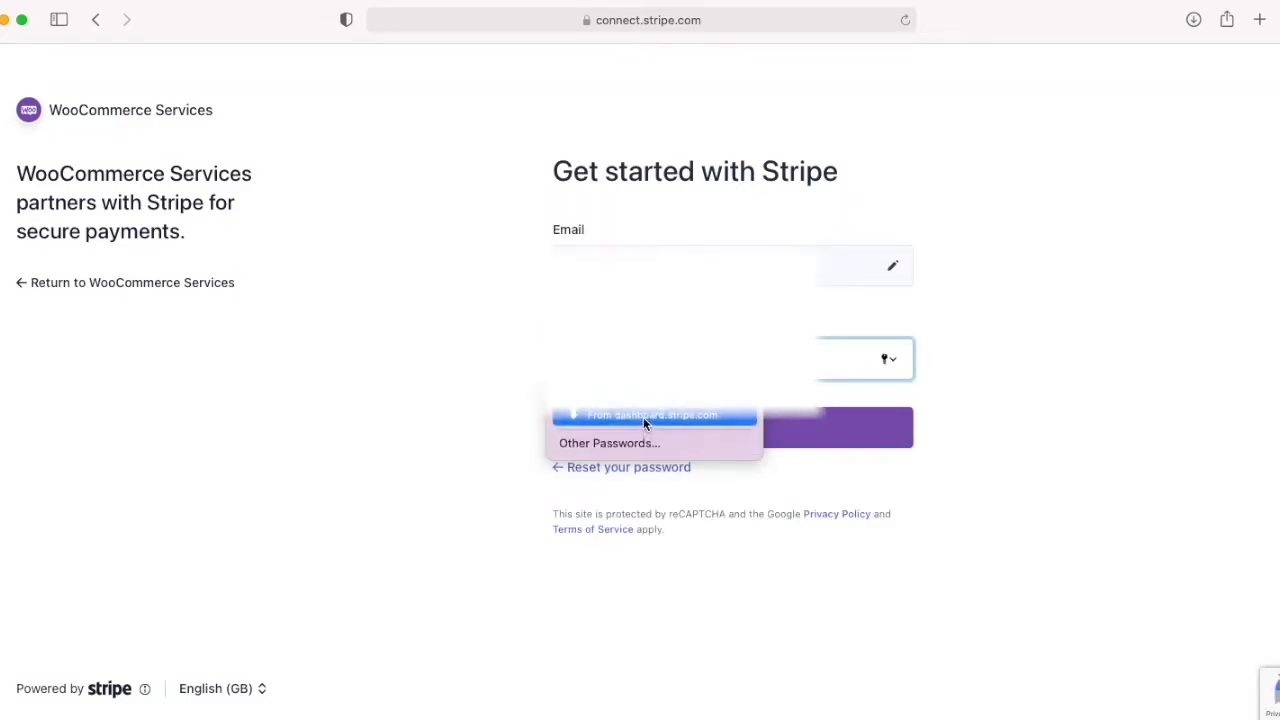
{"action": "left_click", "coordinate": [641, 414]}
{"action": "left_click", "coordinate": [665, 424]}
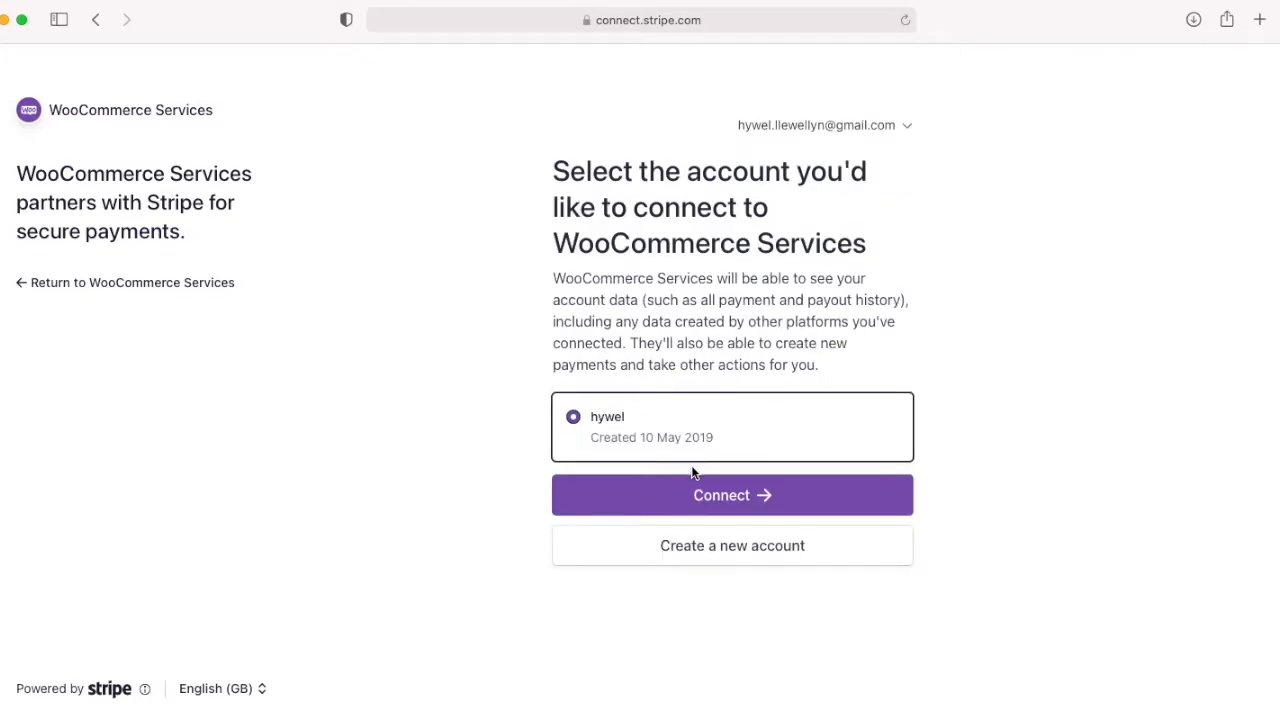
{"action": "left_click", "coordinate": [700, 496]}
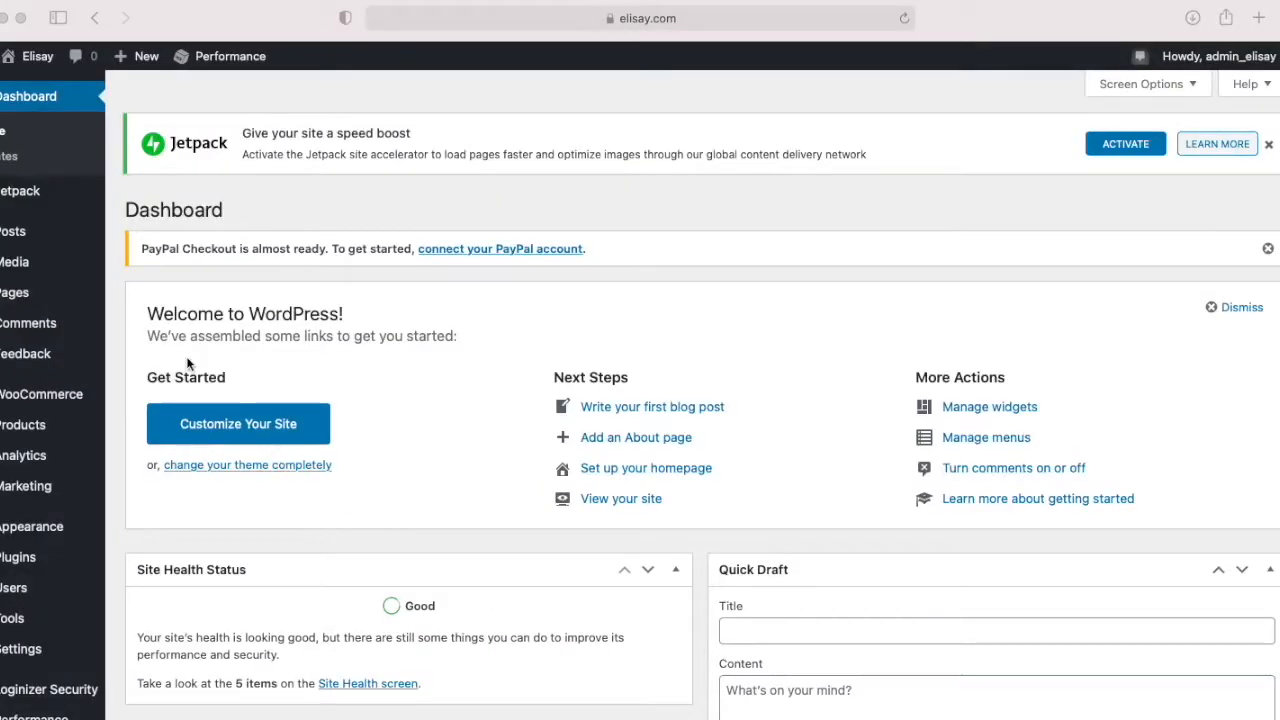
Step: In the WooCommerce payment settings, enable PayPal Standard and open its setup page to review the options
{"action": "left_click", "coordinate": [55, 400]}
{"action": "mouse_move", "coordinate": [40, 400]}
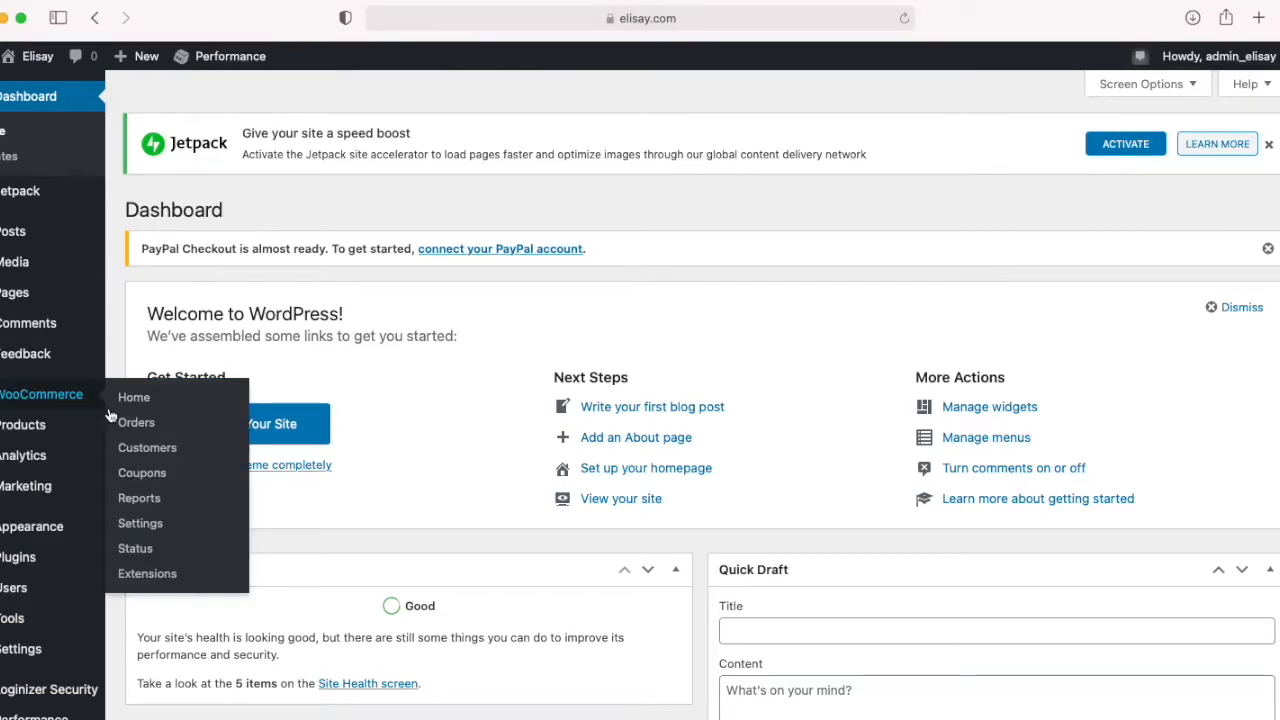
{"action": "left_click", "coordinate": [155, 526]}
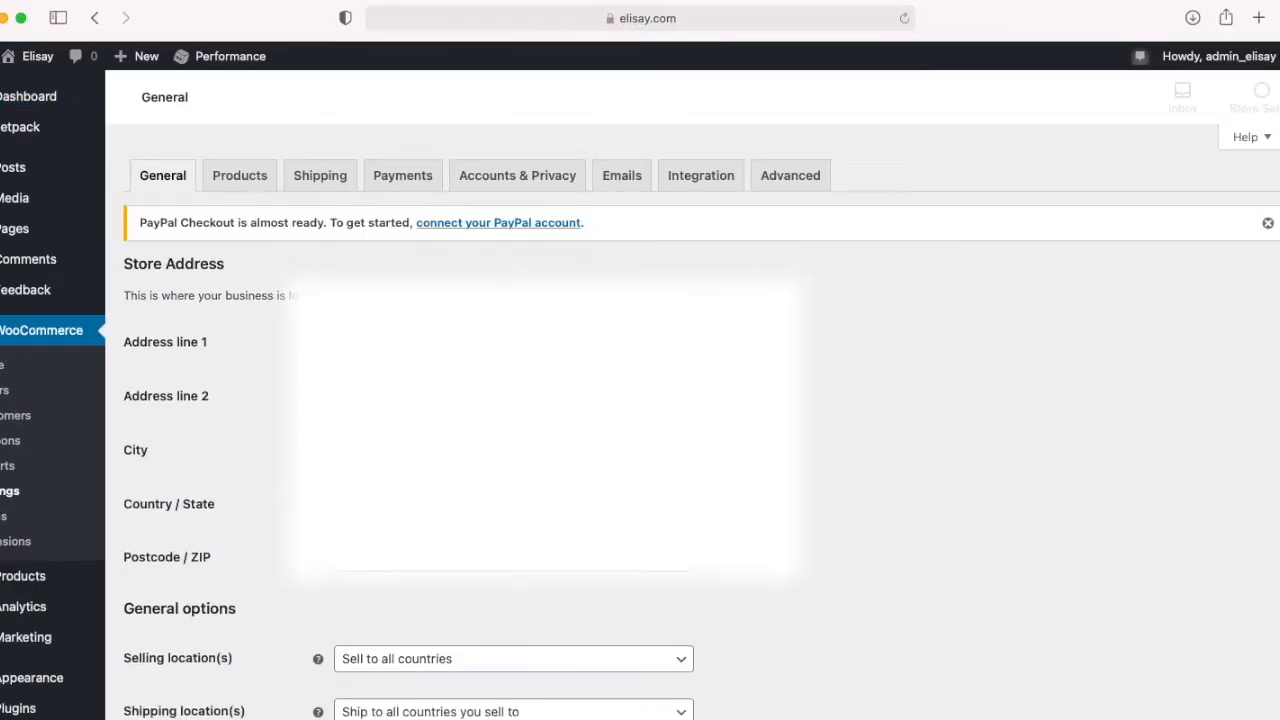
{"action": "left_click", "coordinate": [403, 175]}
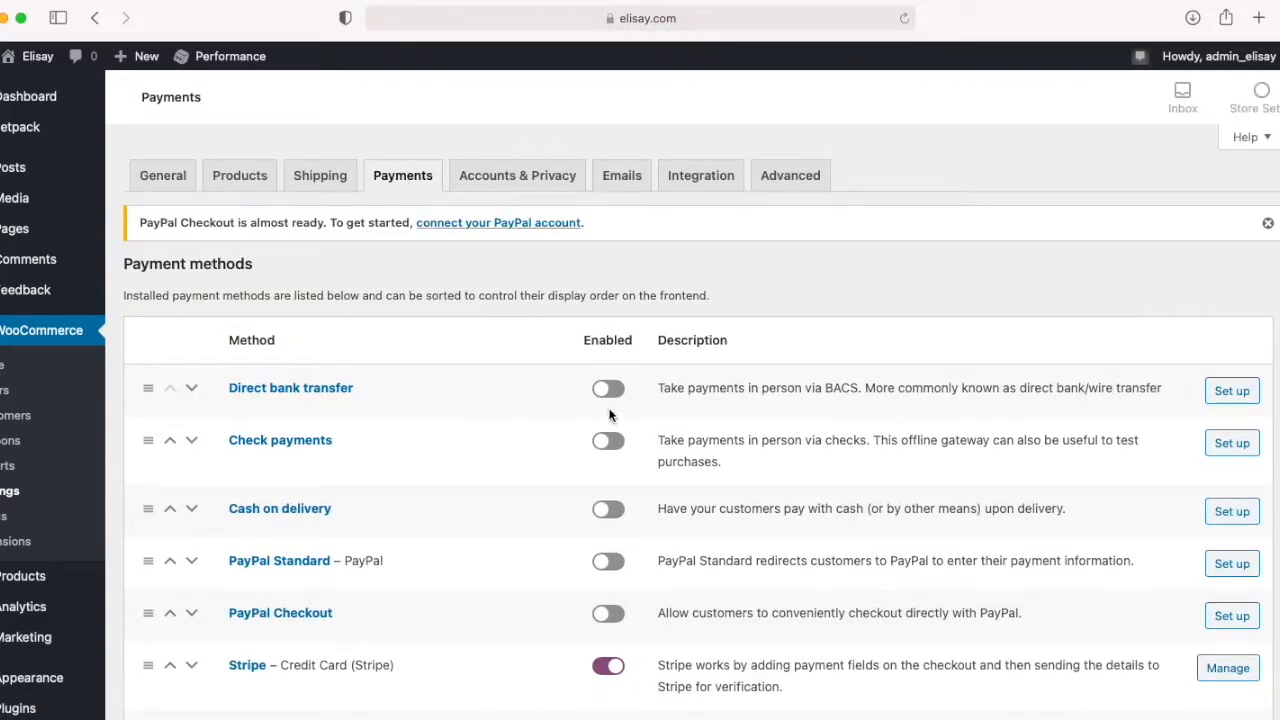
{"action": "scroll", "coordinate": [608, 510], "scroll_direction": "down", "scroll_amount": 1}
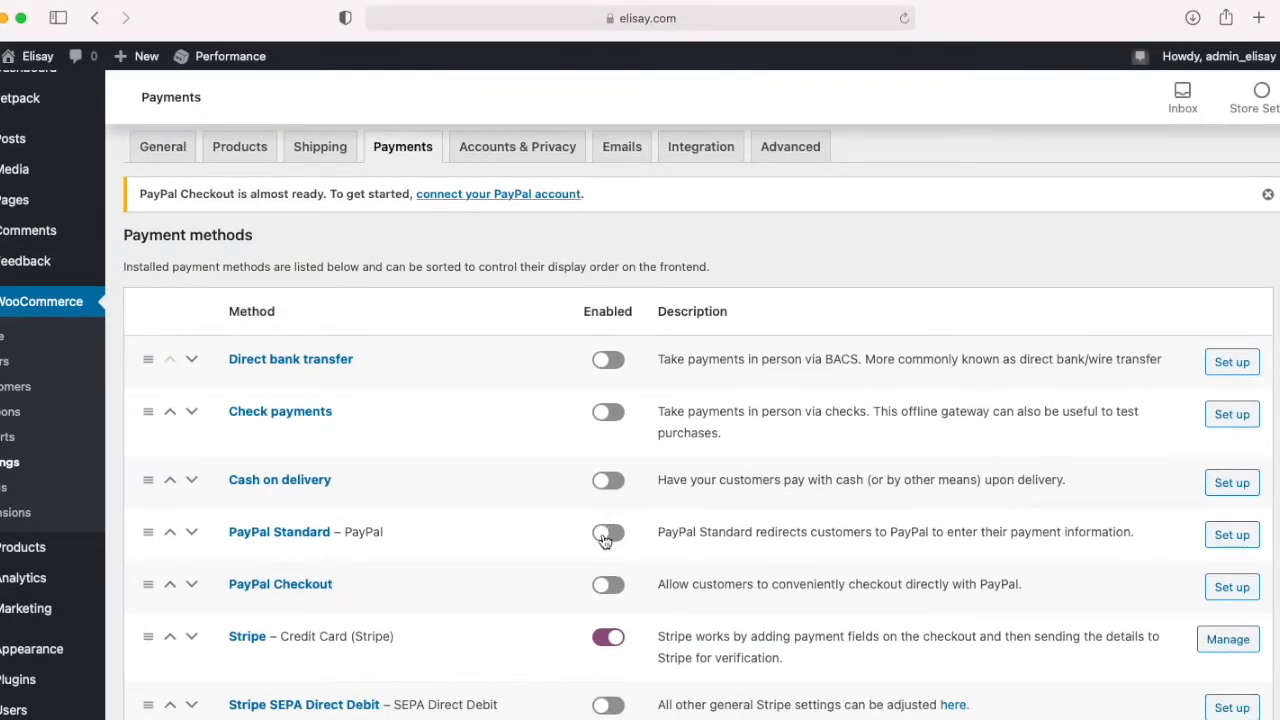
{"action": "left_click", "coordinate": [608, 537]}
{"action": "left_click", "coordinate": [1234, 535]}
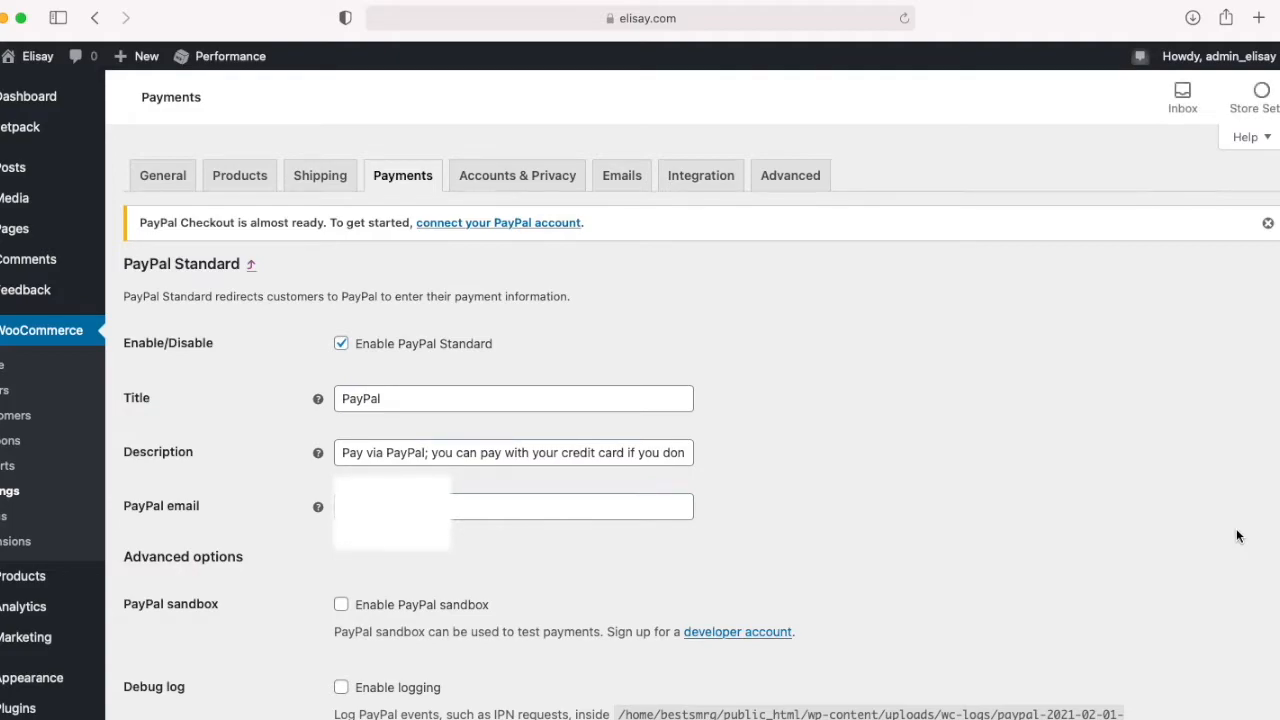
{"action": "scroll", "coordinate": [1237, 531], "scroll_direction": "down", "scroll_amount": 10}
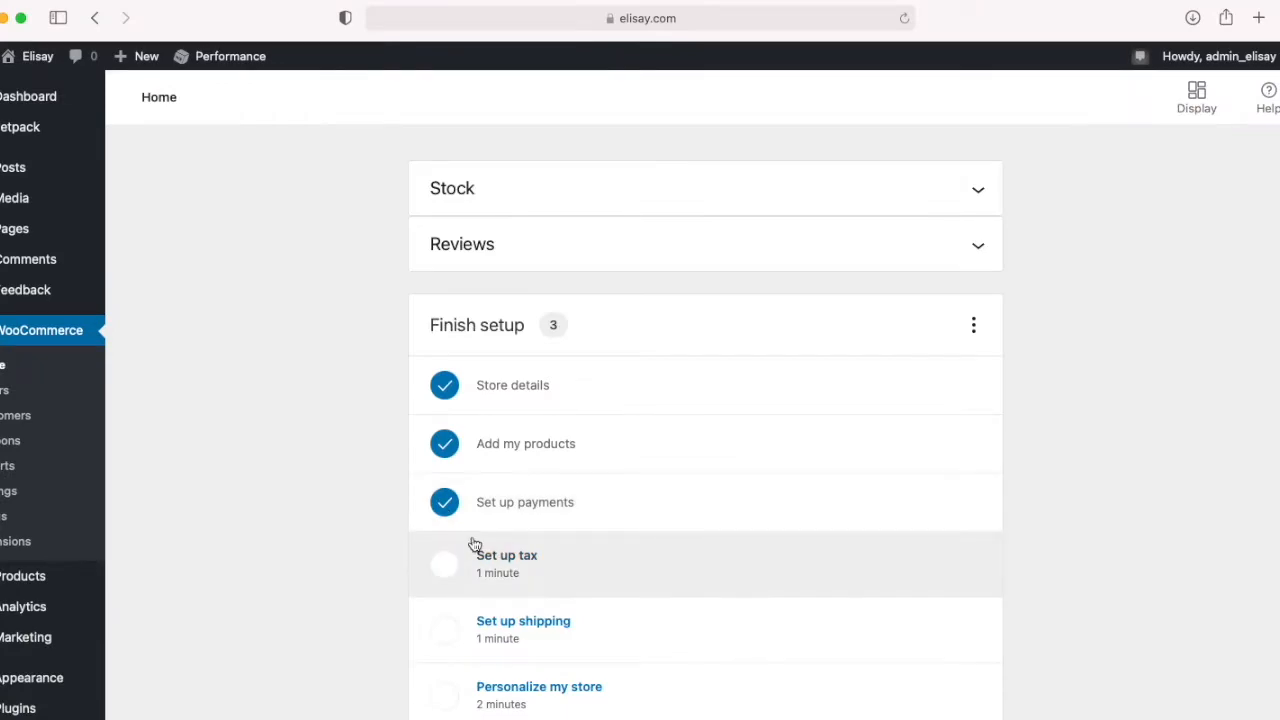
Step: Start the tax task in the store's remaining setup and enable tax rates and calculations
{"action": "scroll", "coordinate": [474, 543], "scroll_direction": "down", "scroll_amount": 1}
{"action": "left_click", "coordinate": [495, 533]}
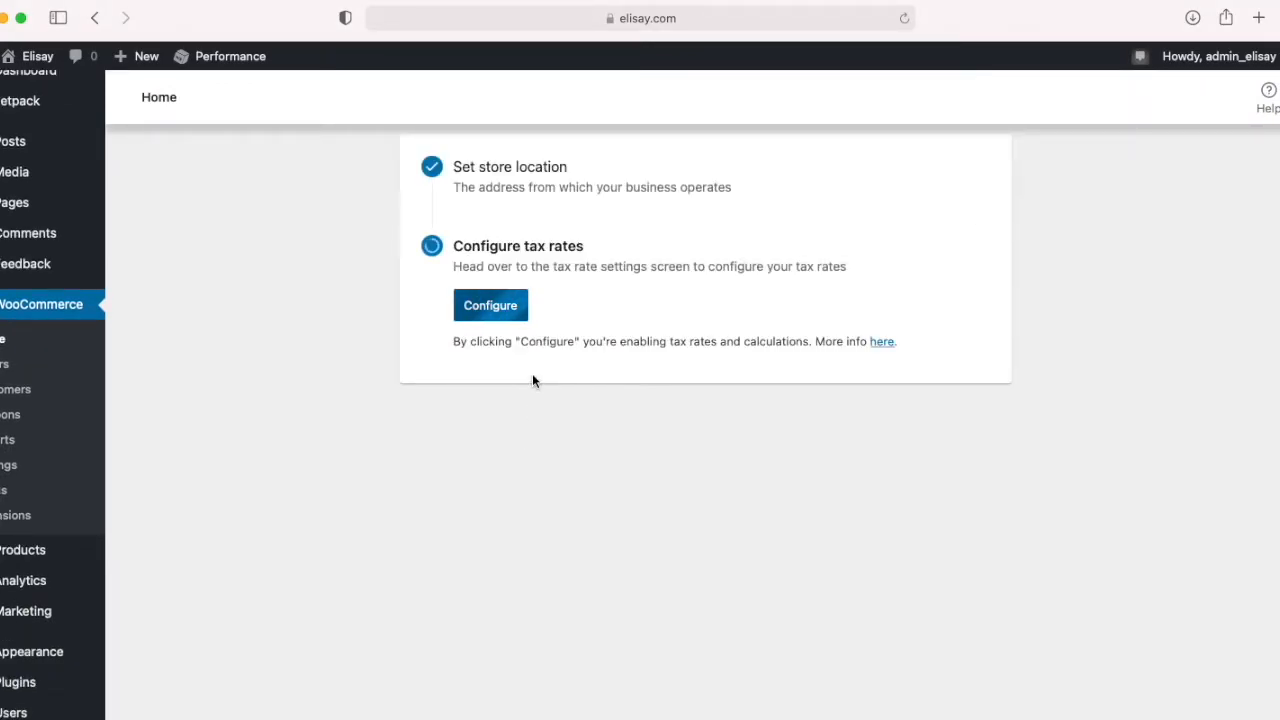
{"action": "left_click", "coordinate": [491, 307]}
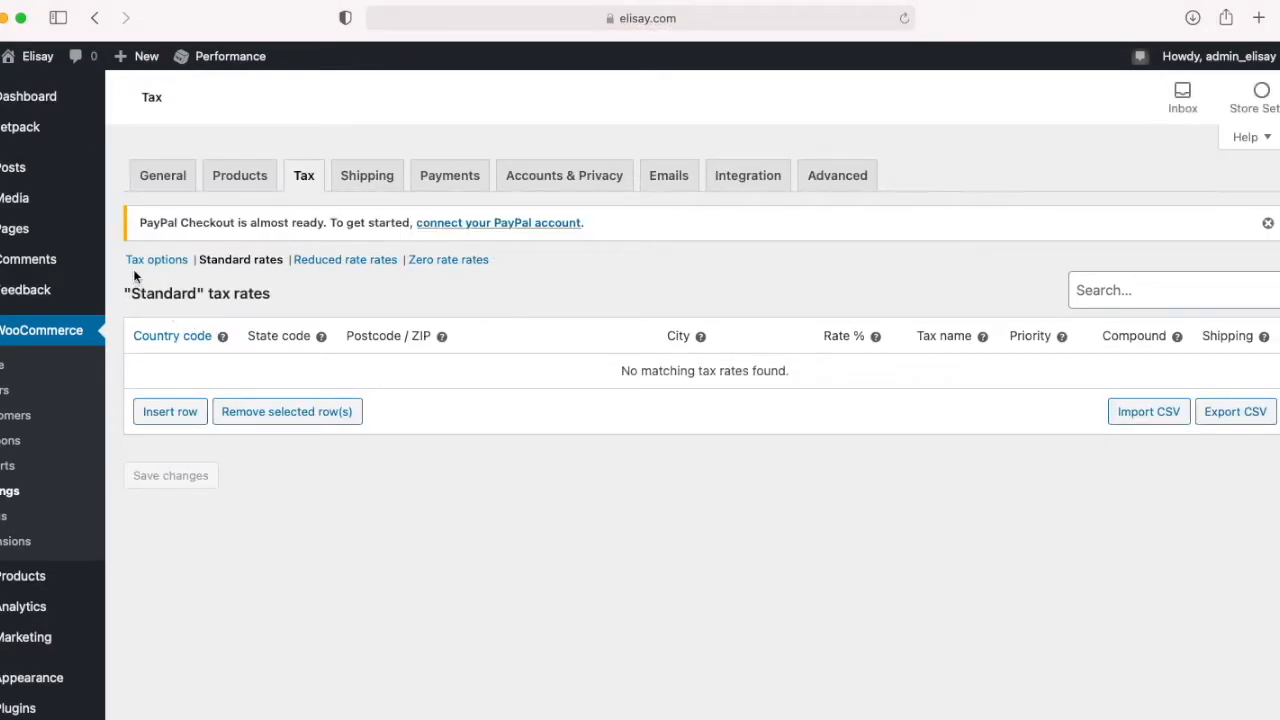
Step: In the tax options, display prices including tax both in the shop and during cart and checkout, and save
{"action": "left_click", "coordinate": [137, 262]}
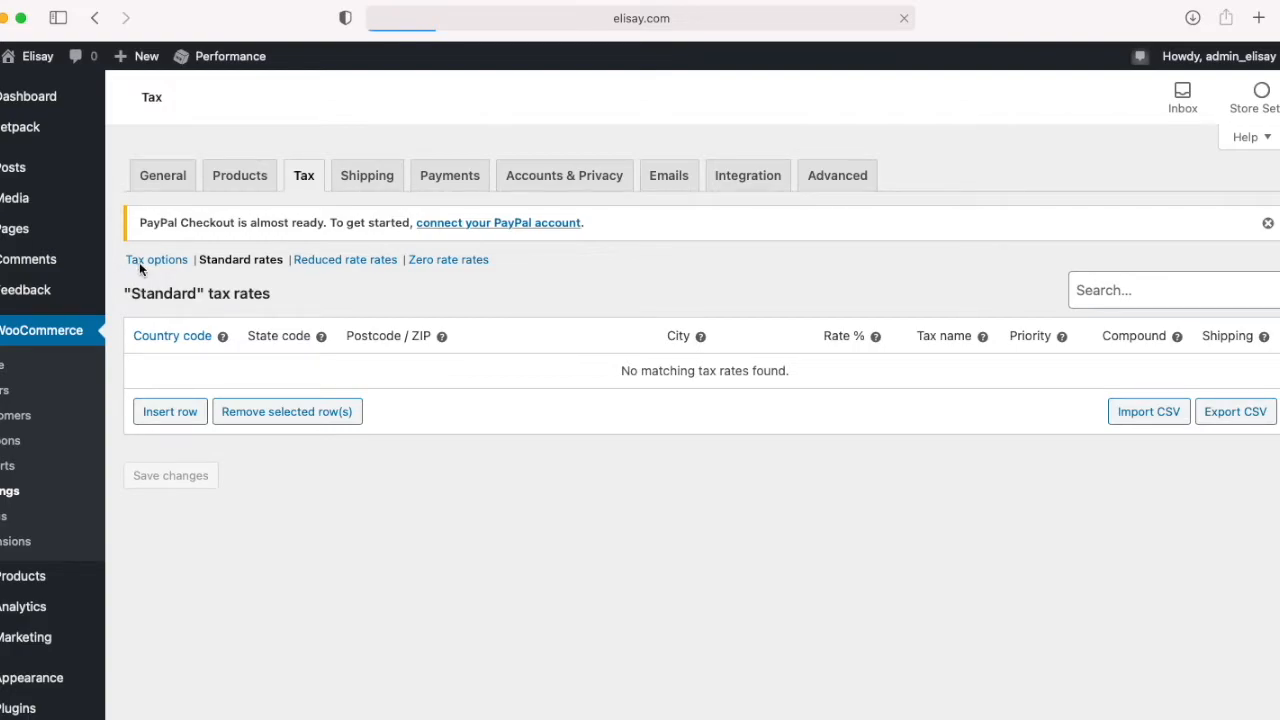
{"action": "scroll", "coordinate": [305, 474], "scroll_direction": "down", "scroll_amount": 5}
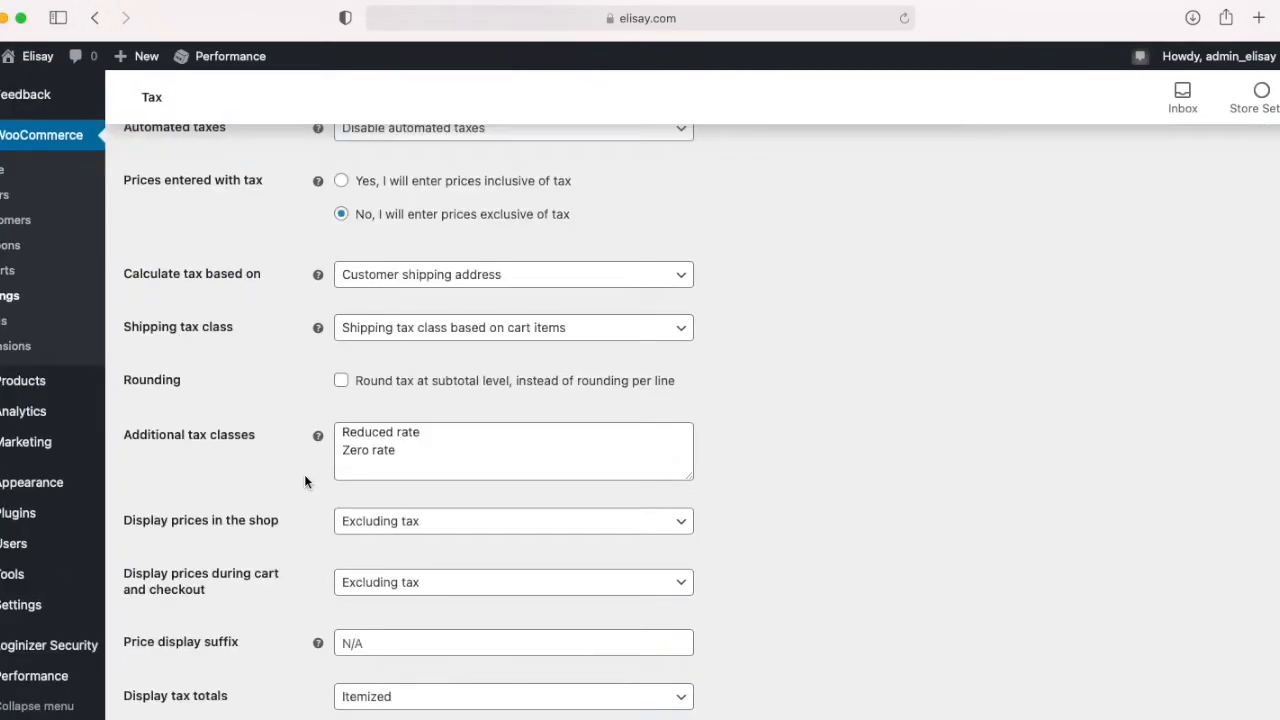
{"action": "scroll", "coordinate": [305, 482], "scroll_direction": "down", "scroll_amount": 2}
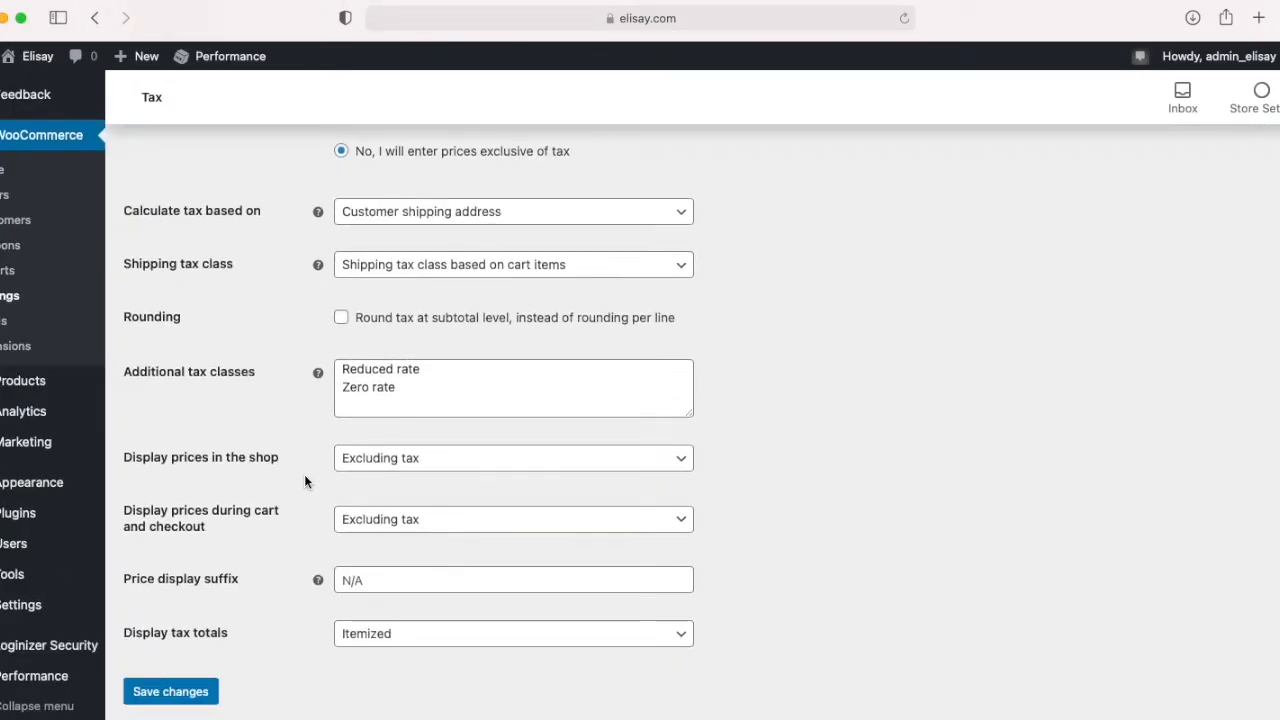
{"action": "left_click", "coordinate": [428, 469]}
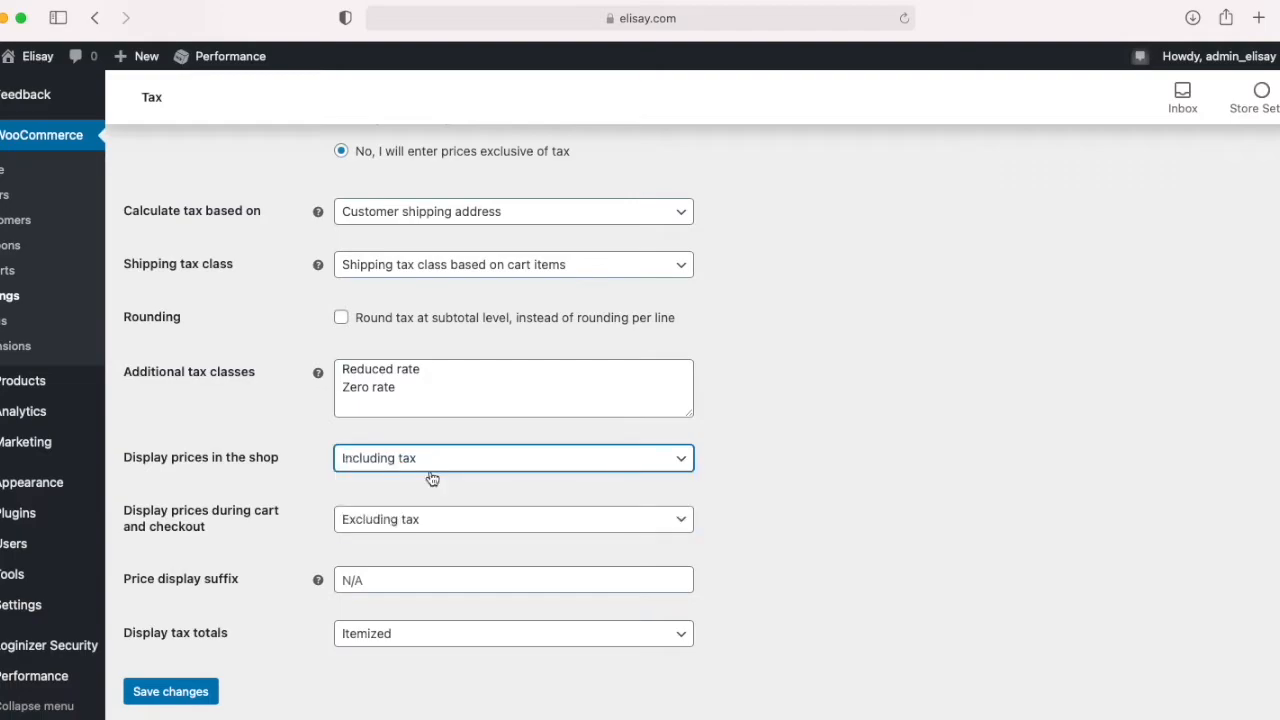
{"action": "left_click", "coordinate": [427, 469]}
{"action": "left_click", "coordinate": [424, 477]}
{"action": "left_click", "coordinate": [420, 521]}
{"action": "left_click", "coordinate": [420, 545]}
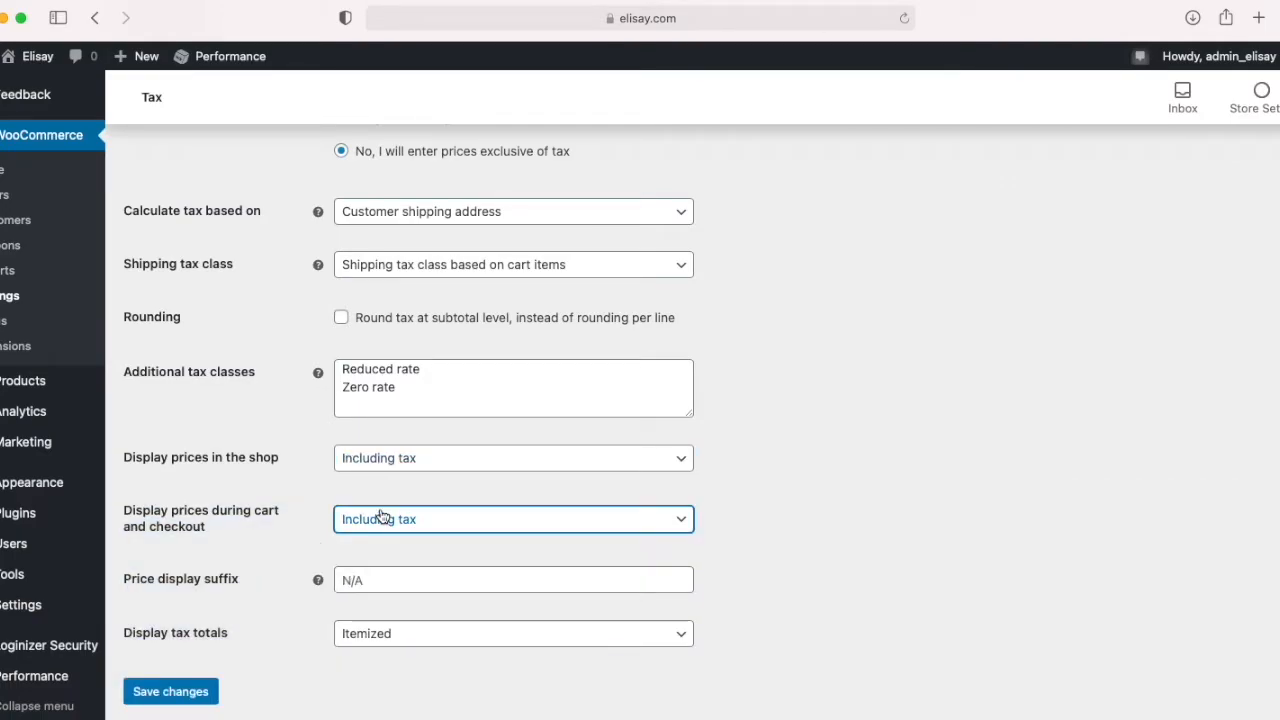
{"action": "scroll", "coordinate": [385, 525], "scroll_direction": "down", "scroll_amount": 1}
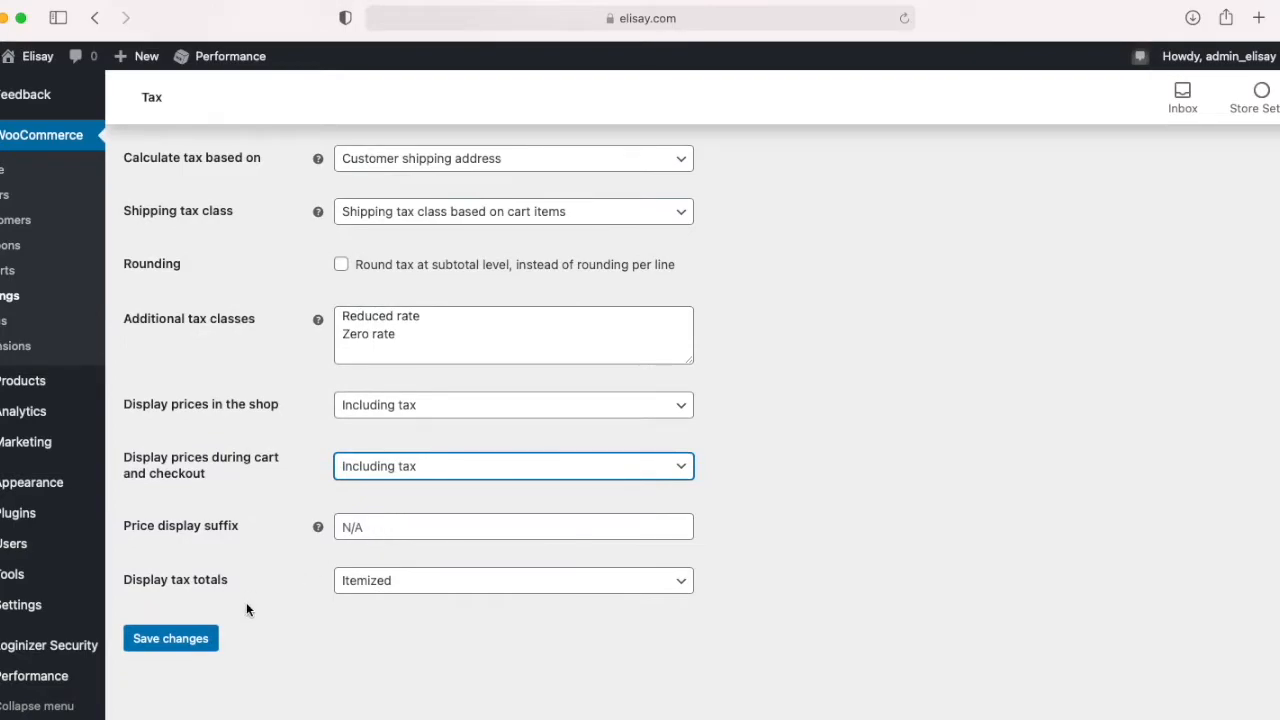
{"action": "left_click", "coordinate": [200, 641]}
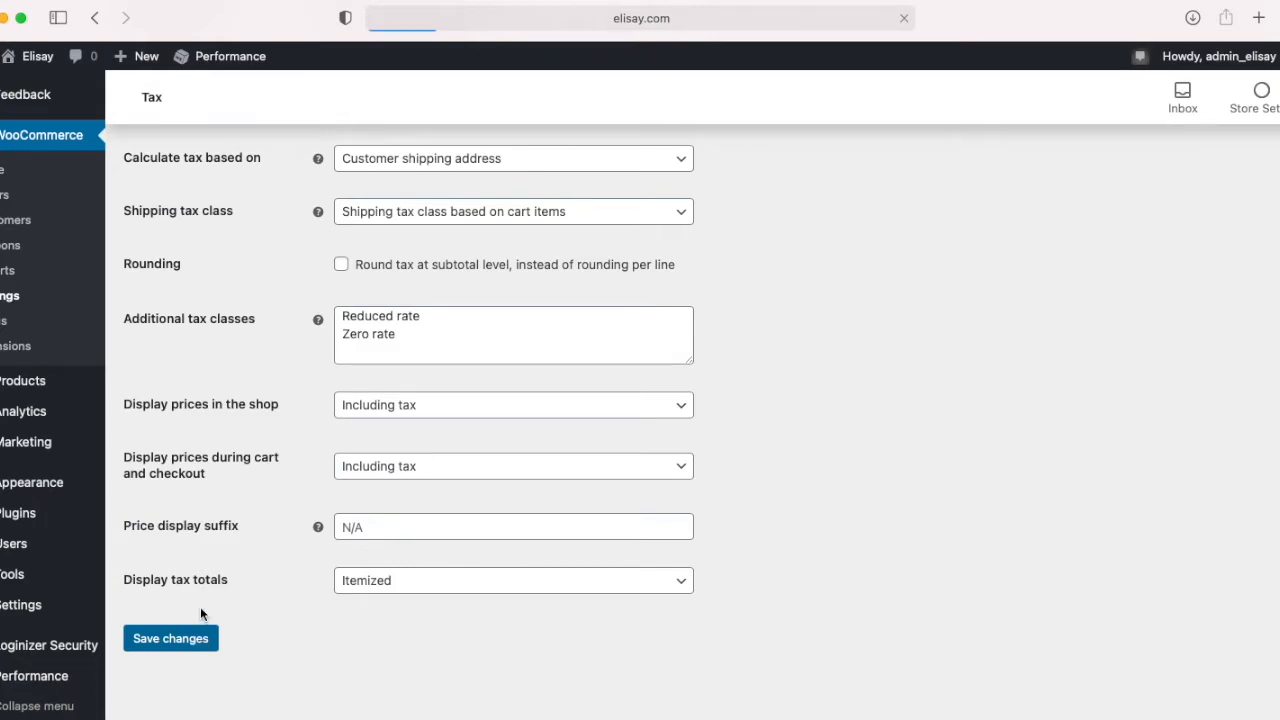
Step: Insert a blank row in the standard tax rates table
{"action": "left_click", "coordinate": [242, 262]}
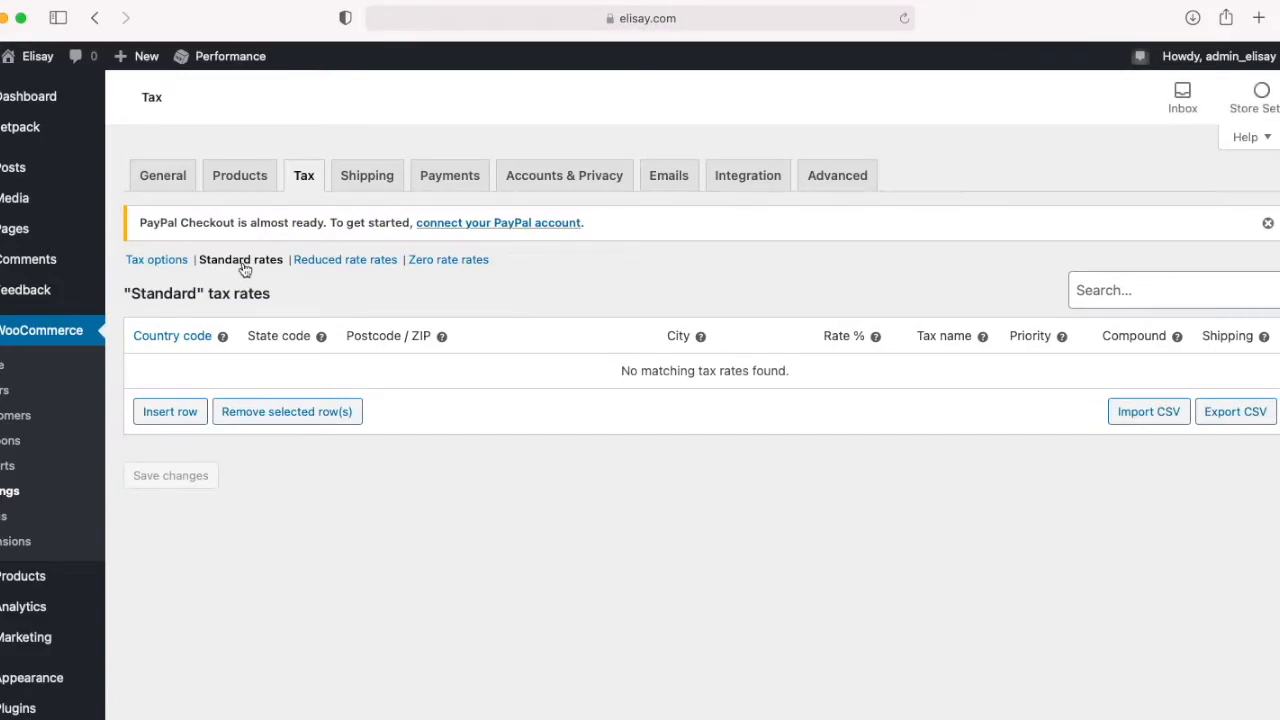
{"action": "left_click", "coordinate": [166, 419]}
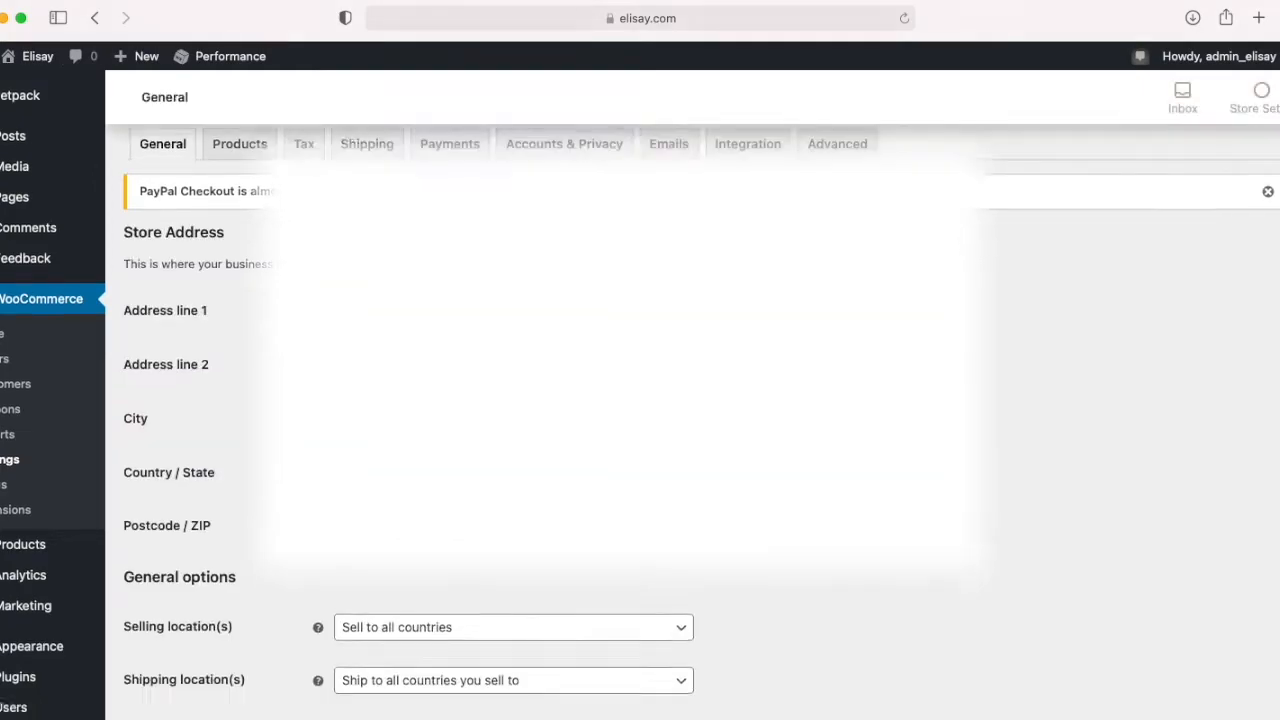
Step: In the general store options, set the selling locations to specific countries and add United Kingdom (UK)
{"action": "scroll", "coordinate": [447, 500], "scroll_direction": "down", "scroll_amount": 3}
{"action": "left_click", "coordinate": [447, 378]}
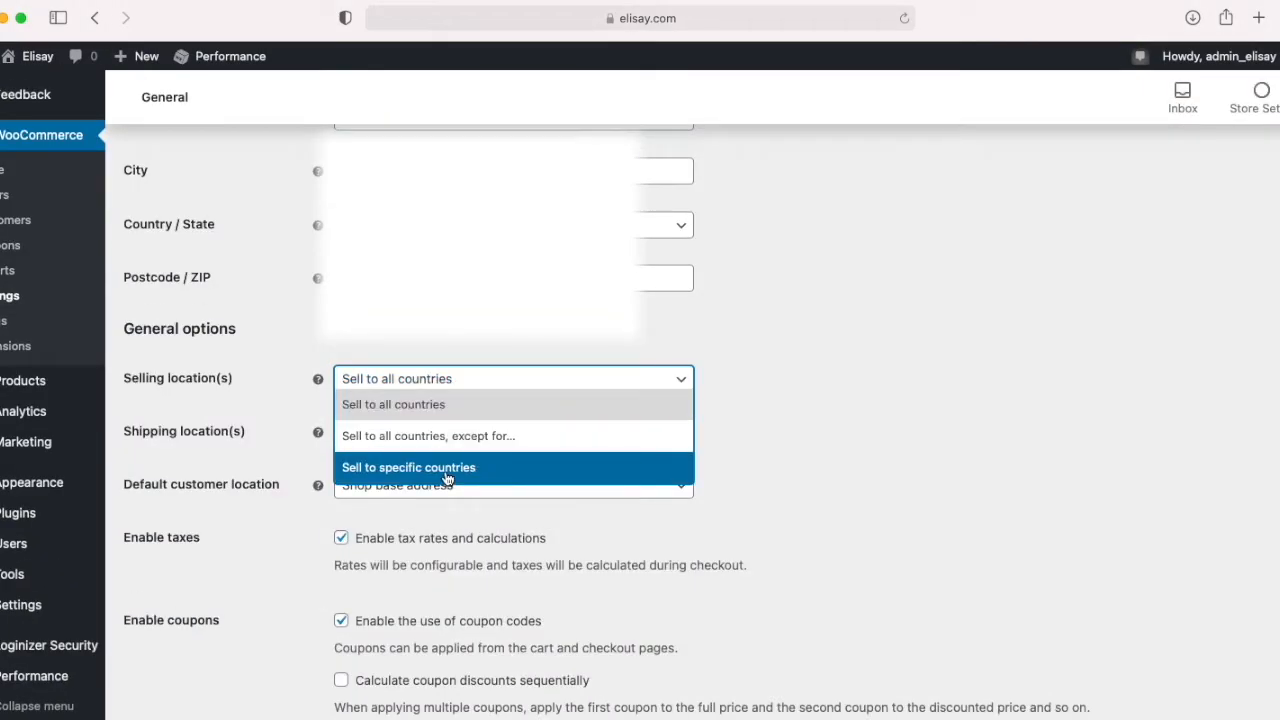
{"action": "left_click", "coordinate": [447, 478]}
{"action": "left_click", "coordinate": [432, 437]}
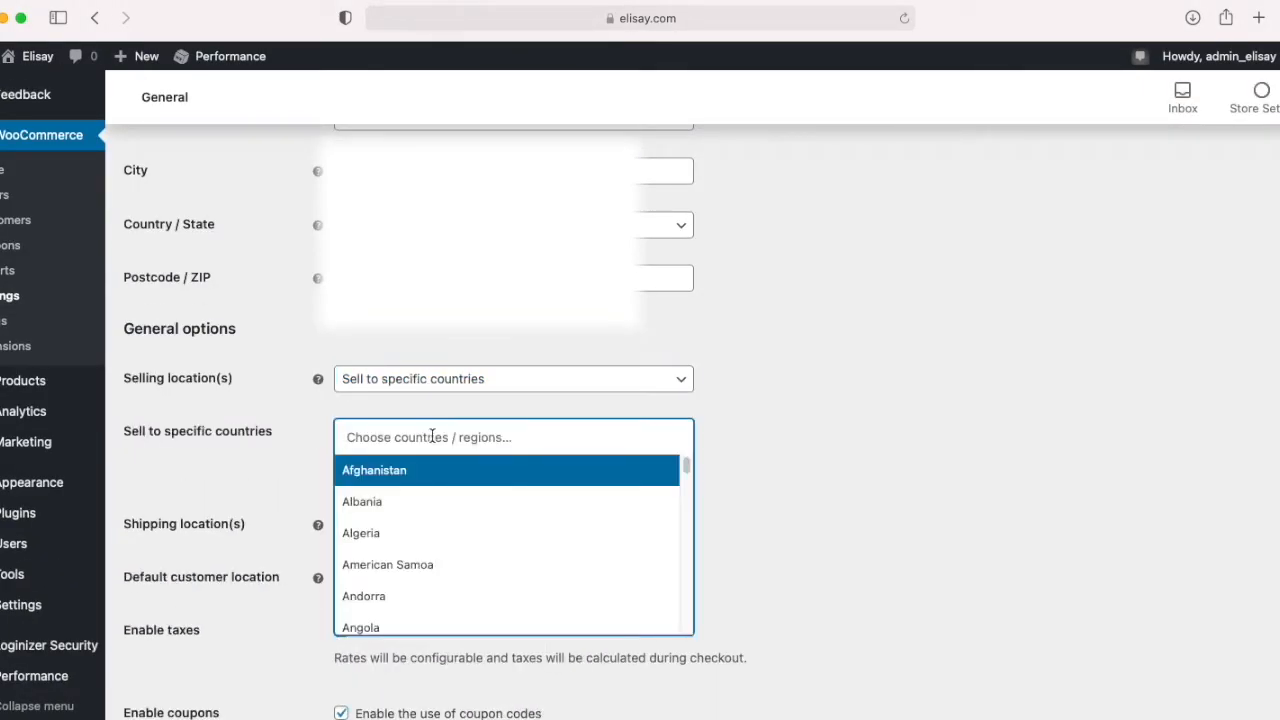
{"action": "type", "text": "unite"}
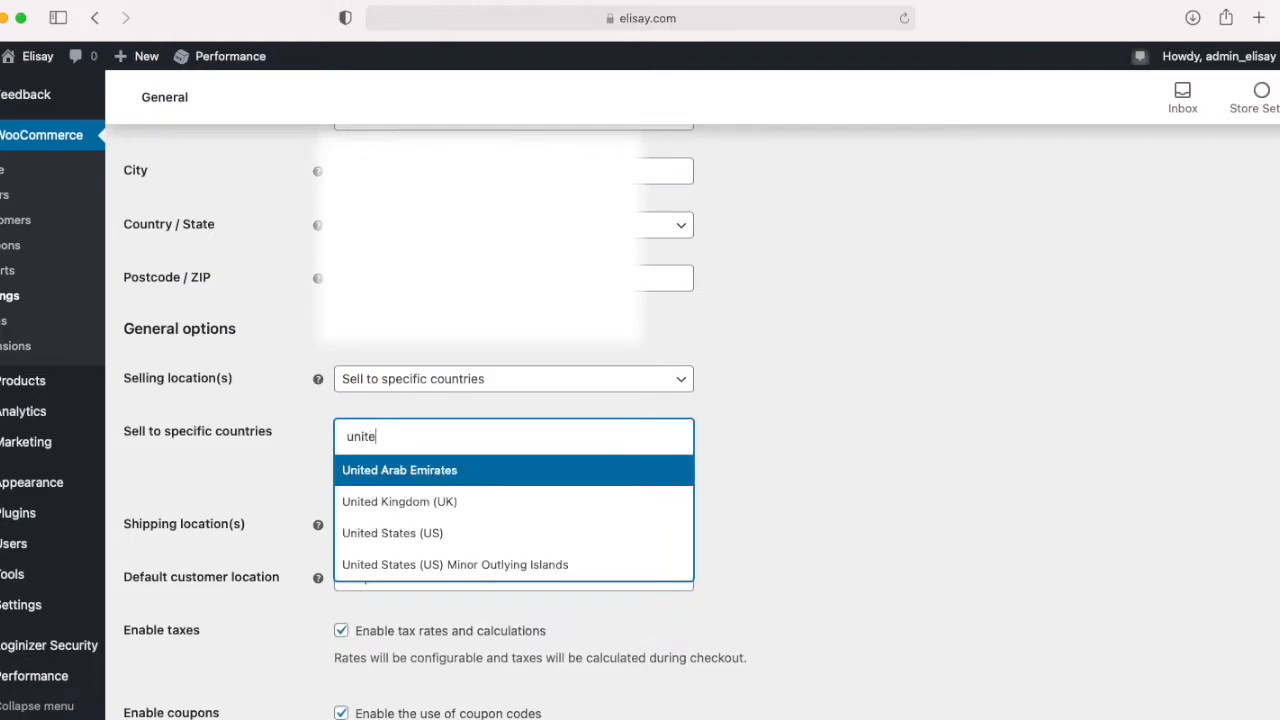
{"action": "left_click", "coordinate": [452, 503]}
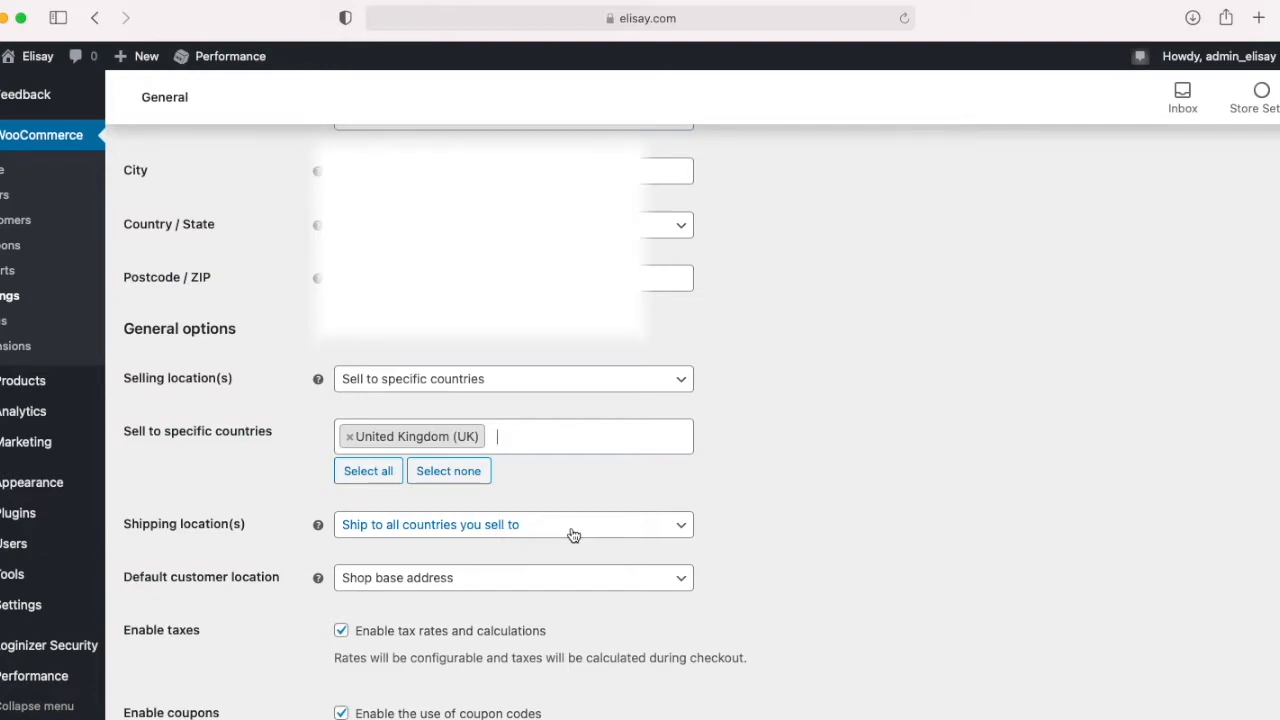
Step: Disable tax rates and calculations in the general store options and save the changes
{"action": "scroll", "coordinate": [565, 555], "scroll_direction": "down", "scroll_amount": 1}
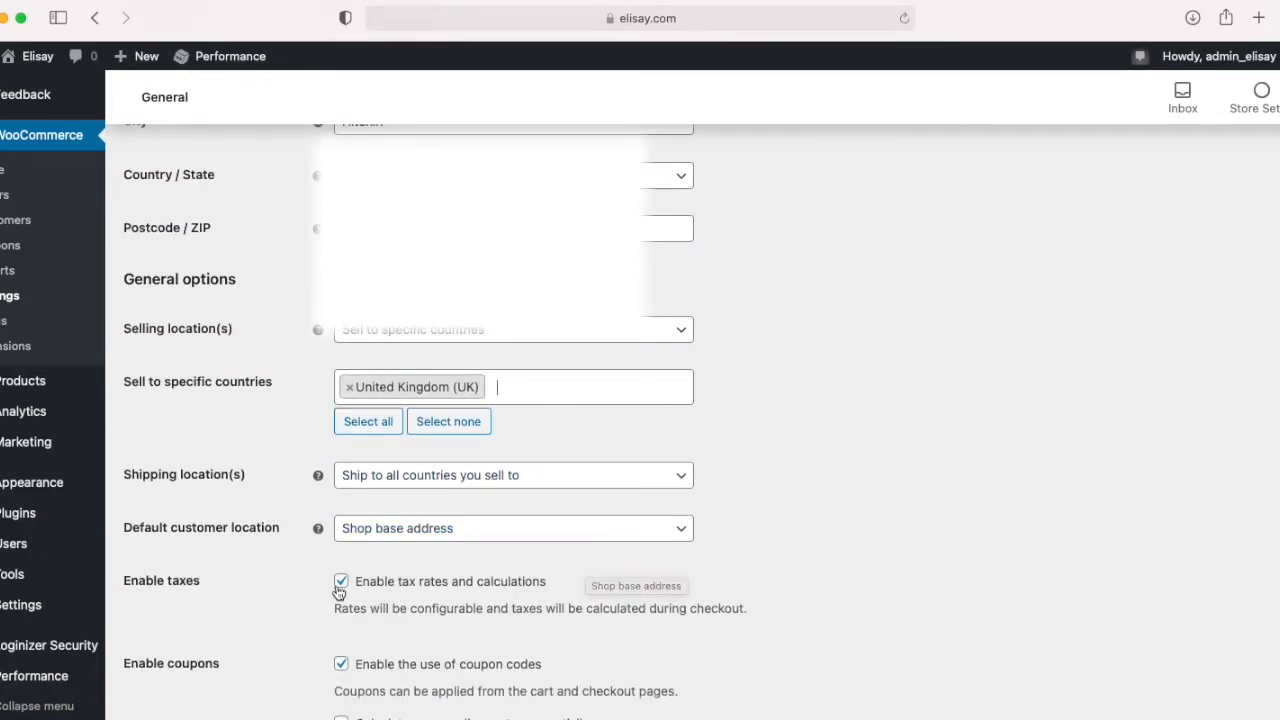
{"action": "left_click", "coordinate": [341, 583]}
{"action": "scroll", "coordinate": [280, 585], "scroll_direction": "down", "scroll_amount": 2}
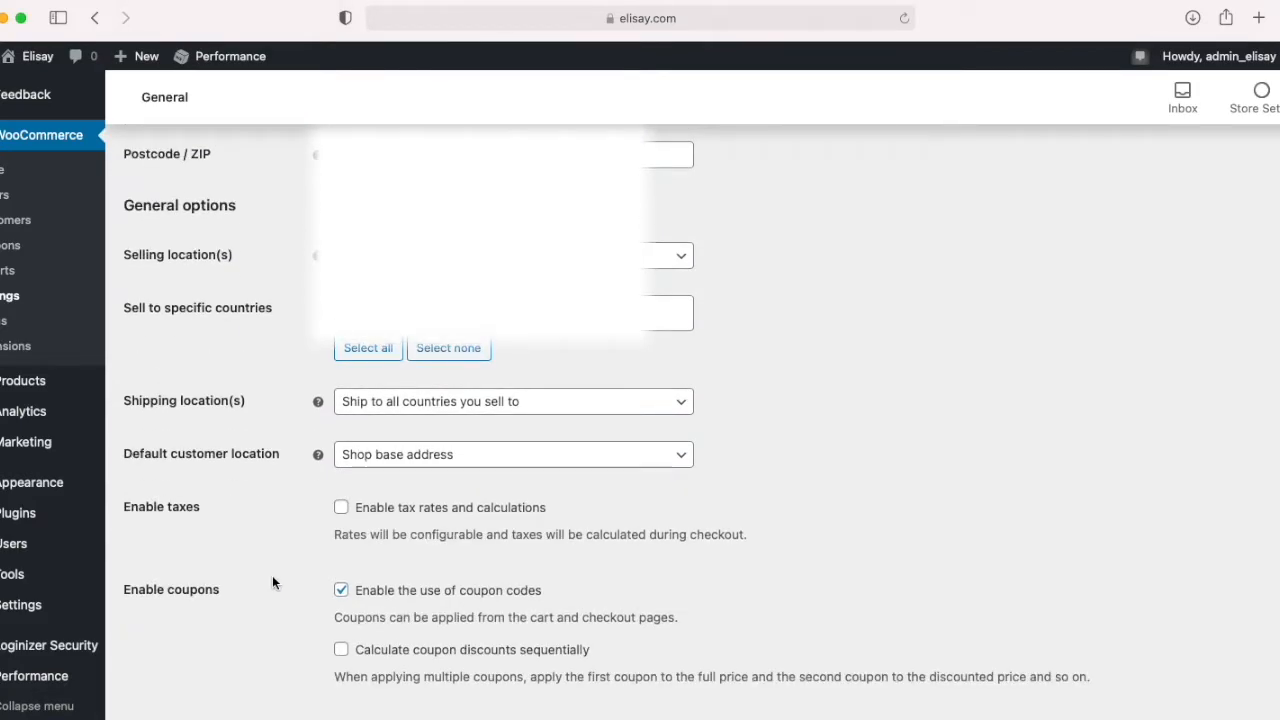
{"action": "scroll", "coordinate": [273, 582], "scroll_direction": "down", "scroll_amount": 5}
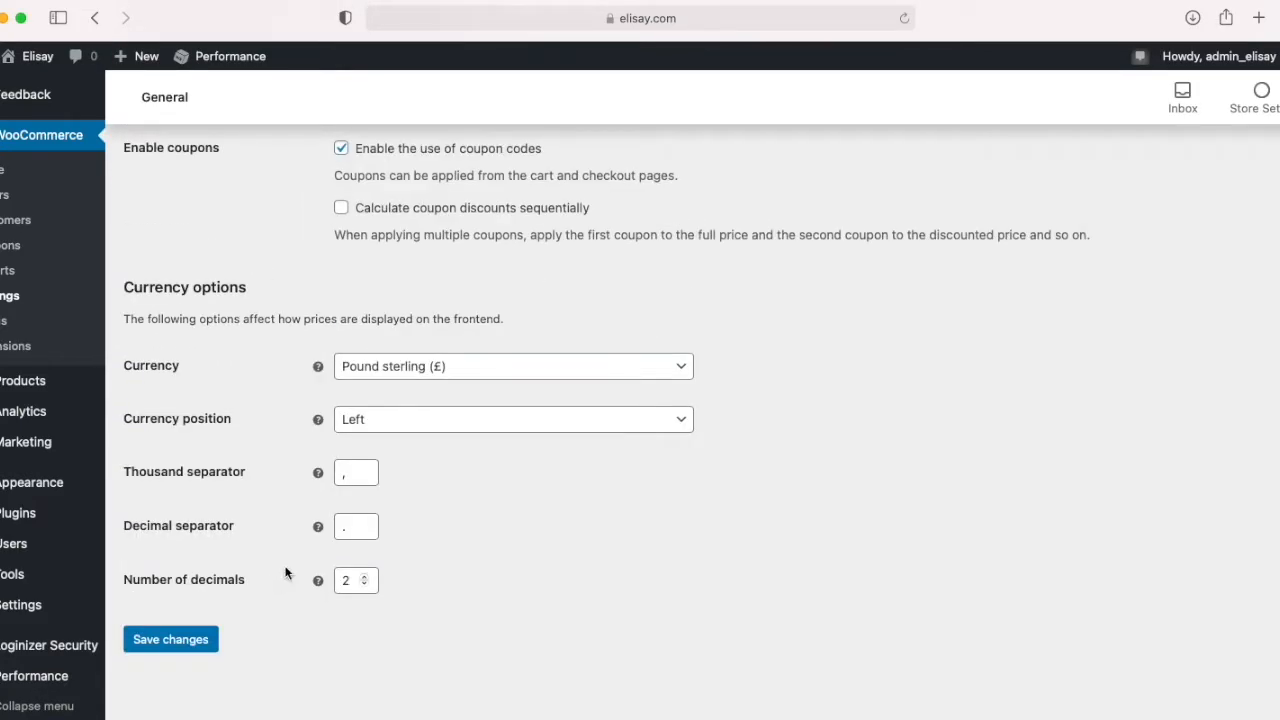
{"action": "left_click", "coordinate": [186, 639]}
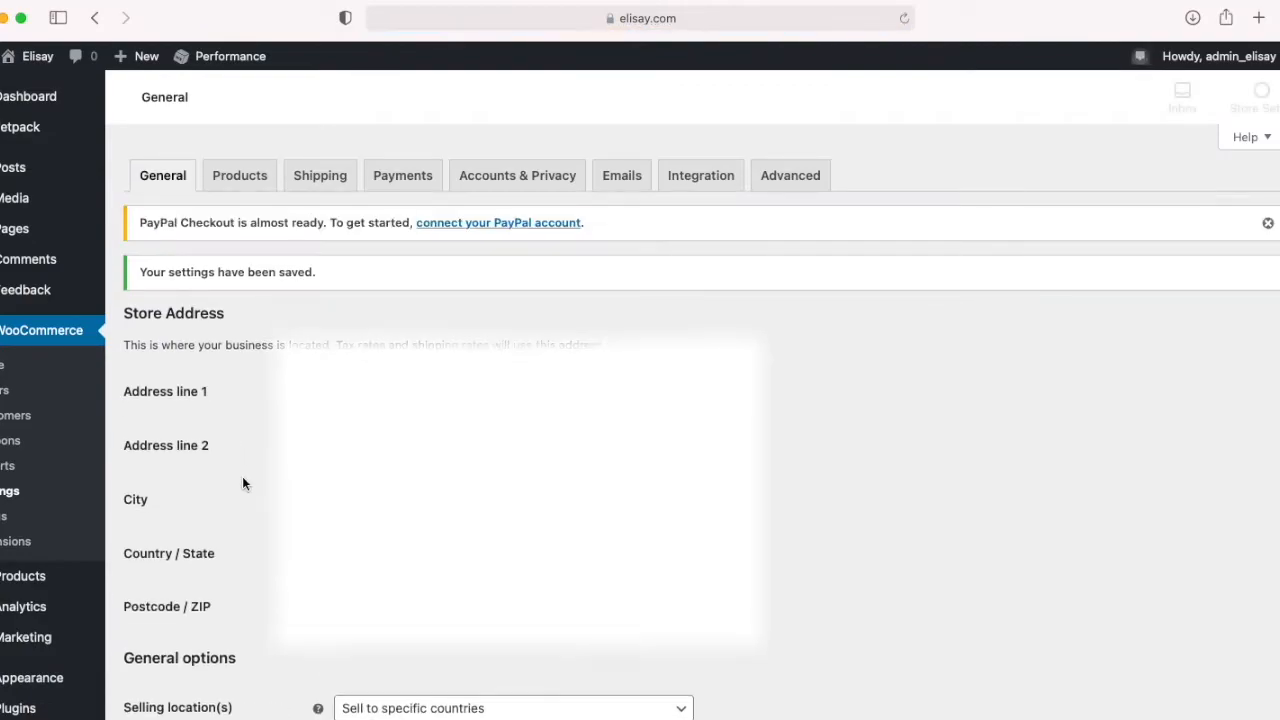
Step: Disable the use of coupon codes in the general store options
{"action": "scroll", "coordinate": [160, 500], "scroll_direction": "down", "scroll_amount": 6}
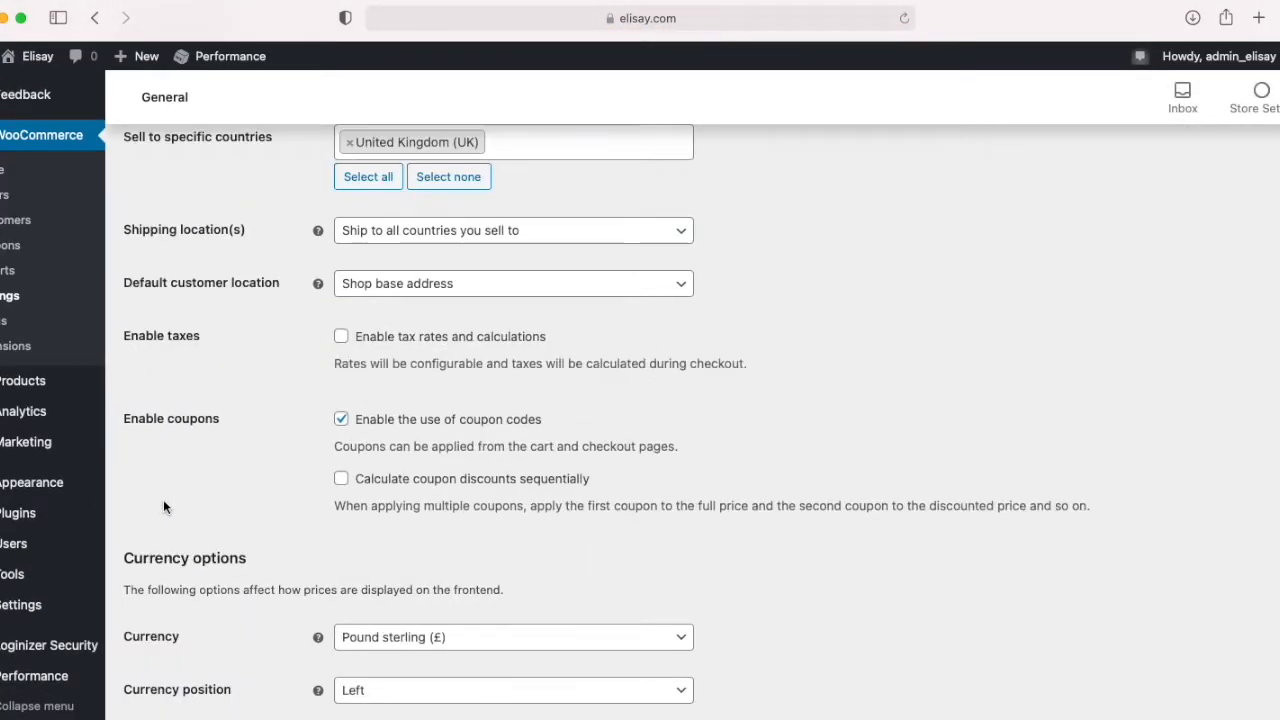
{"action": "left_click_drag", "start_coordinate": [122, 418], "coordinate": [227, 418]}
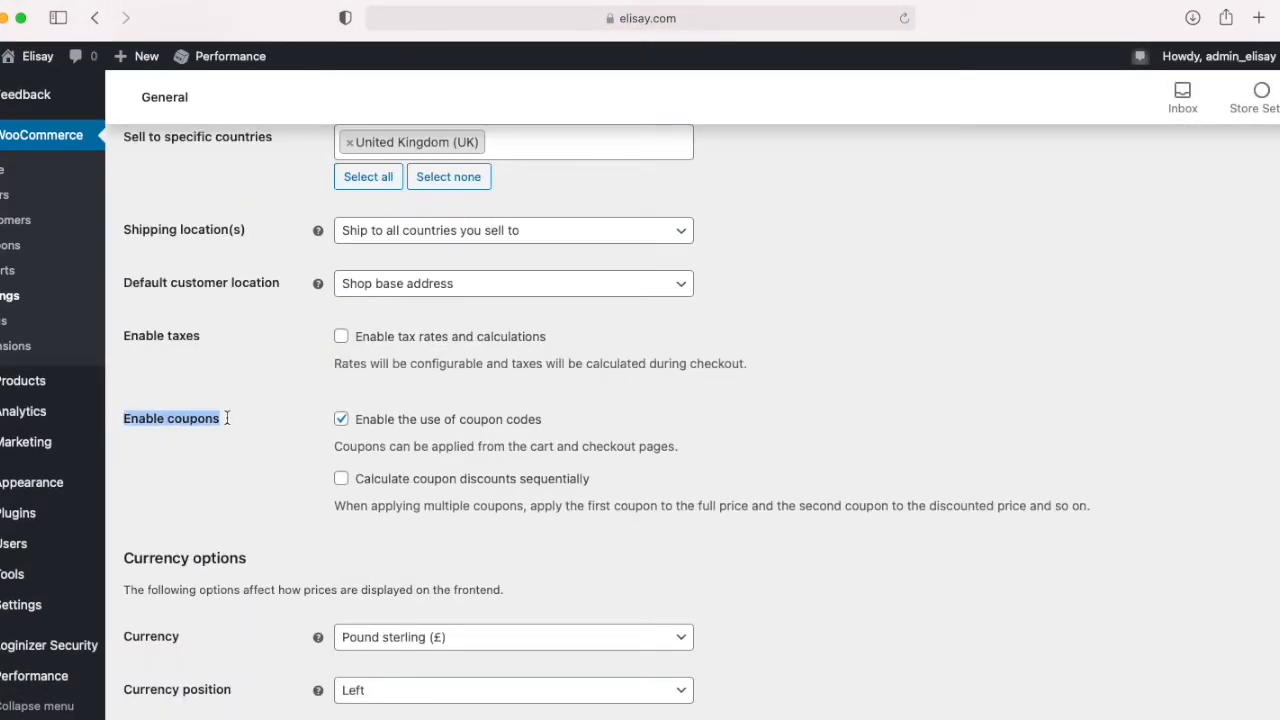
{"action": "left_click", "coordinate": [341, 421]}
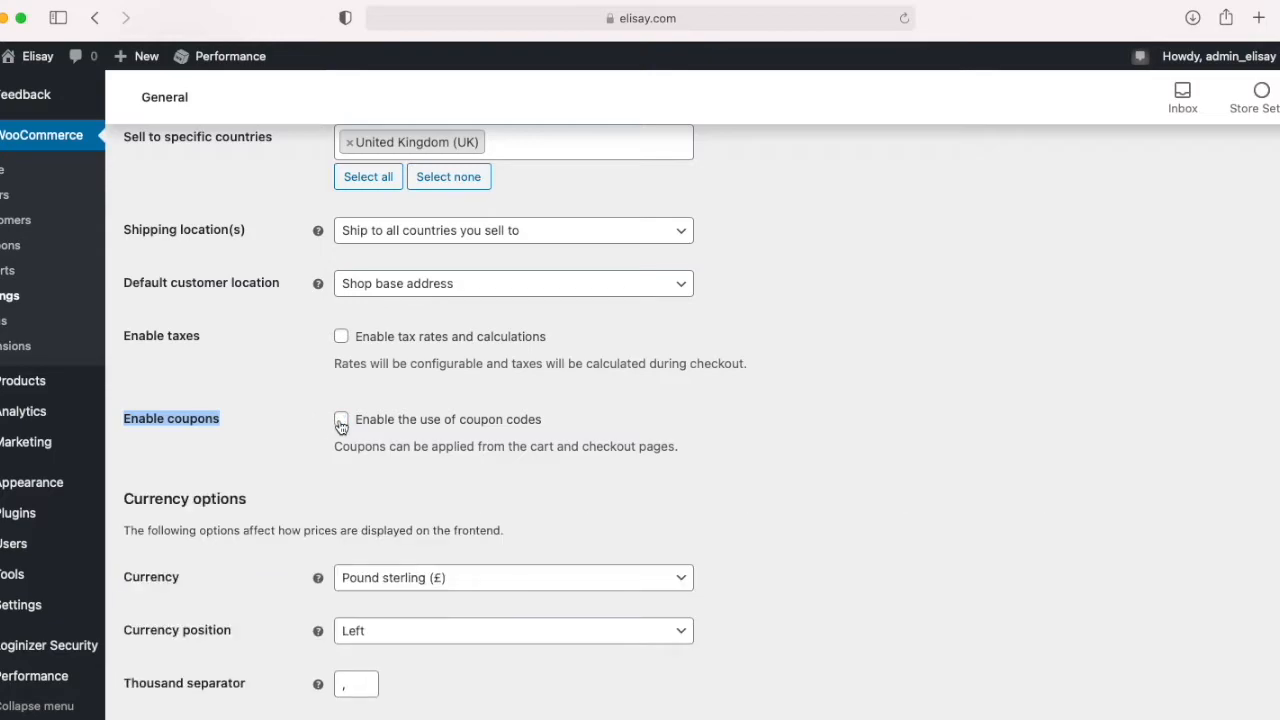
{"action": "scroll", "coordinate": [315, 476], "scroll_direction": "down", "scroll_amount": 5}
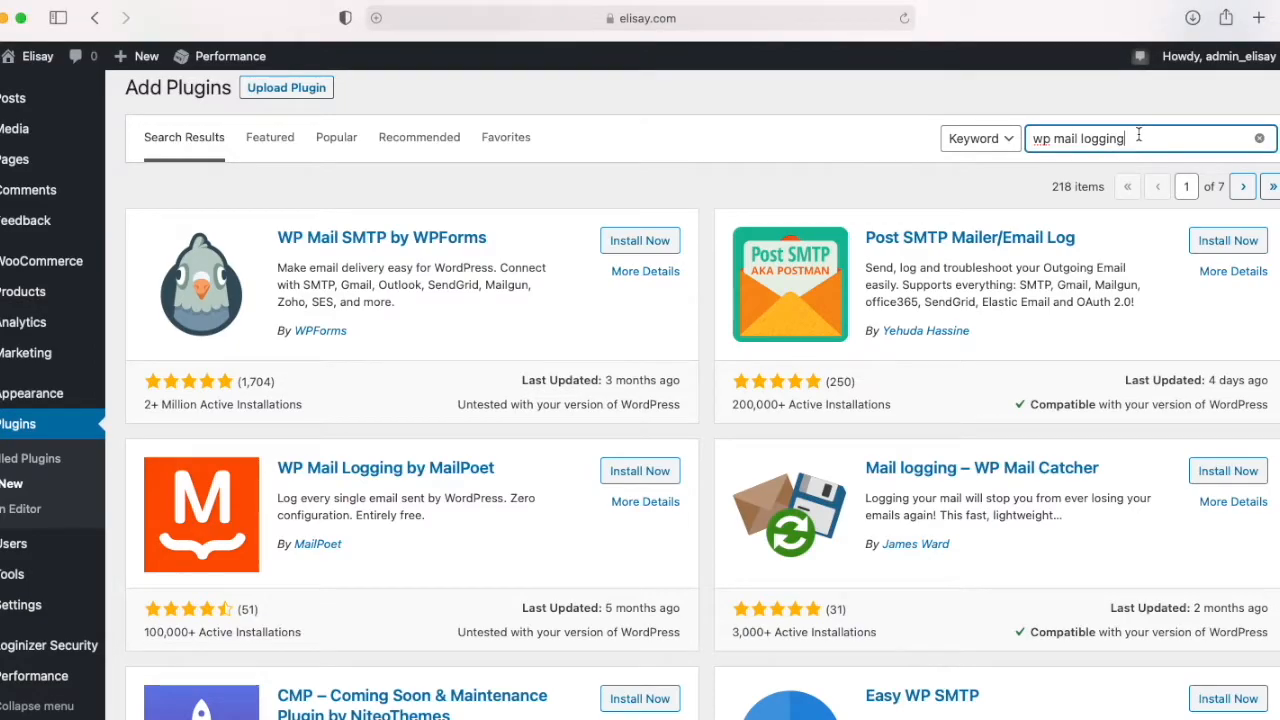
Step: Install and activate the WP Mail Logging by MailPoet plugin, and locate it among the installed plugins
{"action": "scroll", "coordinate": [642, 192], "scroll_direction": "up", "scroll_amount": 1}
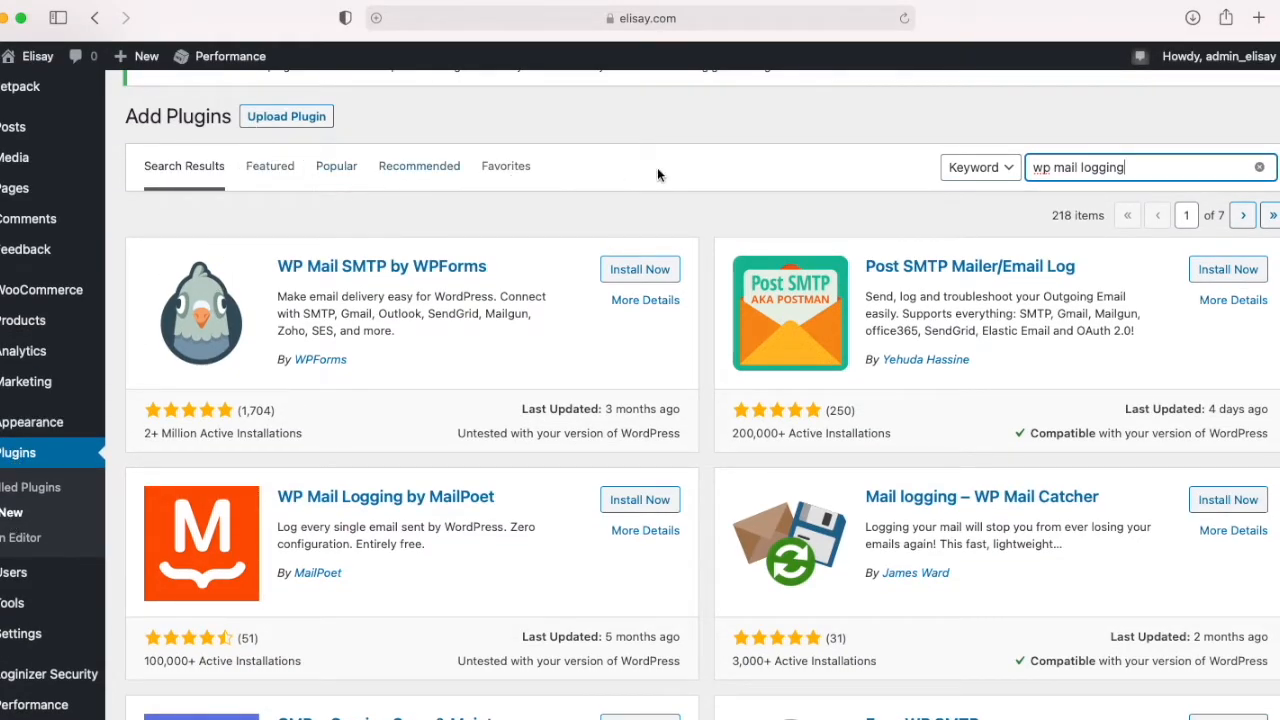
{"action": "left_click_drag", "start_coordinate": [1122, 167], "coordinate": [1030, 167]}
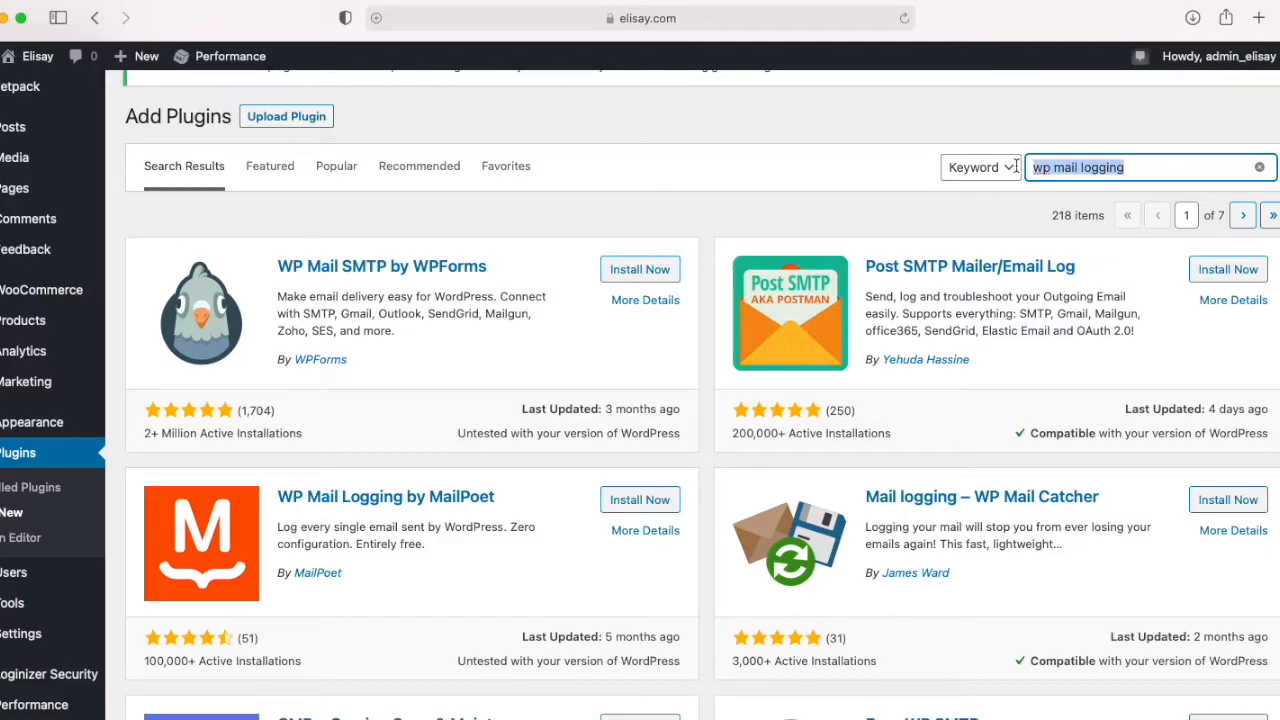
{"action": "left_click", "coordinate": [556, 521]}
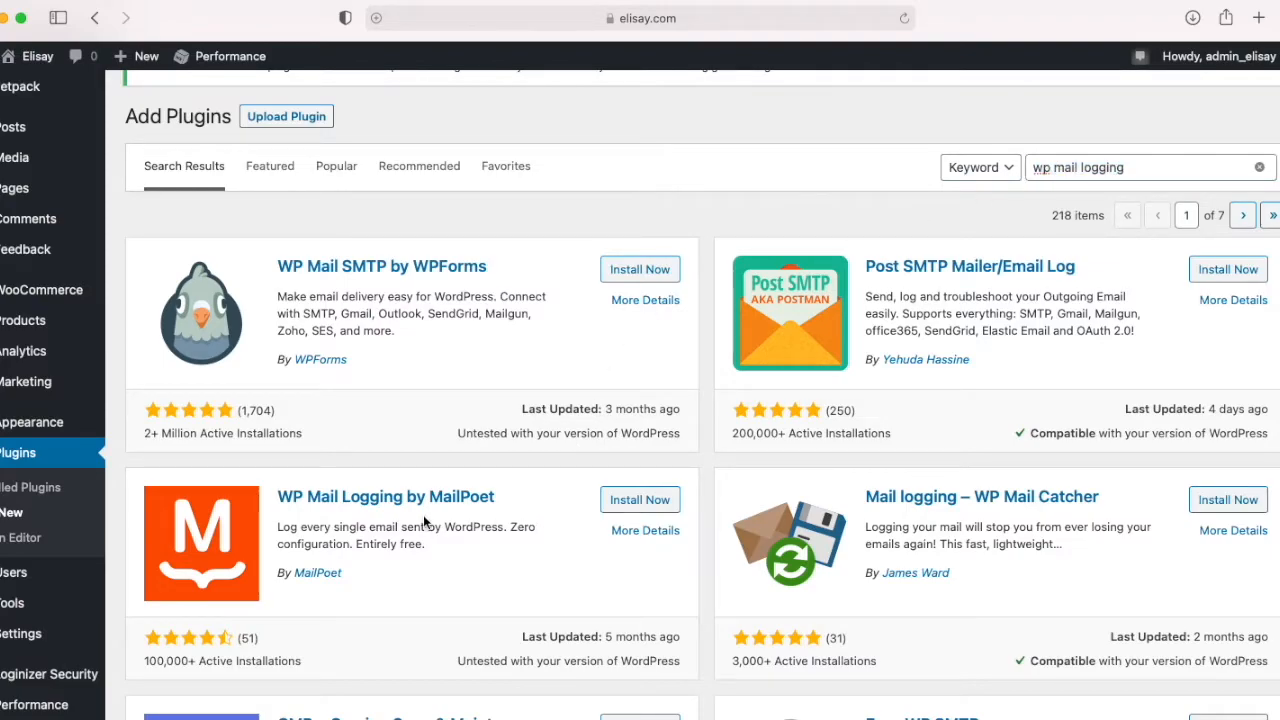
{"action": "left_click_drag", "start_coordinate": [278, 526], "coordinate": [446, 545]}
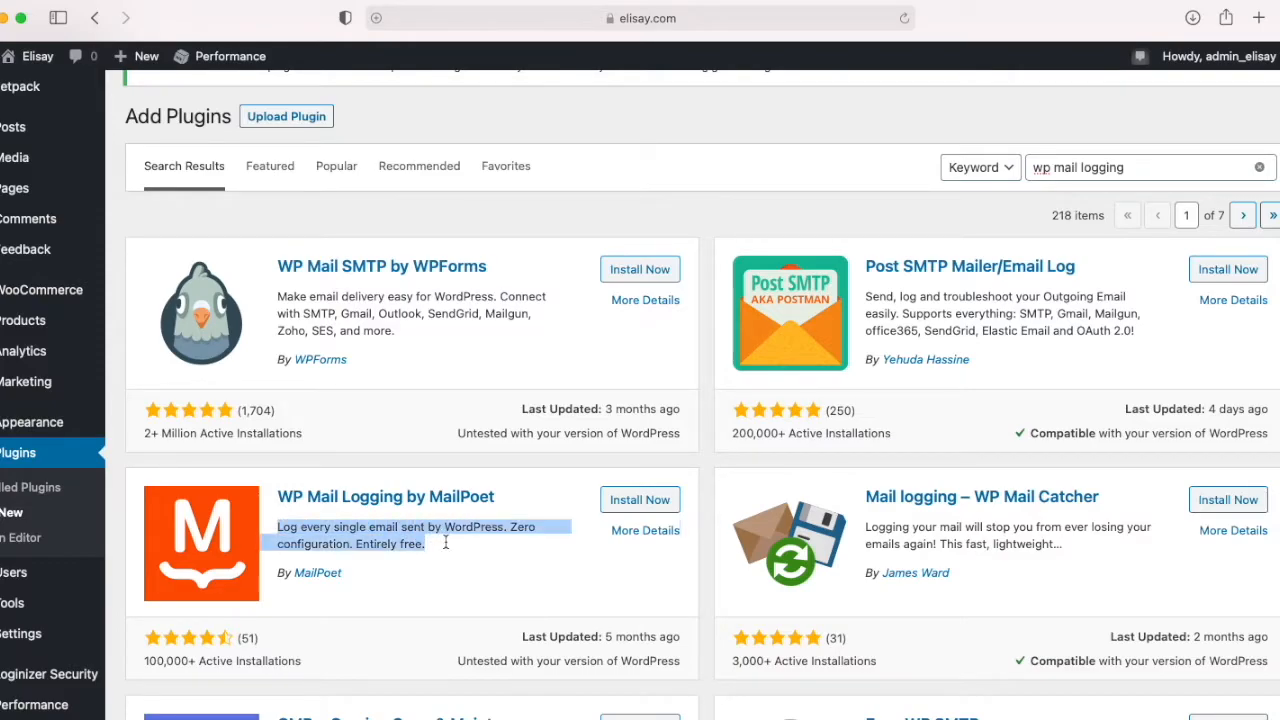
{"action": "left_click", "coordinate": [631, 510]}
{"action": "left_click", "coordinate": [630, 509]}
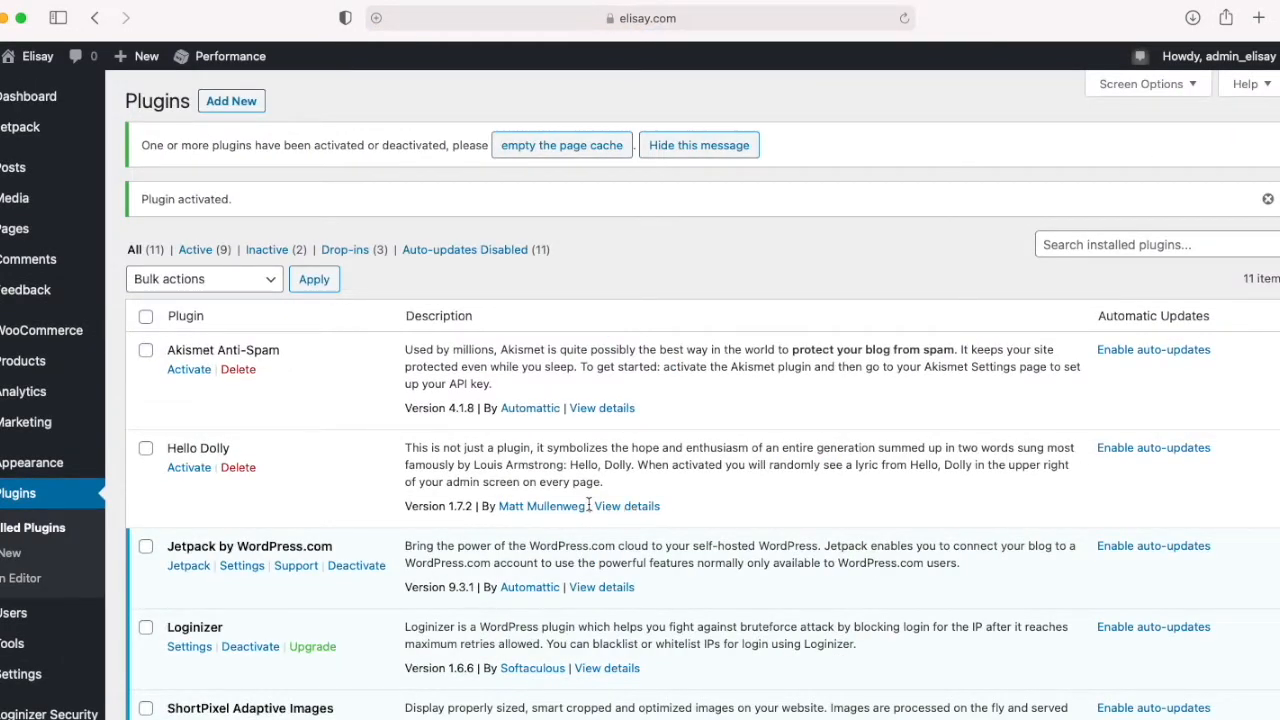
{"action": "scroll", "coordinate": [628, 506], "scroll_direction": "down", "scroll_amount": 5}
{"action": "scroll", "coordinate": [548, 531], "scroll_direction": "down", "scroll_amount": 1}
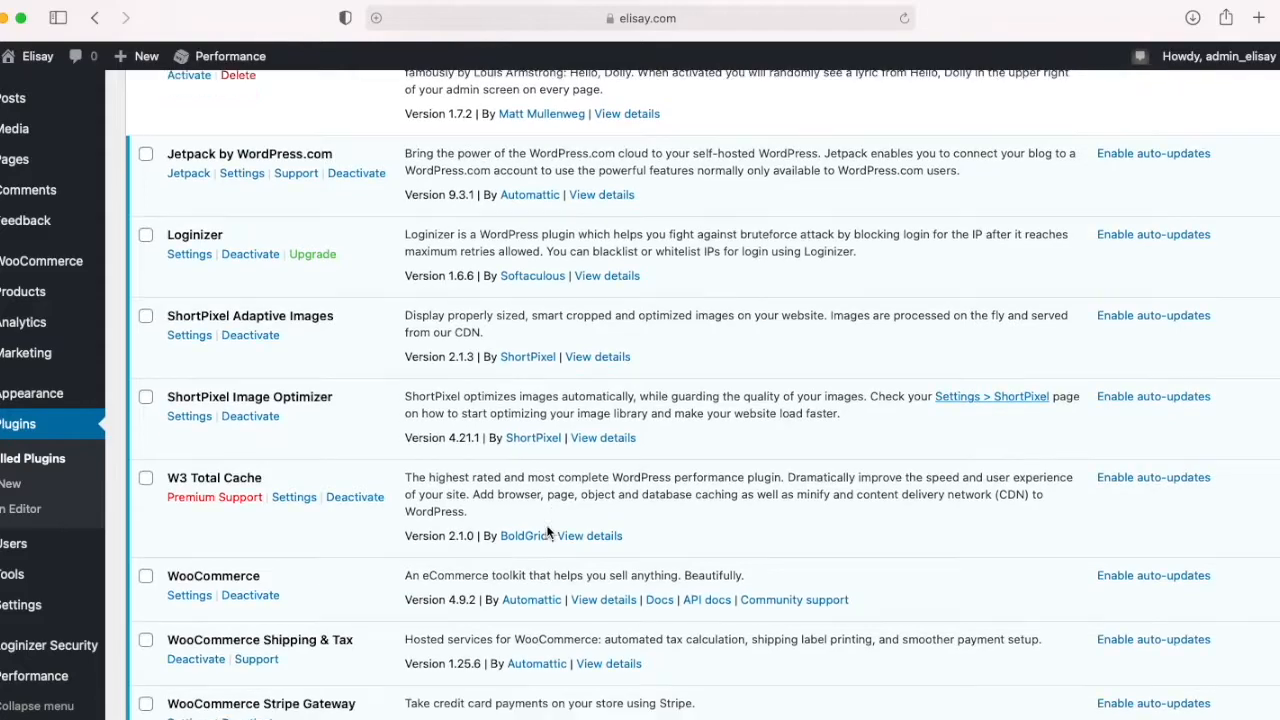
{"action": "scroll", "coordinate": [63, 563], "scroll_direction": "down", "scroll_amount": 1}
{"action": "mouse_move", "coordinate": [10, 618]}
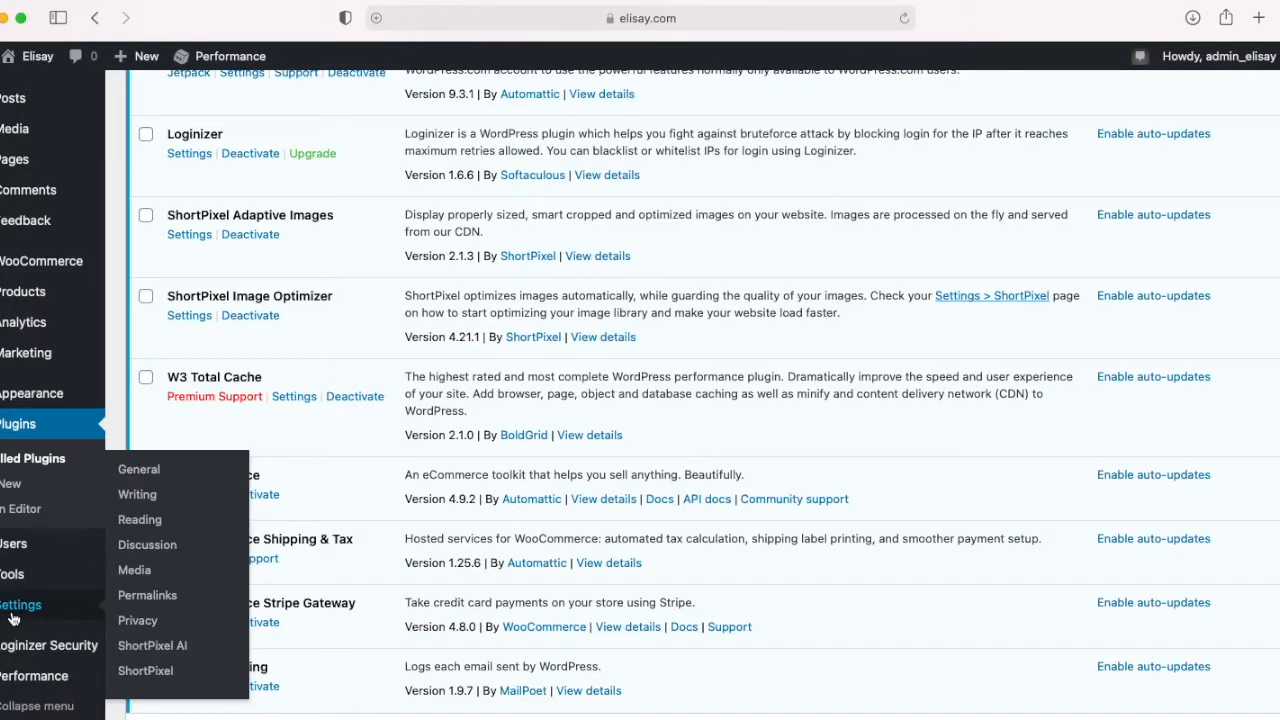
{"action": "scroll", "coordinate": [278, 558], "scroll_direction": "down", "scroll_amount": 2}
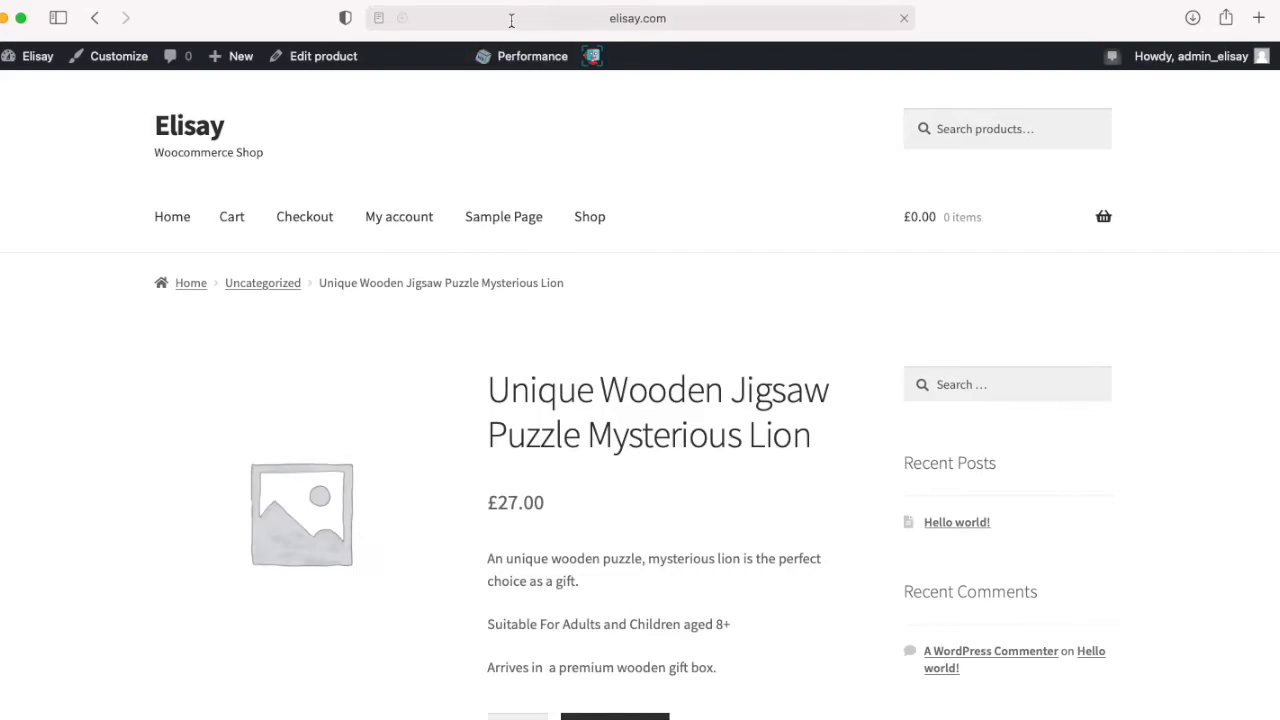
Step: On the shop's product page, add one Unique Wooden Jigsaw Puzzle Mysterious Lion to the cart and view the cart
{"action": "left_click", "coordinate": [514, 20]}
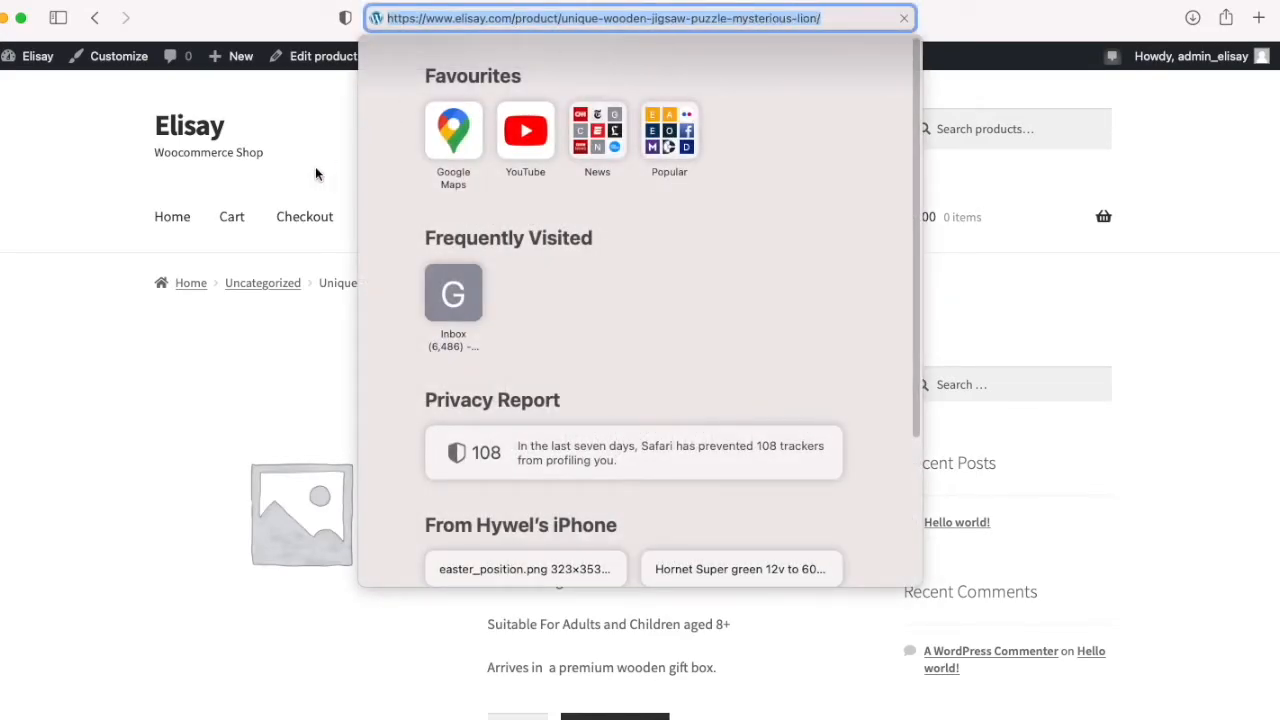
{"action": "left_click", "coordinate": [243, 366]}
{"action": "scroll", "coordinate": [250, 362], "scroll_direction": "down", "scroll_amount": 5}
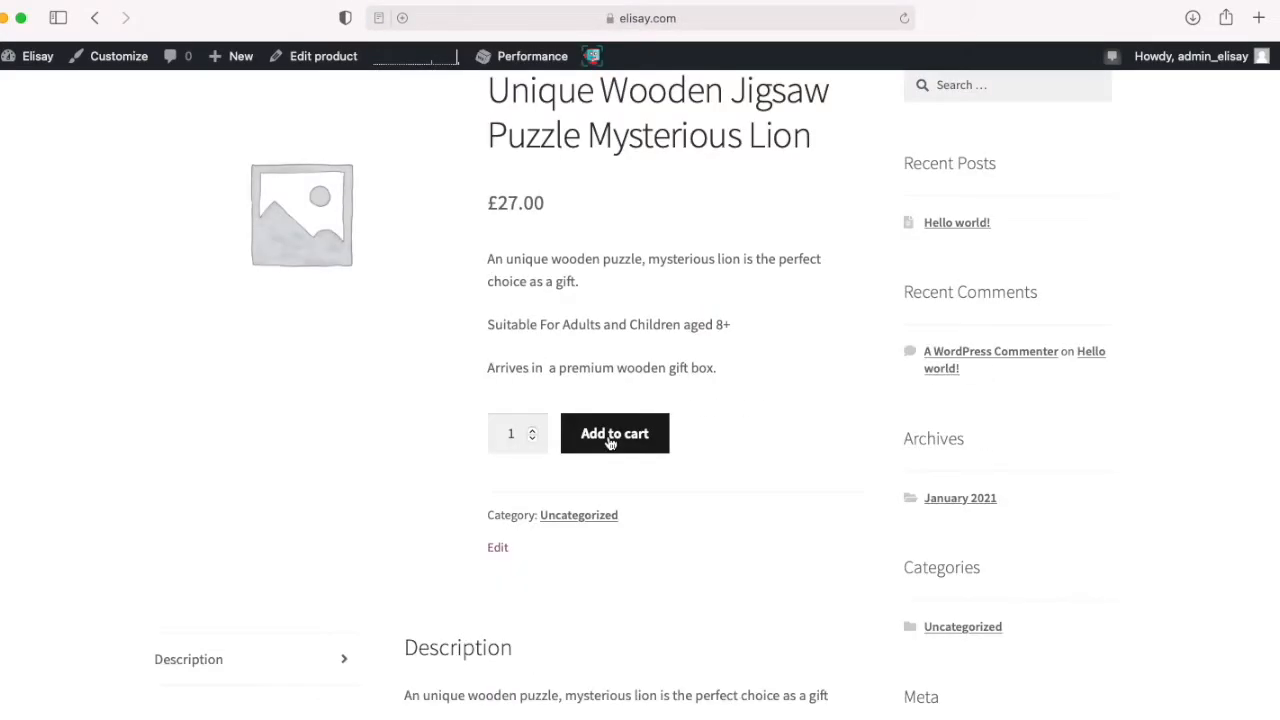
{"action": "left_click", "coordinate": [612, 441]}
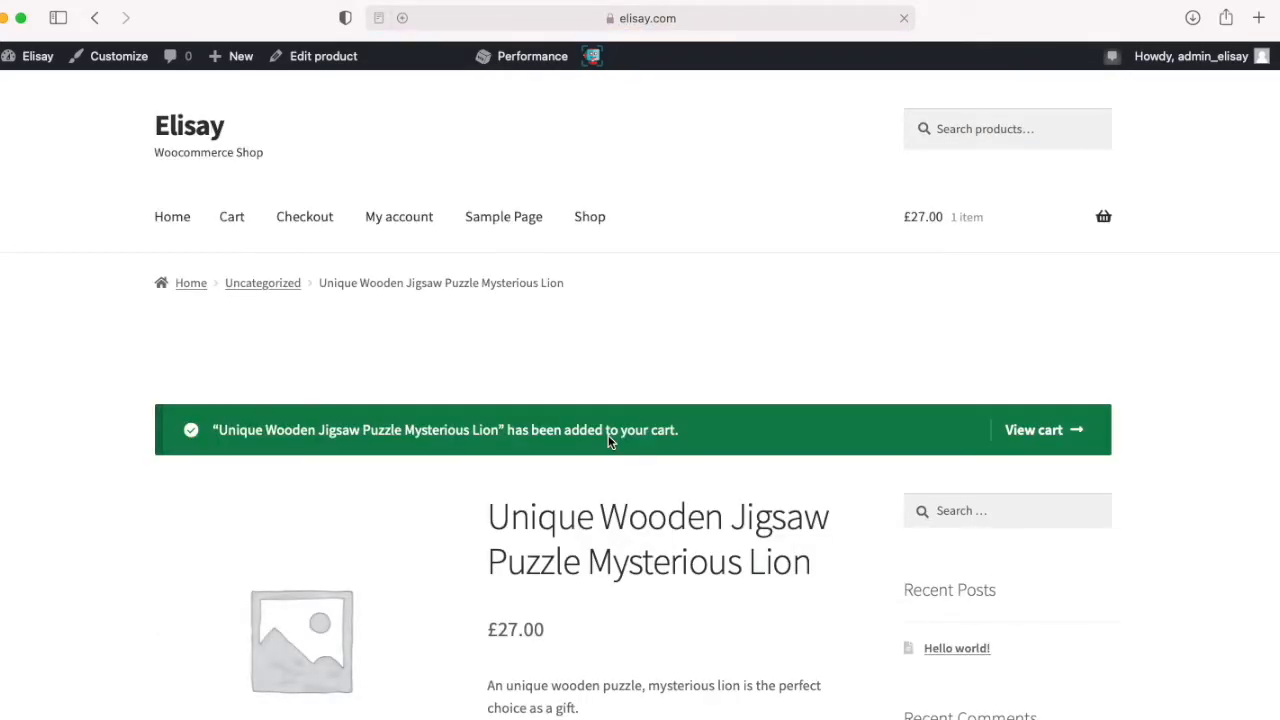
{"action": "scroll", "coordinate": [640, 469], "scroll_direction": "down", "scroll_amount": 3}
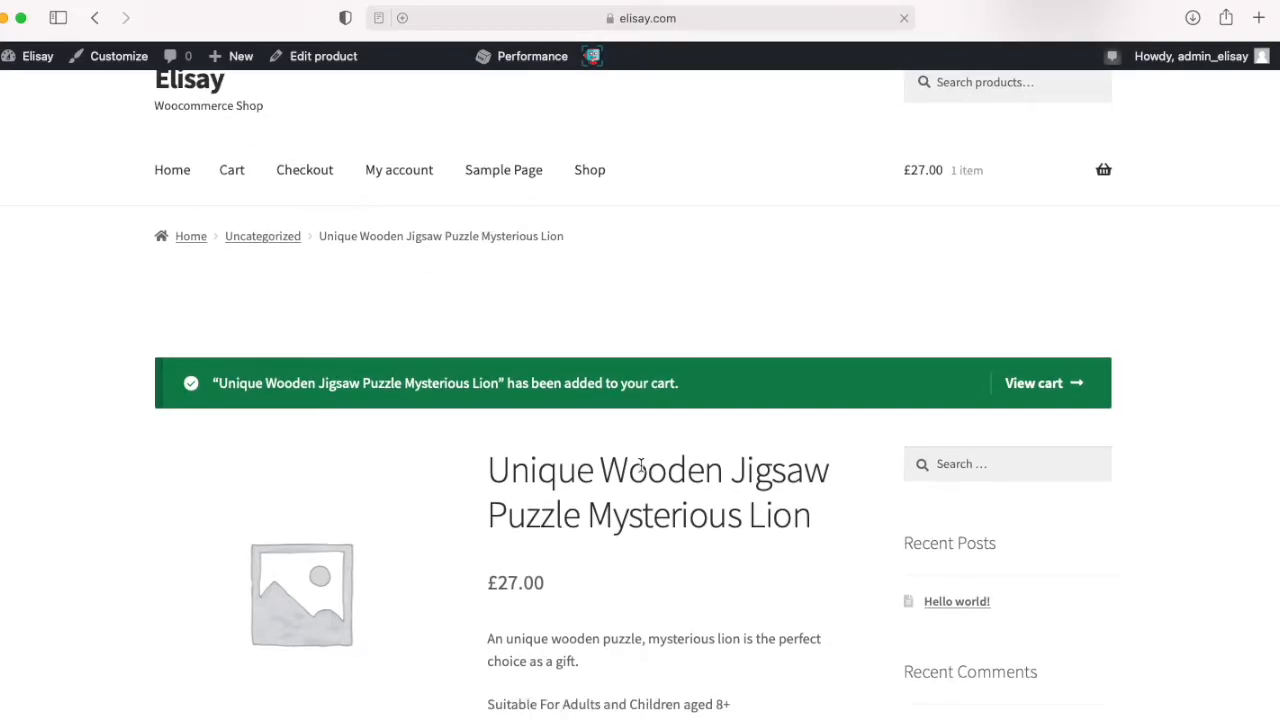
{"action": "scroll", "coordinate": [843, 415], "scroll_direction": "up", "scroll_amount": 3}
{"action": "left_click", "coordinate": [1044, 434]}
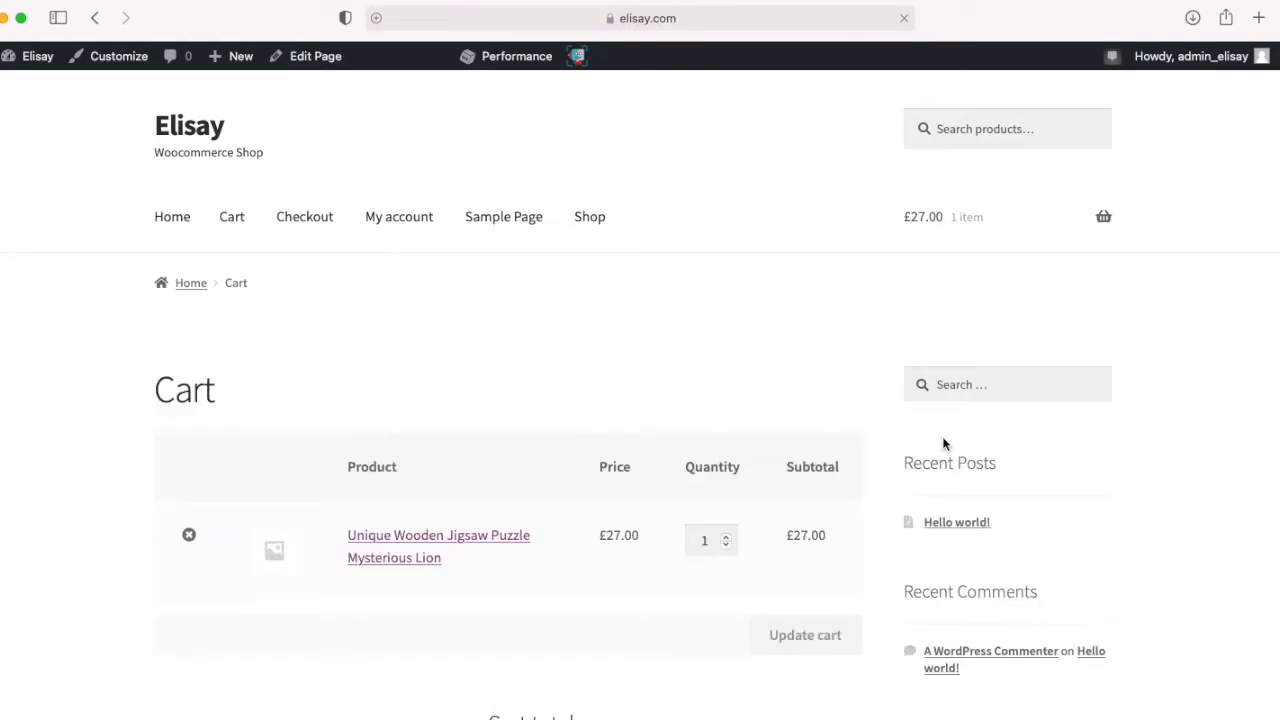
Step: Proceed from the cart to checkout and choose Credit Card (Stripe) as the payment method
{"action": "scroll", "coordinate": [900, 455], "scroll_direction": "down", "scroll_amount": 5}
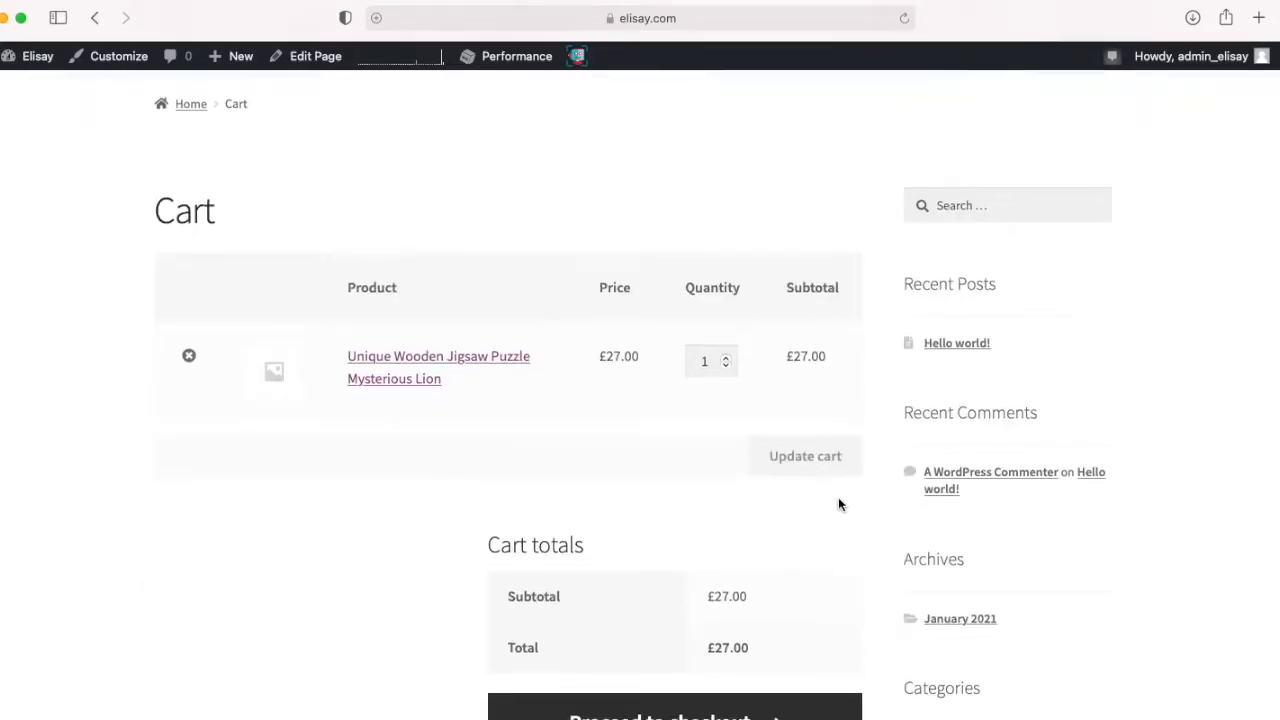
{"action": "left_click", "coordinate": [690, 646]}
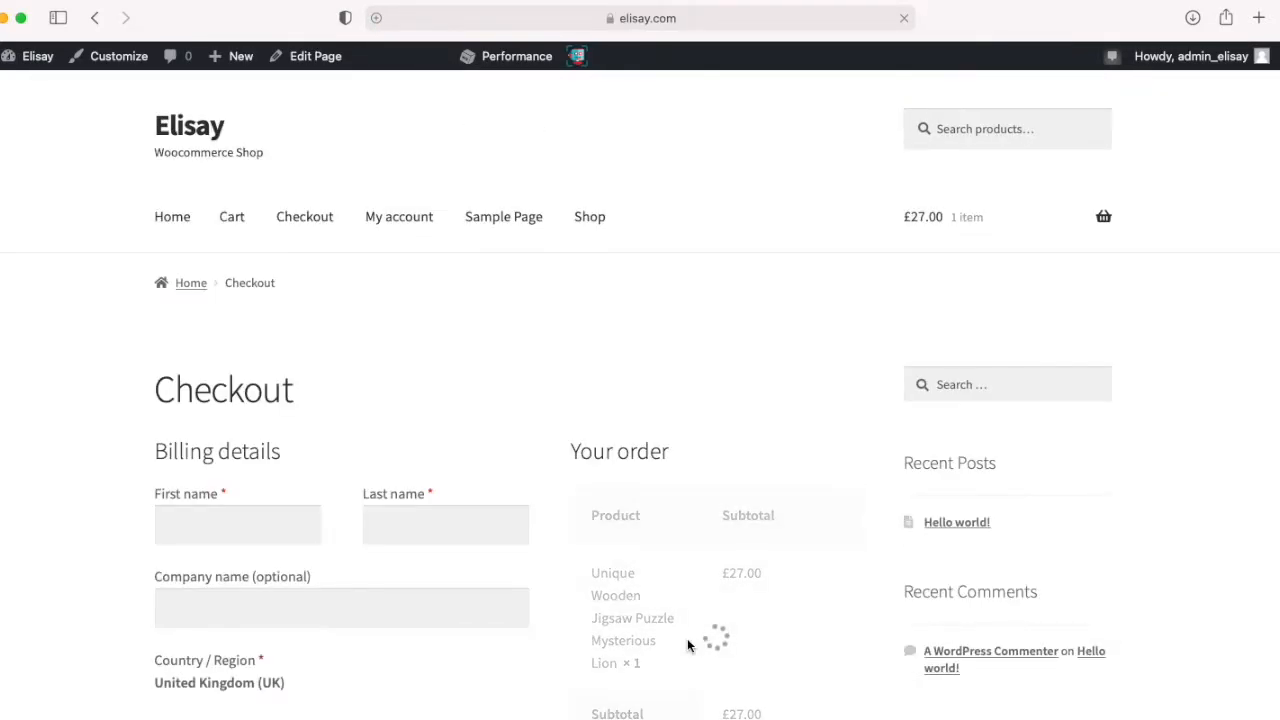
{"action": "scroll", "coordinate": [650, 575], "scroll_direction": "down", "scroll_amount": 2}
{"action": "scroll", "coordinate": [650, 555], "scroll_direction": "down", "scroll_amount": 4}
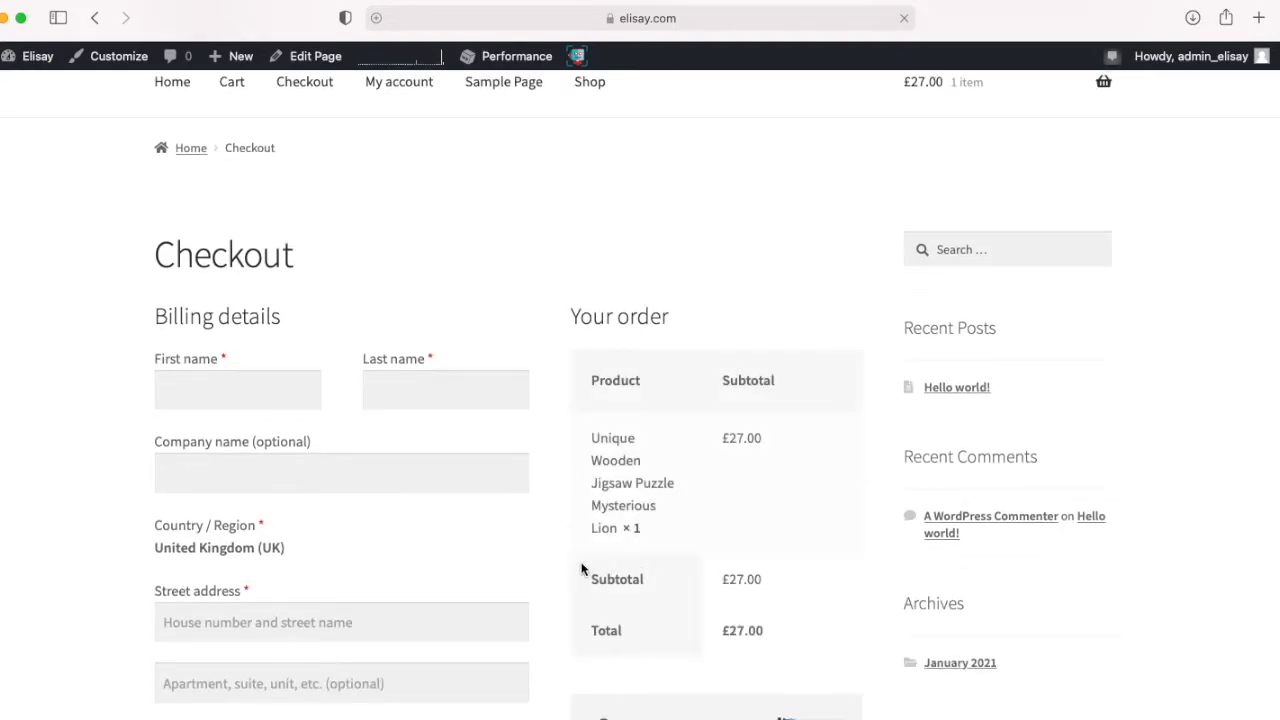
{"action": "scroll", "coordinate": [561, 572], "scroll_direction": "down", "scroll_amount": 3}
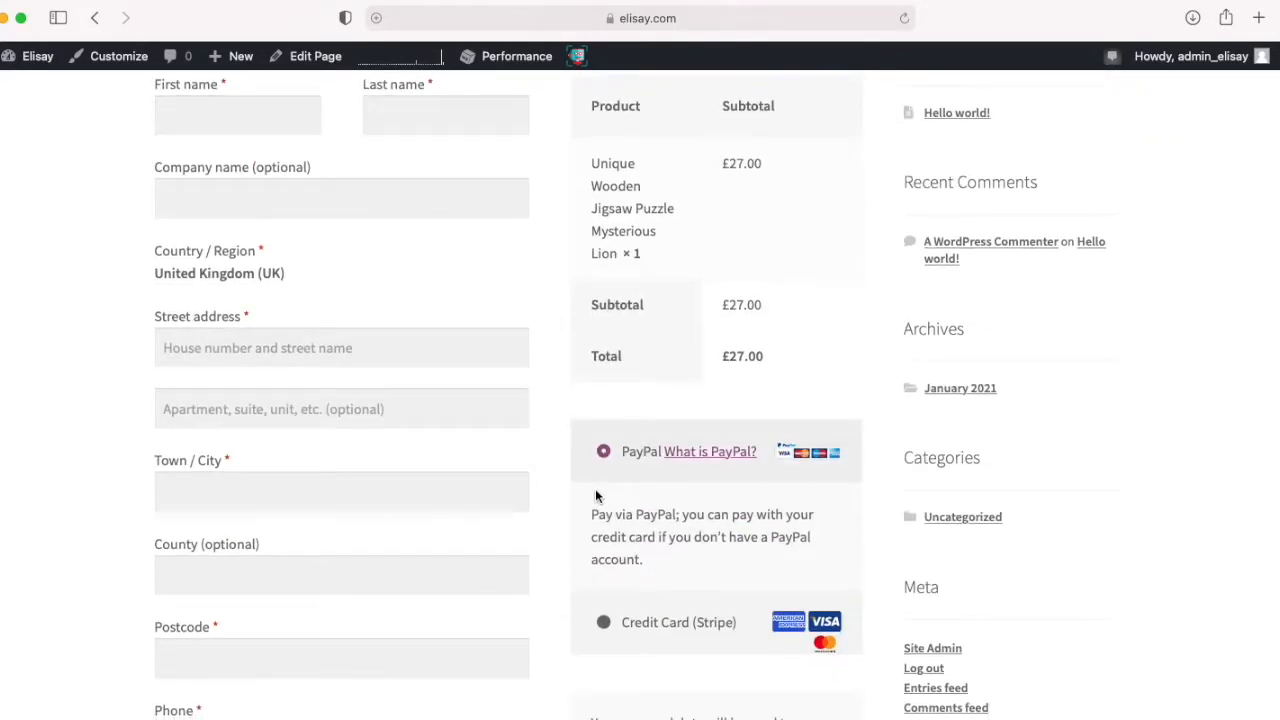
{"action": "scroll", "coordinate": [618, 505], "scroll_direction": "down", "scroll_amount": 8}
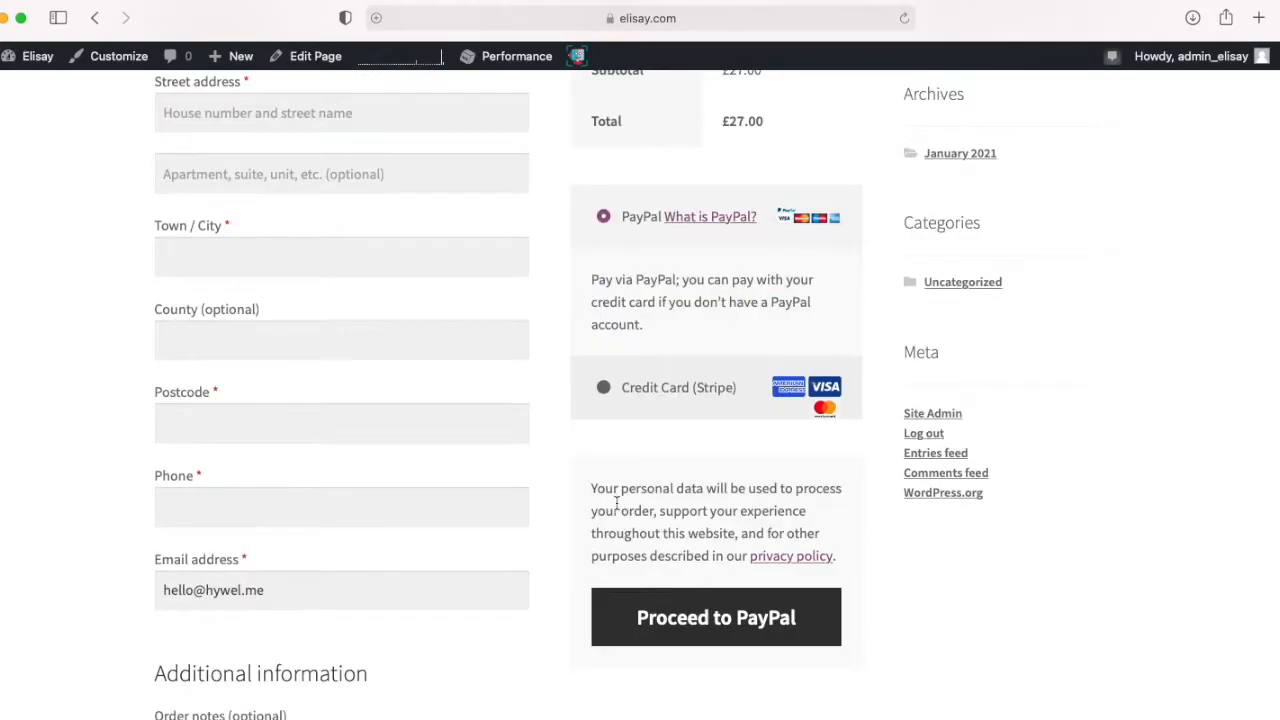
{"action": "scroll", "coordinate": [619, 510], "scroll_direction": "up", "scroll_amount": 9}
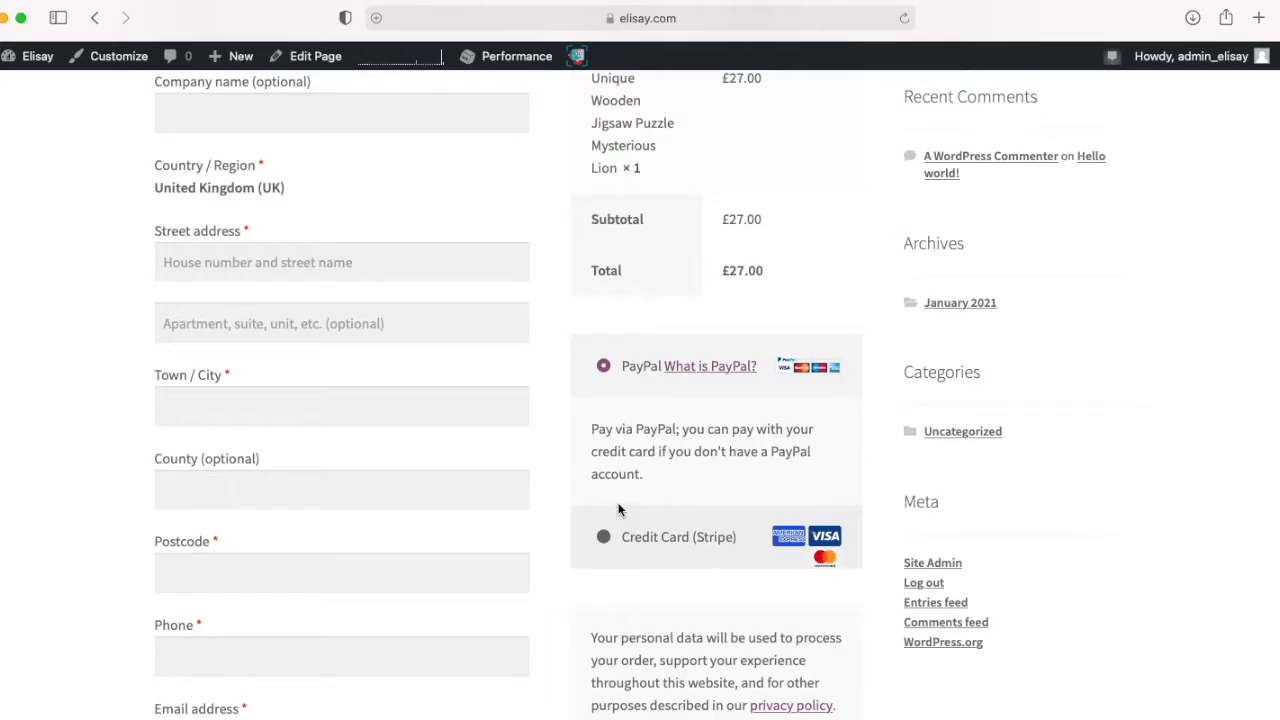
{"action": "scroll", "coordinate": [619, 510], "scroll_direction": "down", "scroll_amount": 5}
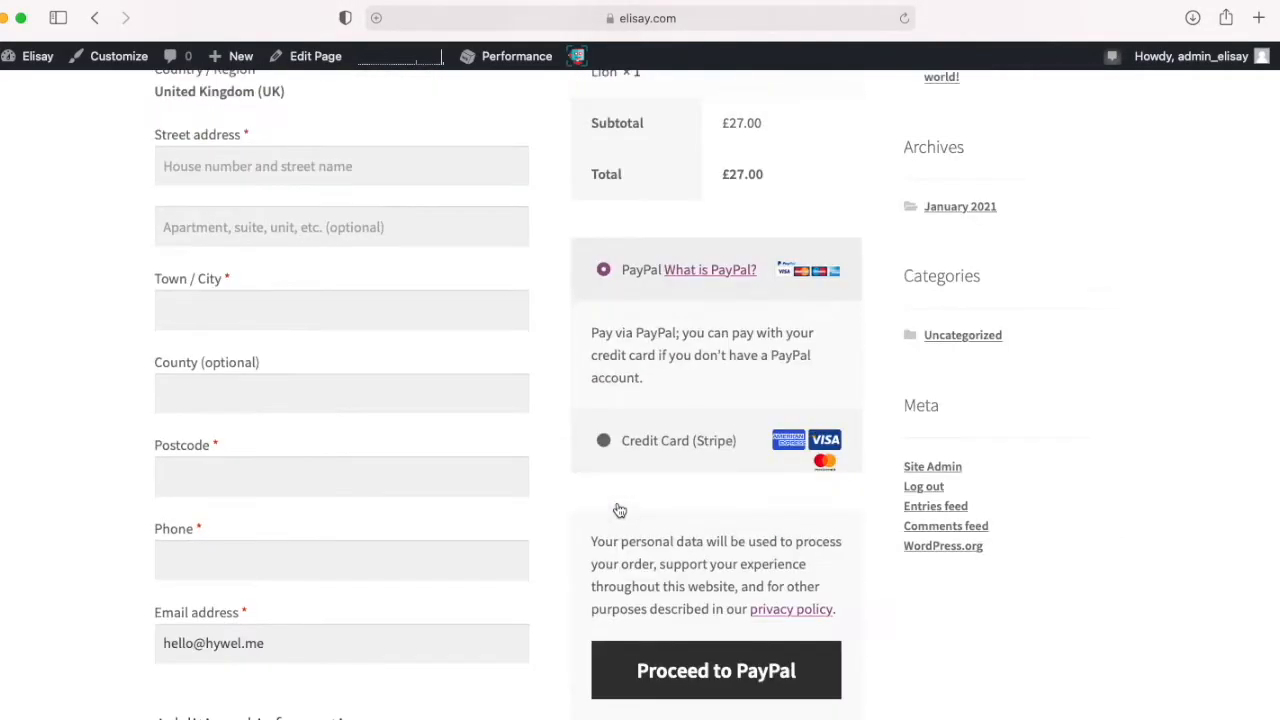
{"action": "left_click", "coordinate": [603, 443]}
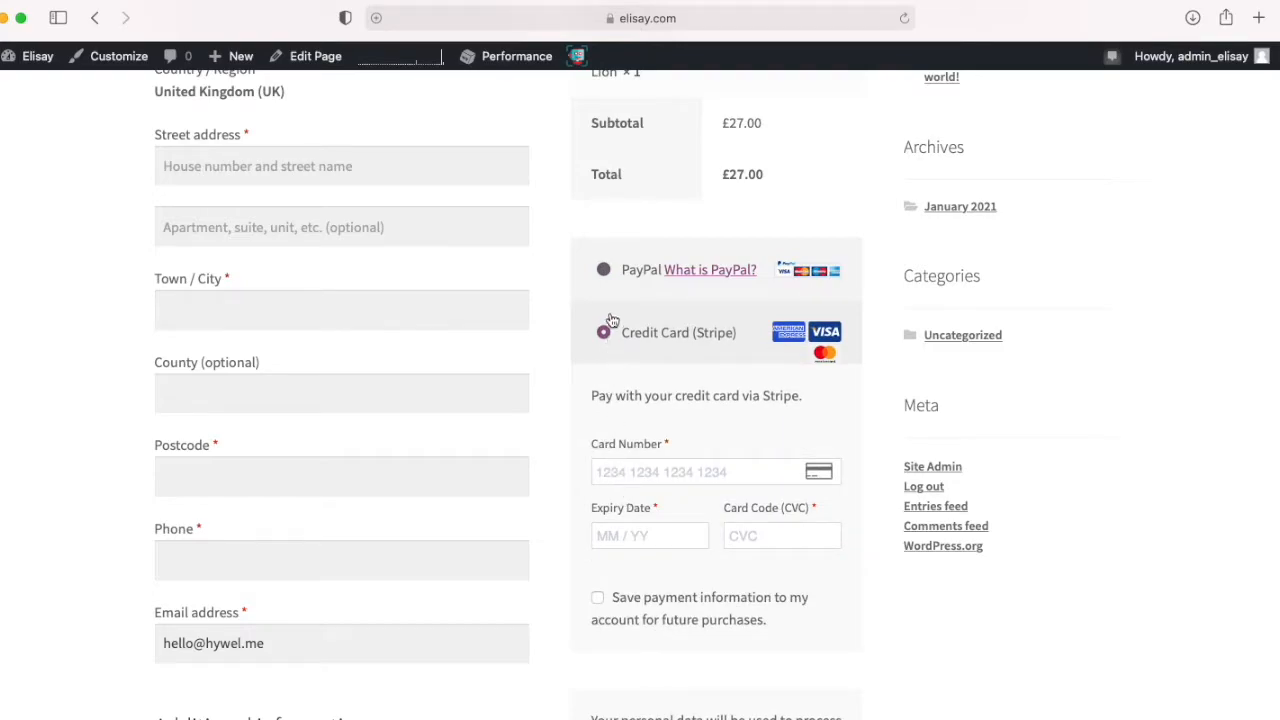
{"action": "scroll", "coordinate": [605, 276], "scroll_direction": "down", "scroll_amount": 8}
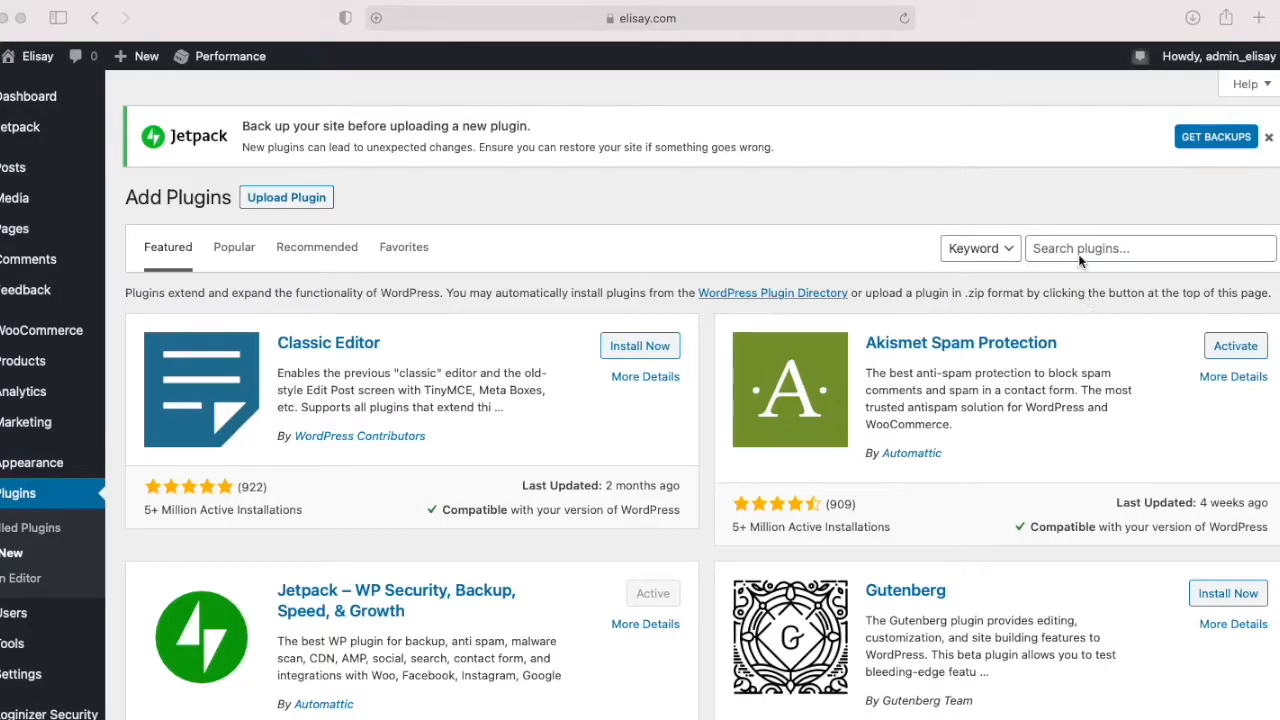
Step: Search the plugin directory for "cart flows"
{"action": "left_click", "coordinate": [1075, 249]}
{"action": "type", "text": "cartflows"}
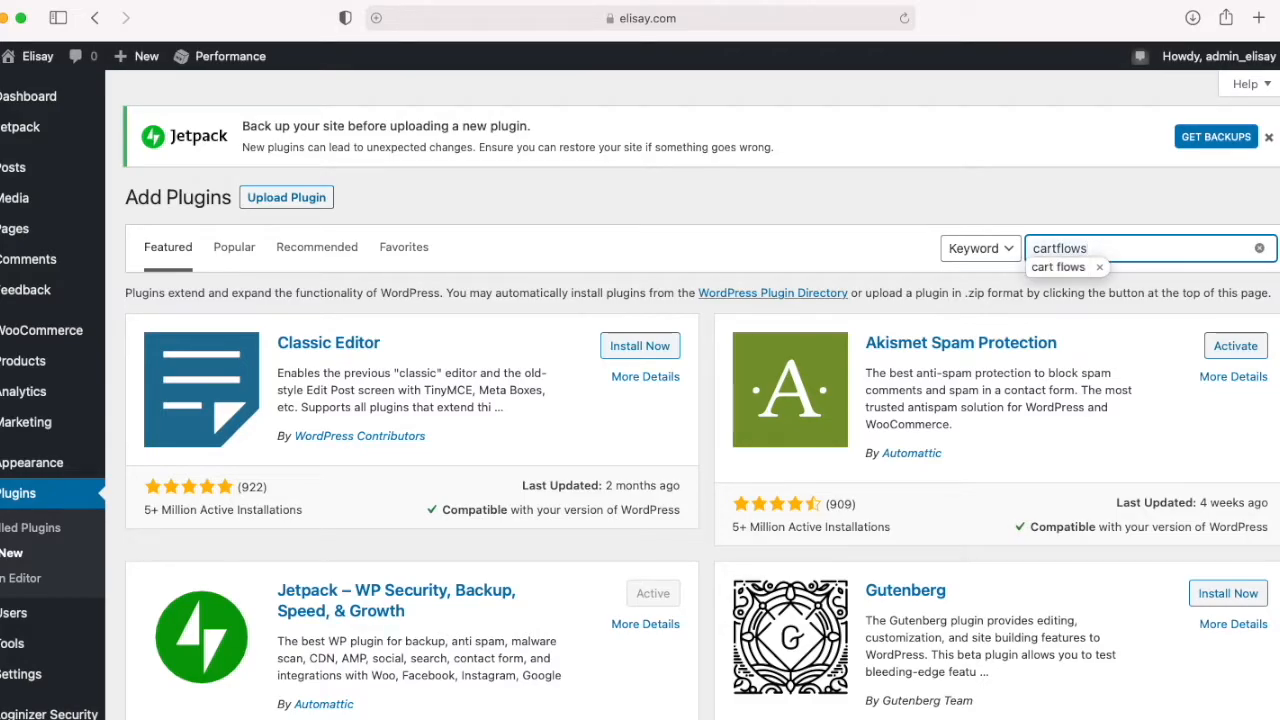
{"action": "key", "text": "Return"}
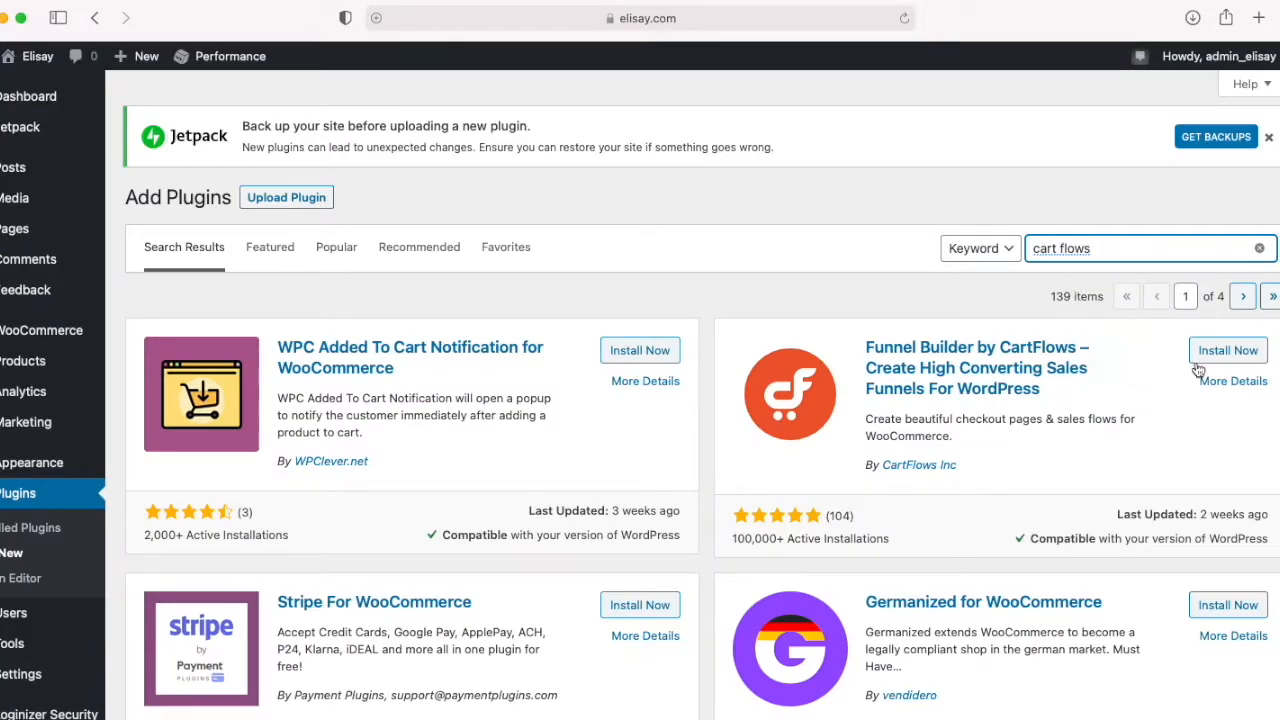
Step: Install and activate the Funnel Builder by CartFlows plugin and open its general settings
{"action": "left_click", "coordinate": [1232, 361]}
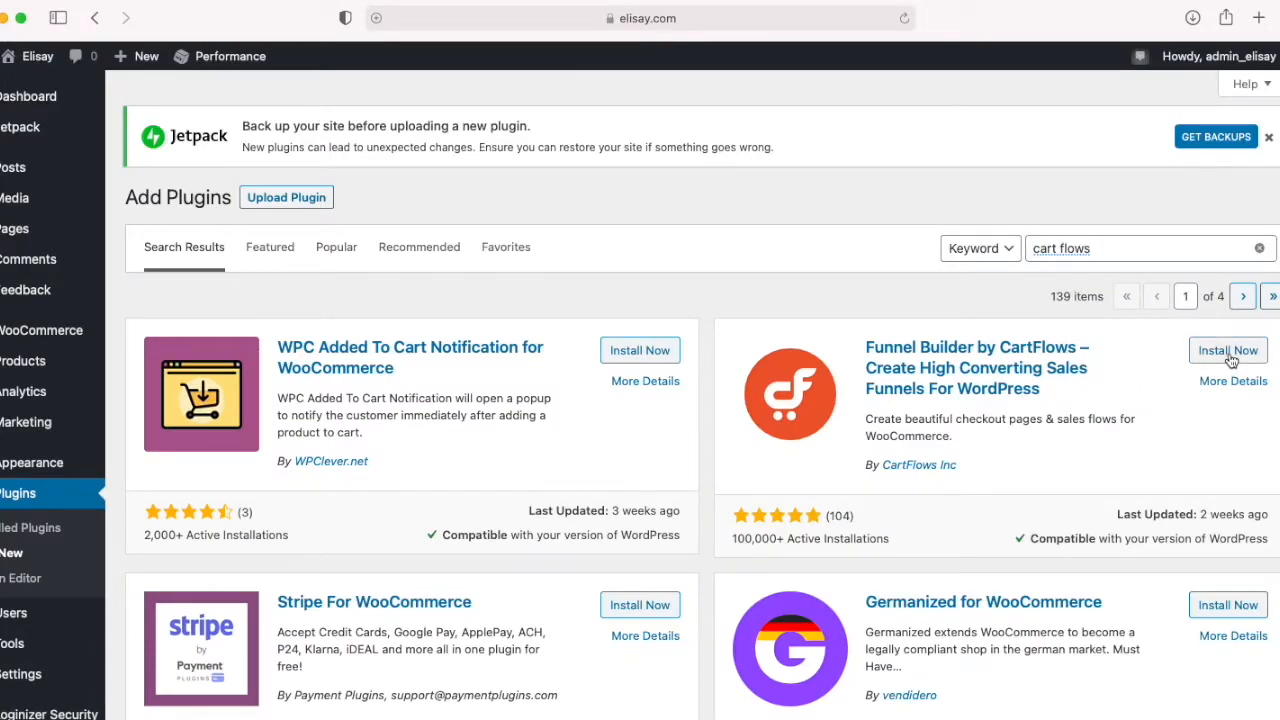
{"action": "left_click", "coordinate": [1232, 361]}
{"action": "left_click", "coordinate": [1233, 358]}
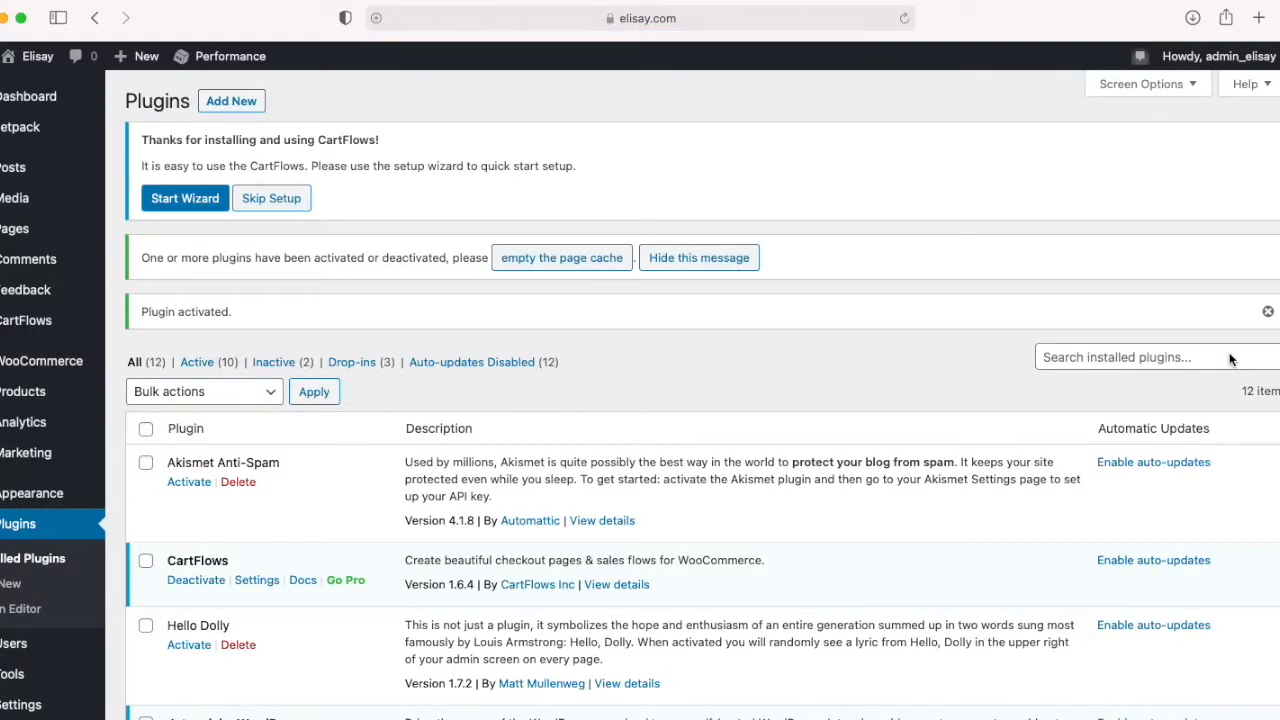
{"action": "left_click", "coordinate": [256, 580]}
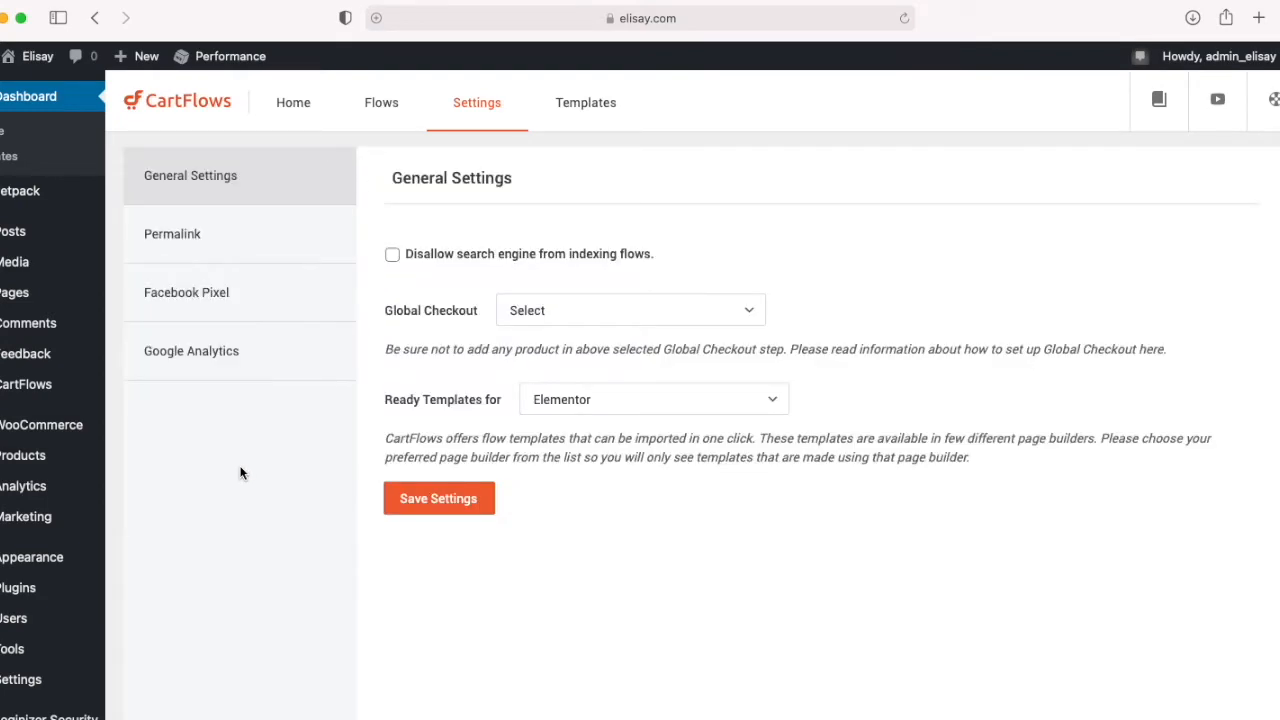
Step: Activate Elementor from the CartFlows flow templates page and open the Inline Checkout template
{"action": "left_click", "coordinate": [585, 112]}
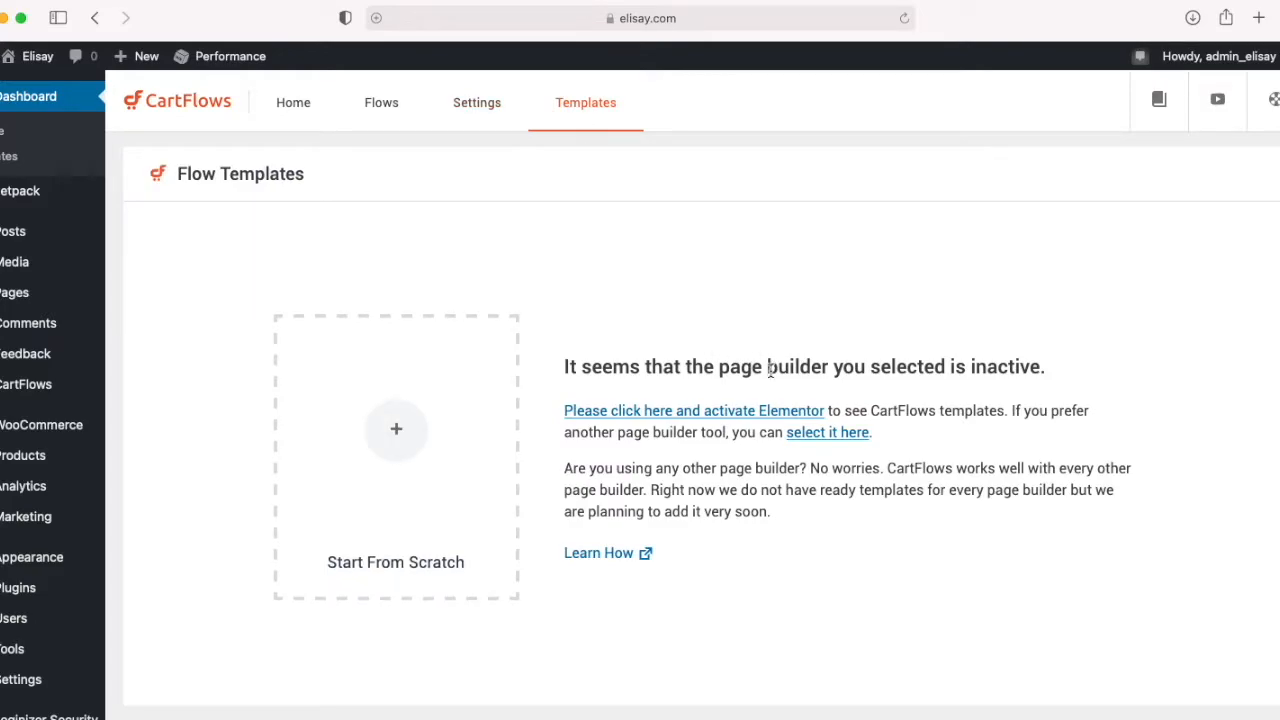
{"action": "left_click", "coordinate": [757, 408]}
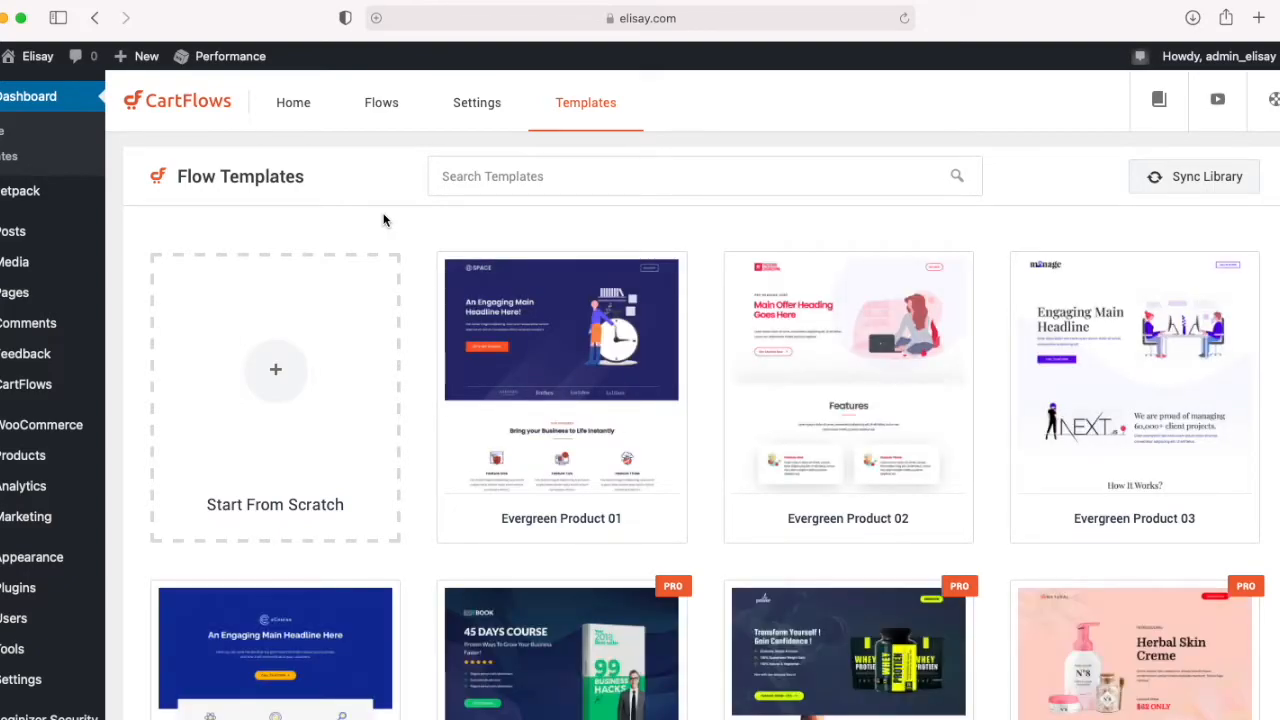
{"action": "scroll", "coordinate": [468, 362], "scroll_direction": "down", "scroll_amount": 4}
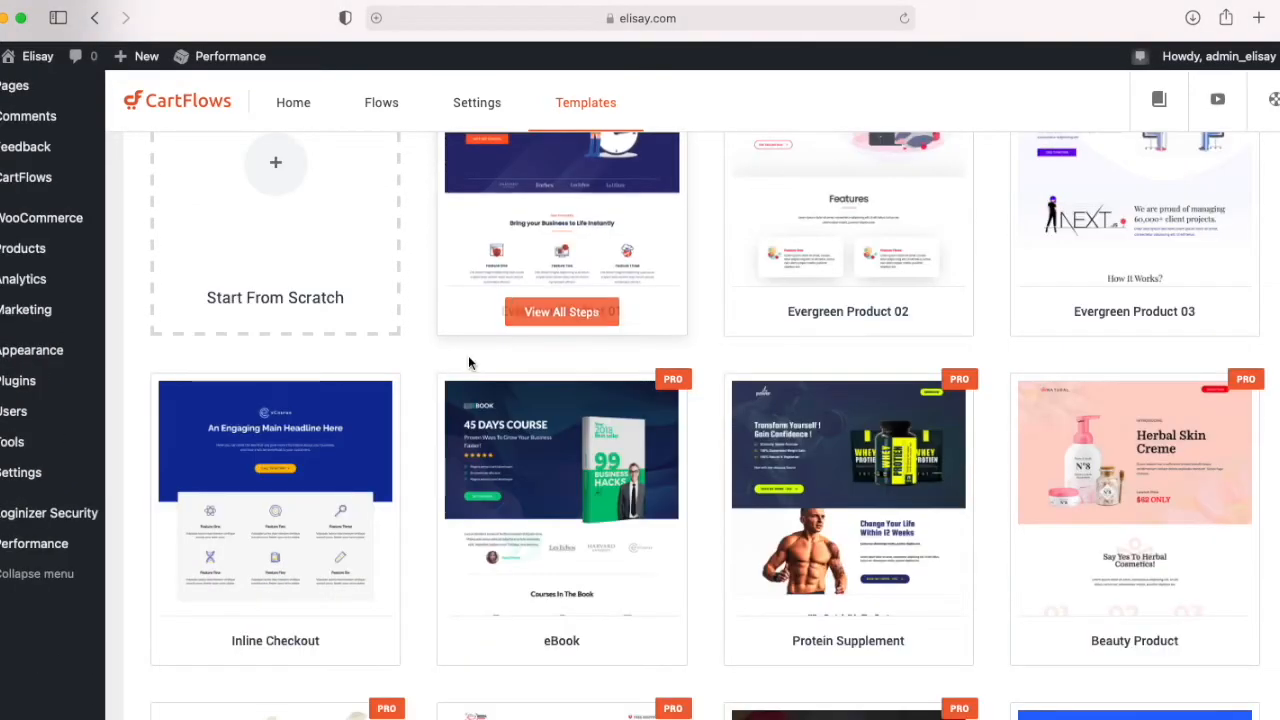
{"action": "scroll", "coordinate": [468, 358], "scroll_direction": "down", "scroll_amount": 1}
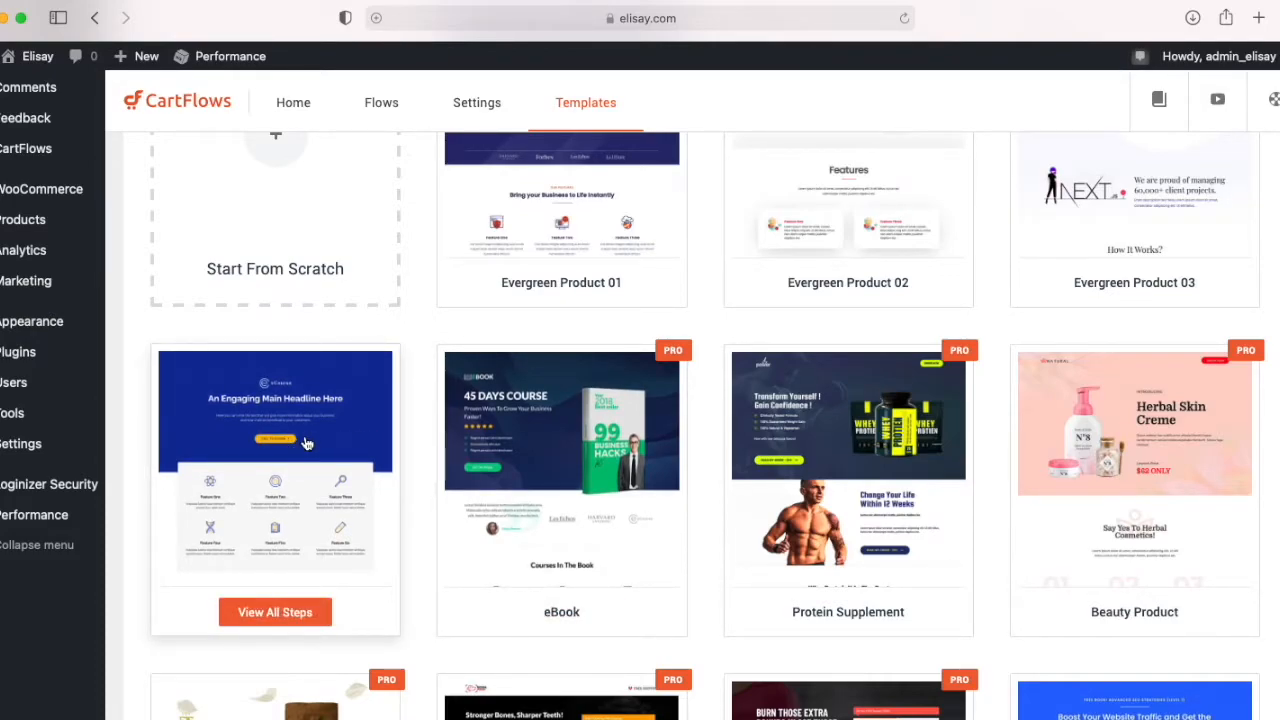
{"action": "left_click", "coordinate": [274, 524]}
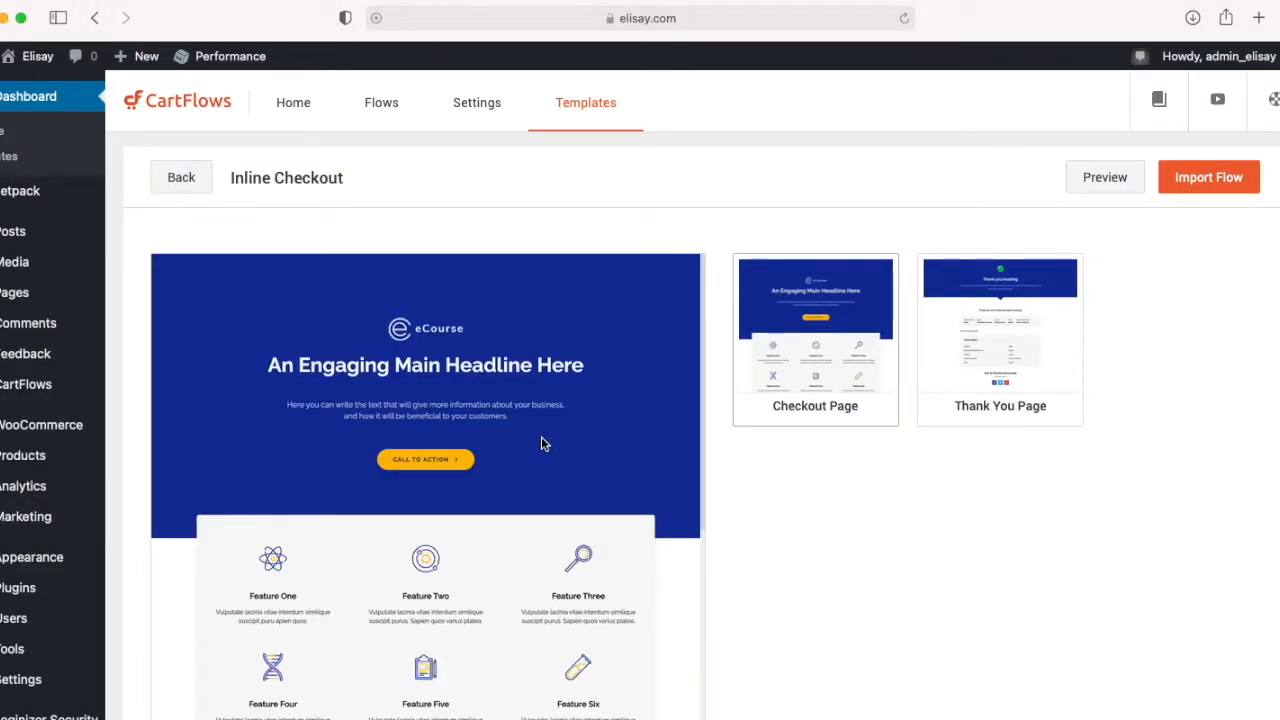
Step: Examine the Inline Checkout template's Thank You Page and Checkout Page layouts
{"action": "left_click", "coordinate": [979, 334]}
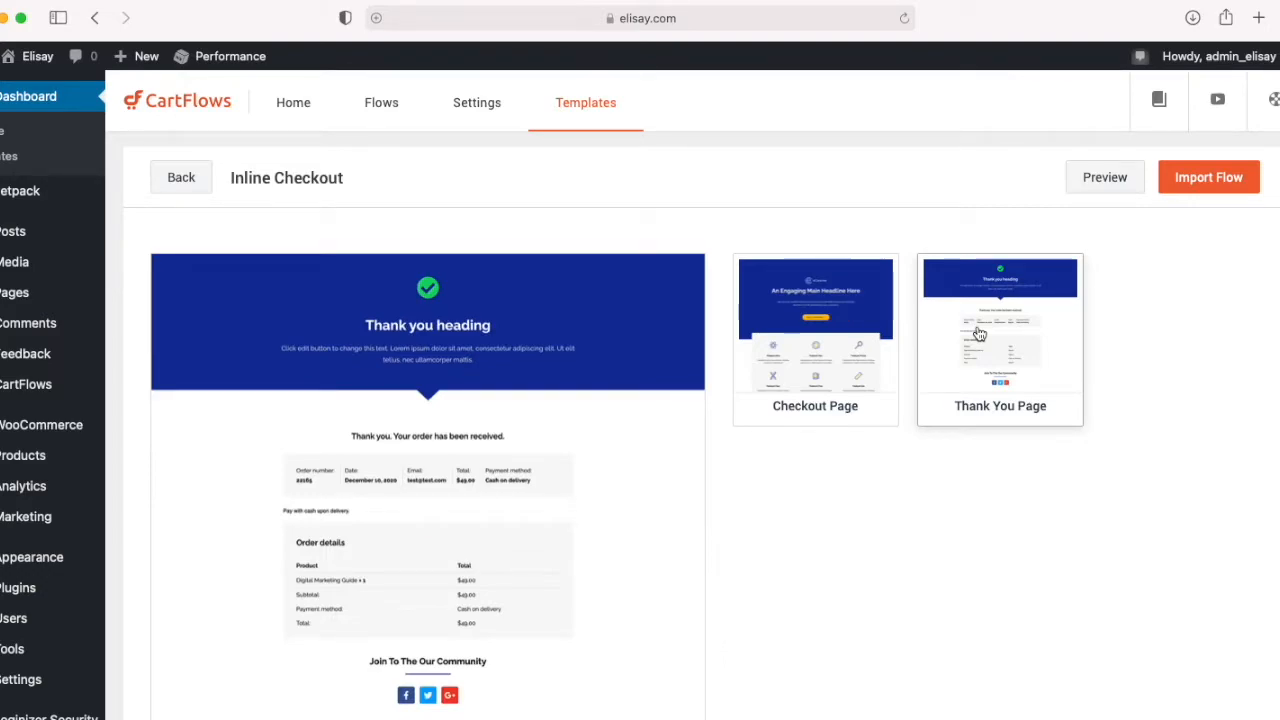
{"action": "left_click", "coordinate": [806, 336]}
{"action": "scroll", "coordinate": [583, 422], "scroll_direction": "down", "scroll_amount": 2}
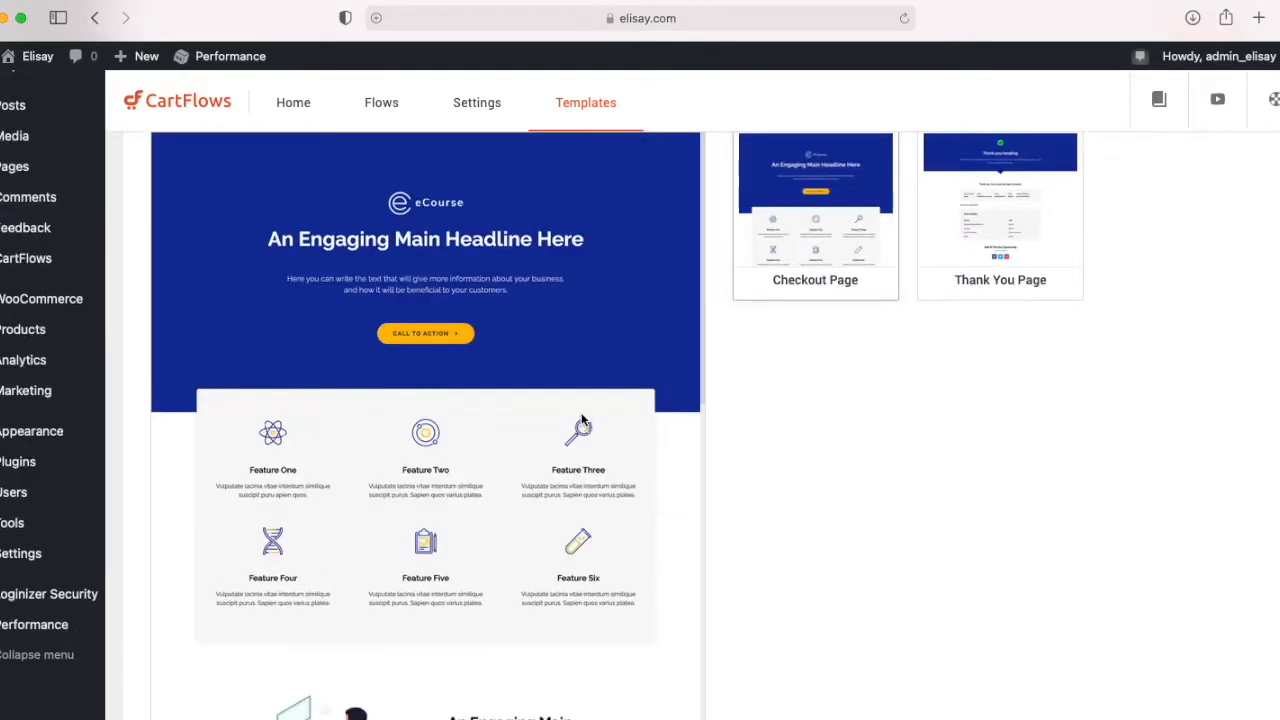
{"action": "scroll", "coordinate": [583, 422], "scroll_direction": "down", "scroll_amount": 10}
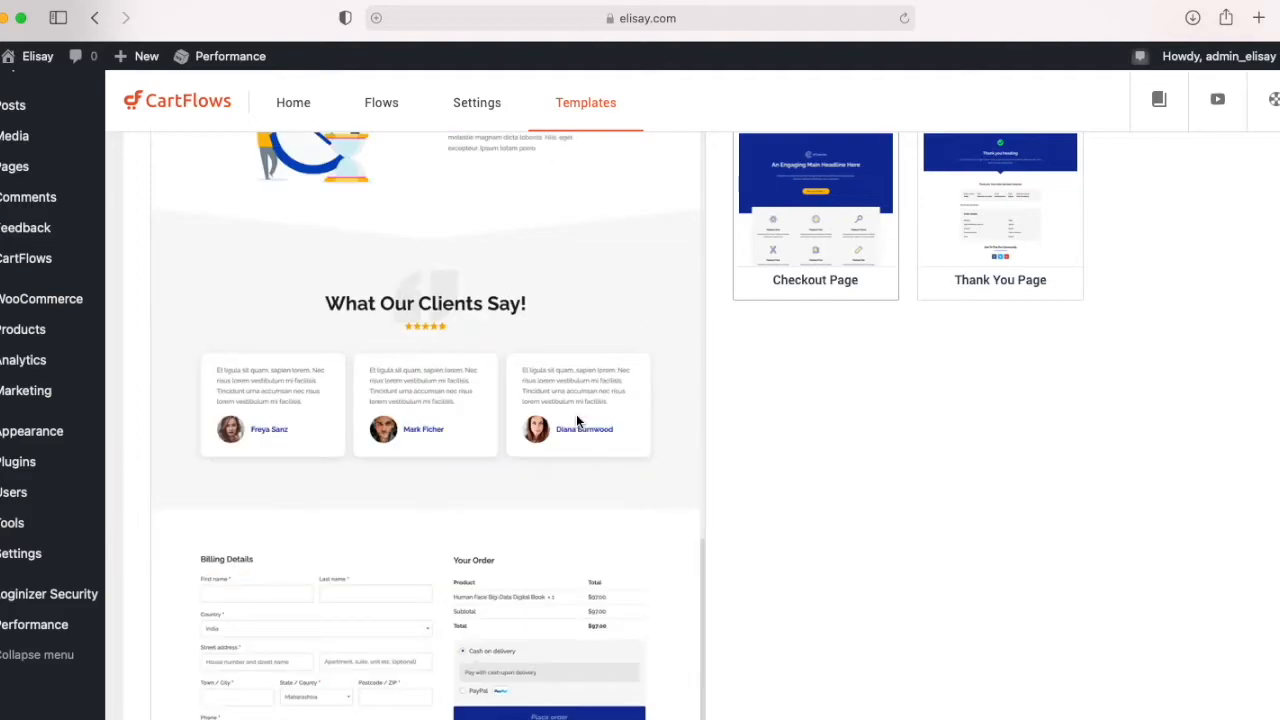
{"action": "scroll", "coordinate": [576, 414], "scroll_direction": "down", "scroll_amount": 3}
{"action": "scroll", "coordinate": [490, 390], "scroll_direction": "up", "scroll_amount": 5}
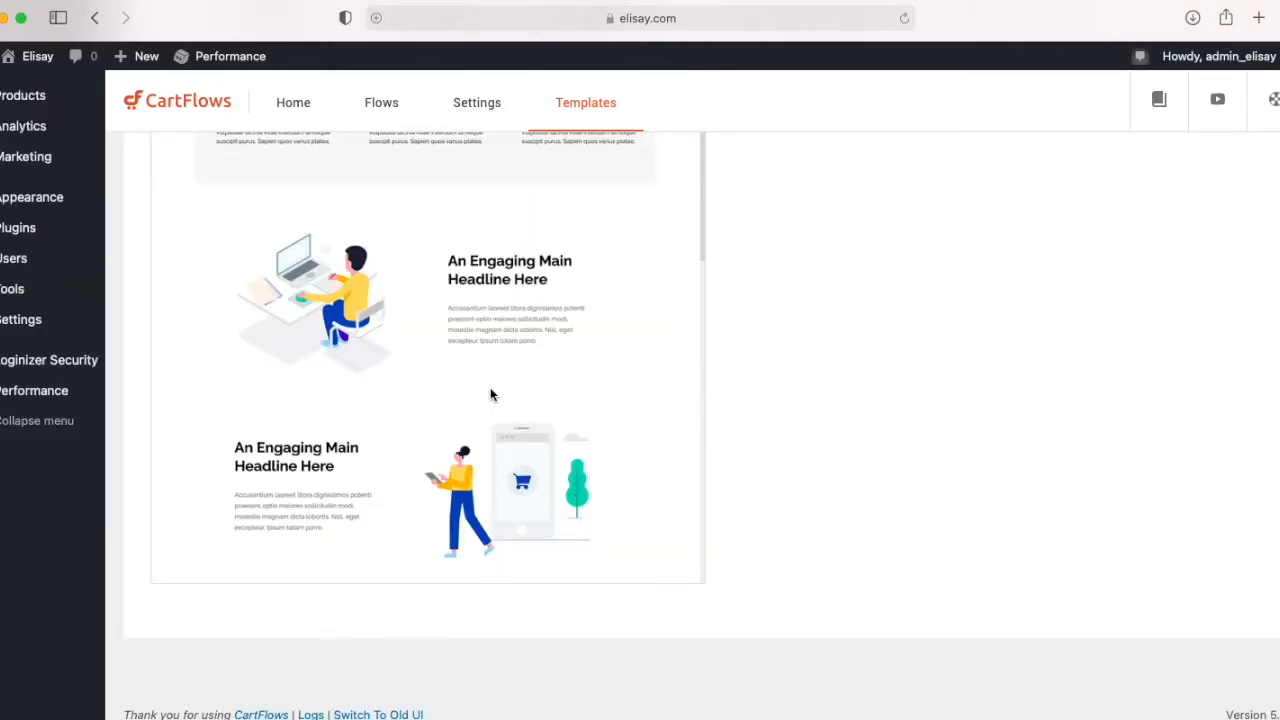
{"action": "scroll", "coordinate": [490, 394], "scroll_direction": "up", "scroll_amount": 6}
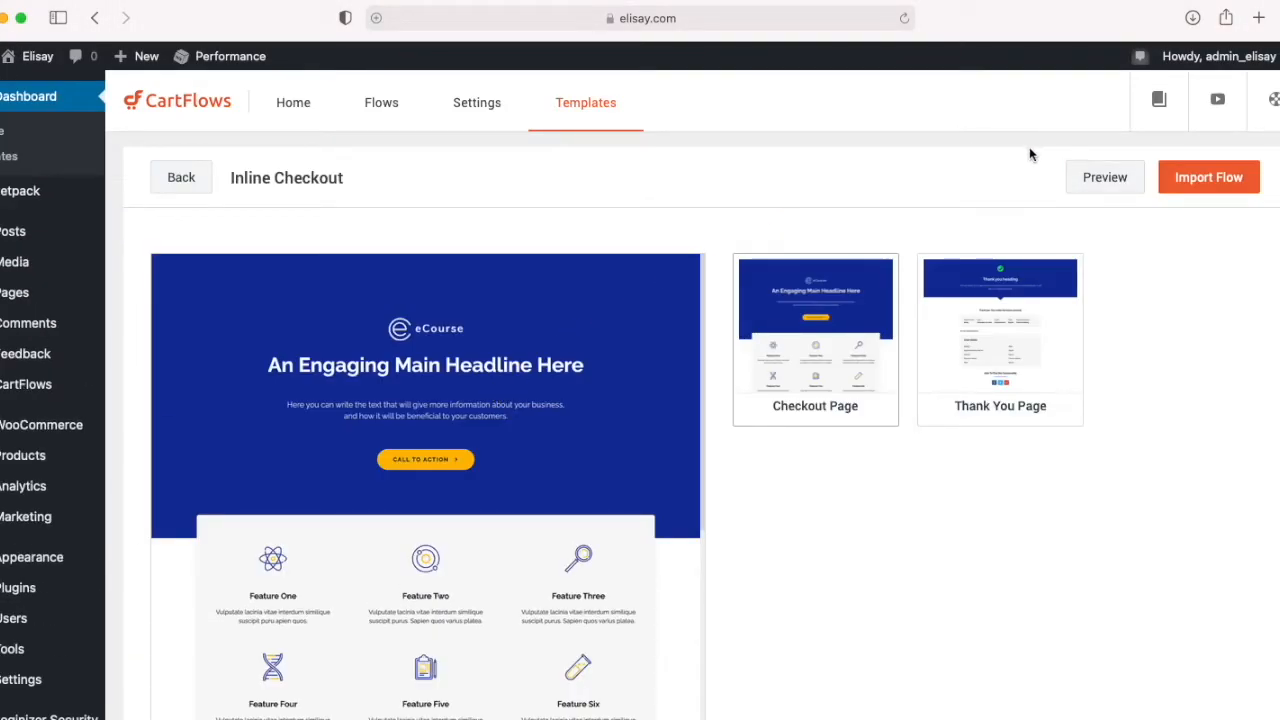
Step: Import the Inline Checkout template as a flow named mysterious-lion
{"action": "left_click", "coordinate": [1206, 185]}
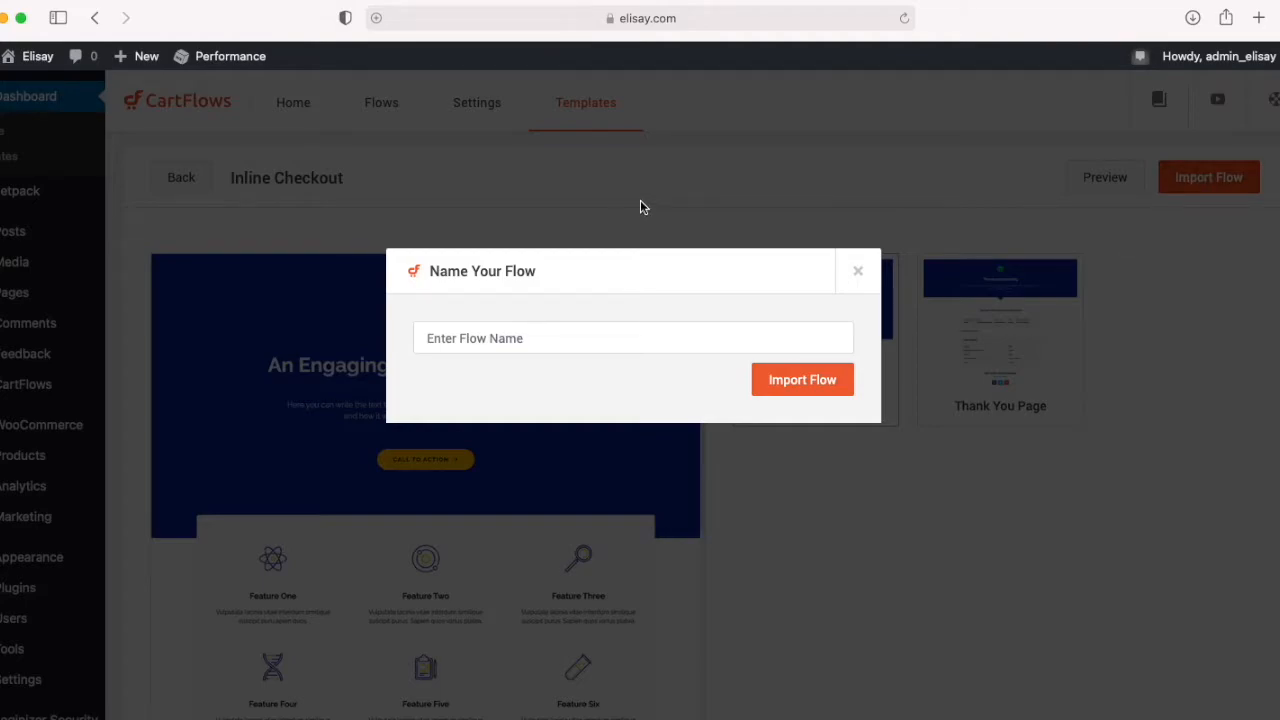
{"action": "left_click", "coordinate": [523, 330]}
{"action": "type", "text": "myste"}
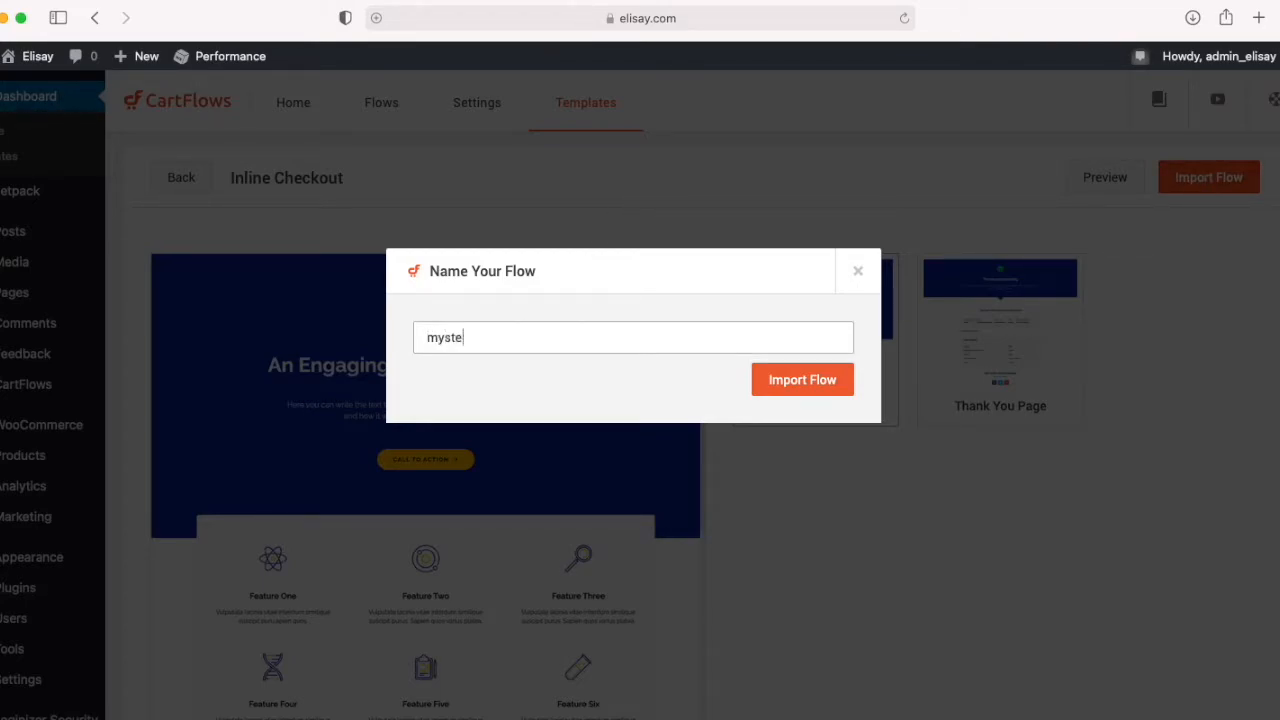
{"action": "type", "text": "rious-lion"}
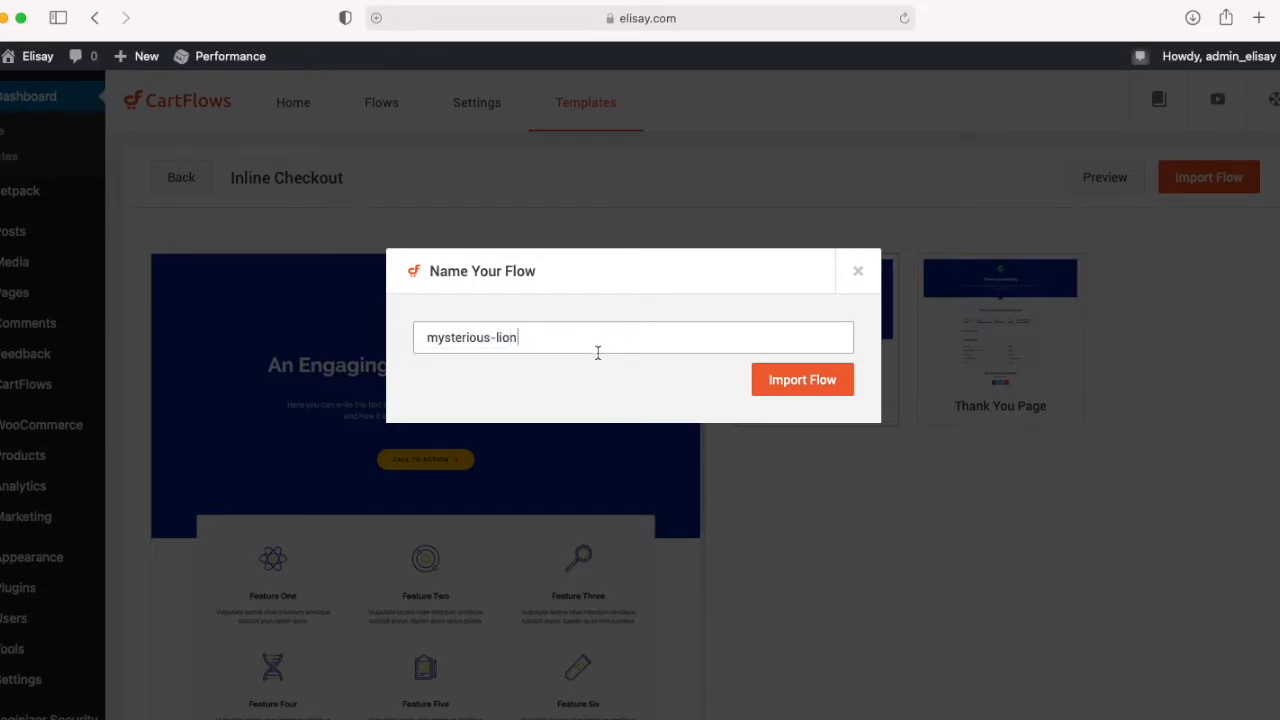
{"action": "left_click", "coordinate": [793, 385]}
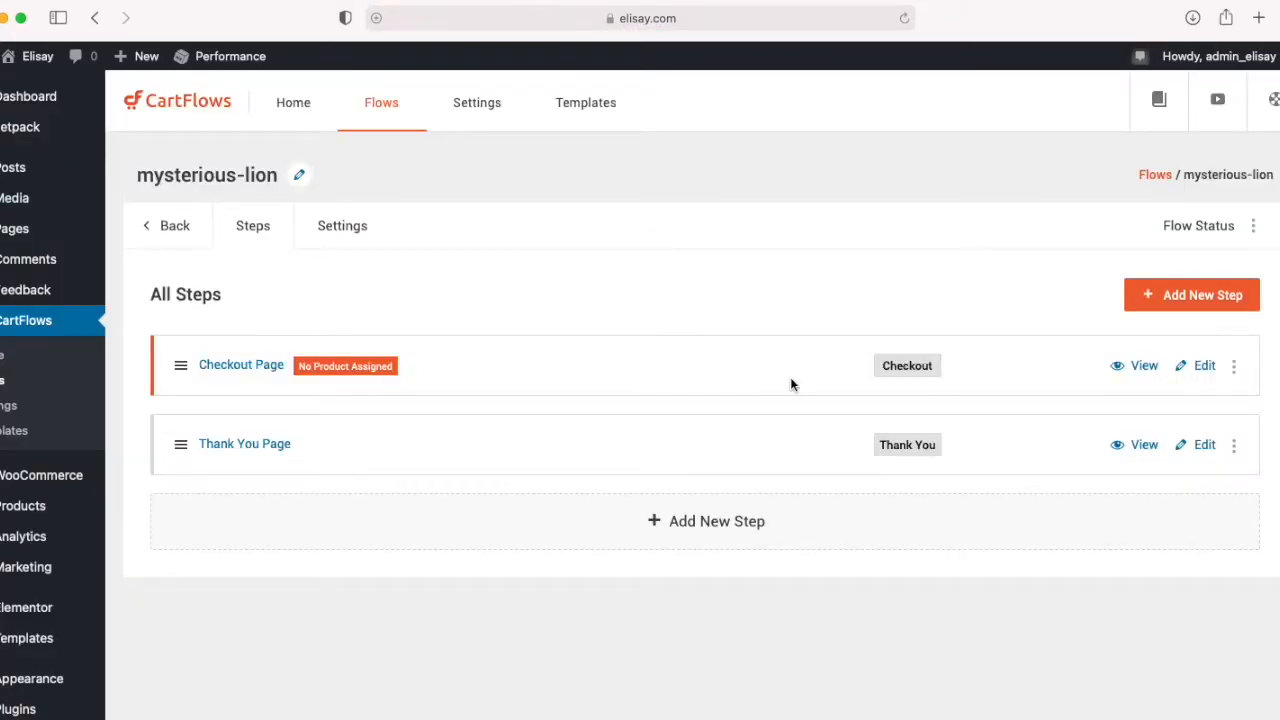
Step: Open the Checkout Page step of the mysterious-lion flow for editing and look over its design settings
{"action": "left_click", "coordinate": [1205, 366]}
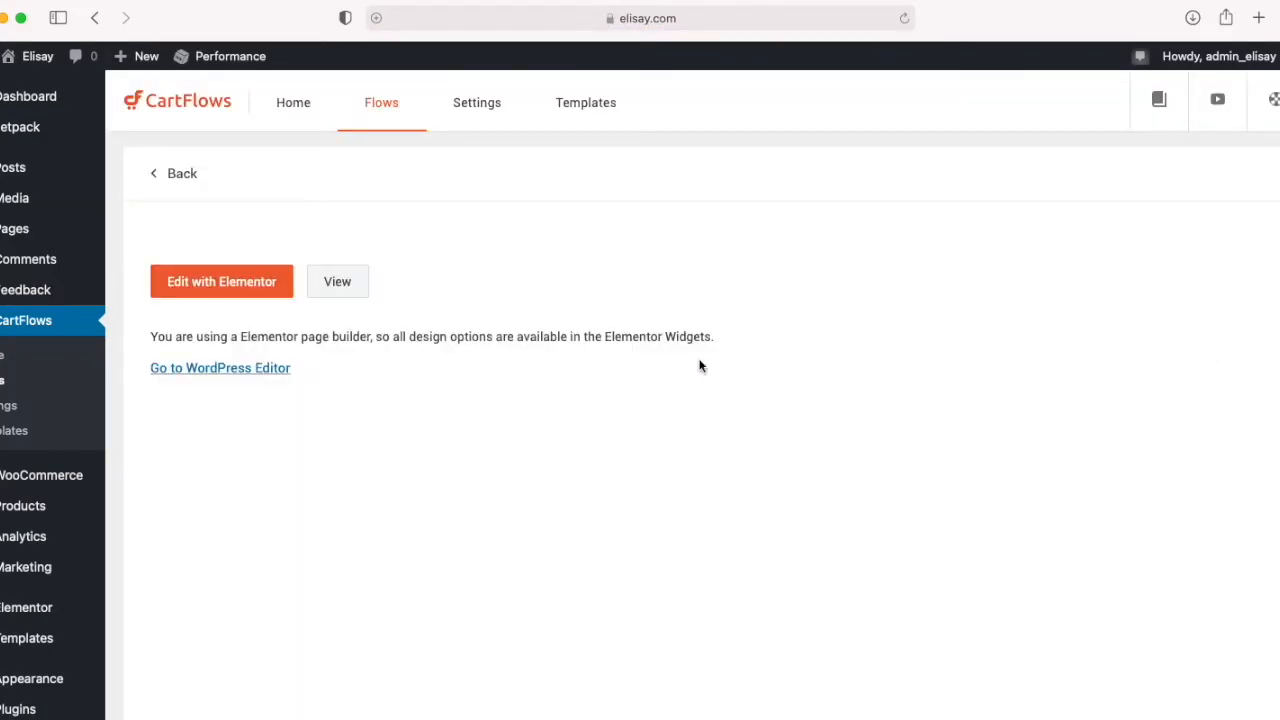
{"action": "left_click", "coordinate": [218, 287]}
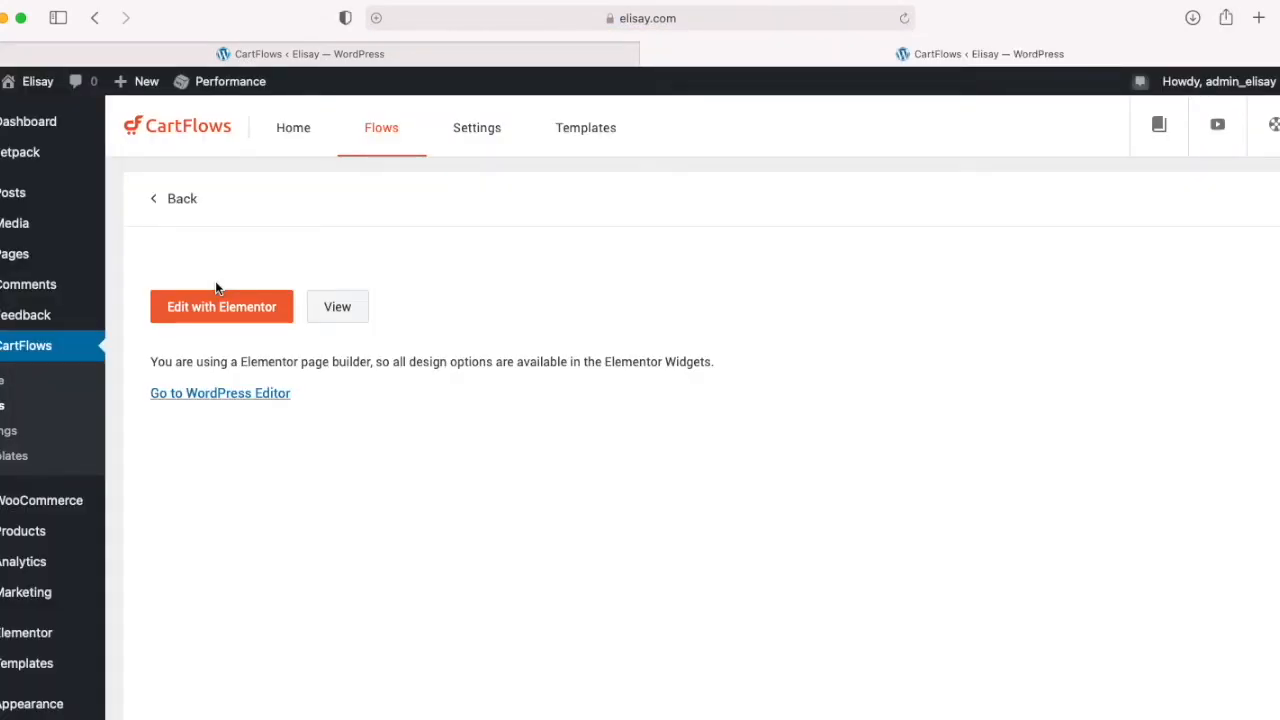
{"action": "scroll", "coordinate": [240, 340], "scroll_direction": "down", "scroll_amount": 2}
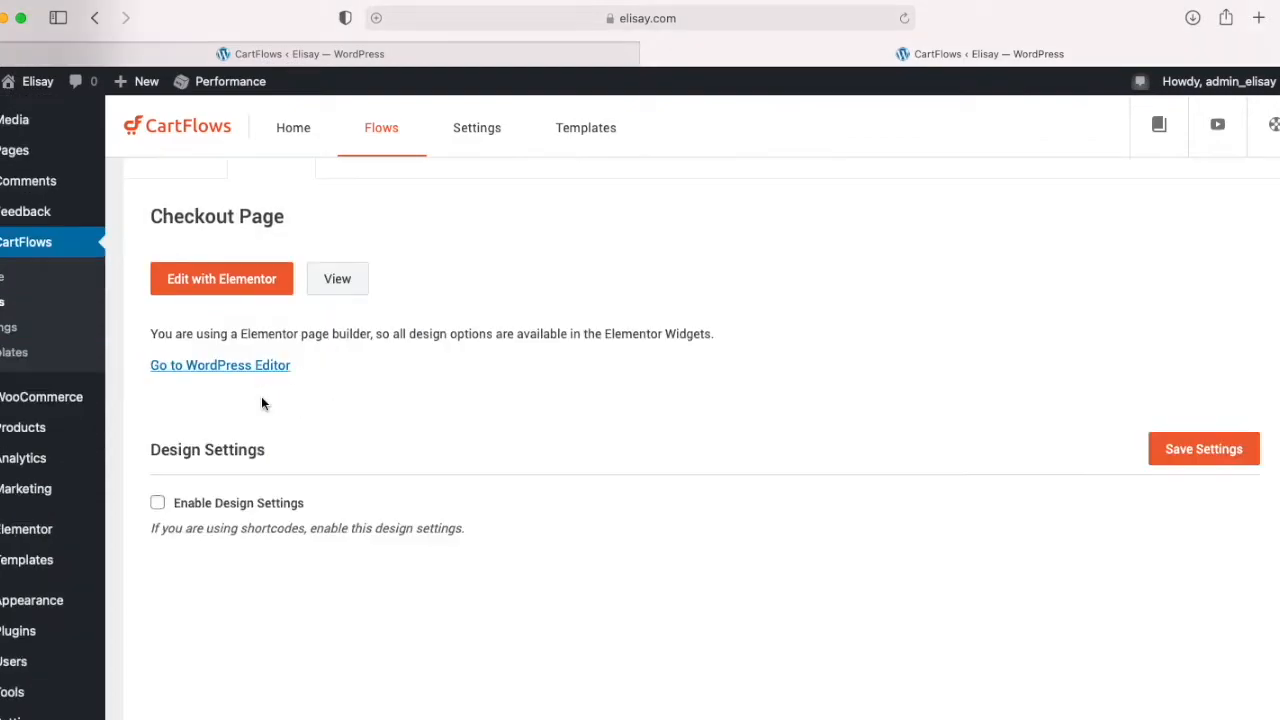
{"action": "scroll", "coordinate": [290, 435], "scroll_direction": "down", "scroll_amount": 3}
{"action": "scroll", "coordinate": [291, 434], "scroll_direction": "up", "scroll_amount": 5}
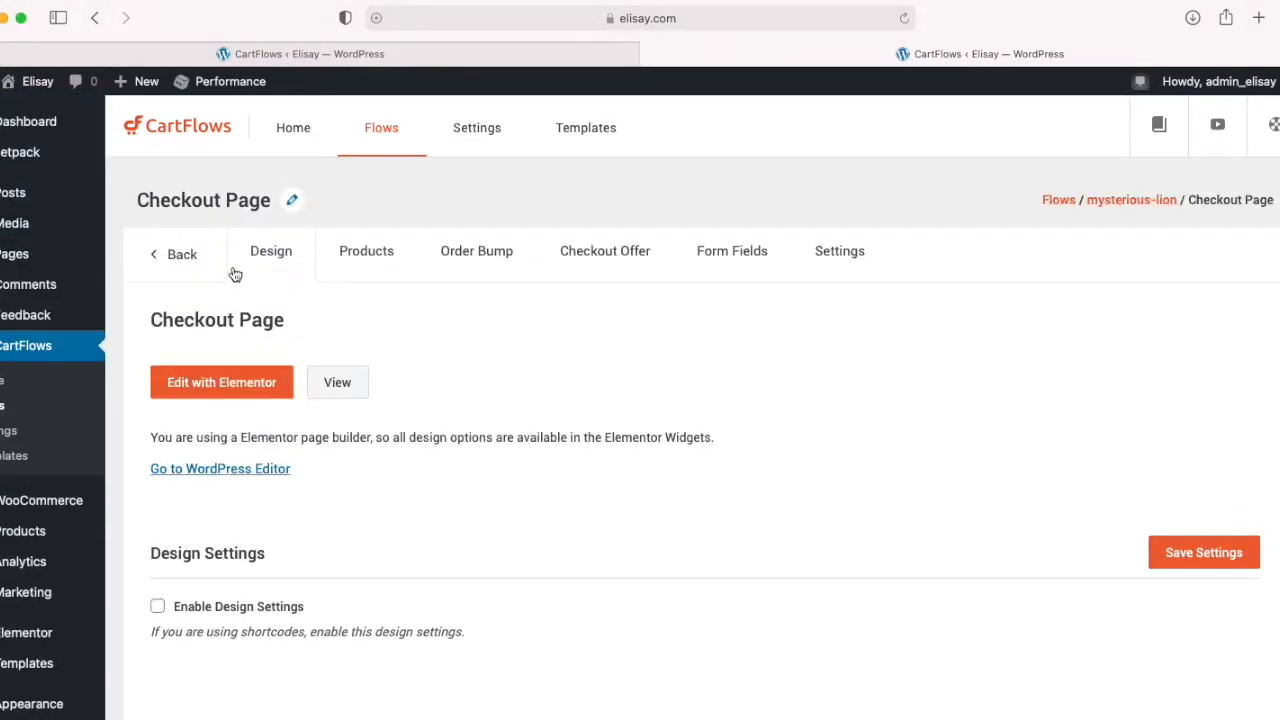
Step: Assign the product Unique Wooden Jigsaw Puzzle Mysterious Lion to the Checkout Page step
{"action": "left_click", "coordinate": [370, 258]}
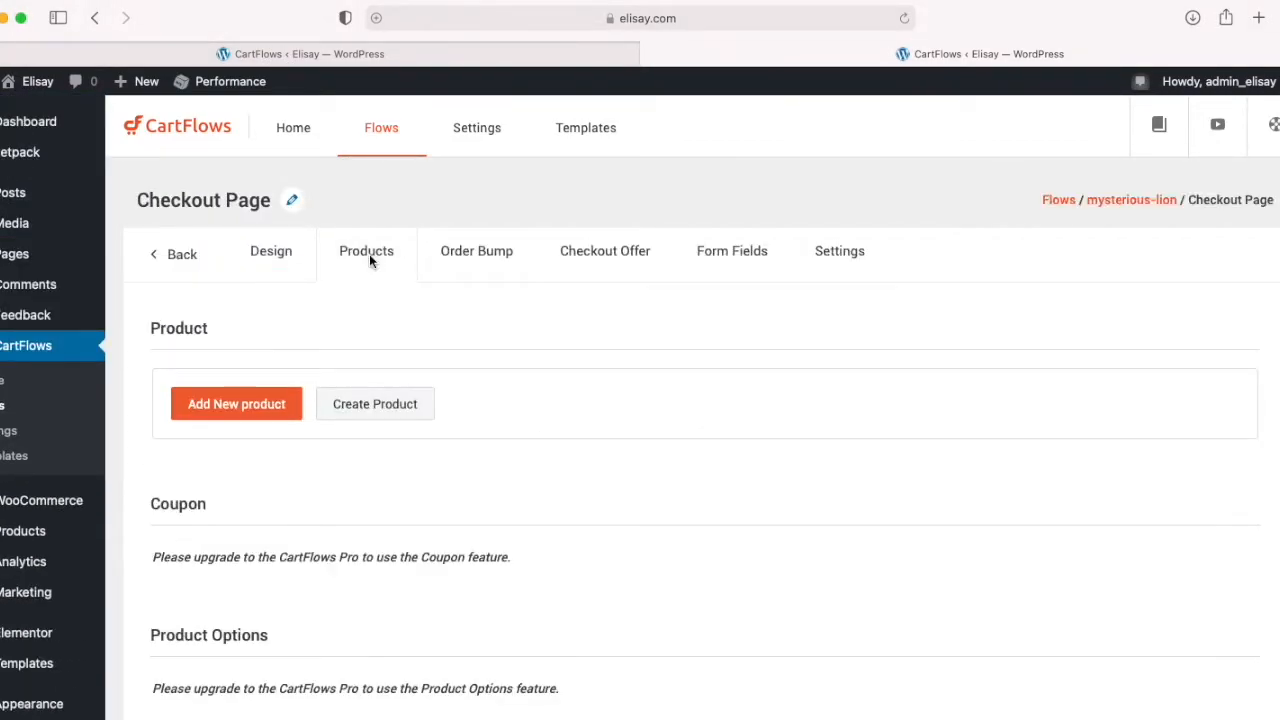
{"action": "left_click", "coordinate": [255, 405]}
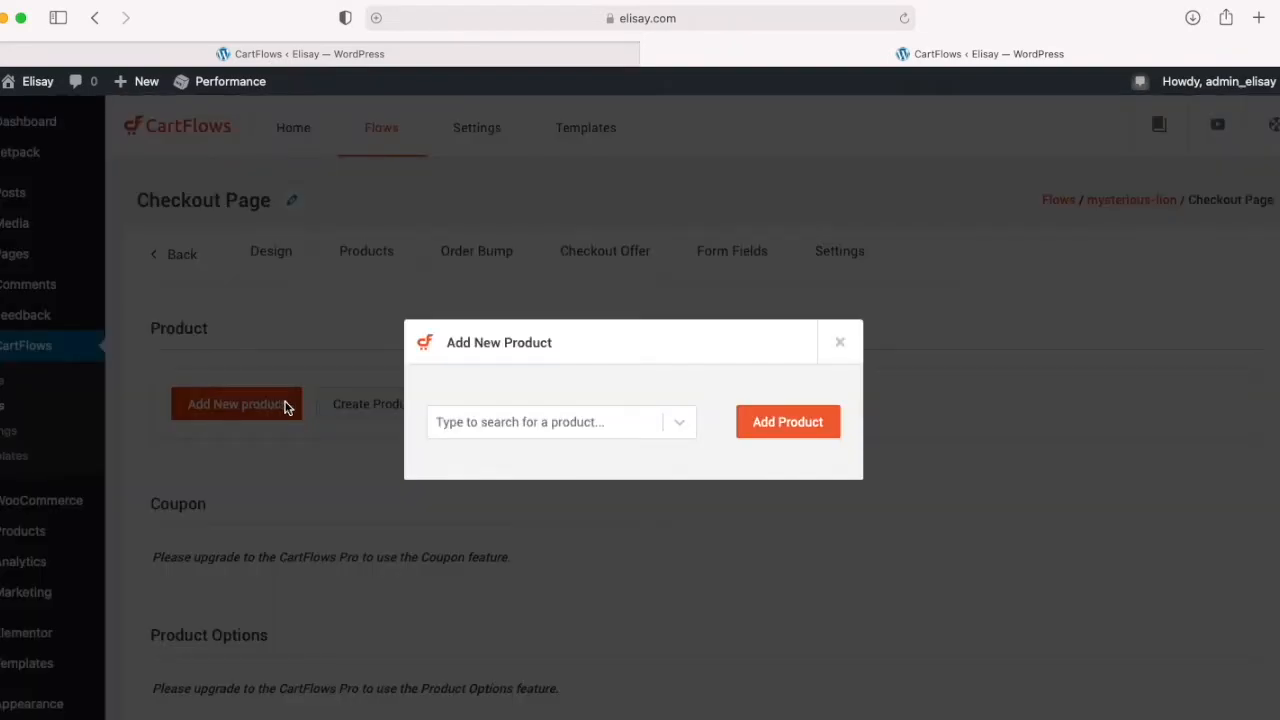
{"action": "left_click", "coordinate": [673, 426]}
{"action": "left_click", "coordinate": [586, 424]}
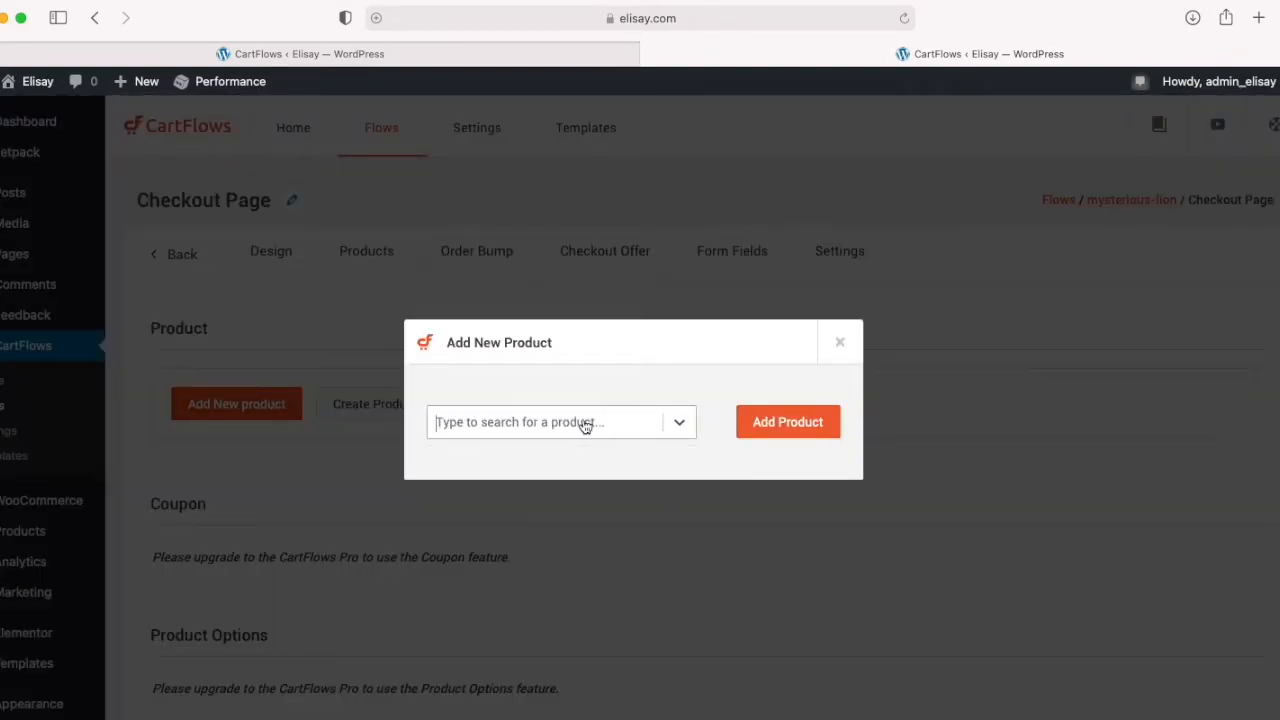
{"action": "left_click", "coordinate": [582, 426]}
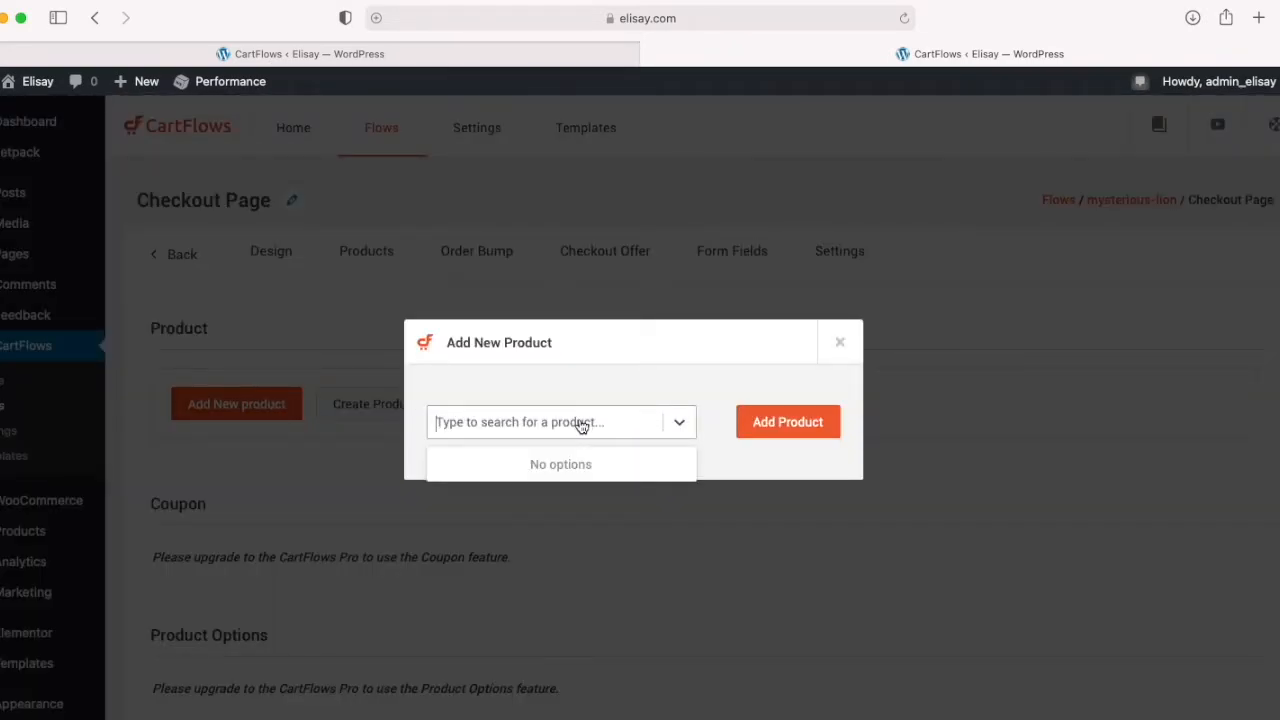
{"action": "type", "text": "mys"}
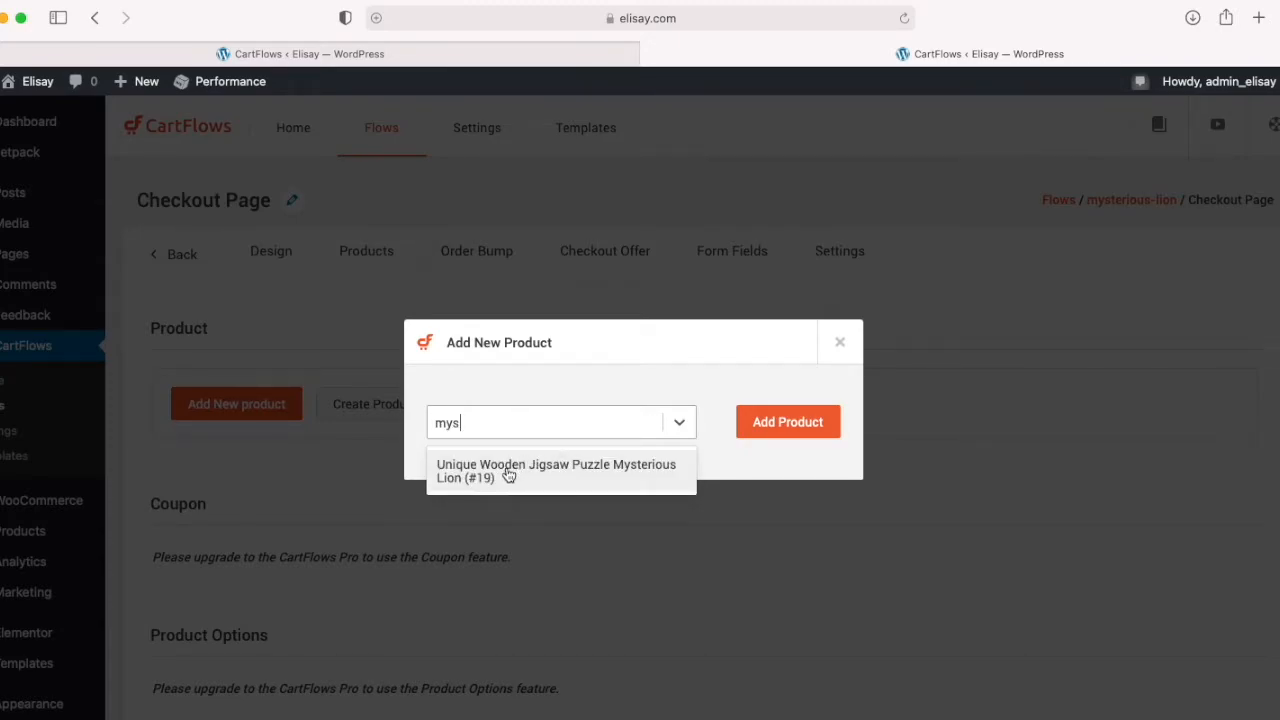
{"action": "left_click", "coordinate": [486, 478]}
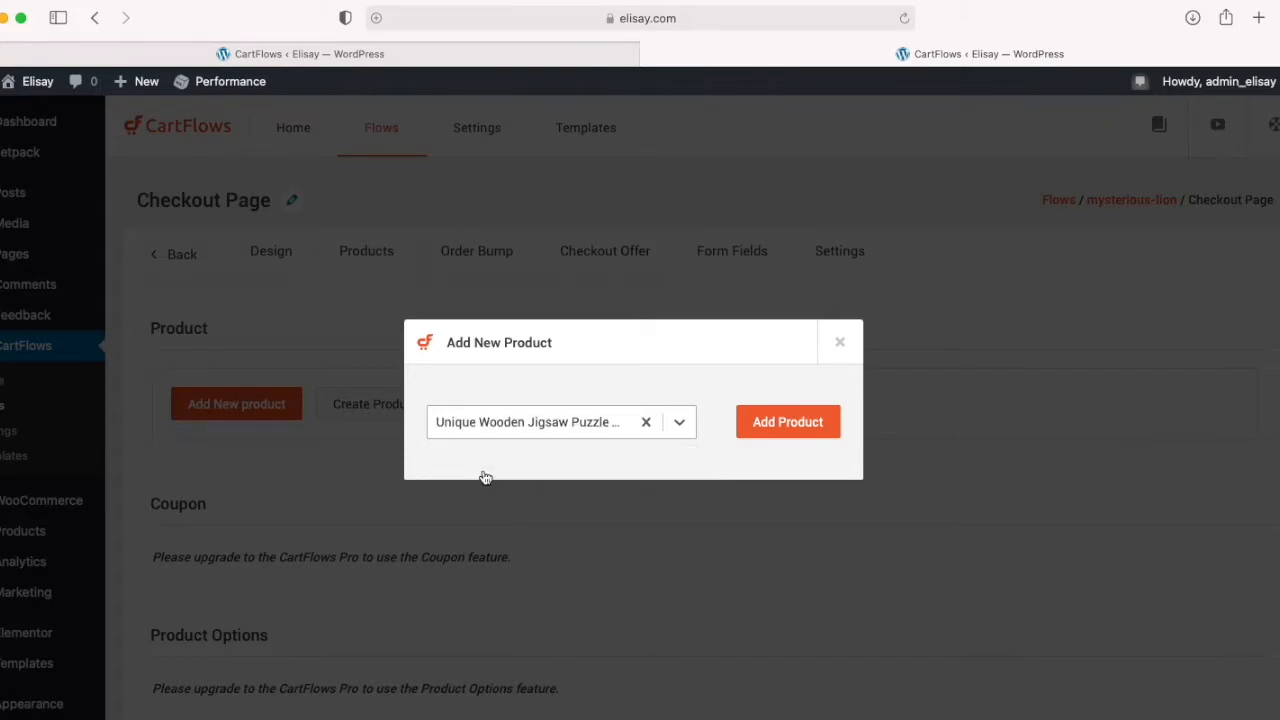
{"action": "left_click", "coordinate": [774, 424]}
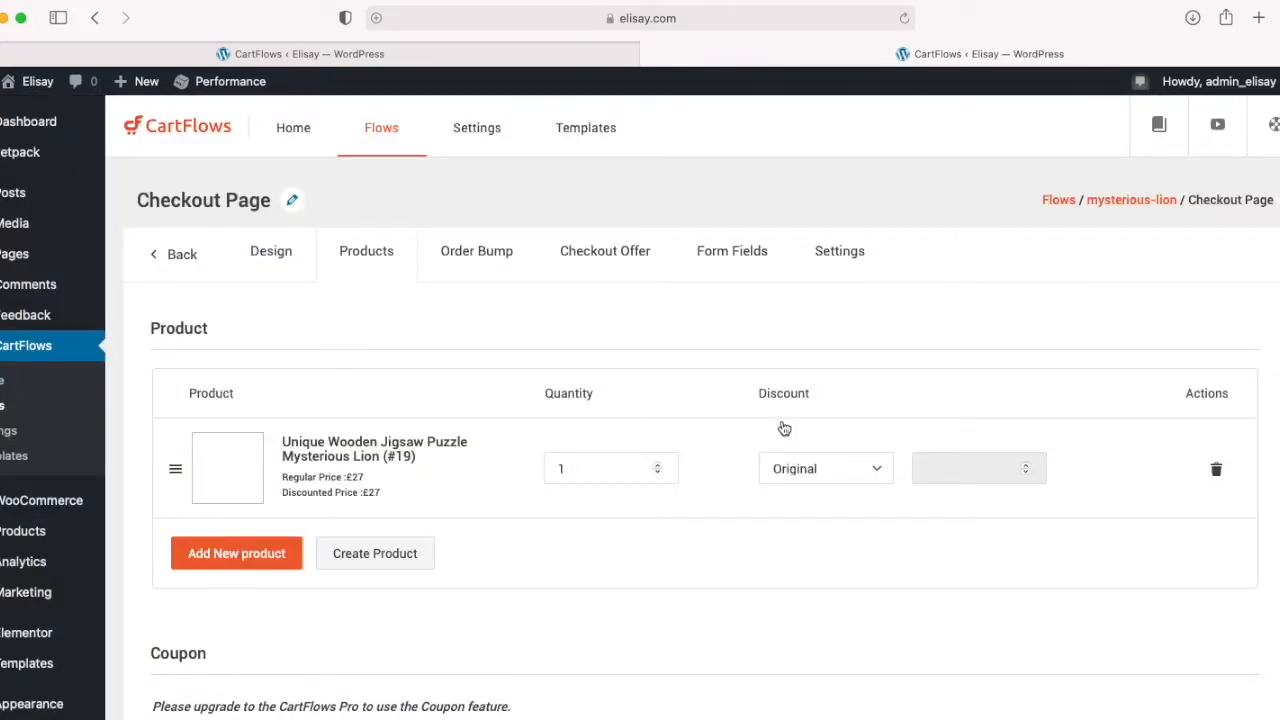
Step: In the checkout step's general settings, enter Buy Page as the step title and buy-page as the slug
{"action": "left_click", "coordinate": [839, 252]}
{"action": "left_click", "coordinate": [222, 388]}
{"action": "left_click_drag", "start_coordinate": [780, 419], "coordinate": [590, 420]}
{"action": "double_click", "coordinate": [726, 424]}
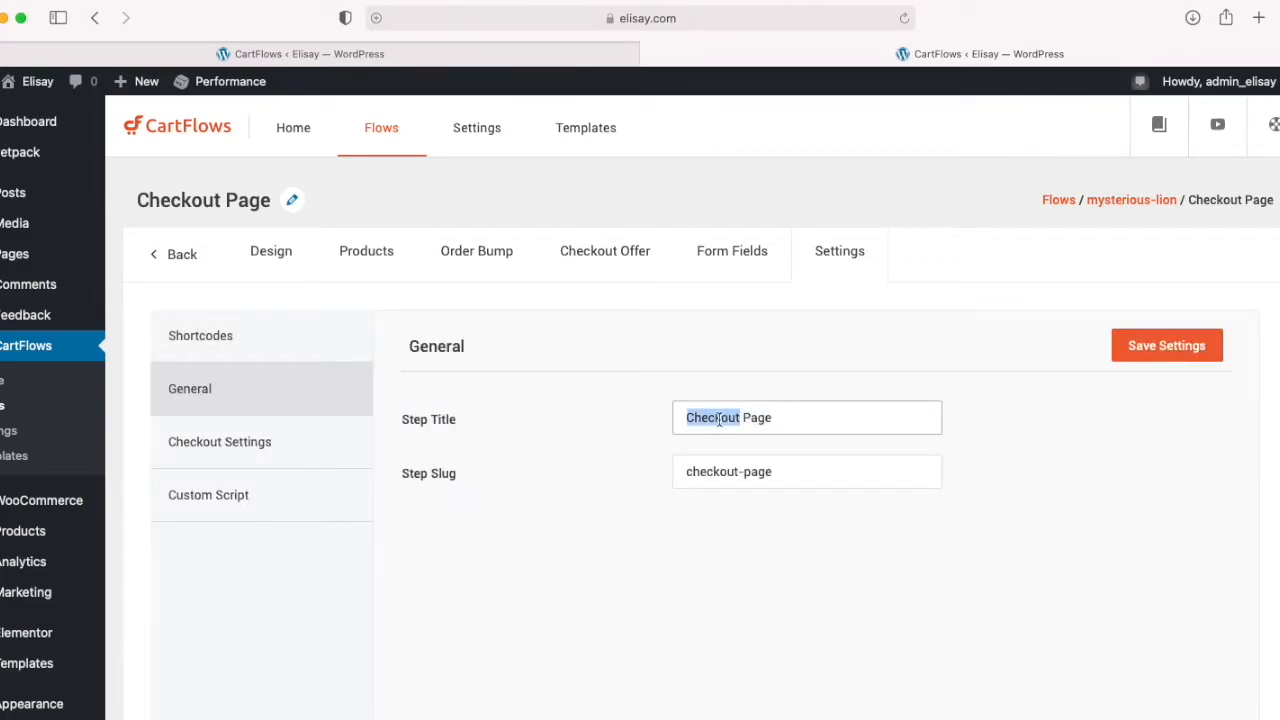
{"action": "type", "text": "Buy"}
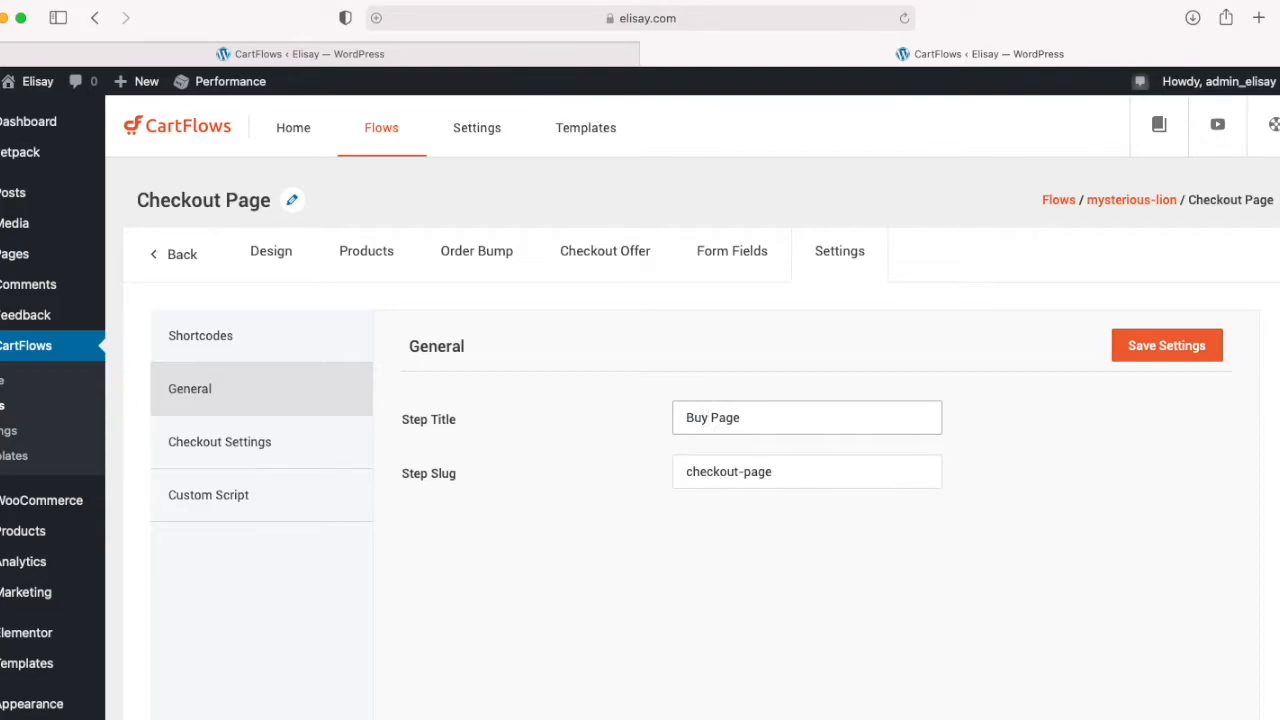
{"action": "left_click_drag", "start_coordinate": [738, 471], "coordinate": [622, 479]}
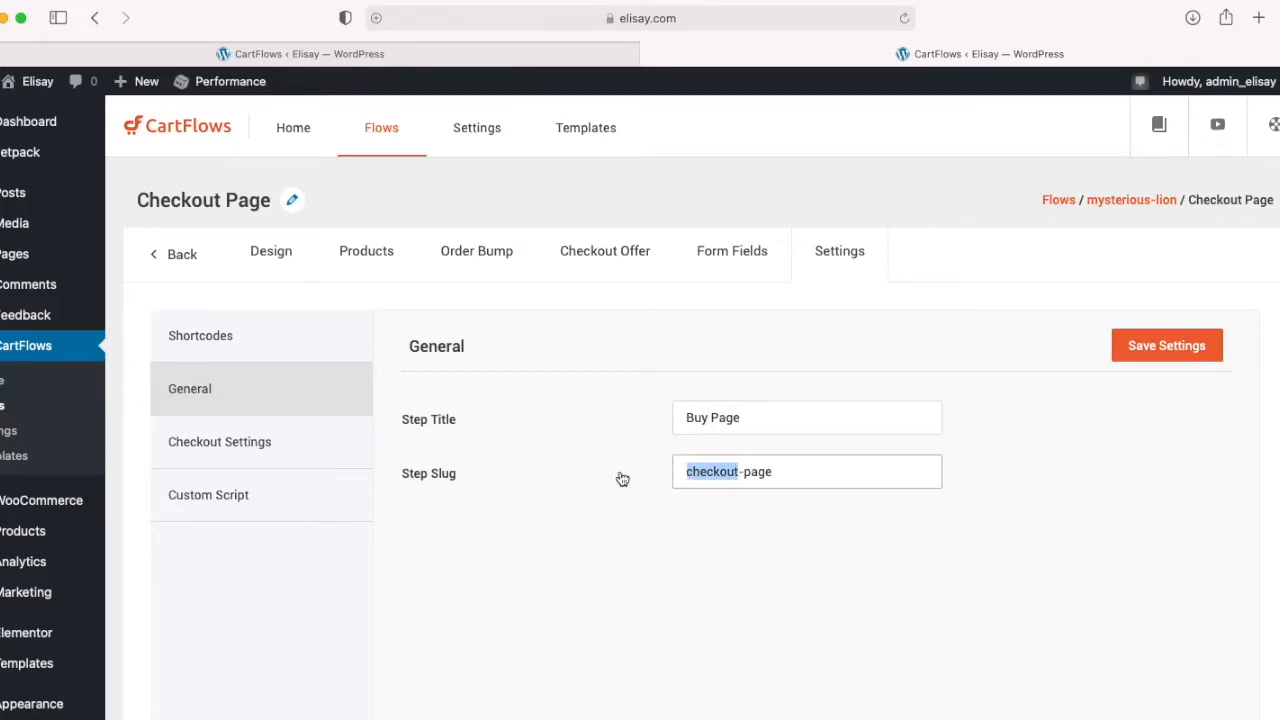
{"action": "type", "text": "buy"}
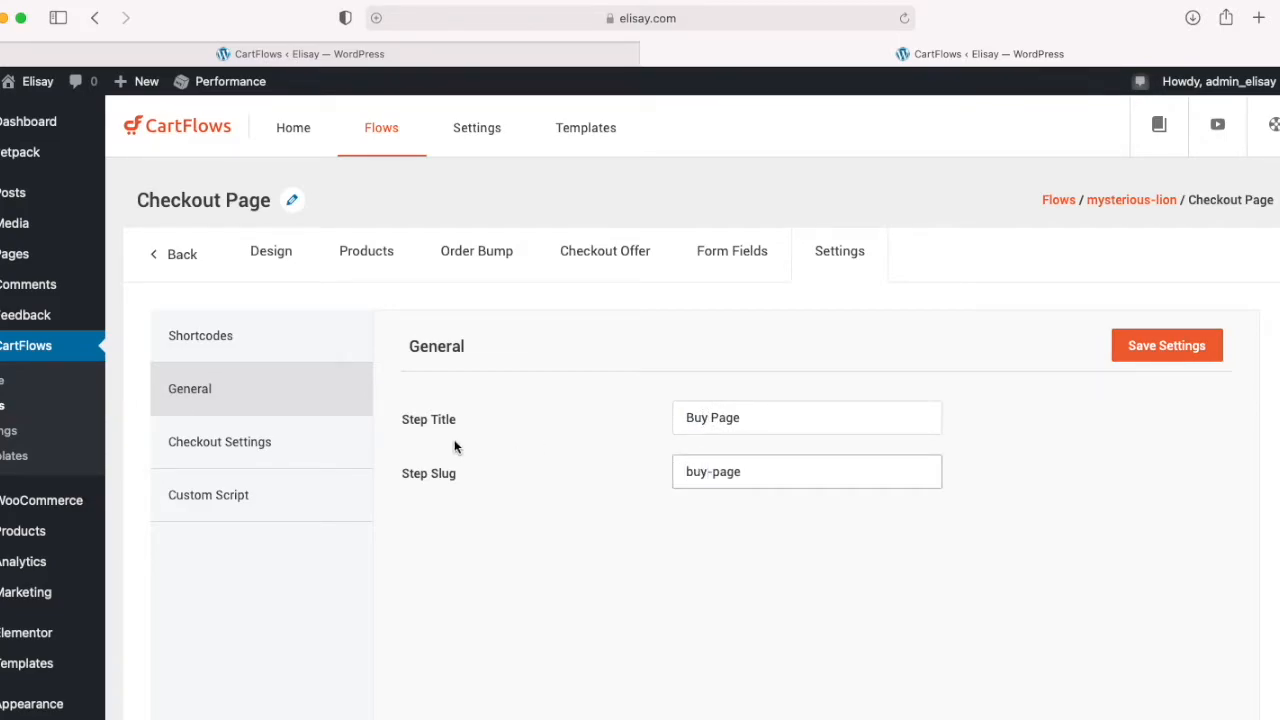
Step: Leave the checkout step's settings without saving and open its page in the Elementor editor
{"action": "left_click", "coordinate": [220, 494]}
{"action": "left_click", "coordinate": [206, 345]}
{"action": "left_click", "coordinate": [265, 254]}
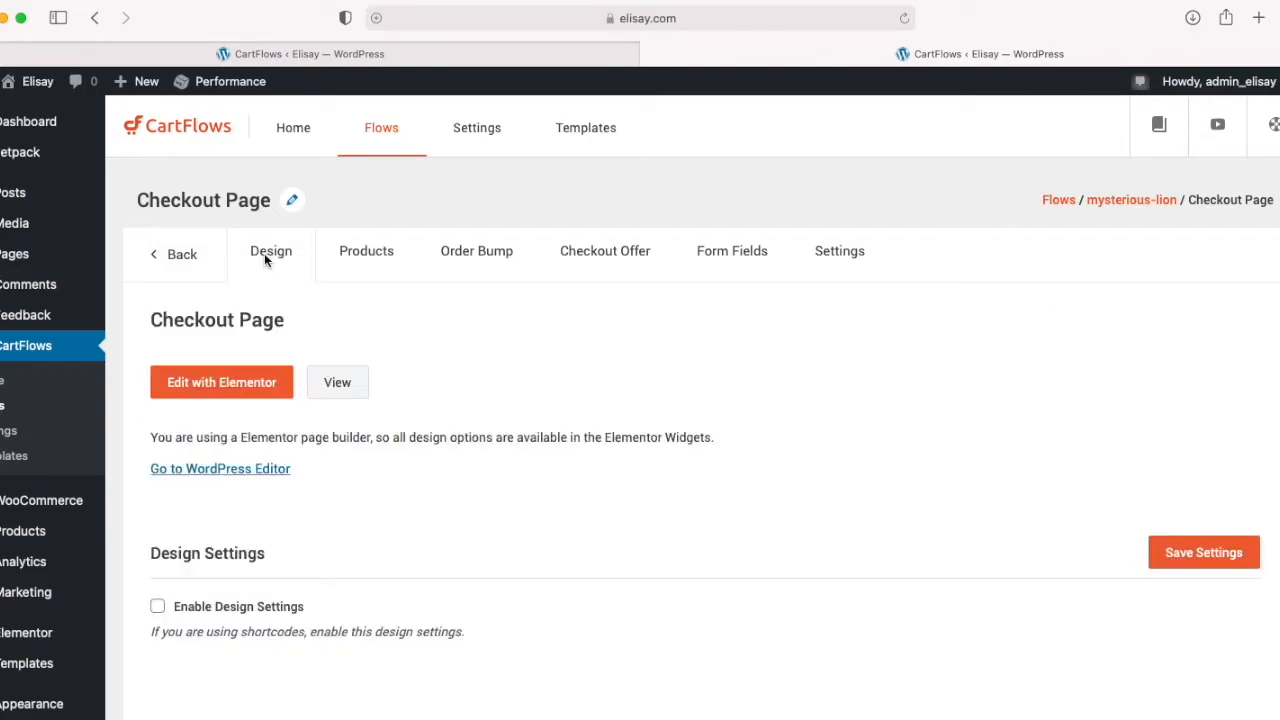
{"action": "left_click", "coordinate": [217, 387]}
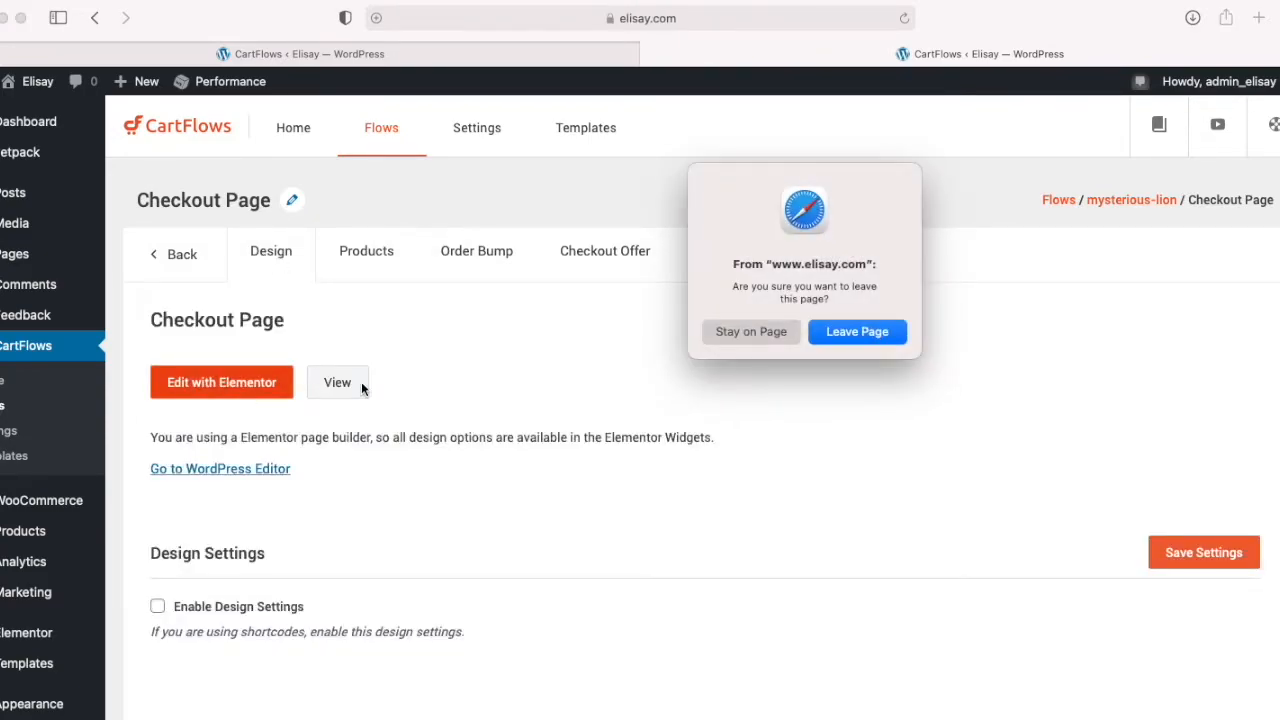
{"action": "left_click", "coordinate": [845, 336]}
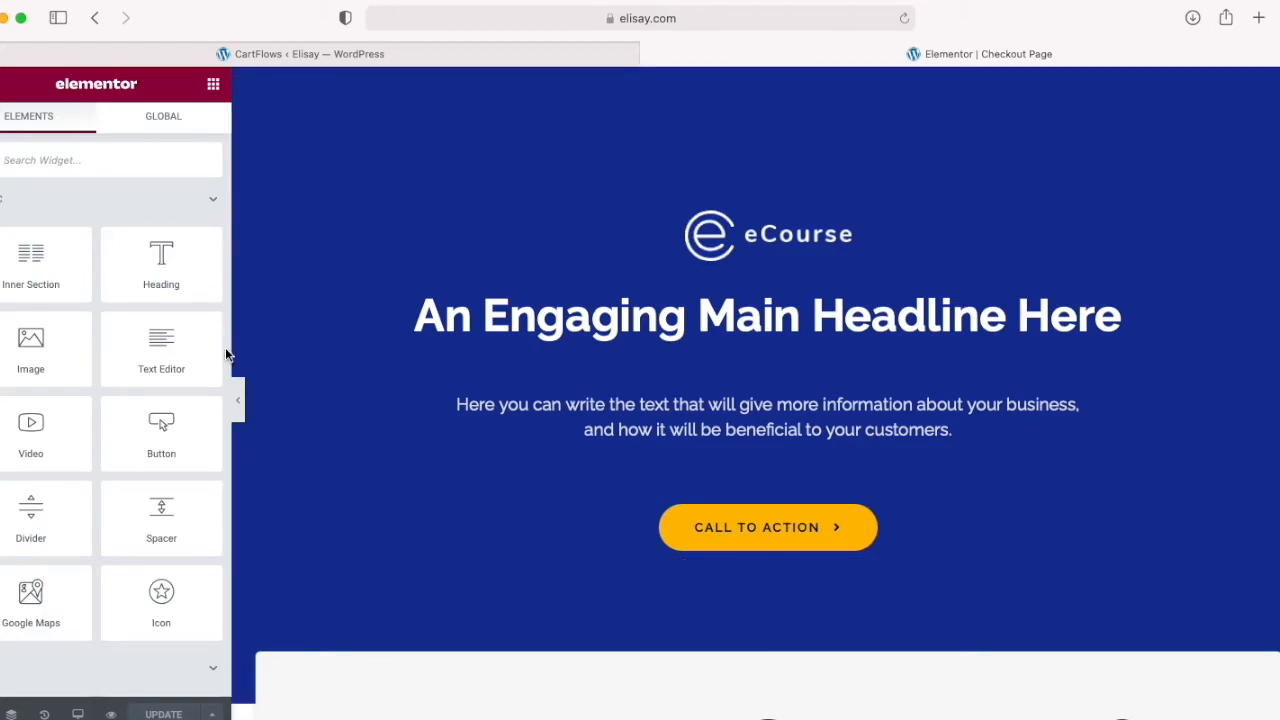
Step: Delete the eCourse logo from the hero section and replace the main headline with "Unique Wooden Jigsaw Puzzle"
{"action": "left_click", "coordinate": [727, 236]}
{"action": "key", "text": "Delete"}
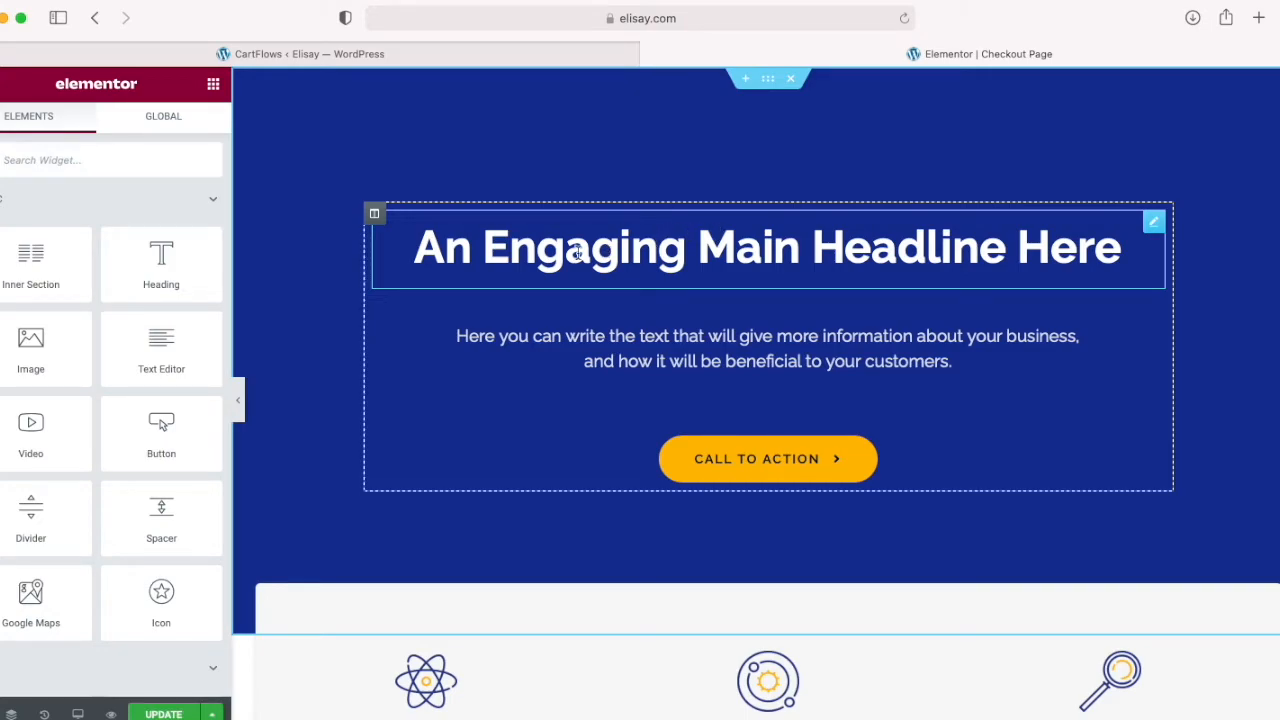
{"action": "left_click_drag", "start_coordinate": [425, 253], "coordinate": [1128, 247]}
{"action": "left_click_drag", "start_coordinate": [425, 278], "coordinate": [1126, 264]}
{"action": "type", "text": "Unique Wooden Jigsaw Puzl"}
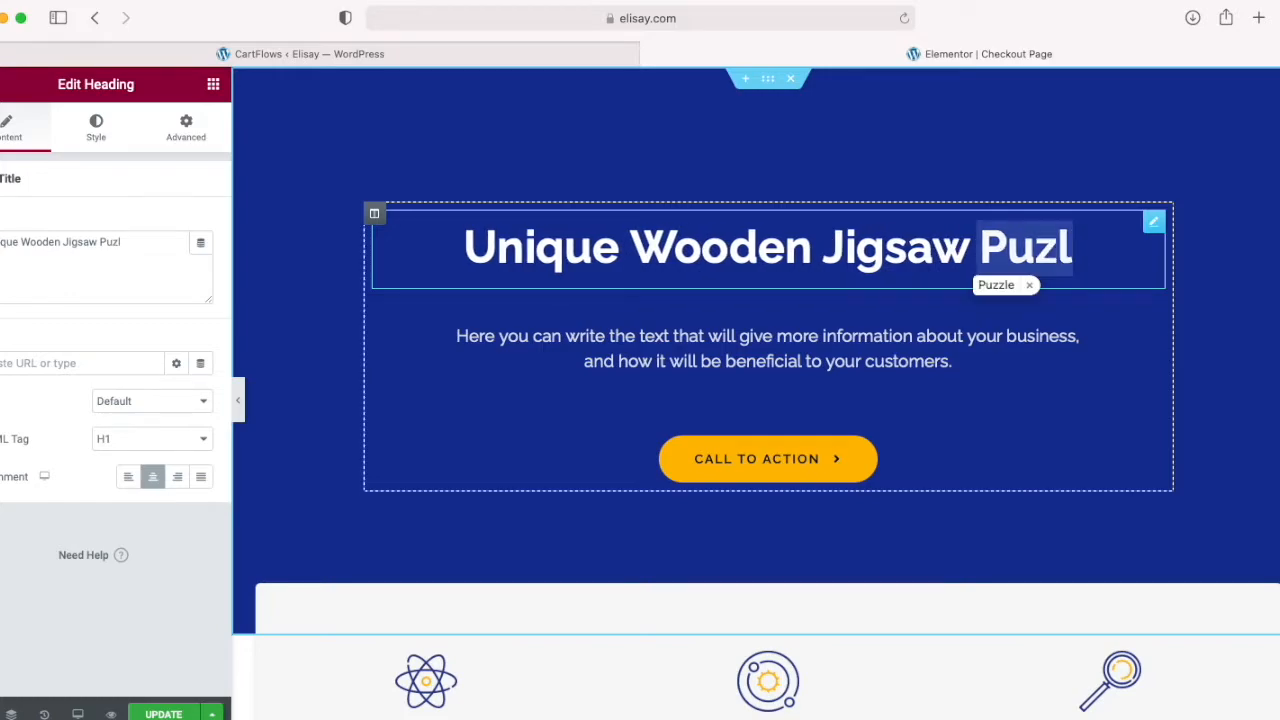
{"action": "key", "text": "BackSpace"}
{"action": "type", "text": "zle"}
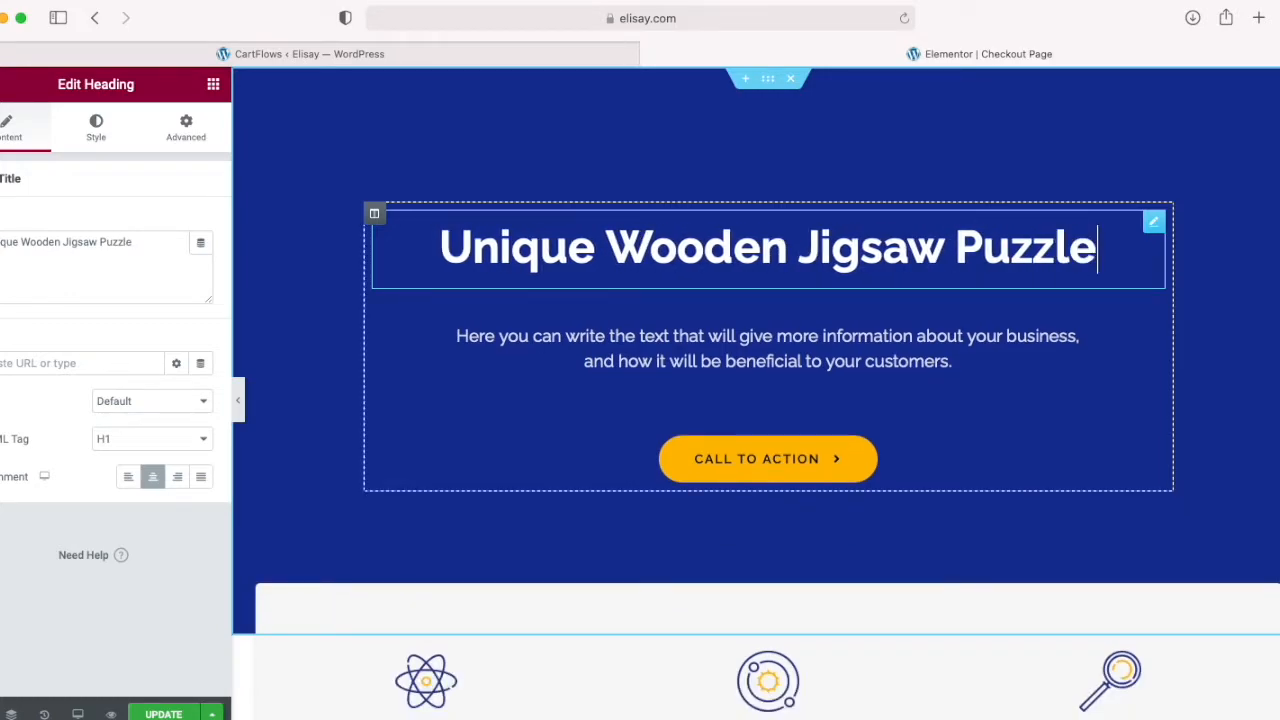
Step: Replace the hero section's placeholder paragraph with the two-paragraph puzzle description running from "Each piece is animal shaped" to "the perfect choice as gifts."
{"action": "left_click", "coordinate": [494, 340]}
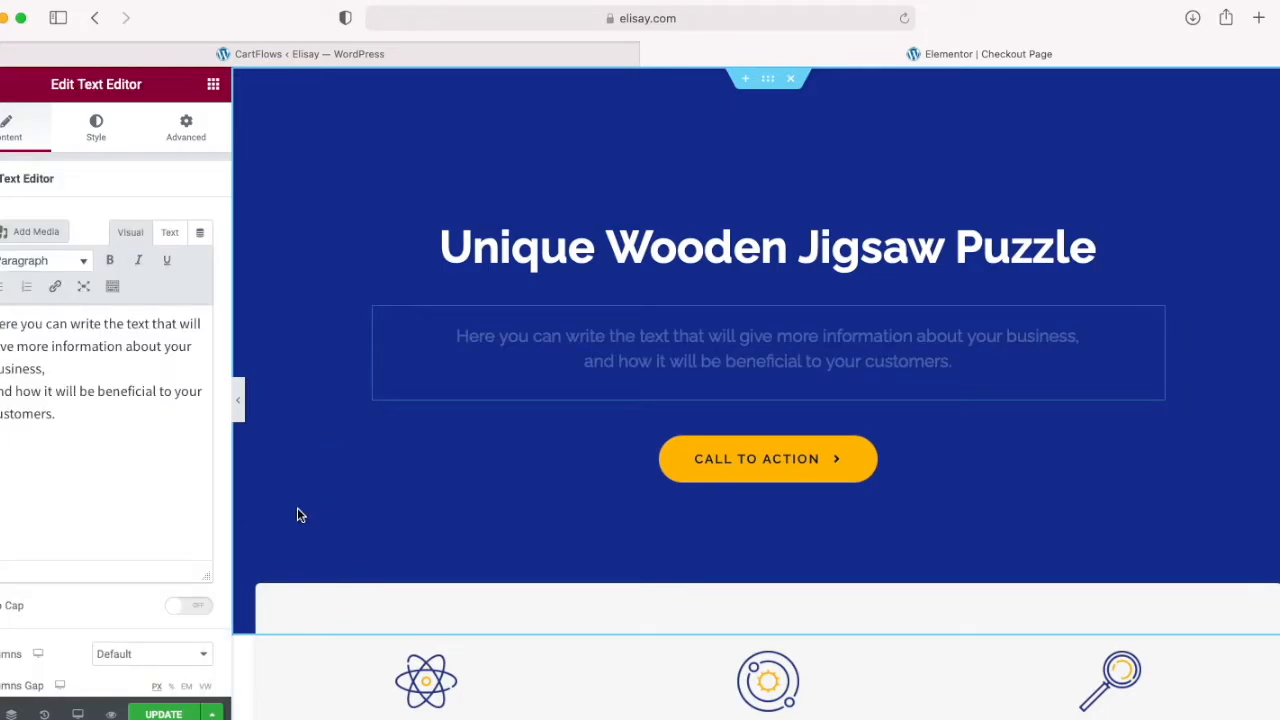
{"action": "left_click_drag", "start_coordinate": [200, 414], "coordinate": [2, 323]}
{"action": "type", "text": "Each piece is animal shaped, making this a unique puzzle and a fabulous gift and is more challenging compared with other jigsaw puzzles.  These unique wooden puzzles are the perfect choice as gifts."}
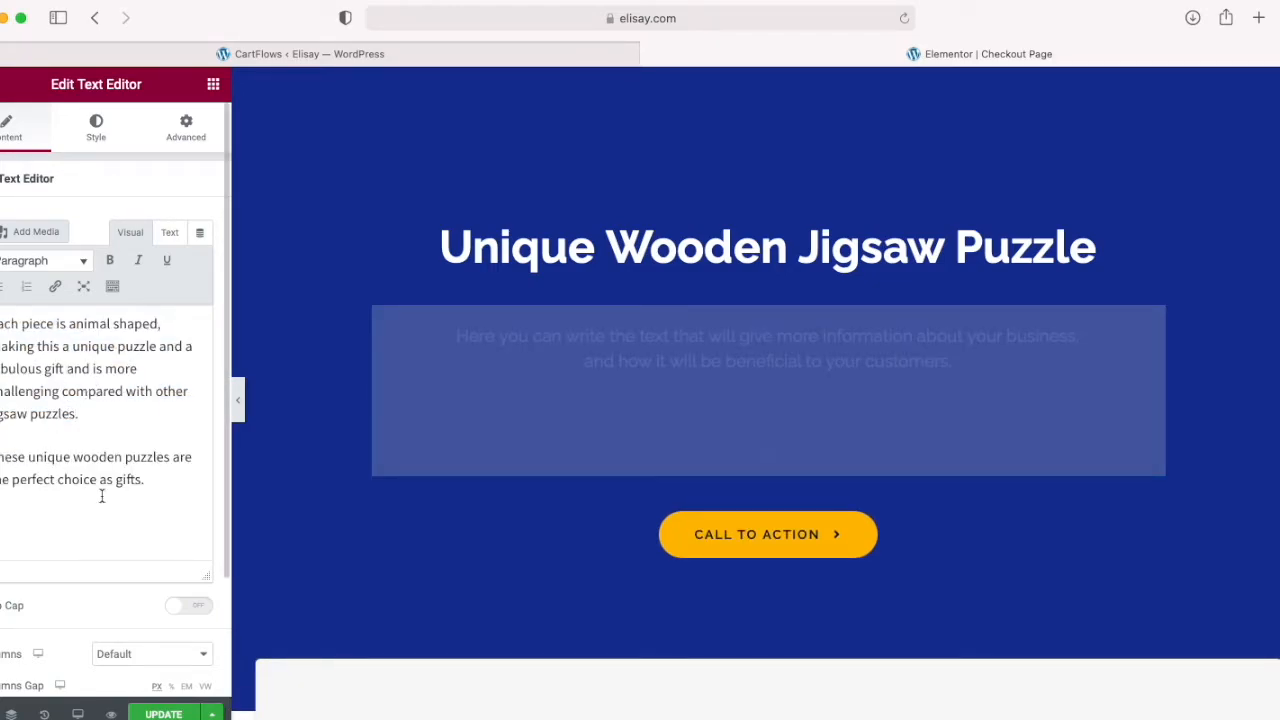
{"action": "left_click_drag", "start_coordinate": [91, 414], "coordinate": [217, 480]}
{"action": "left_click", "coordinate": [129, 480]}
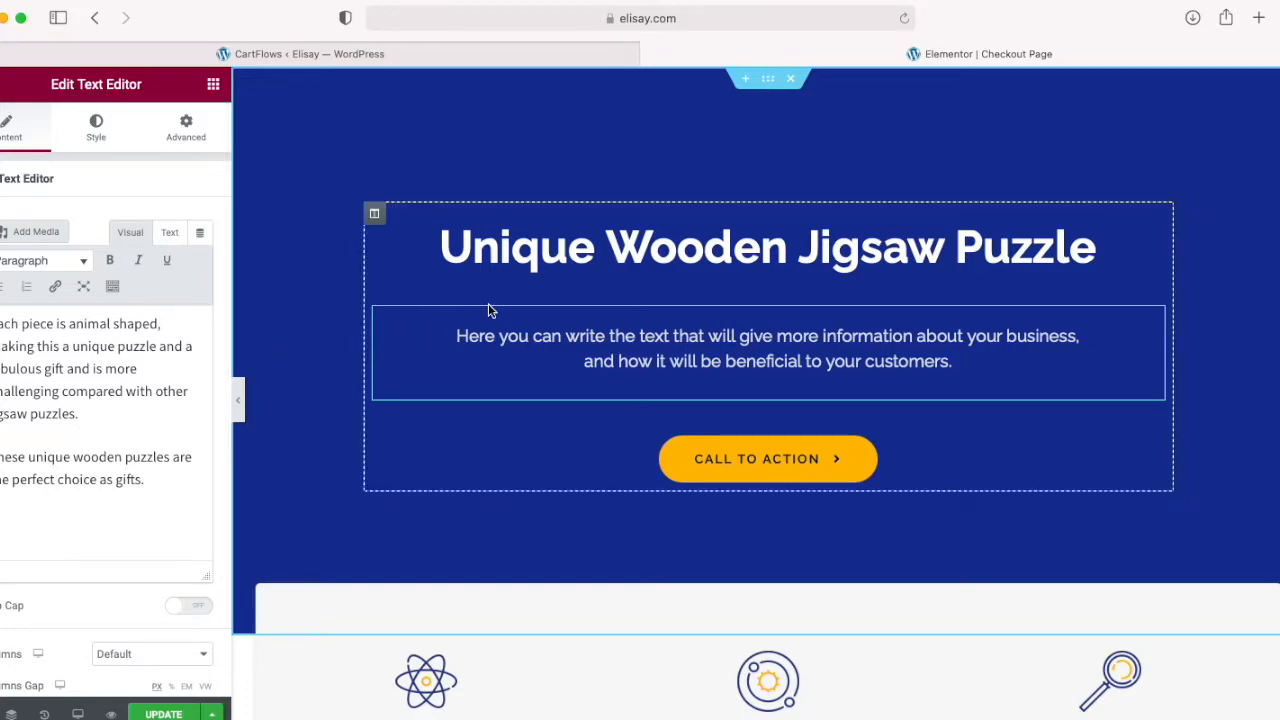
{"action": "left_click", "coordinate": [488, 337]}
{"action": "left_click_drag", "start_coordinate": [105, 427], "coordinate": [133, 450]}
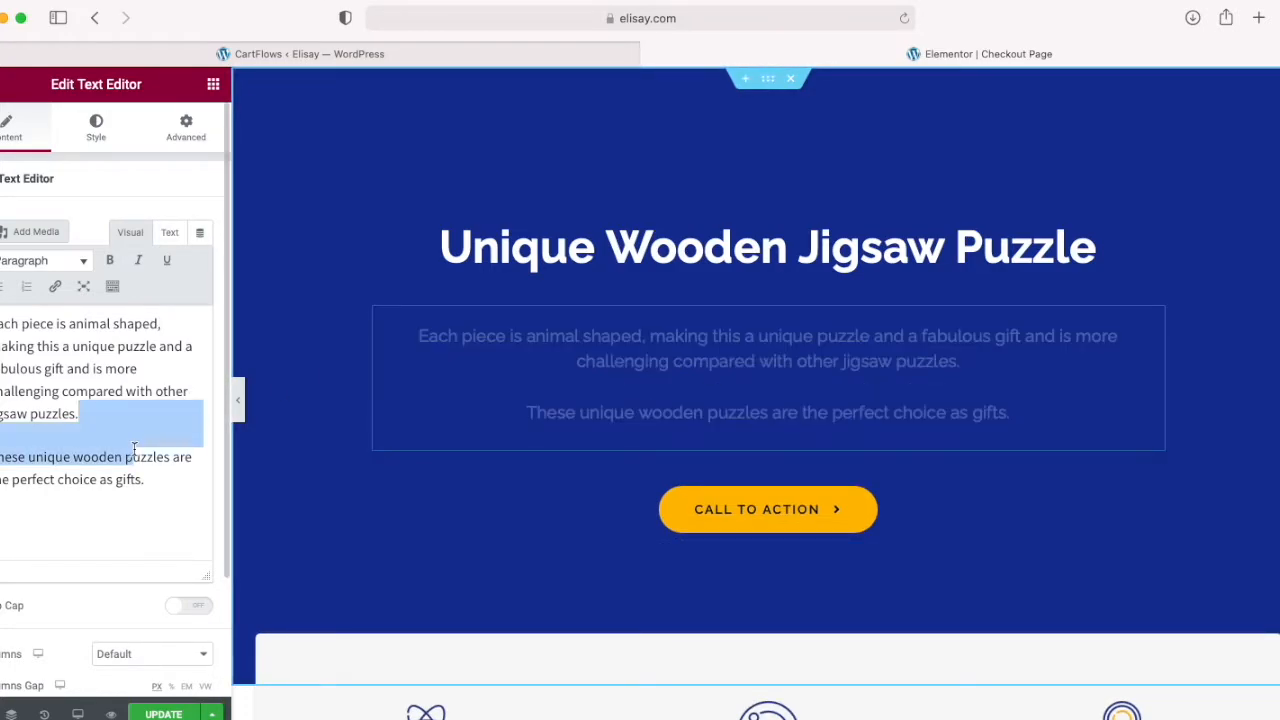
{"action": "left_click", "coordinate": [60, 474]}
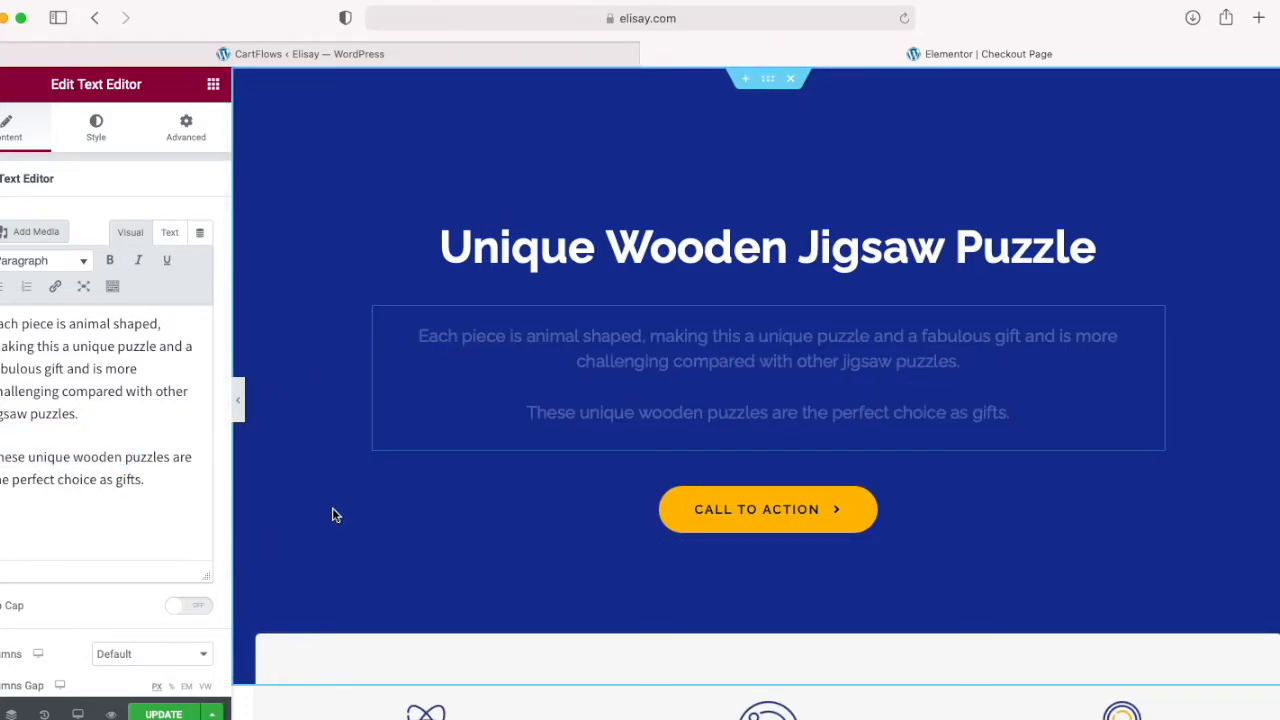
Step: Change the text of the hero section's Call To Action button to "Buy Now"
{"action": "scroll", "coordinate": [425, 497], "scroll_direction": "down", "scroll_amount": 1}
{"action": "scroll", "coordinate": [425, 497], "scroll_direction": "down", "scroll_amount": 5}
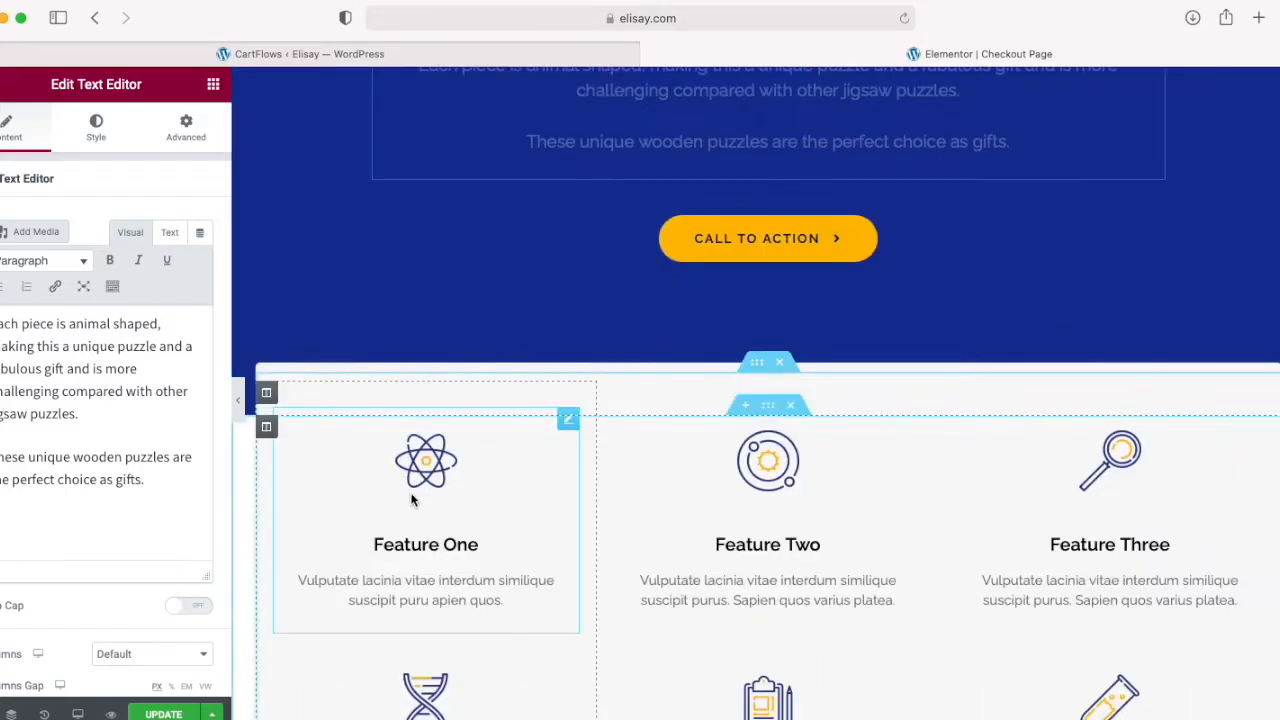
{"action": "scroll", "coordinate": [813, 510], "scroll_direction": "up", "scroll_amount": 5}
{"action": "left_click", "coordinate": [813, 510]}
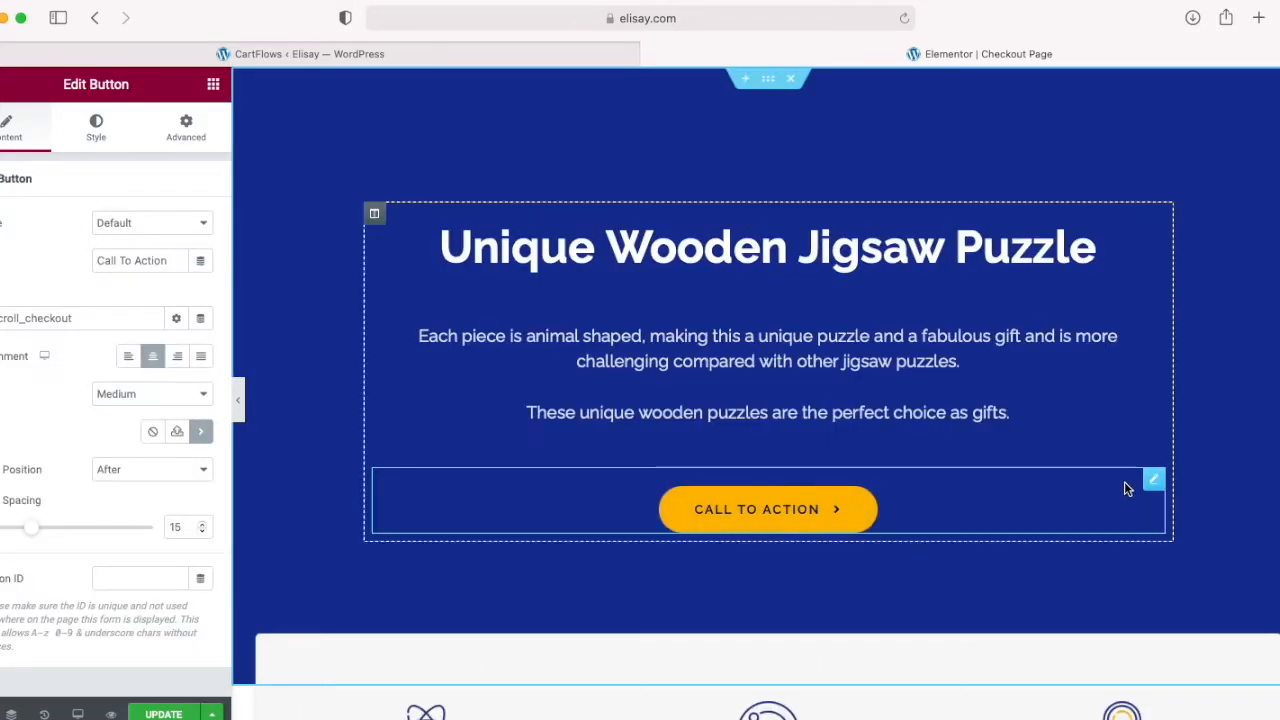
{"action": "left_click", "coordinate": [1156, 487]}
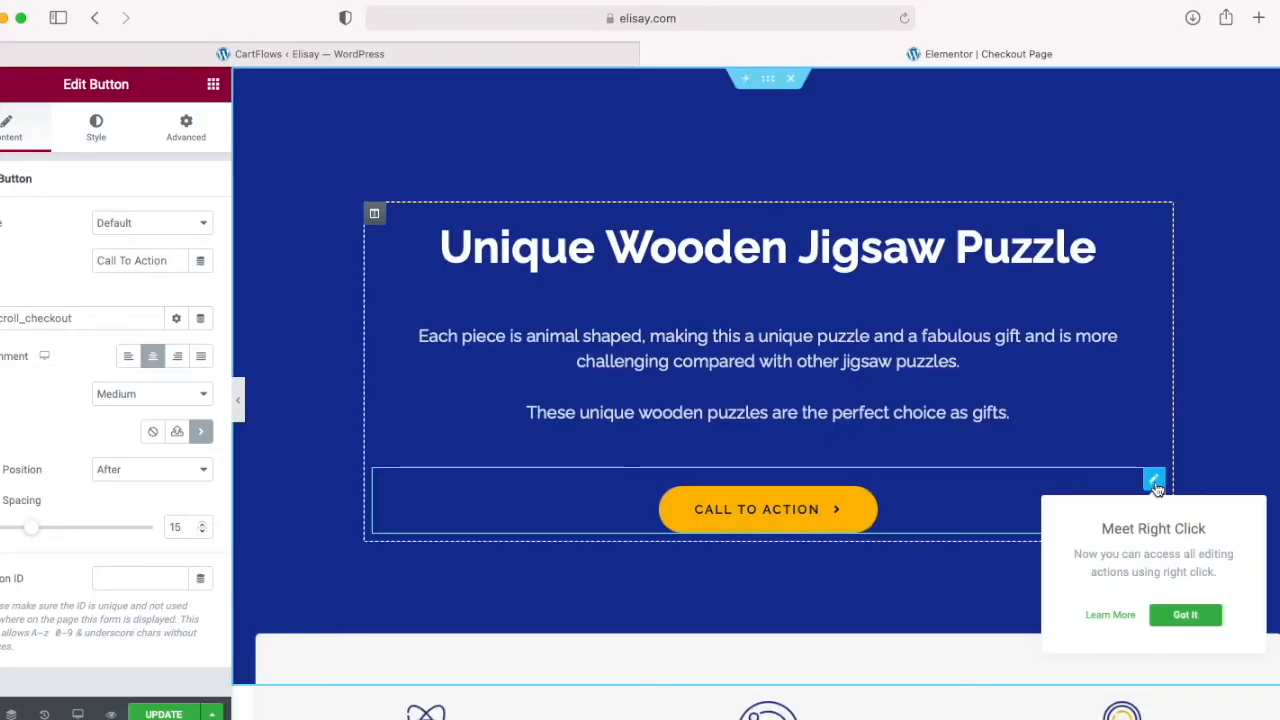
{"action": "left_click", "coordinate": [100, 259]}
{"action": "left_click_drag", "start_coordinate": [166, 256], "coordinate": [95, 259]}
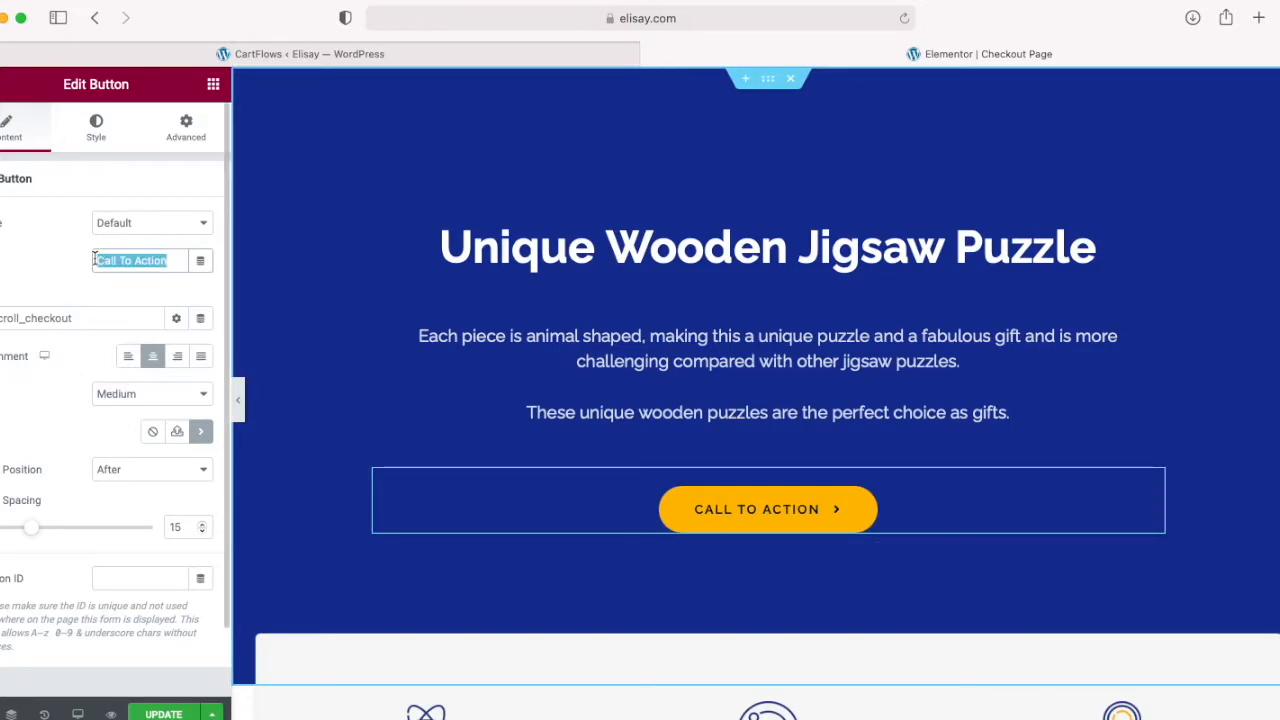
{"action": "type", "text": "Buy Now"}
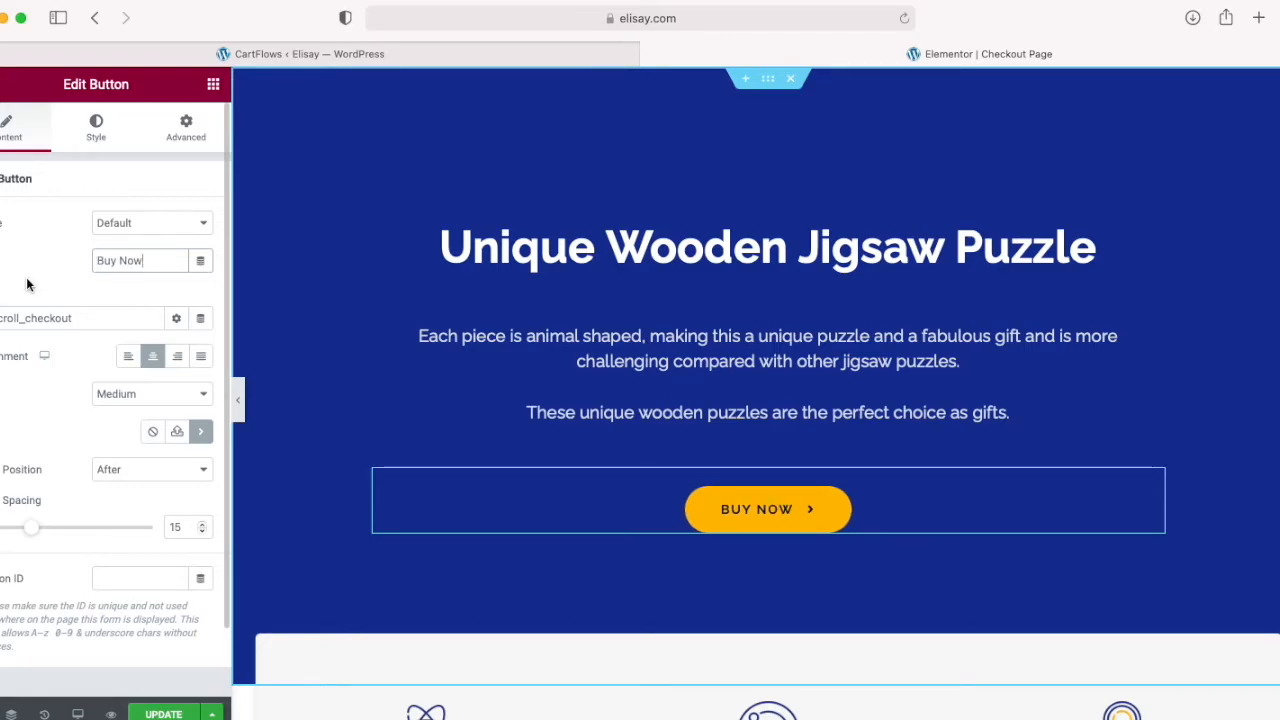
{"action": "scroll", "coordinate": [300, 431], "scroll_direction": "down", "scroll_amount": 2}
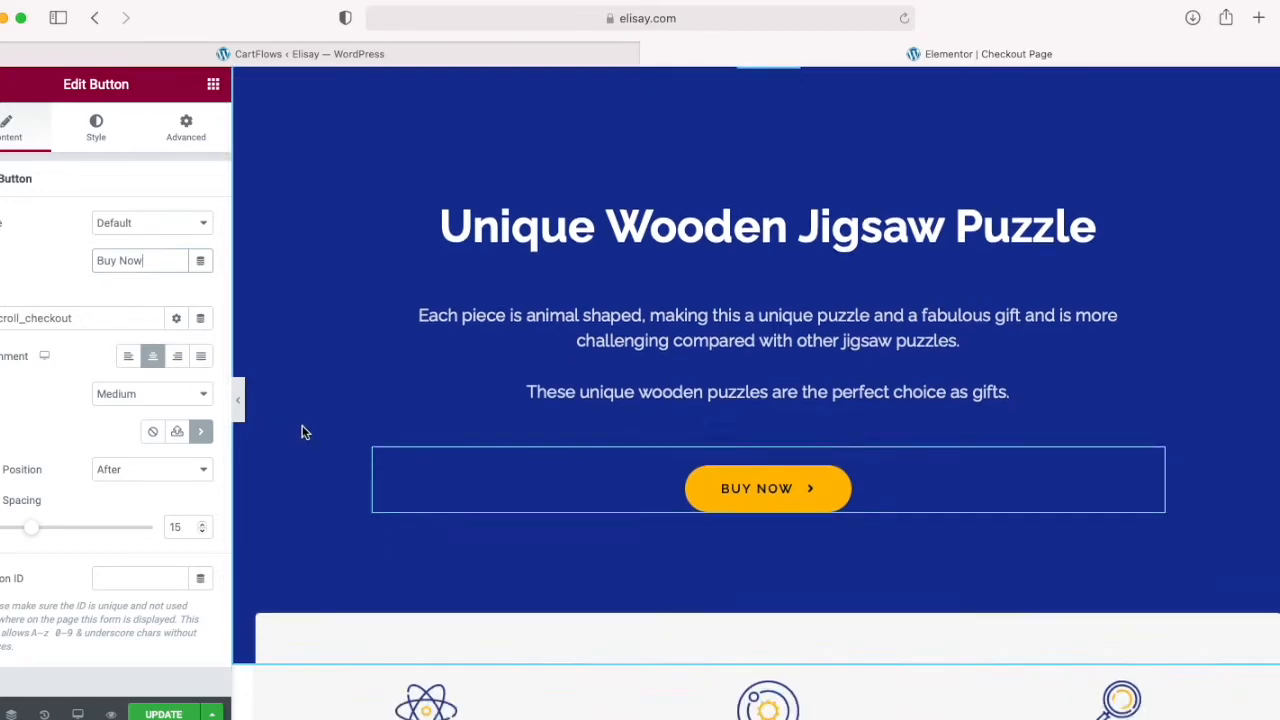
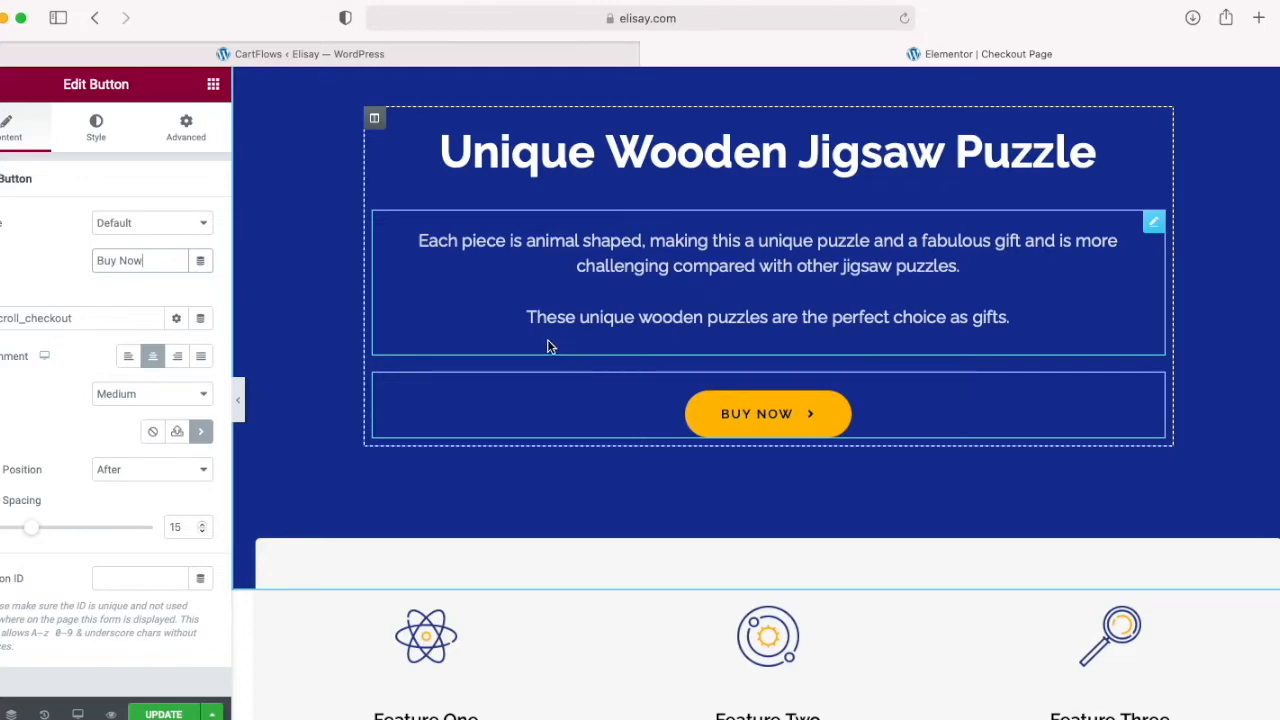
Step: Delete the second paragraph, "These unique wooden puzzles are the perfect choice as gifts.", from the hero section's description
{"action": "left_click", "coordinate": [500, 316]}
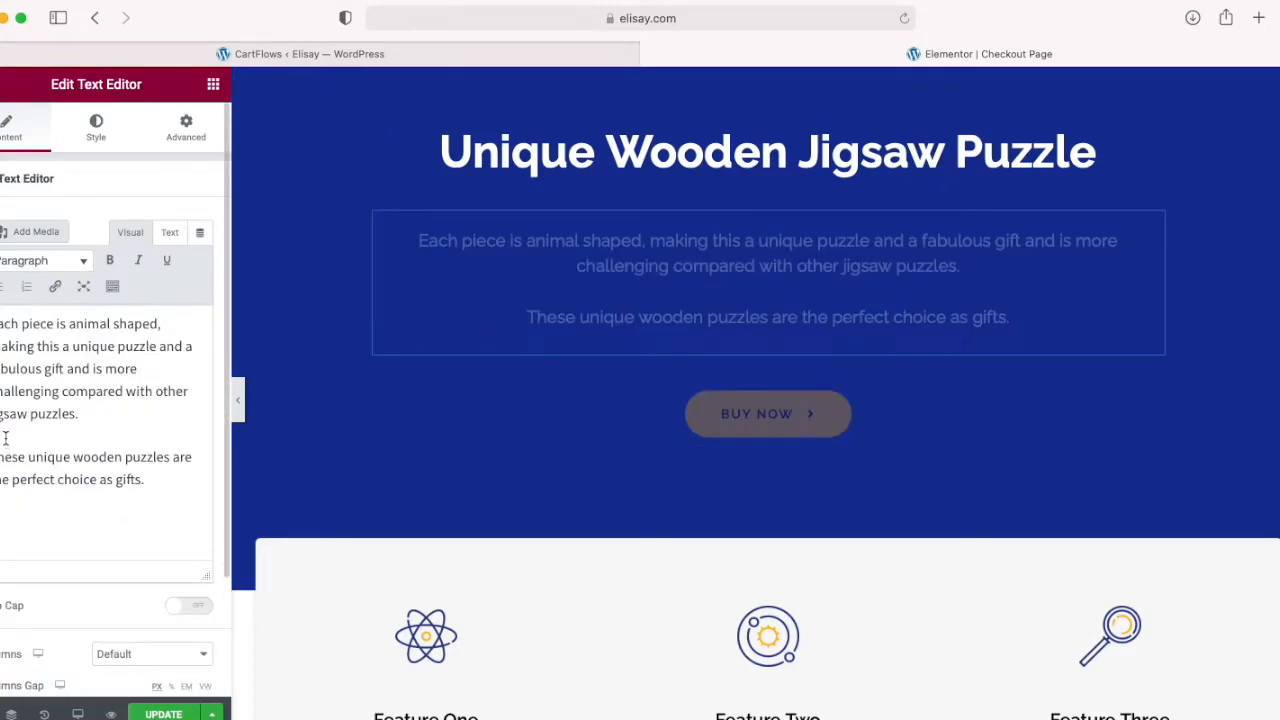
{"action": "left_click_drag", "start_coordinate": [99, 417], "coordinate": [173, 479]}
{"action": "key", "text": "BackSpace"}
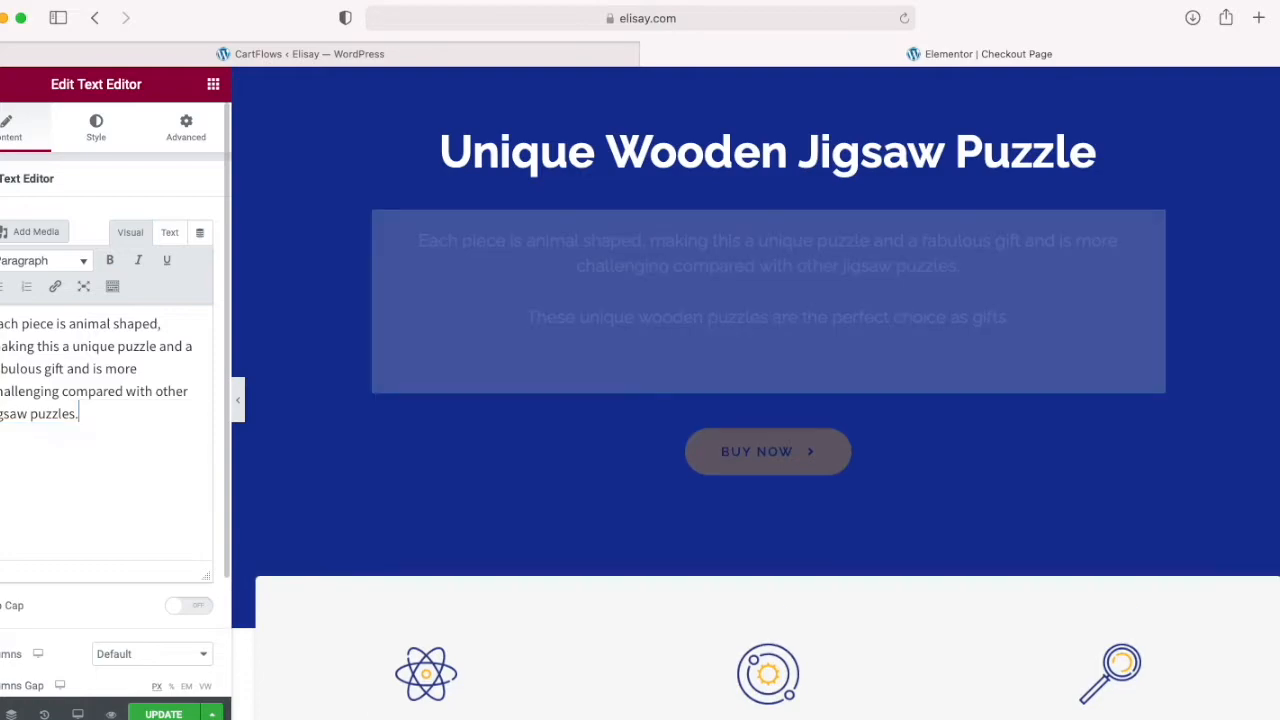
{"action": "scroll", "coordinate": [185, 495], "scroll_direction": "down", "scroll_amount": 3}
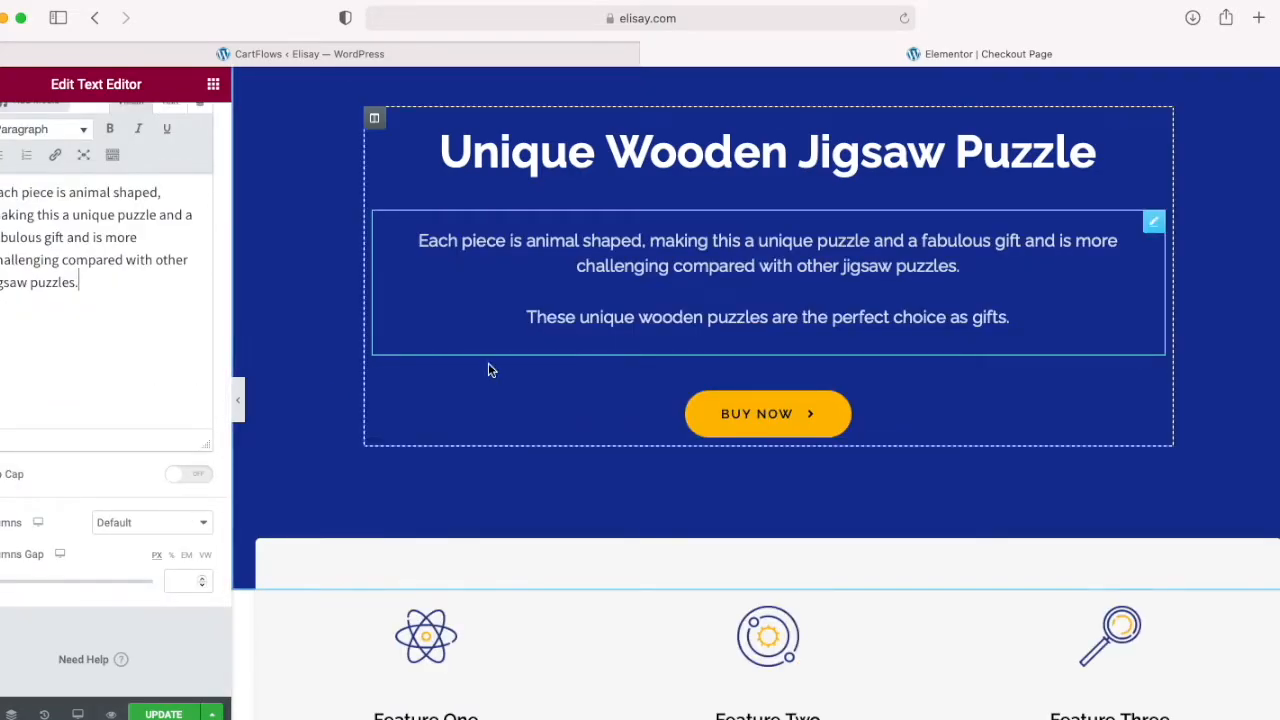
{"action": "scroll", "coordinate": [323, 420], "scroll_direction": "down", "scroll_amount": 3}
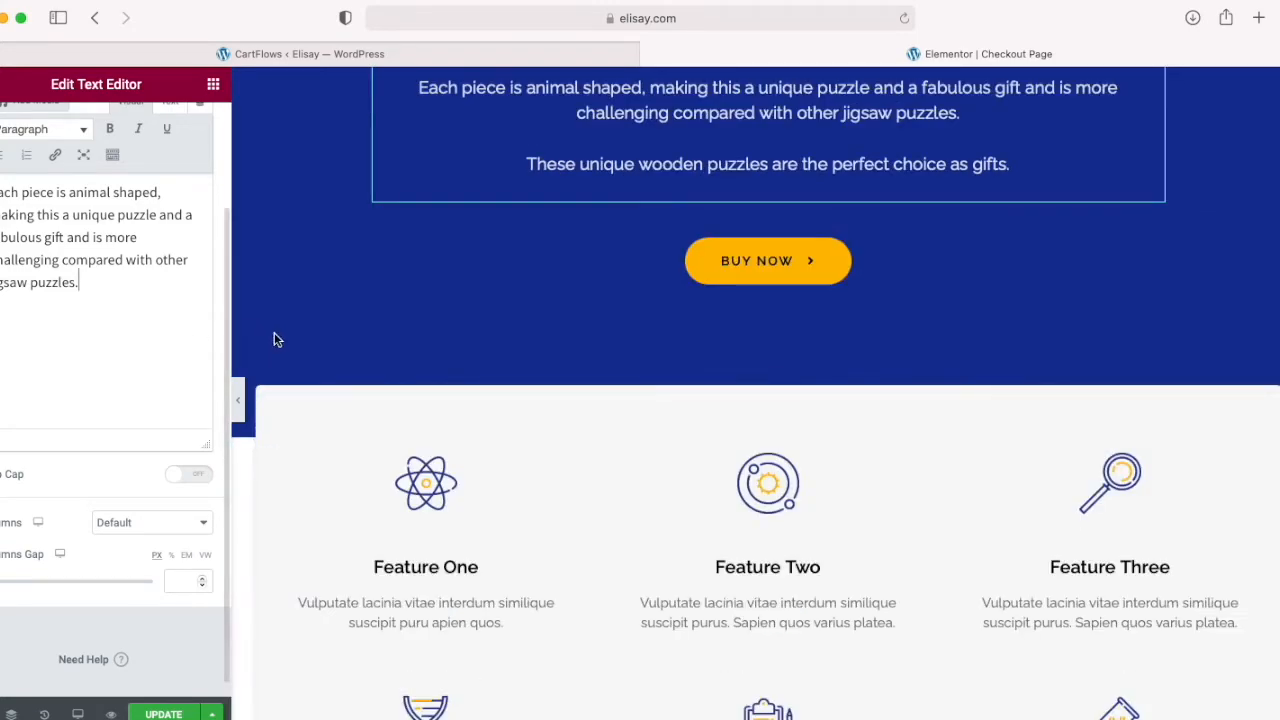
Step: Append "Mysterious Lion" to the hero headline so it reads "Unique Wooden Jigsaw Puzzle Mysterious Lion"
{"action": "scroll", "coordinate": [330, 350], "scroll_direction": "up", "scroll_amount": 3}
{"action": "left_click", "coordinate": [1092, 156]}
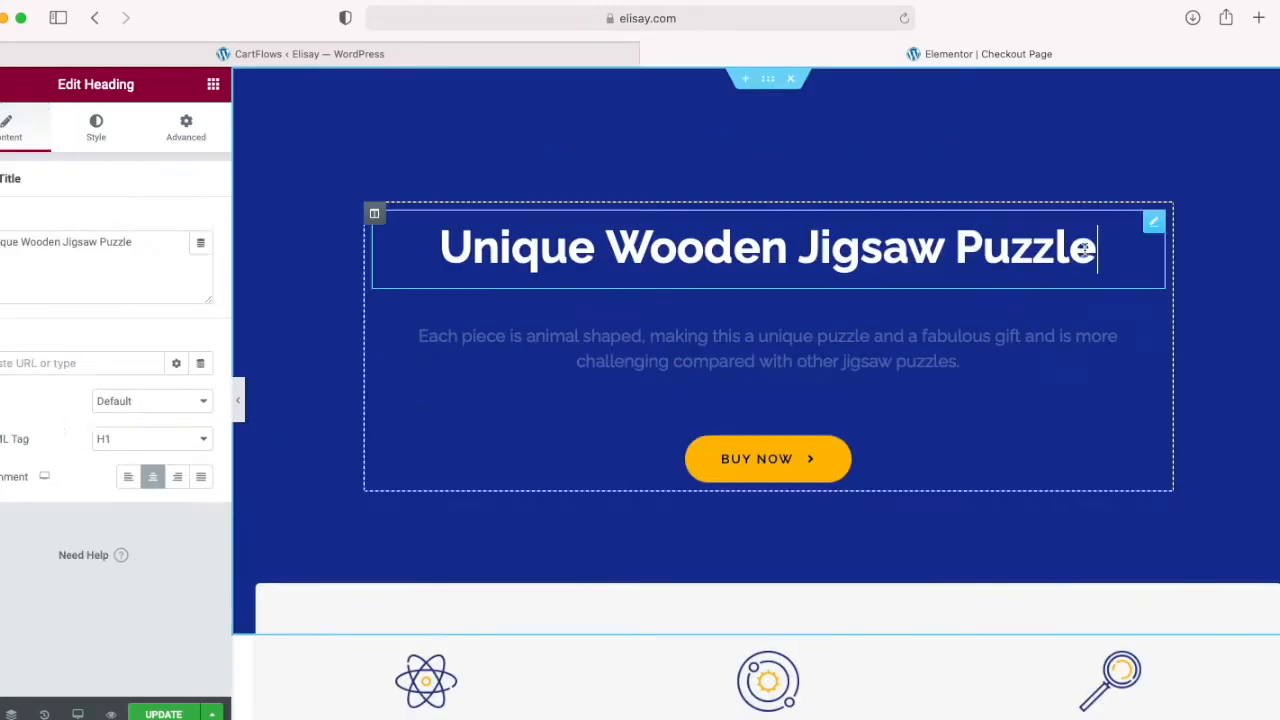
{"action": "type", "text": "My"}
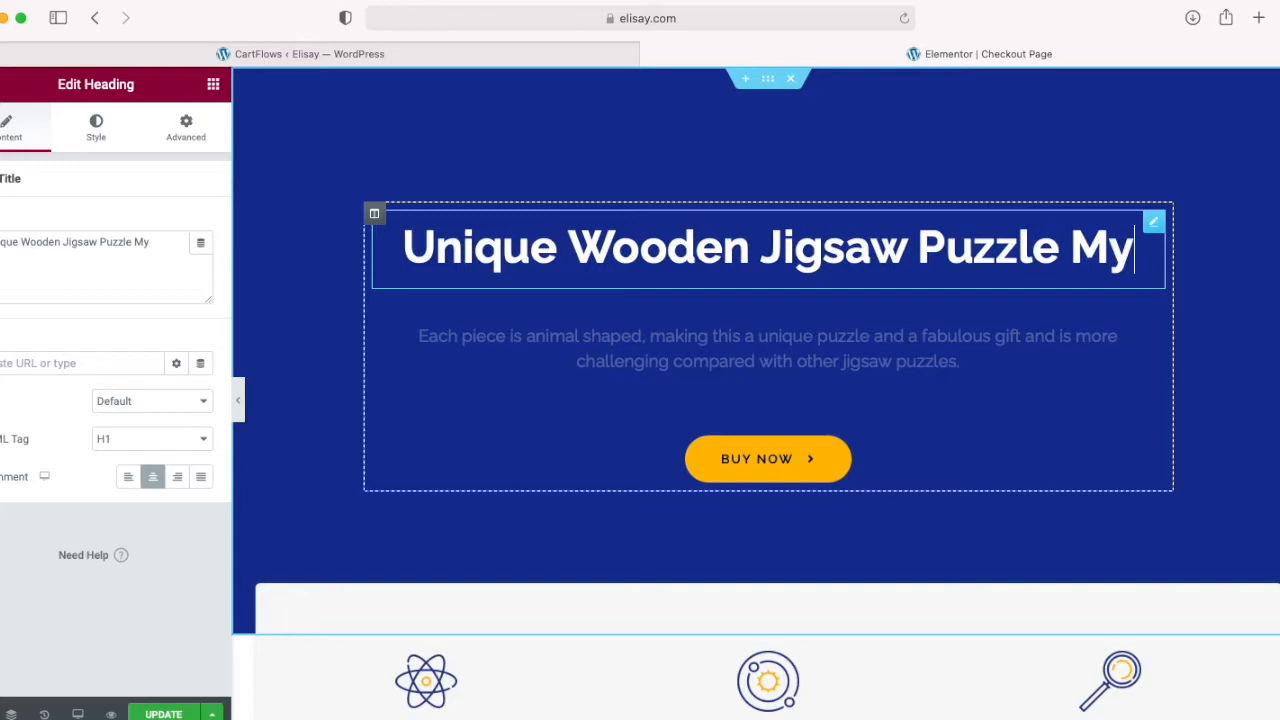
{"action": "type", "text": "sterious "}
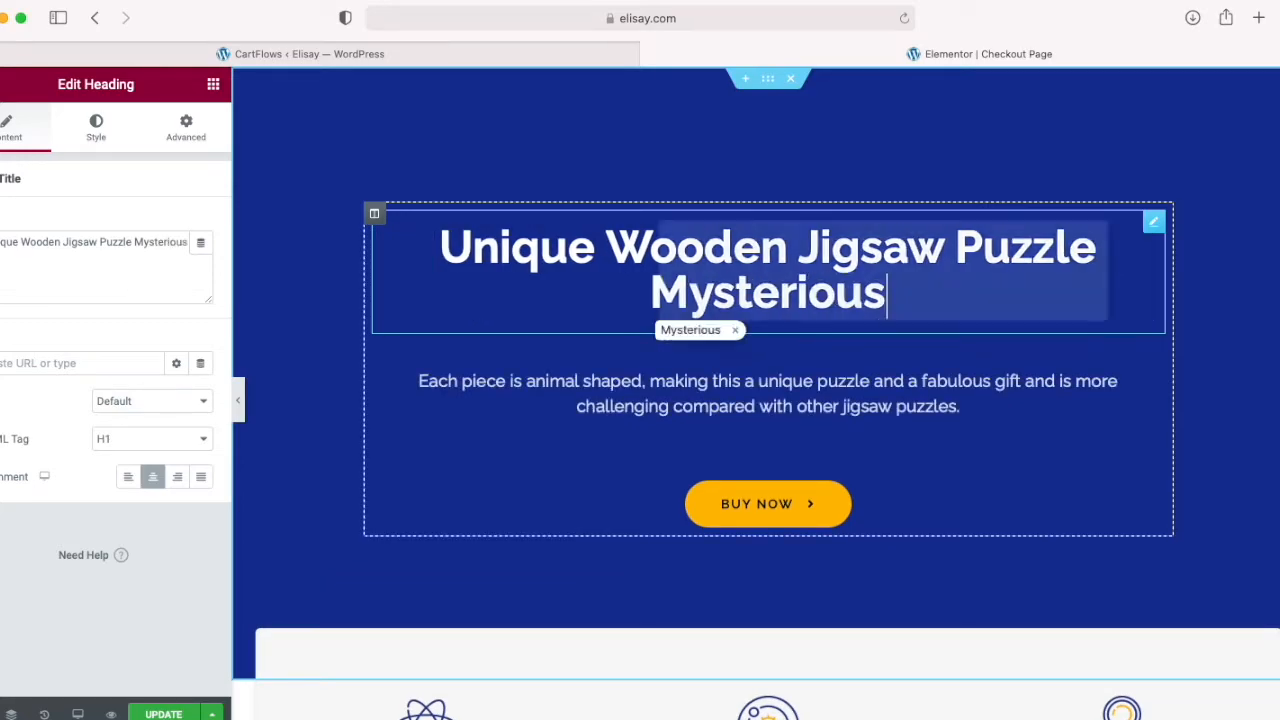
{"action": "type", "text": "Lionb"}
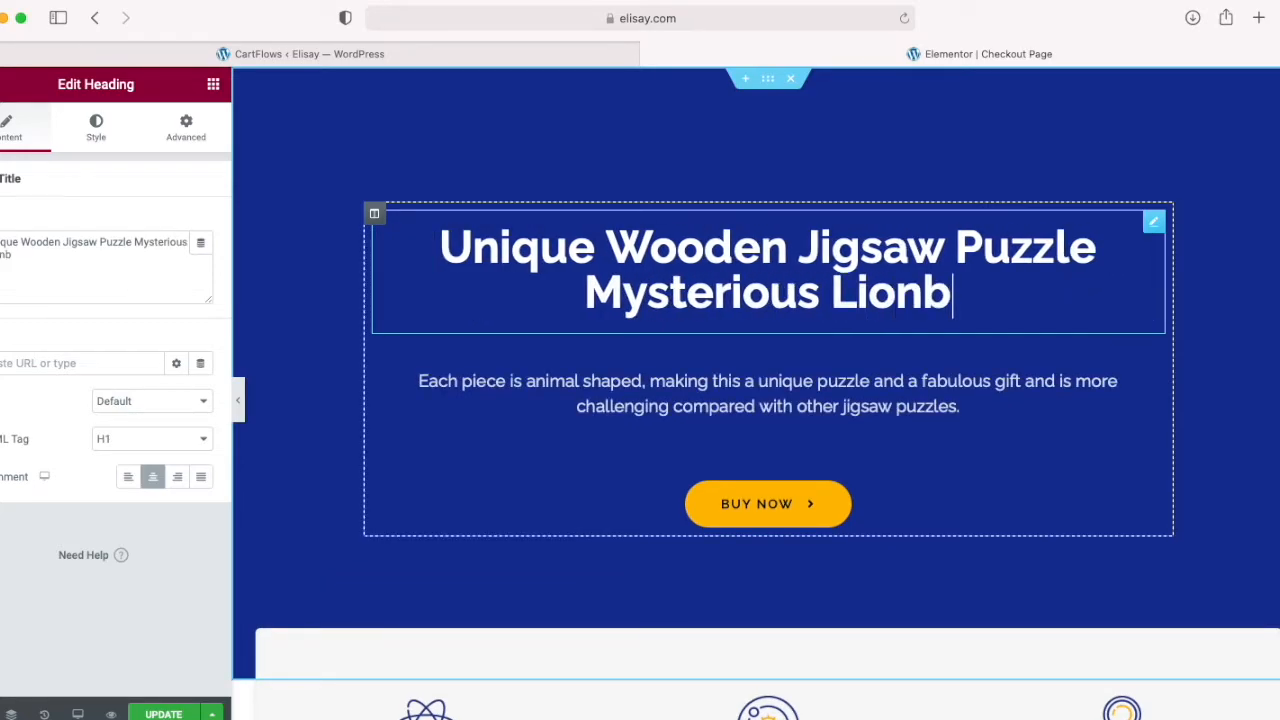
{"action": "key", "text": "BackSpace"}
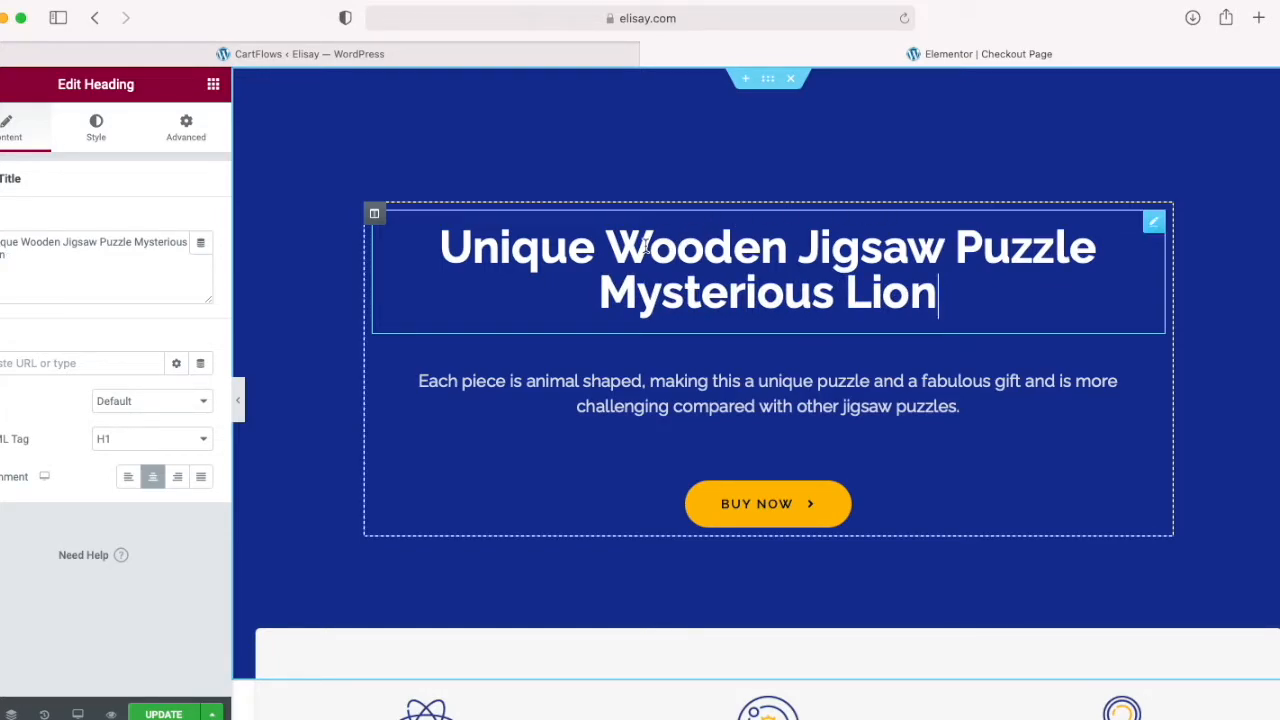
Step: Select Mysterious-lion-wooden-jigsaw-puzzle-hand-scale.jpg from the media library as the image for the Feature One box
{"action": "scroll", "coordinate": [351, 434], "scroll_direction": "down", "scroll_amount": 5}
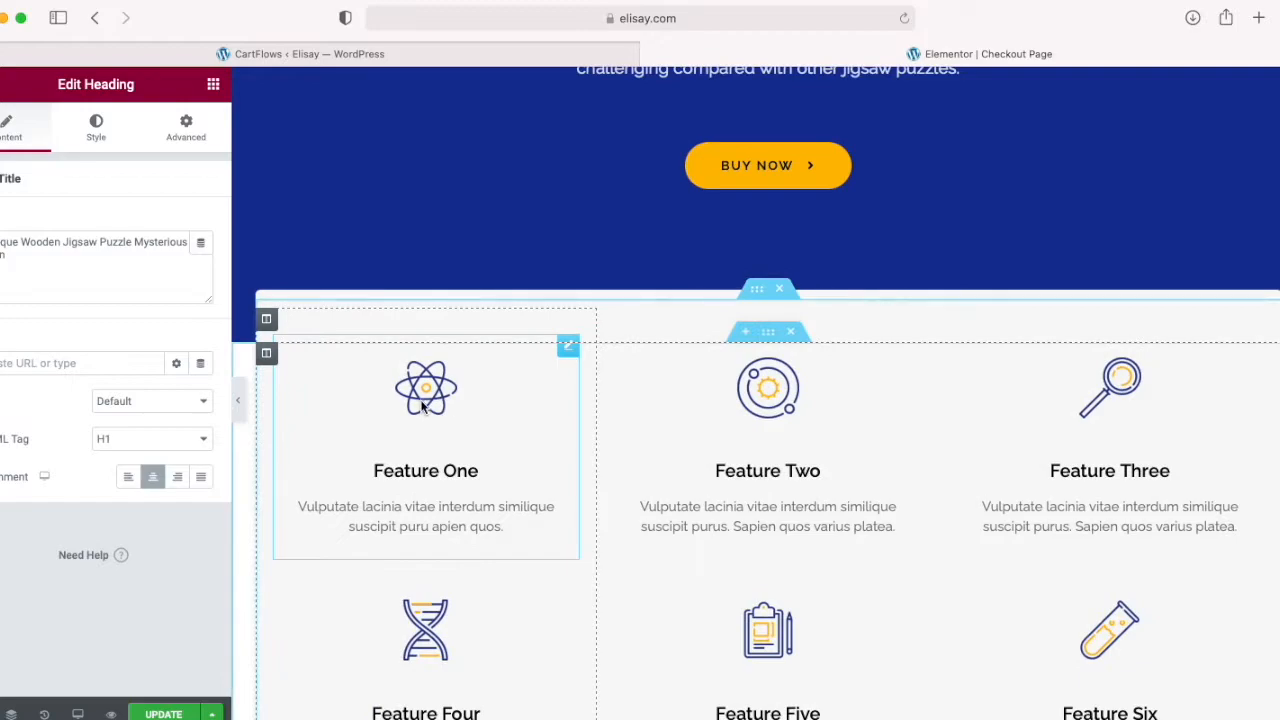
{"action": "left_click", "coordinate": [430, 401]}
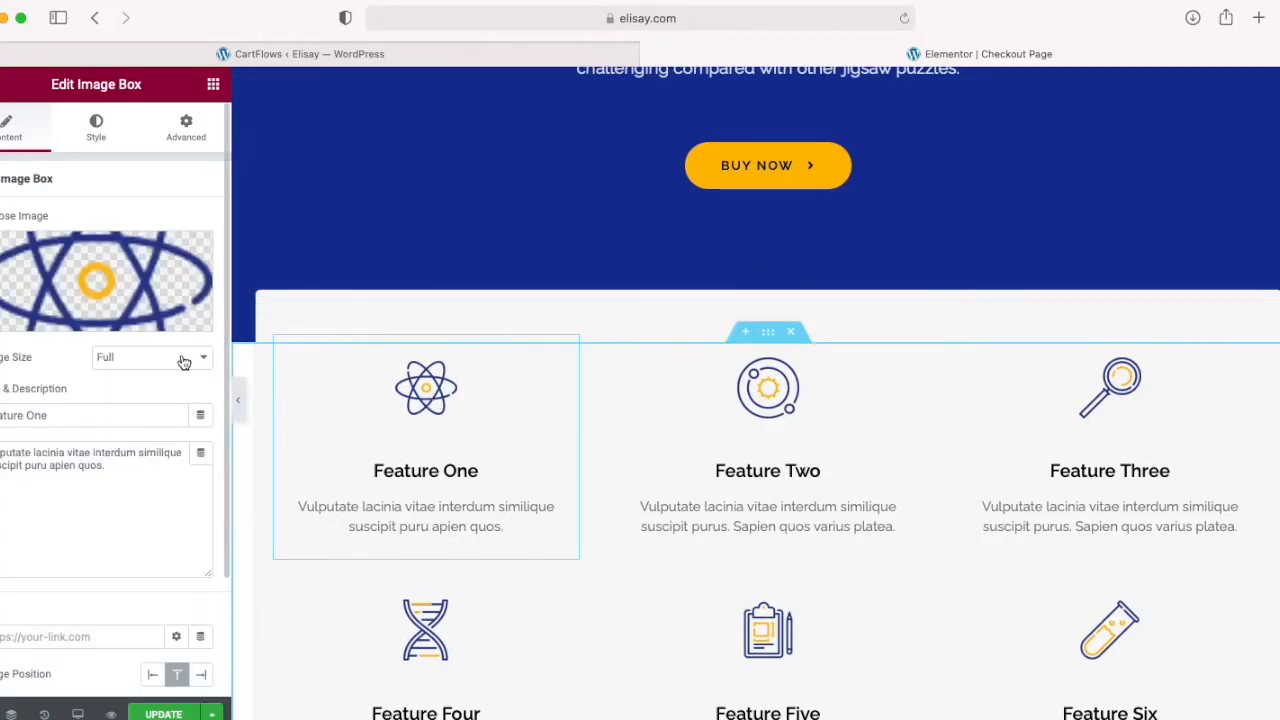
{"action": "mouse_move", "coordinate": [197, 272]}
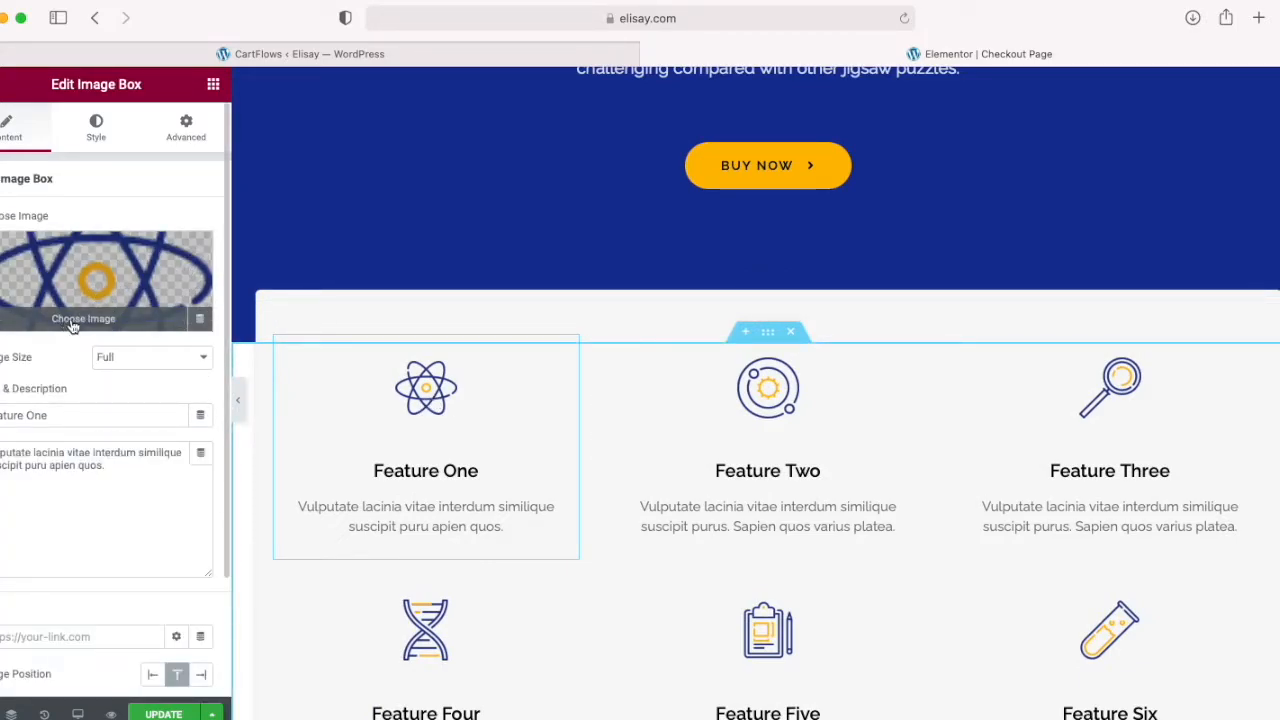
{"action": "left_click", "coordinate": [73, 322]}
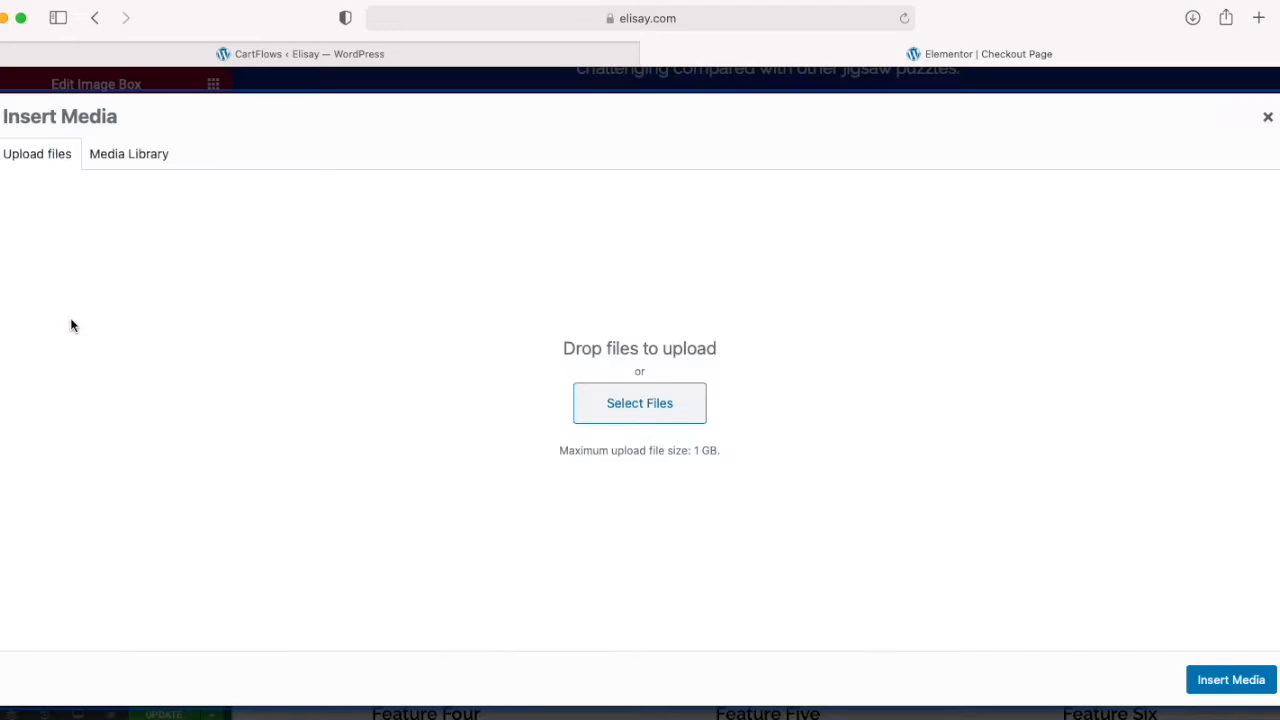
{"action": "left_click", "coordinate": [114, 155]}
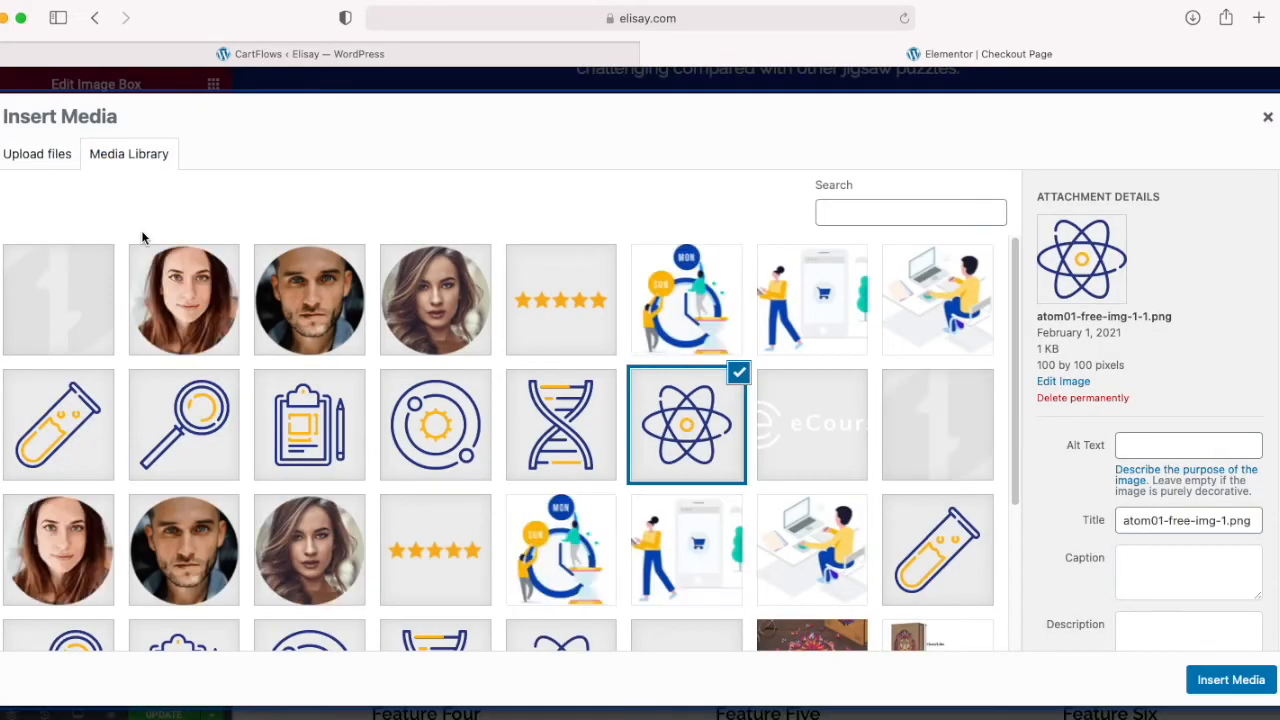
{"action": "scroll", "coordinate": [397, 349], "scroll_direction": "down", "scroll_amount": 5}
{"action": "left_click", "coordinate": [799, 468]}
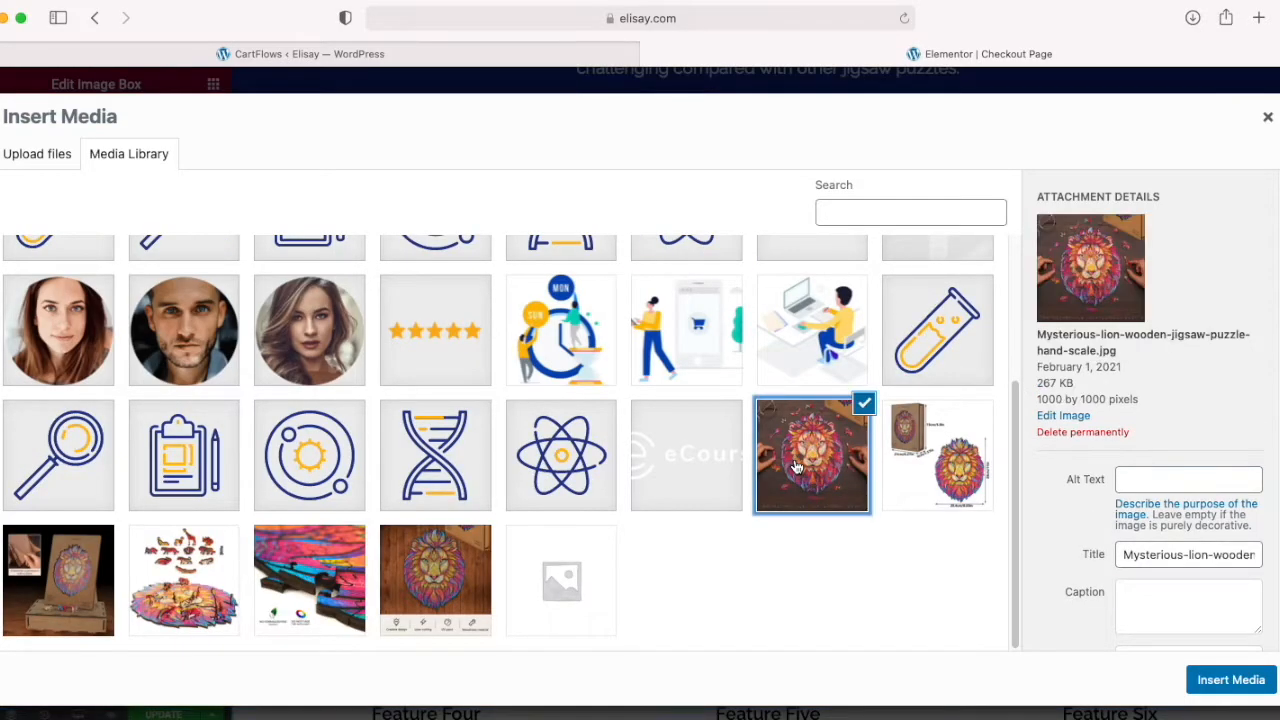
Step: Insert the selected image into Feature One with alt text "mysterious Lion Jigsaw" and set its size to Shop Catalog - 324 x 324
{"action": "left_click", "coordinate": [1137, 483]}
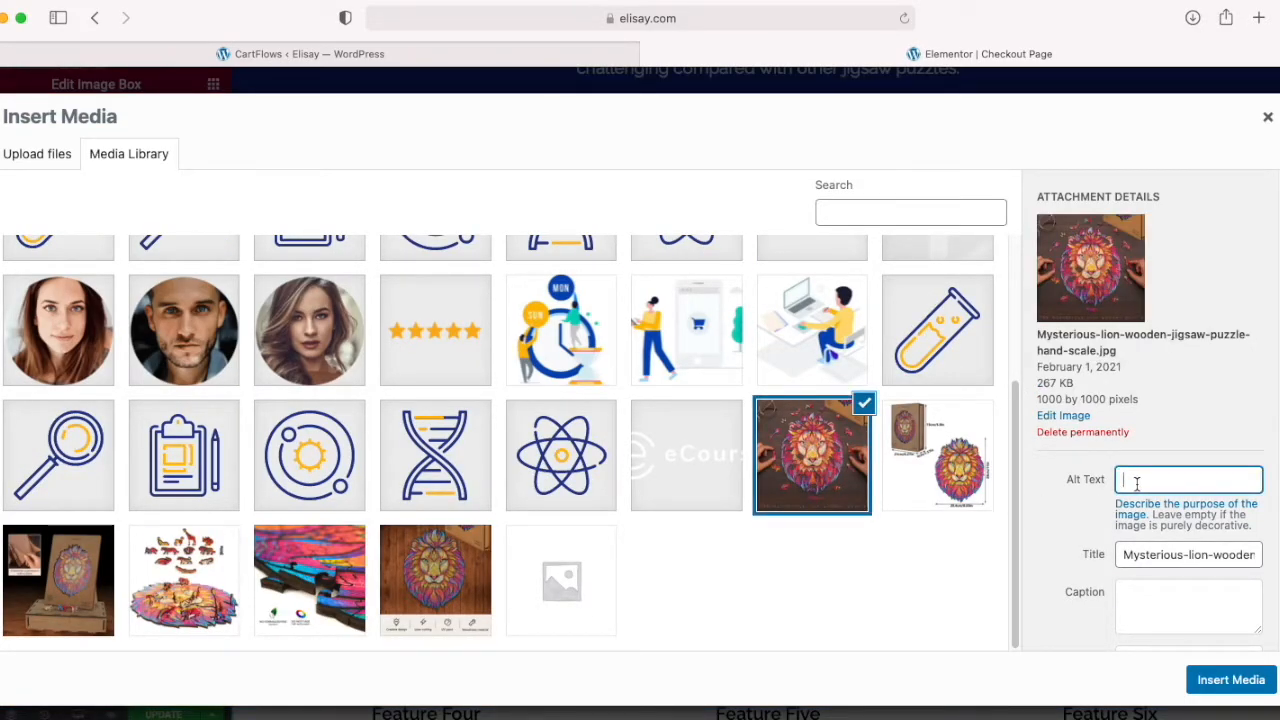
{"action": "type", "text": "mysterio"}
{"action": "type", "text": "us Lion Jigsaw"}
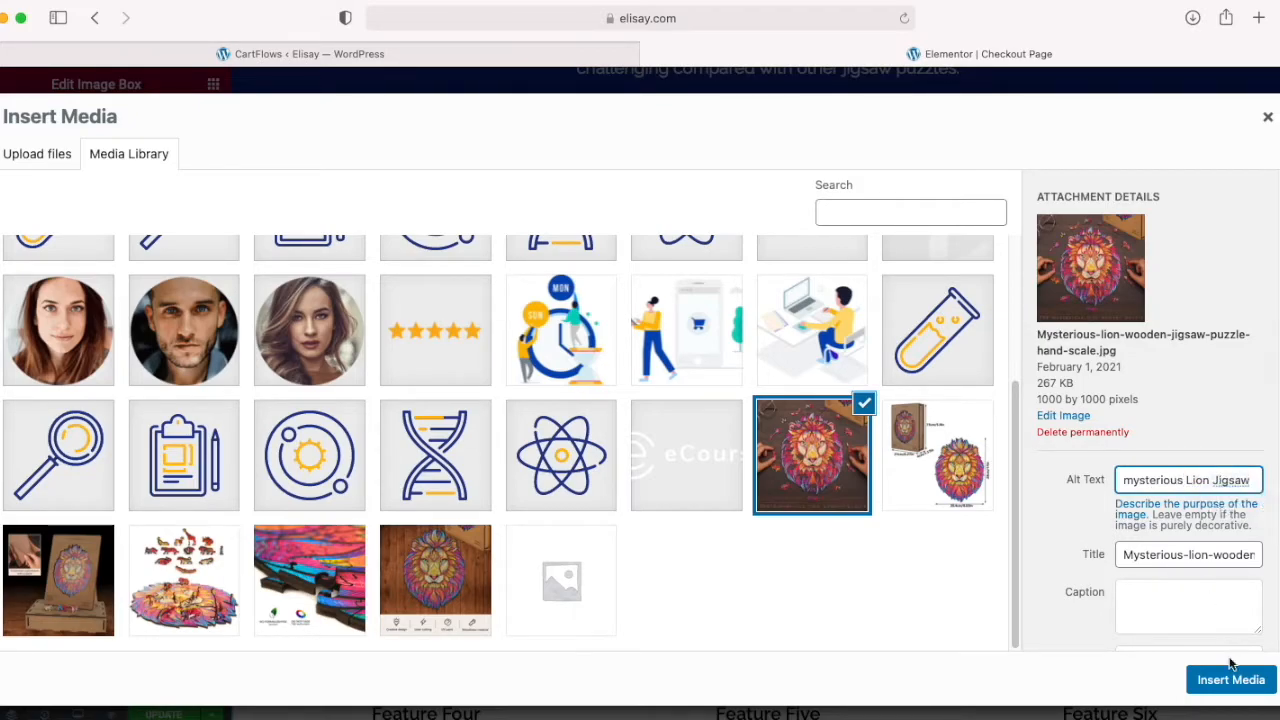
{"action": "scroll", "coordinate": [1178, 632], "scroll_direction": "down", "scroll_amount": 1}
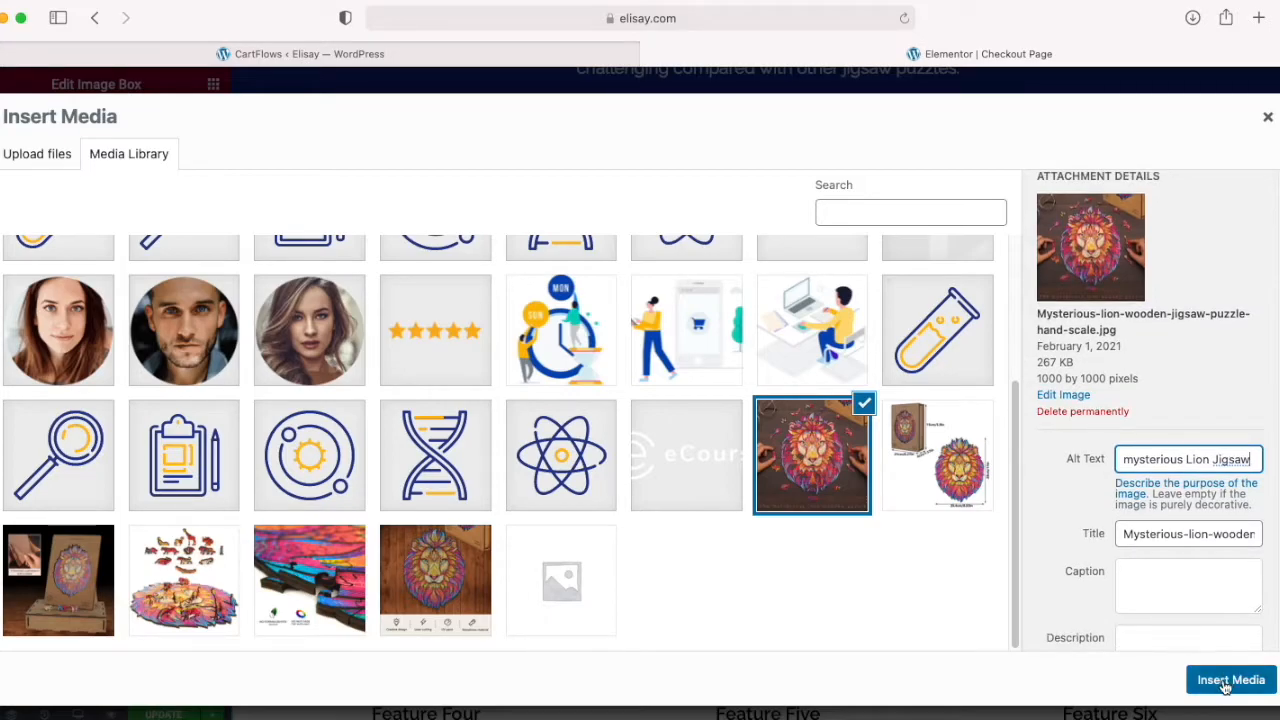
{"action": "left_click", "coordinate": [1229, 681]}
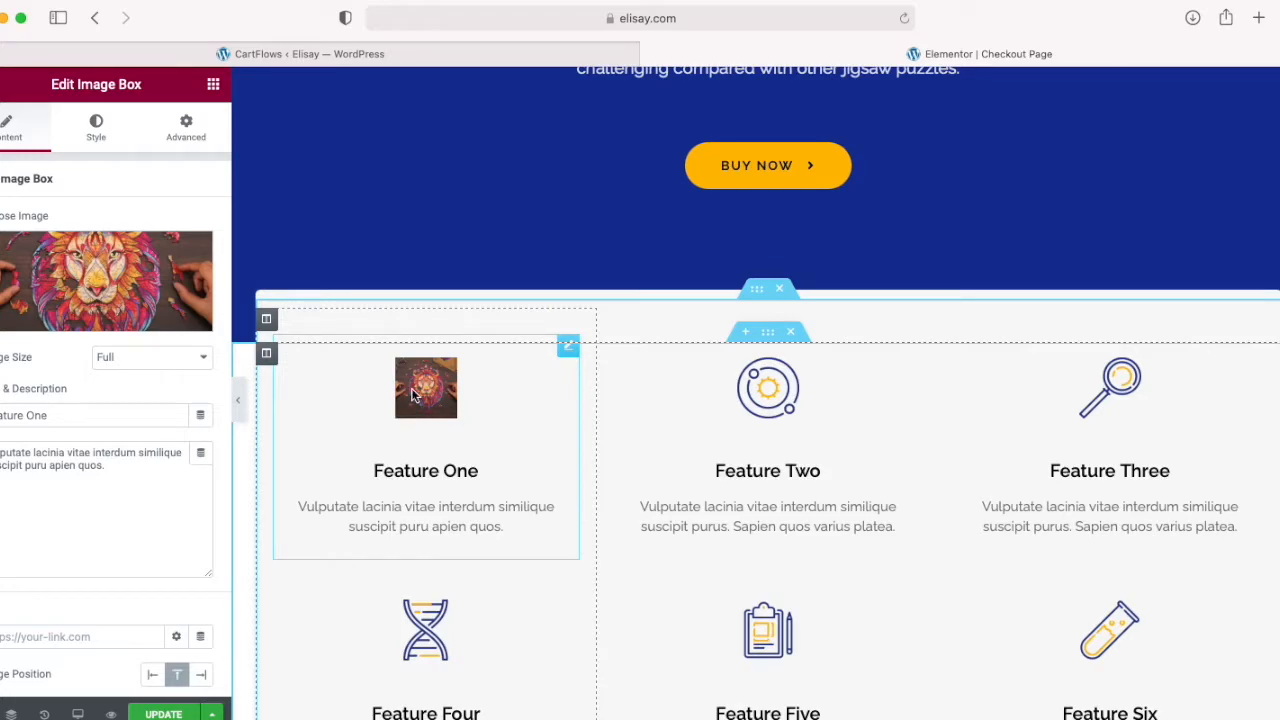
{"action": "left_click", "coordinate": [205, 358]}
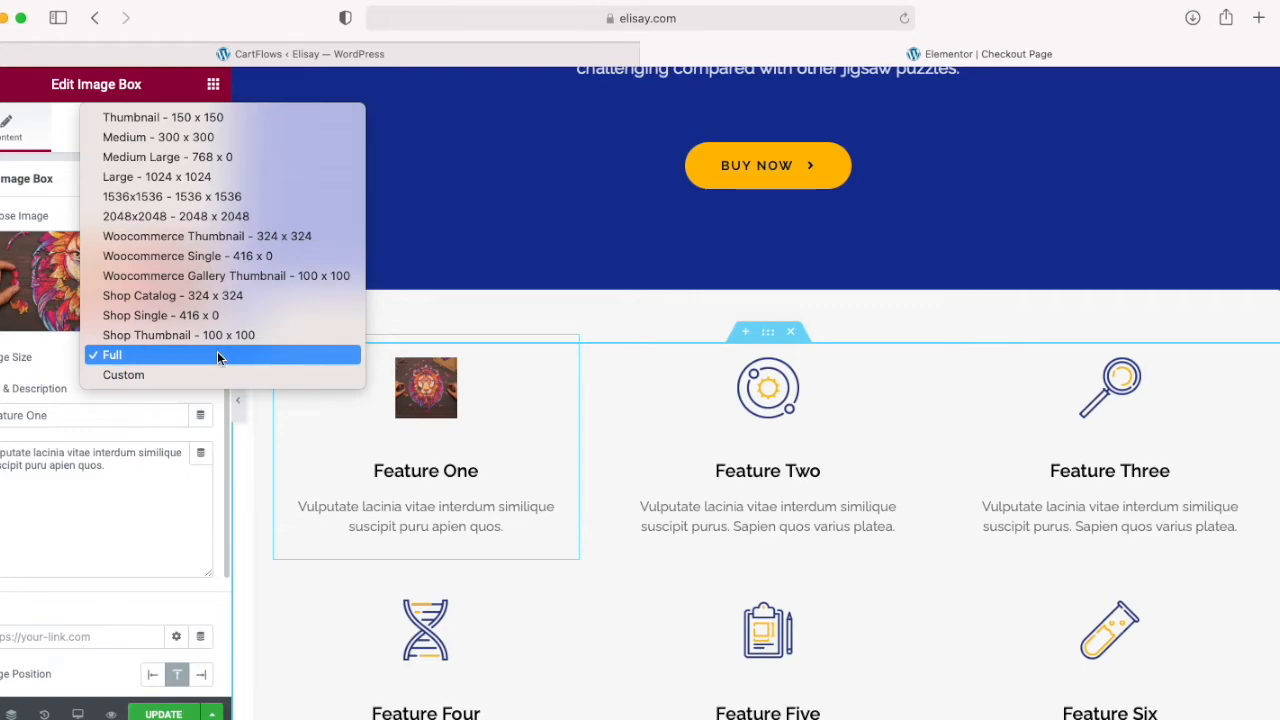
{"action": "left_click", "coordinate": [197, 295]}
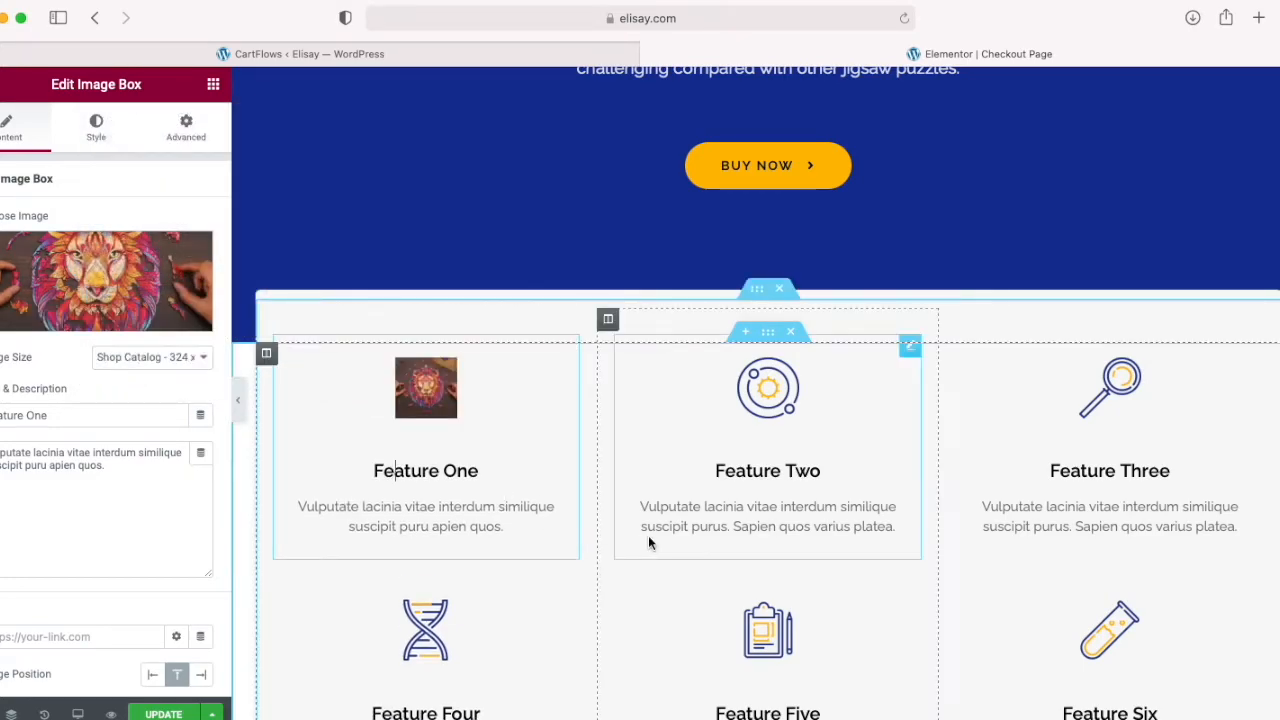
Step: Replace the Feature Two icon with Mysterious-lion-wooden-jigsaw-puzzle-box-stand.jpg, giving it the alt text "Wooden Premium Gift Box"
{"action": "left_click", "coordinate": [747, 408]}
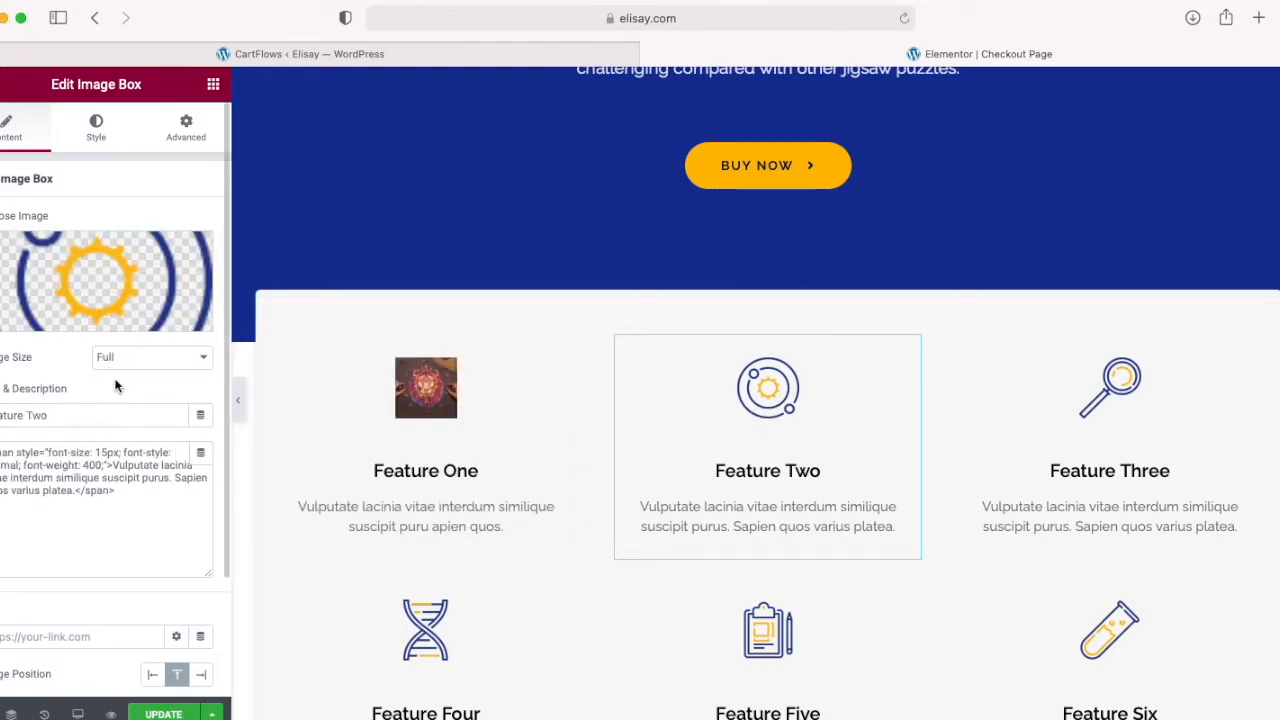
{"action": "left_click", "coordinate": [85, 319]}
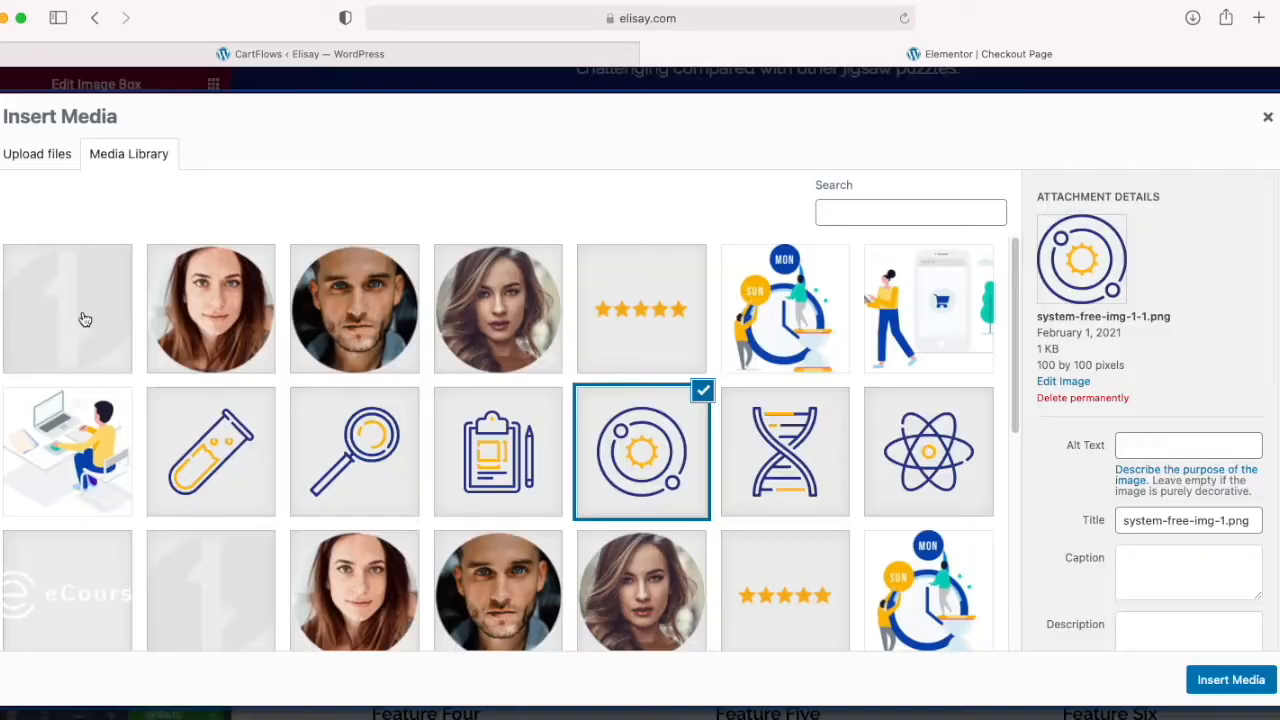
{"action": "scroll", "coordinate": [500, 480], "scroll_direction": "down", "scroll_amount": 10}
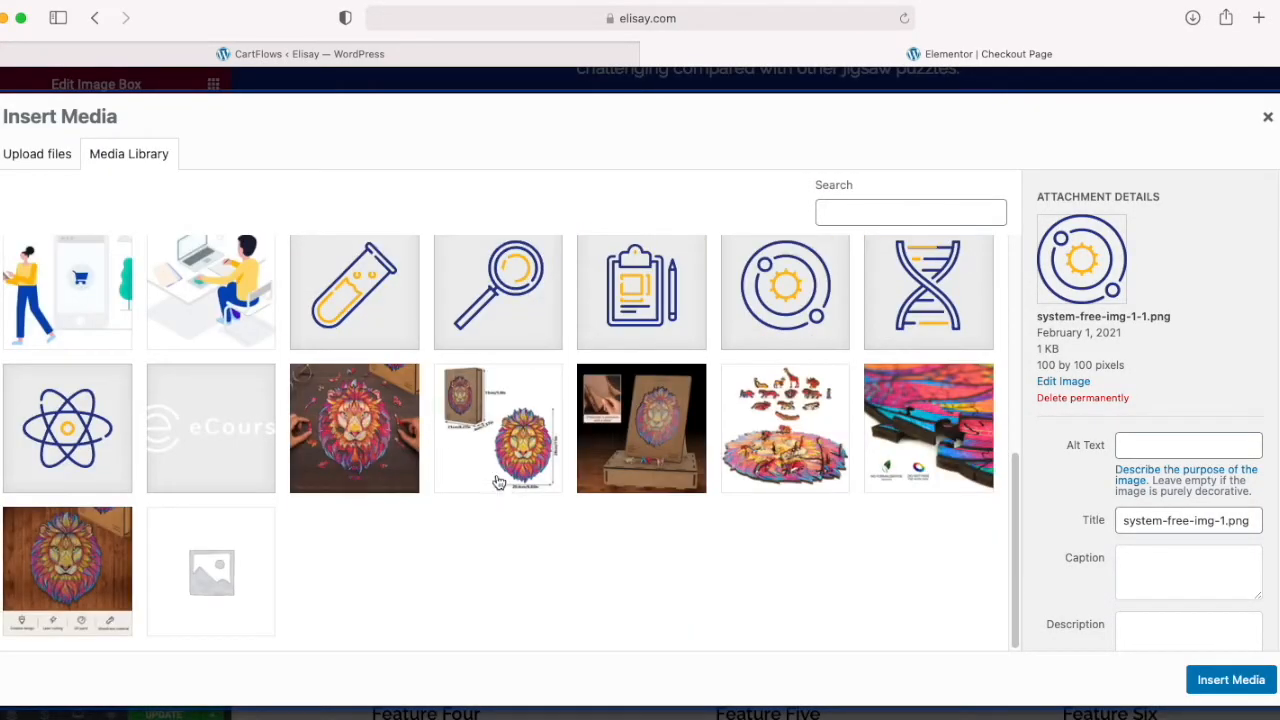
{"action": "left_click", "coordinate": [650, 458]}
{"action": "left_click", "coordinate": [1150, 479]}
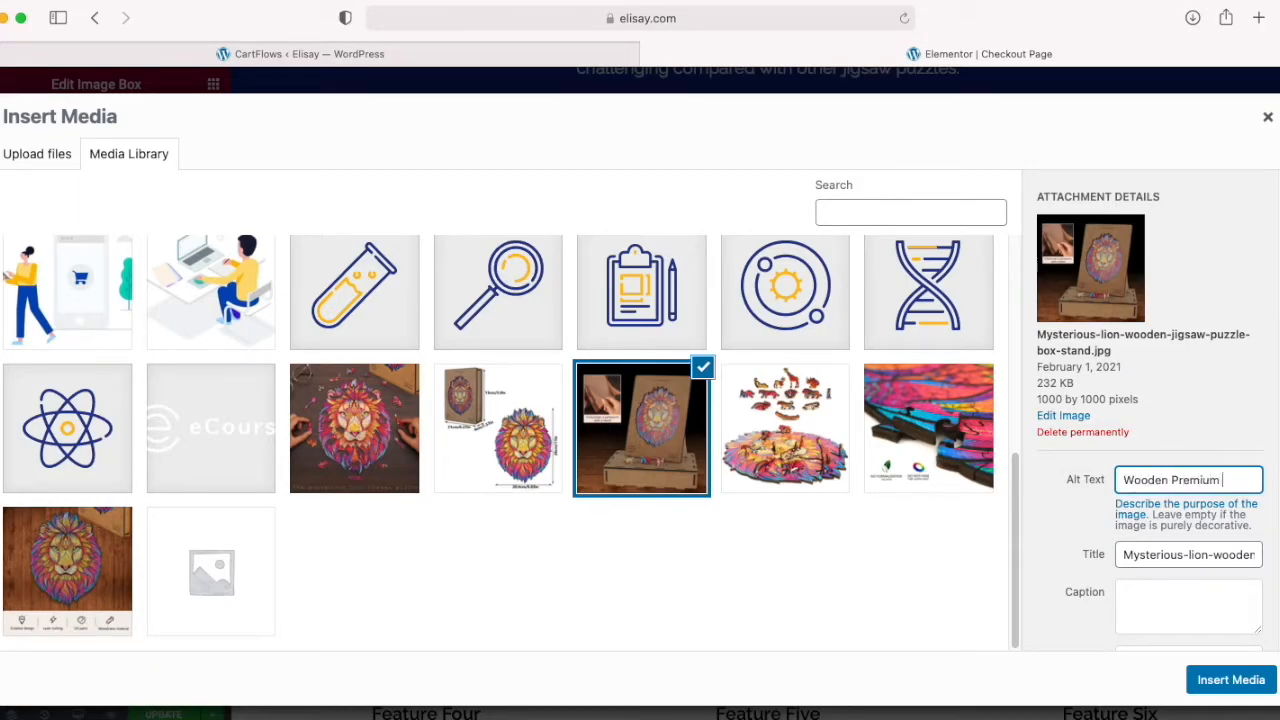
{"action": "type", "text": "Wooden Premium Gift Box"}
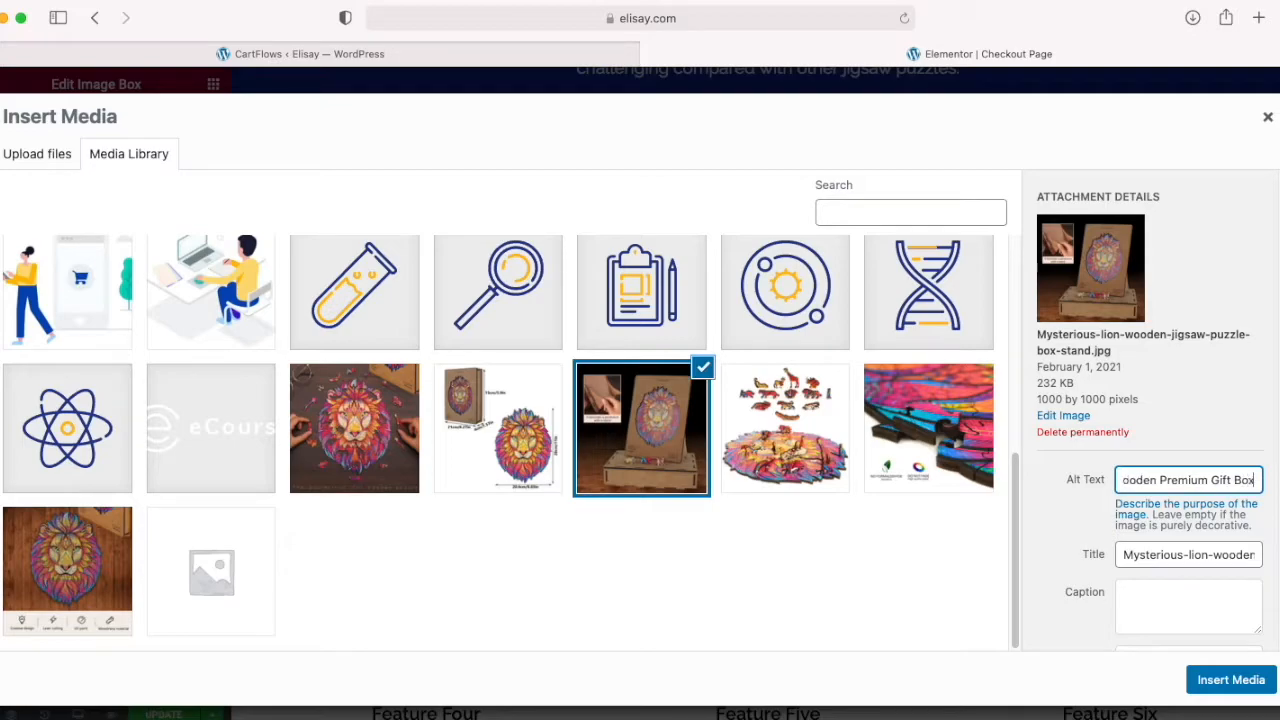
{"action": "left_click", "coordinate": [1236, 680]}
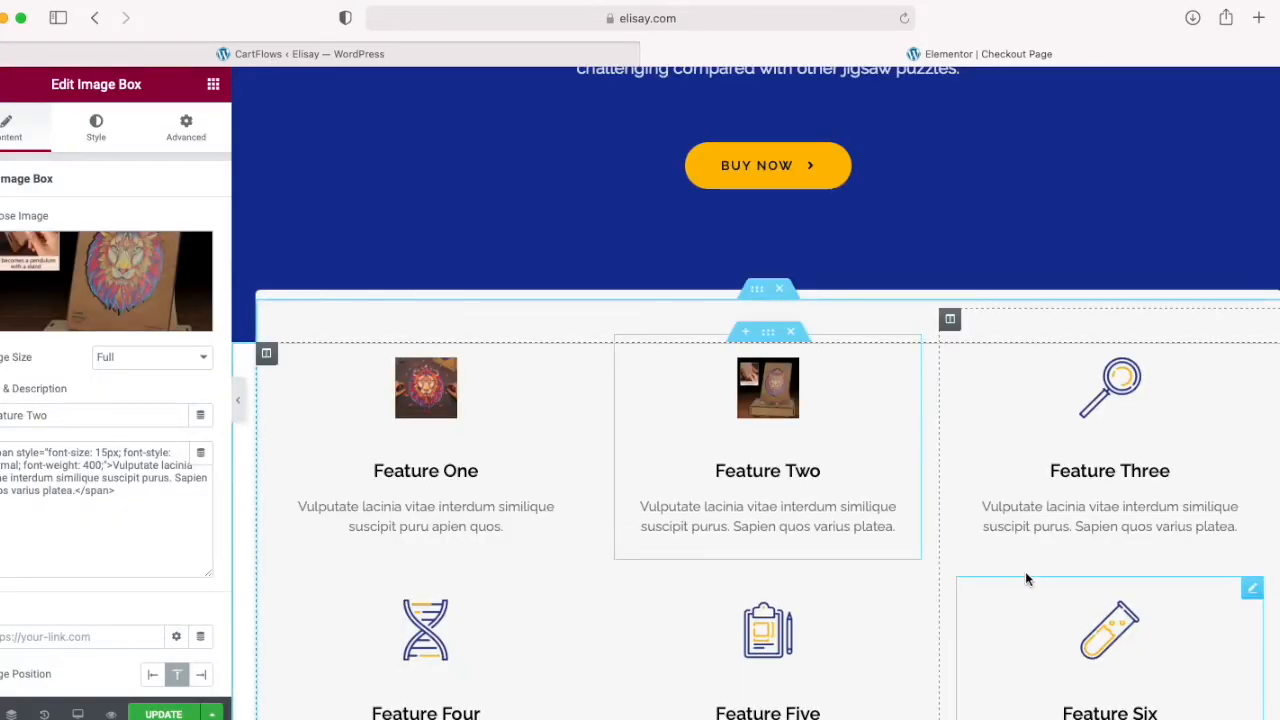
Step: Replace the desk-worker illustration below the features with Mysterious-lion-wooden-jigsaw-puzzle-hand-scale.jpg from the media library
{"action": "scroll", "coordinate": [905, 566], "scroll_direction": "down", "scroll_amount": 1}
{"action": "scroll", "coordinate": [900, 571], "scroll_direction": "down", "scroll_amount": 5}
{"action": "scroll", "coordinate": [910, 578], "scroll_direction": "down", "scroll_amount": 4}
{"action": "scroll", "coordinate": [595, 490], "scroll_direction": "up", "scroll_amount": 2}
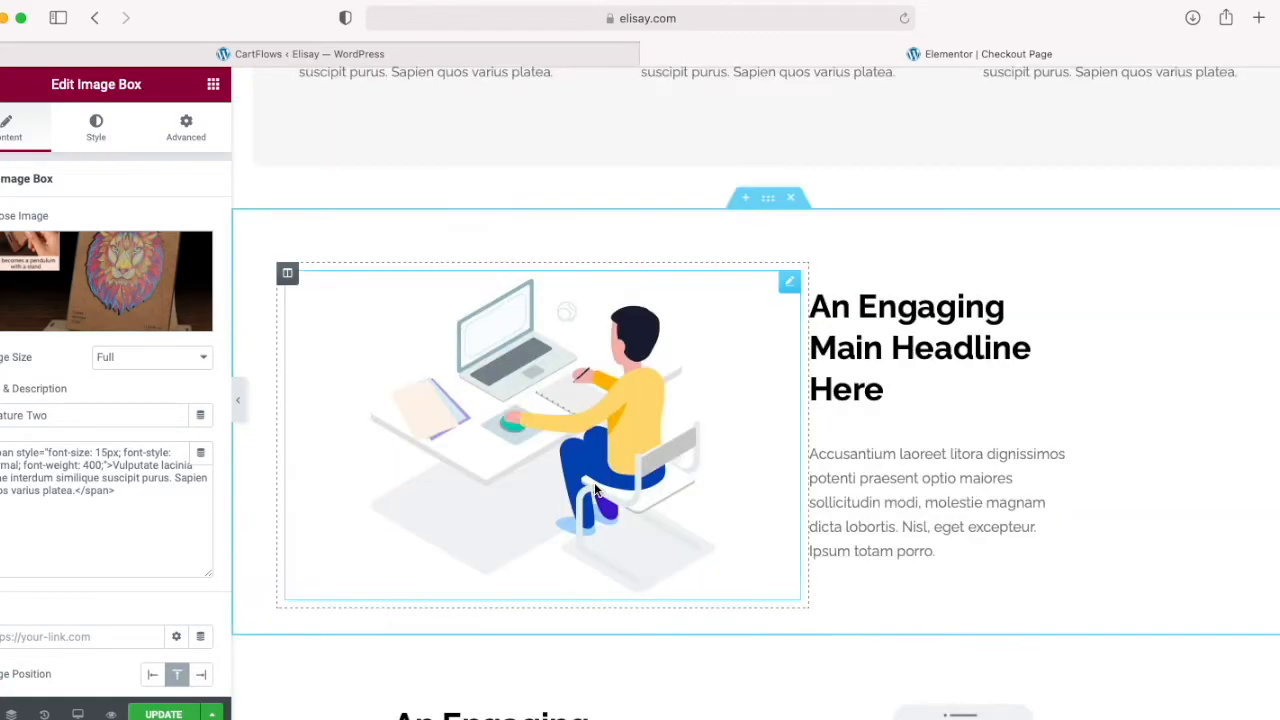
{"action": "left_click", "coordinate": [597, 492]}
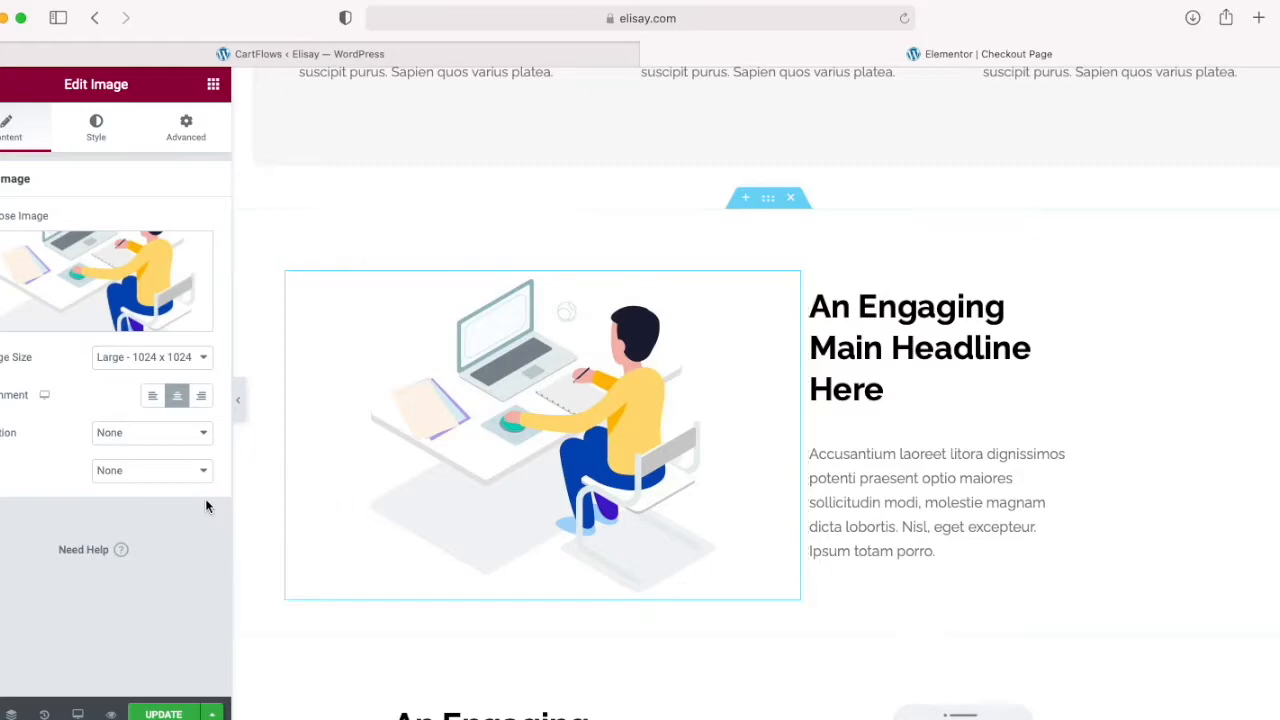
{"action": "left_click", "coordinate": [92, 316]}
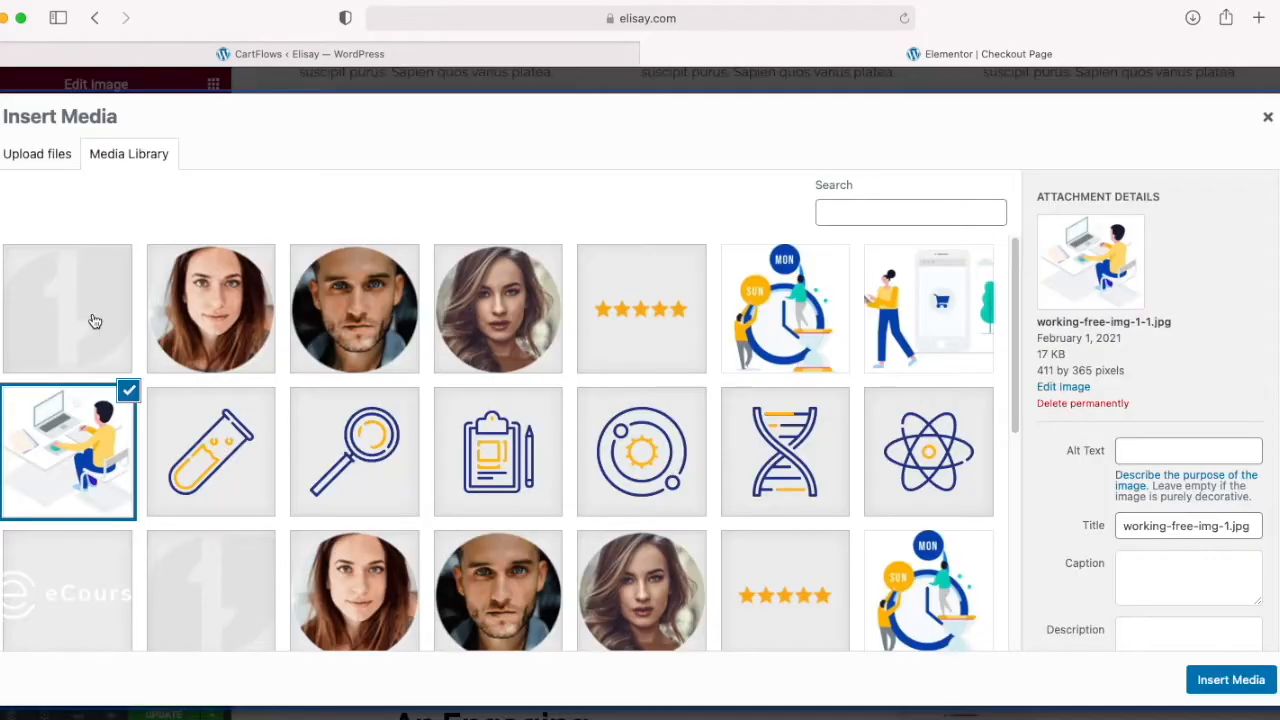
{"action": "scroll", "coordinate": [403, 456], "scroll_direction": "down", "scroll_amount": 3}
{"action": "left_click", "coordinate": [343, 458]}
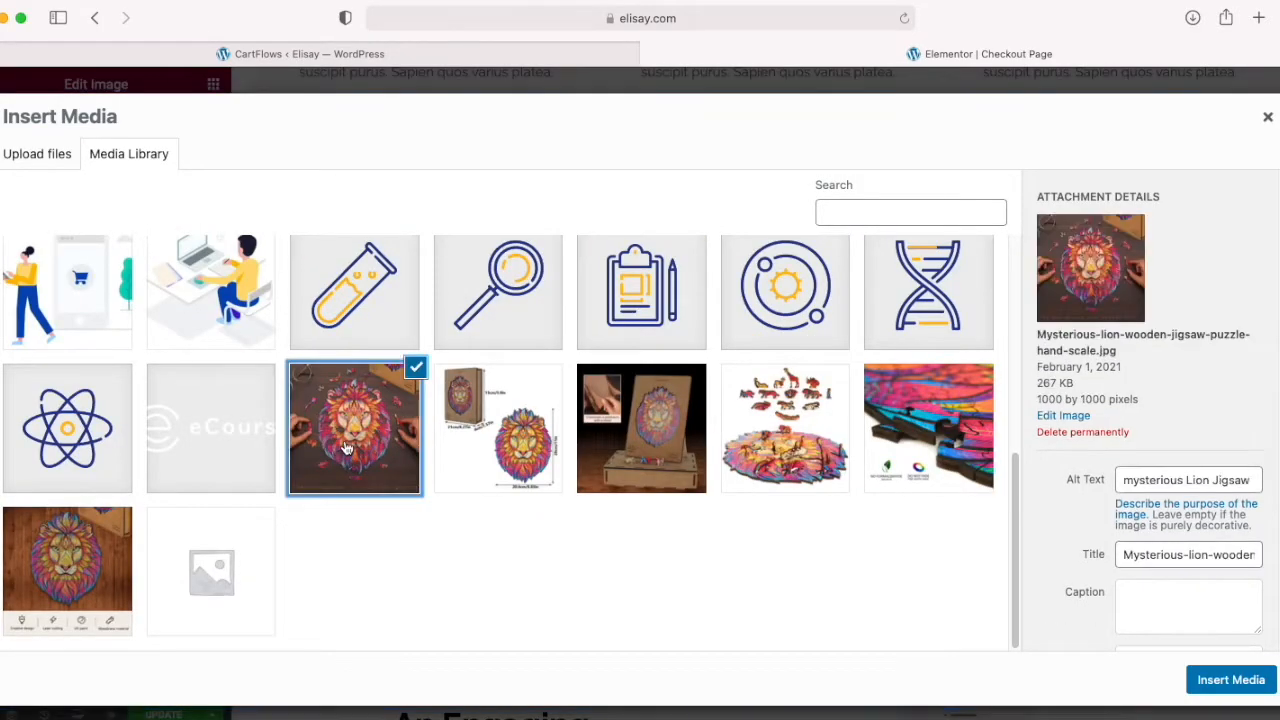
{"action": "left_click", "coordinate": [1207, 679]}
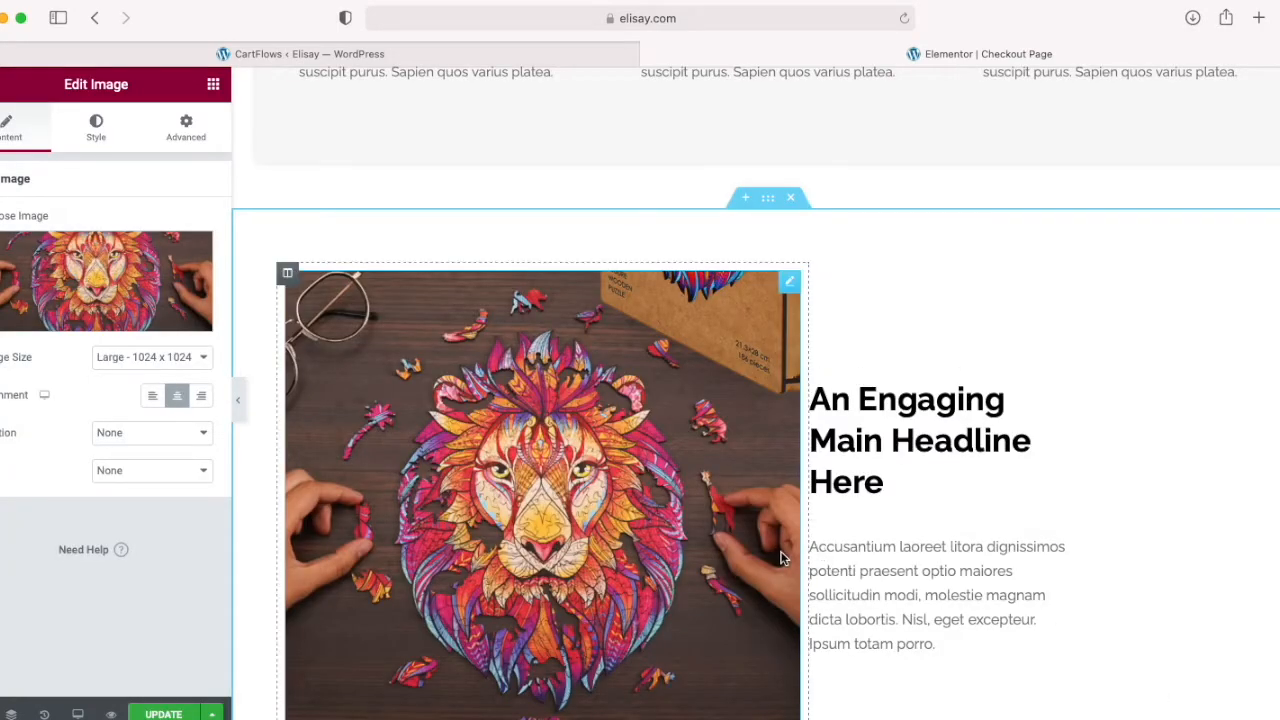
Step: Replace the phone shopping illustration beside the second headline with Mysterious-lion-wooden-jigsaw-puzzle-box-stand.jpg from the media library
{"action": "scroll", "coordinate": [785, 550], "scroll_direction": "down", "scroll_amount": 5}
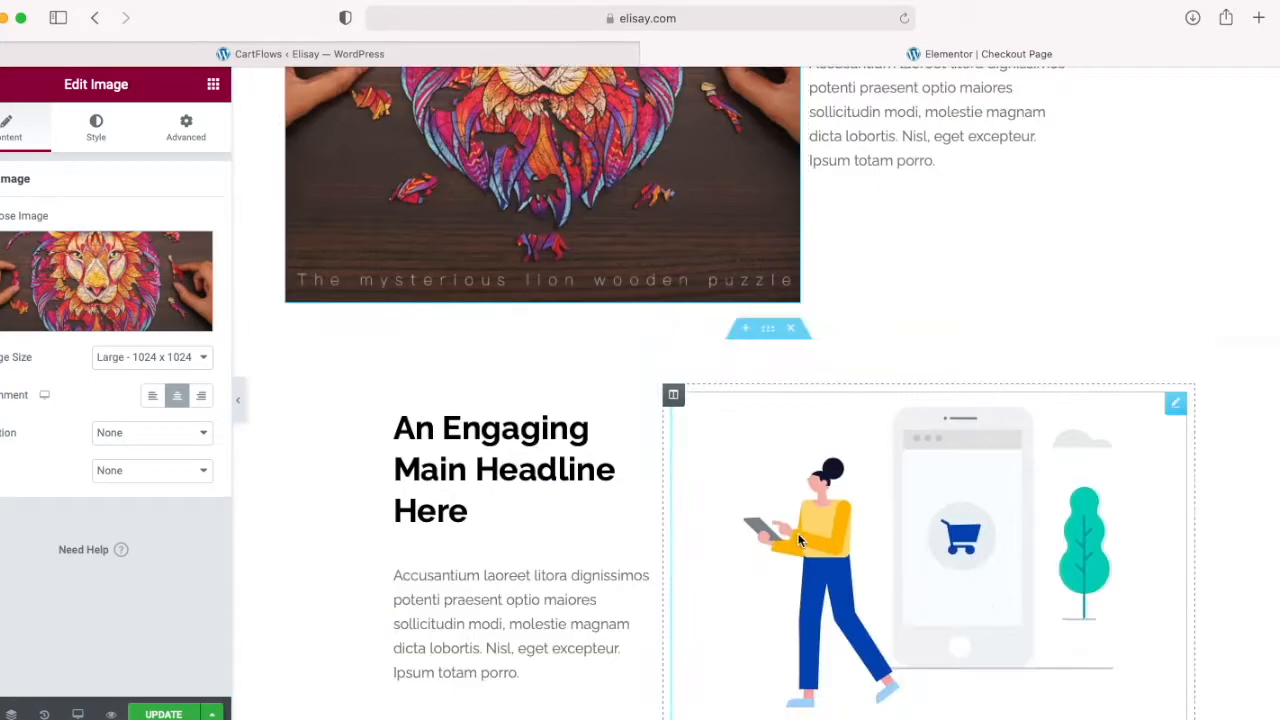
{"action": "left_click", "coordinate": [880, 521]}
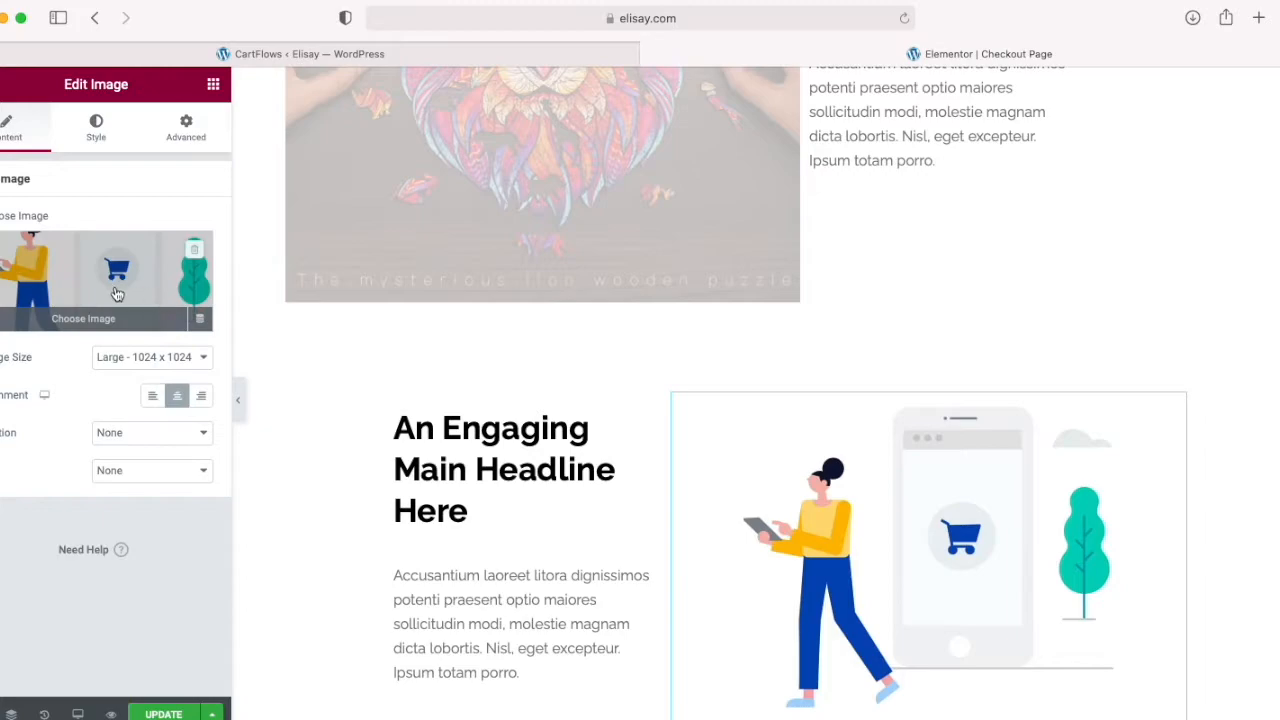
{"action": "left_click", "coordinate": [95, 318]}
{"action": "scroll", "coordinate": [446, 500], "scroll_direction": "down", "scroll_amount": 5}
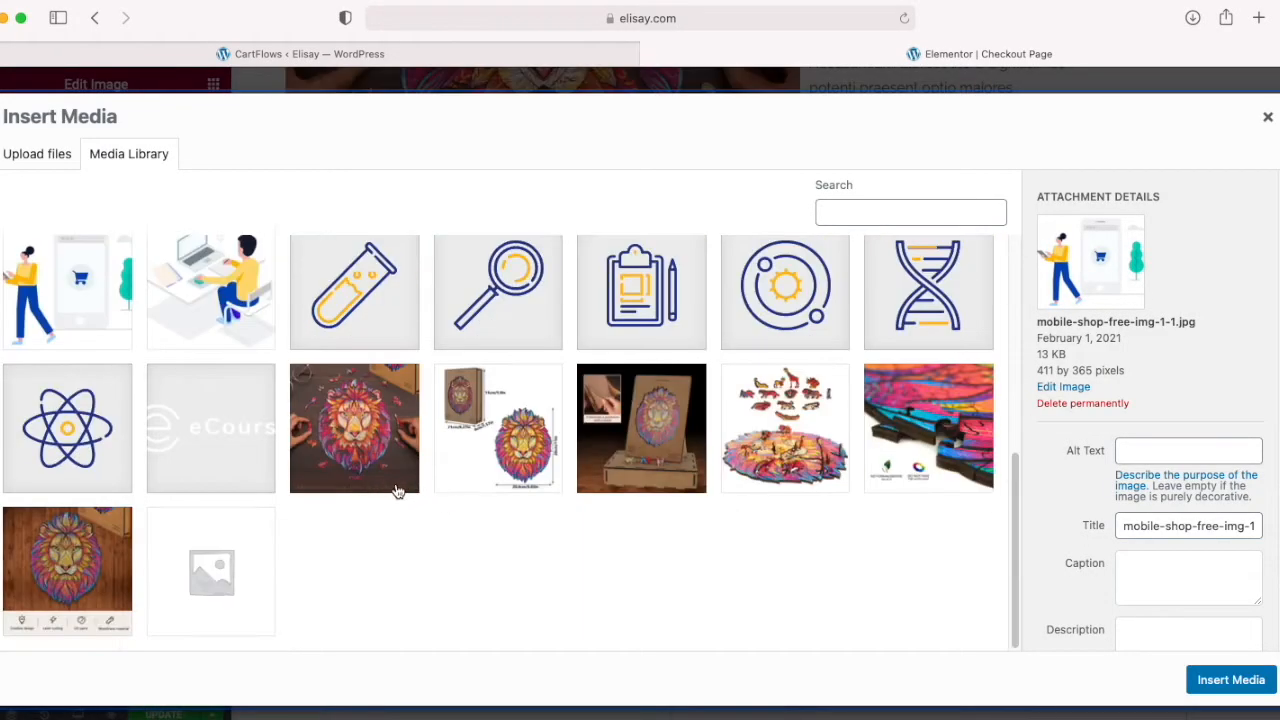
{"action": "left_click", "coordinate": [622, 470]}
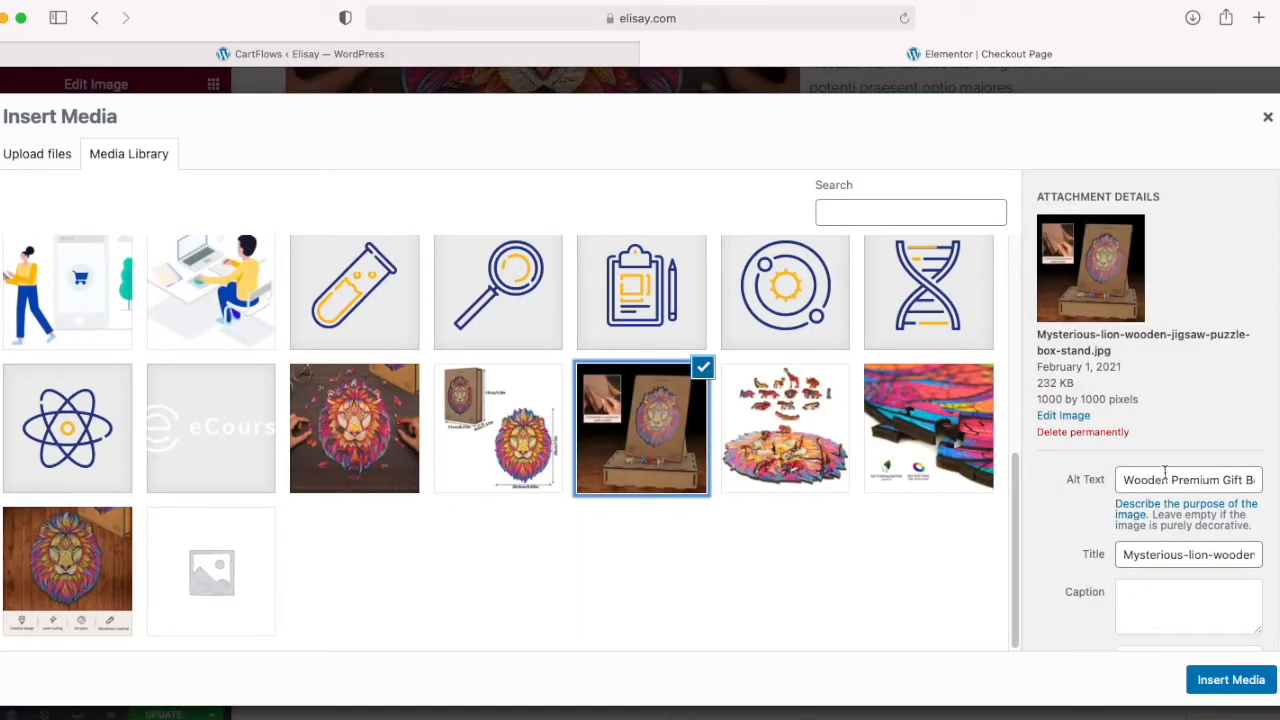
{"action": "left_click", "coordinate": [1231, 680]}
{"action": "scroll", "coordinate": [857, 591], "scroll_direction": "down", "scroll_amount": 5}
{"action": "scroll", "coordinate": [862, 588], "scroll_direction": "up", "scroll_amount": 1}
{"action": "scroll", "coordinate": [862, 590], "scroll_direction": "up", "scroll_amount": 10}
{"action": "scroll", "coordinate": [870, 620], "scroll_direction": "down", "scroll_amount": 10}
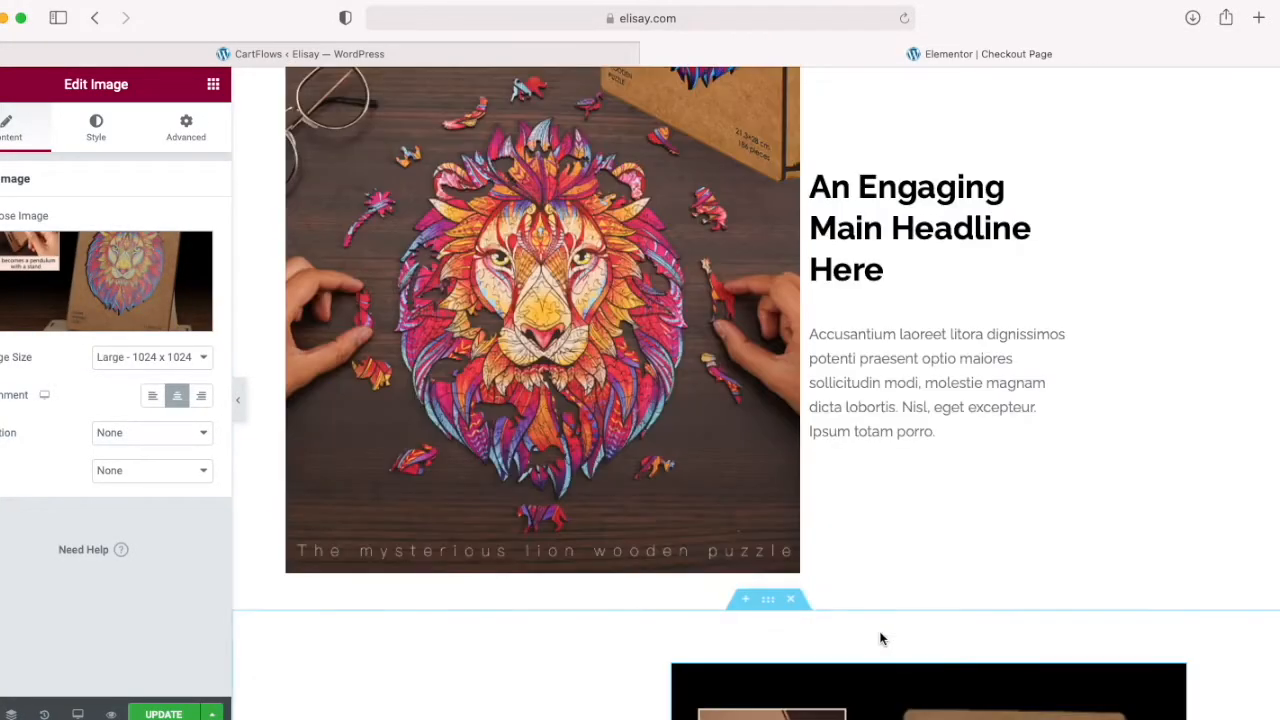
Step: Select Mysterious-lion-wooden-jigsaw-puzzle-animal-pieces.jpg from the media library to replace the clock illustration beside the third headline
{"action": "scroll", "coordinate": [853, 648], "scroll_direction": "down", "scroll_amount": 3}
{"action": "left_click", "coordinate": [640, 590]}
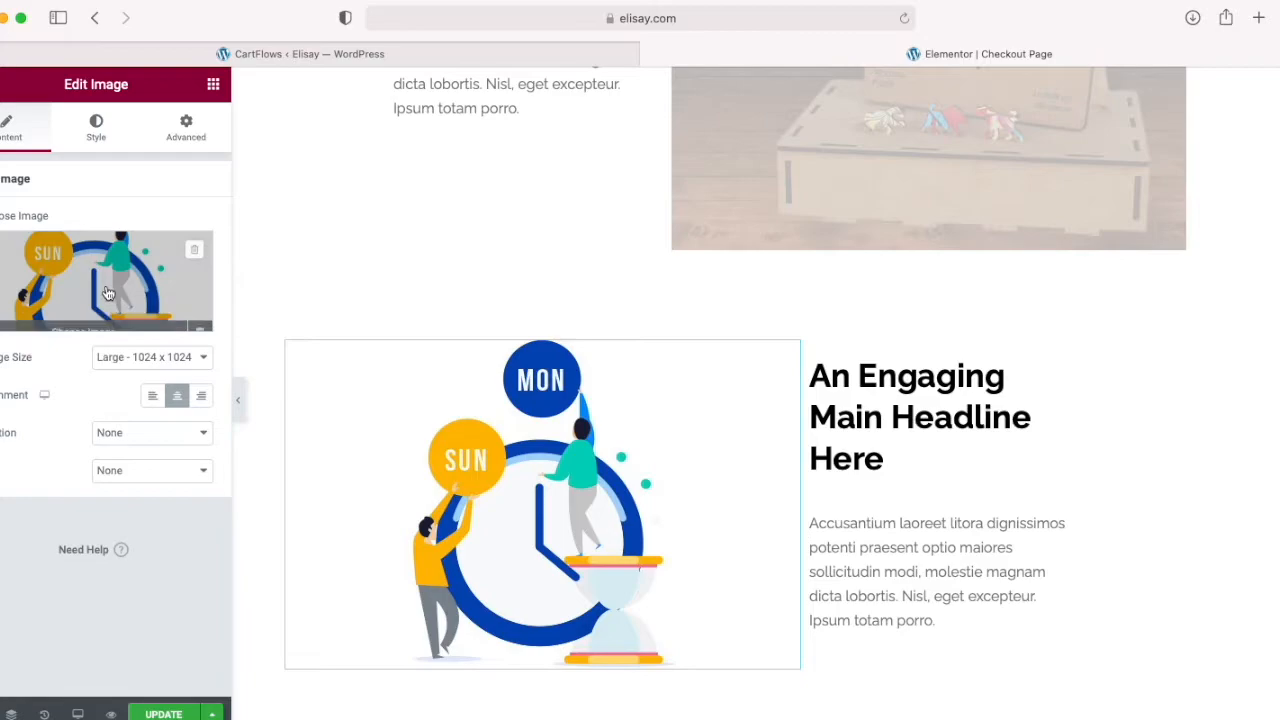
{"action": "left_click", "coordinate": [105, 316]}
{"action": "scroll", "coordinate": [512, 495], "scroll_direction": "down", "scroll_amount": 5}
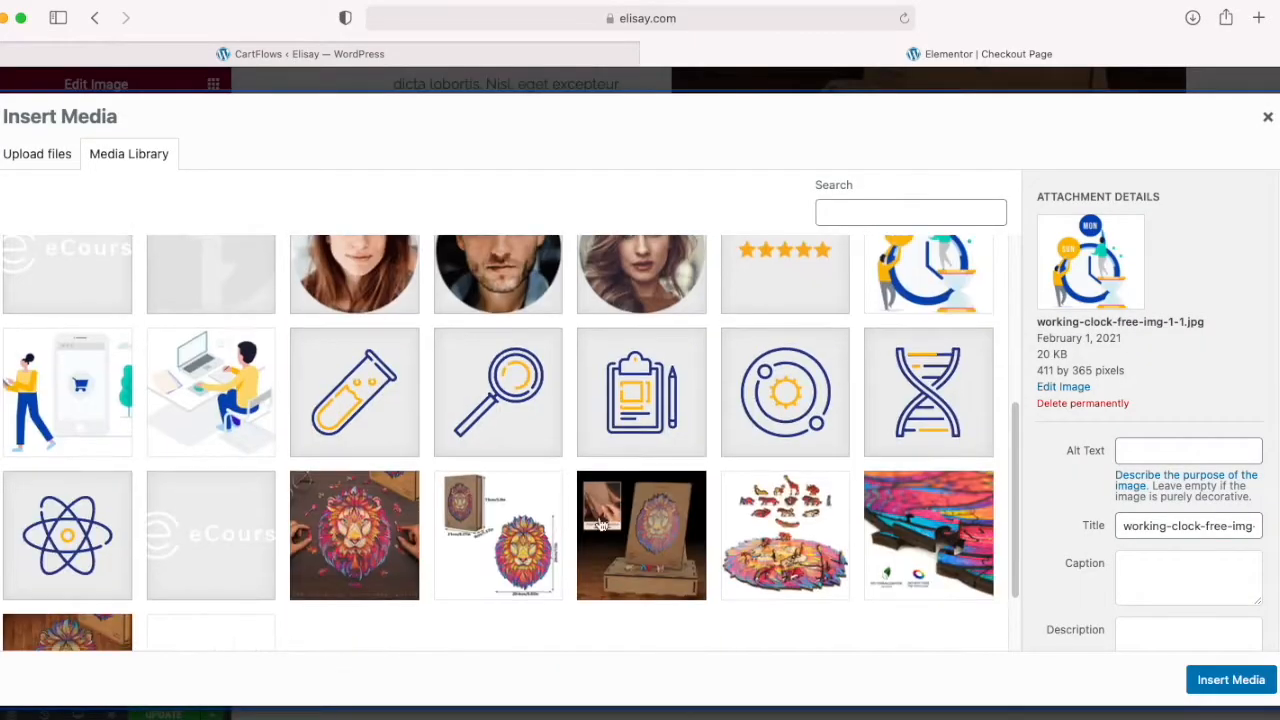
{"action": "scroll", "coordinate": [774, 538], "scroll_direction": "down", "scroll_amount": 2}
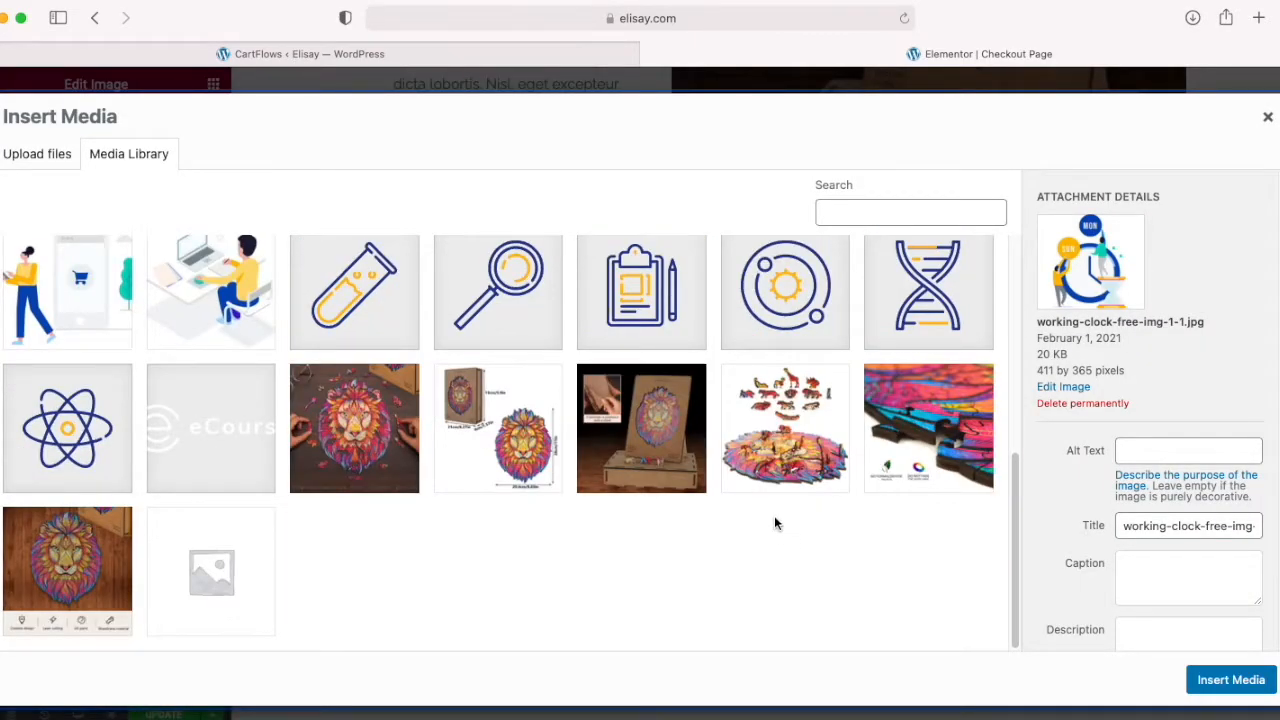
{"action": "left_click", "coordinate": [777, 427]}
Step: Give the animal pieces image the alt text "Animal Shaped Jigsaw Pieces" and insert it beside the third headline
{"action": "left_click", "coordinate": [1188, 479]}
{"action": "type", "text": "Animal Shapws"}
{"action": "key", "text": "BackSpace"}
{"action": "key", "text": "BackSpace"}
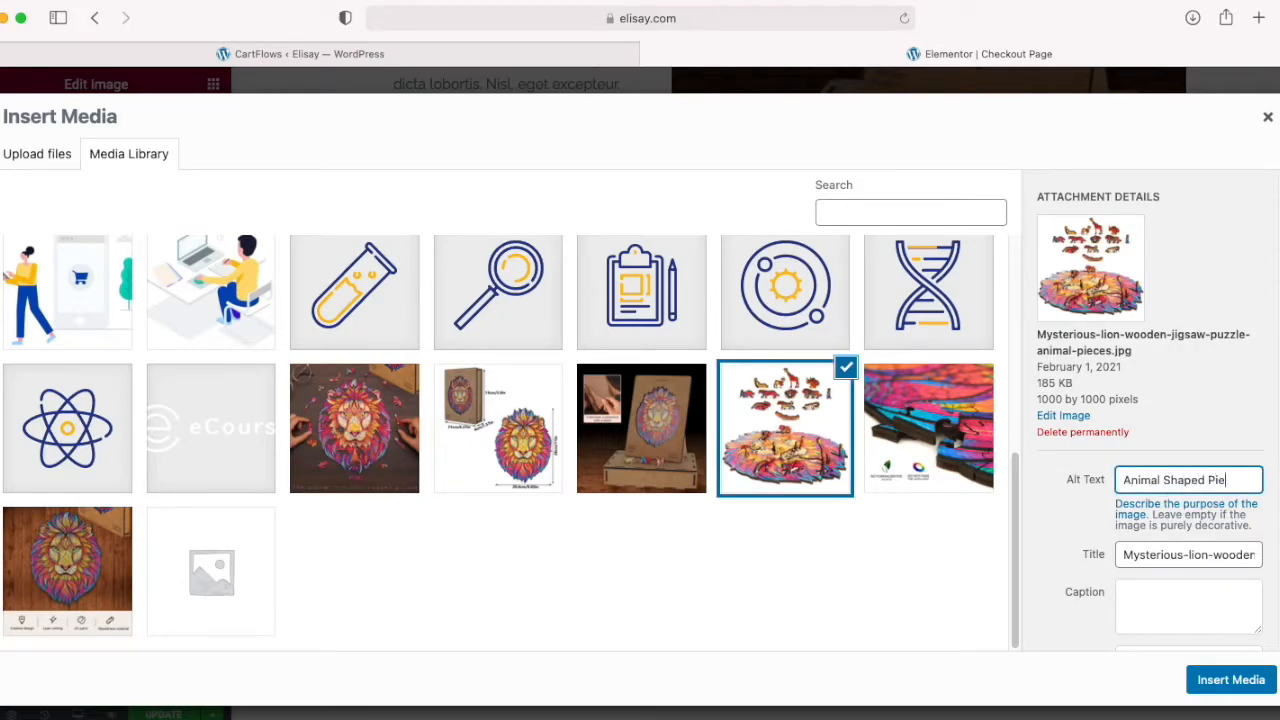
{"action": "type", "text": "ed Pieces"}
{"action": "left_click", "coordinate": [1210, 480]}
{"action": "type", "text": "Jigsaw"}
{"action": "left_click", "coordinate": [1232, 684]}
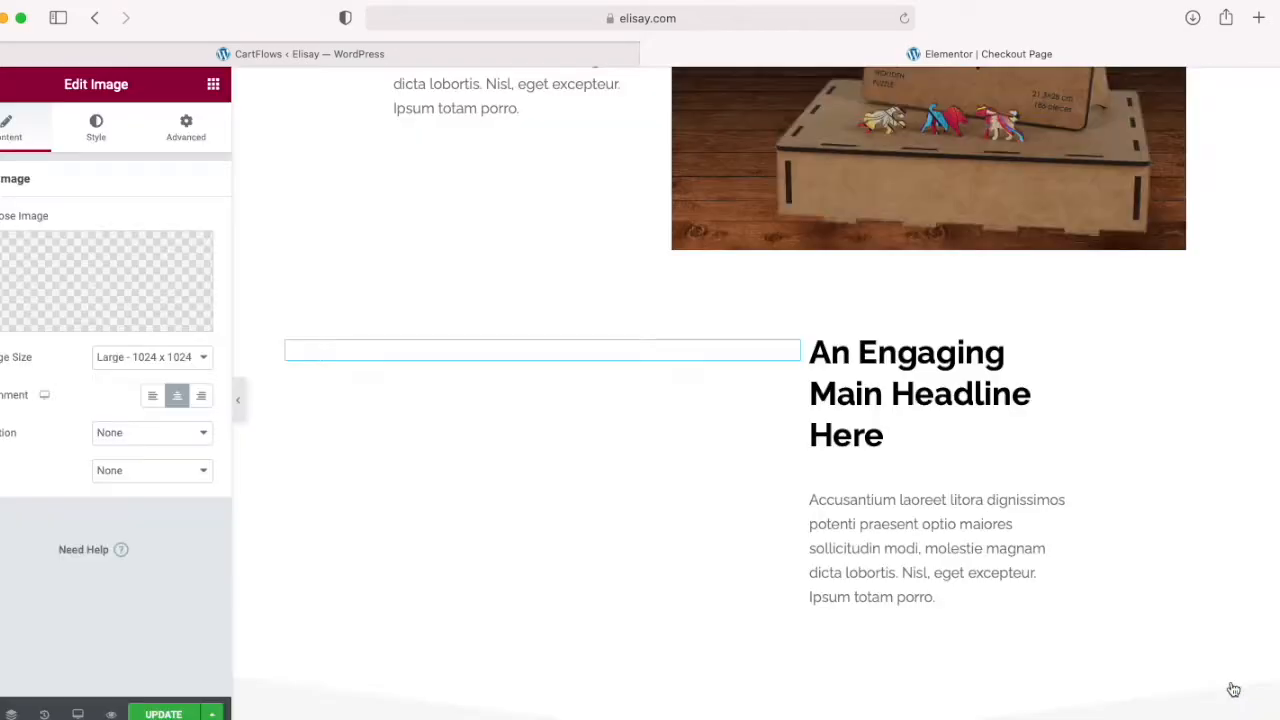
Step: Delete the "What Our Clients Say!" testimonials section above the billing details
{"action": "scroll", "coordinate": [740, 596], "scroll_direction": "down", "scroll_amount": 3}
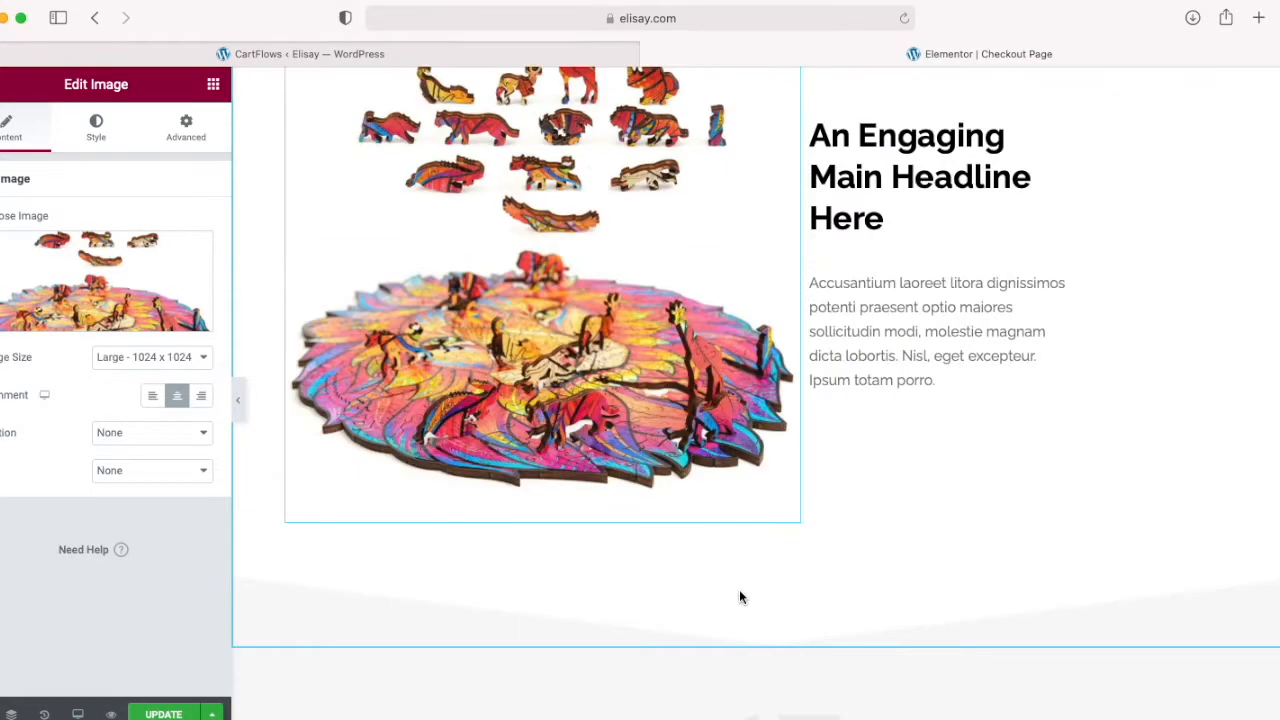
{"action": "scroll", "coordinate": [743, 597], "scroll_direction": "up", "scroll_amount": 3}
{"action": "scroll", "coordinate": [741, 596], "scroll_direction": "down", "scroll_amount": 3}
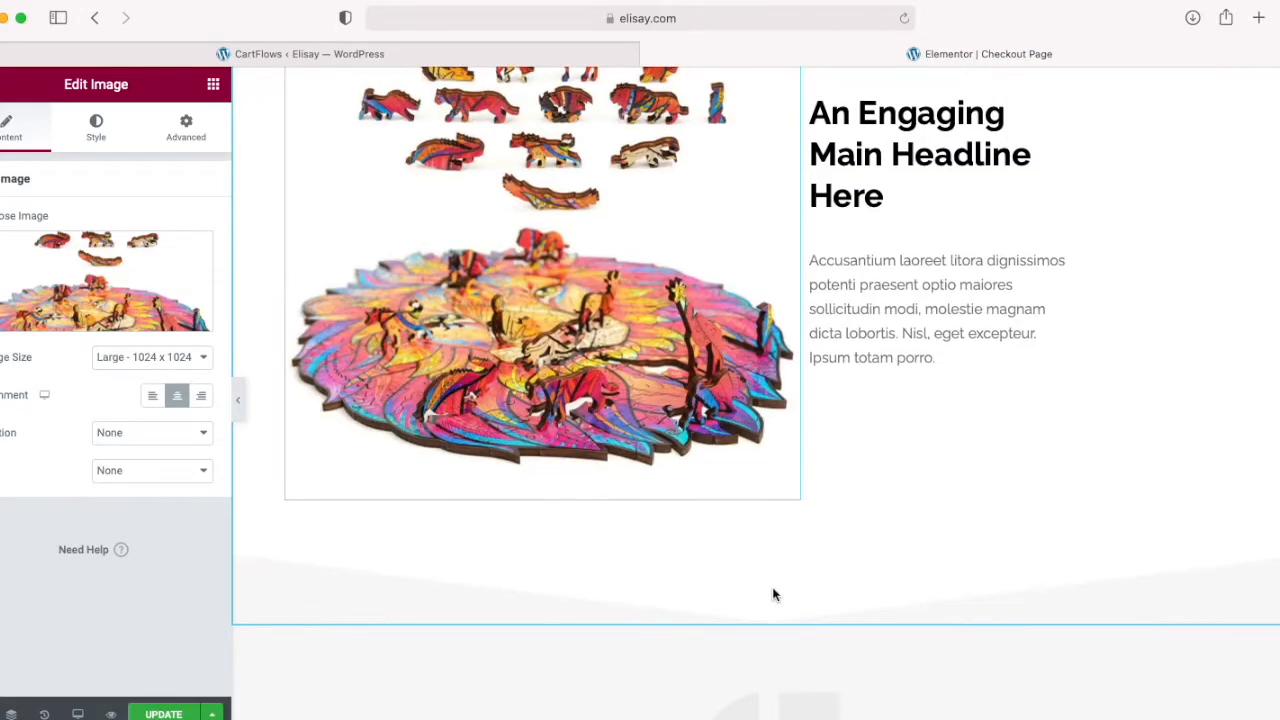
{"action": "scroll", "coordinate": [768, 594], "scroll_direction": "down", "scroll_amount": 5}
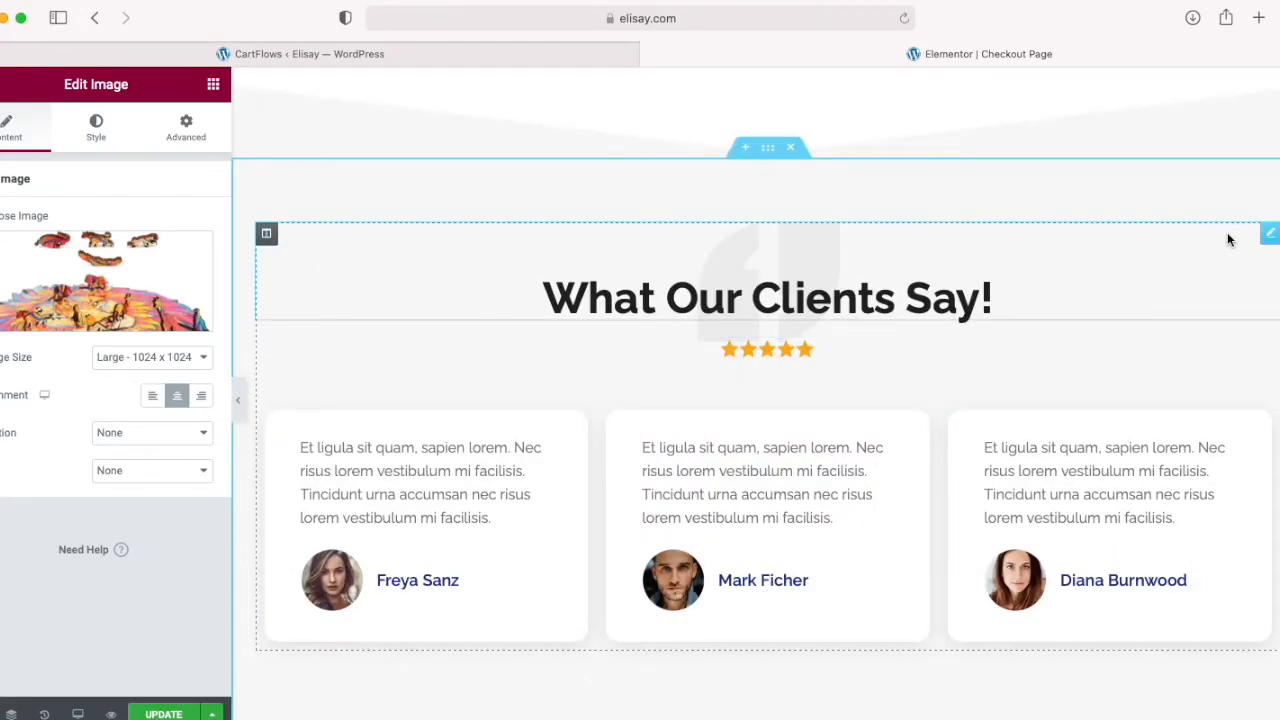
{"action": "left_click", "coordinate": [791, 148]}
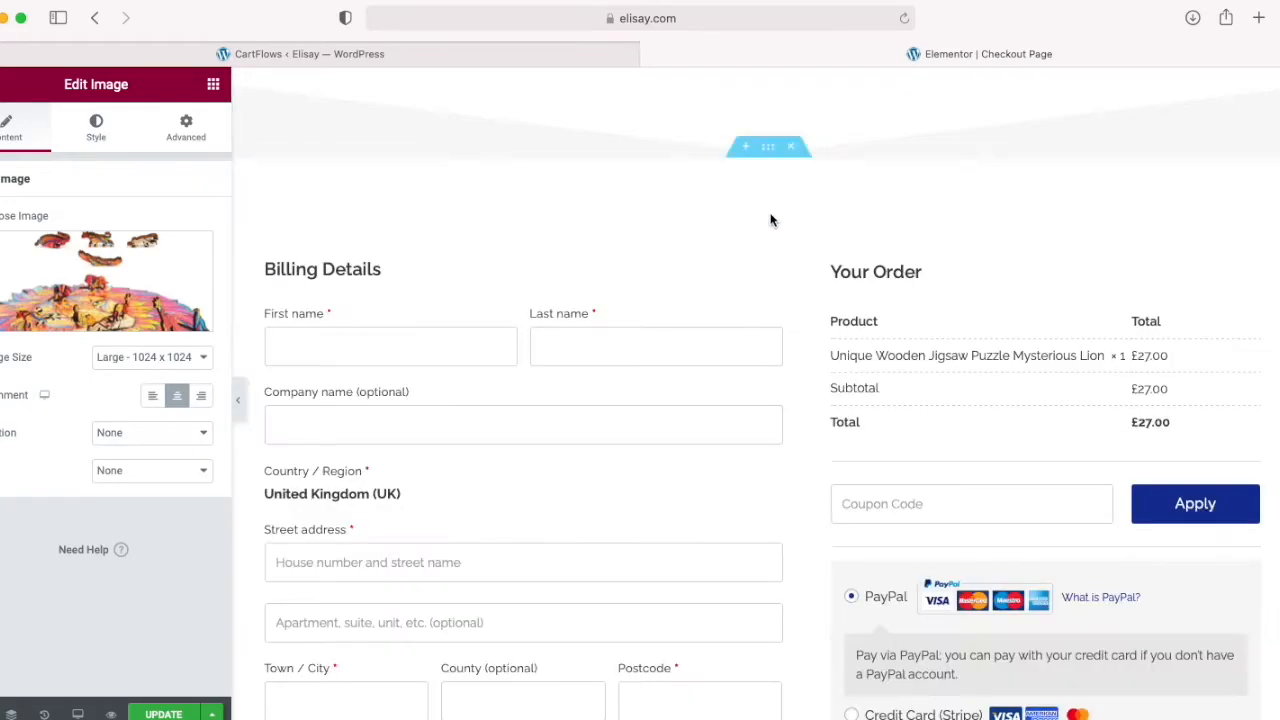
Step: Select Mysterious-lion-wooden-jigsaw-puzzle-dimension-size.jpg from the media library as the new image for the Feature One box
{"action": "scroll", "coordinate": [810, 440], "scroll_direction": "up", "scroll_amount": 10}
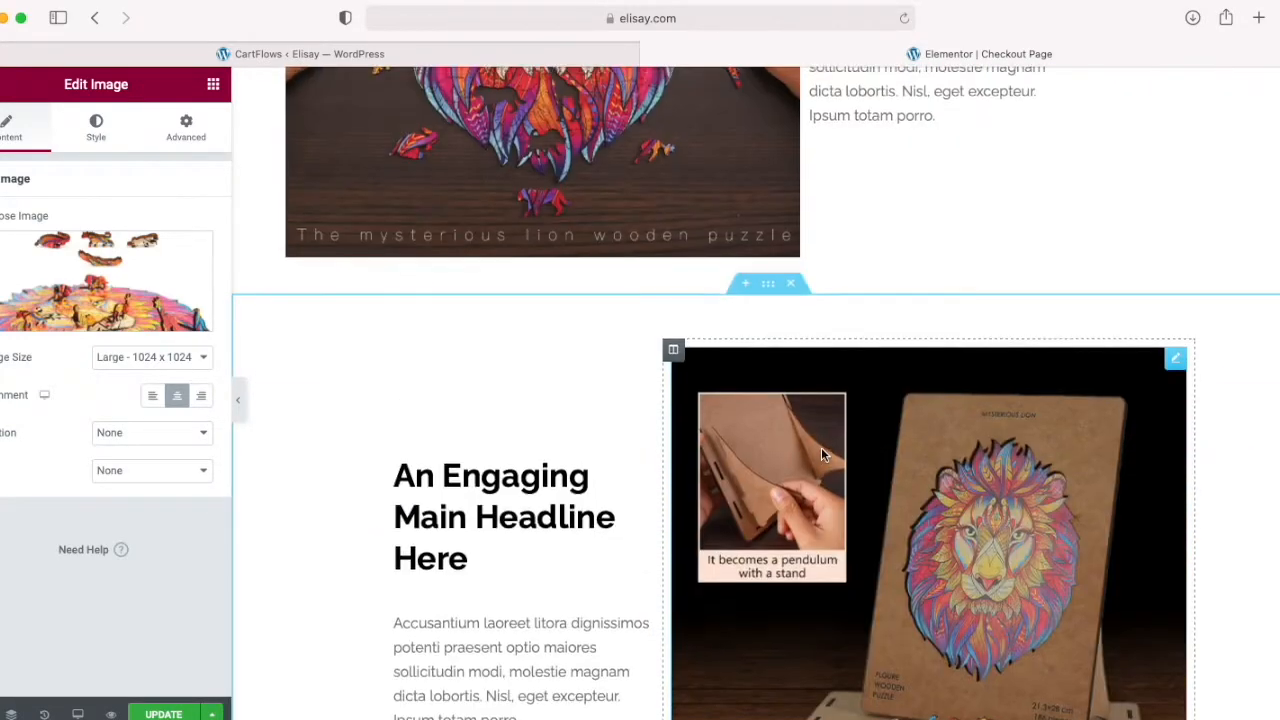
{"action": "scroll", "coordinate": [819, 456], "scroll_direction": "up", "scroll_amount": 6}
{"action": "scroll", "coordinate": [819, 456], "scroll_direction": "down", "scroll_amount": 4}
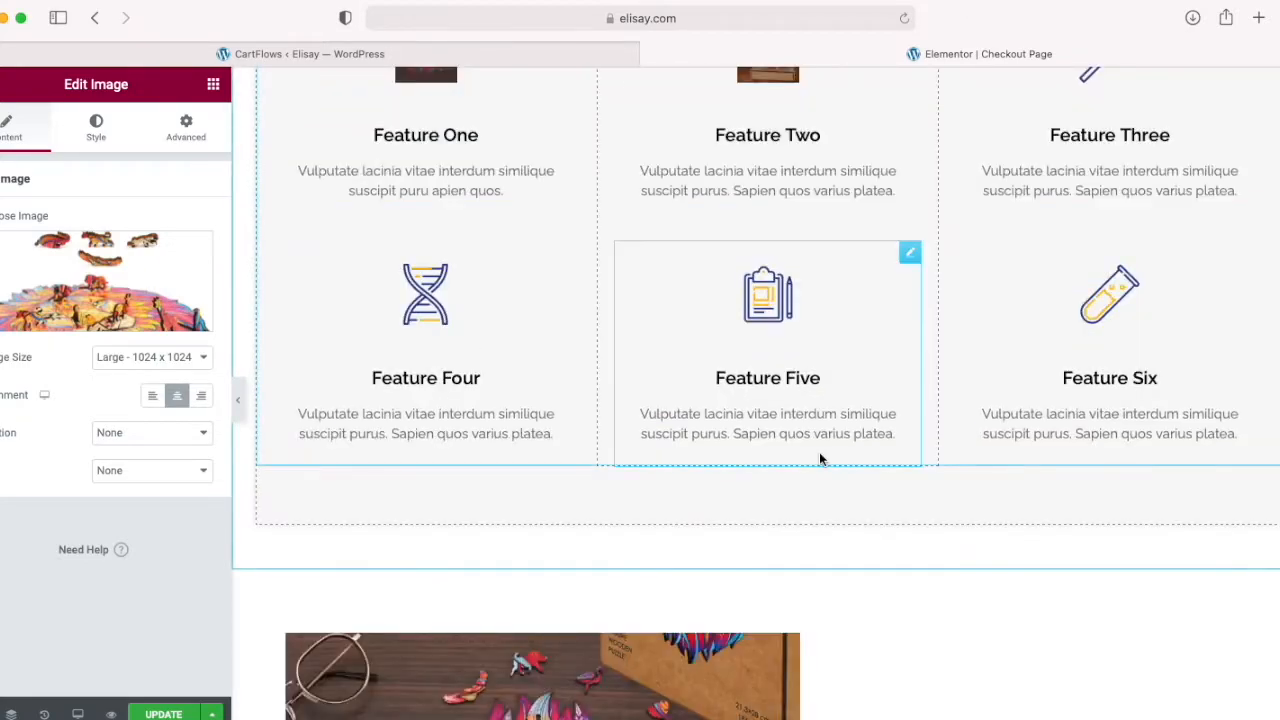
{"action": "scroll", "coordinate": [819, 456], "scroll_direction": "up", "scroll_amount": 2}
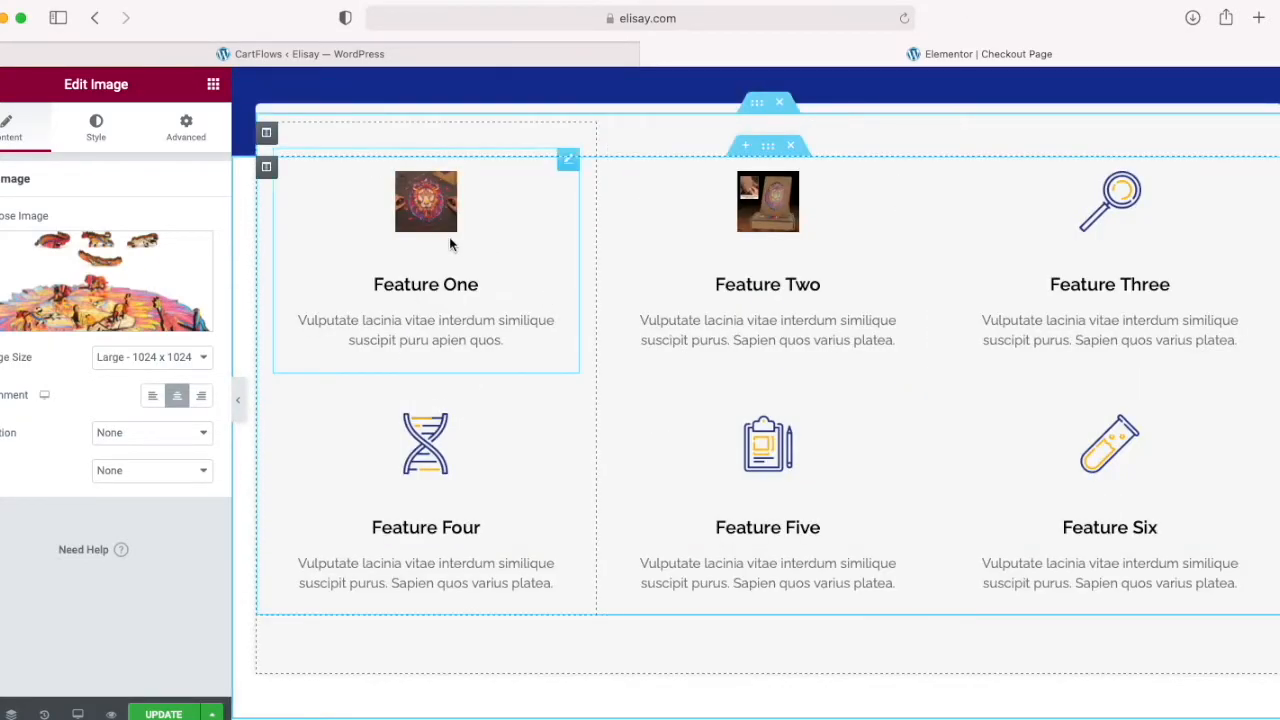
{"action": "left_click", "coordinate": [398, 207]}
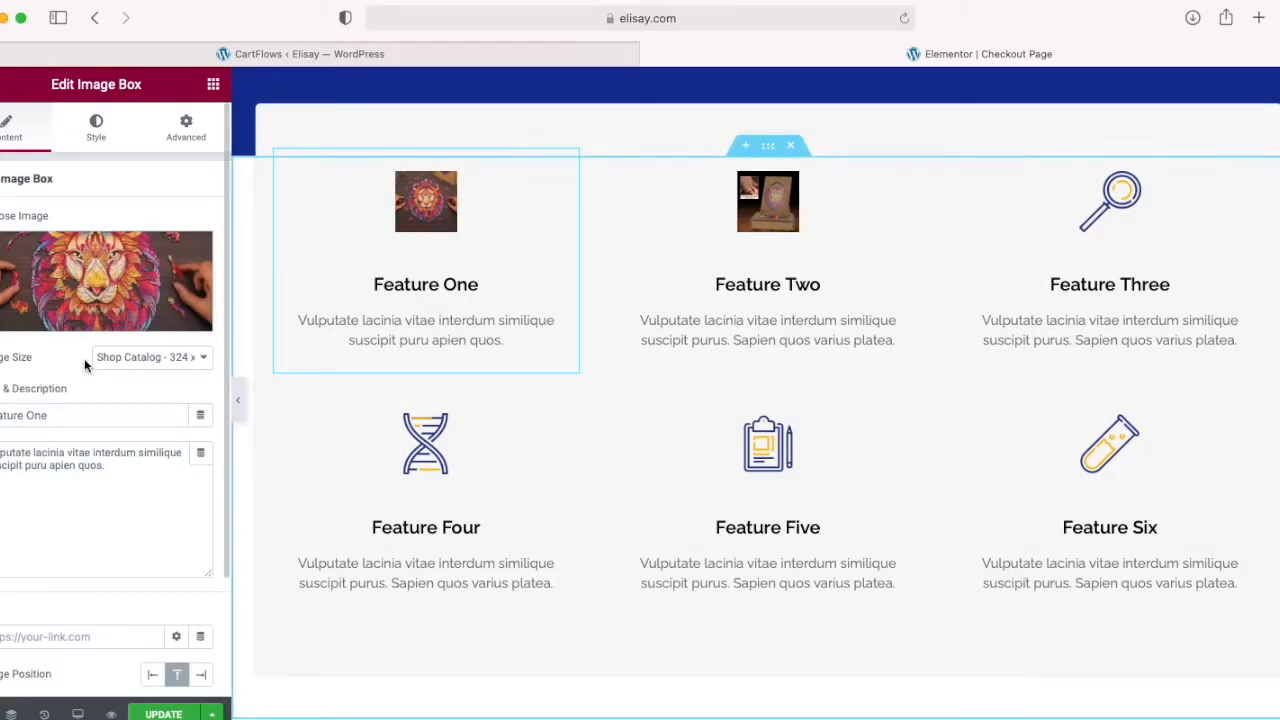
{"action": "left_click", "coordinate": [78, 322]}
{"action": "scroll", "coordinate": [382, 442], "scroll_direction": "down", "scroll_amount": 3}
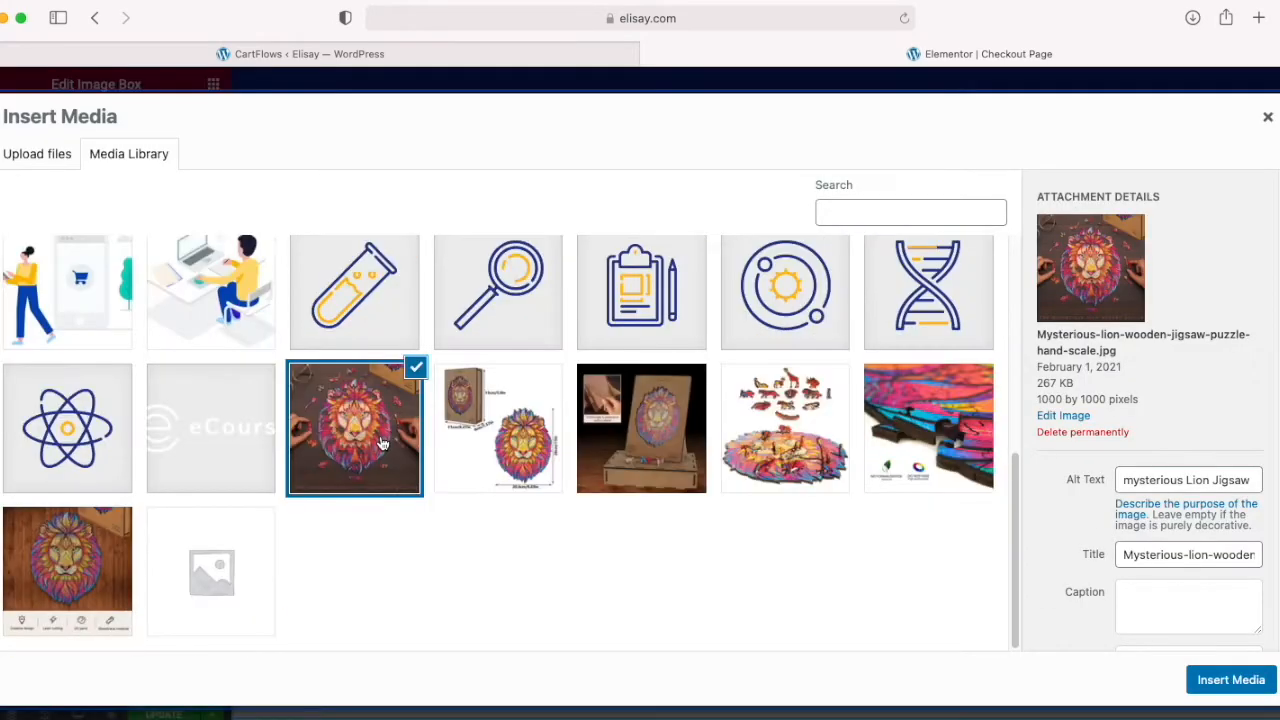
{"action": "left_click", "coordinate": [475, 460]}
Step: Give the dimension image the alt text "Mysterious Lion Puzzle and Box Size" and insert it into Feature One
{"action": "left_click", "coordinate": [1141, 481]}
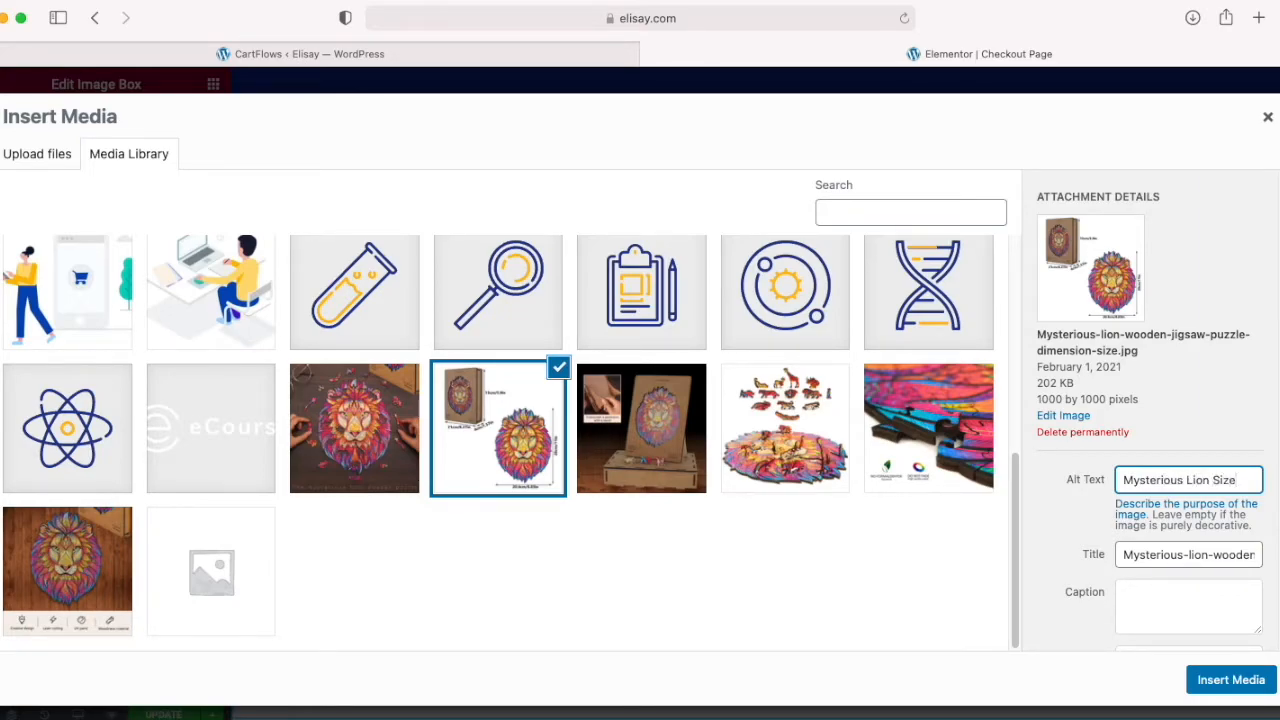
{"action": "left_click", "coordinate": [1214, 480]}
{"action": "type", "text": "Puzzle and Box S"}
{"action": "left_click", "coordinate": [1241, 680]}
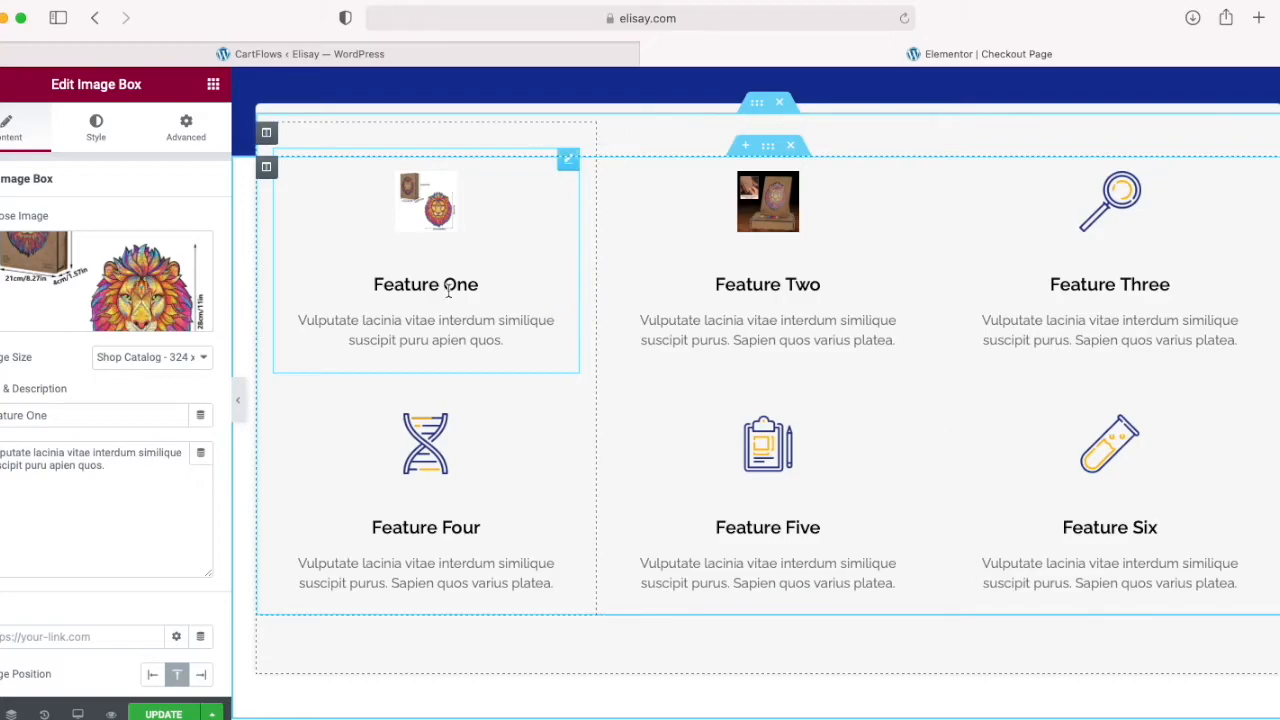
Step: Replace the Feature Two image with Mysterious-lion-wooden-jigsaw-puzzle-sea-birch-quality.jpg, giving it the alt text "Fea Birch - Great Quality"
{"action": "scroll", "coordinate": [427, 224], "scroll_direction": "up", "scroll_amount": 3}
{"action": "left_click", "coordinate": [758, 380]}
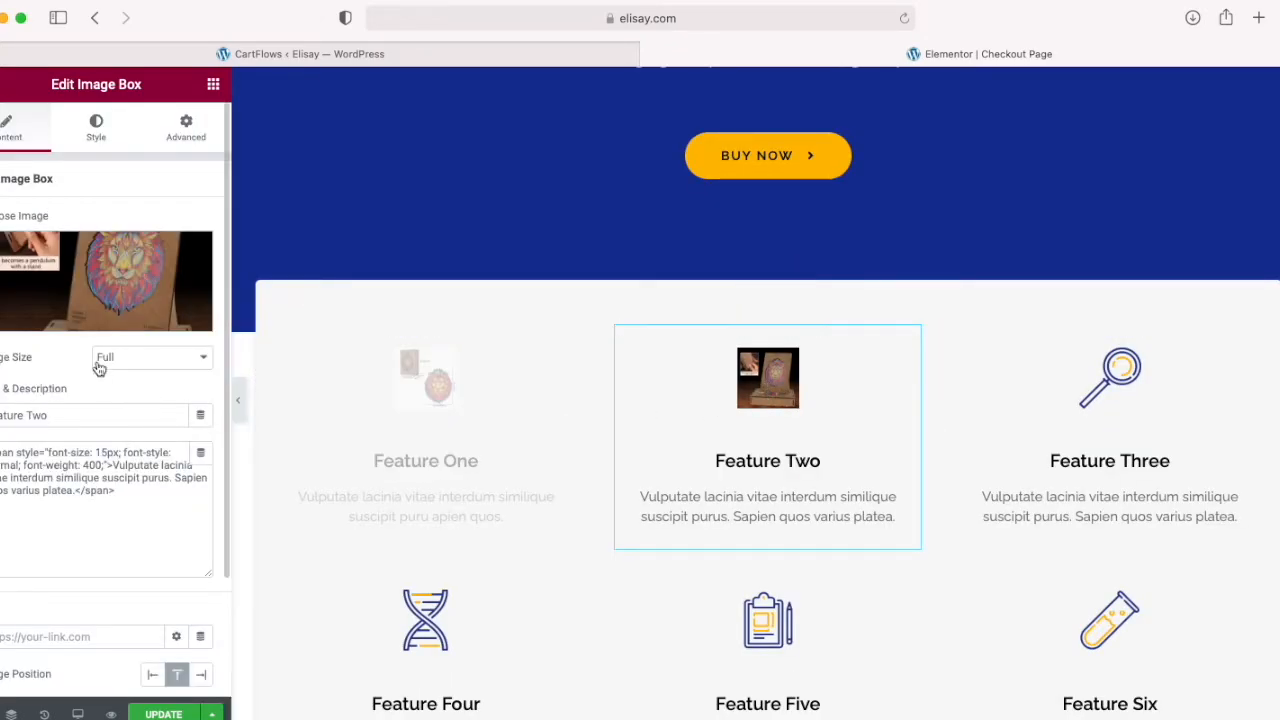
{"action": "left_click", "coordinate": [100, 324]}
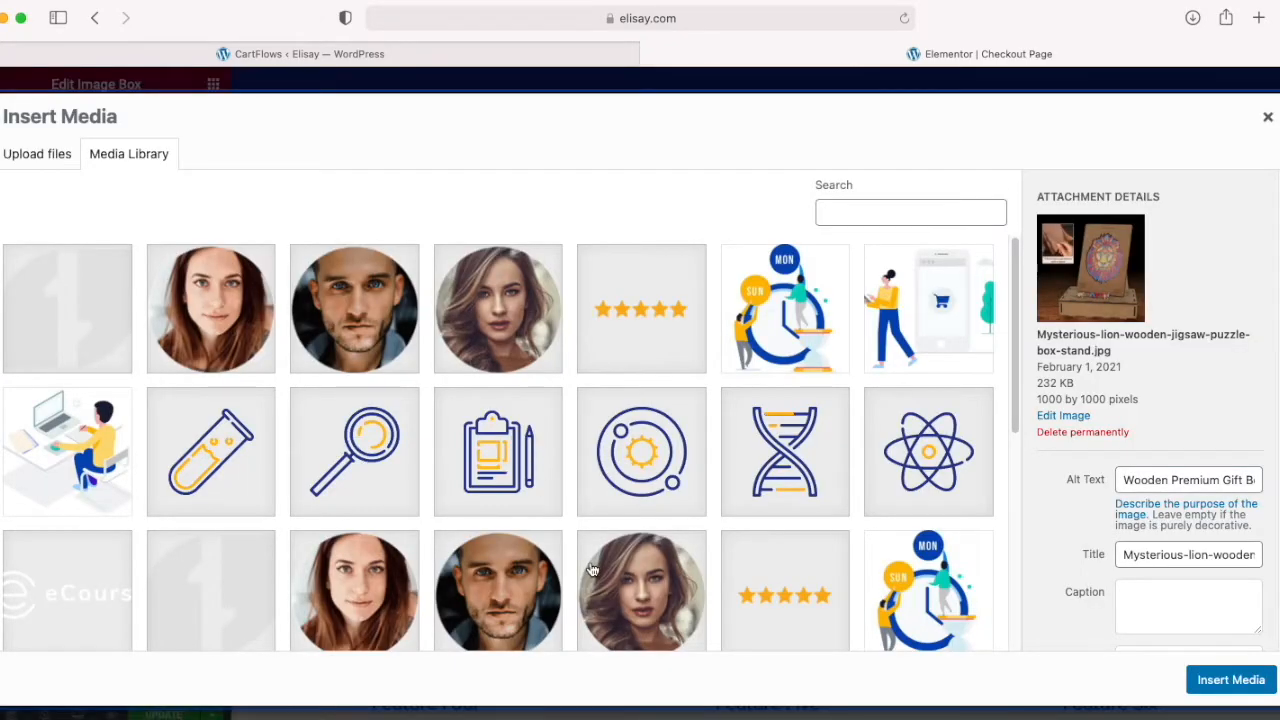
{"action": "scroll", "coordinate": [583, 569], "scroll_direction": "down", "scroll_amount": 5}
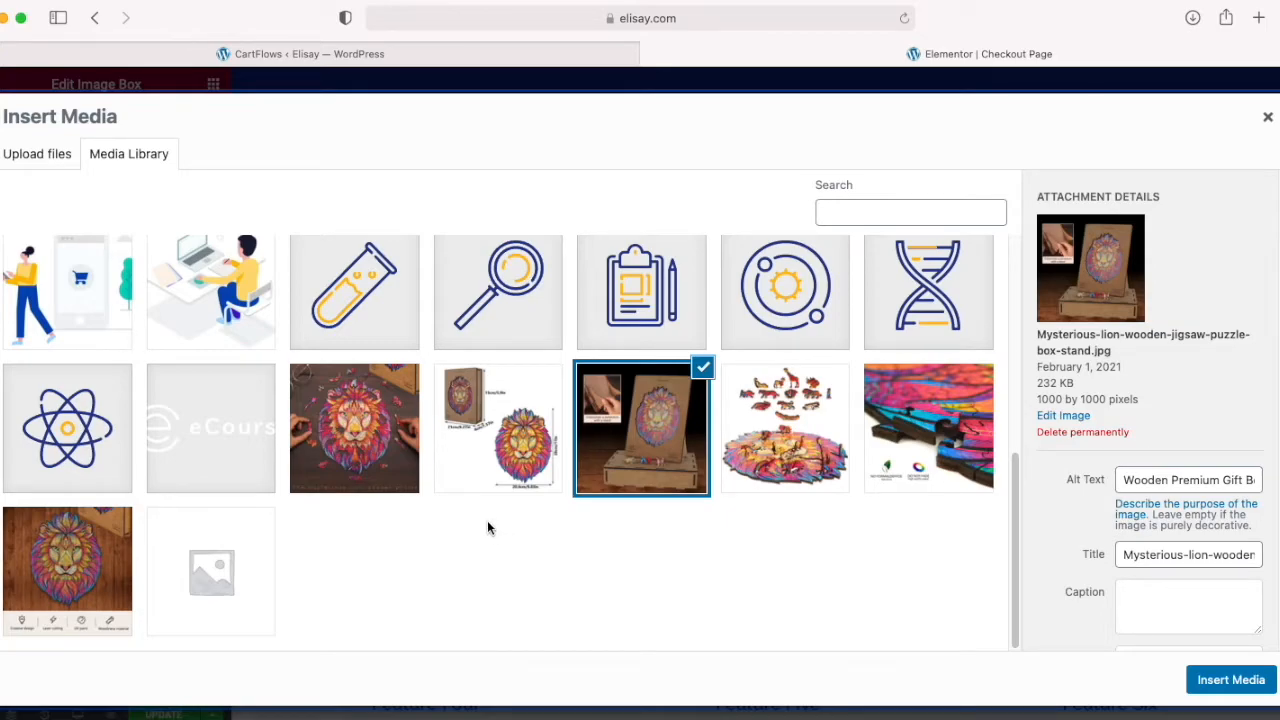
{"action": "left_click", "coordinate": [936, 452]}
{"action": "left_click", "coordinate": [1160, 477]}
{"action": "key", "text": "Tab"}
{"action": "left_click", "coordinate": [1160, 483]}
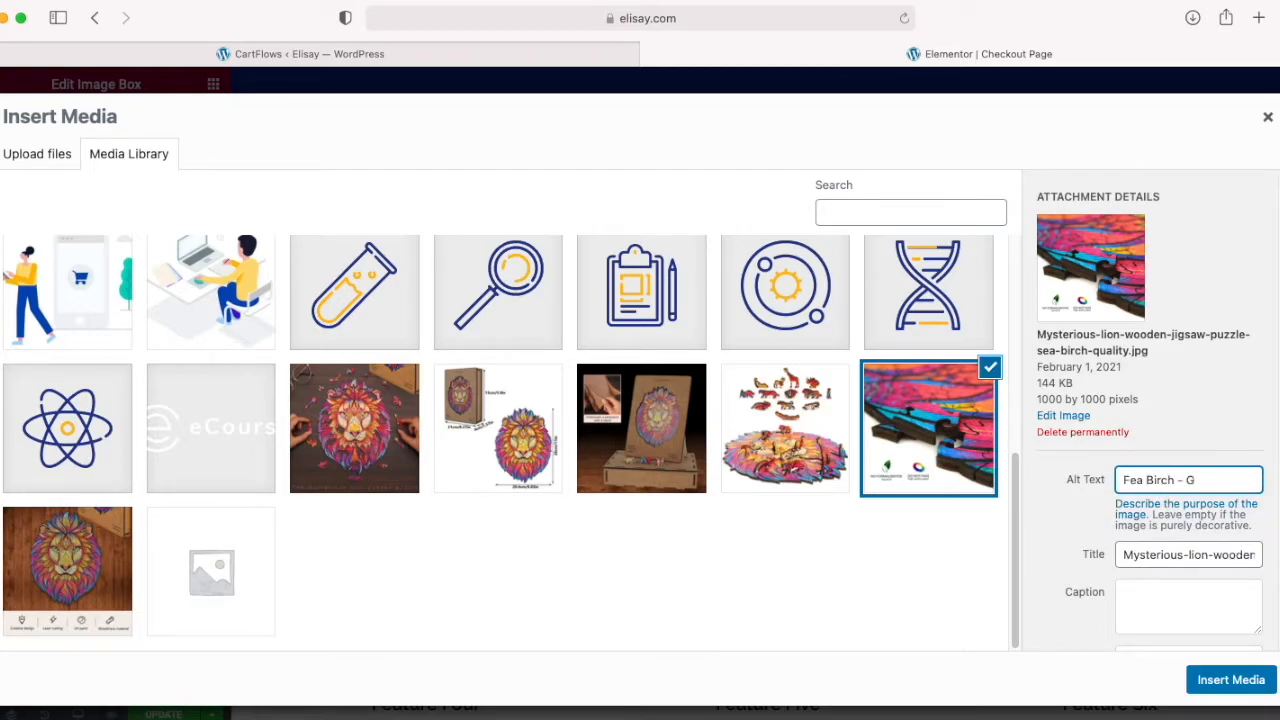
{"action": "type", "text": "uality"}
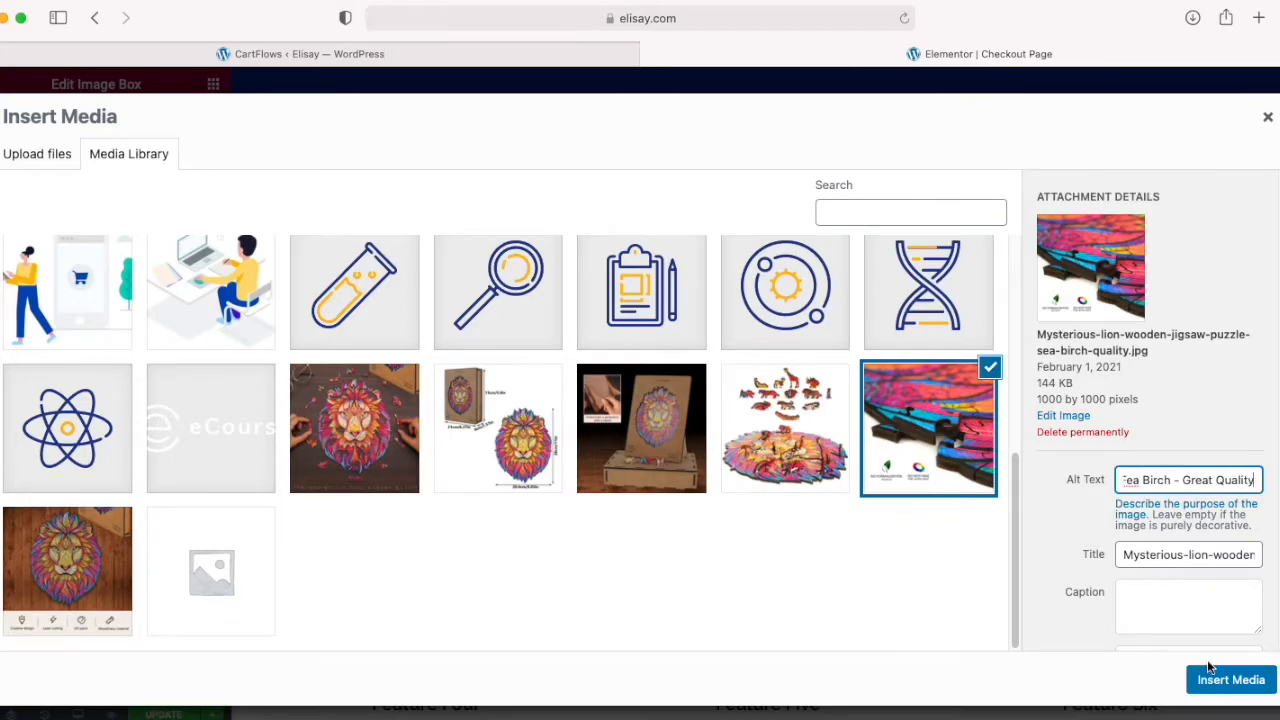
{"action": "left_click", "coordinate": [1212, 672]}
Step: Select Mysterious-lion-wooden-jigsaw-puzzle-laser-cut-creative-design.jpg from the media library to replace the Feature Three magnifier icon
{"action": "left_click", "coordinate": [1105, 405]}
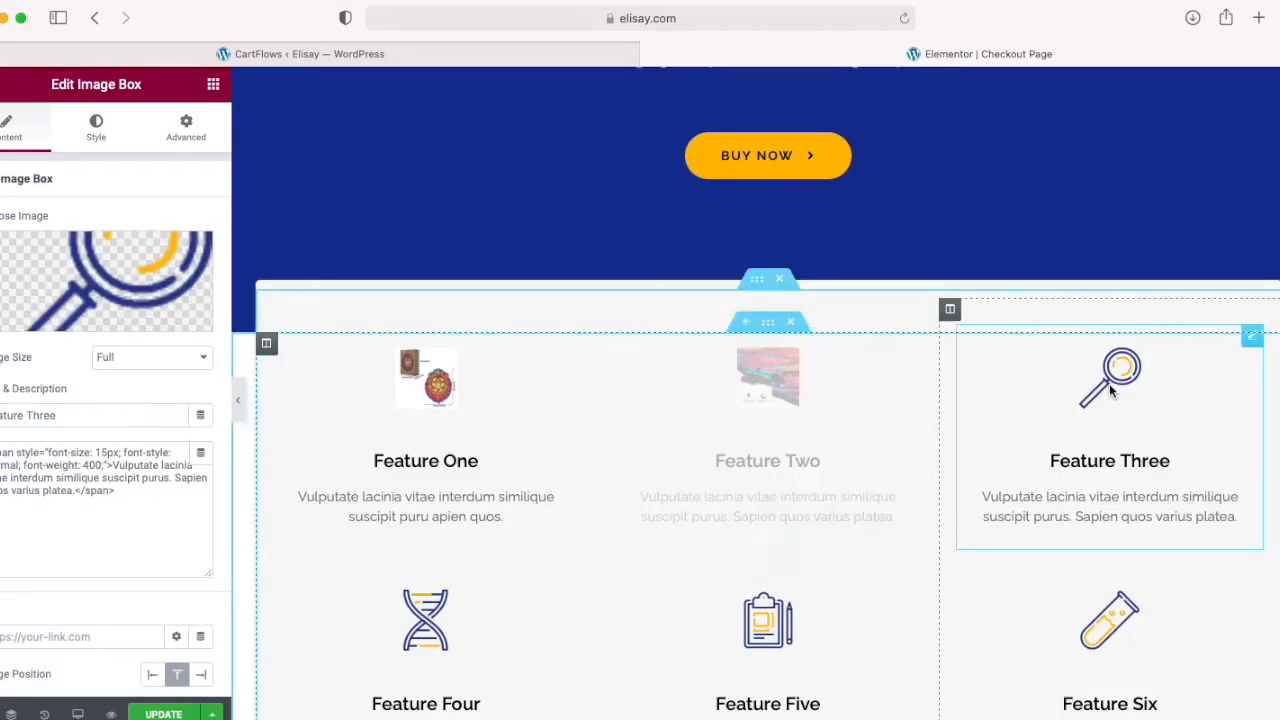
{"action": "left_click", "coordinate": [111, 321]}
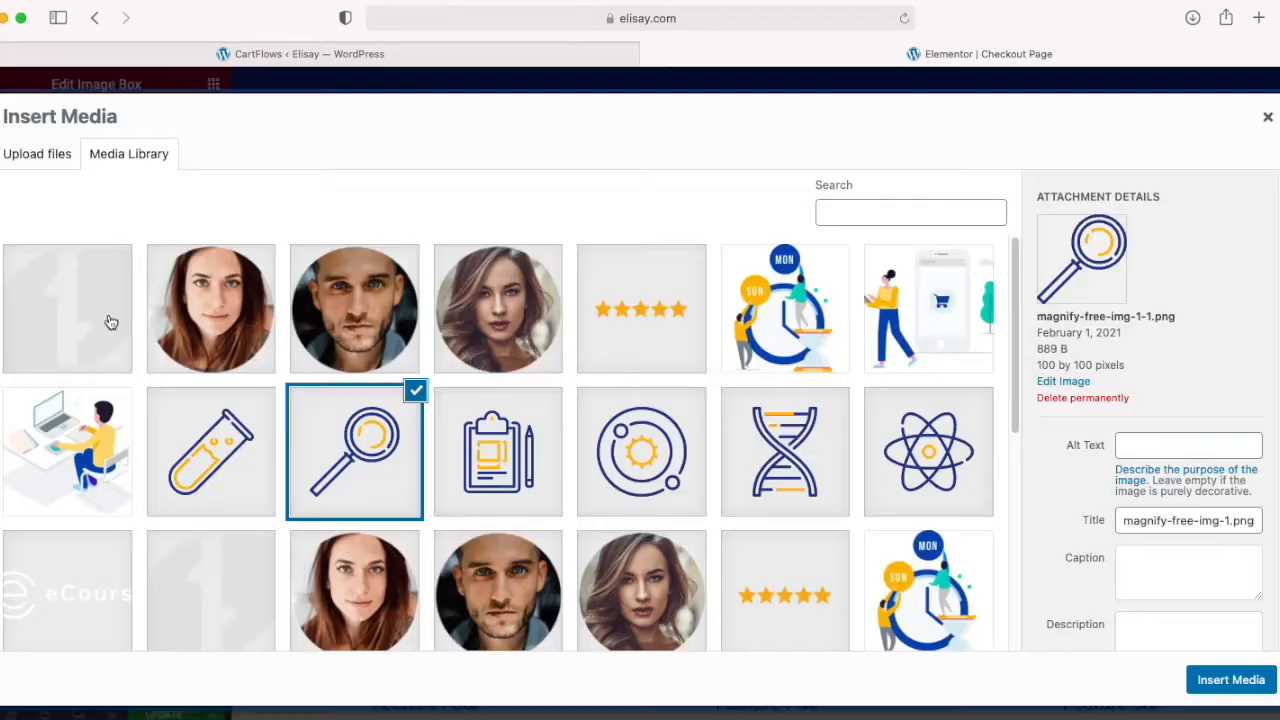
{"action": "scroll", "coordinate": [496, 456], "scroll_direction": "down", "scroll_amount": 5}
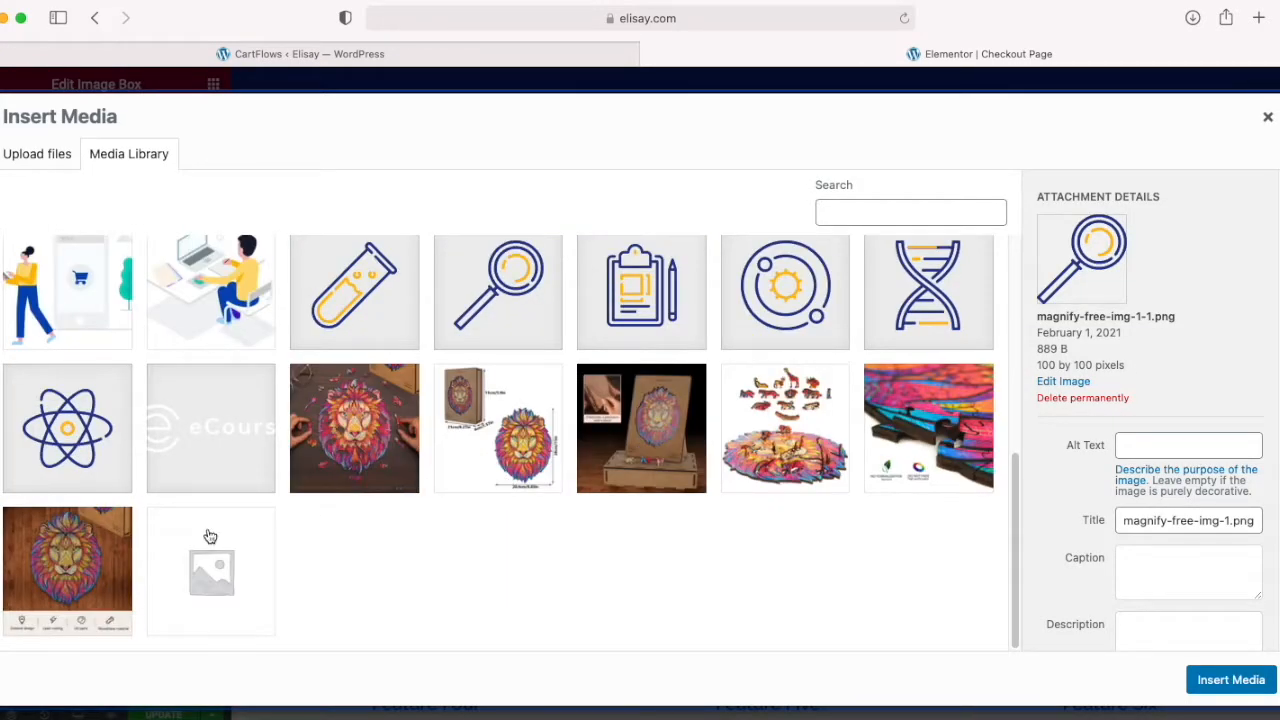
{"action": "left_click", "coordinate": [89, 557]}
Step: Give the laser-cut design image the alt text "Laser Cut Creative Designed Jigsaw Pieces" and insert it into Feature Three
{"action": "left_click_drag", "start_coordinate": [1185, 555], "coordinate": [1255, 555]}
{"action": "key", "text": "super+a"}
{"action": "left_click", "coordinate": [1148, 481]}
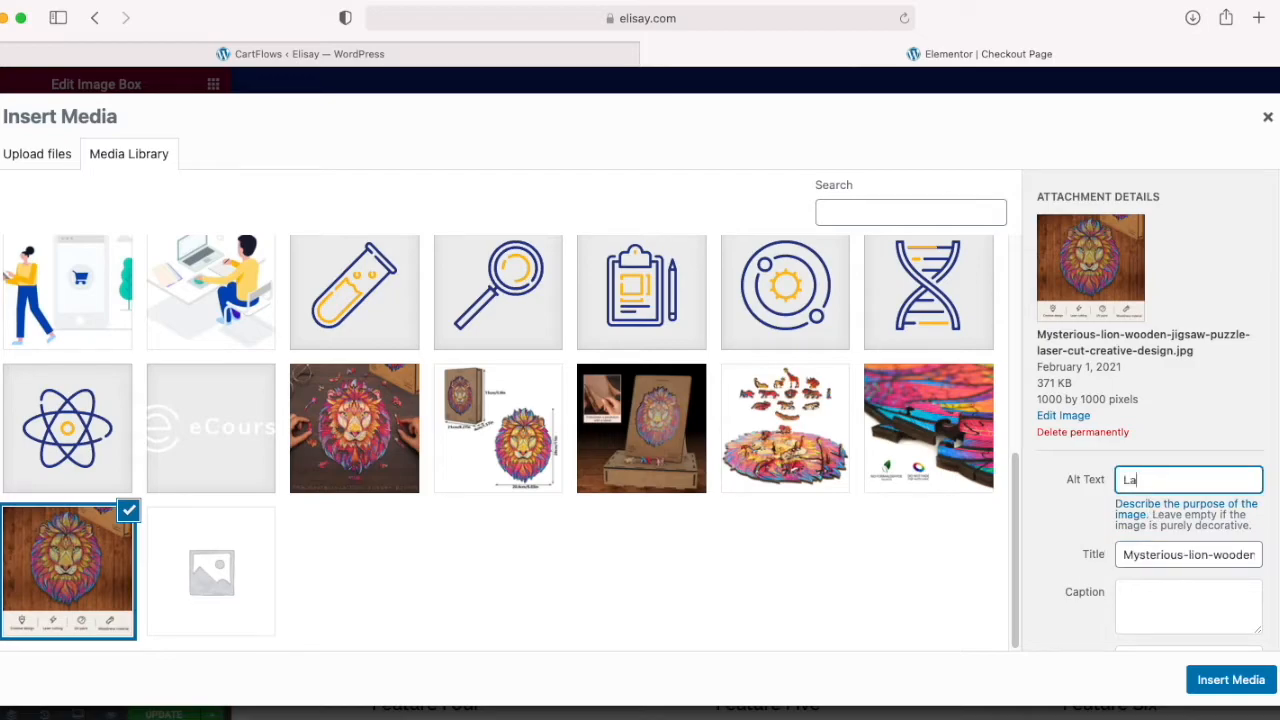
{"action": "type", "text": "Laser Cut Creati"}
{"action": "type", "text": "ve Designed P"}
{"action": "key", "text": "BackSpace"}
{"action": "type", "text": "Jigsaw Pieces"}
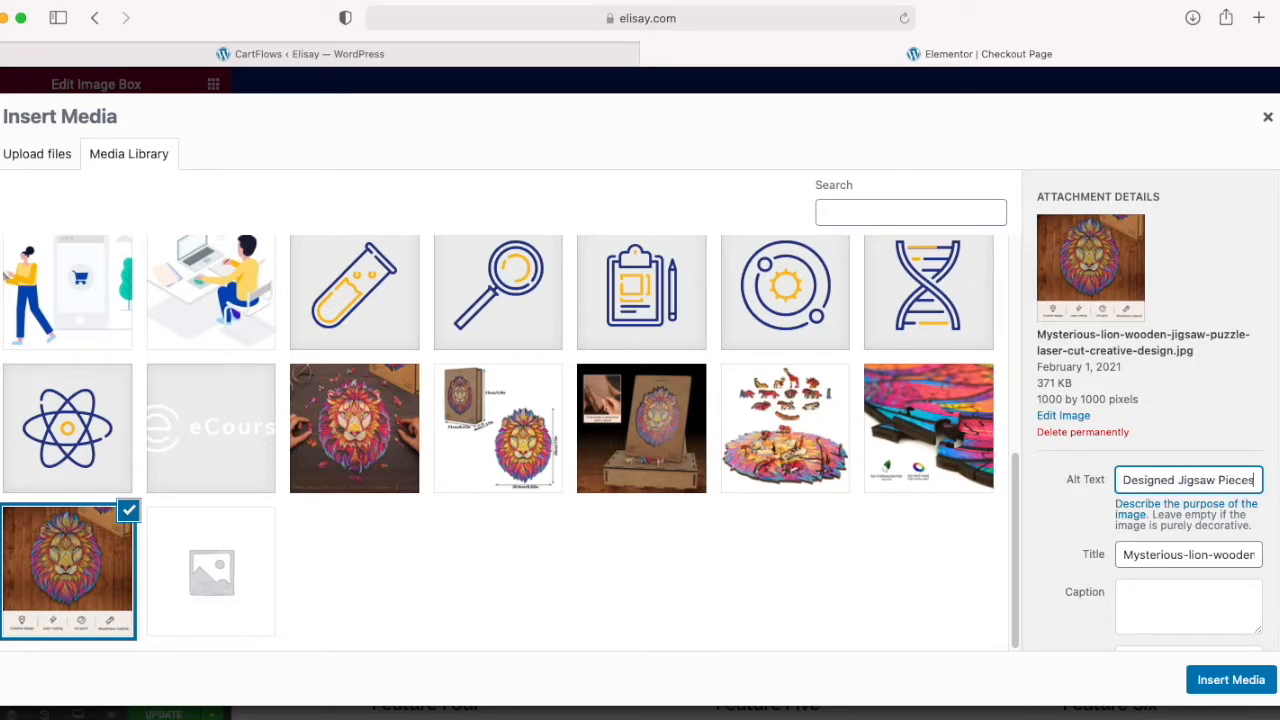
{"action": "left_click", "coordinate": [1208, 677]}
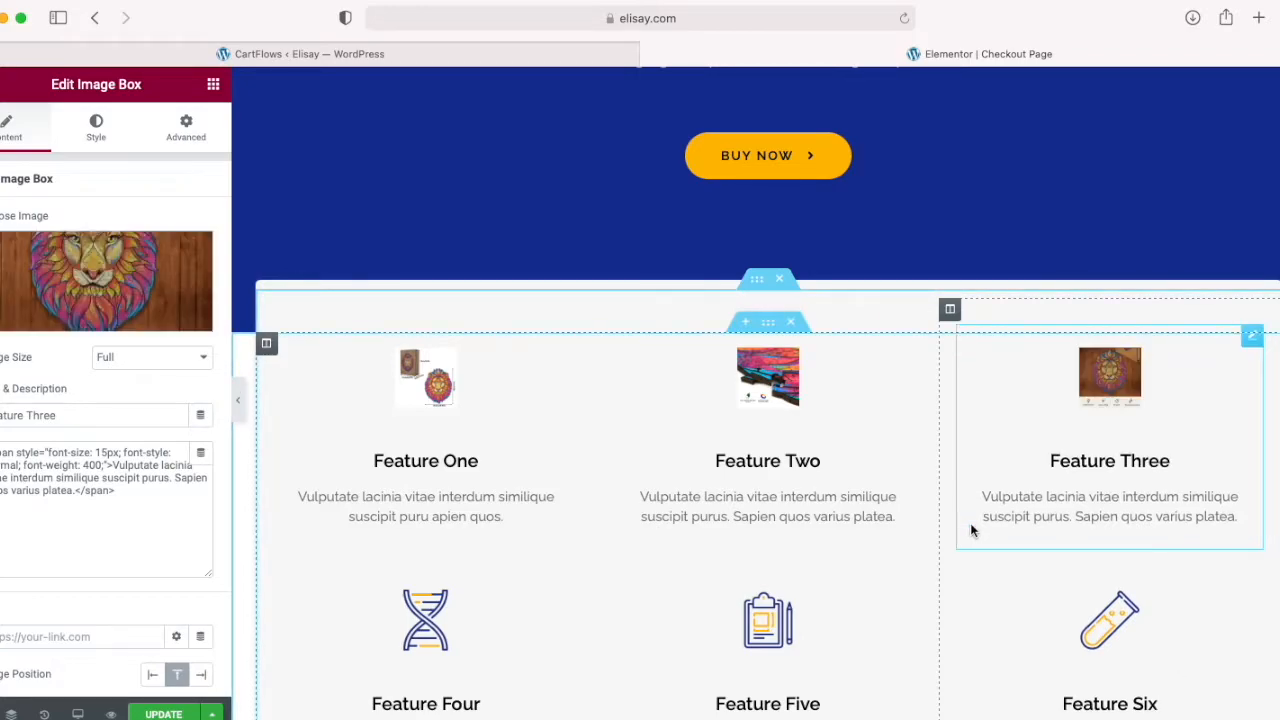
Step: Delete the Feature Four image box from the features section
{"action": "scroll", "coordinate": [799, 588], "scroll_direction": "down", "scroll_amount": 1}
{"action": "scroll", "coordinate": [799, 581], "scroll_direction": "down", "scroll_amount": 2}
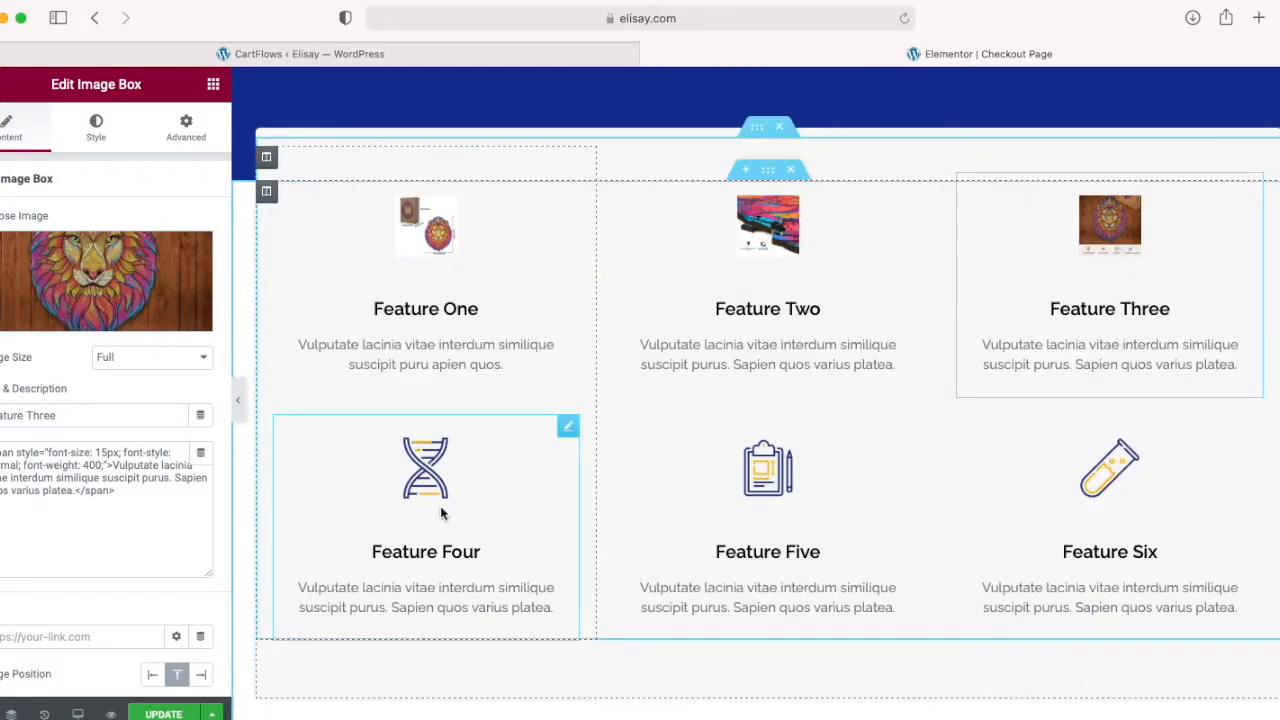
{"action": "left_click", "coordinate": [568, 427]}
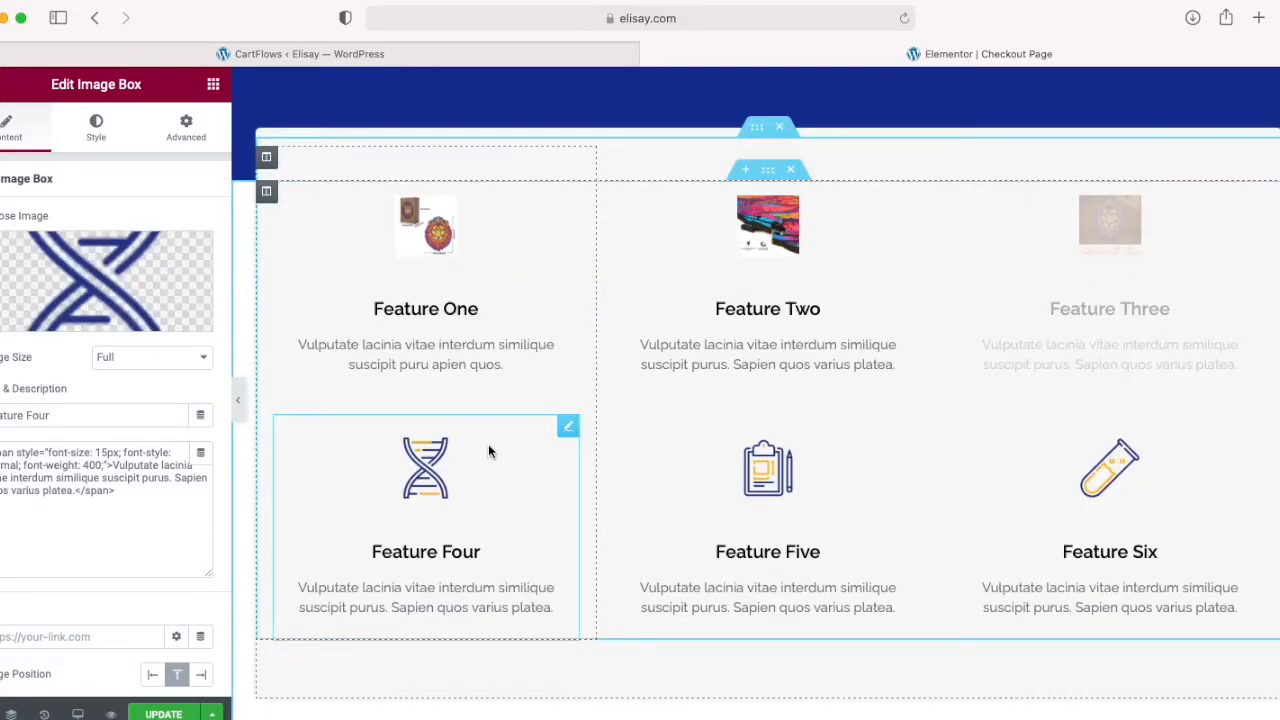
{"action": "right_click", "coordinate": [443, 457]}
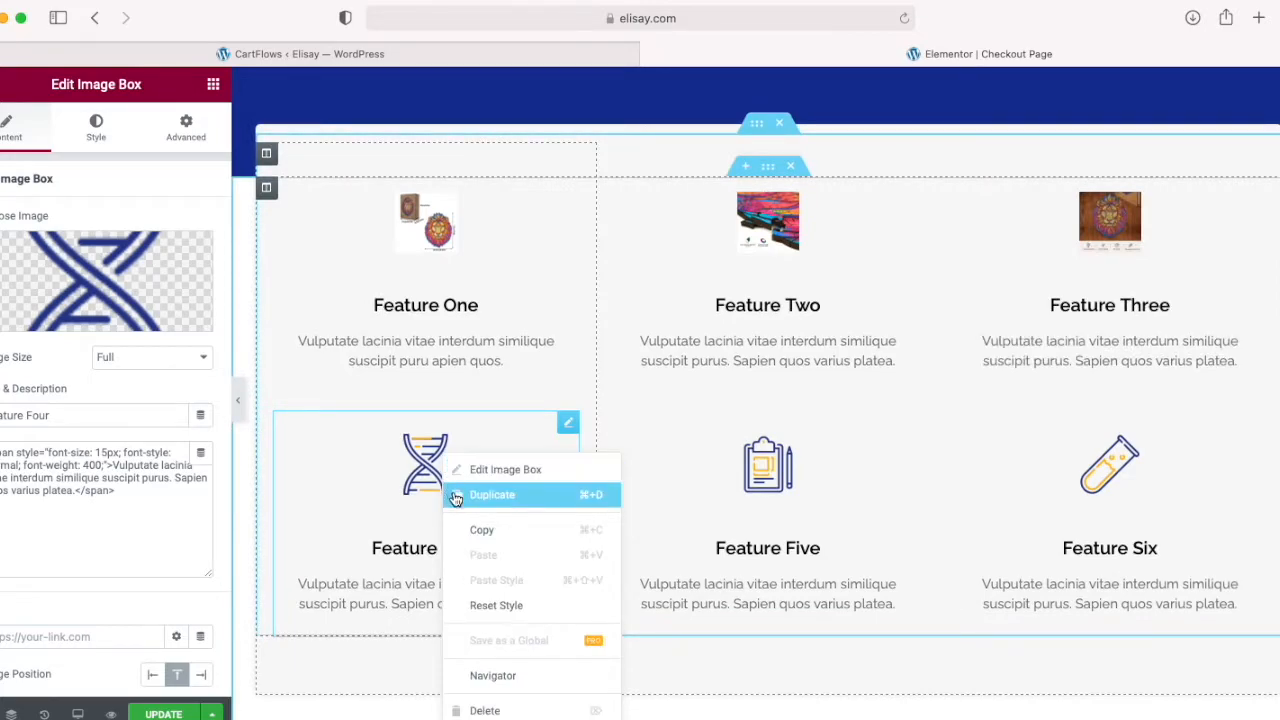
{"action": "left_click", "coordinate": [494, 710]}
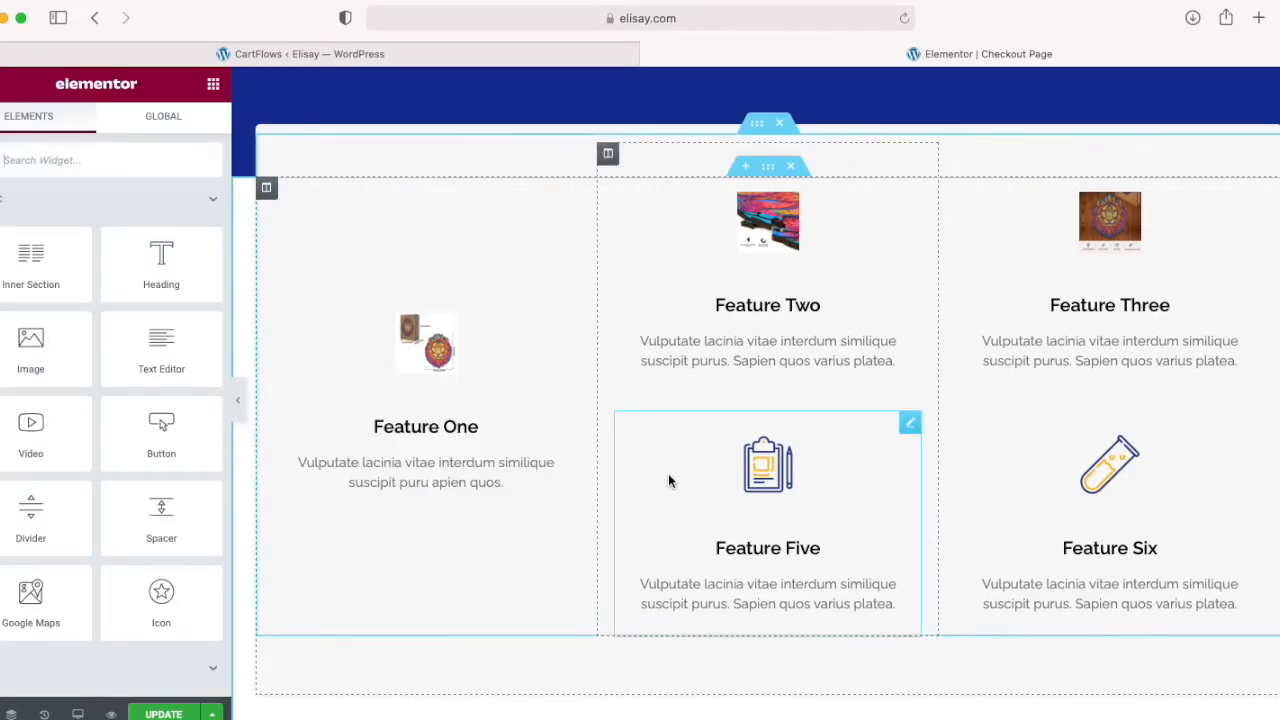
Step: Delete the Feature Five image box from the features section
{"action": "left_click", "coordinate": [758, 502]}
{"action": "right_click", "coordinate": [767, 494]}
{"action": "right_click", "coordinate": [770, 494]}
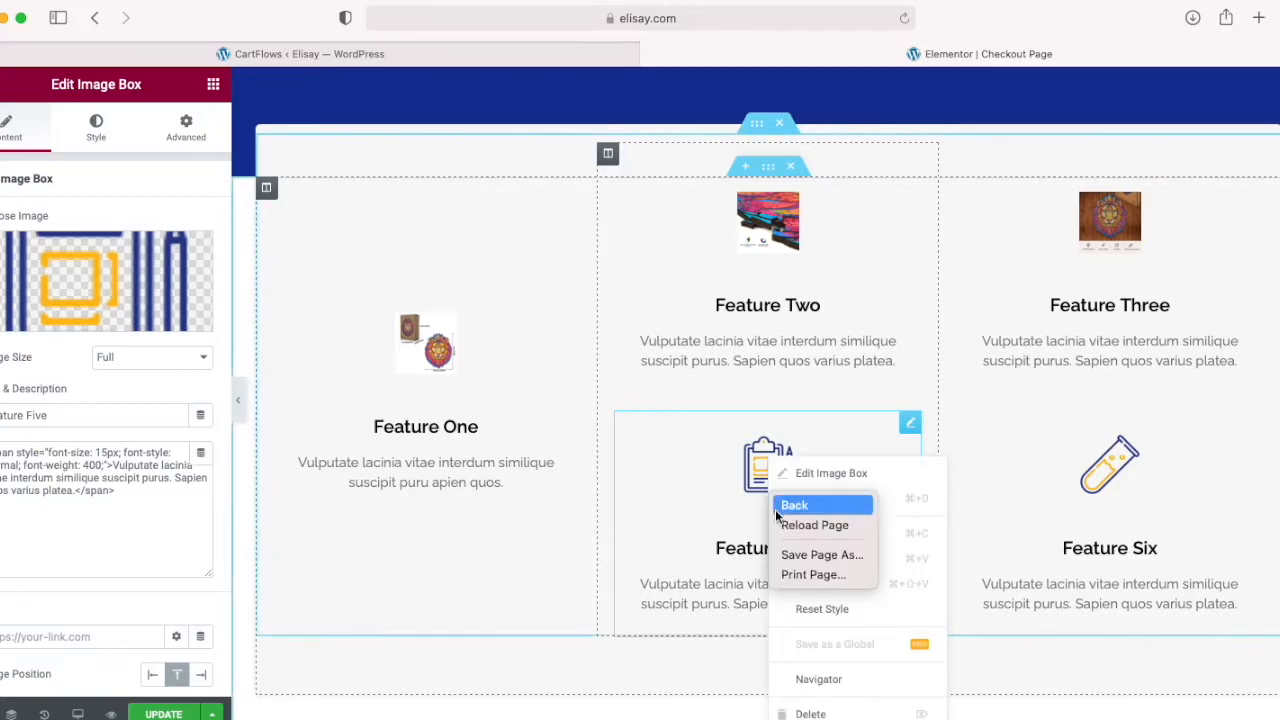
{"action": "left_click", "coordinate": [805, 713]}
{"action": "left_click", "coordinate": [808, 714]}
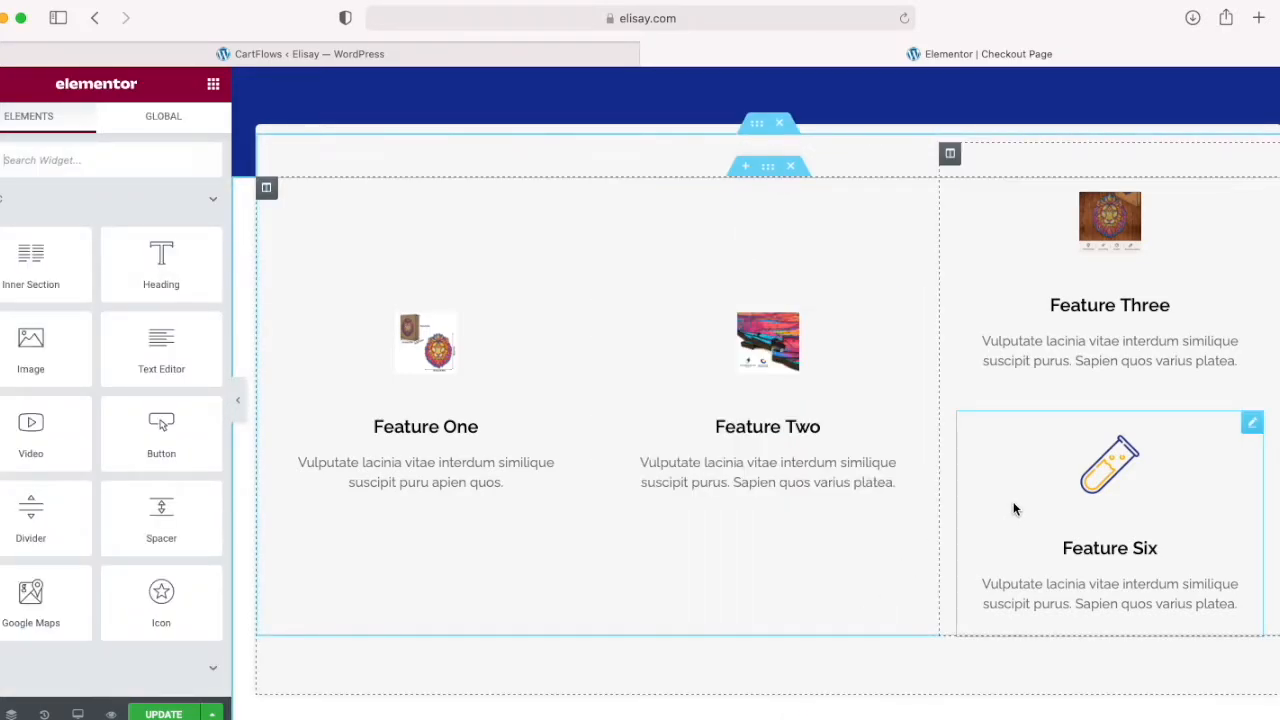
Step: Delete the Feature Six image box so each column keeps a single feature
{"action": "left_click", "coordinate": [1014, 505]}
{"action": "right_click", "coordinate": [1014, 500]}
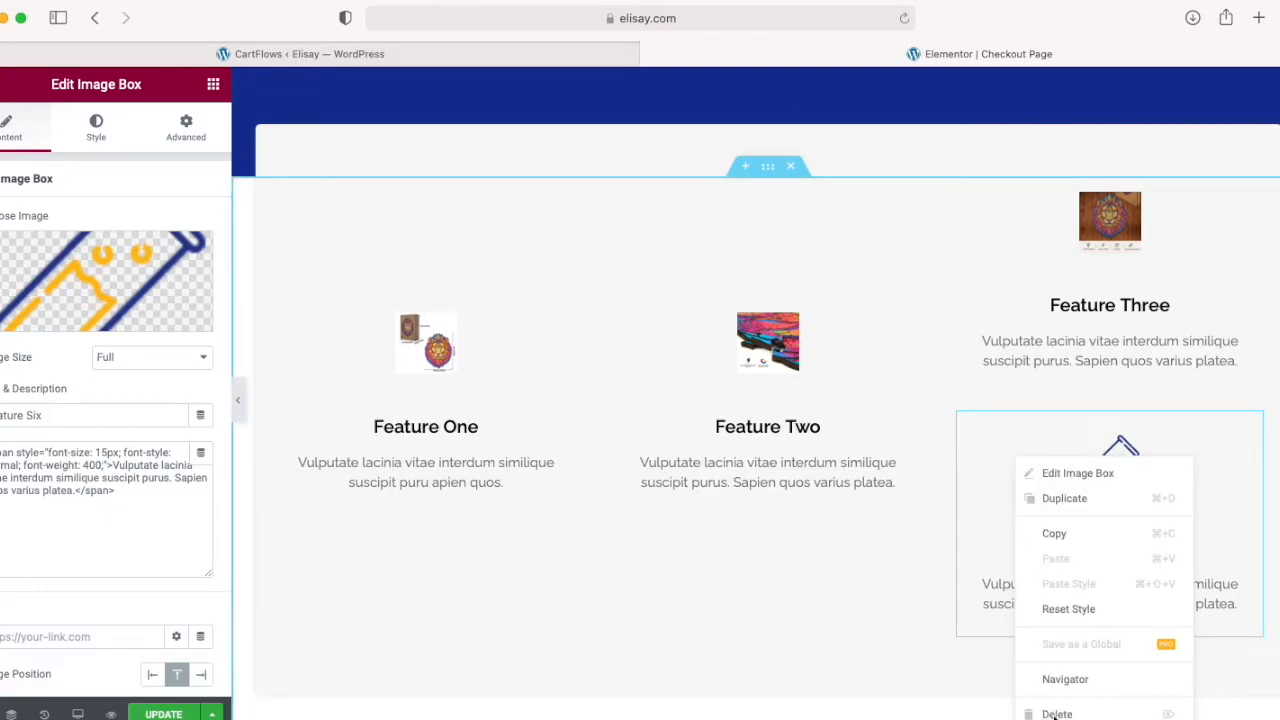
{"action": "left_click", "coordinate": [1054, 716]}
{"action": "scroll", "coordinate": [1137, 443], "scroll_direction": "down", "scroll_amount": 1}
{"action": "right_click", "coordinate": [1138, 438]}
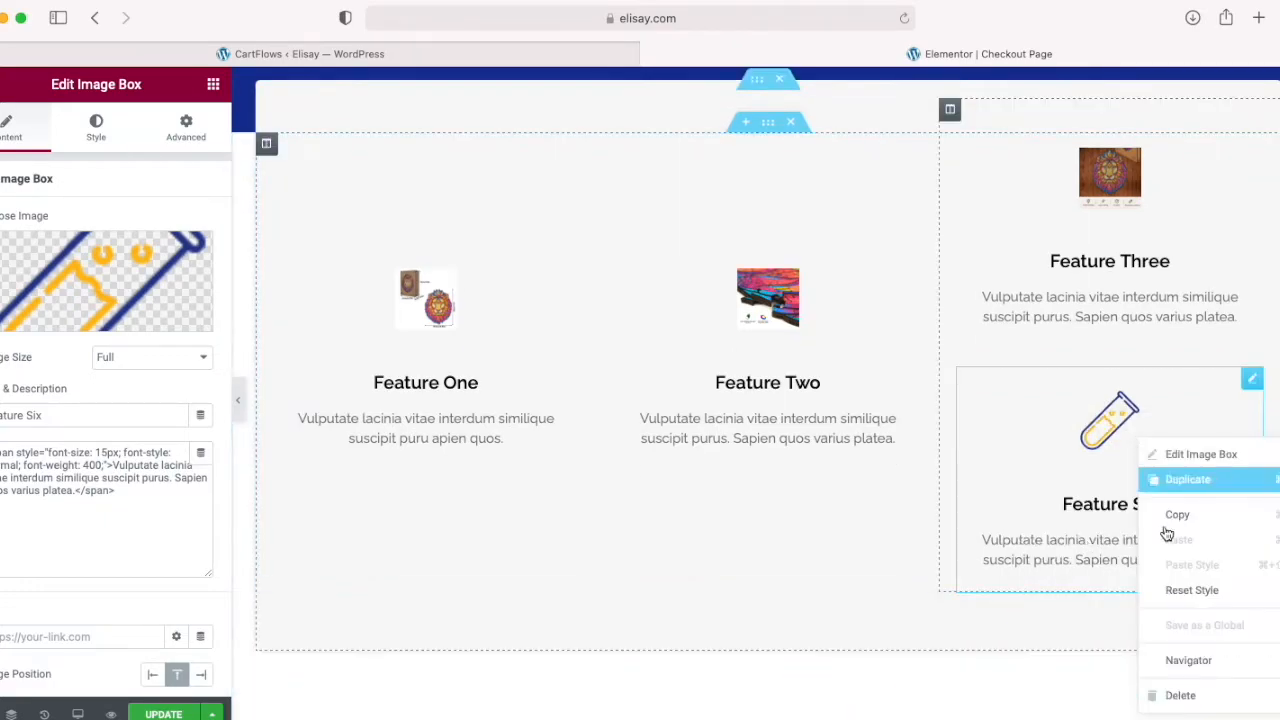
{"action": "left_click", "coordinate": [1181, 697]}
{"action": "scroll", "coordinate": [689, 351], "scroll_direction": "up", "scroll_amount": 5}
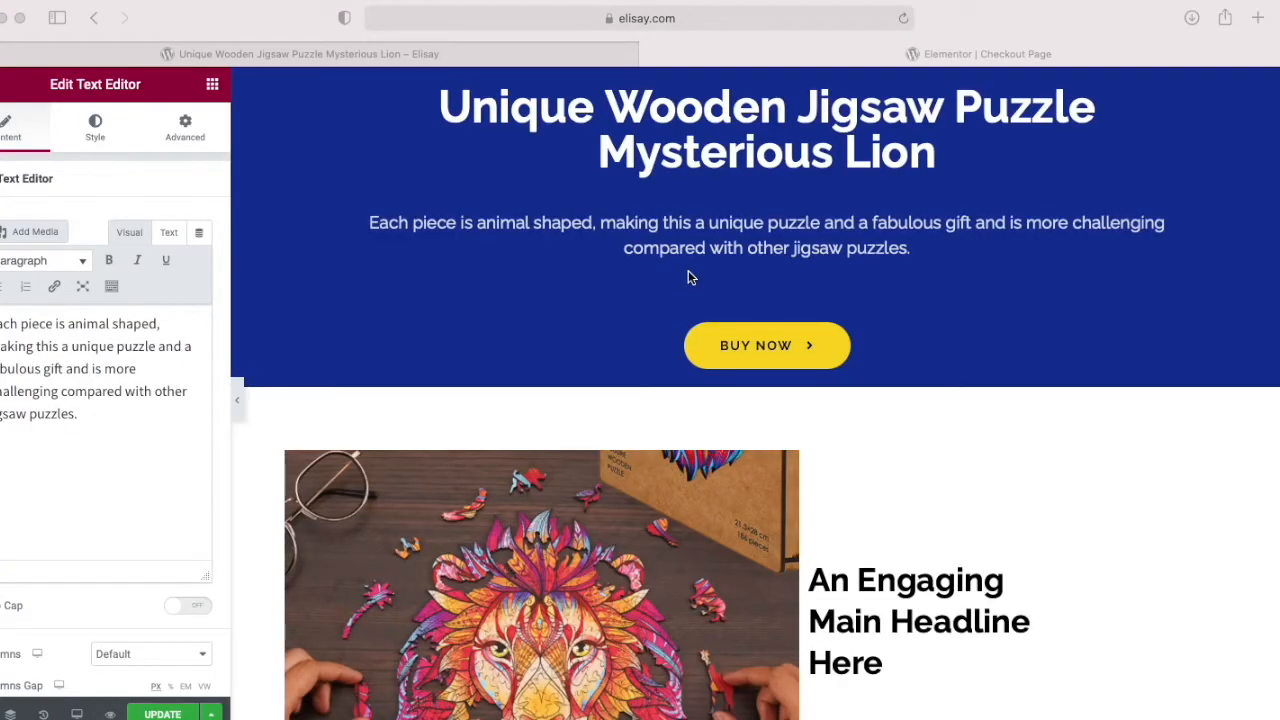
{"action": "right_click", "coordinate": [1140, 218]}
{"action": "left_click_drag", "start_coordinate": [729, 222], "coordinate": [880, 248]}
{"action": "right_click", "coordinate": [892, 246]}
{"action": "left_click", "coordinate": [949, 499]}
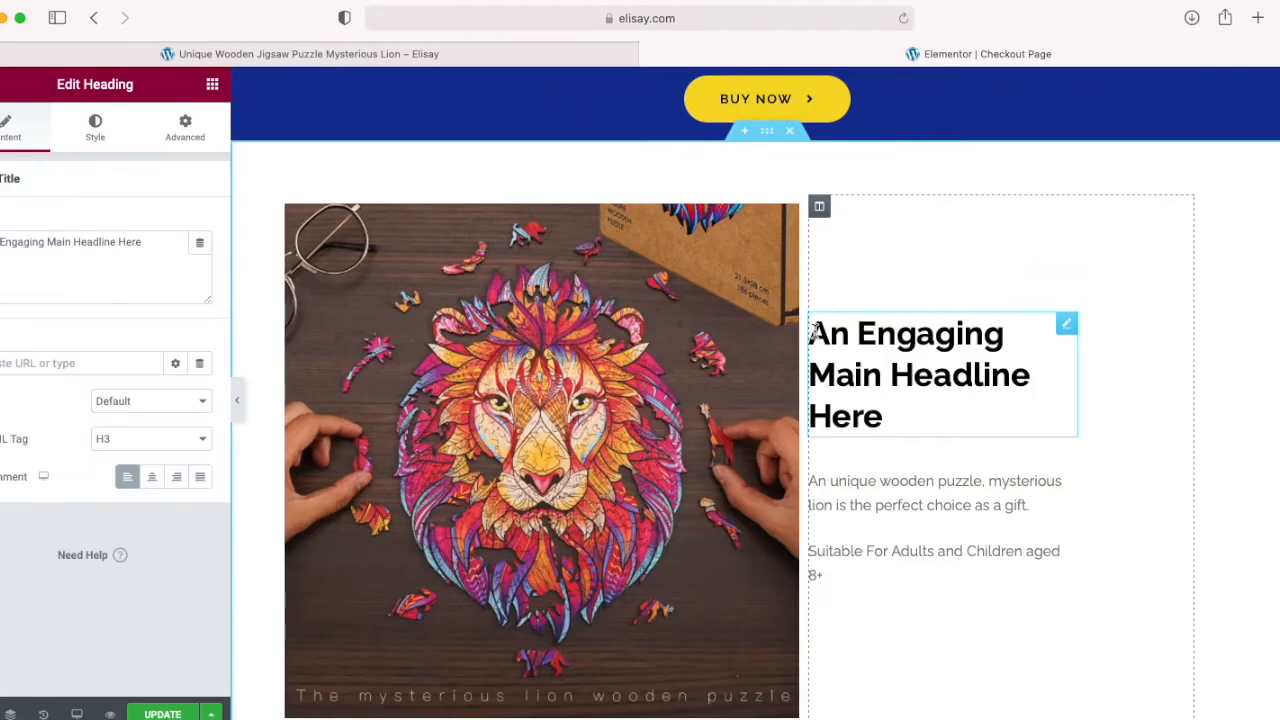
Step: Replace the placeholder headline beside the lion puzzle image with "The mysterious lion Wooden Jigsaw"
{"action": "left_click_drag", "start_coordinate": [815, 328], "coordinate": [910, 403]}
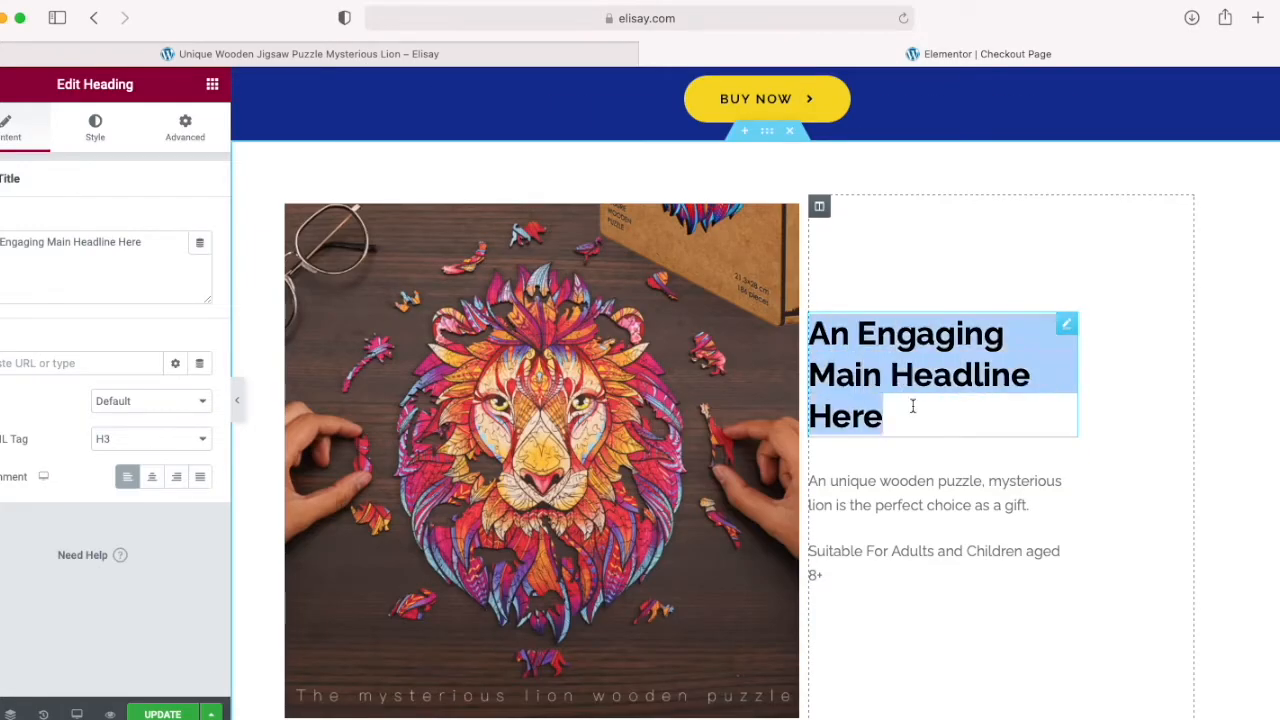
{"action": "type", "text": "The"}
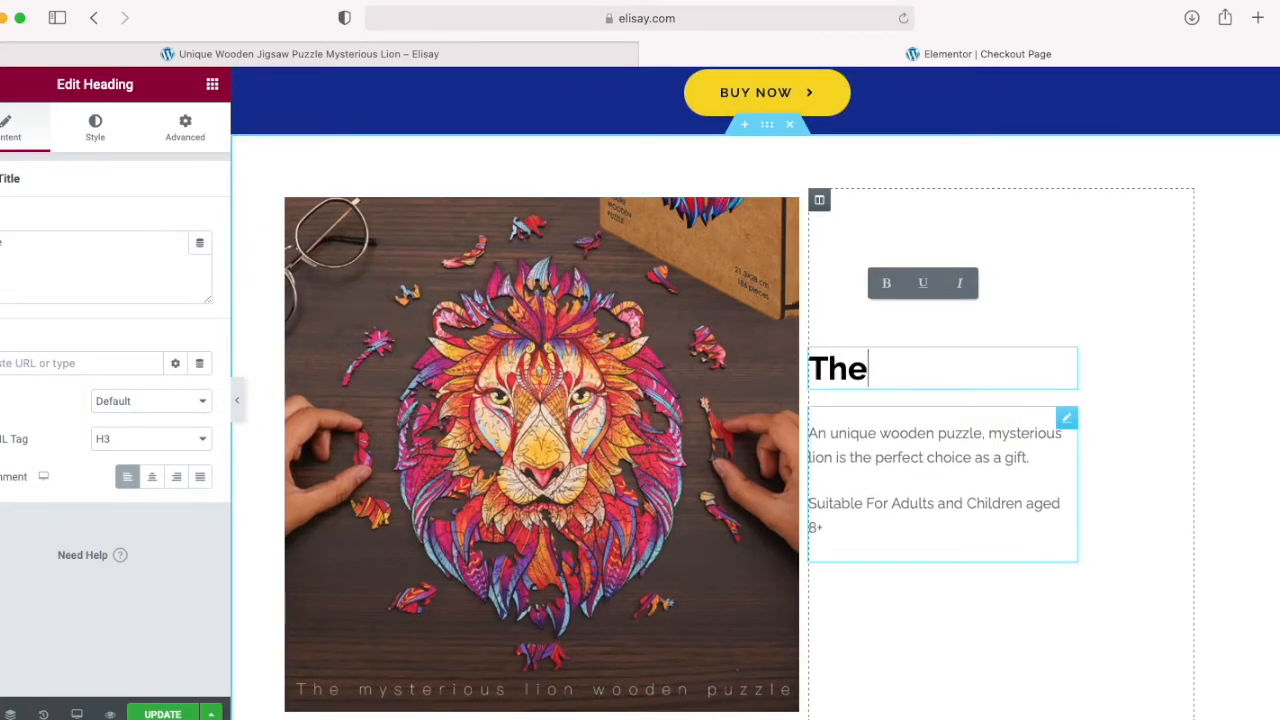
{"action": "type", "text": " mysterious "}
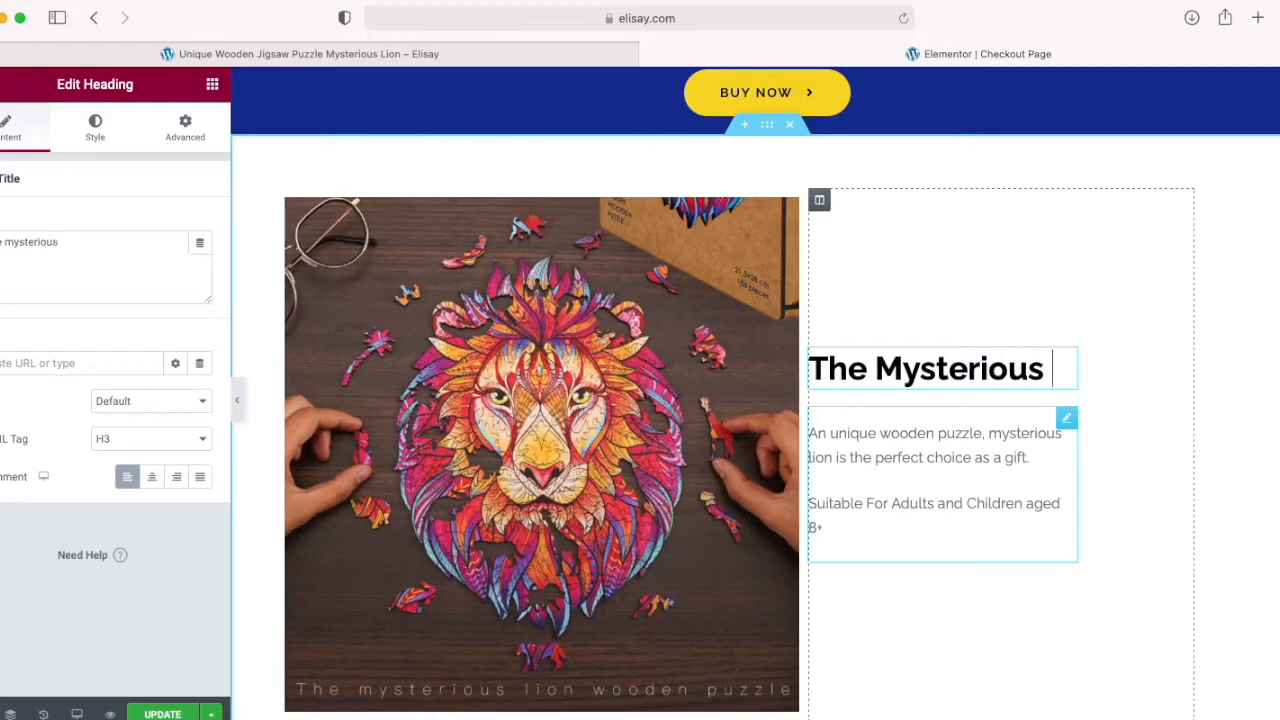
{"action": "type", "text": "lion"}
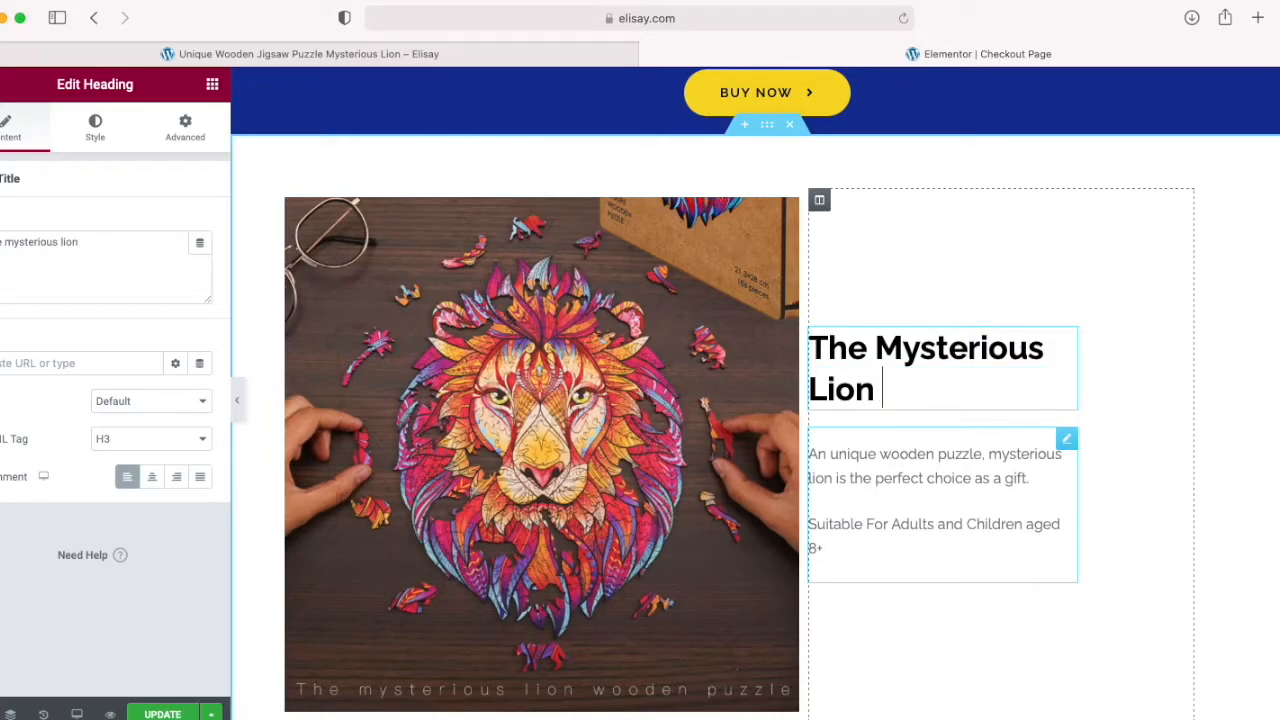
{"action": "type", "text": " Wooden J"}
{"action": "scroll", "coordinate": [755, 400], "scroll_direction": "down", "scroll_amount": 2}
{"action": "type", "text": "igsaw"}
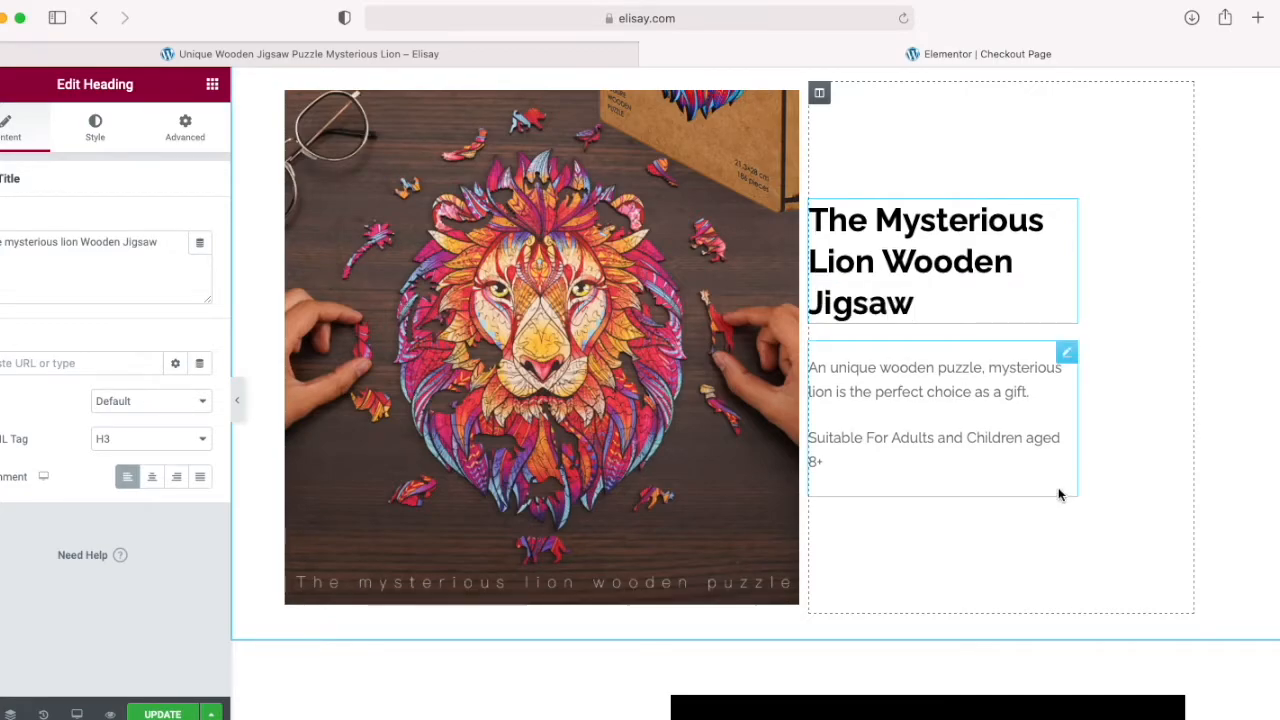
{"action": "scroll", "coordinate": [894, 421], "scroll_direction": "up", "scroll_amount": 1}
{"action": "scroll", "coordinate": [1042, 550], "scroll_direction": "down", "scroll_amount": 1}
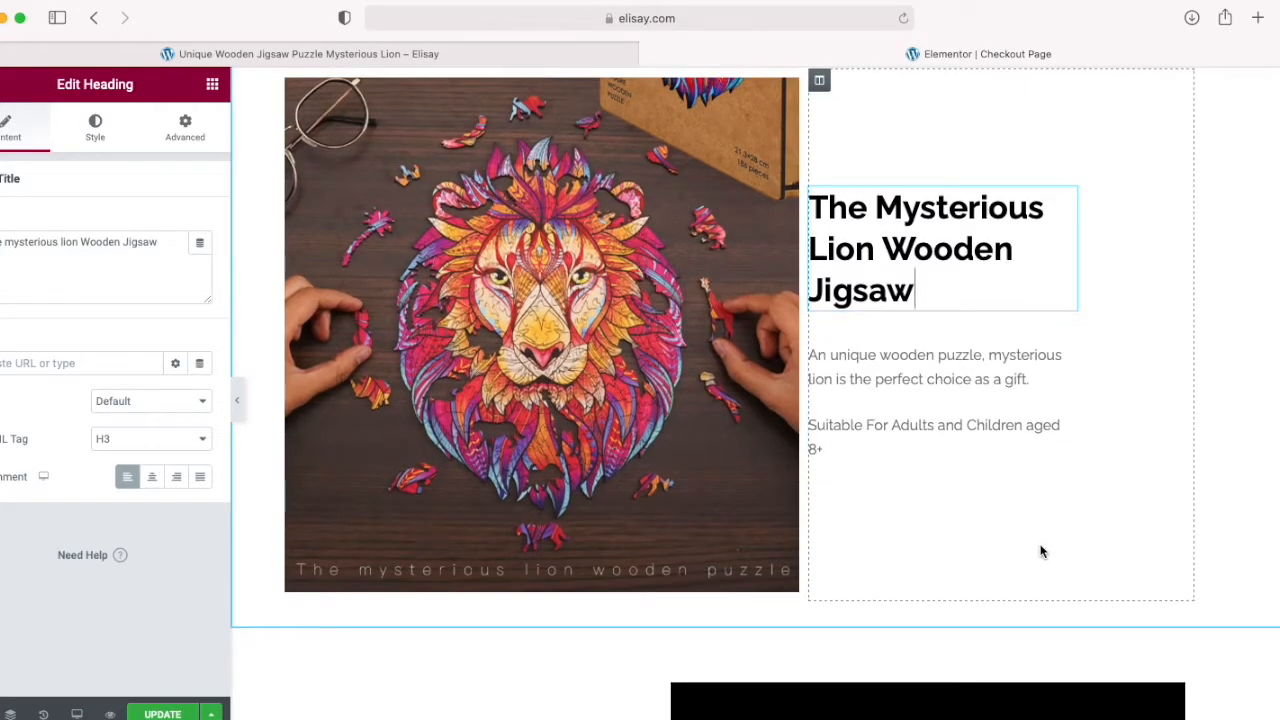
Step: Replace the text under the Premium Wooden Gift Box heading with "Comes packaged in a wooden box, with a stand."
{"action": "scroll", "coordinate": [849, 566], "scroll_direction": "down", "scroll_amount": 10}
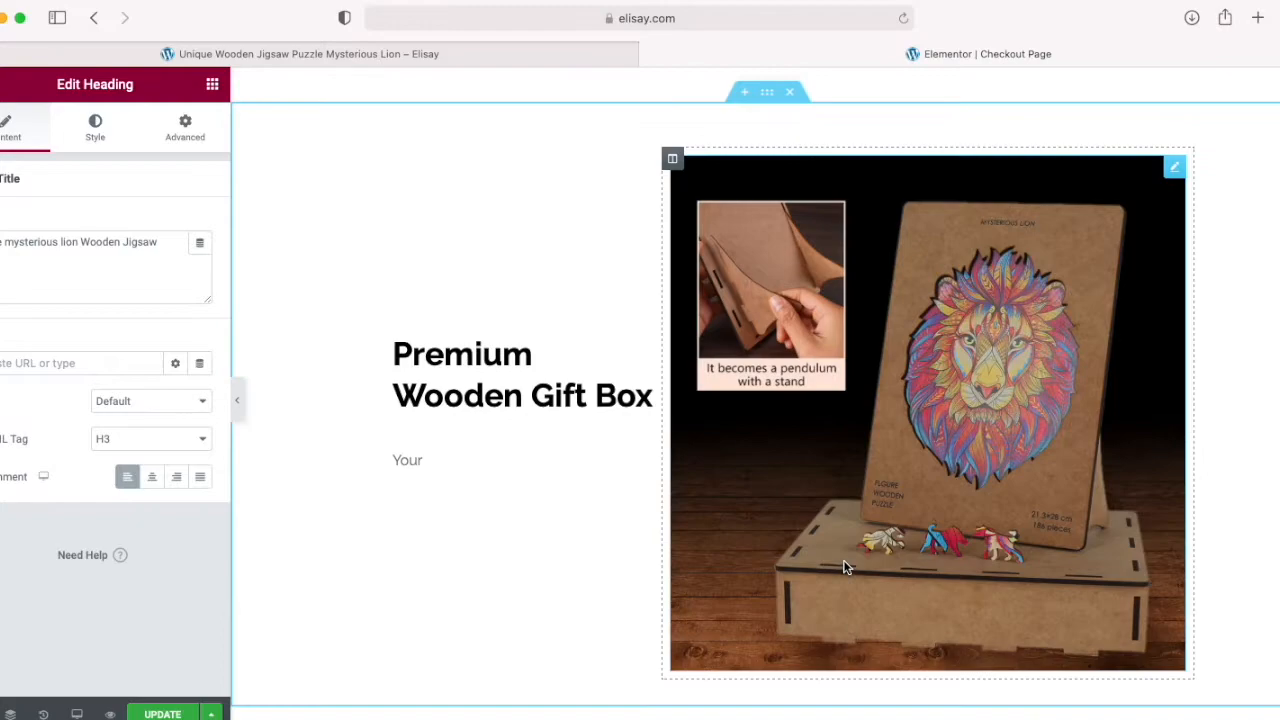
{"action": "left_click", "coordinate": [462, 475]}
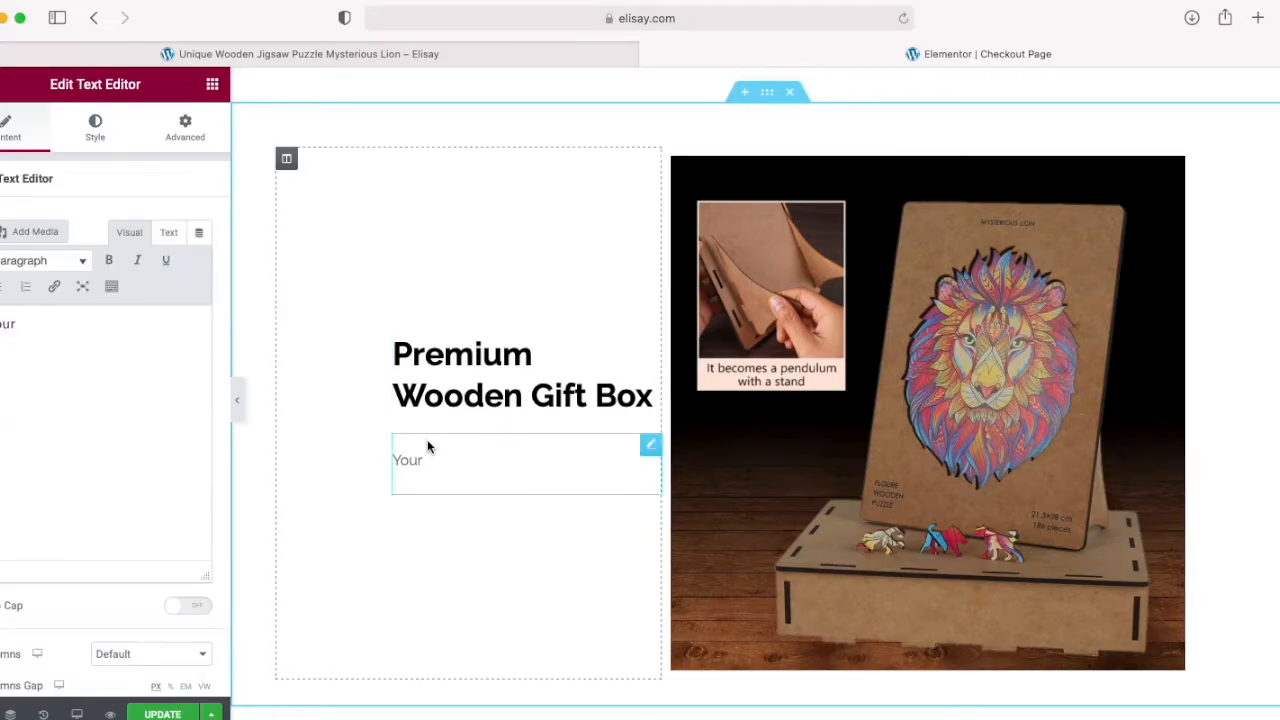
{"action": "left_click", "coordinate": [80, 358]}
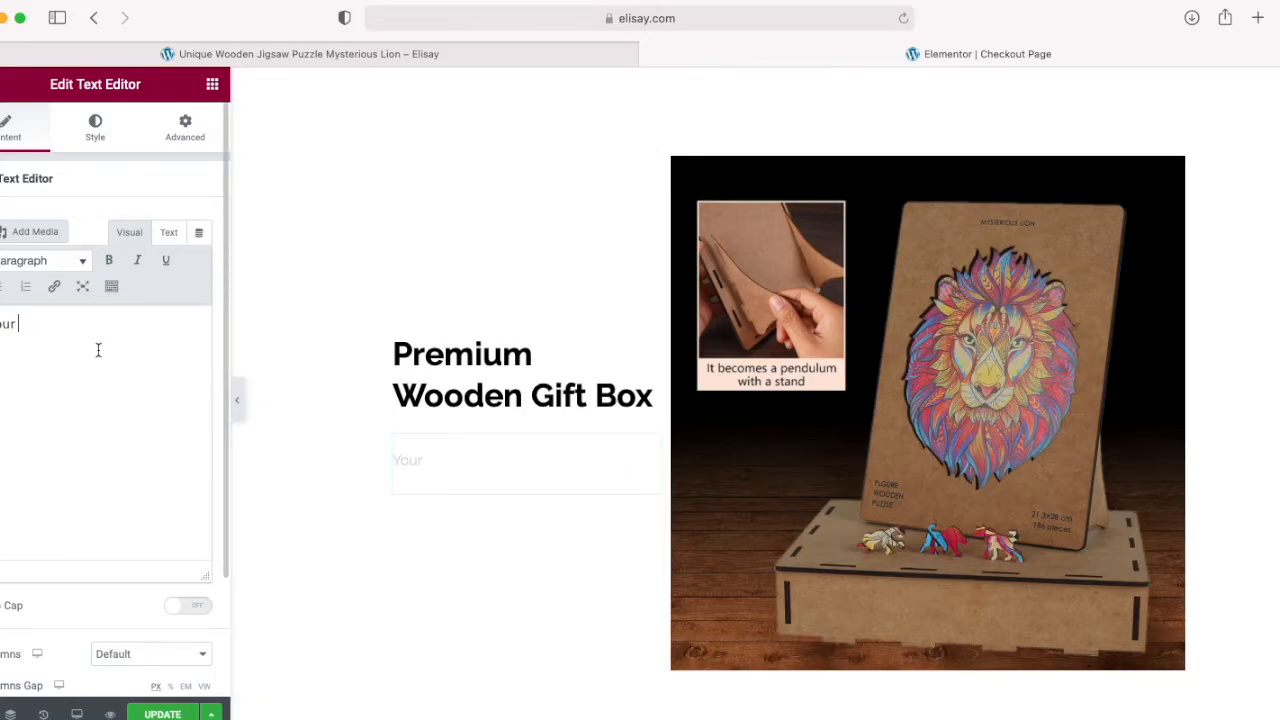
{"action": "key", "text": "super+a"}
{"action": "key", "text": "BackSpace"}
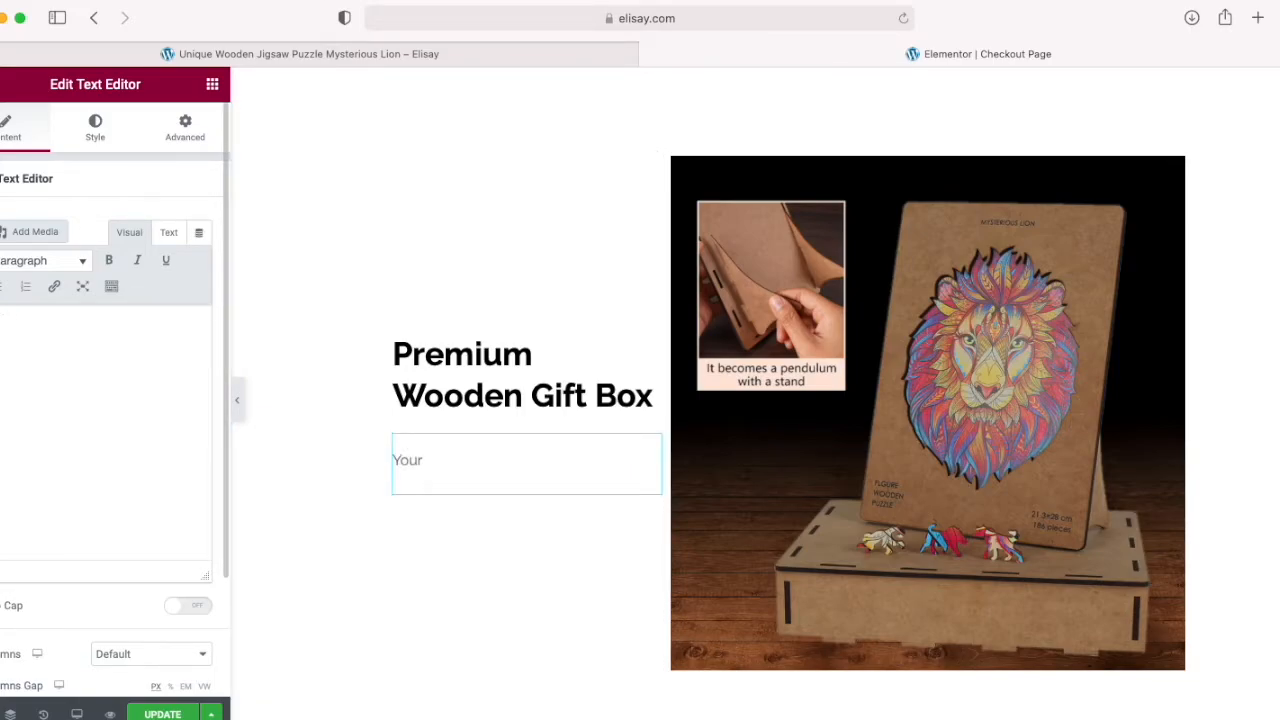
{"action": "type", "text": "Come"}
{"action": "type", "text": "s packaged in a"}
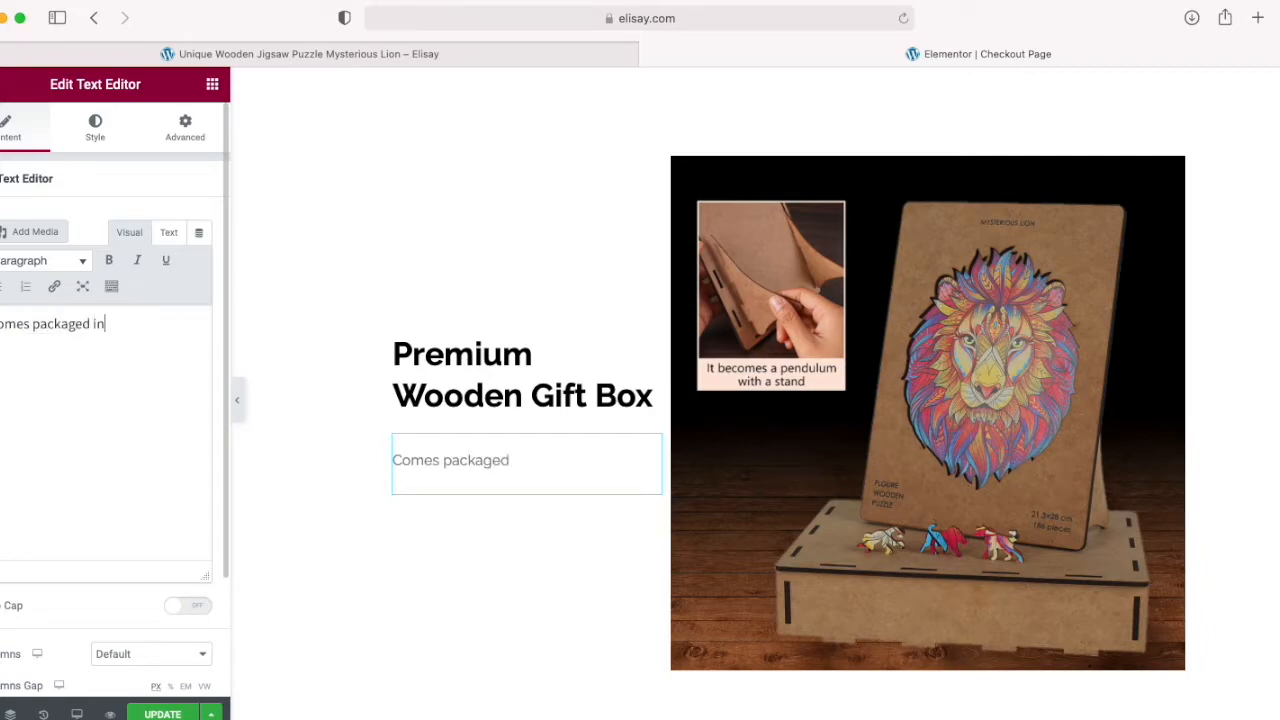
{"action": "type", "text": " wooden gif"}
{"action": "key", "text": "BackSpace"}
{"action": "key", "text": "BackSpace"}
{"action": "key", "text": "BackSpace"}
{"action": "type", "text": "box, with a stand."}
Step: Change the placeholder headline beside the animal-shaped pieces image to "An Engaging and challenging experience"
{"action": "scroll", "coordinate": [534, 510], "scroll_direction": "down", "scroll_amount": 5}
{"action": "left_click", "coordinate": [862, 483]}
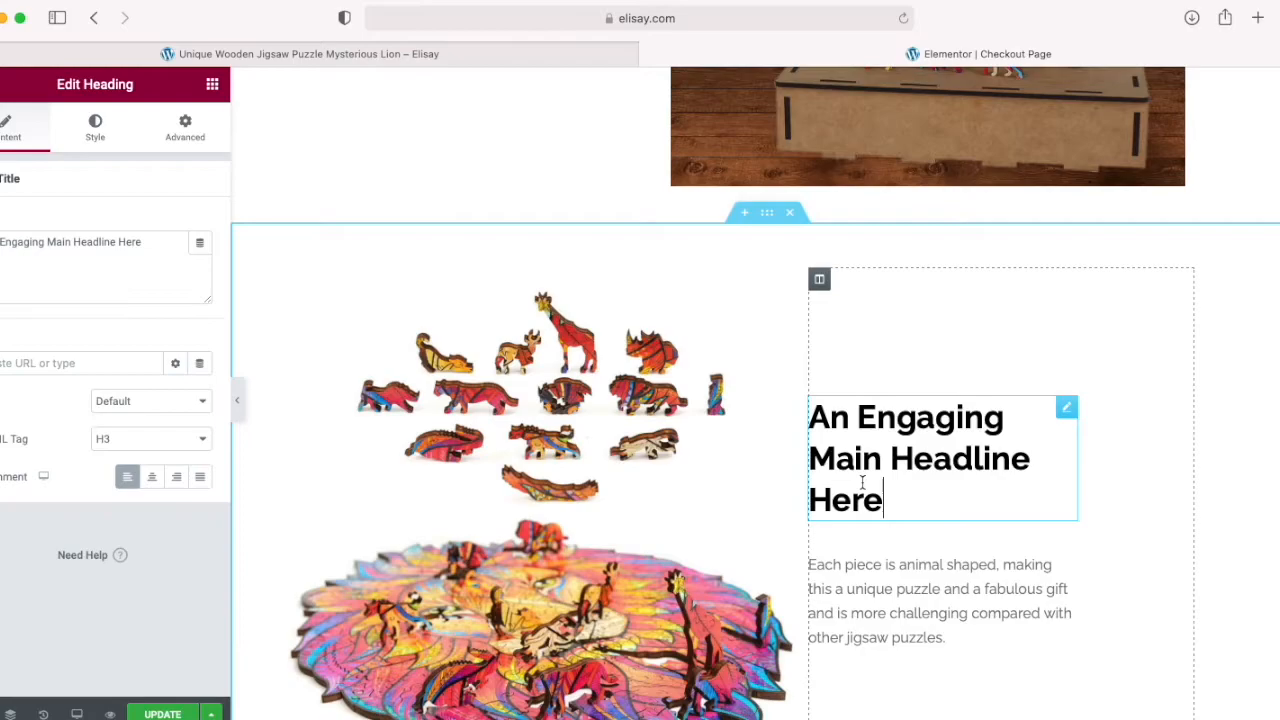
{"action": "type", "text": "xp"}
{"action": "type", "text": "erience"}
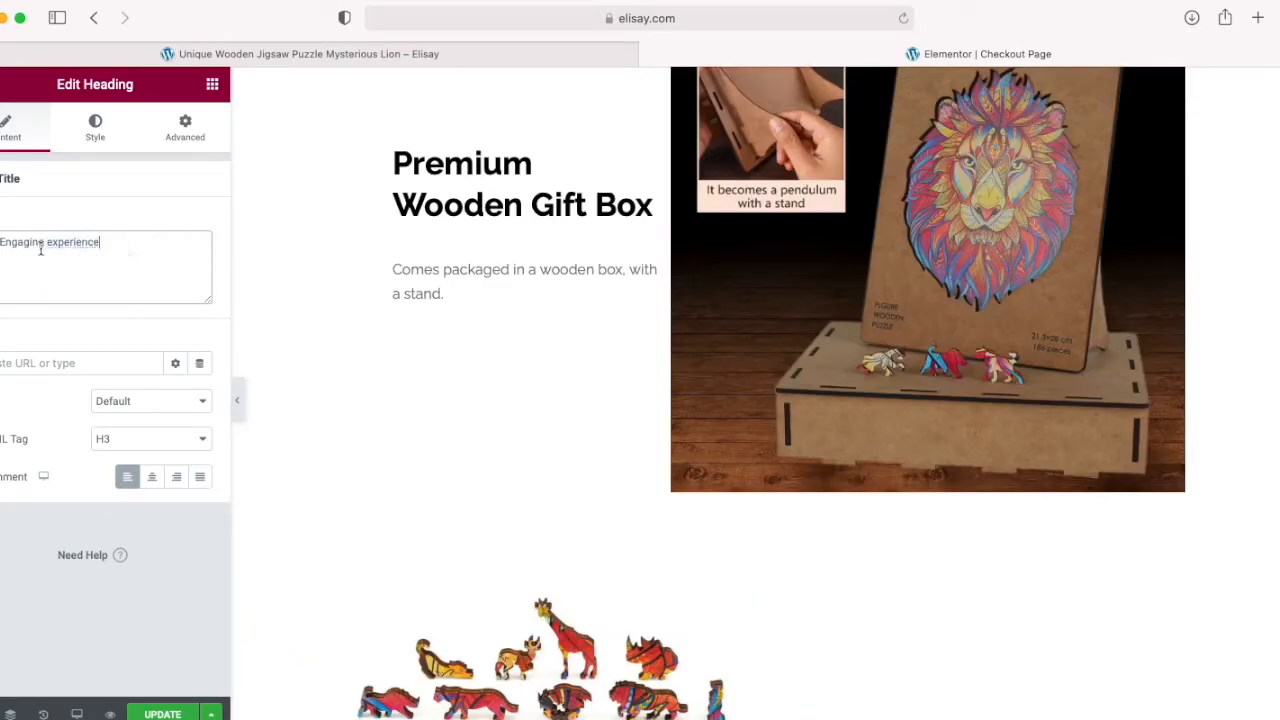
{"action": "type", "text": "and challenging"}
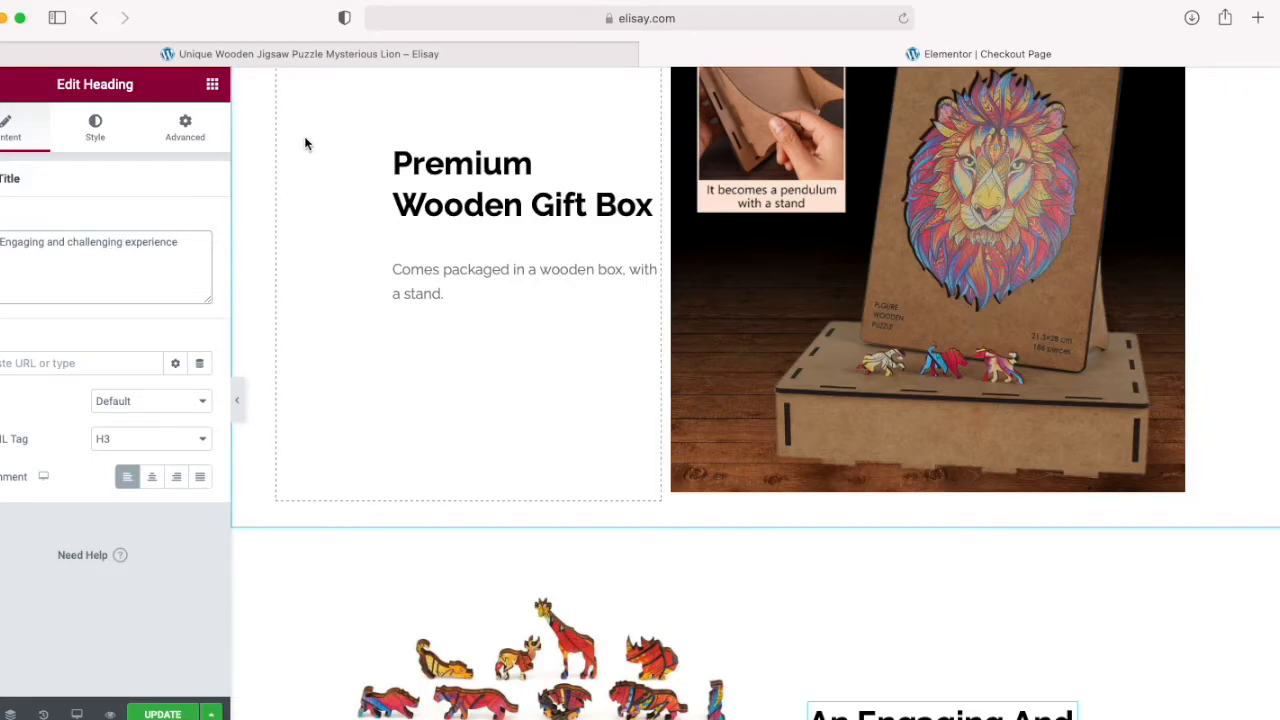
Step: Copy the animal-shaped pieces and jigsaw benefits paragraphs from the product page description and paste them after the text beneath the engaging experience heading
{"action": "left_click", "coordinate": [310, 57]}
{"action": "scroll", "coordinate": [386, 409], "scroll_direction": "down", "scroll_amount": 10}
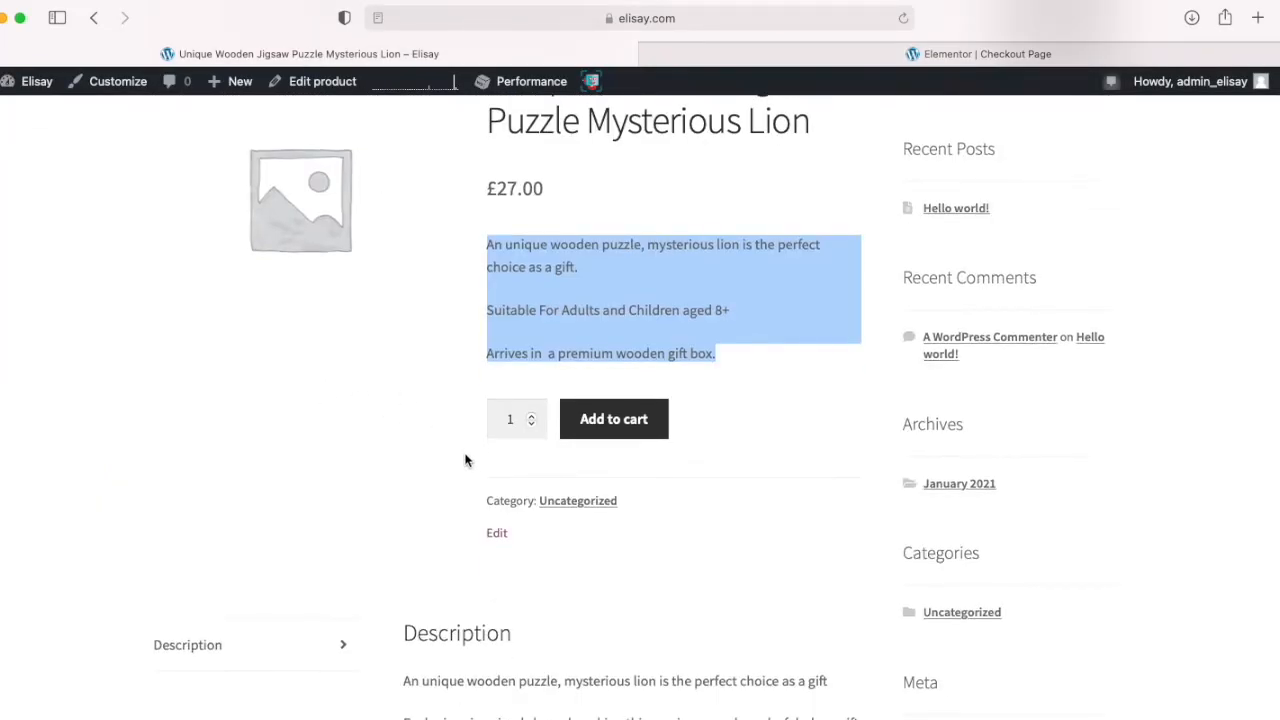
{"action": "left_click_drag", "start_coordinate": [404, 388], "coordinate": [734, 476]}
{"action": "key", "text": "super+c"}
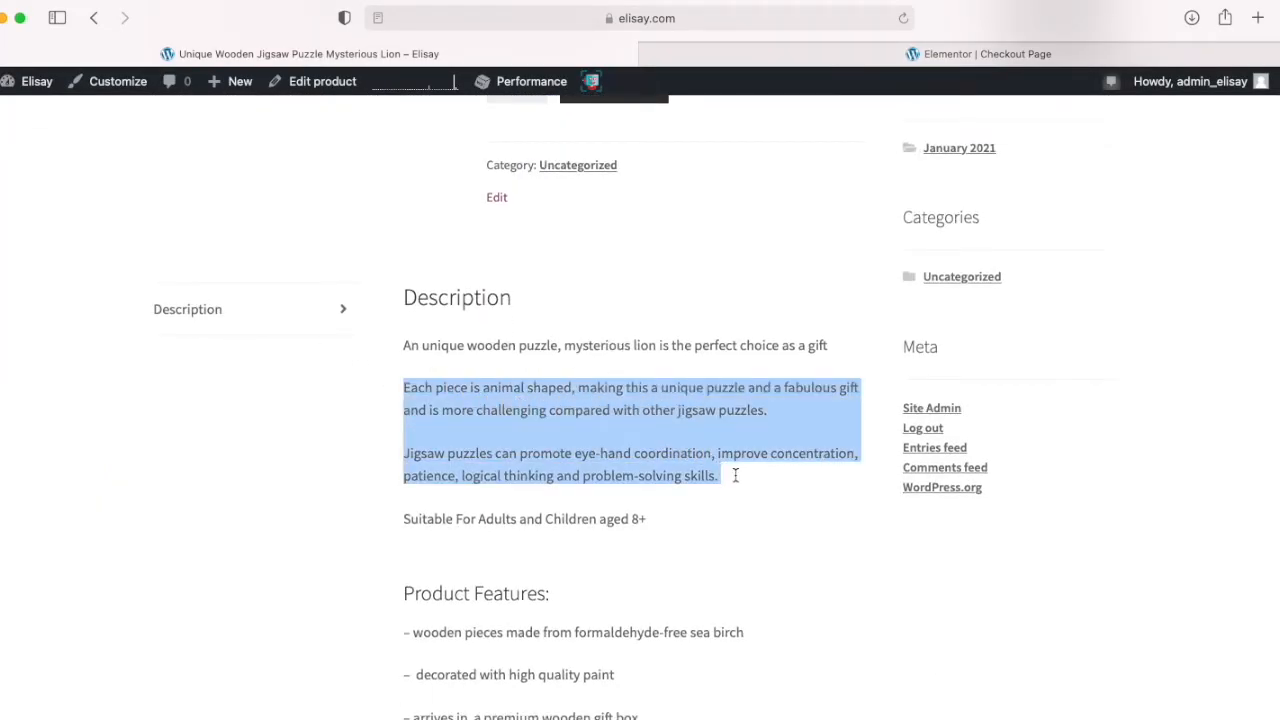
{"action": "left_click", "coordinate": [776, 56]}
{"action": "scroll", "coordinate": [518, 412], "scroll_direction": "down", "scroll_amount": 5}
{"action": "scroll", "coordinate": [518, 412], "scroll_direction": "down", "scroll_amount": 4}
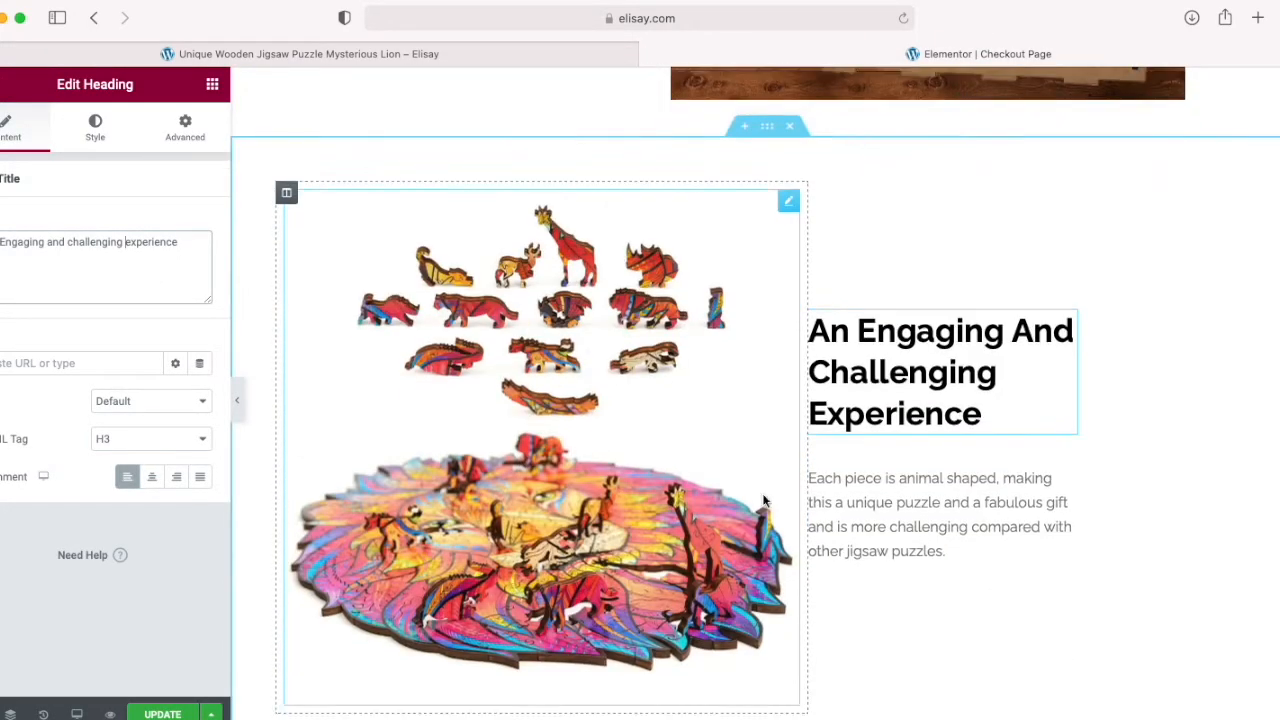
{"action": "left_click", "coordinate": [955, 552]}
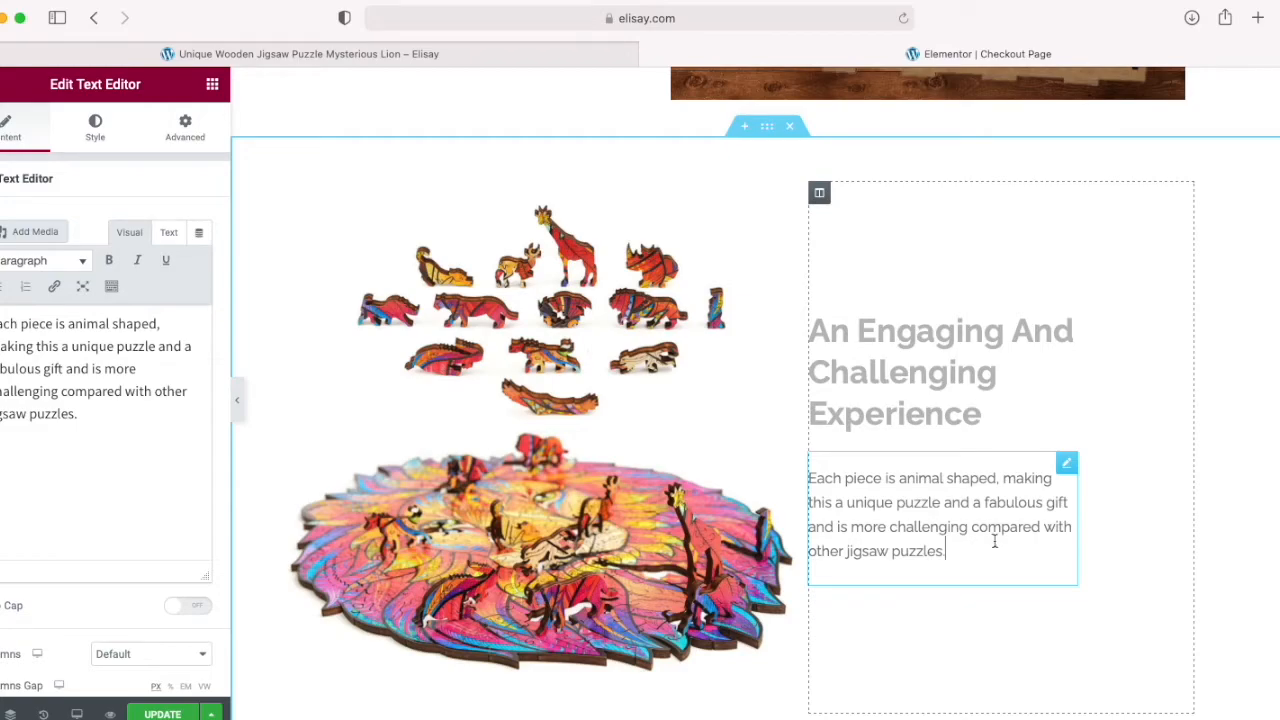
{"action": "key", "text": "super+v"}
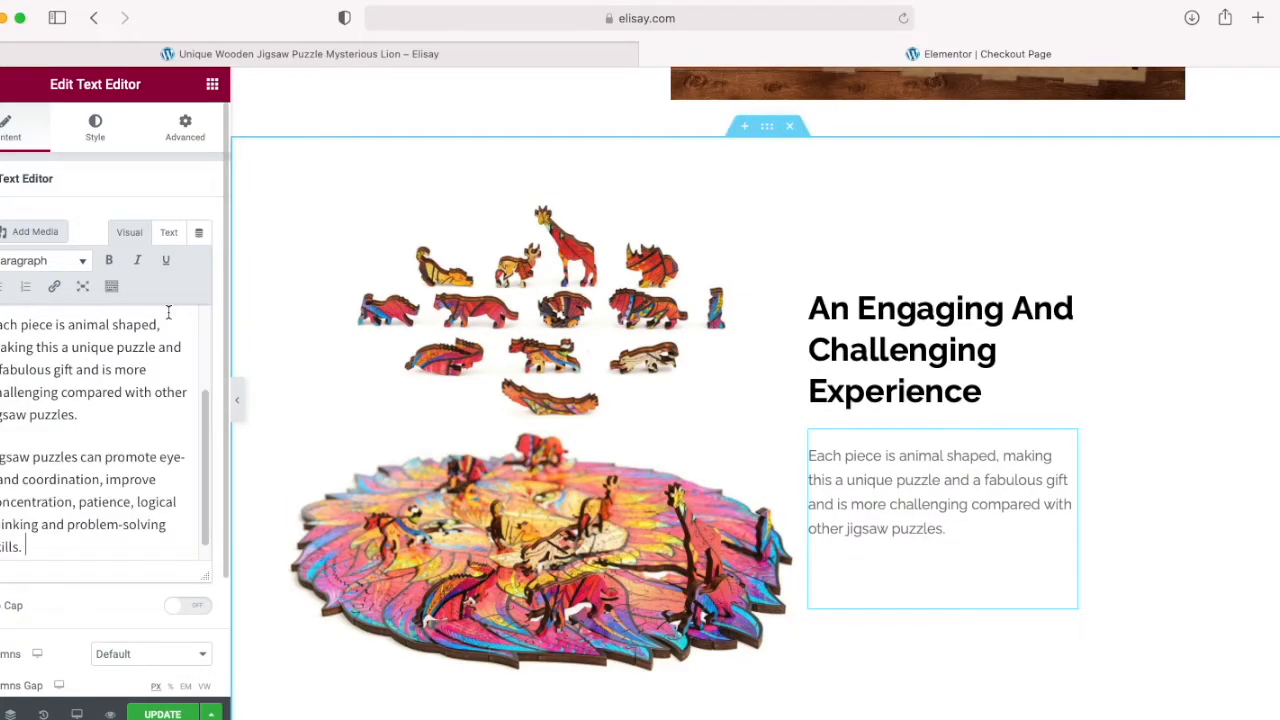
Step: Cut the "Jigsaw puzzles can promote eye-hand coordination" paragraph from this text block and remove the duplicate "Each piece is animal shaped" paragraph
{"action": "scroll", "coordinate": [55, 462], "scroll_direction": "down", "scroll_amount": 1}
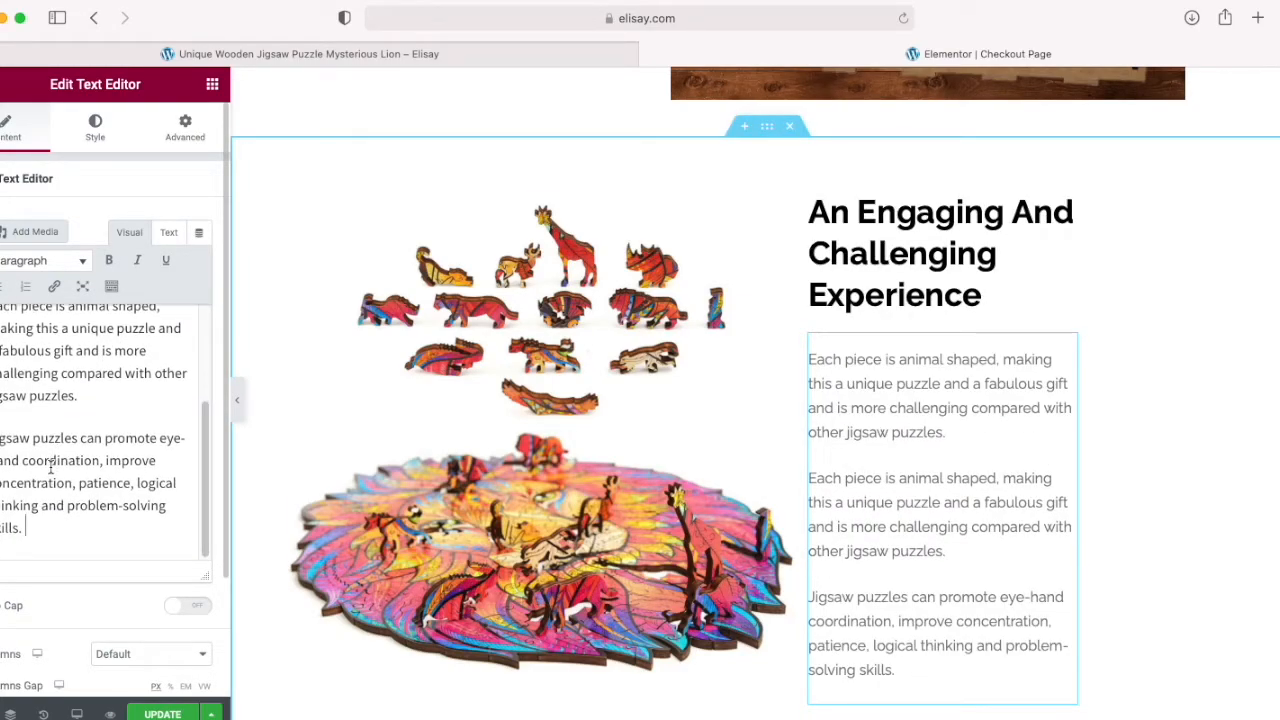
{"action": "left_click_drag", "start_coordinate": [3, 444], "coordinate": [40, 530]}
{"action": "key", "text": "super+c"}
{"action": "key", "text": "BackSpace"}
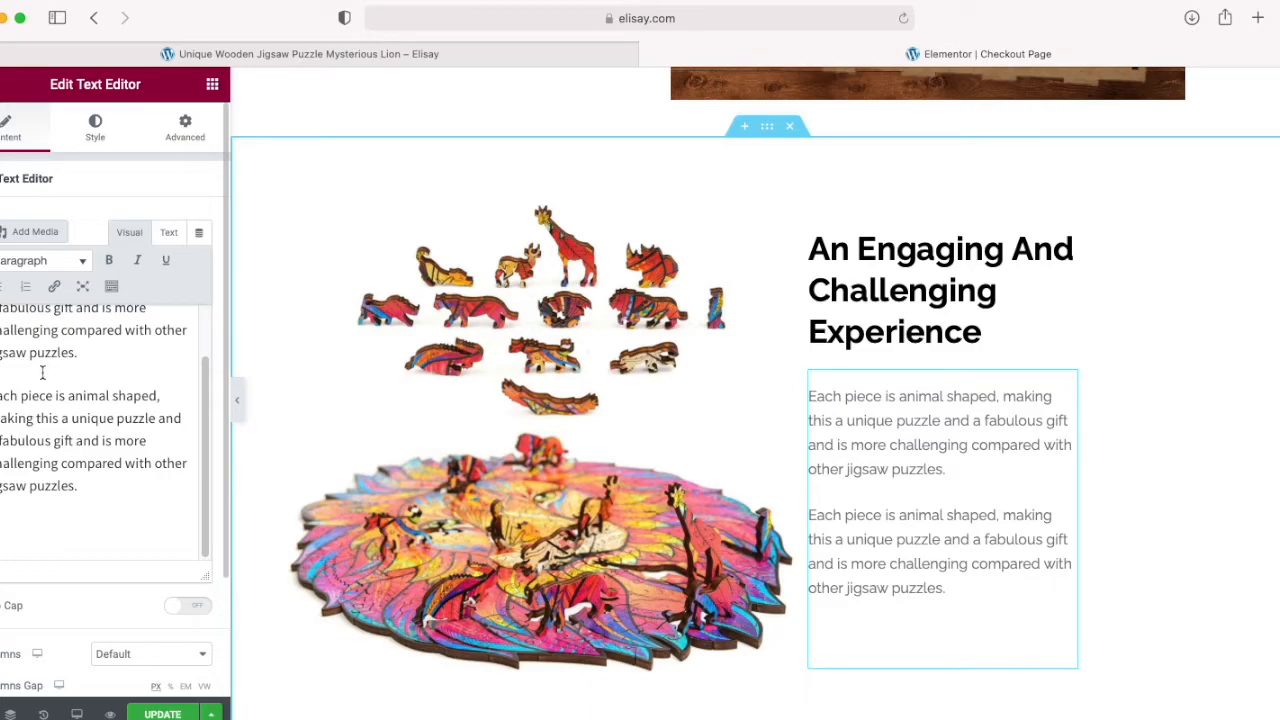
{"action": "left_click_drag", "start_coordinate": [42, 372], "coordinate": [116, 498]}
{"action": "key", "text": "BackSpace"}
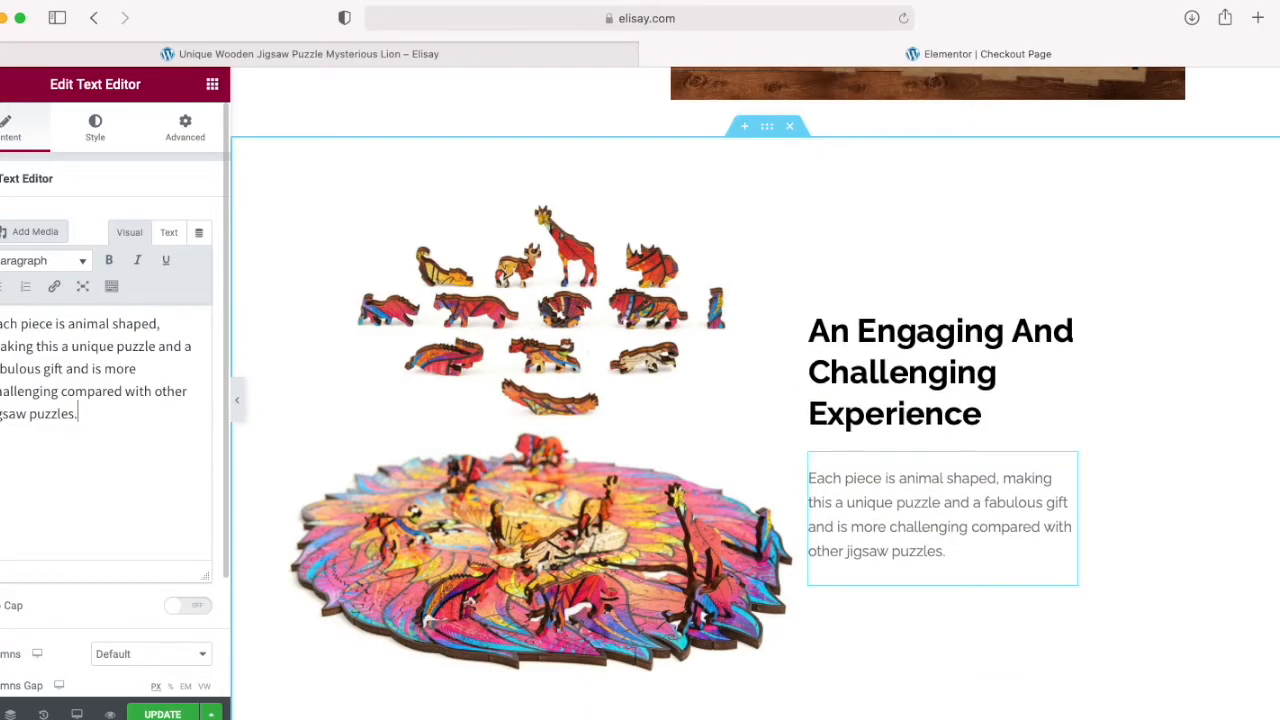
Step: Add the "Jigsaw puzzles can promote eye-hand coordination" paragraph as unformatted text after the age line under The Mysterious Lion Wooden Jigsaw heading
{"action": "scroll", "coordinate": [295, 359], "scroll_direction": "up", "scroll_amount": 10}
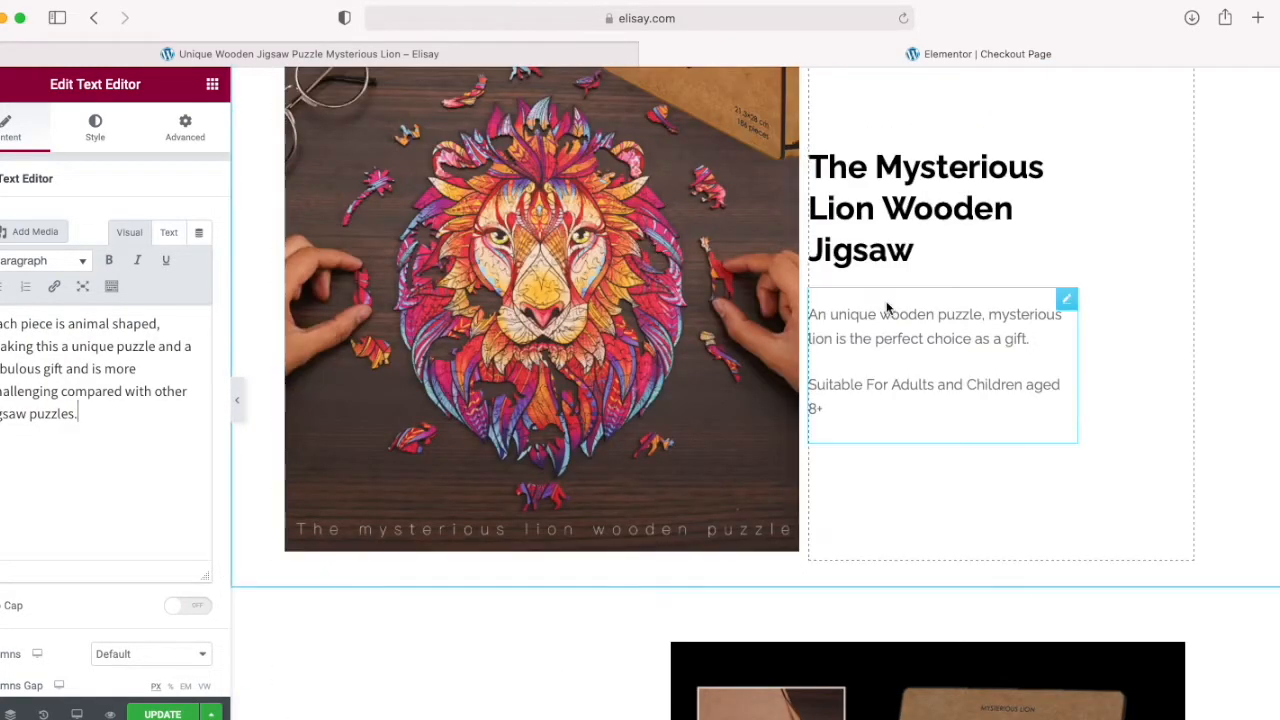
{"action": "left_click", "coordinate": [885, 305]}
{"action": "left_click", "coordinate": [874, 421]}
{"action": "key", "text": "Return"}
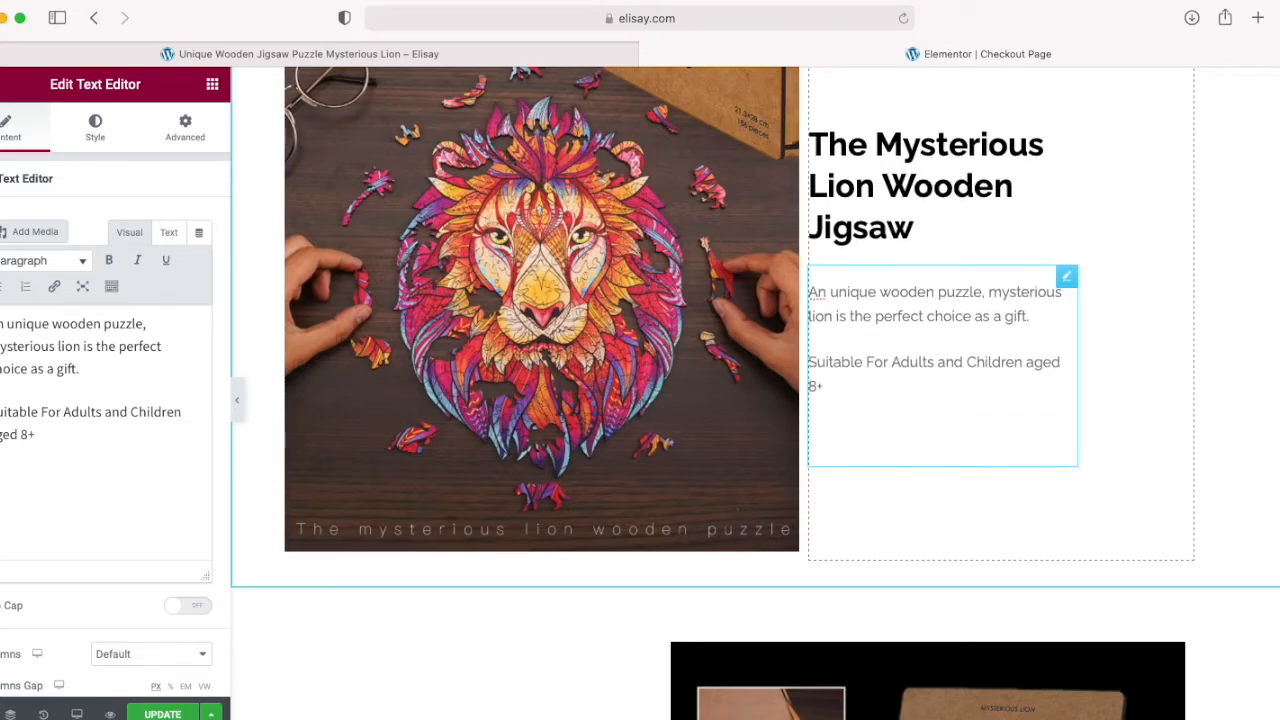
{"action": "key", "text": "super+v"}
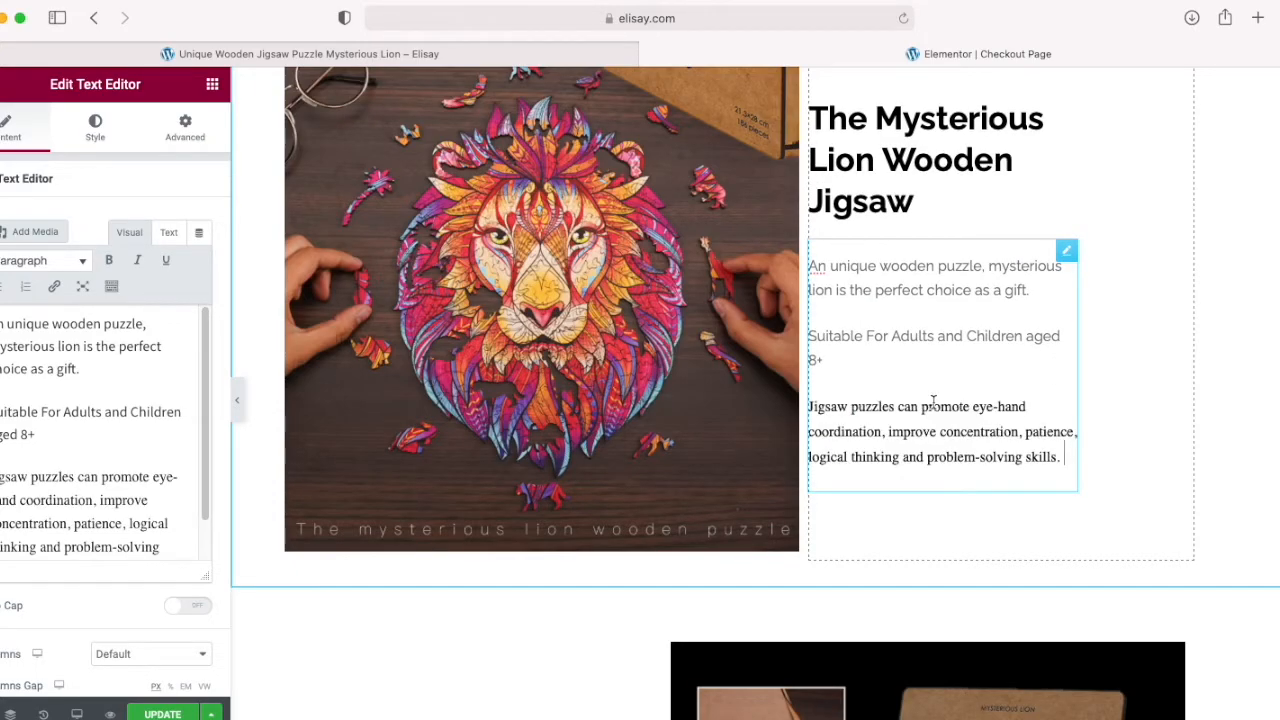
{"action": "left_click_drag", "start_coordinate": [812, 406], "coordinate": [949, 486]}
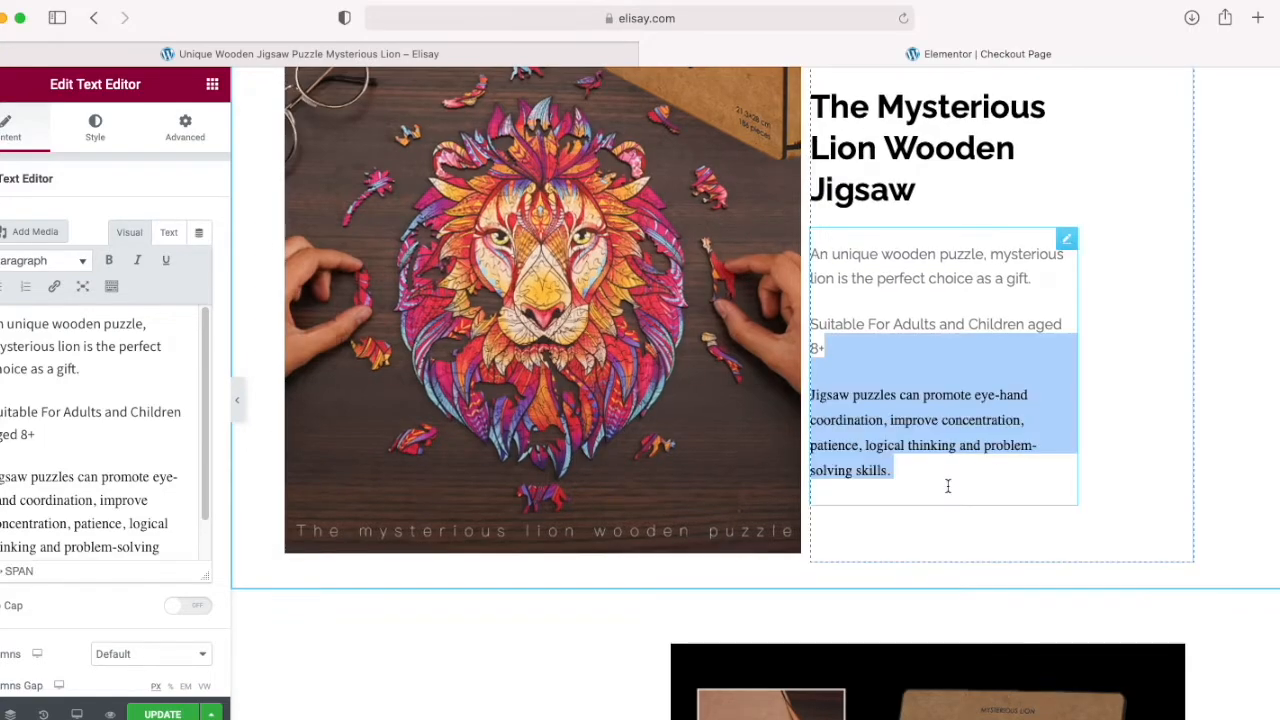
{"action": "key", "text": "BackSpace"}
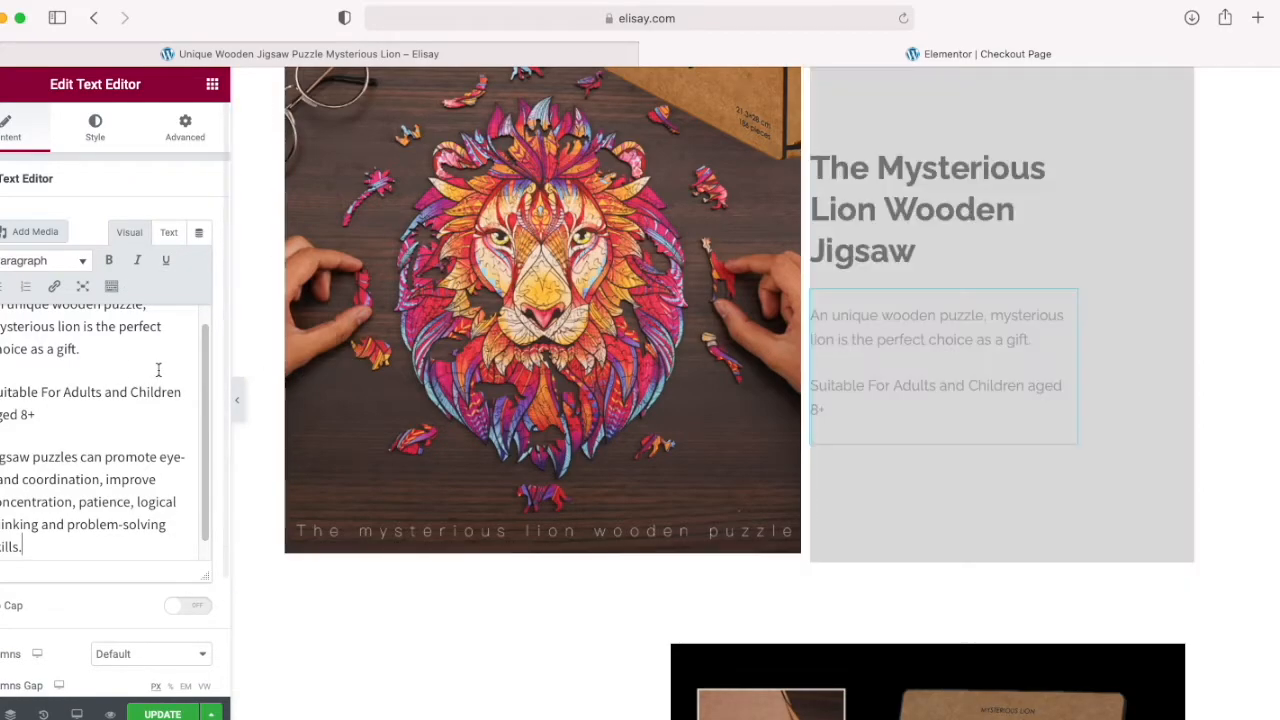
{"action": "scroll", "coordinate": [28, 413], "scroll_direction": "down", "scroll_amount": 1}
{"action": "scroll", "coordinate": [28, 411], "scroll_direction": "up", "scroll_amount": 1}
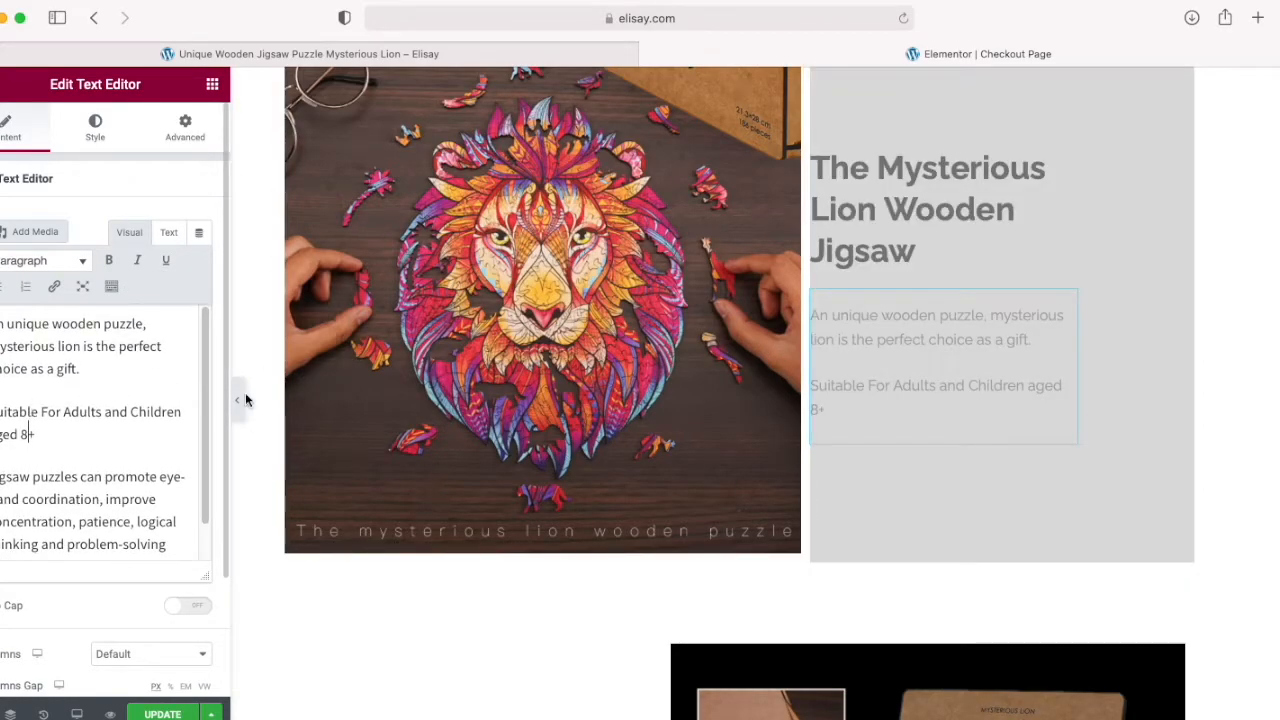
Step: Review the checkout page sections from the title banner down to the three feature boxes
{"action": "scroll", "coordinate": [1100, 411], "scroll_direction": "up", "scroll_amount": 1}
{"action": "scroll", "coordinate": [1061, 419], "scroll_direction": "down", "scroll_amount": 3}
{"action": "scroll", "coordinate": [1052, 419], "scroll_direction": "up", "scroll_amount": 6}
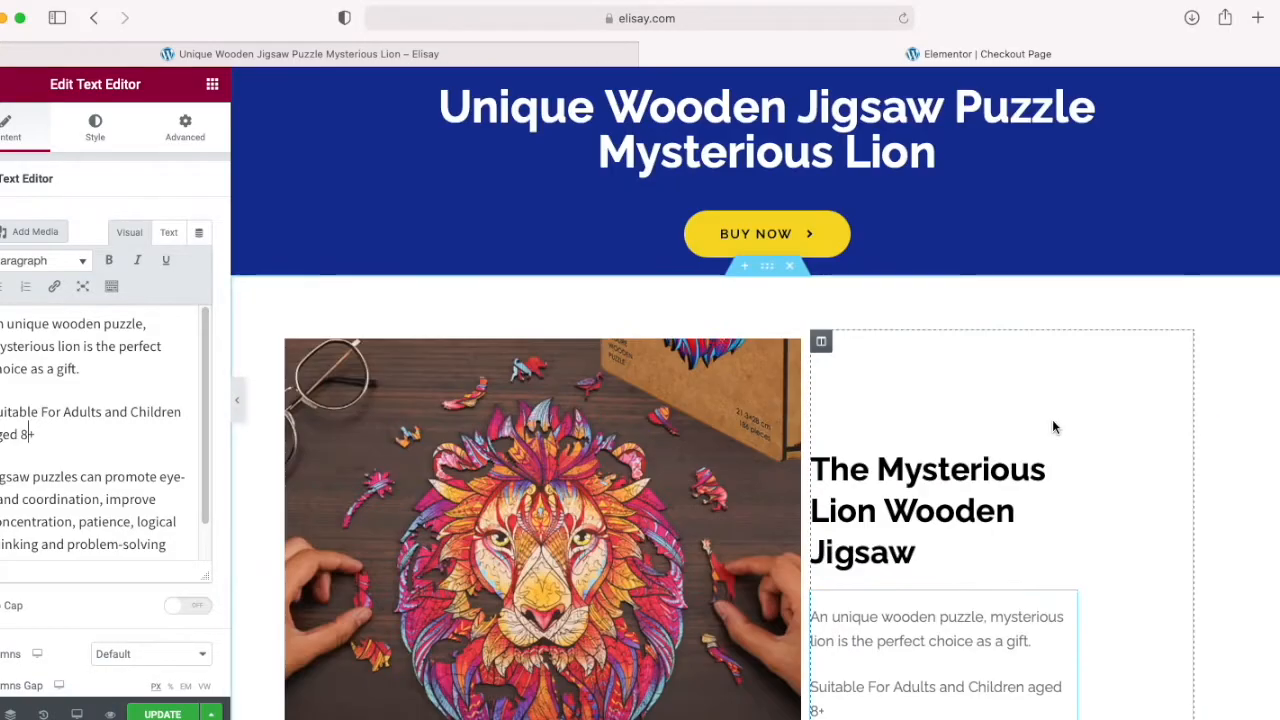
{"action": "scroll", "coordinate": [980, 320], "scroll_direction": "down", "scroll_amount": 3}
{"action": "scroll", "coordinate": [950, 320], "scroll_direction": "down", "scroll_amount": 5}
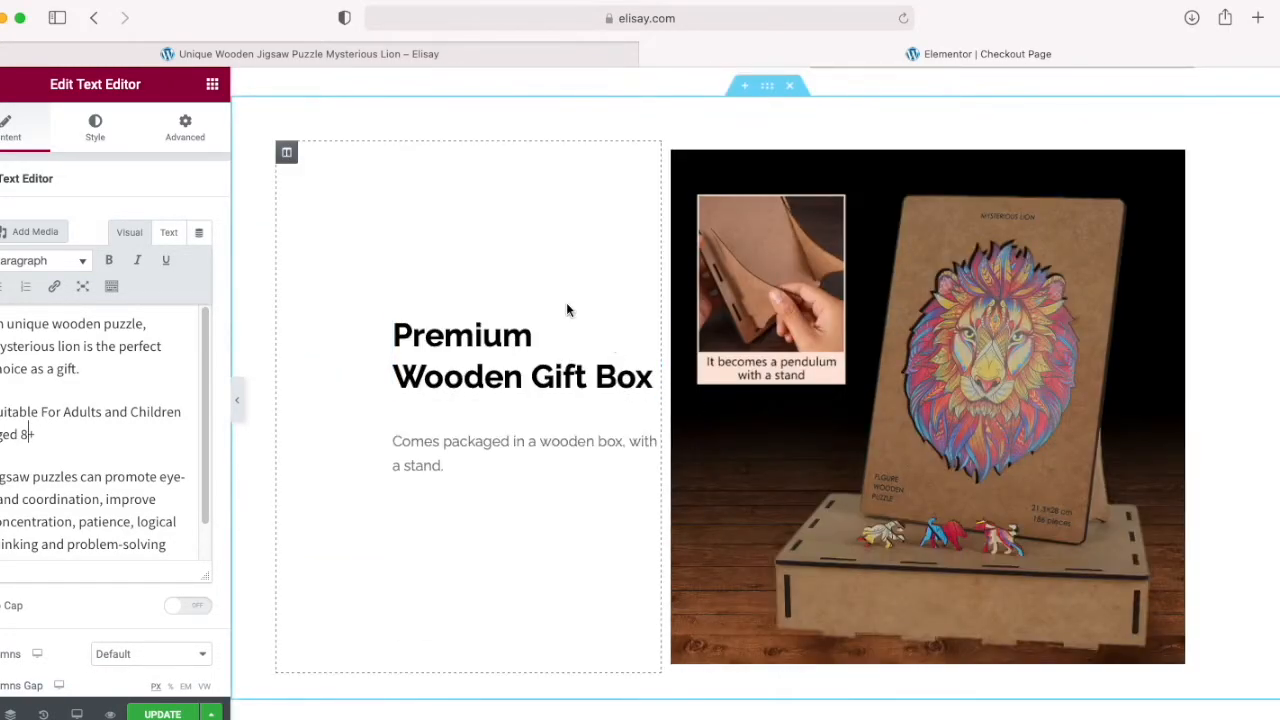
{"action": "scroll", "coordinate": [700, 360], "scroll_direction": "down", "scroll_amount": 2}
{"action": "scroll", "coordinate": [823, 394], "scroll_direction": "up", "scroll_amount": 3}
{"action": "scroll", "coordinate": [823, 395], "scroll_direction": "down", "scroll_amount": 8}
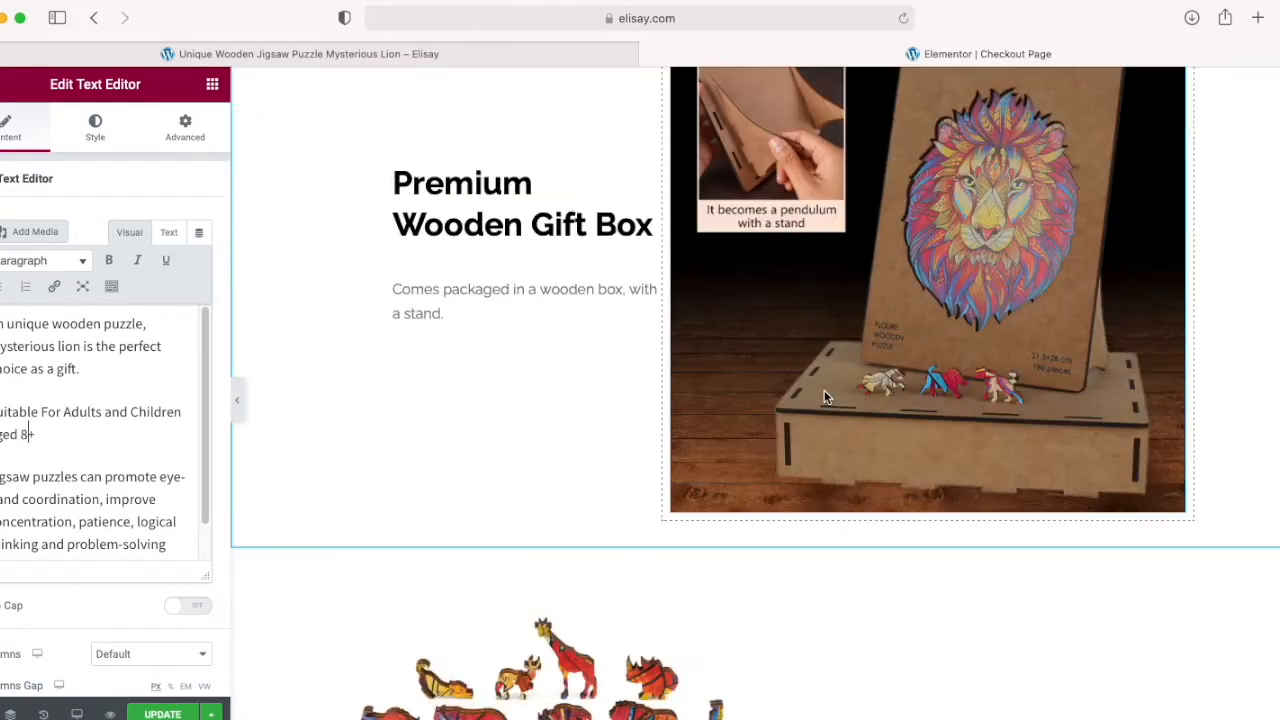
{"action": "scroll", "coordinate": [823, 397], "scroll_direction": "down", "scroll_amount": 6}
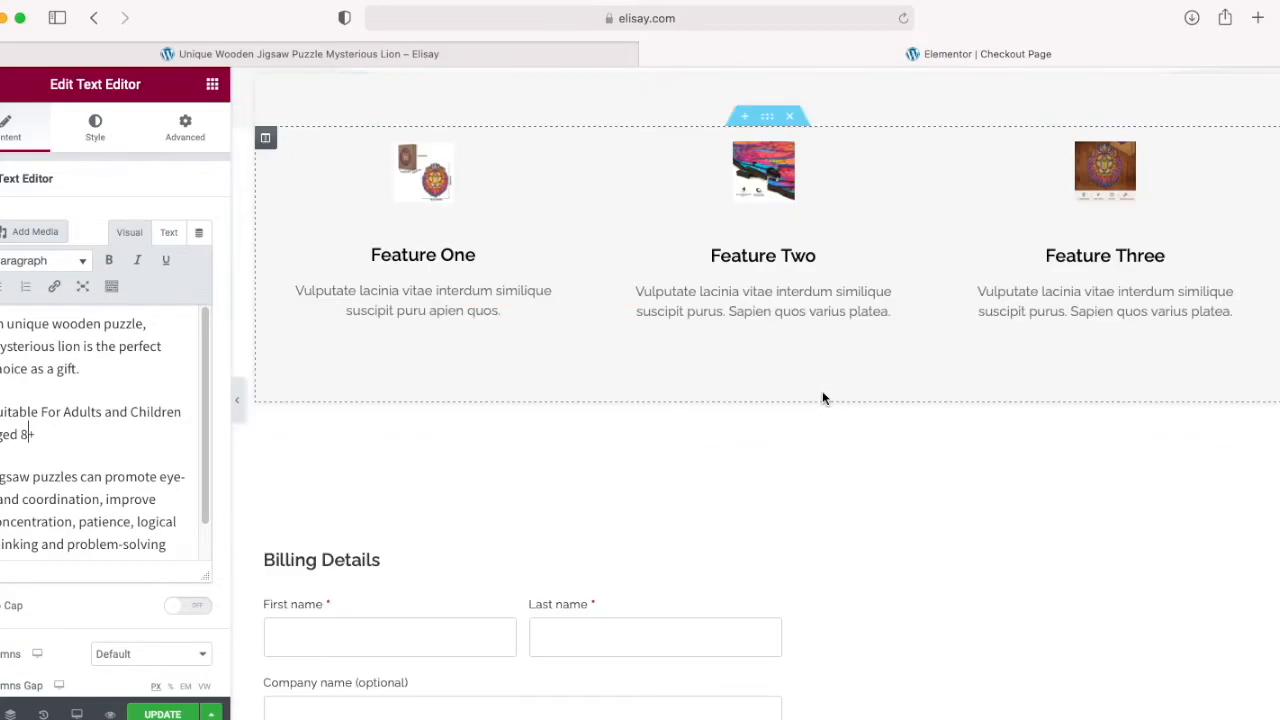
{"action": "scroll", "coordinate": [819, 391], "scroll_direction": "up", "scroll_amount": 5}
{"action": "scroll", "coordinate": [819, 389], "scroll_direction": "down", "scroll_amount": 6}
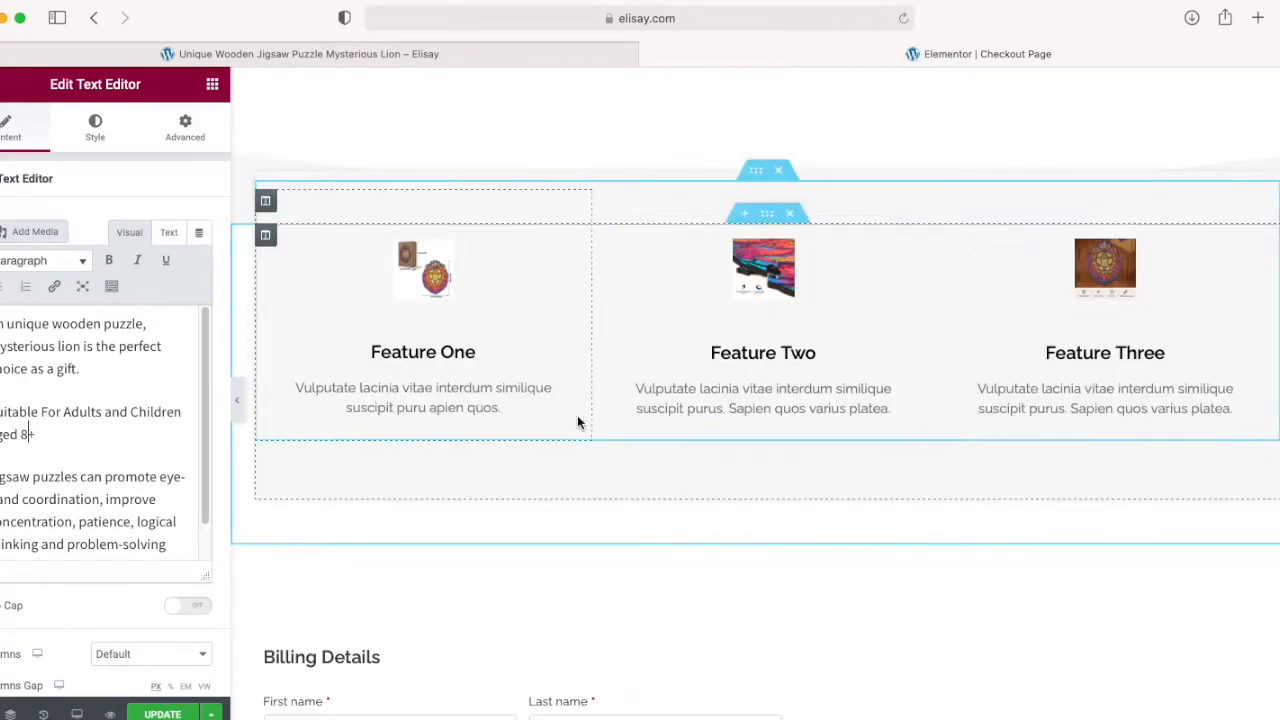
Step: Enlarge the Feature One box's image to 100% width
{"action": "scroll", "coordinate": [577, 415], "scroll_direction": "up", "scroll_amount": 1}
{"action": "left_click", "coordinate": [424, 348]}
{"action": "right_click", "coordinate": [424, 348]}
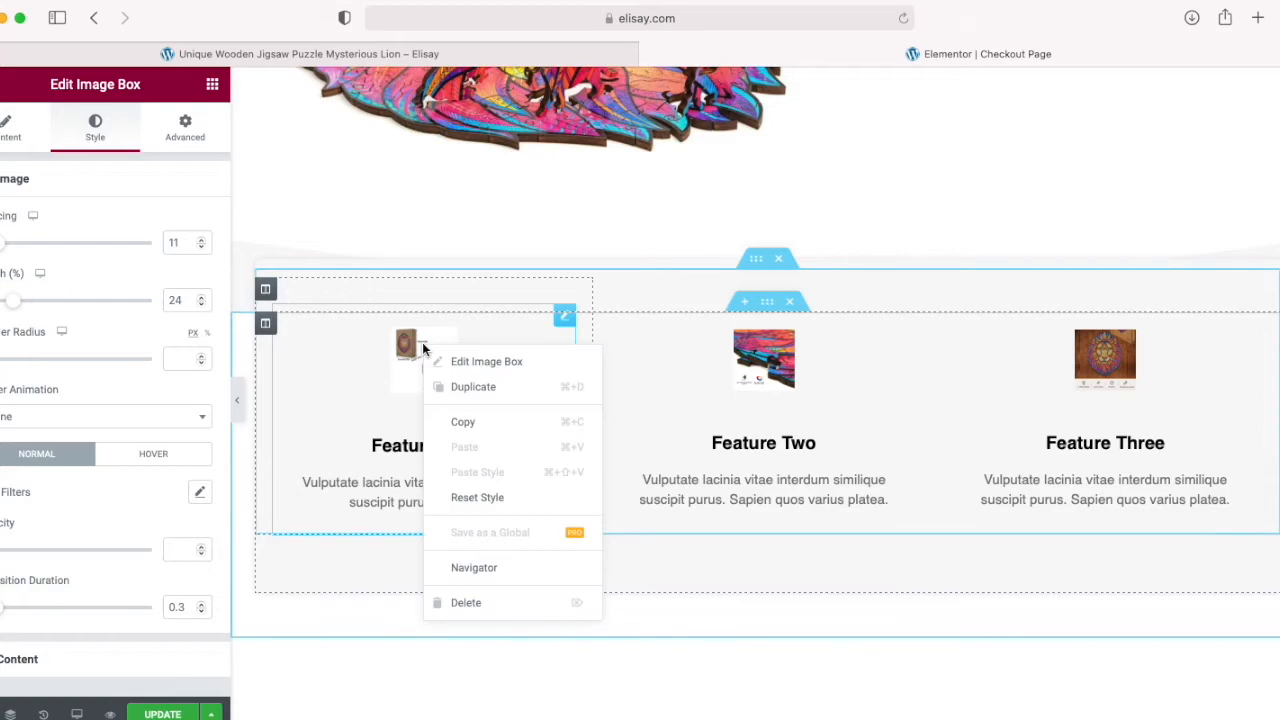
{"action": "left_click", "coordinate": [463, 366]}
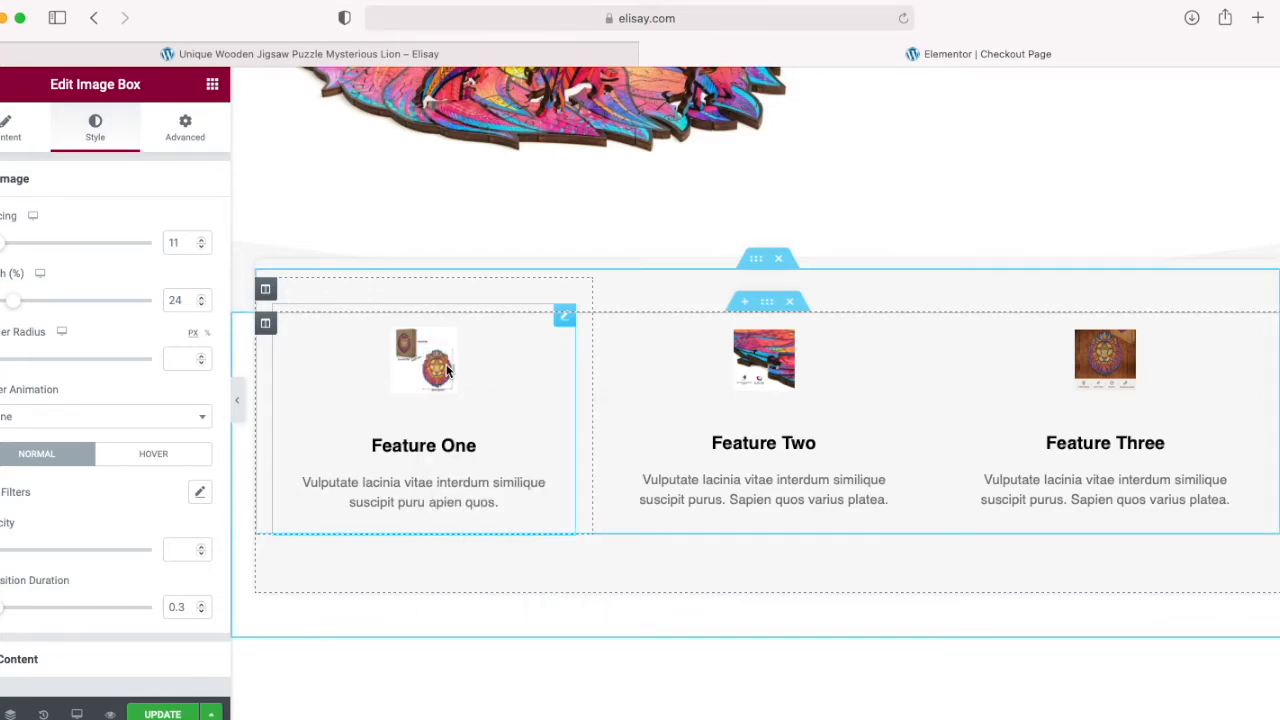
{"action": "left_click_drag", "start_coordinate": [12, 302], "coordinate": [199, 330]}
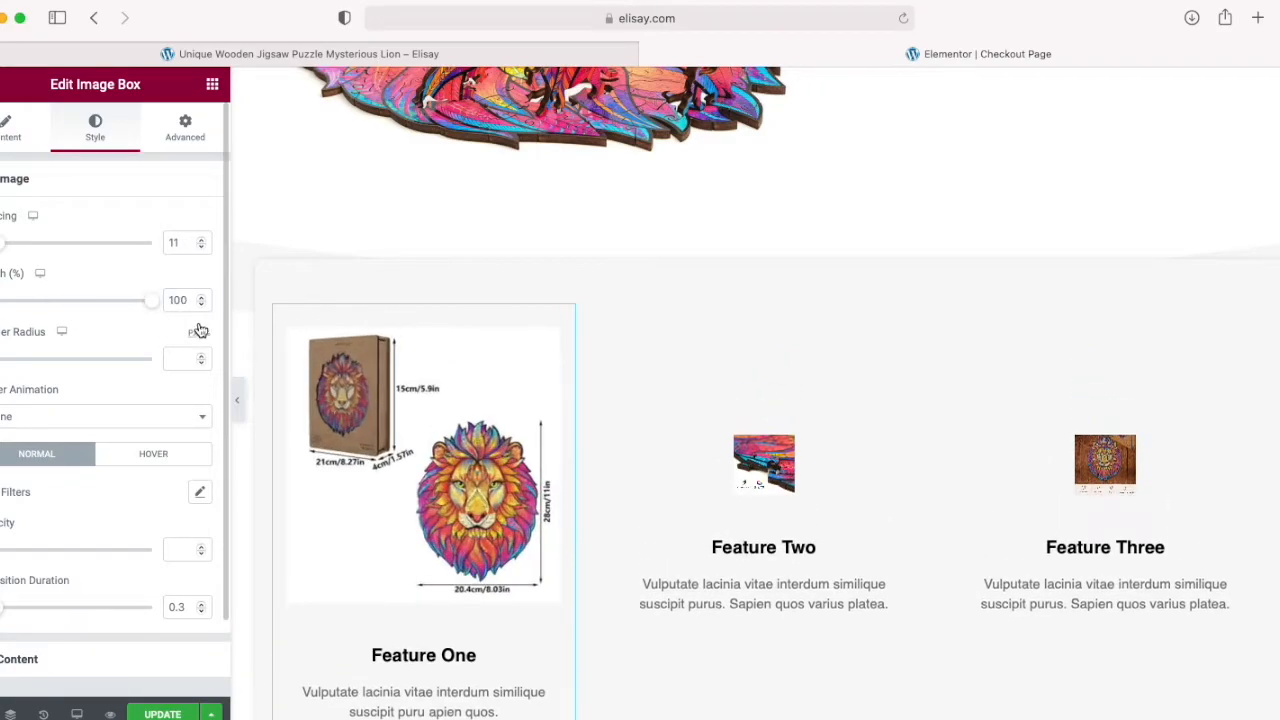
Step: Set the Feature Two box's image width to 100% and its image spacing to 0
{"action": "scroll", "coordinate": [633, 488], "scroll_direction": "down", "scroll_amount": 3}
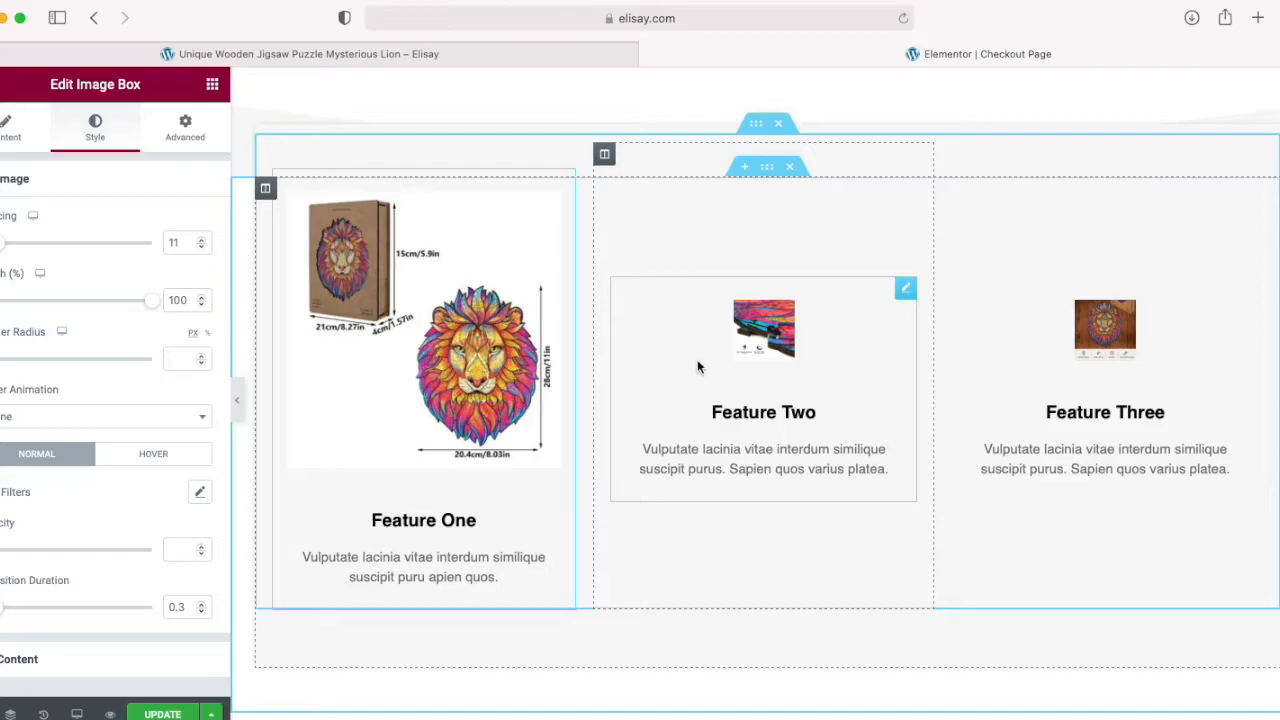
{"action": "left_click", "coordinate": [745, 341]}
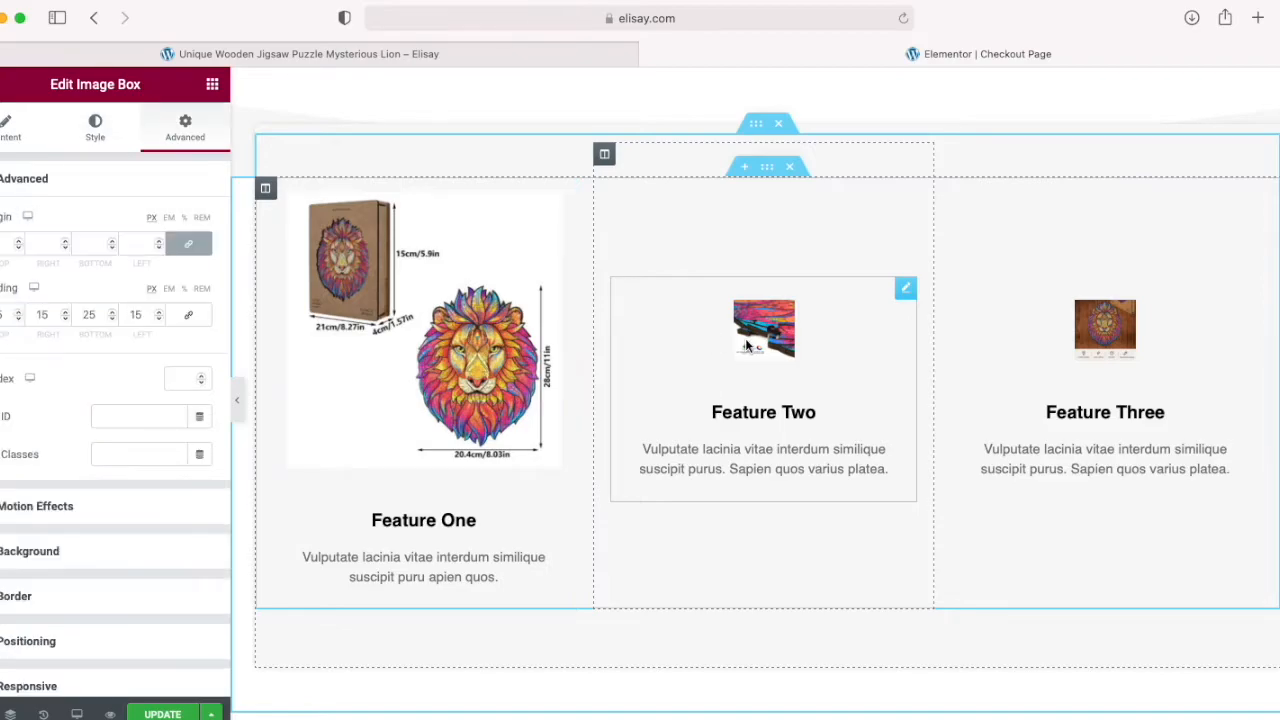
{"action": "left_click", "coordinate": [100, 133]}
{"action": "left_click_drag", "start_coordinate": [10, 302], "coordinate": [214, 310]}
{"action": "mouse_move", "coordinate": [10, 244]}
{"action": "left_mouse_down"}
{"action": "mouse_move", "coordinate": [26, 248]}
{"action": "mouse_move", "coordinate": [0, 249]}
{"action": "left_mouse_up"}
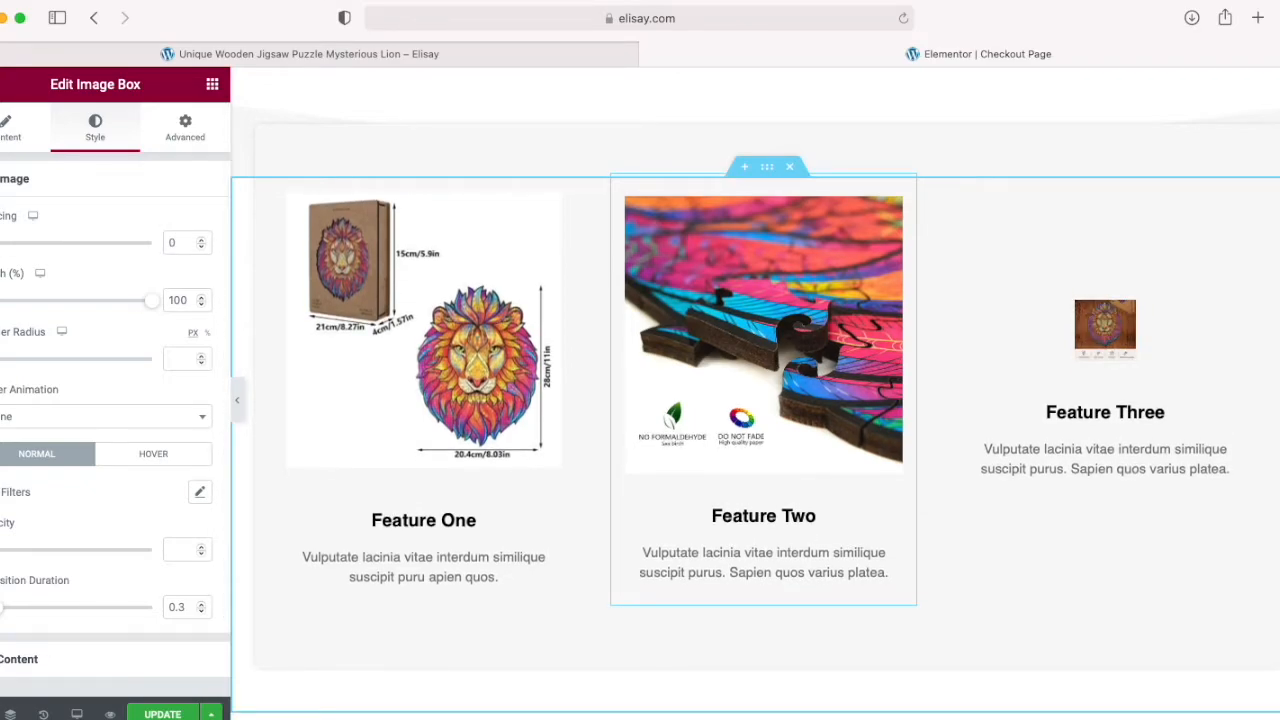
Step: Set the Feature One image spacing to 0 and give the Feature One and Feature Two images a 20 px border radius
{"action": "left_click", "coordinate": [402, 345]}
{"action": "left_click_drag", "start_coordinate": [2, 250], "coordinate": [0, 251]}
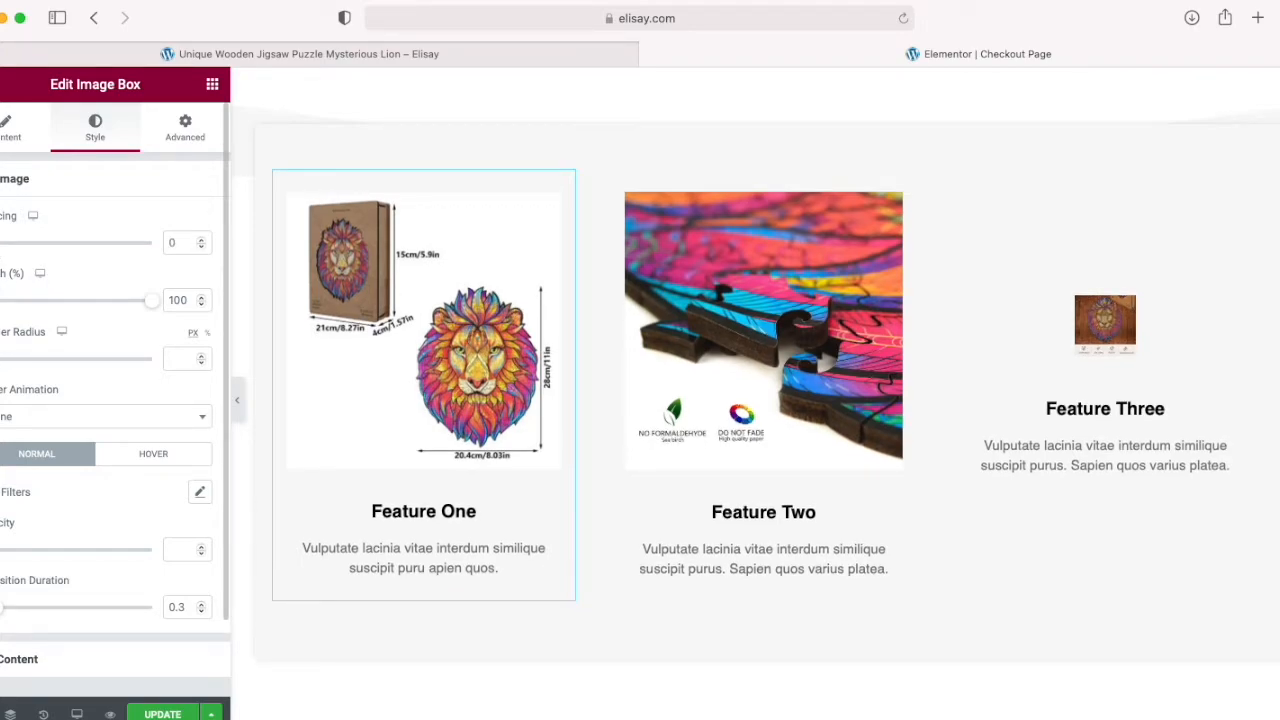
{"action": "mouse_move", "coordinate": [4, 358]}
{"action": "left_mouse_down"}
{"action": "mouse_move", "coordinate": [69, 363]}
{"action": "mouse_move", "coordinate": [22, 367]}
{"action": "left_mouse_up"}
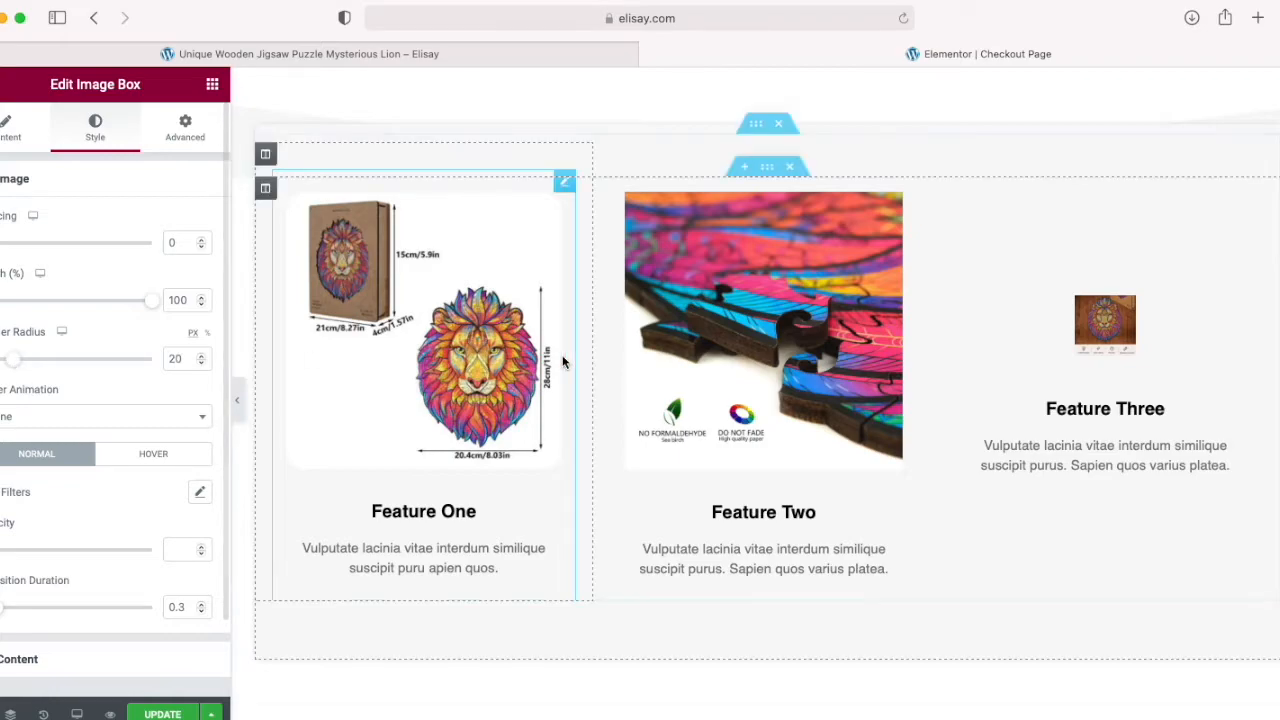
{"action": "left_click", "coordinate": [666, 344]}
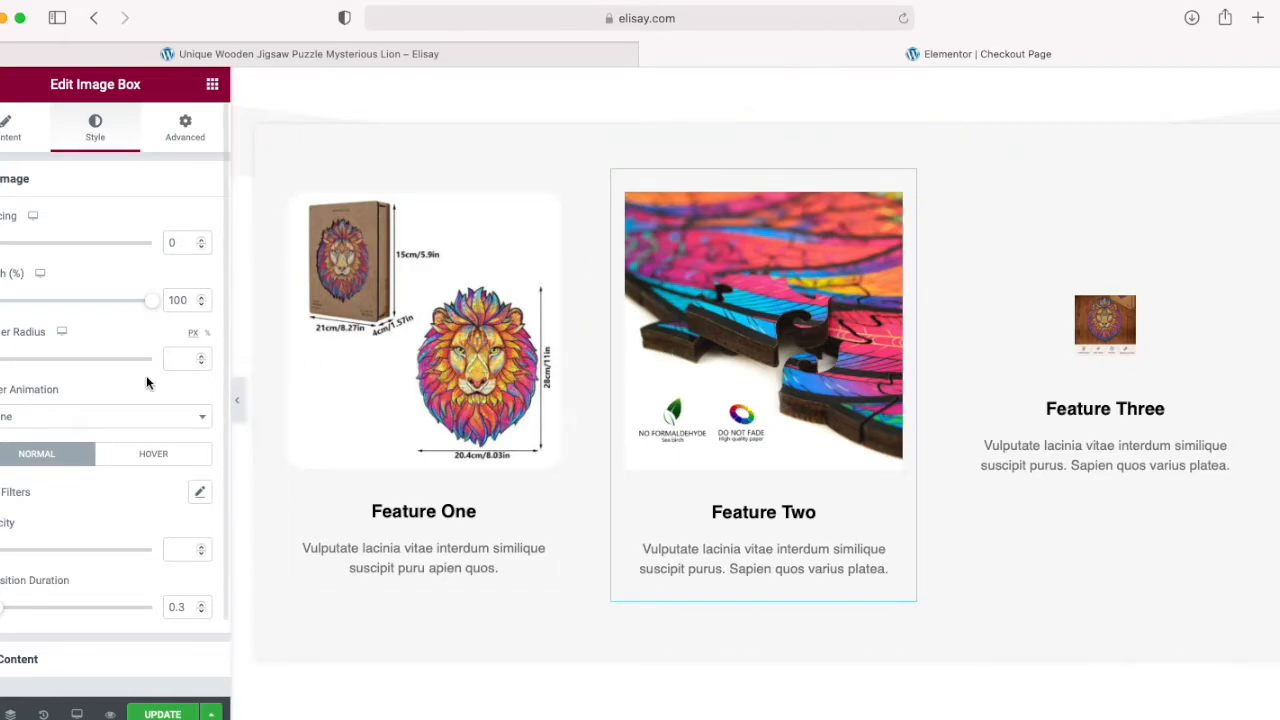
{"action": "left_click_drag", "start_coordinate": [3, 368], "coordinate": [10, 366]}
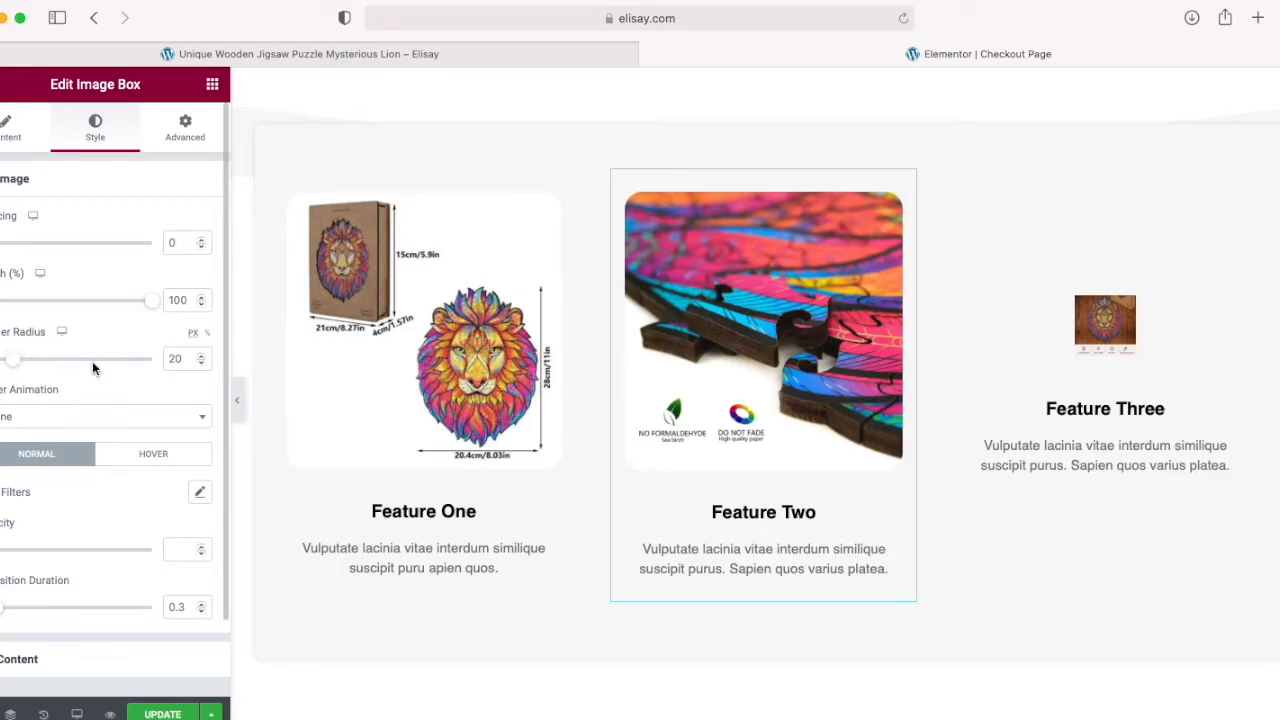
Step: Style the Feature Three box's image with 100% width, 0 spacing and a 20 px border radius
{"action": "left_click", "coordinate": [1027, 340]}
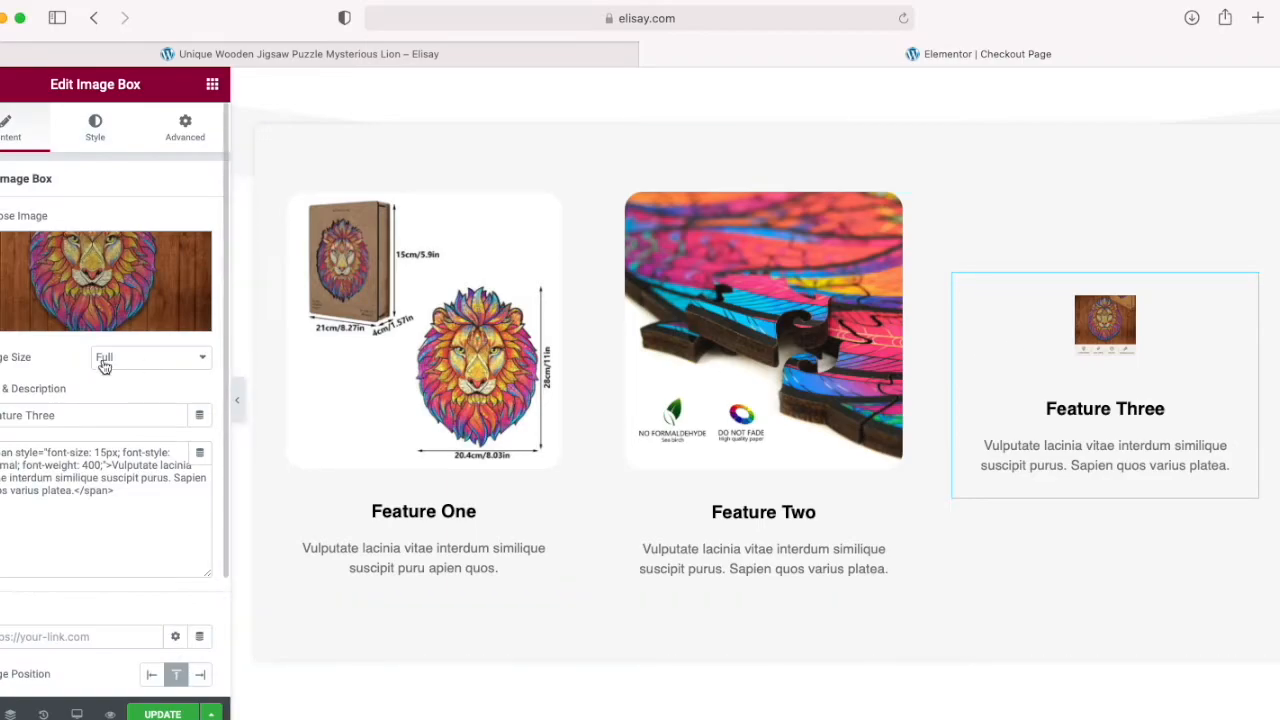
{"action": "left_click", "coordinate": [96, 144]}
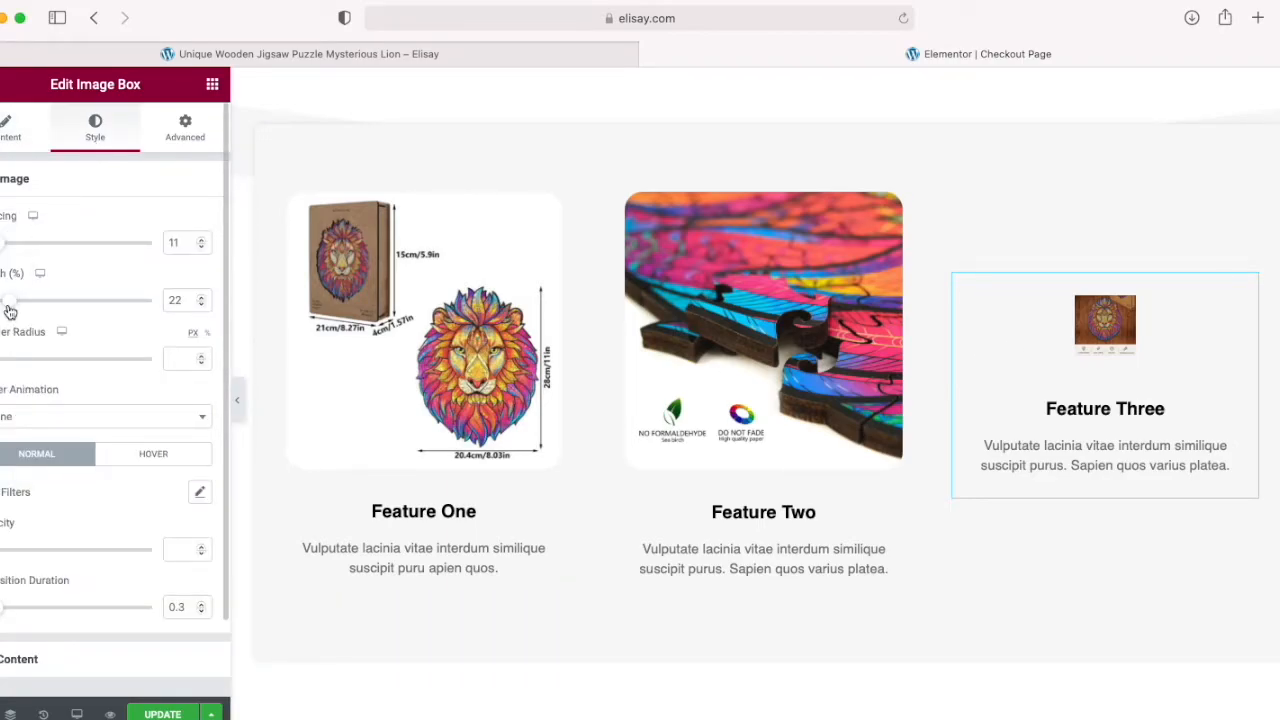
{"action": "left_click_drag", "start_coordinate": [9, 312], "coordinate": [200, 312]}
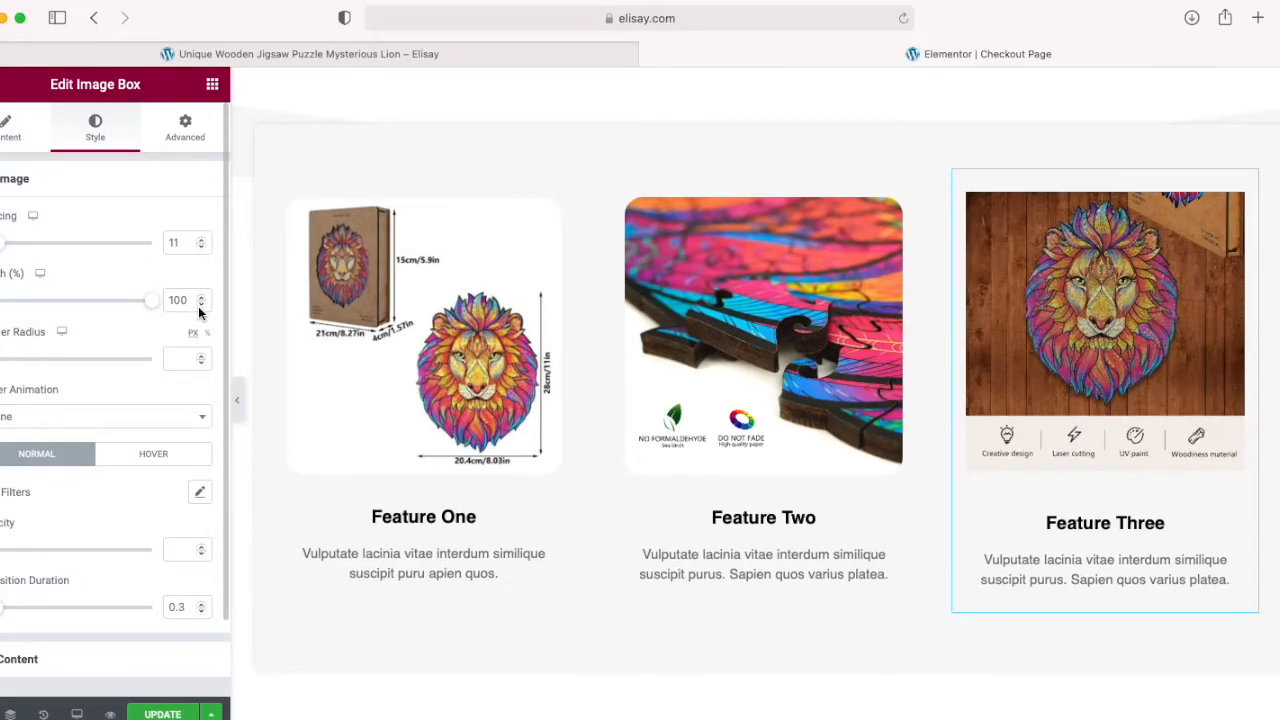
{"action": "left_click_drag", "start_coordinate": [3, 360], "coordinate": [13, 367]}
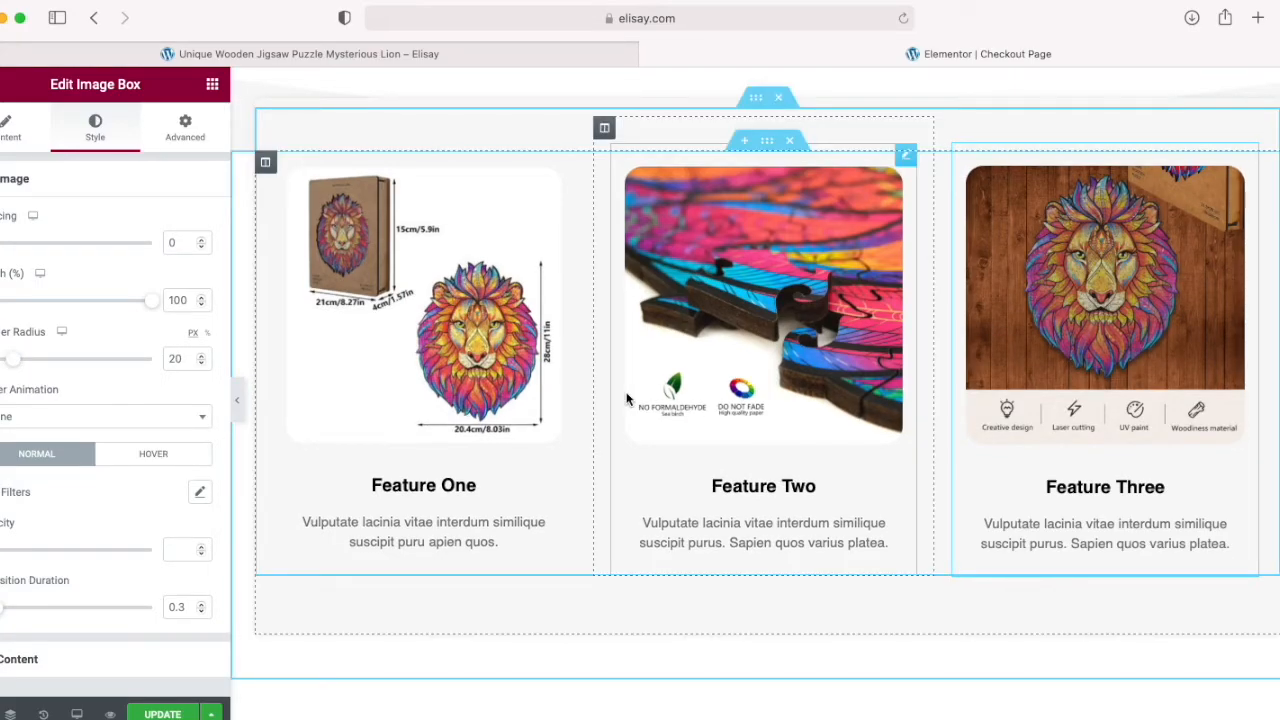
Step: Copy the "Product Specification" heading from the product page and replace the Feature One box's description with it
{"action": "scroll", "coordinate": [627, 399], "scroll_direction": "down", "scroll_amount": 1}
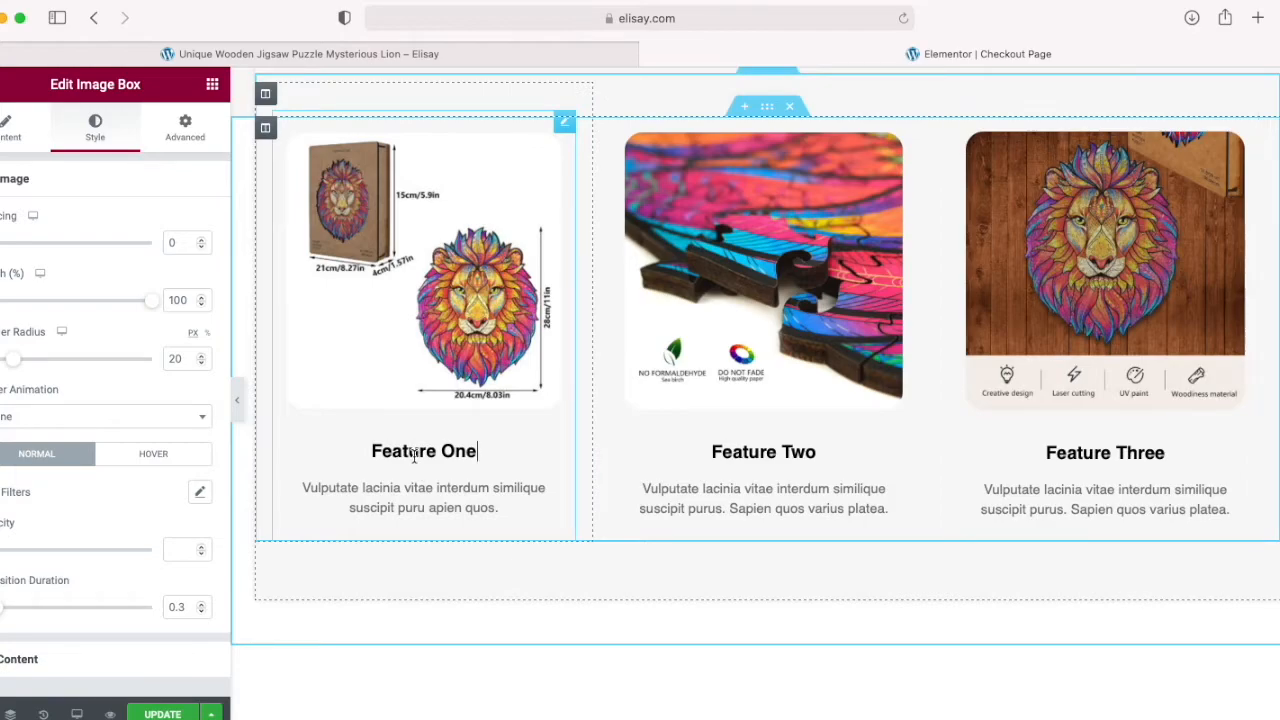
{"action": "left_click", "coordinate": [391, 462]}
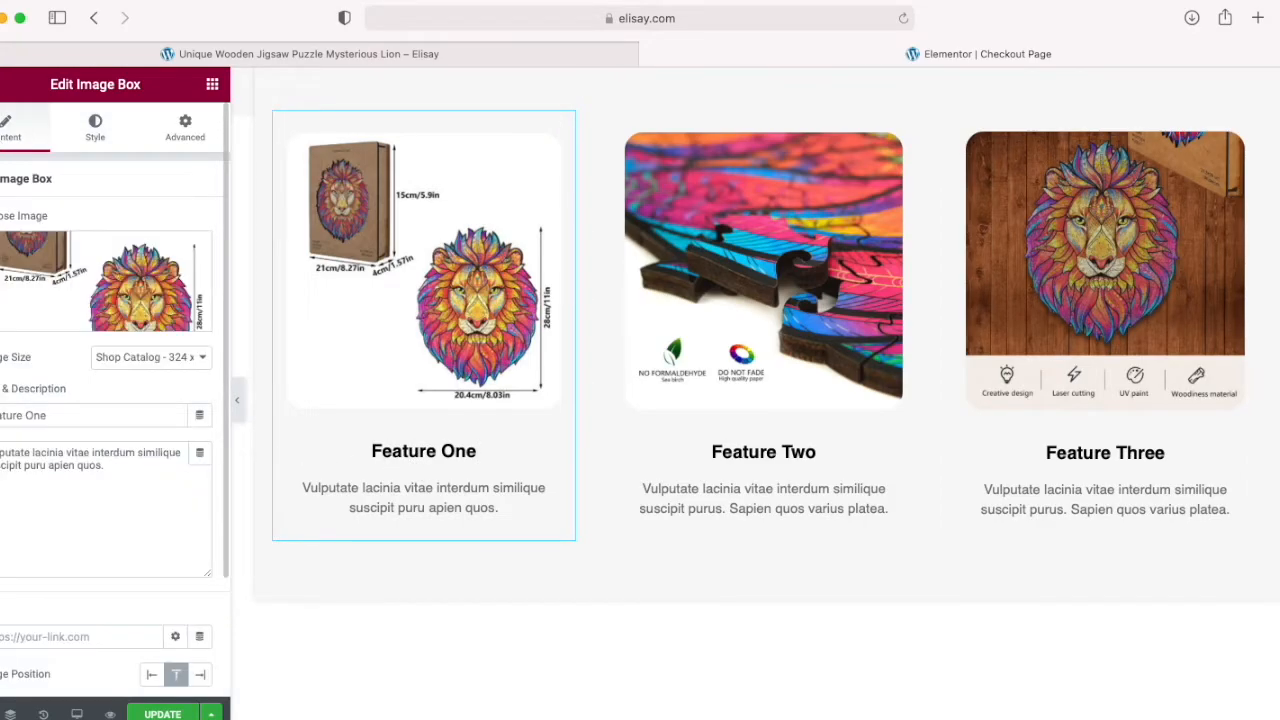
{"action": "triple_click", "coordinate": [60, 415]}
{"action": "left_click", "coordinate": [64, 485]}
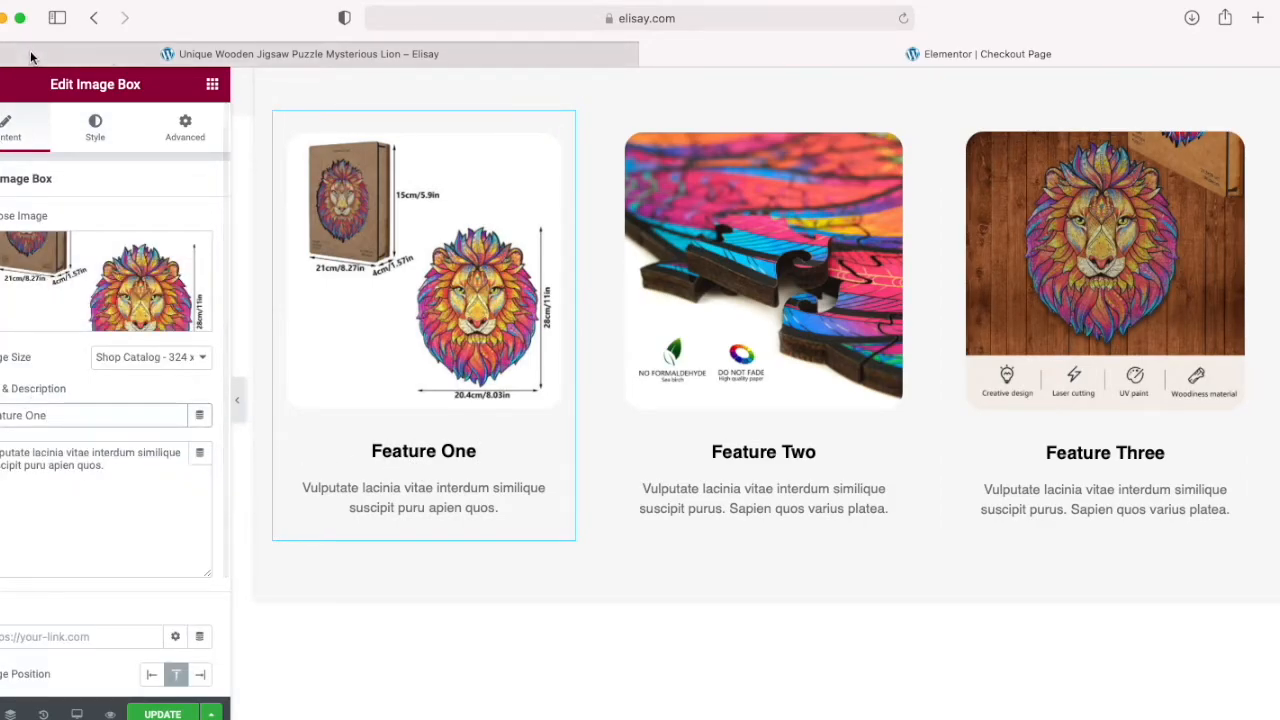
{"action": "left_click", "coordinate": [168, 55]}
{"action": "scroll", "coordinate": [475, 432], "scroll_direction": "down", "scroll_amount": 3}
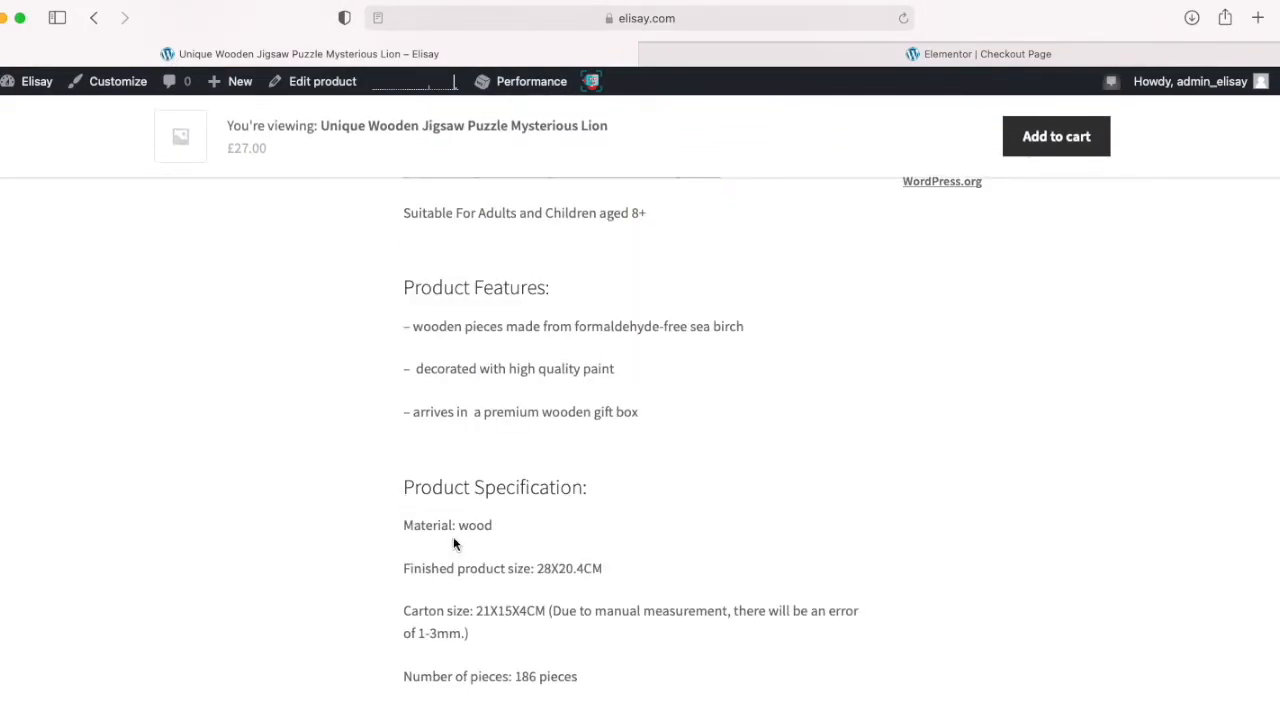
{"action": "left_click_drag", "start_coordinate": [404, 488], "coordinate": [587, 488]}
{"action": "key", "text": "super+c"}
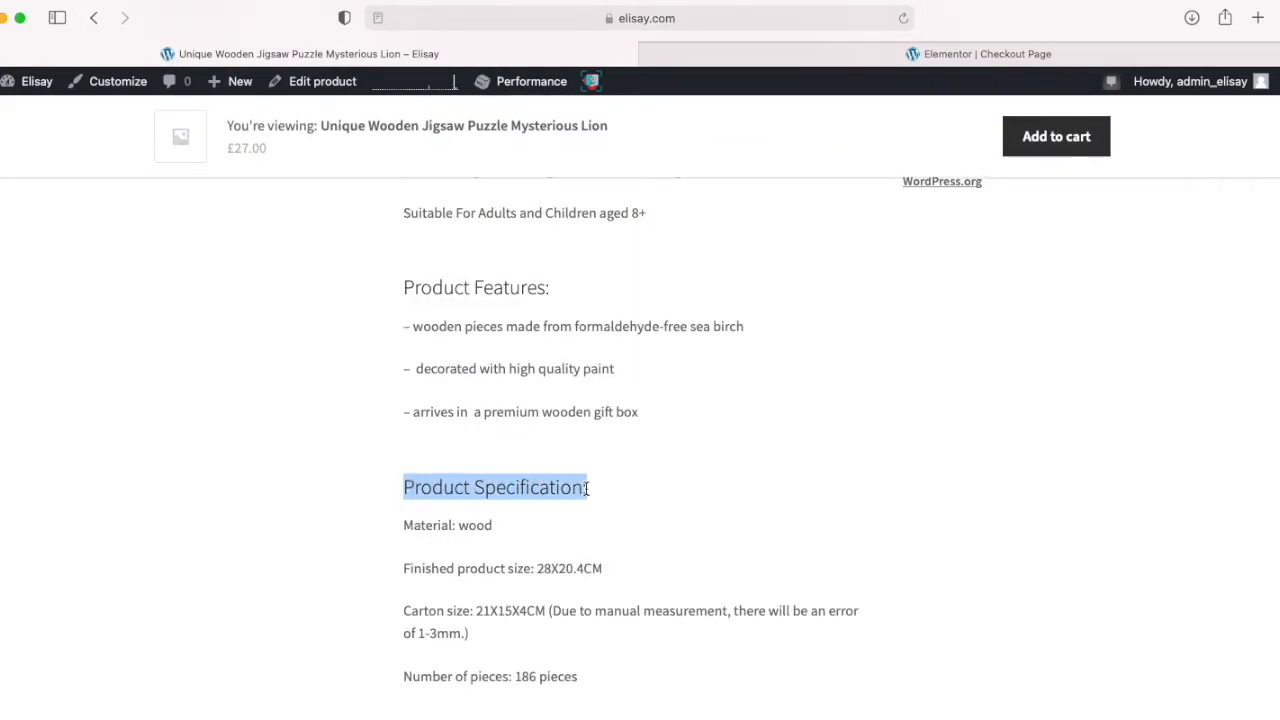
{"action": "left_click", "coordinate": [740, 47]}
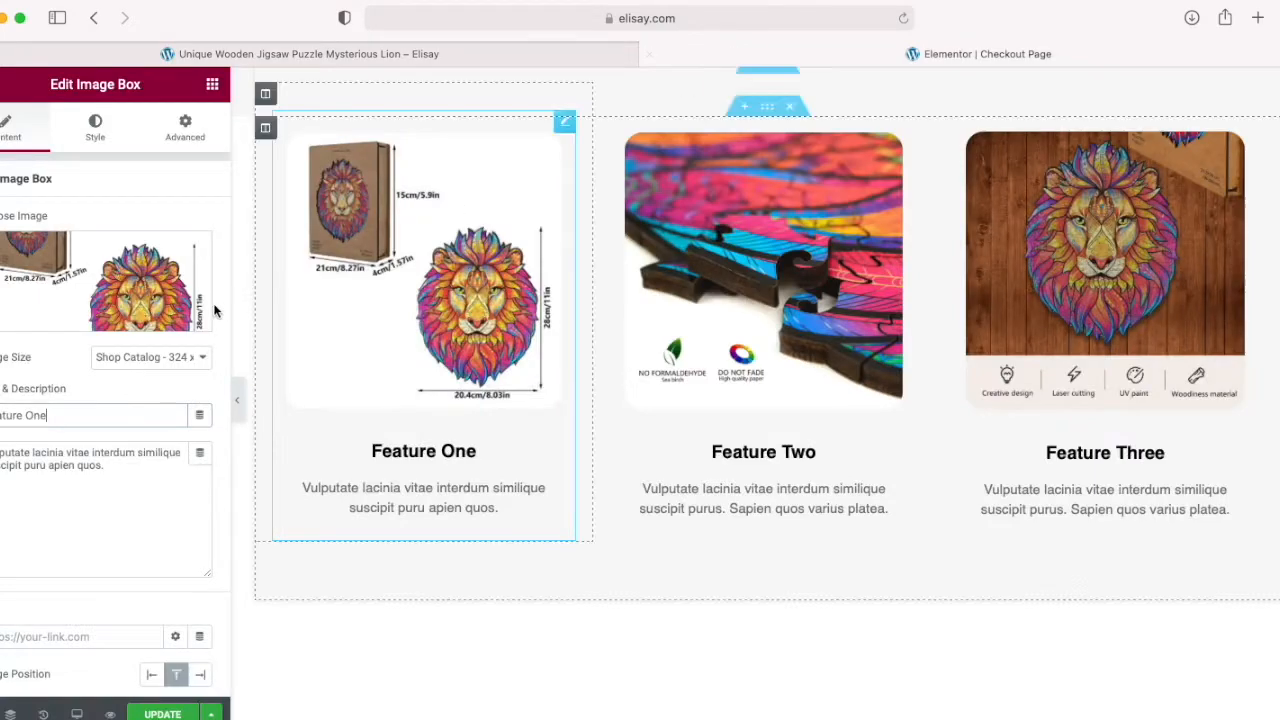
{"action": "left_click_drag", "start_coordinate": [106, 466], "coordinate": [0, 450]}
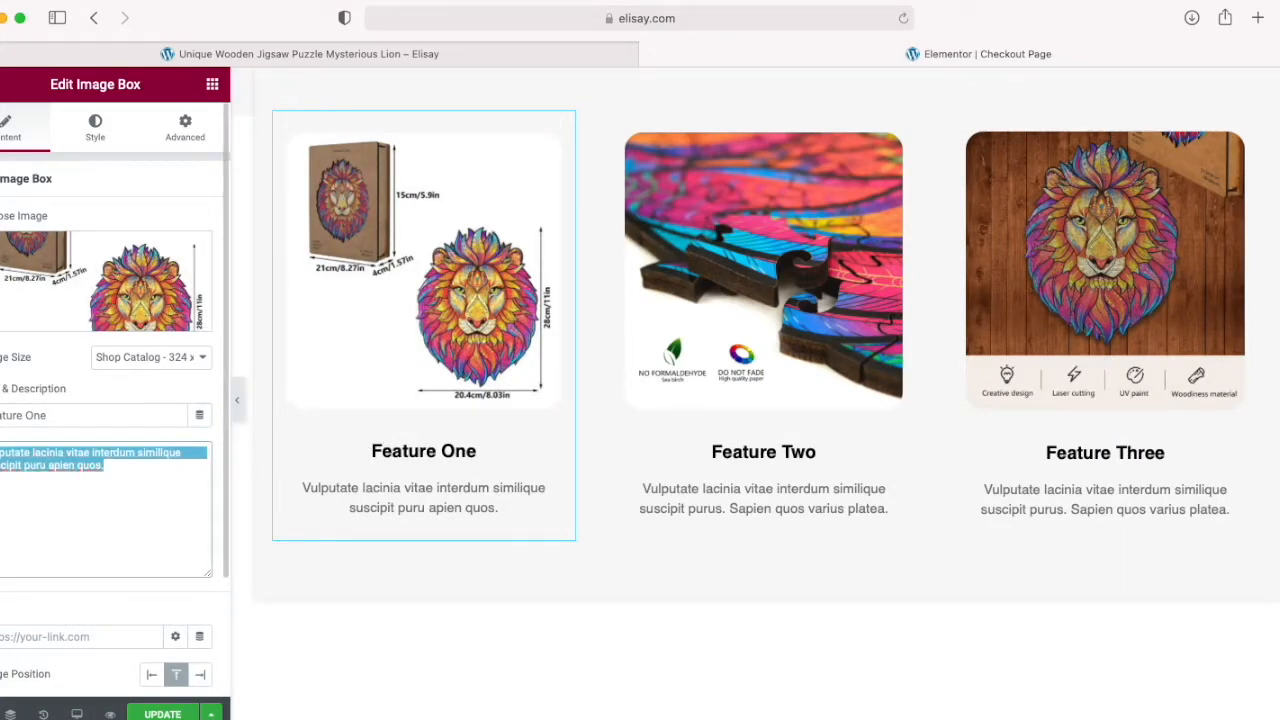
{"action": "key", "text": "super+v"}
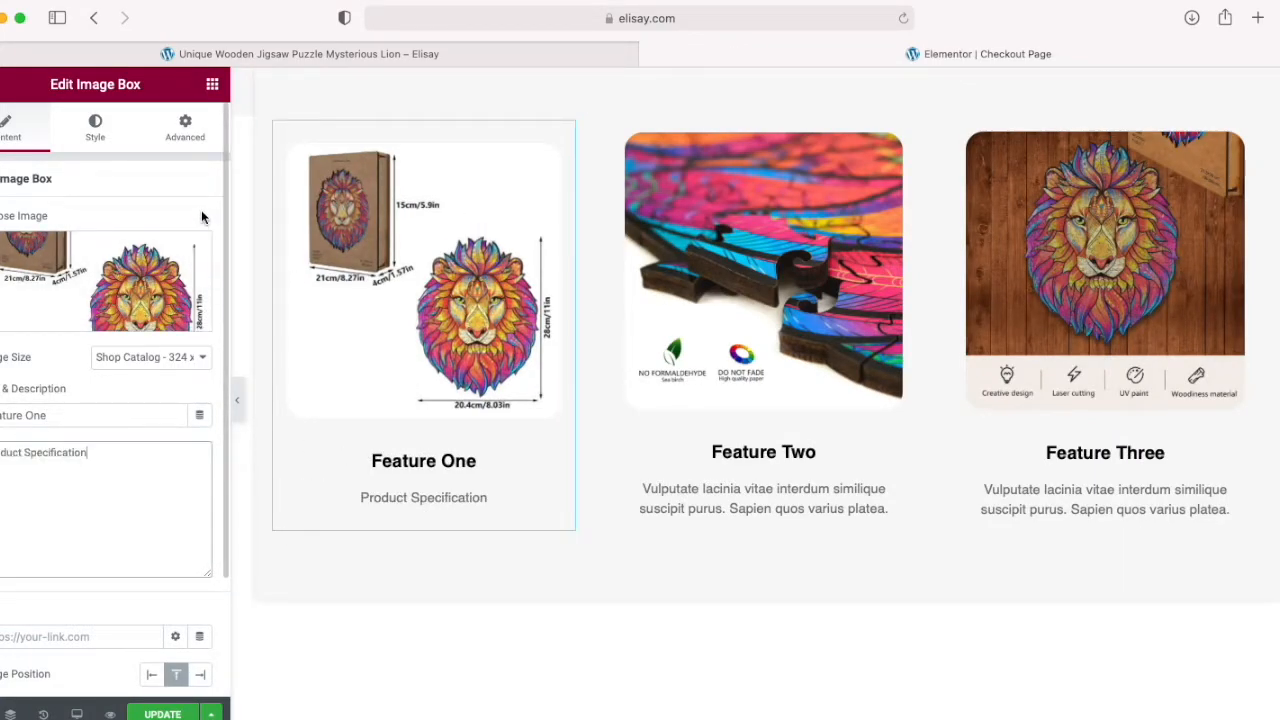
Step: Copy the Product Specification details from the product page, from material to number of pieces, and add them to the Feature One box's description
{"action": "left_click", "coordinate": [240, 52]}
{"action": "left_click_drag", "start_coordinate": [404, 524], "coordinate": [592, 670]}
{"action": "key", "text": "super+c"}
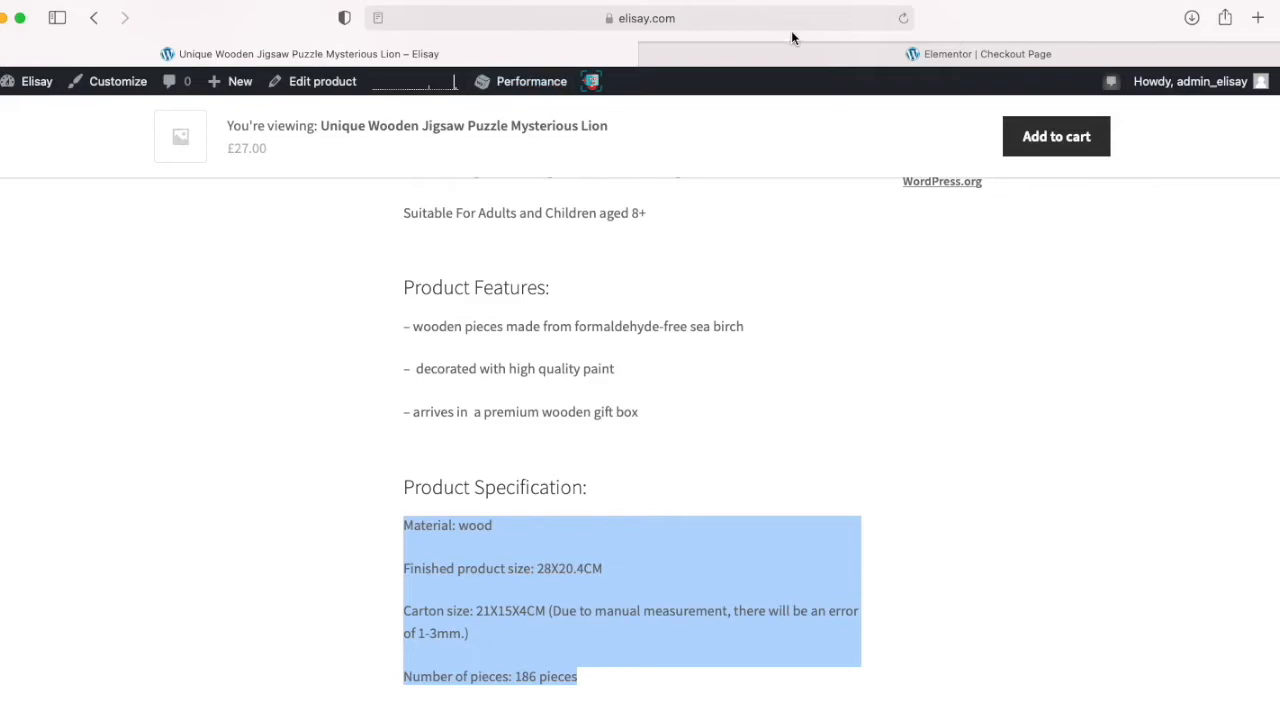
{"action": "left_click", "coordinate": [783, 69]}
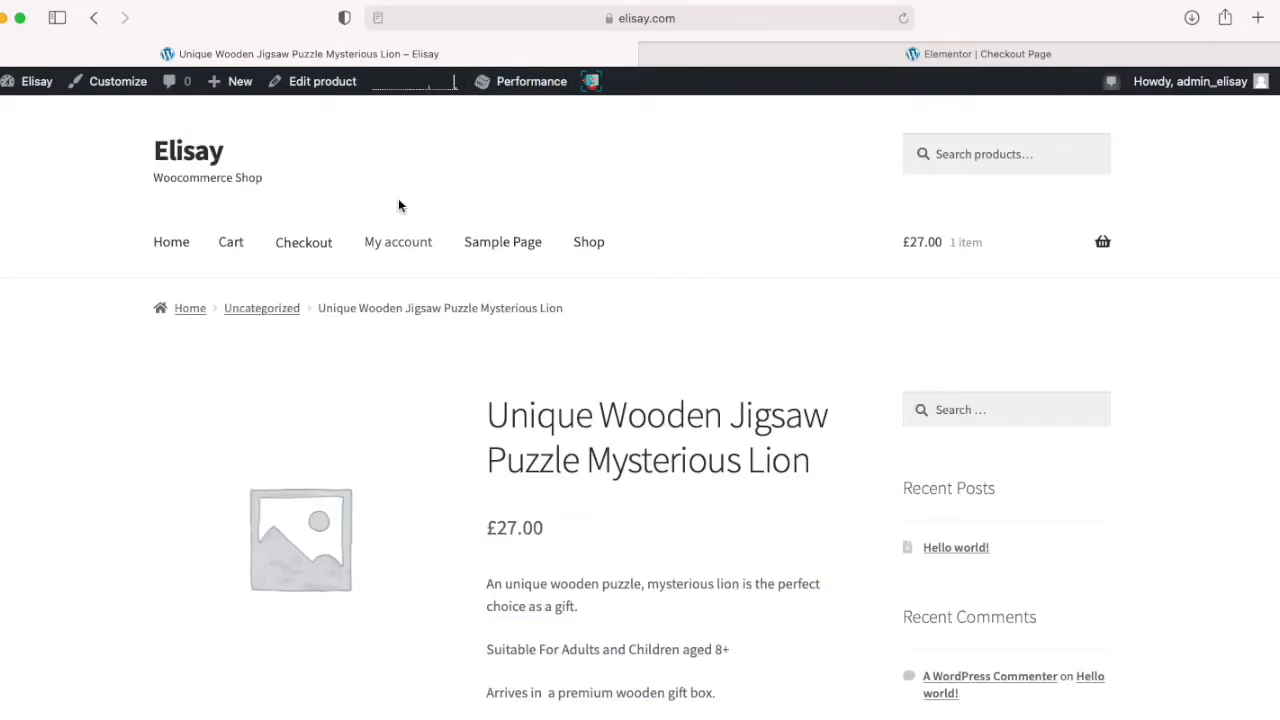
{"action": "left_click", "coordinate": [690, 60]}
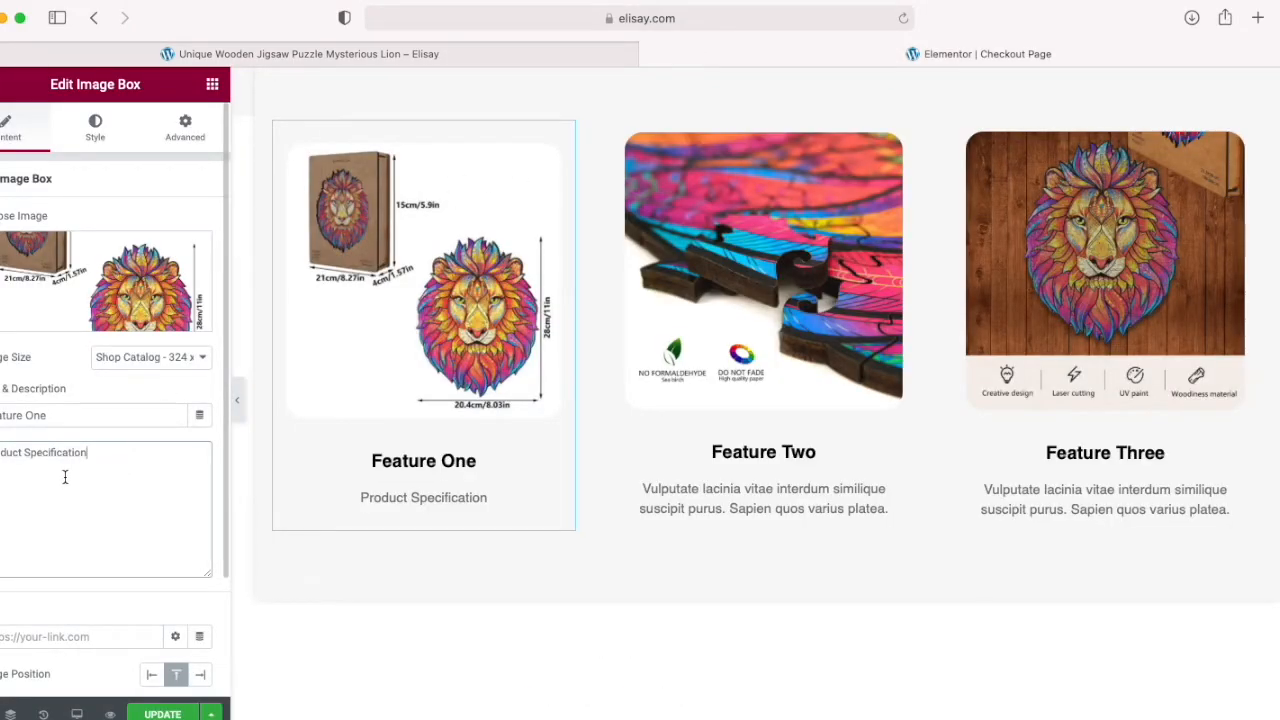
{"action": "key", "text": "super+v"}
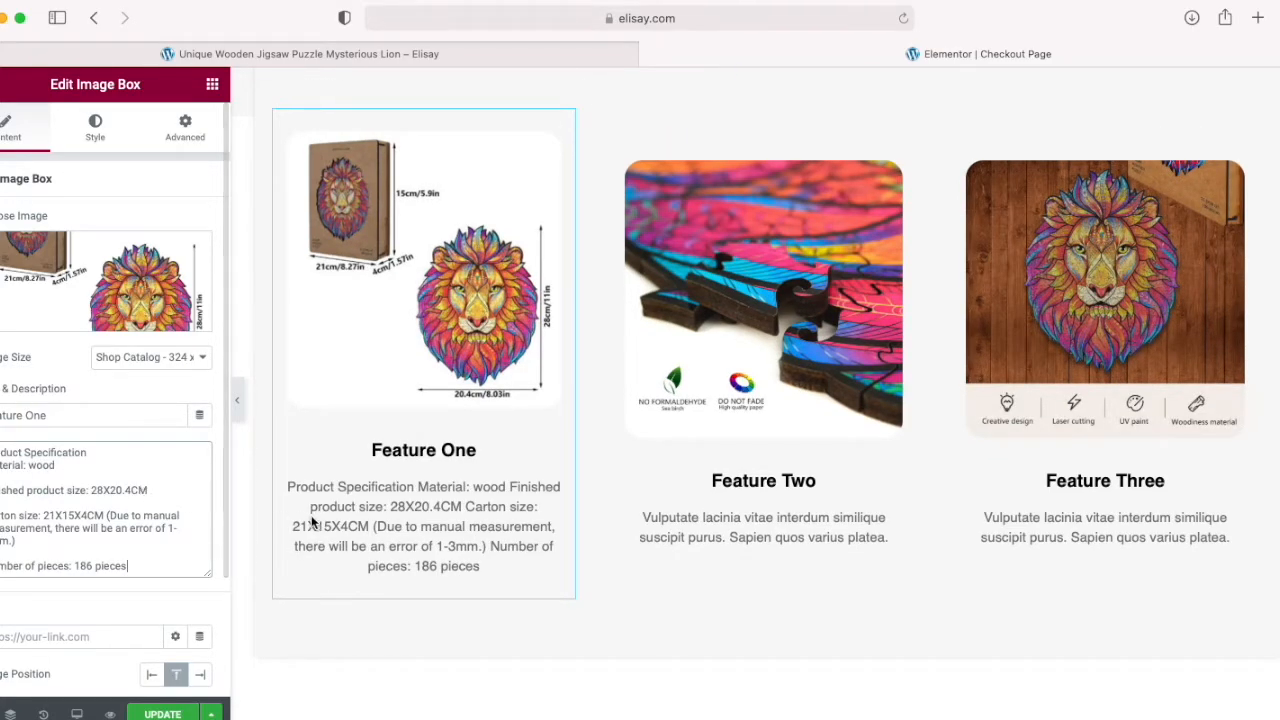
Step: Remove the "Product Specification" line from the Feature One description and make it the box's title
{"action": "left_click_drag", "start_coordinate": [92, 454], "coordinate": [0, 452]}
{"action": "key", "text": "ctrl+c"}
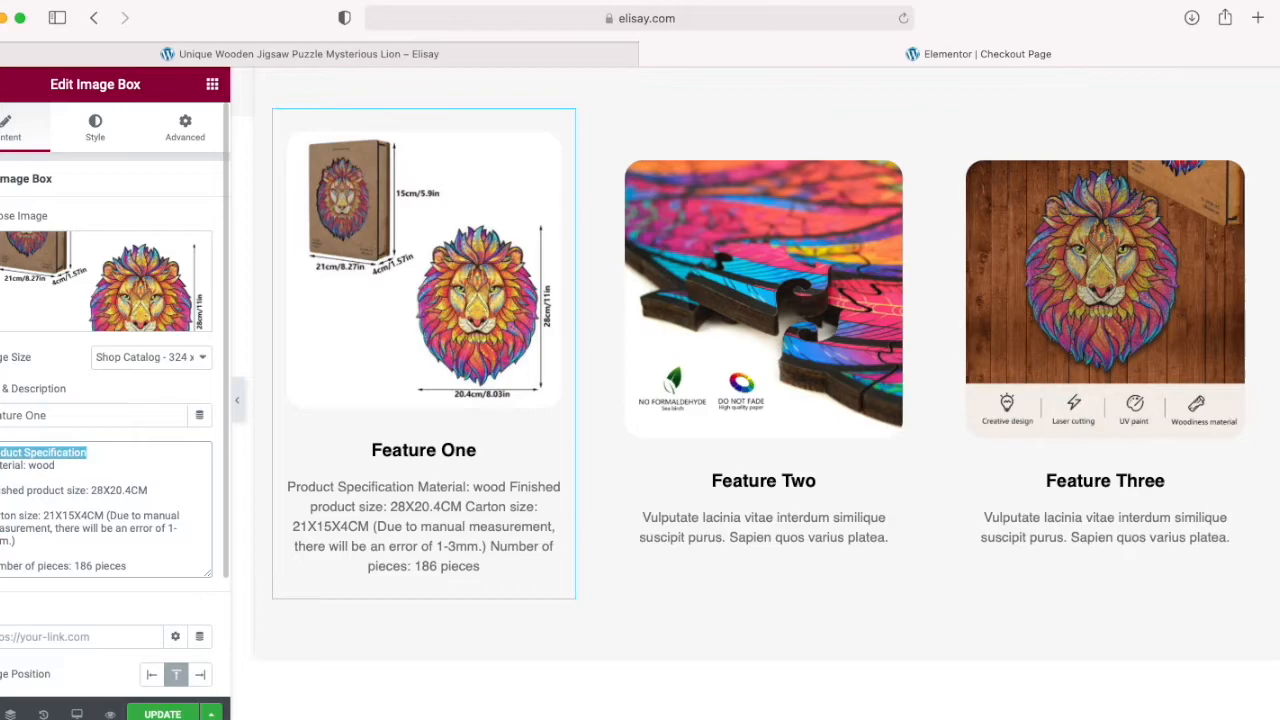
{"action": "key", "text": "BackSpace"}
{"action": "left_click_drag", "start_coordinate": [58, 415], "coordinate": [0, 415]}
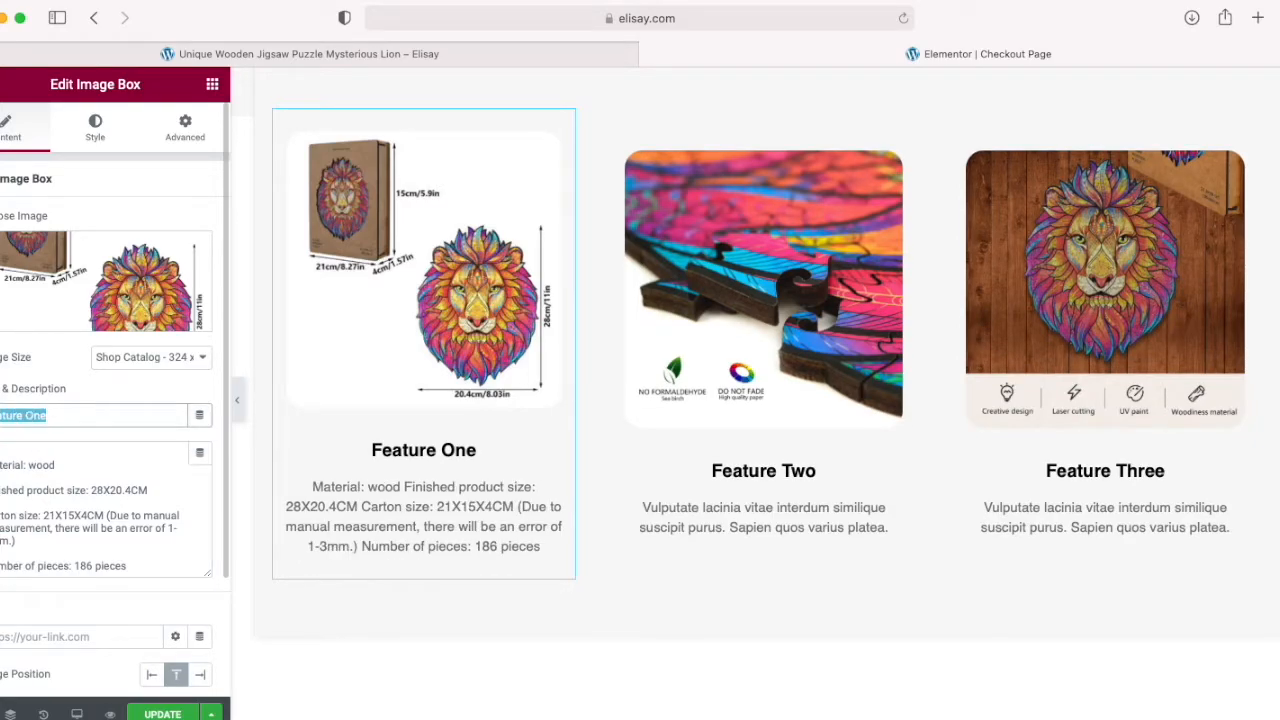
{"action": "key", "text": "ctrl+v"}
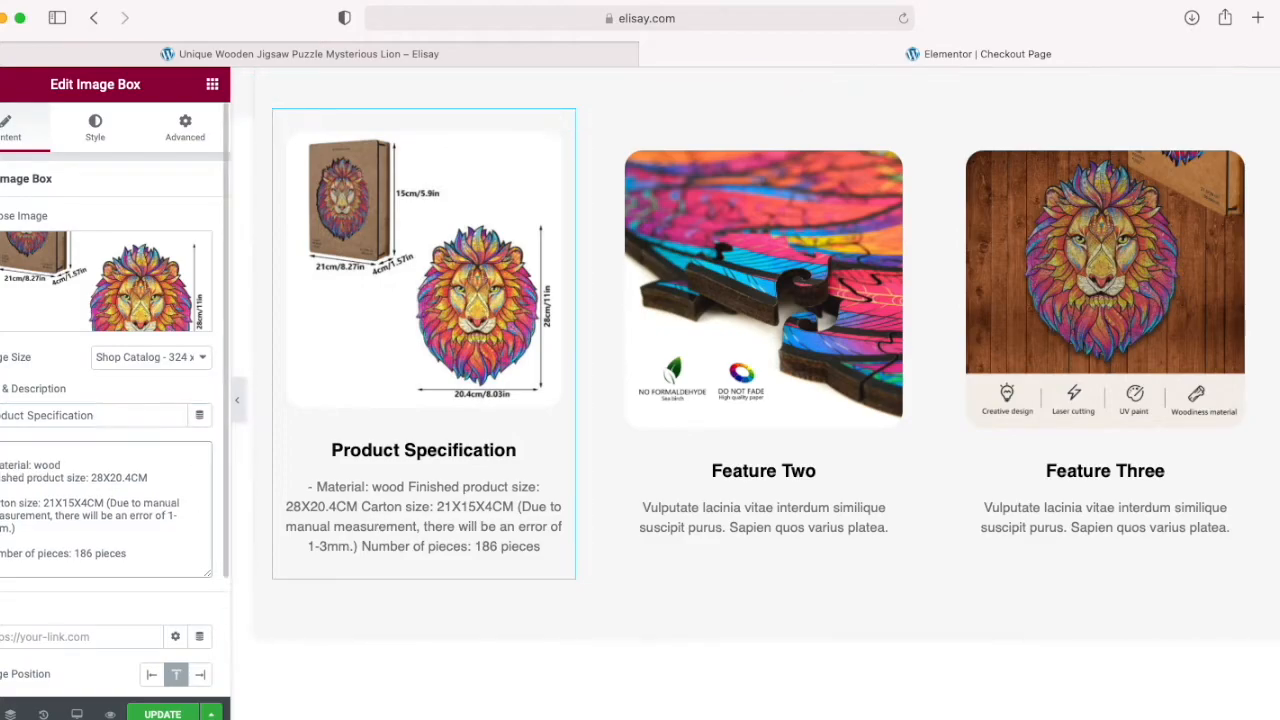
Step: Delete the "Material: wood" line and its blank line from the Product Specification box's description
{"action": "left_click_drag", "start_coordinate": [0, 465], "coordinate": [67, 463]}
{"action": "key", "text": "BackSpace"}
{"action": "key", "text": "BackSpace"}
{"action": "key", "text": "BackSpace"}
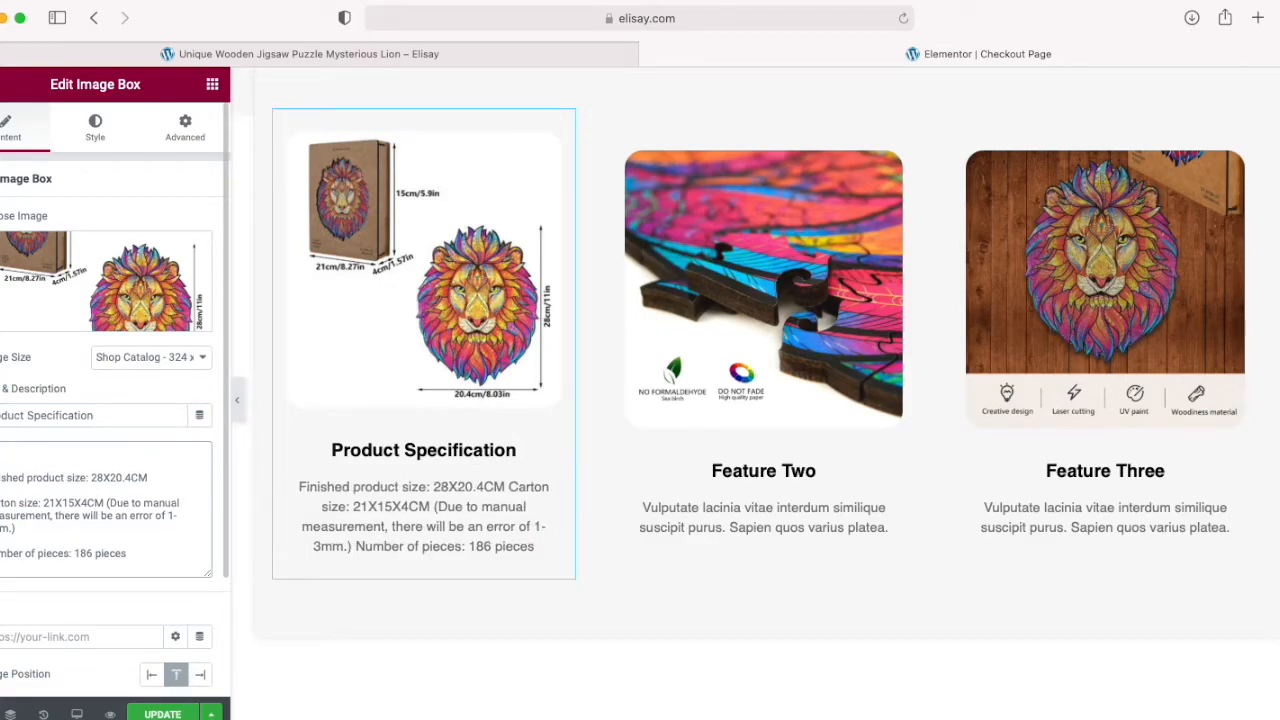
{"action": "key", "text": "Delete"}
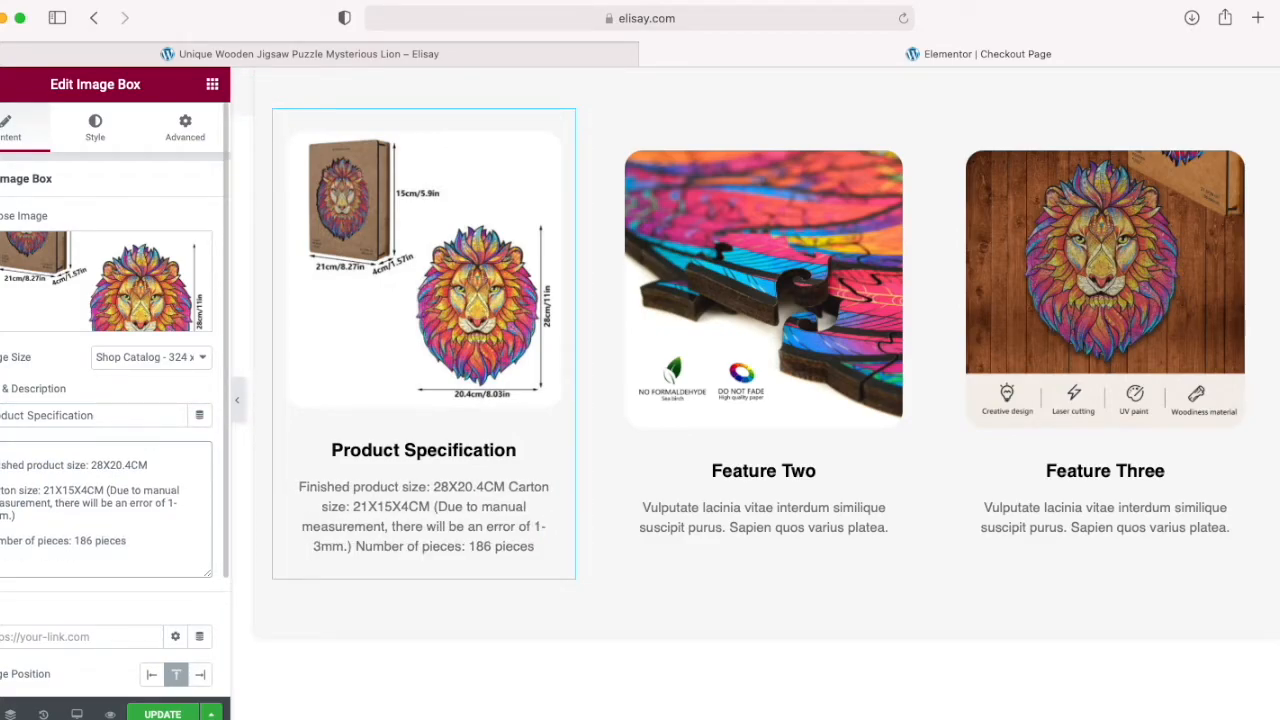
Step: Change "Carton" to "Box", drop the manual measurement note and prefix each line of the Product Specification description with a dash
{"action": "key", "text": "Delete"}
{"action": "key", "text": "Delete"}
{"action": "key", "text": "Delete"}
{"action": "key", "text": "Delete"}
{"action": "key", "text": "Delete"}
{"action": "key", "text": "Delete"}
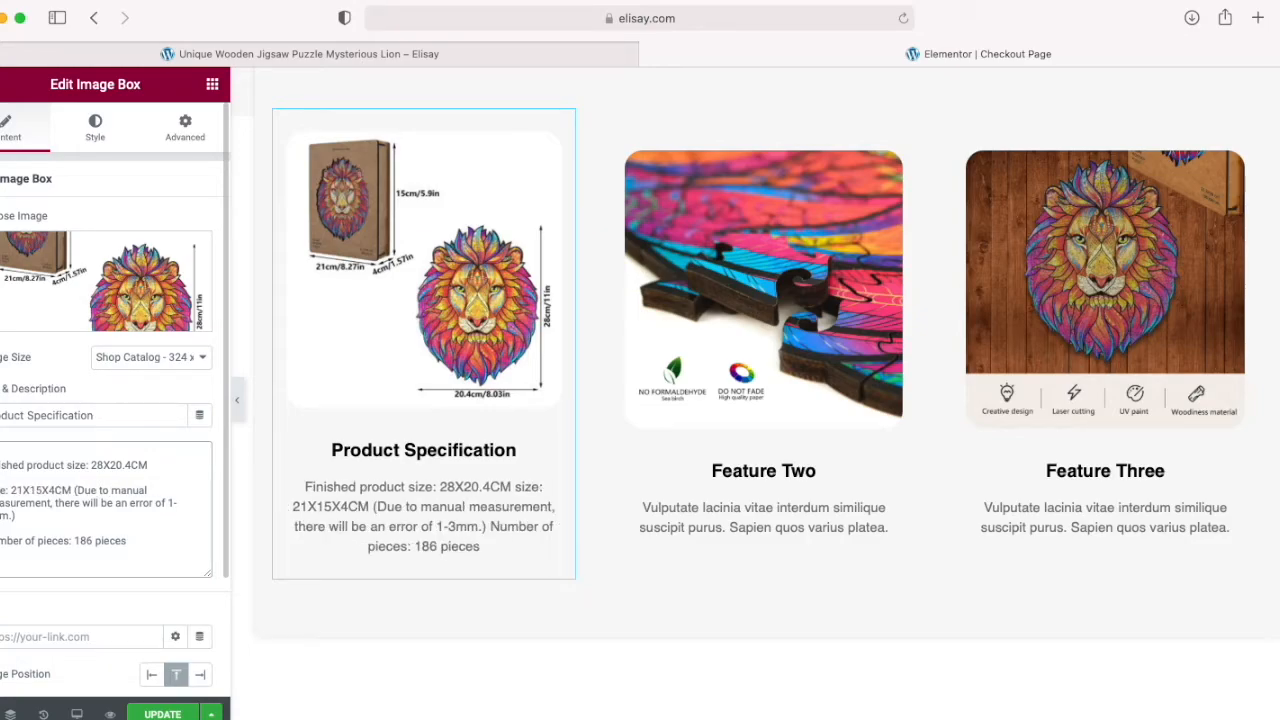
{"action": "type", "text": "Box"}
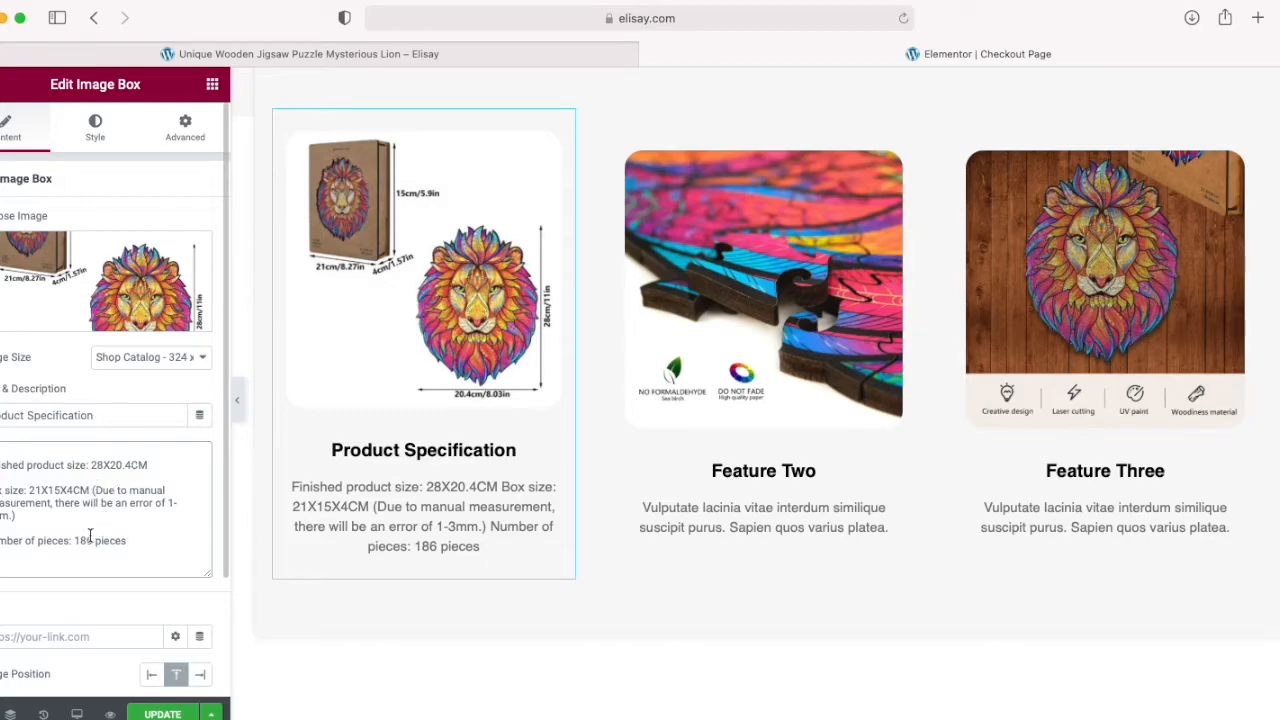
{"action": "left_click_drag", "start_coordinate": [91, 490], "coordinate": [144, 526]}
{"action": "key", "text": "Delete"}
Step: Replace the Feature Two box's description with the formaldehyde-free sea birch and high quality paint lines copied from the product page
{"action": "left_click", "coordinate": [715, 533]}
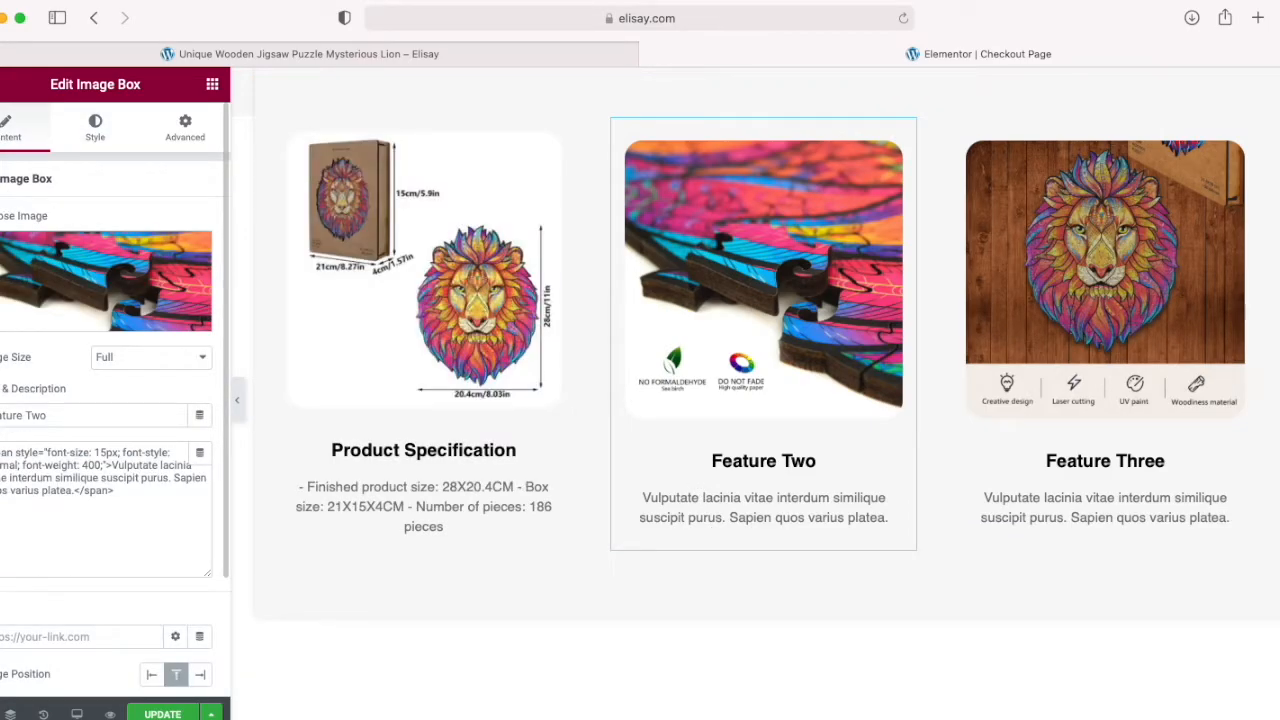
{"action": "left_click", "coordinate": [209, 52]}
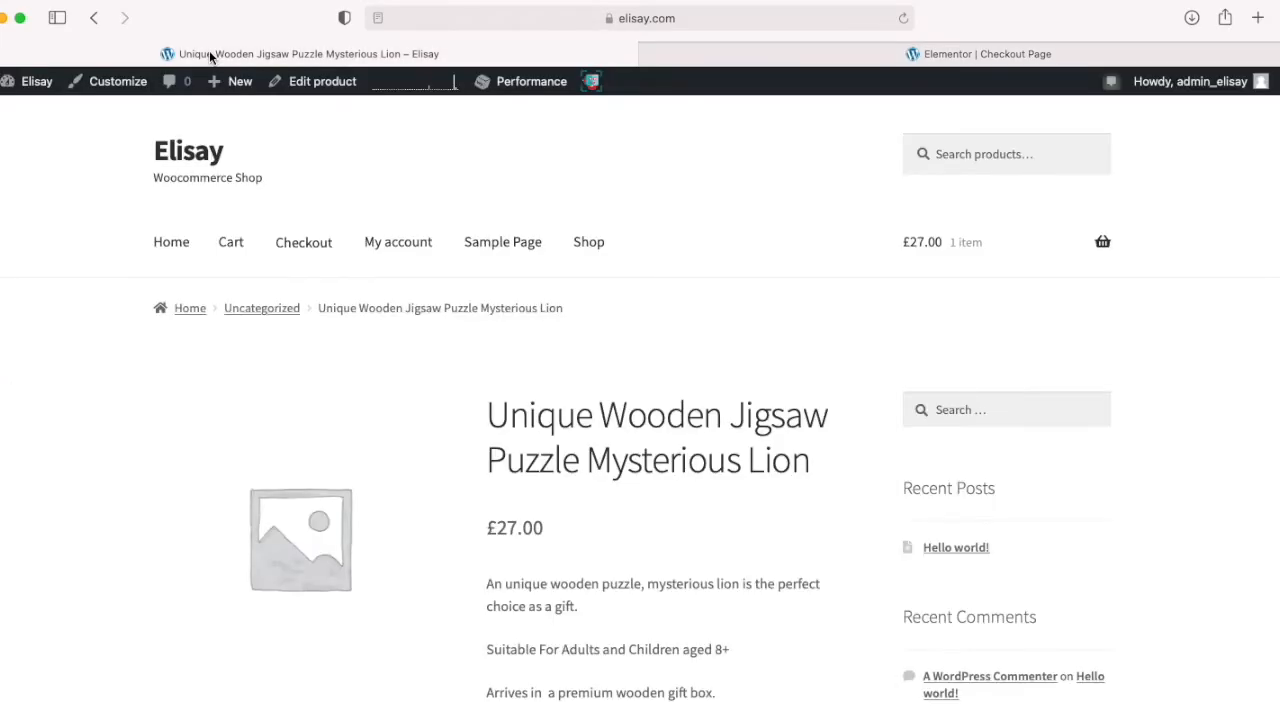
{"action": "scroll", "coordinate": [280, 423], "scroll_direction": "down", "scroll_amount": 5}
{"action": "scroll", "coordinate": [281, 429], "scroll_direction": "down", "scroll_amount": 3}
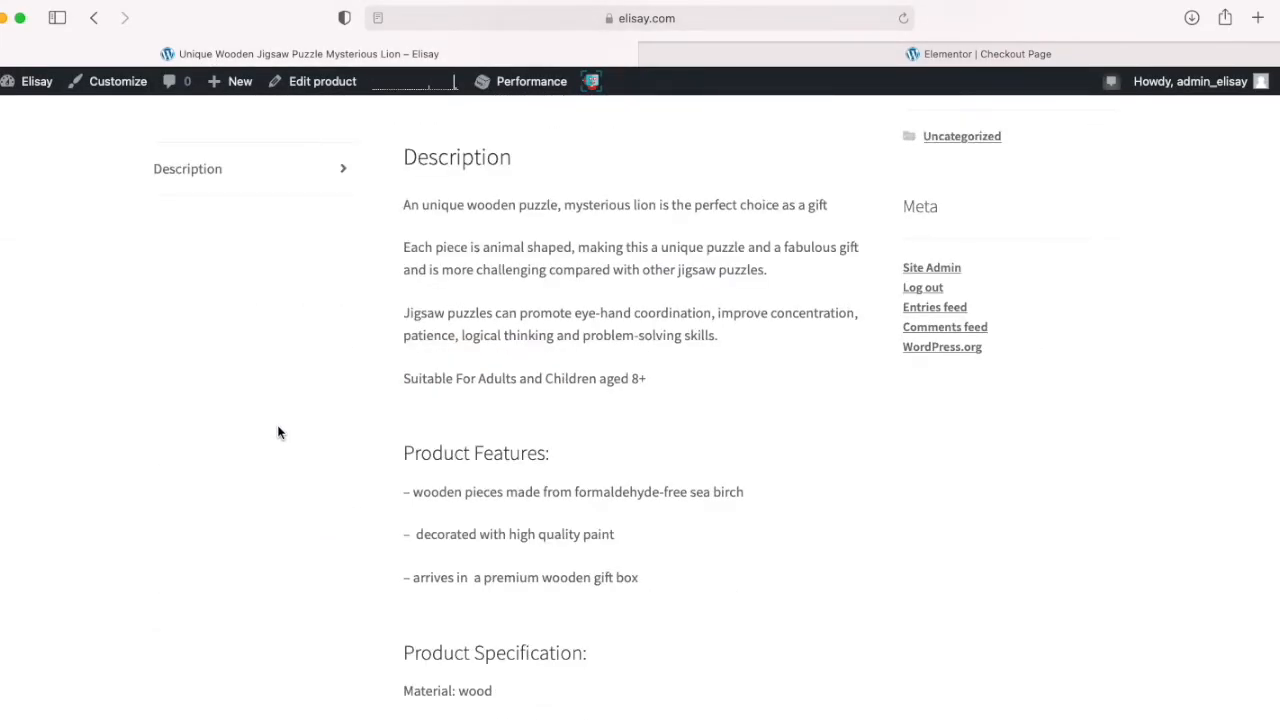
{"action": "scroll", "coordinate": [278, 433], "scroll_direction": "down", "scroll_amount": 1}
{"action": "left_click_drag", "start_coordinate": [416, 397], "coordinate": [655, 435]}
{"action": "key", "text": "ctrl+c"}
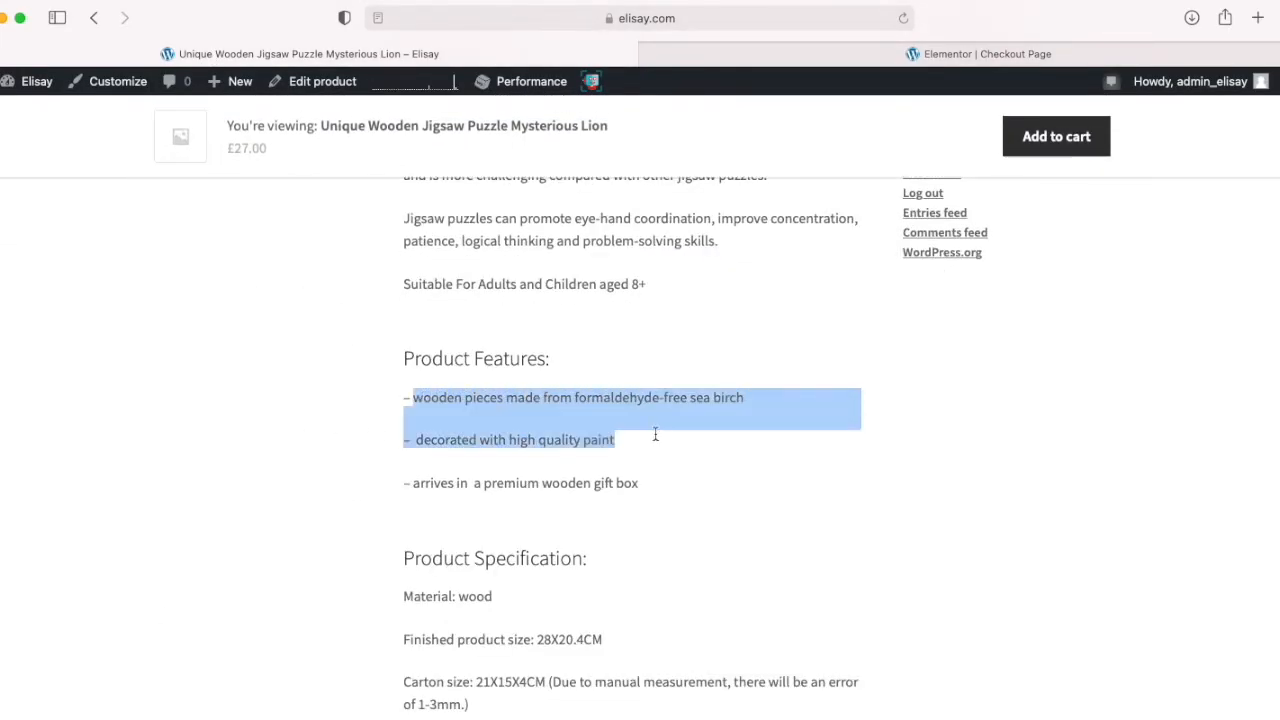
{"action": "left_click", "coordinate": [800, 54]}
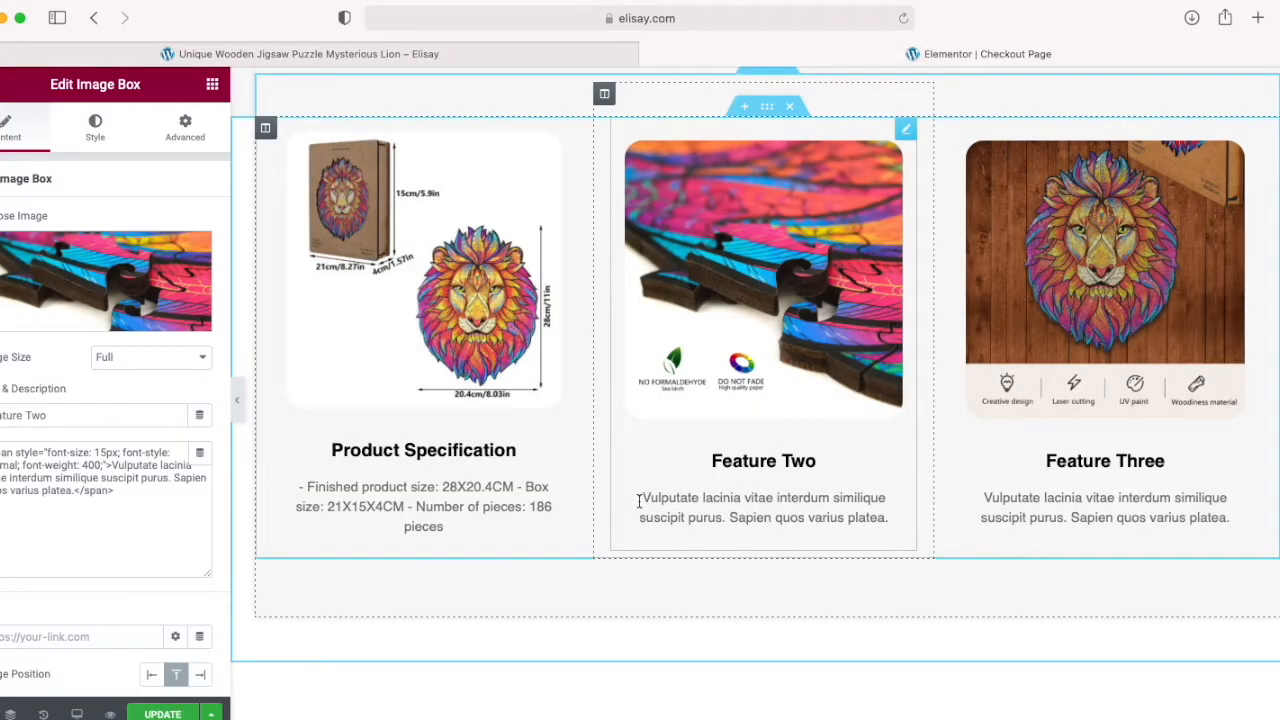
{"action": "left_click_drag", "start_coordinate": [638, 501], "coordinate": [895, 518]}
{"action": "left_click", "coordinate": [150, 492]}
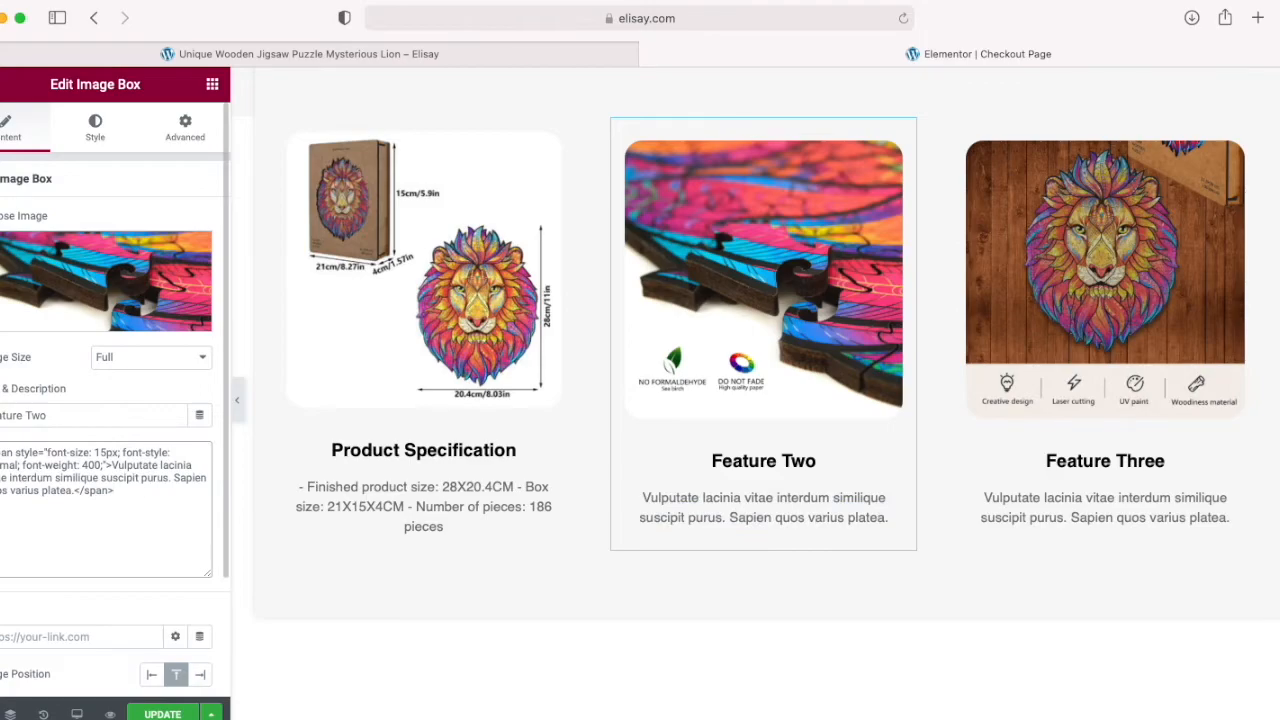
{"action": "key", "text": "ctrl+a"}
{"action": "key", "text": "ctrl+v"}
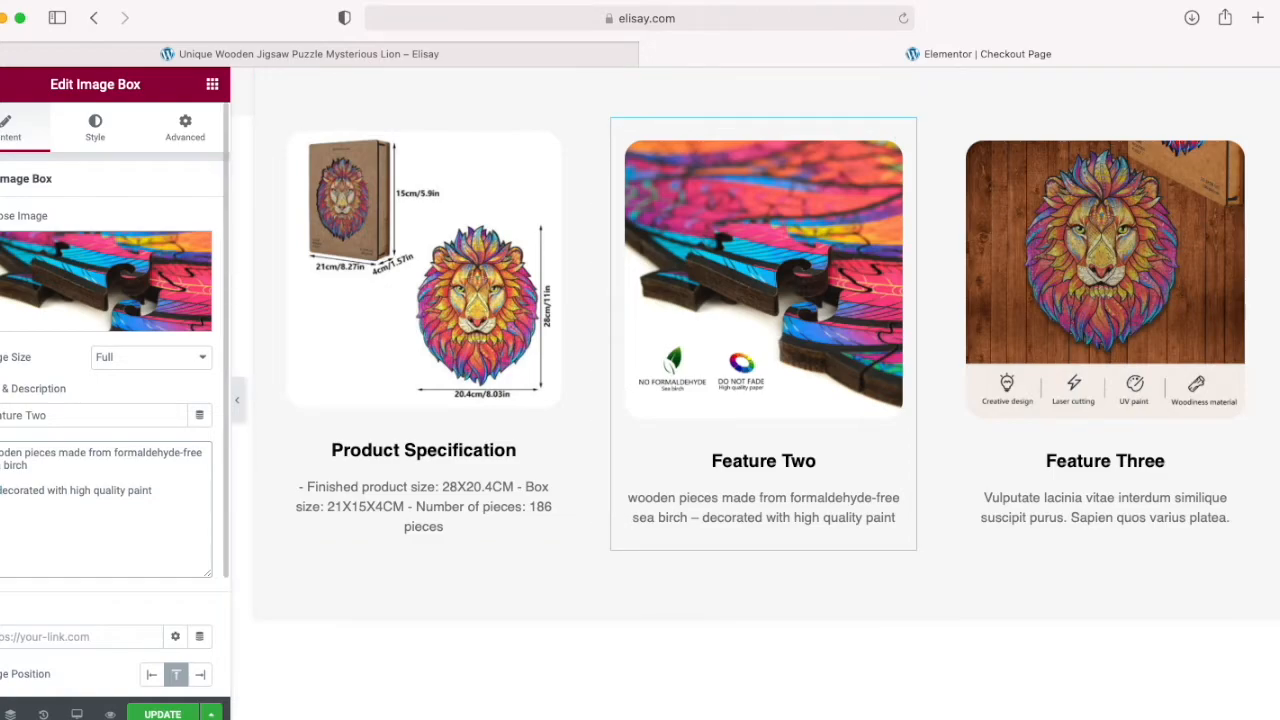
Step: Try br, u and ul tags in place of the dash before "decorated with high quality paint" in the Feature Two description
{"action": "type", "text": "<br>"}
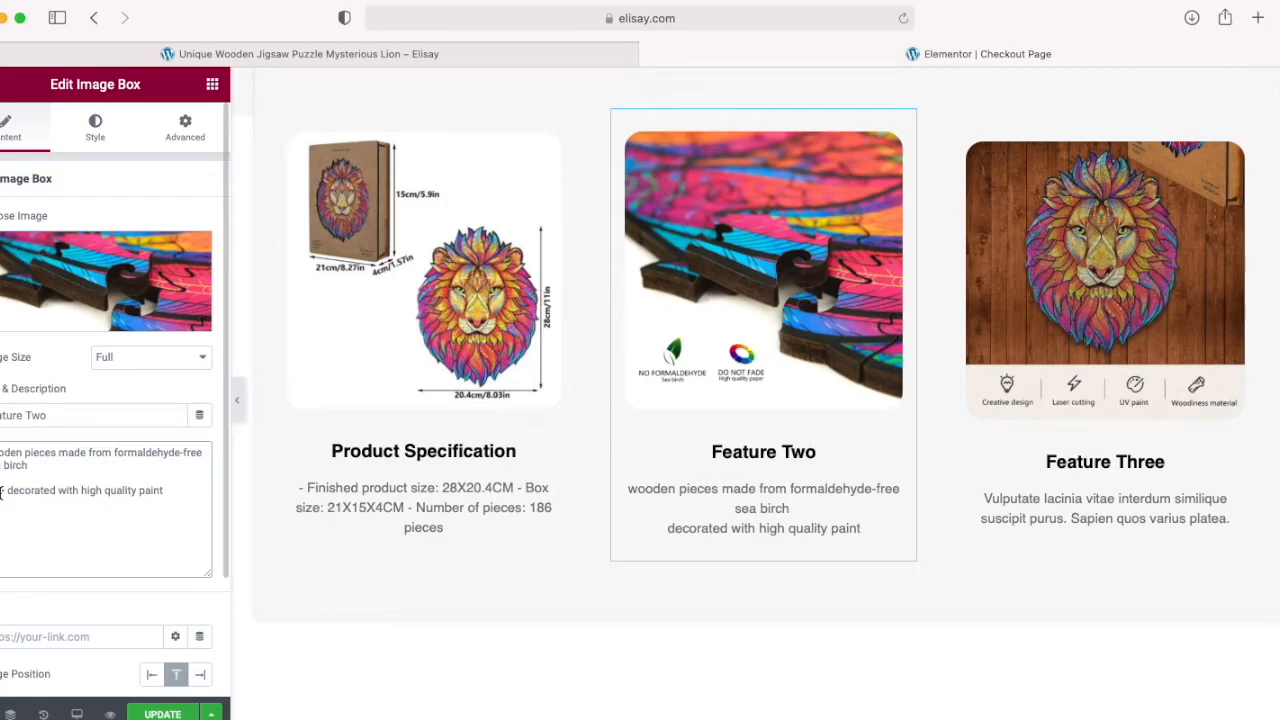
{"action": "type", "text": "u"}
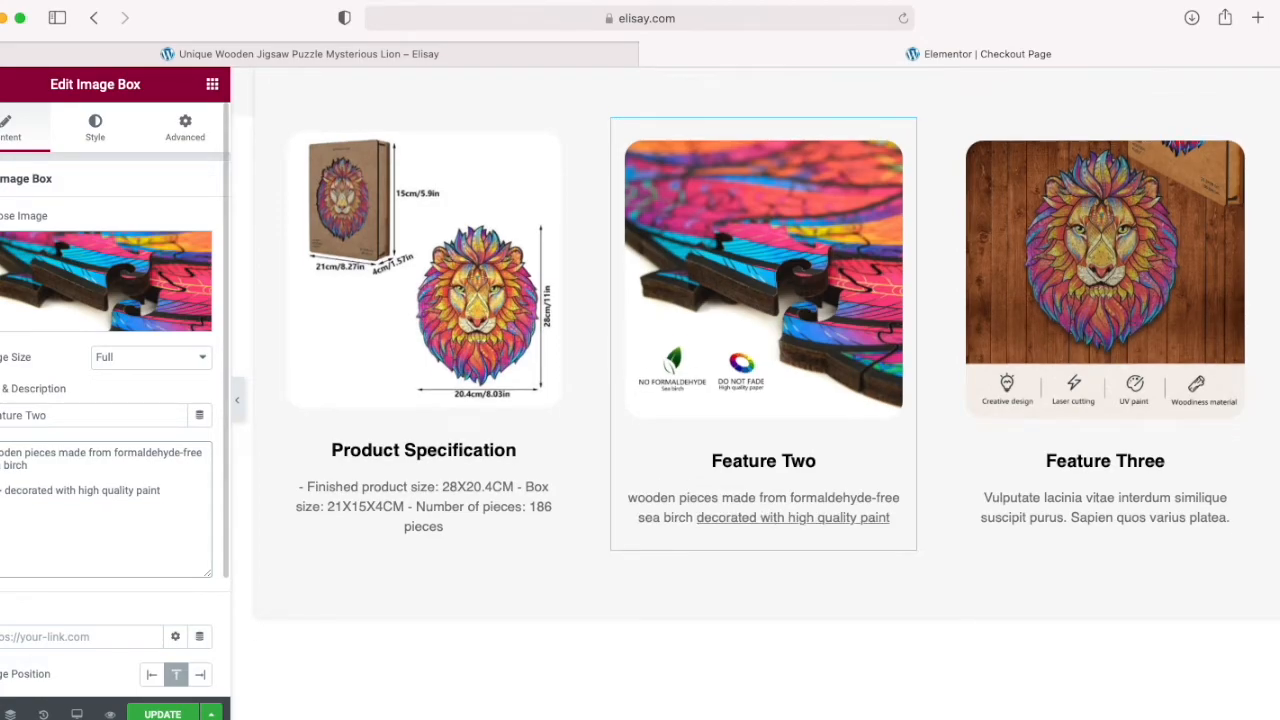
{"action": "type", "text": "l"}
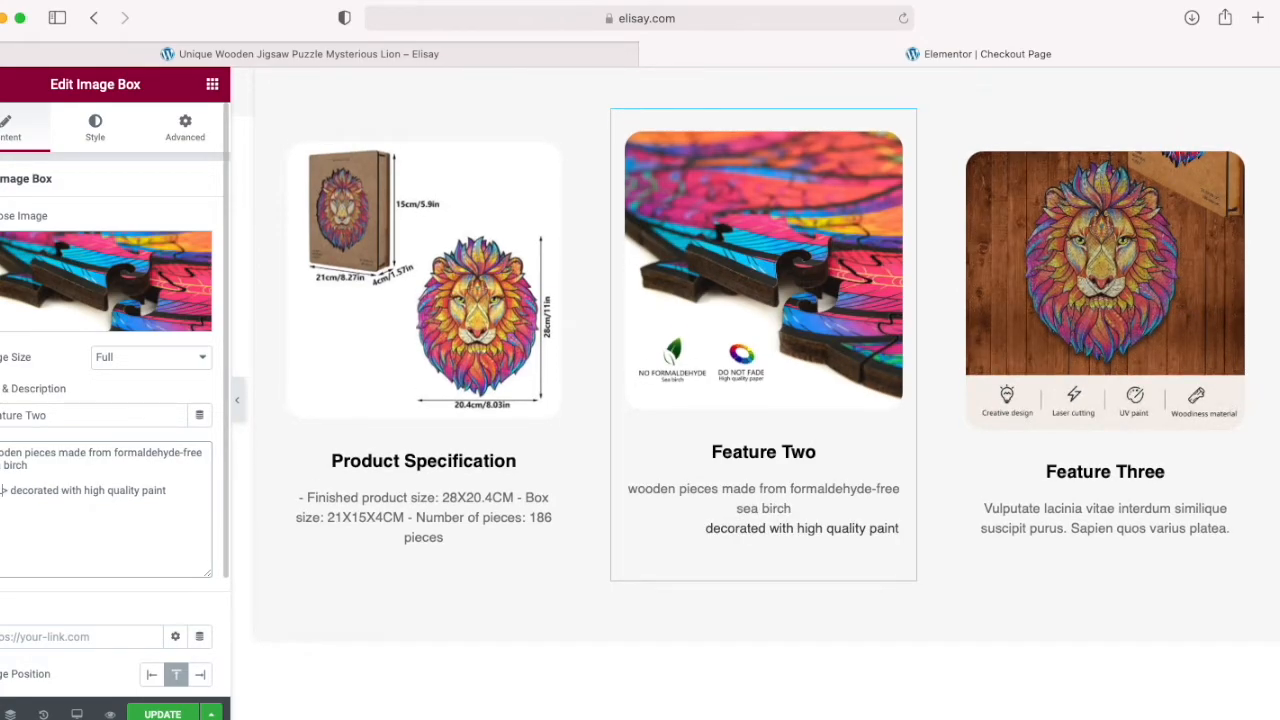
Step: Remove the HTML tag before "decorated with high quality paint" in the Feature Two description
{"action": "key", "text": "BackSpace"}
{"action": "key", "text": "BackSpace"}
{"action": "key", "text": "Right"}
{"action": "key", "text": "Right"}
{"action": "key", "text": "BackSpace"}
{"action": "key", "text": "BackSpace"}
{"action": "key", "text": "BackSpace"}
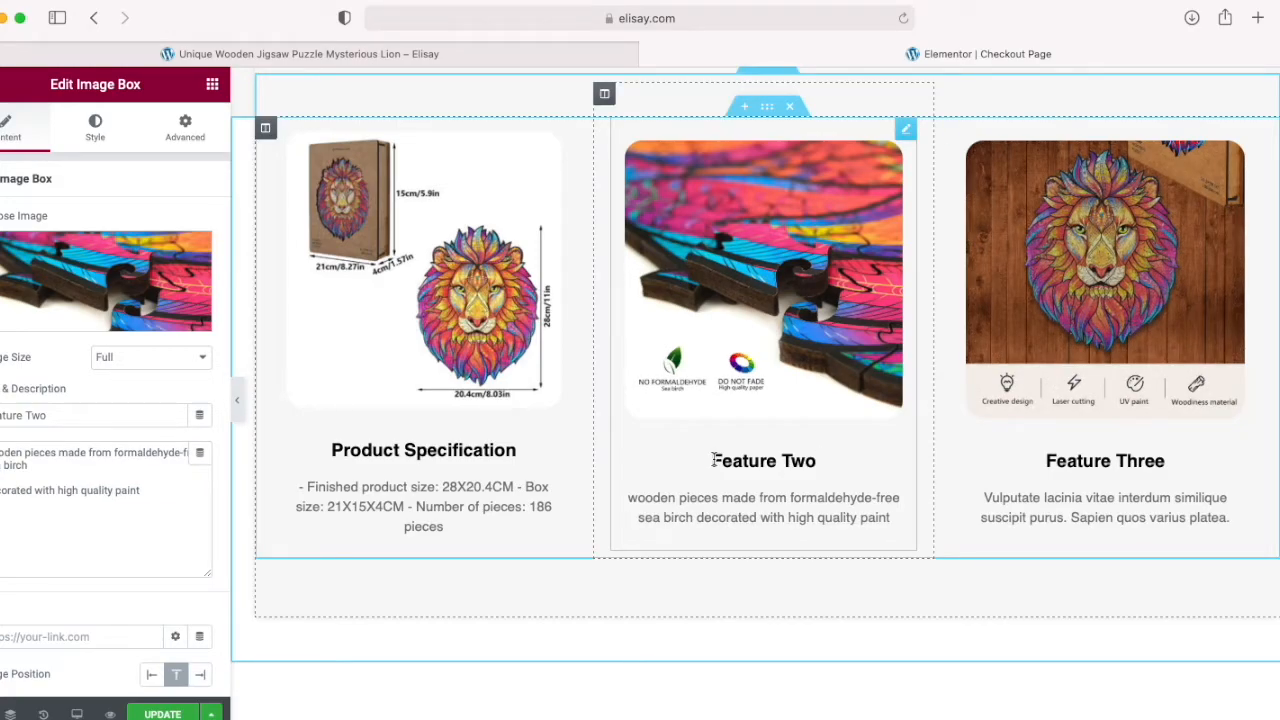
Step: Retitle the Product Specification box as "Size"
{"action": "scroll", "coordinate": [470, 488], "scroll_direction": "up", "scroll_amount": 3}
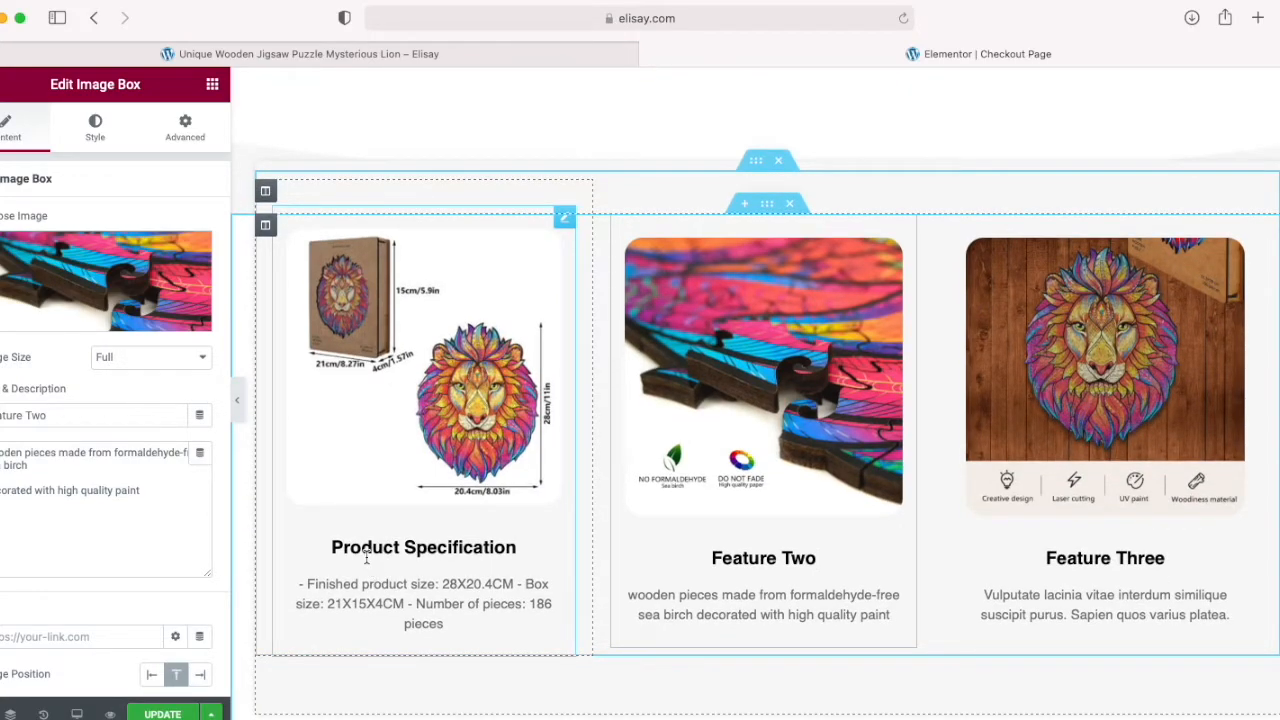
{"action": "double_click", "coordinate": [366, 550]}
{"action": "left_click", "coordinate": [364, 550]}
{"action": "left_click_drag", "start_coordinate": [325, 548], "coordinate": [540, 545]}
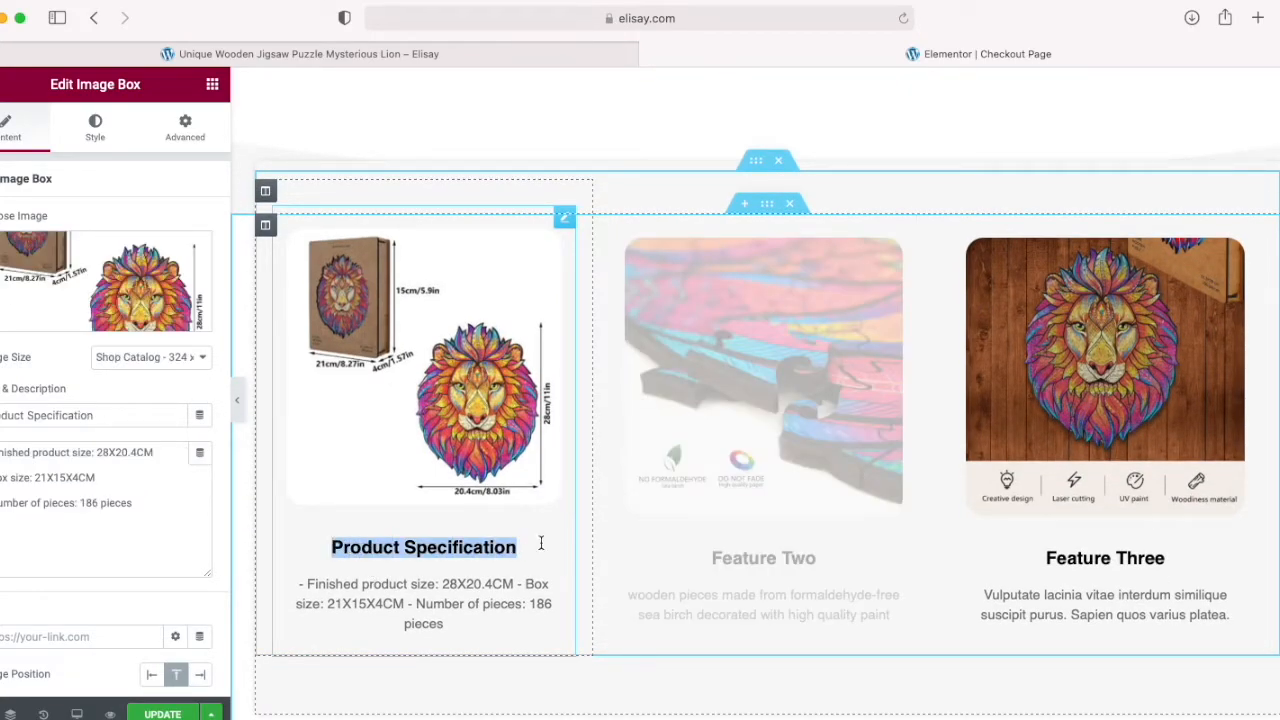
{"action": "type", "text": "Size"}
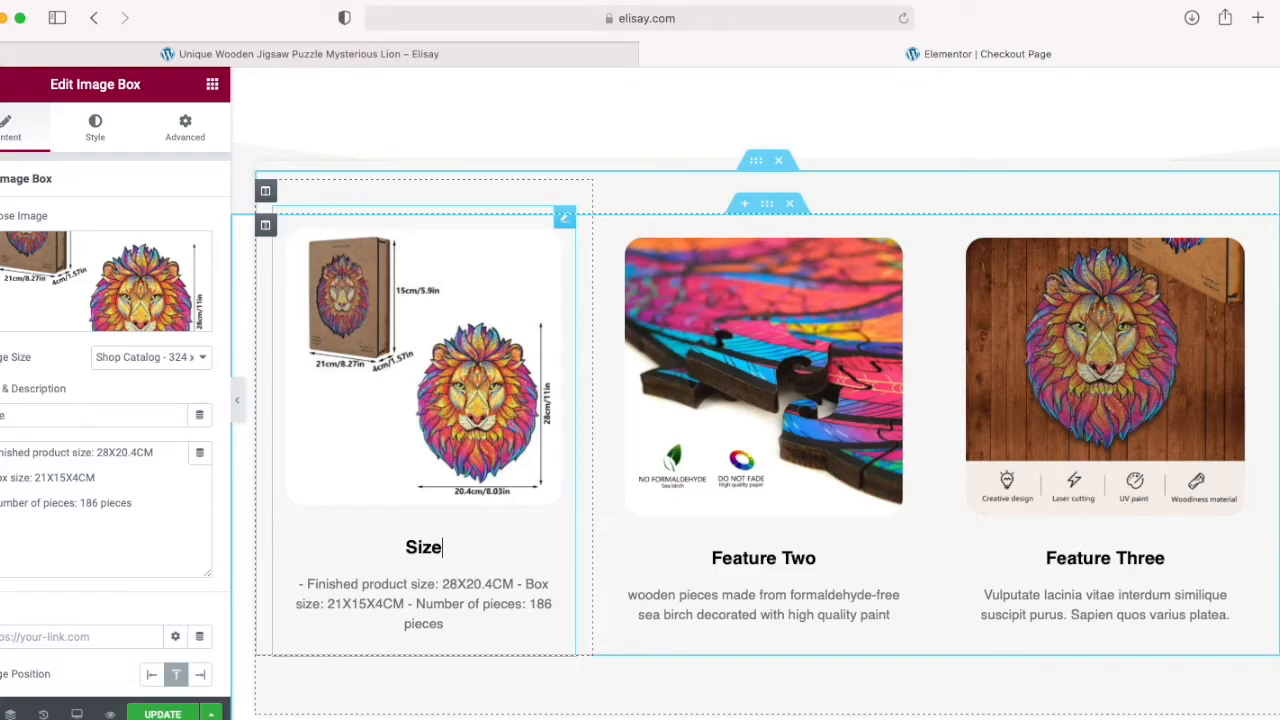
Step: Retitle the Feature Two box as "Quality Materials"
{"action": "left_click", "coordinate": [709, 553]}
{"action": "double_click", "coordinate": [750, 558]}
{"action": "left_click_drag", "start_coordinate": [752, 558], "coordinate": [708, 558]}
{"action": "left_click", "coordinate": [840, 563]}
{"action": "type", "text": "Quality "}
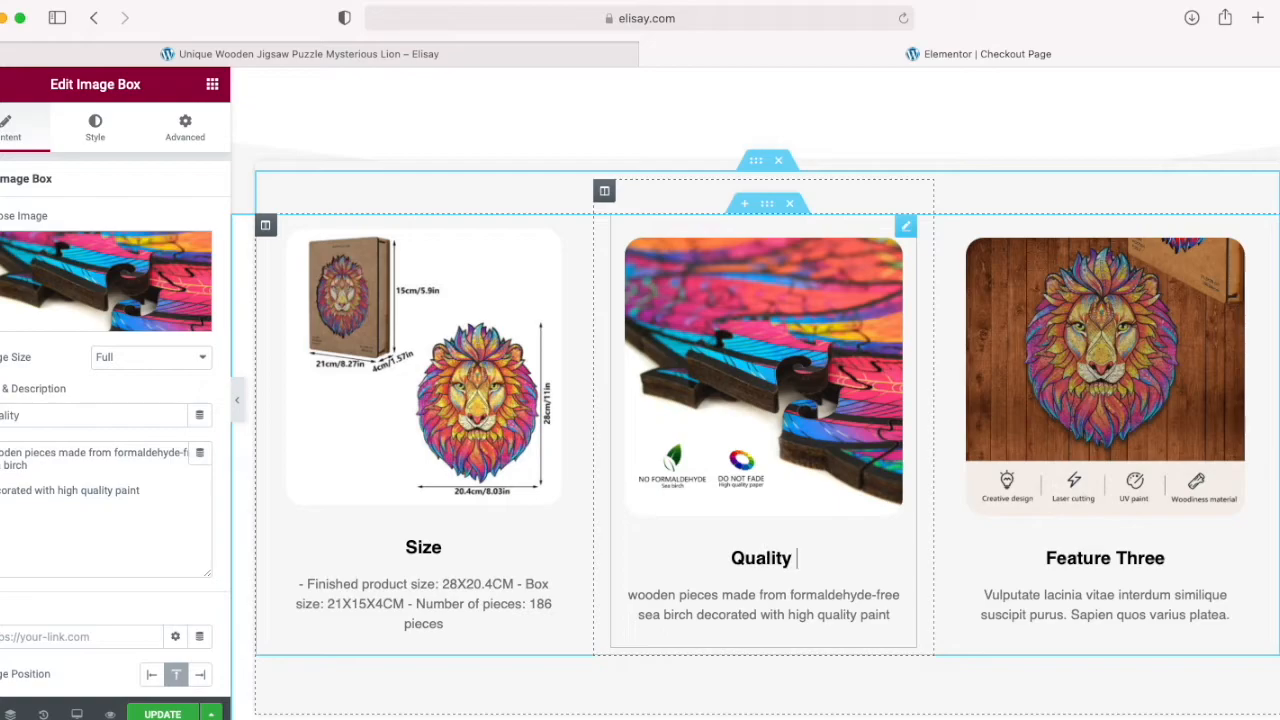
{"action": "type", "text": "Materia"}
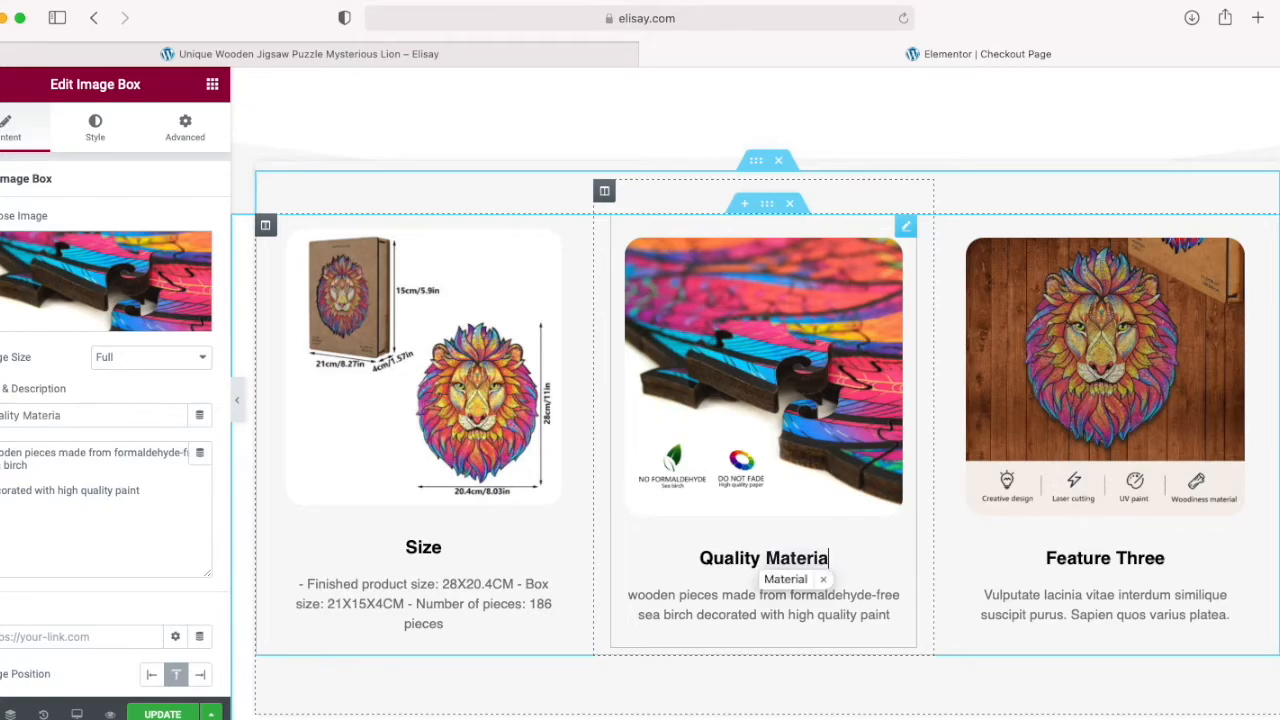
{"action": "type", "text": "ld"}
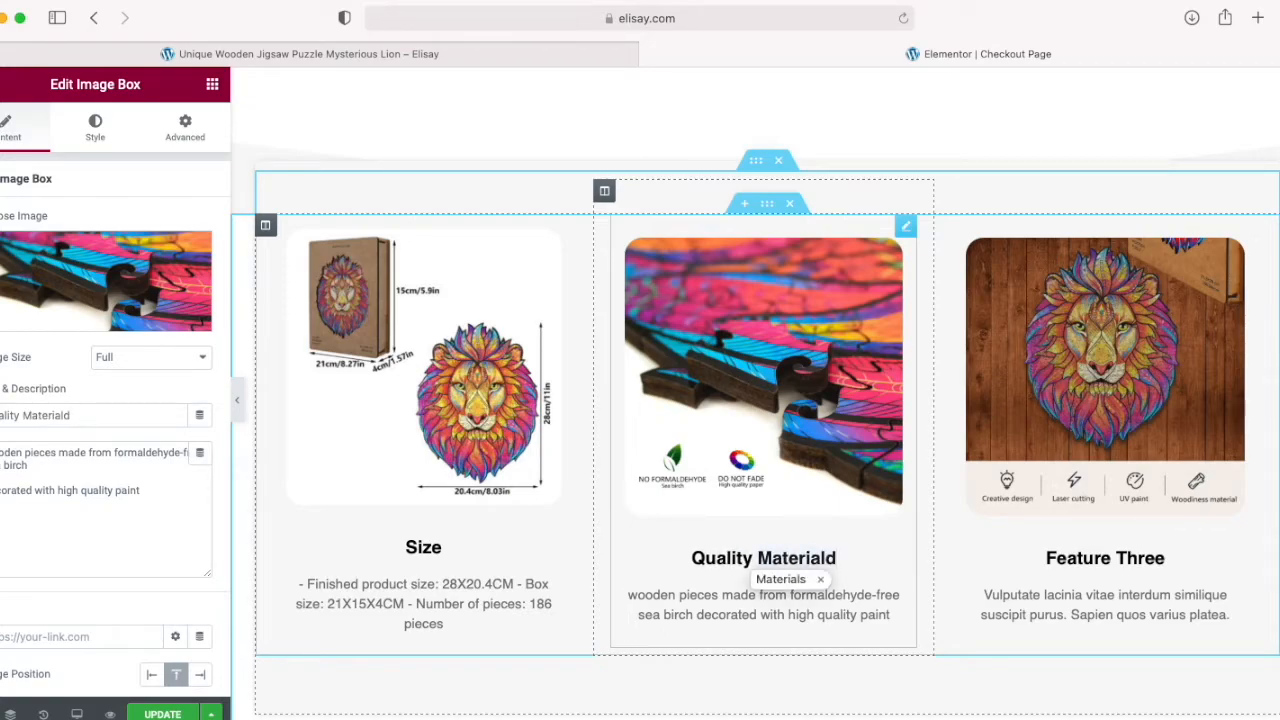
{"action": "key", "text": "BackSpace"}
{"action": "type", "text": "s"}
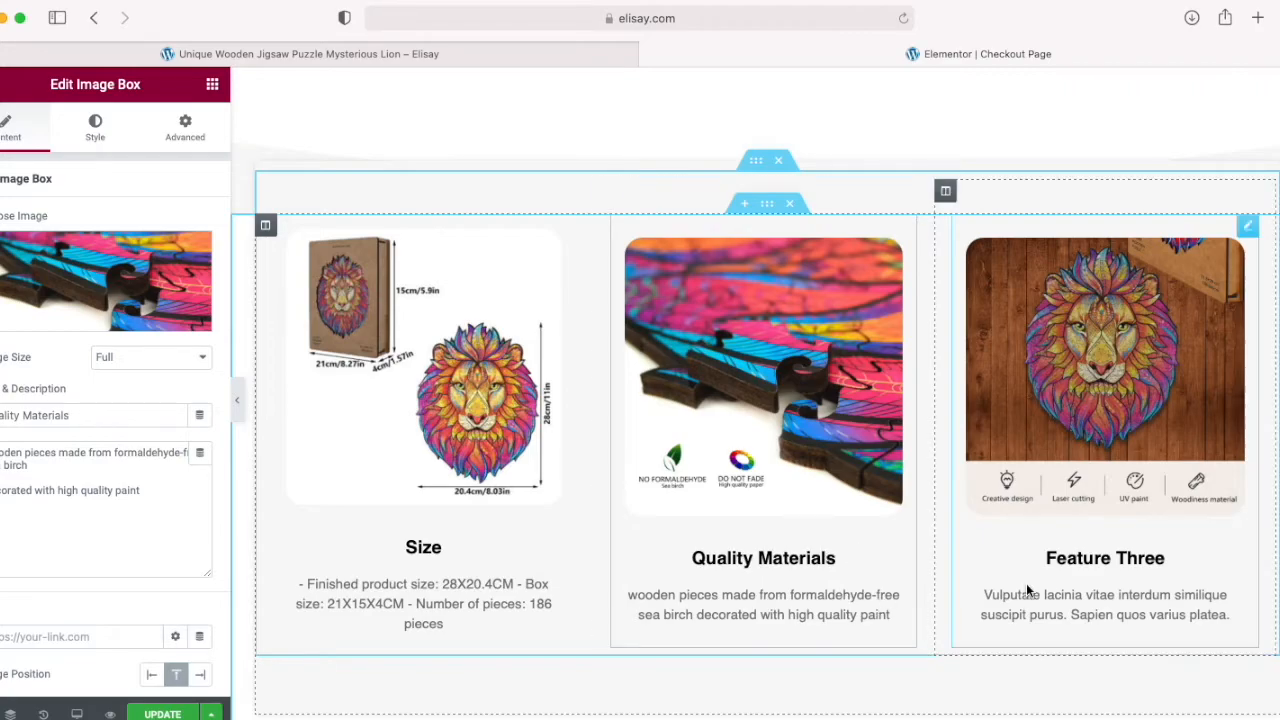
Step: Retitle the Feature Three box as "Creative Precision"
{"action": "left_click_drag", "start_coordinate": [1049, 560], "coordinate": [1215, 567]}
{"action": "key", "text": "super+a"}
{"action": "type", "text": "Precision"}
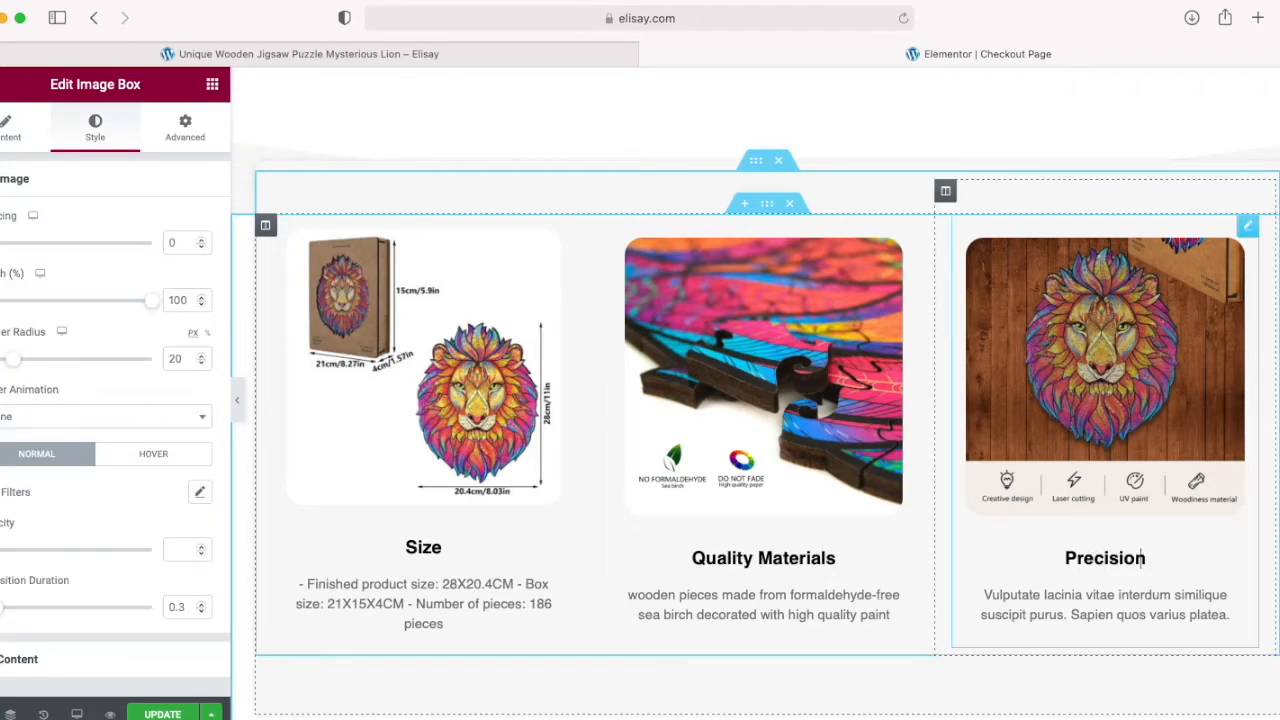
{"action": "type", "text": "Creative"}
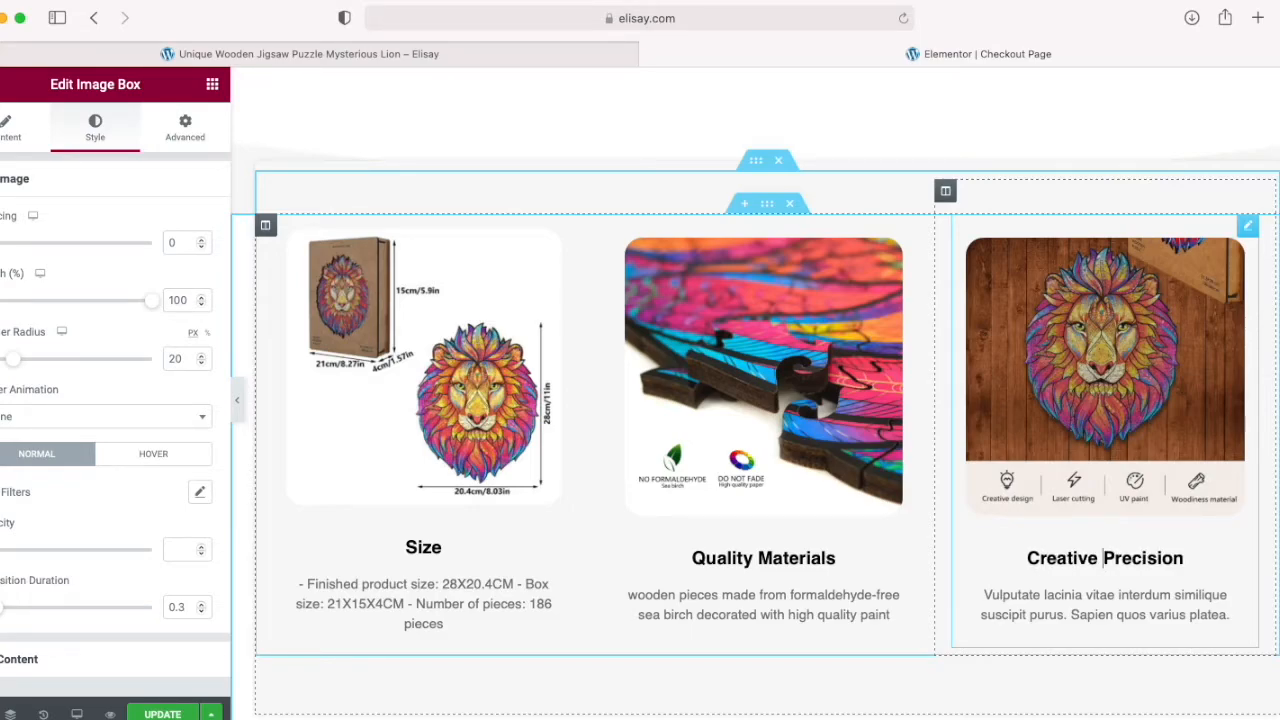
Step: Extend the "Size" box's title to "Good Size"
{"action": "left_click", "coordinate": [404, 548]}
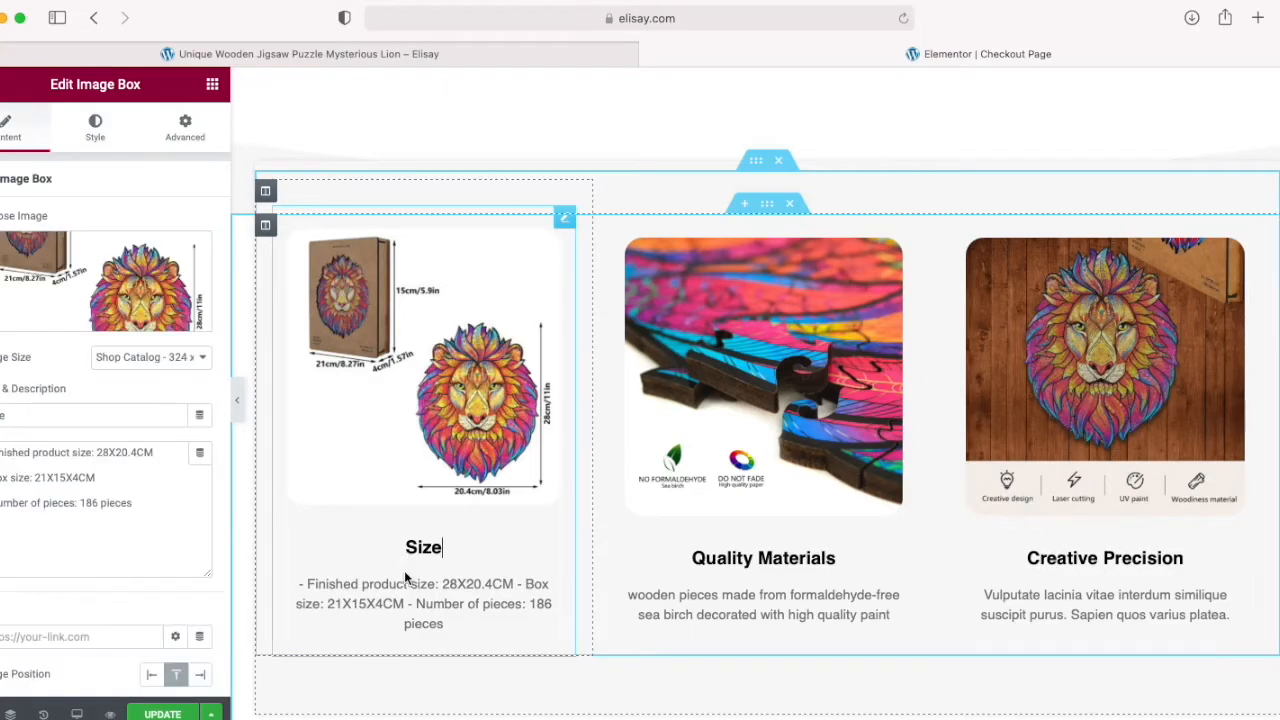
{"action": "type", "text": "Good"}
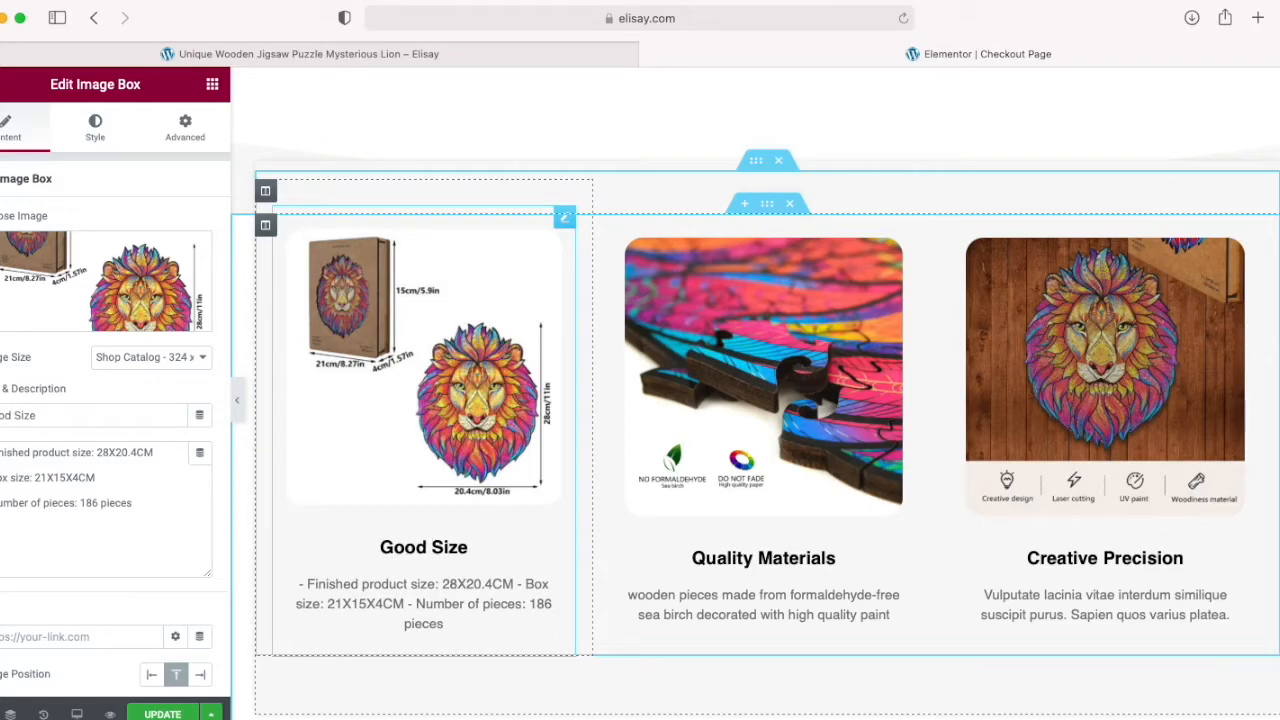
Step: Remove the number-of-pieces line and the leading dashes from the "Good Size" box's description
{"action": "left_click_drag", "start_coordinate": [409, 603], "coordinate": [507, 650]}
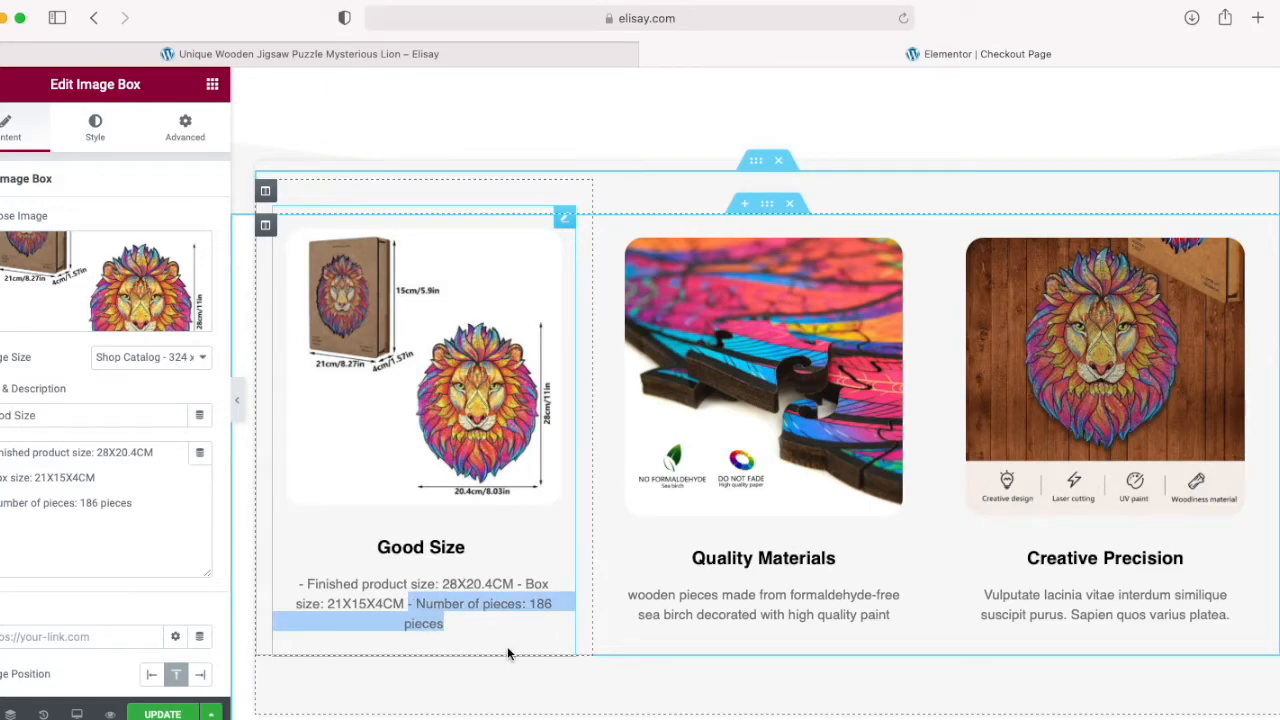
{"action": "left_click_drag", "start_coordinate": [128, 523], "coordinate": [0, 506]}
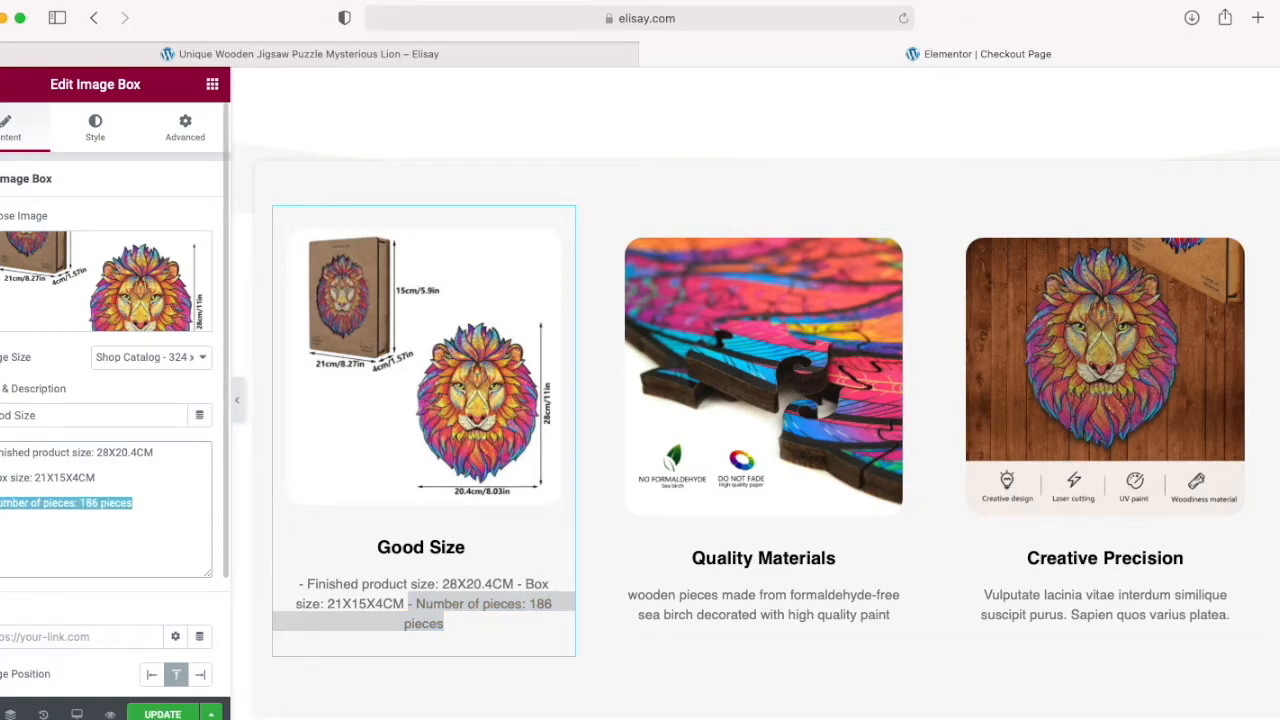
{"action": "triple_click", "coordinate": [14, 500]}
{"action": "key", "text": "BackSpace"}
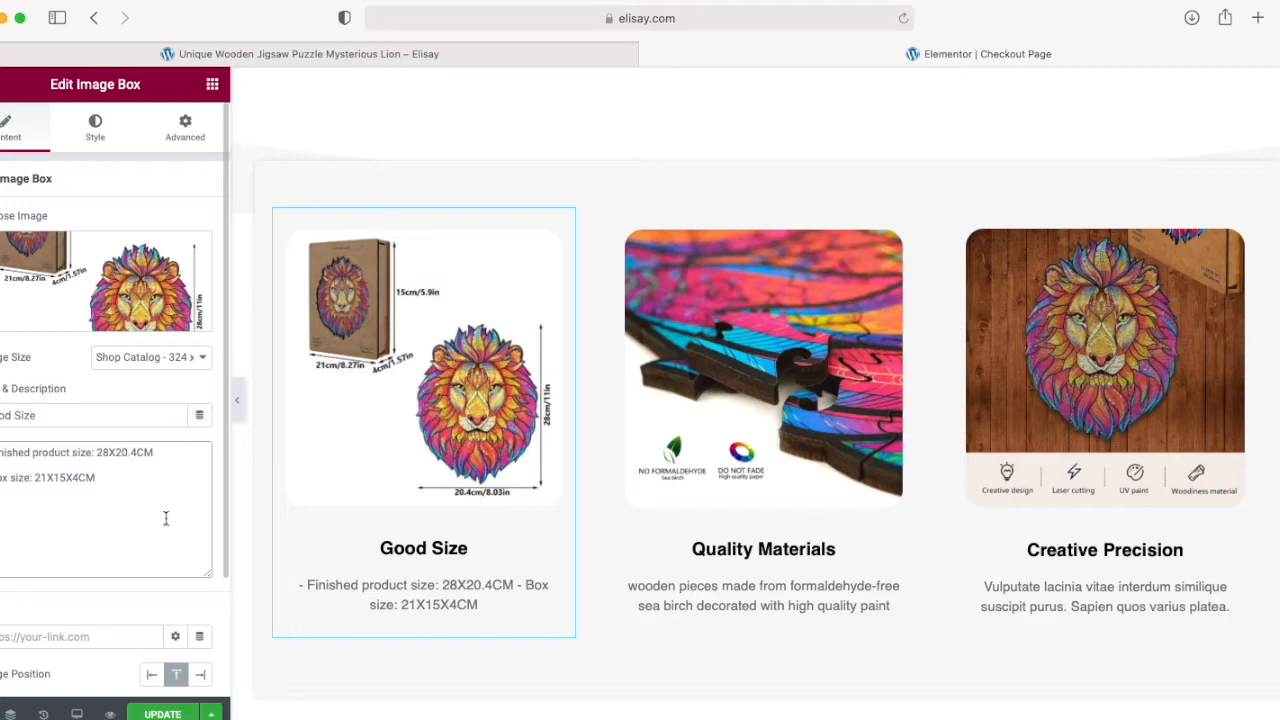
{"action": "key", "text": "BackSpace"}
{"action": "key", "text": "BackSpace"}
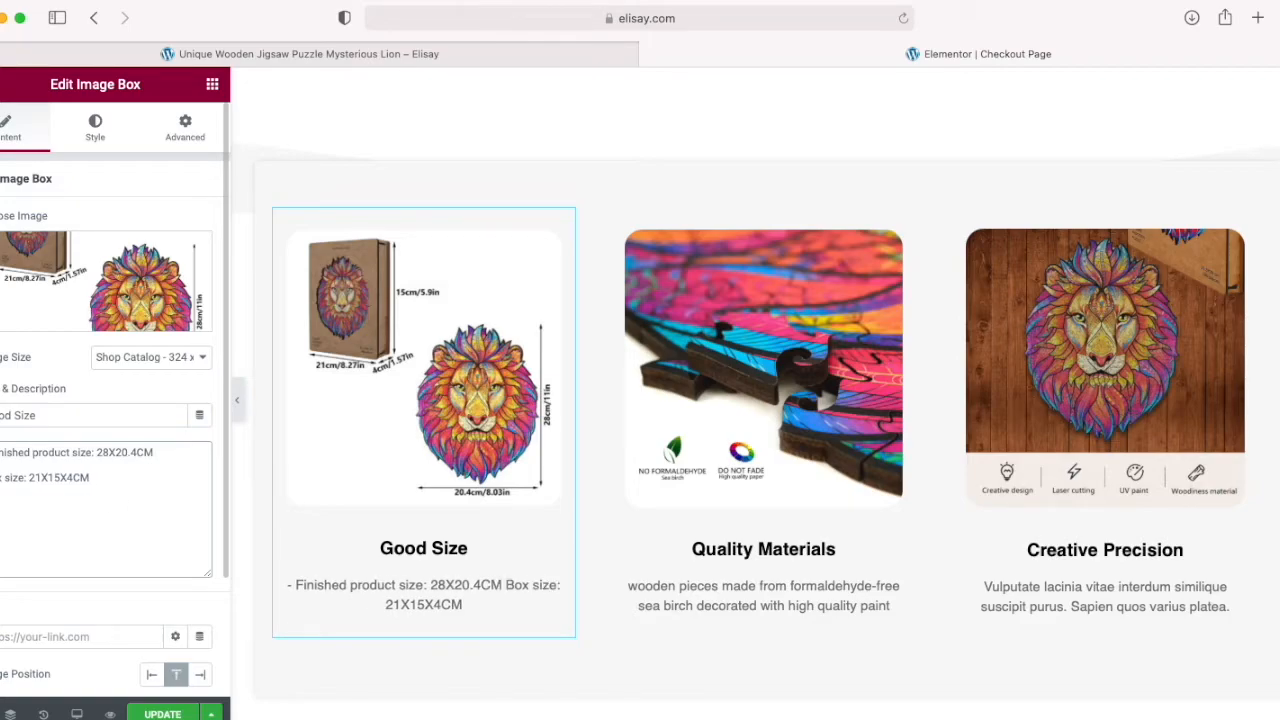
{"action": "key", "text": "BackSpace"}
{"action": "key", "text": "BackSpace"}
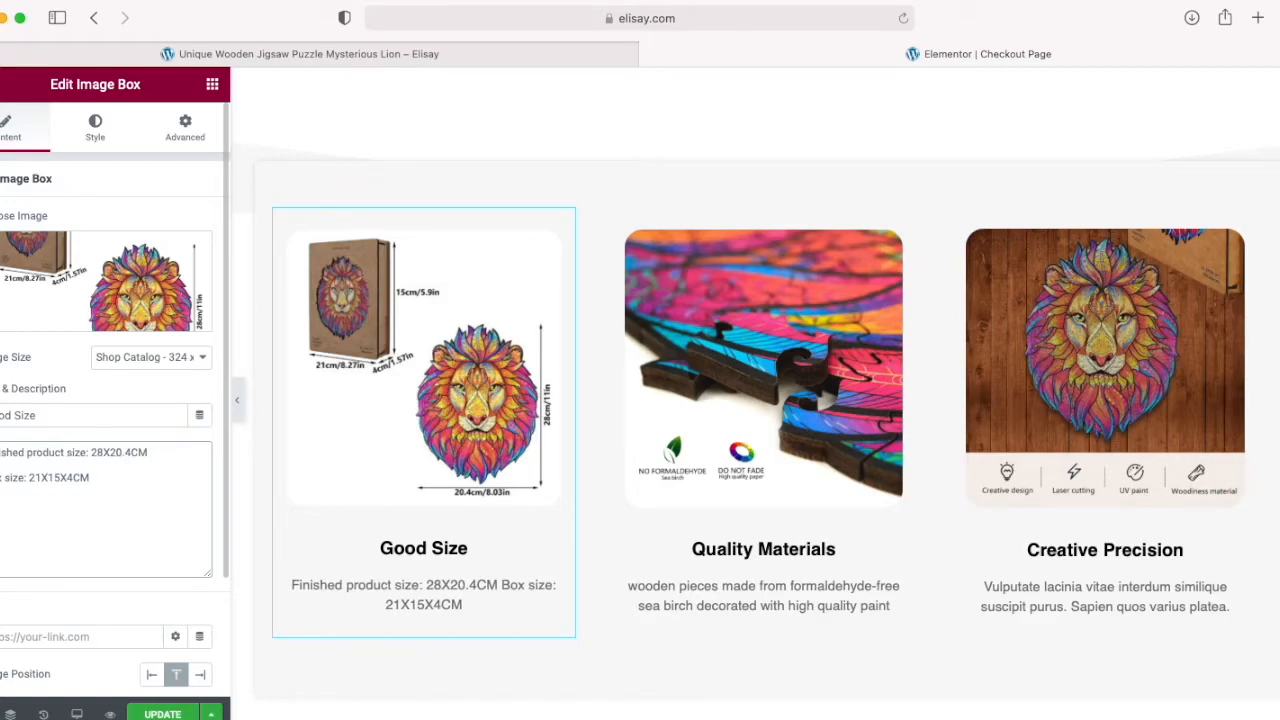
Step: Reword the "Good Size" description to "finished puzzle size: 28X20.4CM" and "box size: 21X15X4CM"
{"action": "key", "text": "Delete"}
{"action": "type", "text": "f"}
{"action": "double_click", "coordinate": [43, 452]}
{"action": "type", "text": "puzzle"}
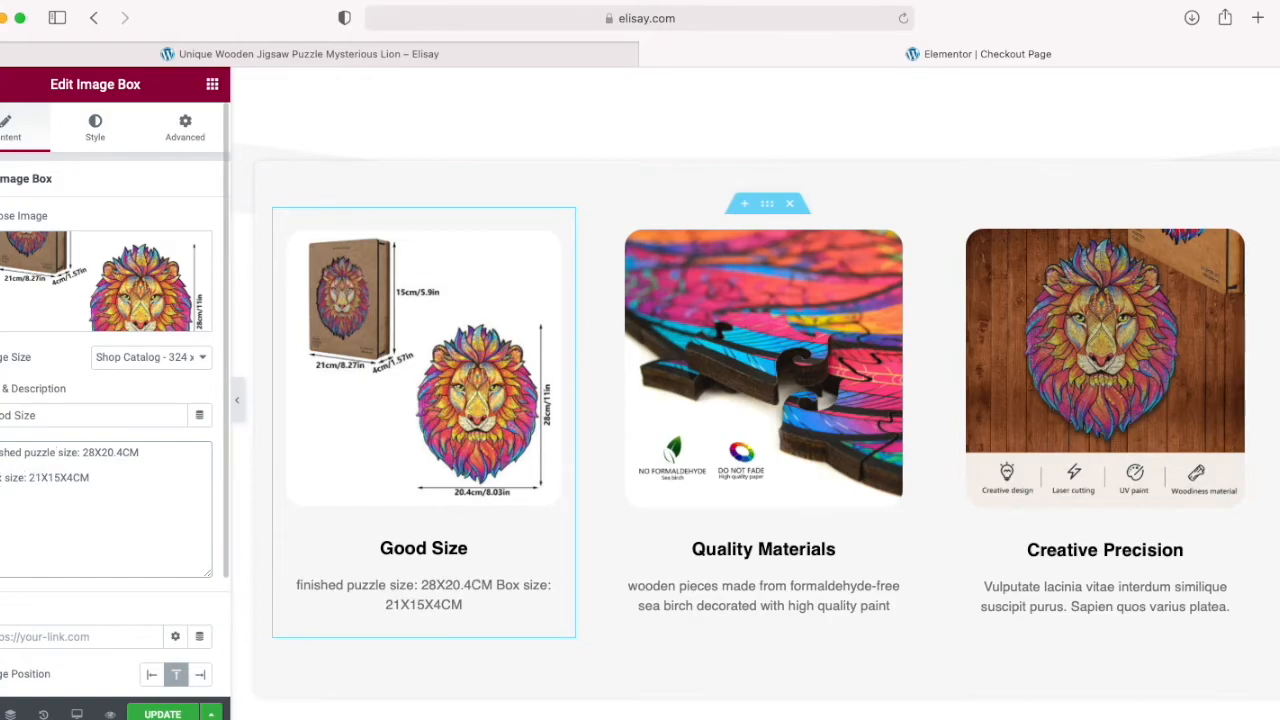
{"action": "key", "text": "BackSpace"}
{"action": "type", "text": "b"}
Step: Replace the "Creative Precision" box's description with "creatively designed laser cut pieces for a precise fit"
{"action": "scroll", "coordinate": [996, 590], "scroll_direction": "down", "scroll_amount": 1}
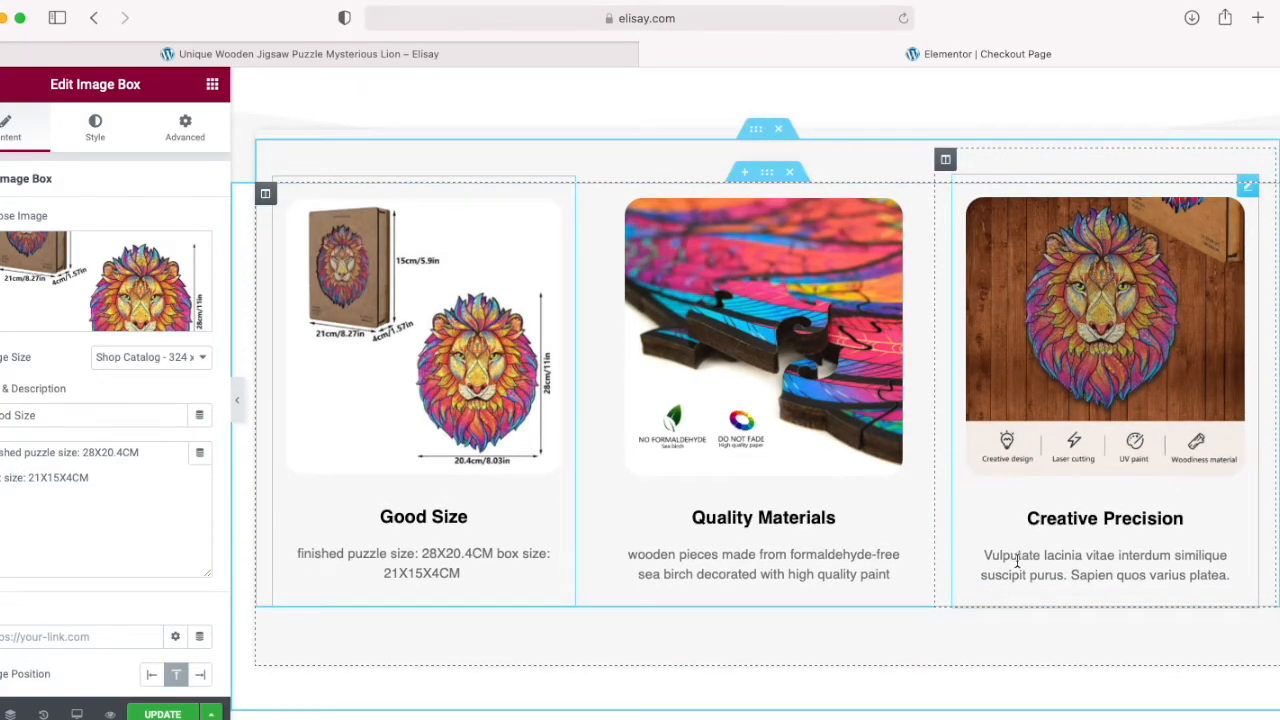
{"action": "left_click", "coordinate": [95, 128]}
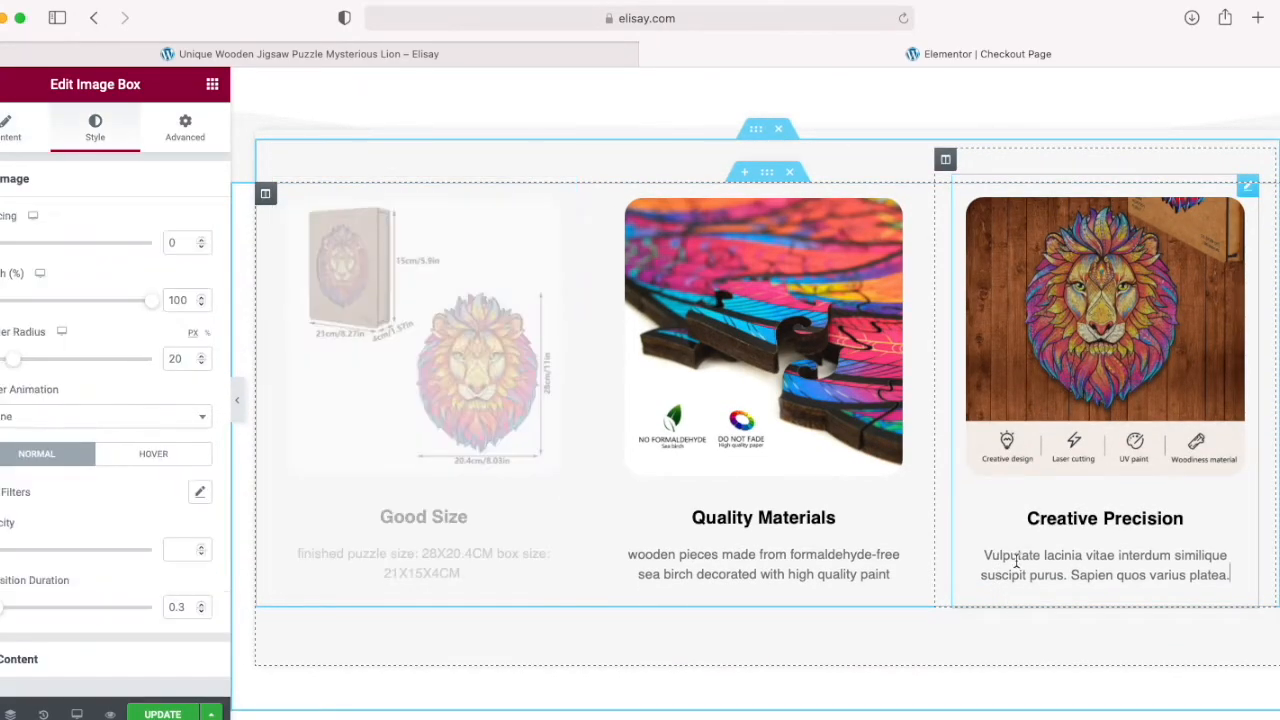
{"action": "left_click", "coordinate": [6, 127]}
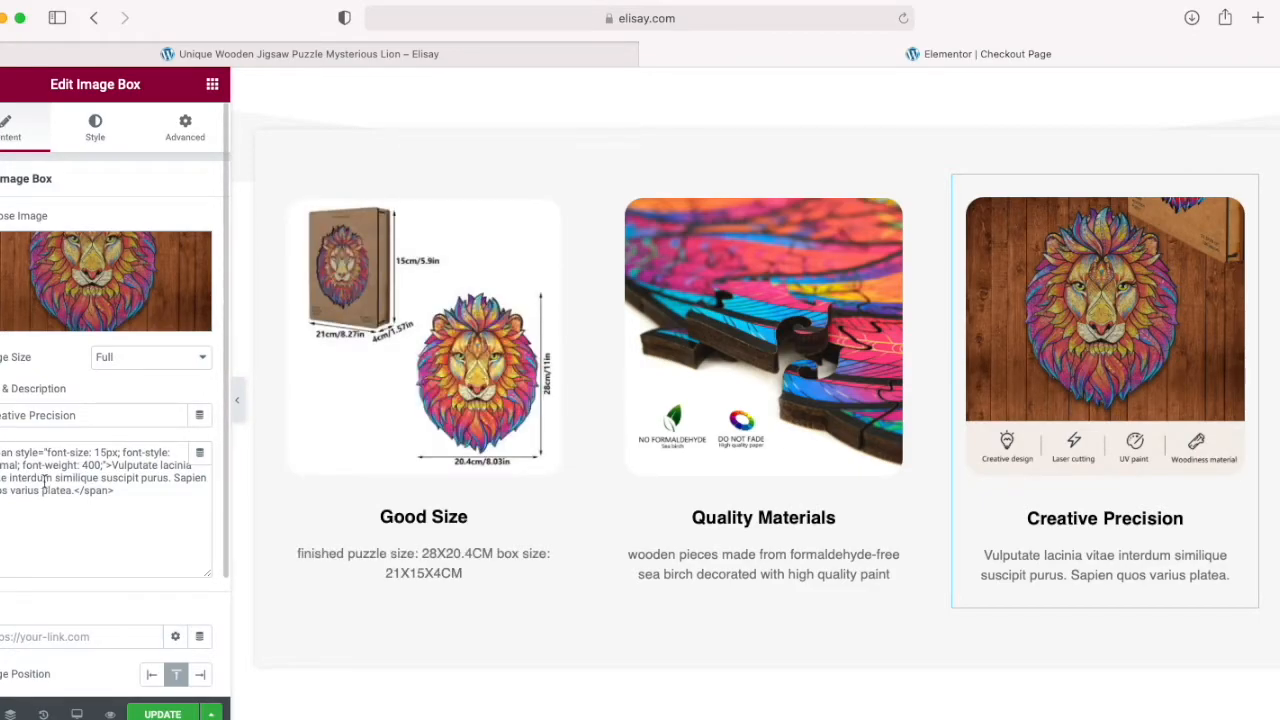
{"action": "left_click", "coordinate": [149, 505]}
{"action": "key", "text": "super+a"}
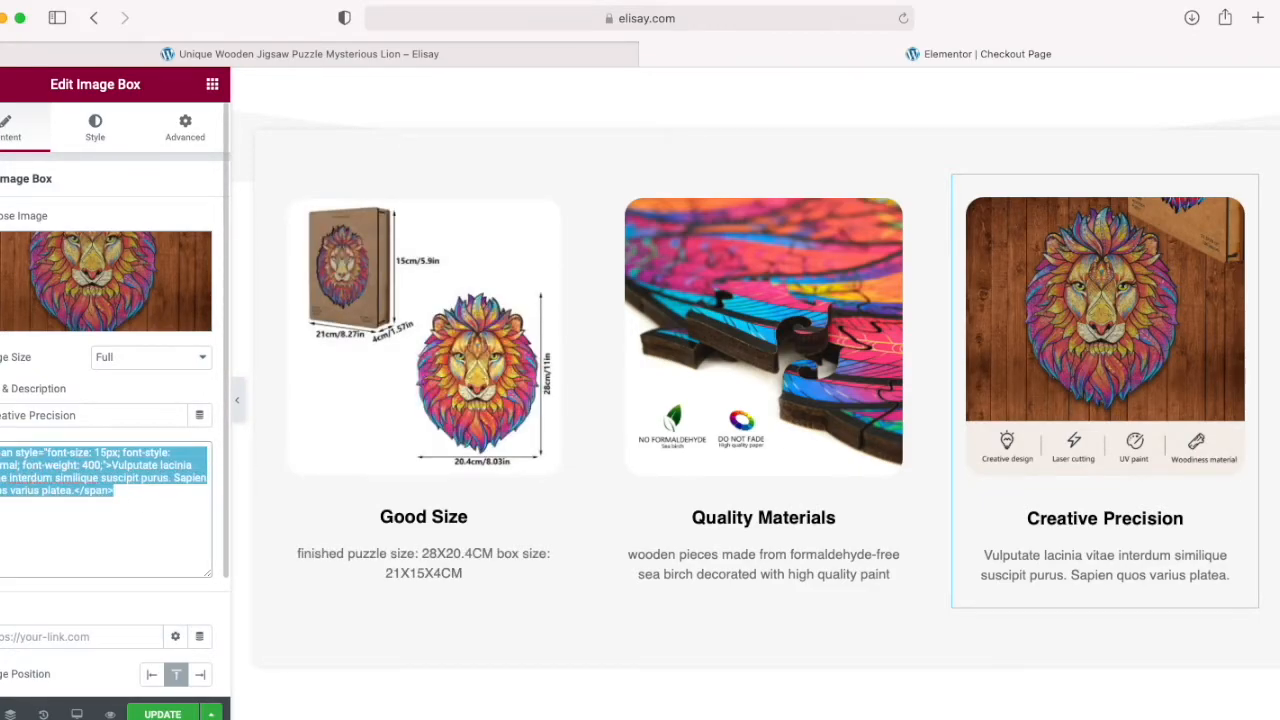
{"action": "type", "text": "A"}
{"action": "type", "text": "reatively "}
{"action": "type", "text": "designed "}
{"action": "type", "text": "laser cut "}
{"action": "type", "text": "pi"}
{"action": "type", "text": "eces fi"}
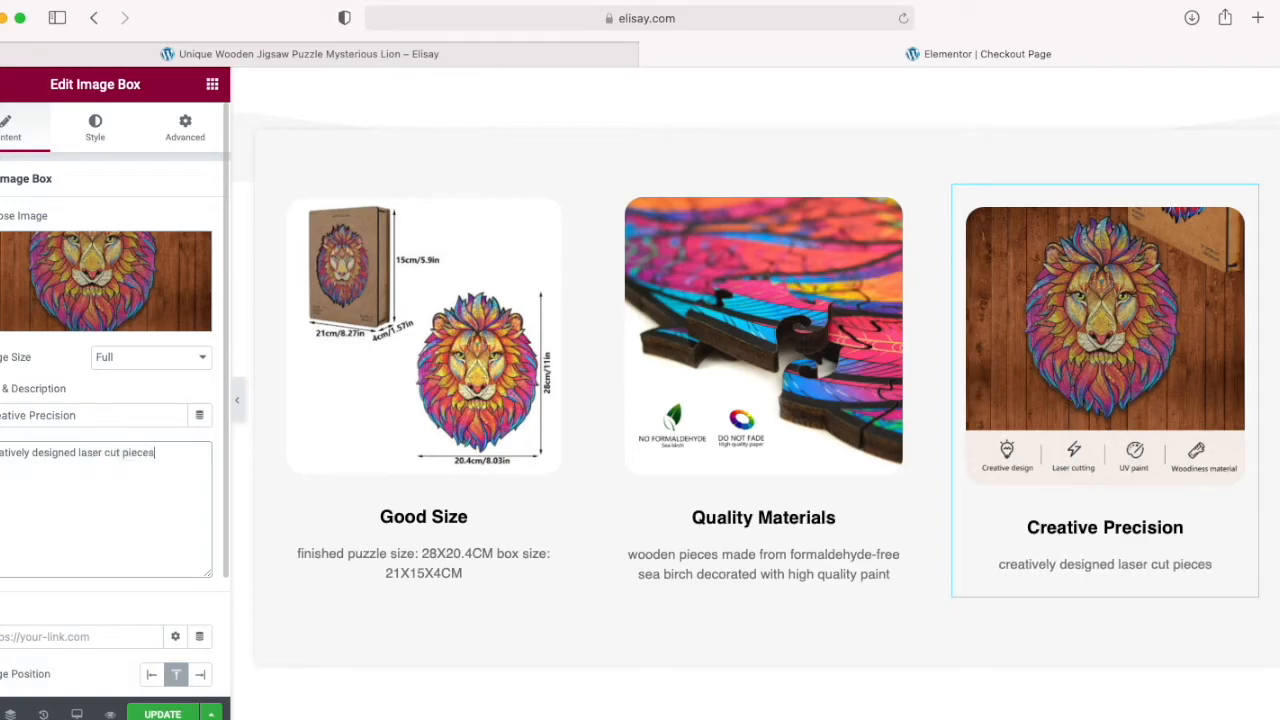
{"action": "key", "text": "BackSpace"}
{"action": "type", "text": "or a price"}
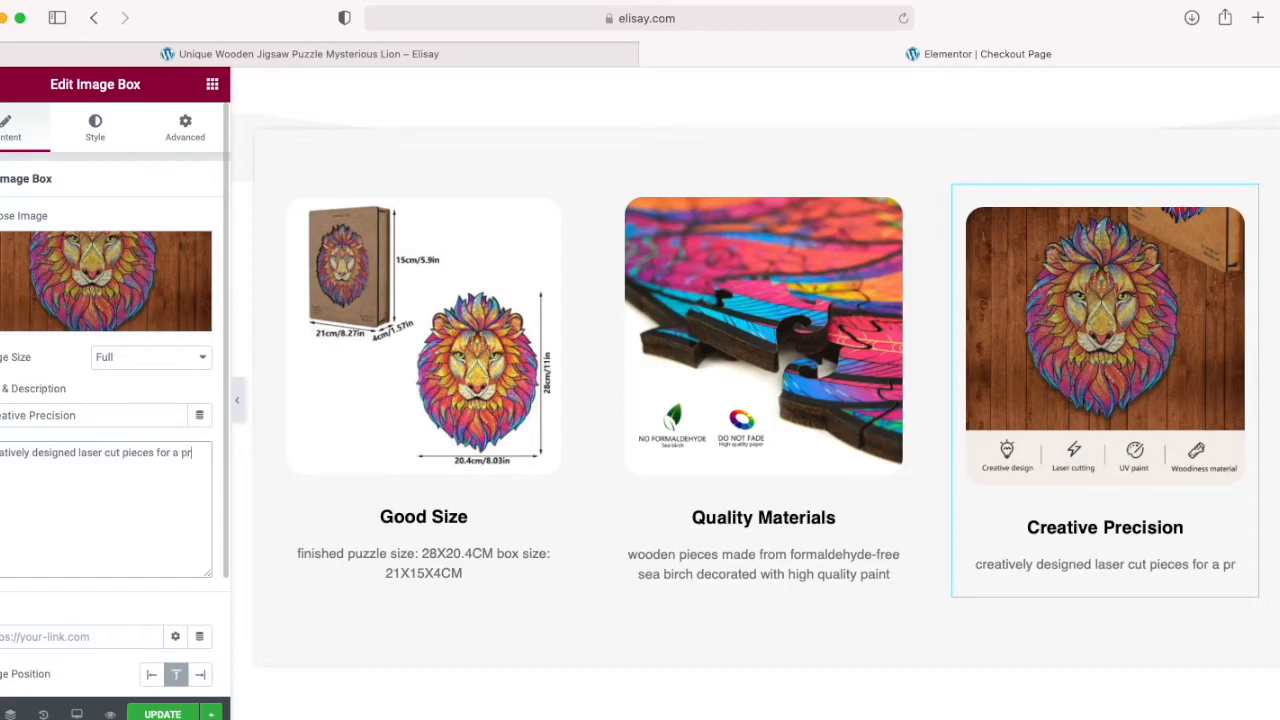
{"action": "key", "text": "BackSpace"}
{"action": "key", "text": "BackSpace"}
{"action": "key", "text": "BackSpace"}
{"action": "type", "text": "ecise fit"}
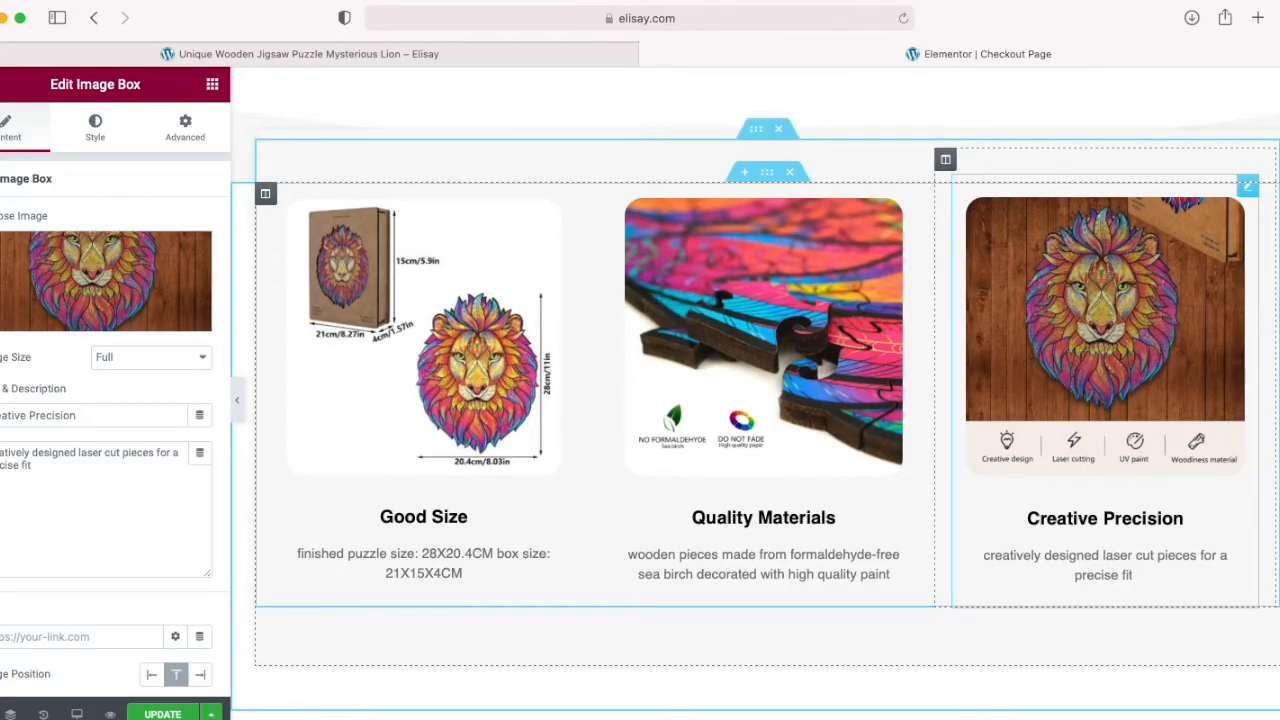
Step: Save the checkout page and look over the edited feature boxes
{"action": "scroll", "coordinate": [586, 531], "scroll_direction": "down", "scroll_amount": 5}
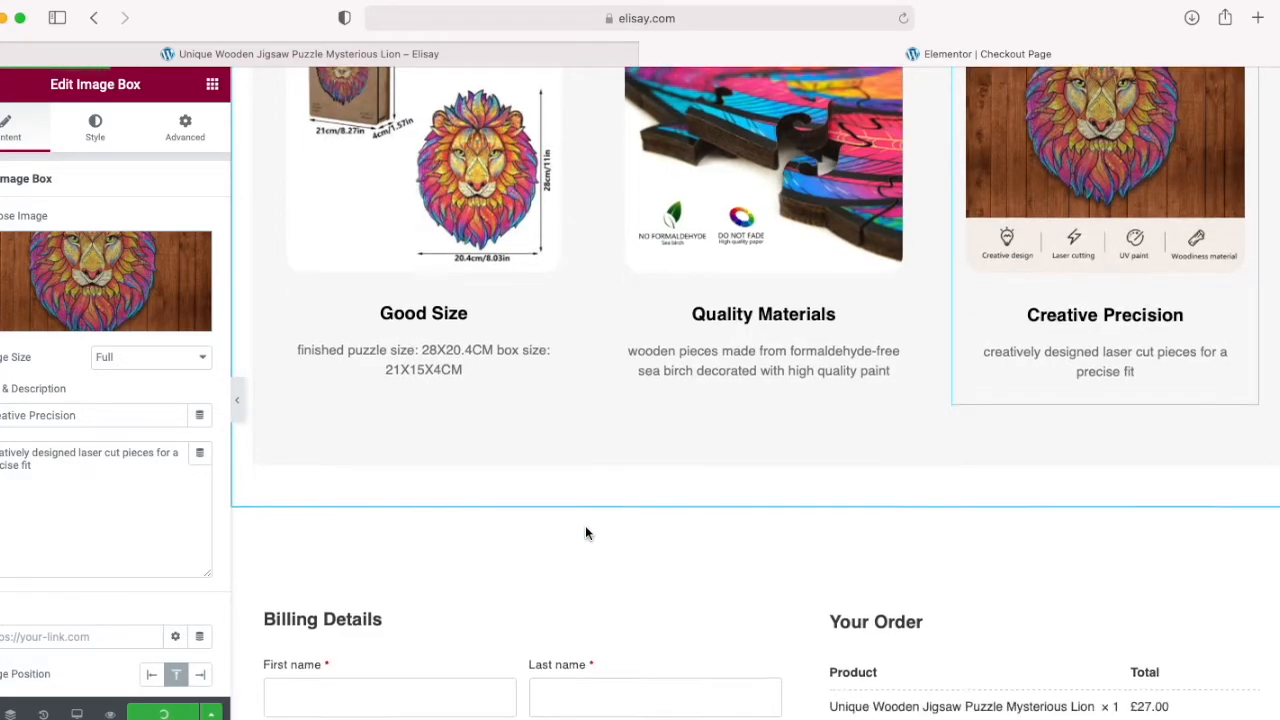
{"action": "scroll", "coordinate": [587, 533], "scroll_direction": "down", "scroll_amount": 2}
{"action": "scroll", "coordinate": [587, 533], "scroll_direction": "up", "scroll_amount": 8}
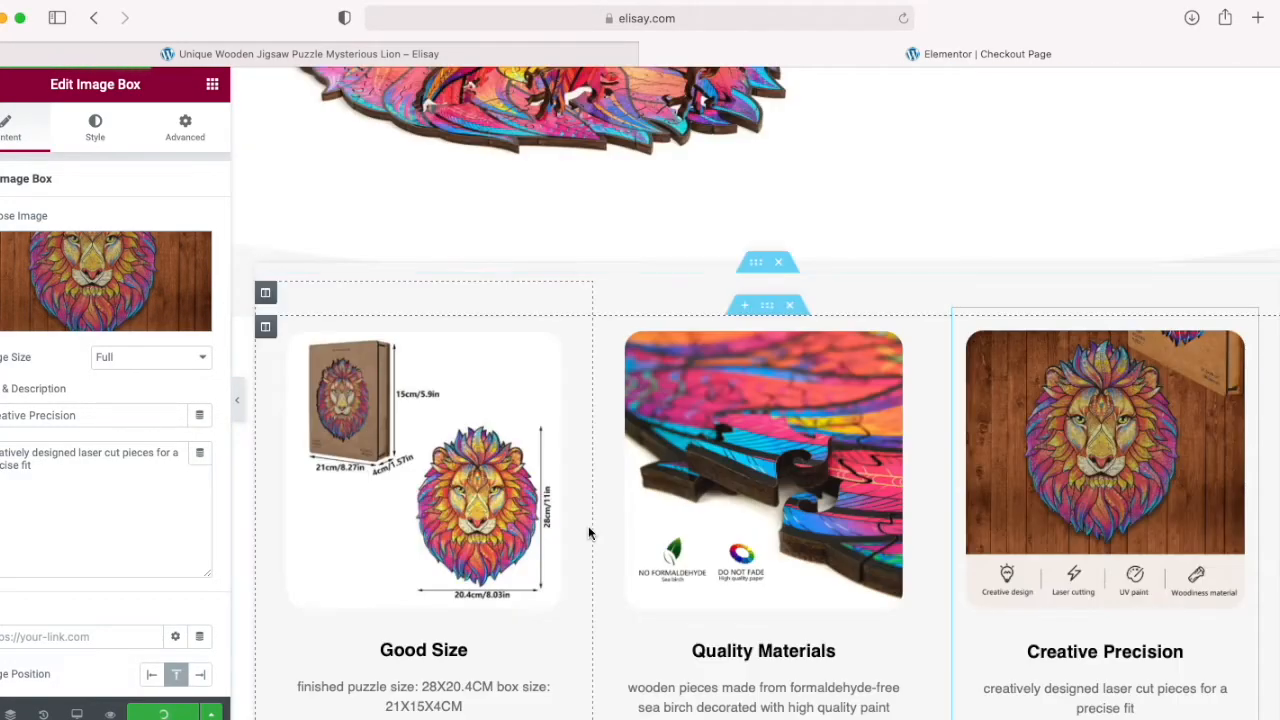
{"action": "scroll", "coordinate": [588, 533], "scroll_direction": "up", "scroll_amount": 15}
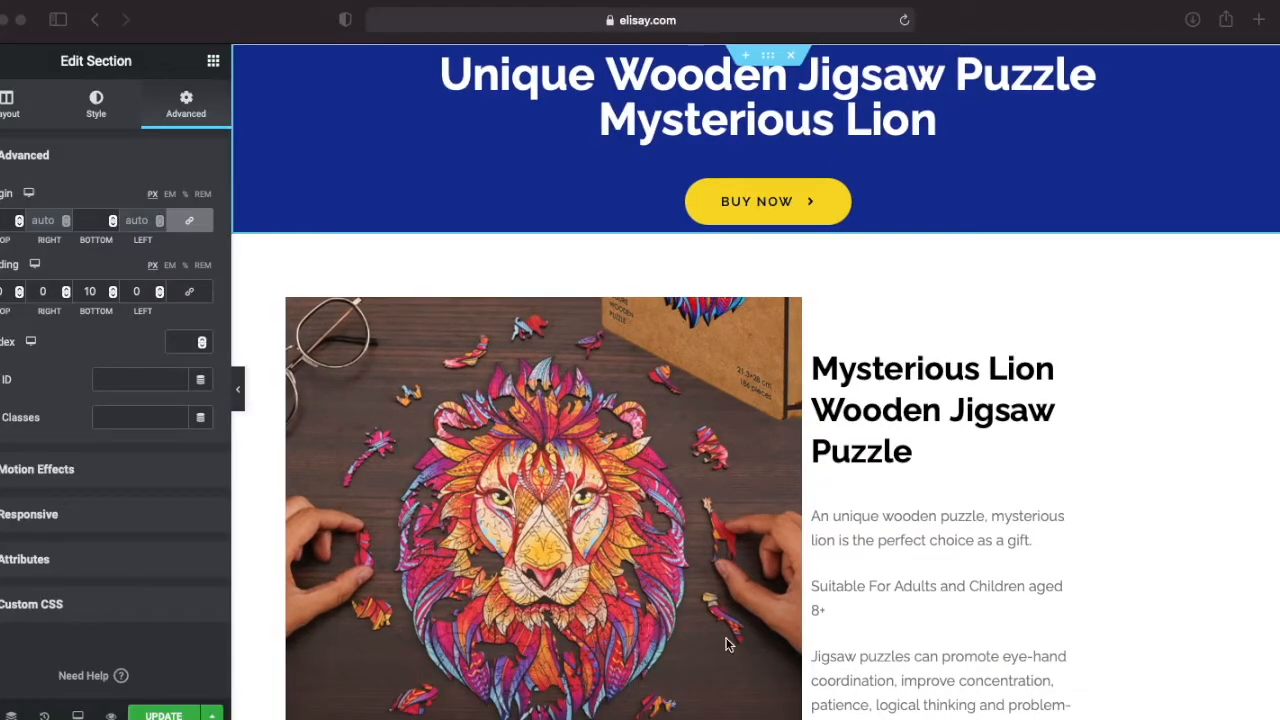
Step: Hide the inner section holding the three feature boxes on tablet and mobile, and update the page
{"action": "scroll", "coordinate": [603, 575], "scroll_direction": "down", "scroll_amount": 12}
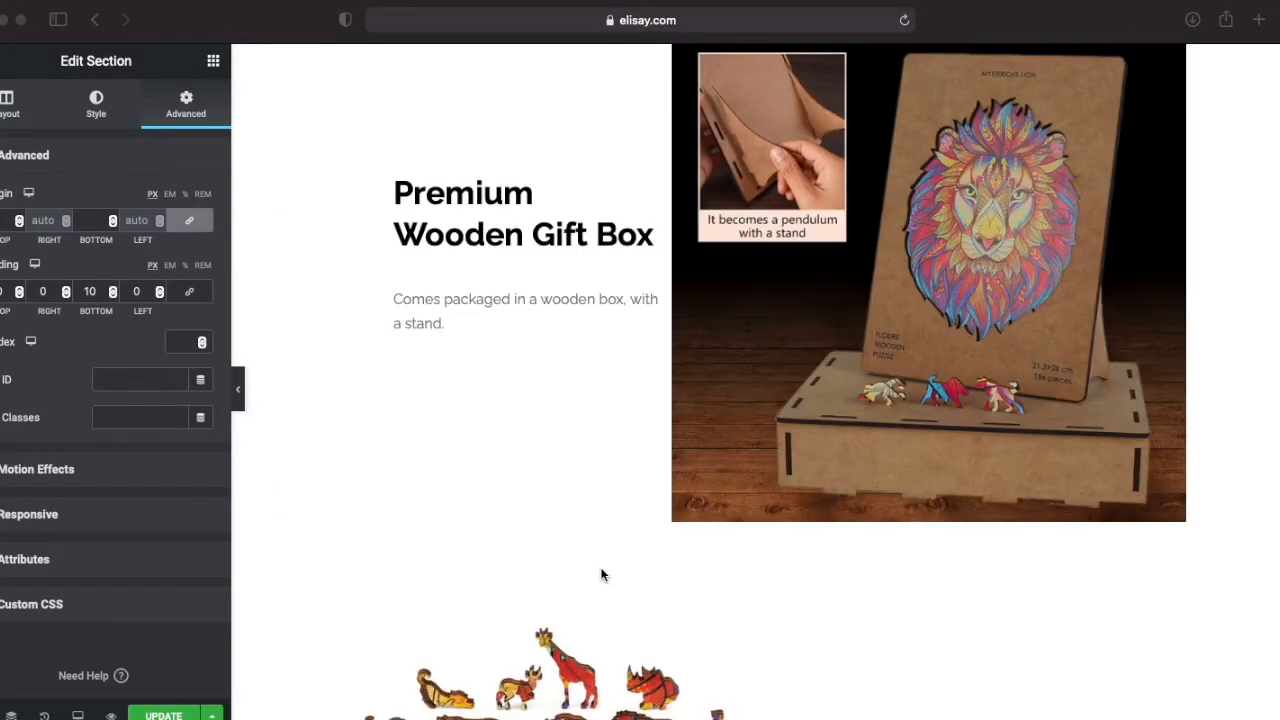
{"action": "scroll", "coordinate": [603, 575], "scroll_direction": "down", "scroll_amount": 7}
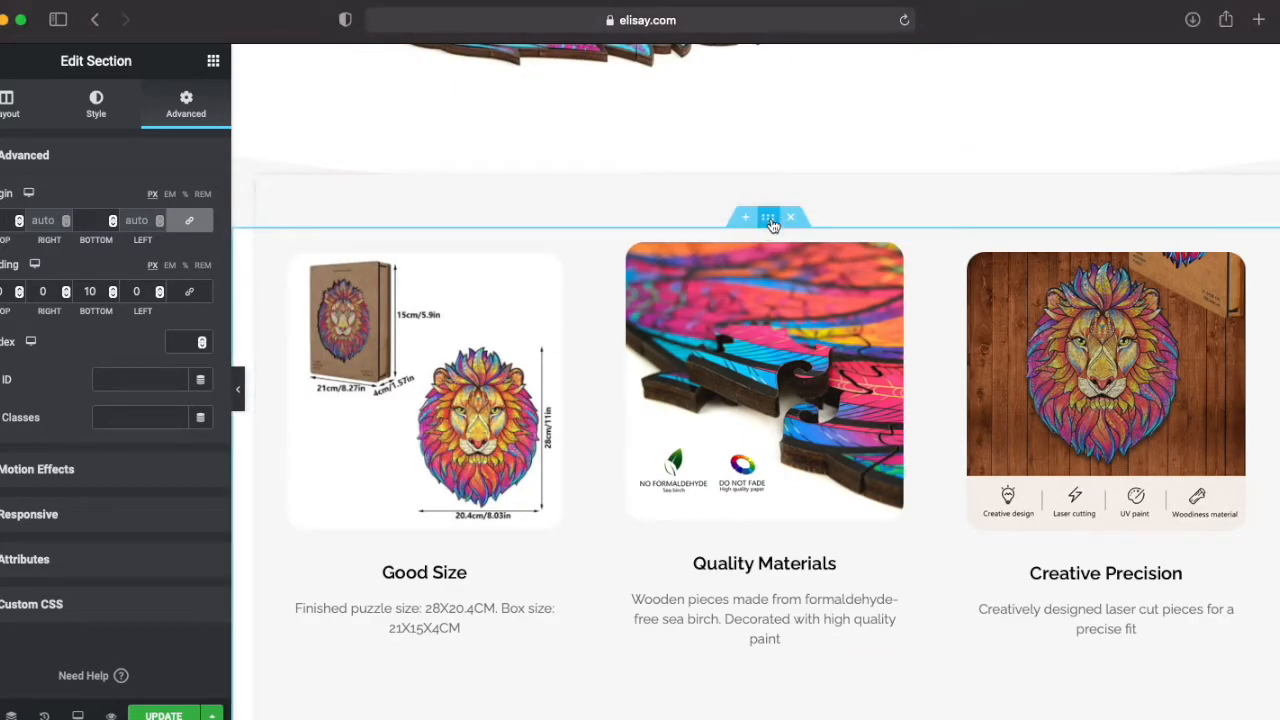
{"action": "left_click", "coordinate": [770, 220]}
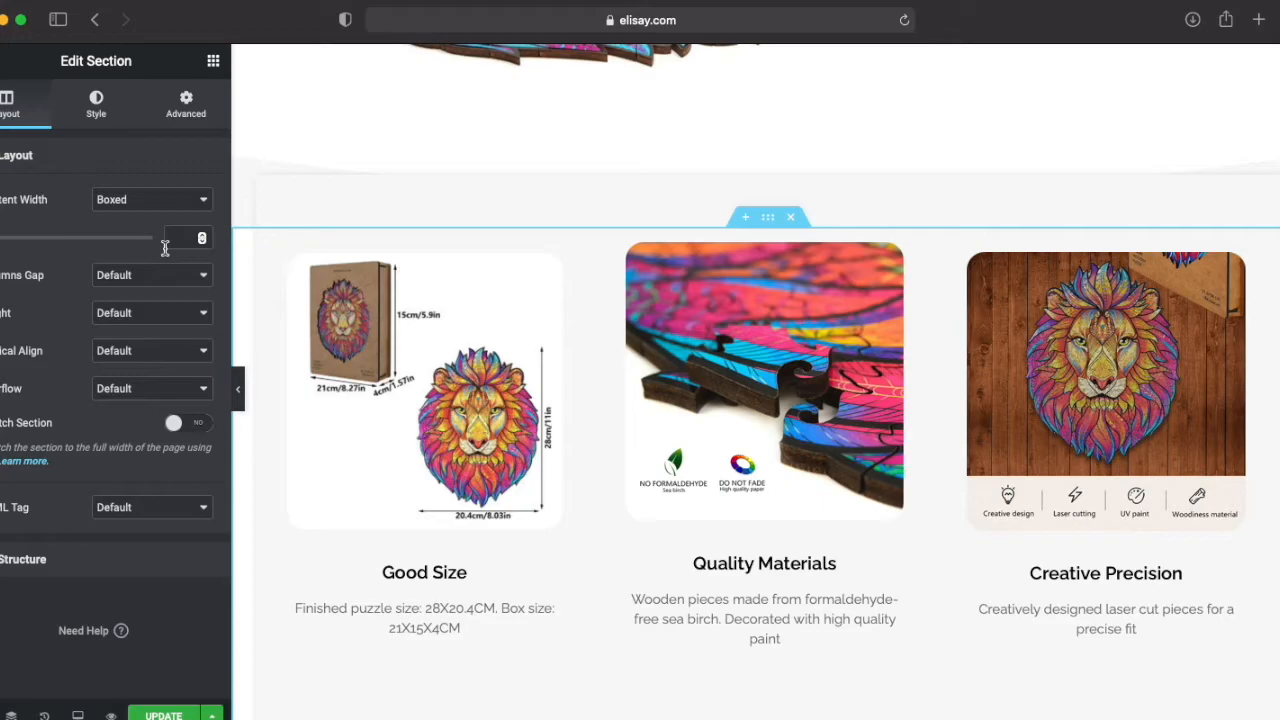
{"action": "left_click", "coordinate": [185, 100]}
{"action": "left_click", "coordinate": [8, 514]}
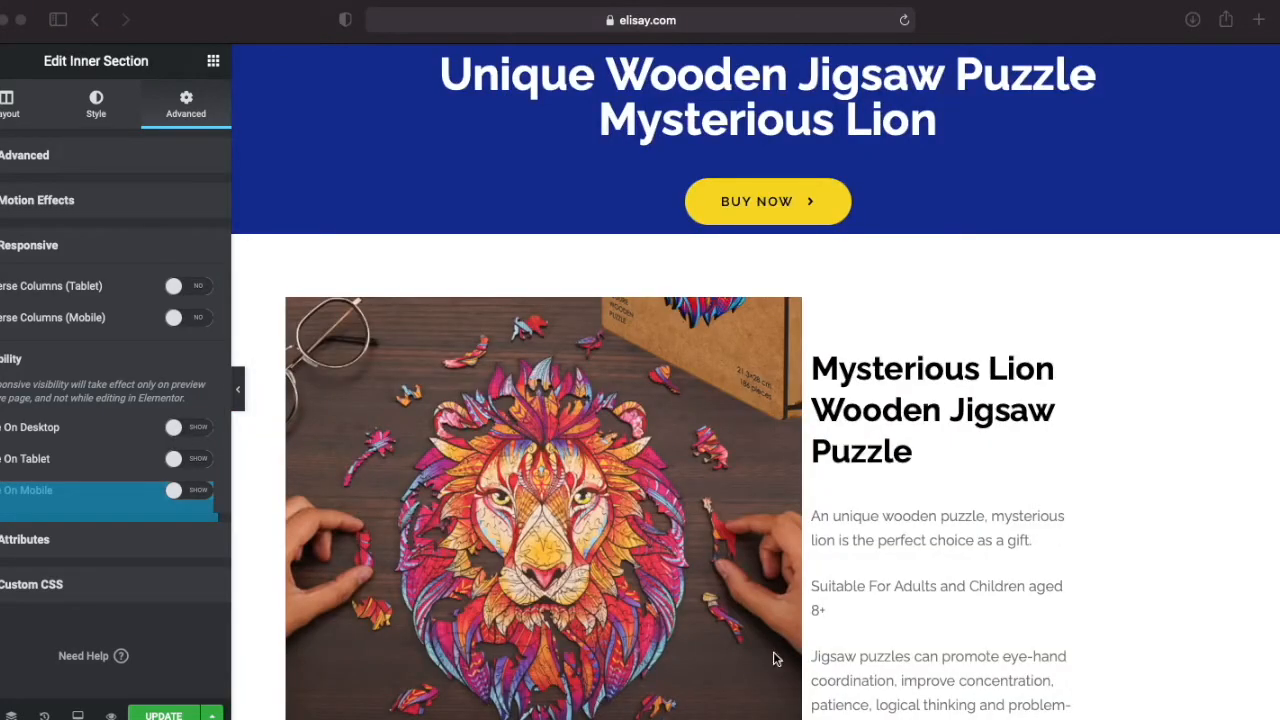
{"action": "scroll", "coordinate": [705, 546], "scroll_direction": "down", "scroll_amount": 10}
{"action": "scroll", "coordinate": [705, 557], "scroll_direction": "up", "scroll_amount": 8}
{"action": "scroll", "coordinate": [708, 562], "scroll_direction": "down", "scroll_amount": 4}
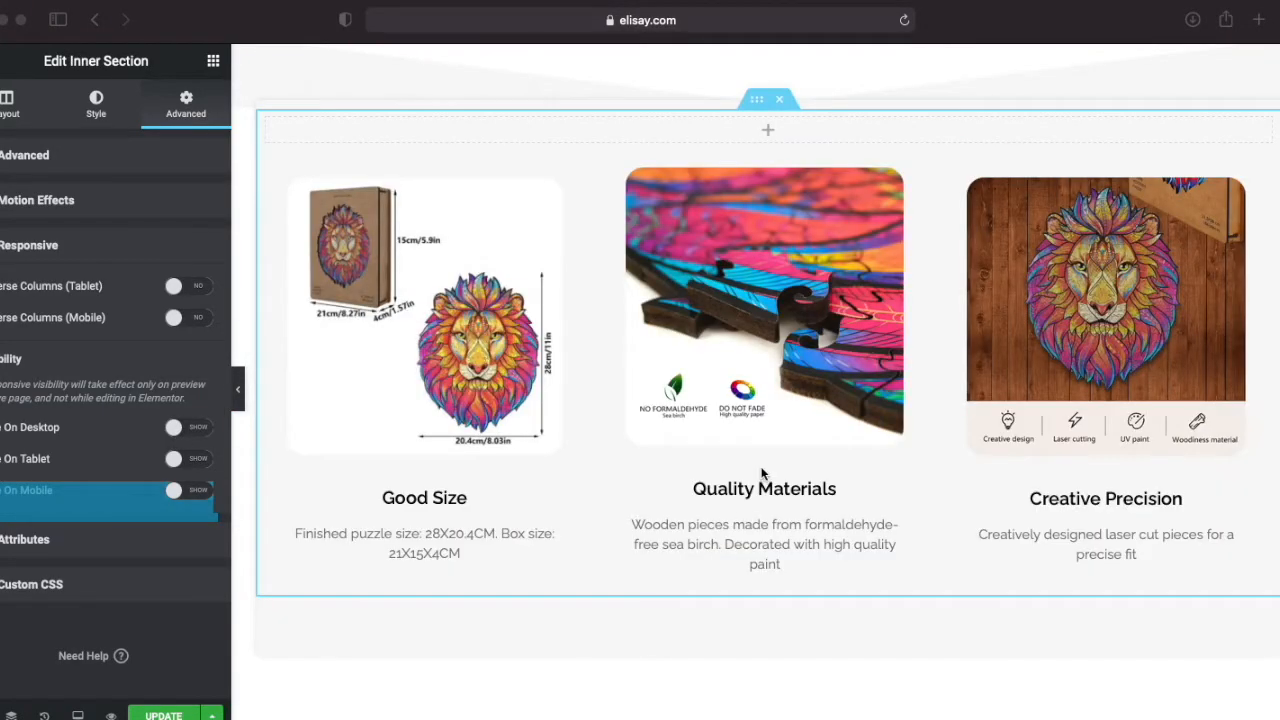
{"action": "scroll", "coordinate": [763, 479], "scroll_direction": "up", "scroll_amount": 3}
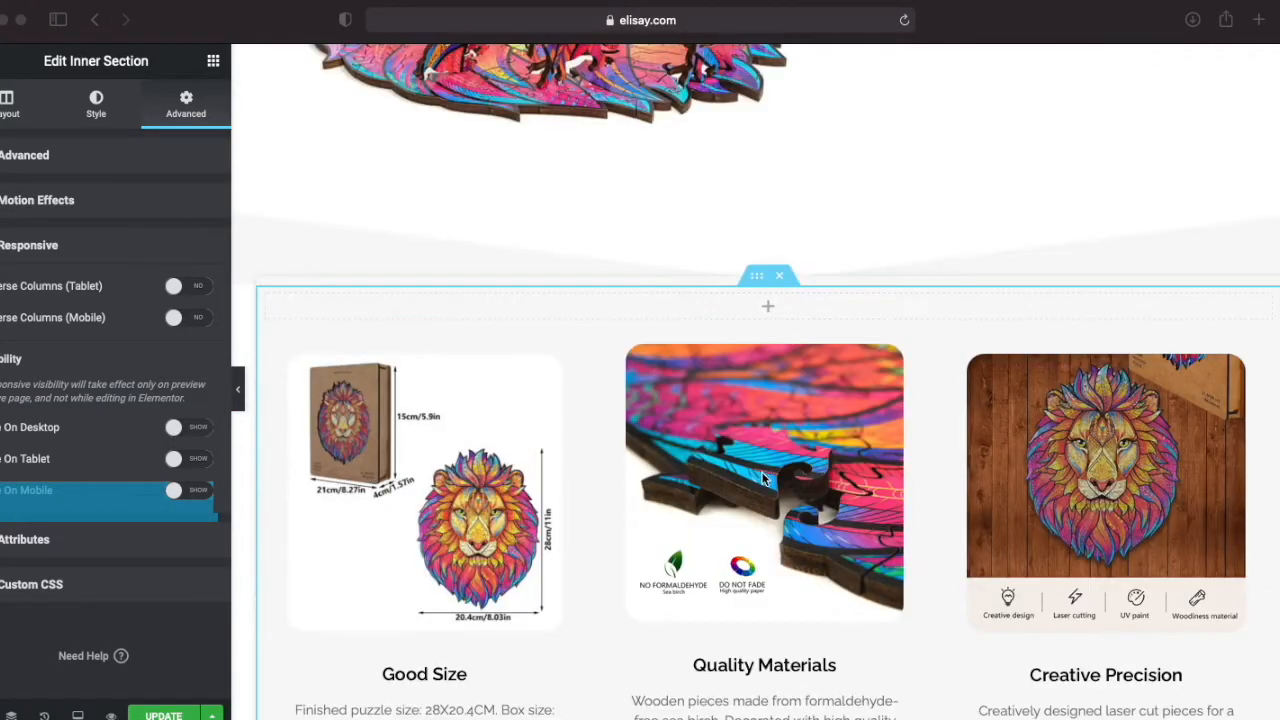
{"action": "left_click", "coordinate": [752, 278]}
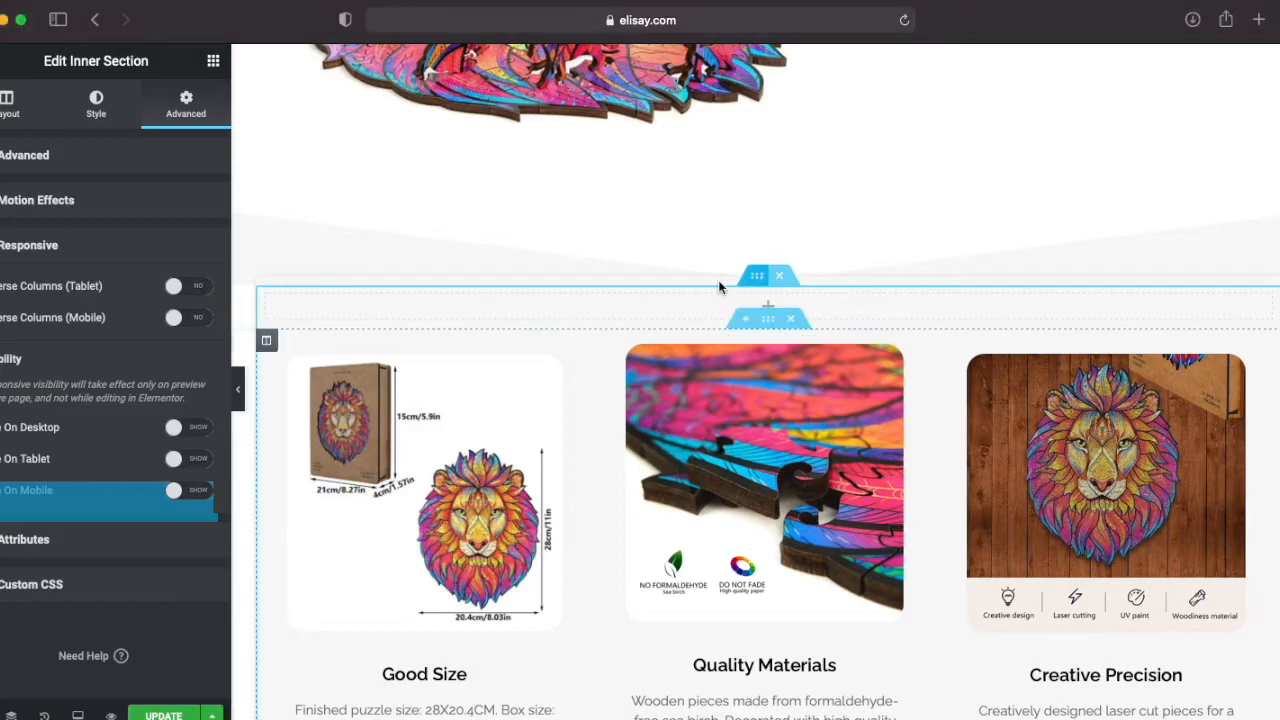
{"action": "left_click", "coordinate": [193, 461]}
{"action": "left_click", "coordinate": [190, 493]}
{"action": "left_click", "coordinate": [160, 714]}
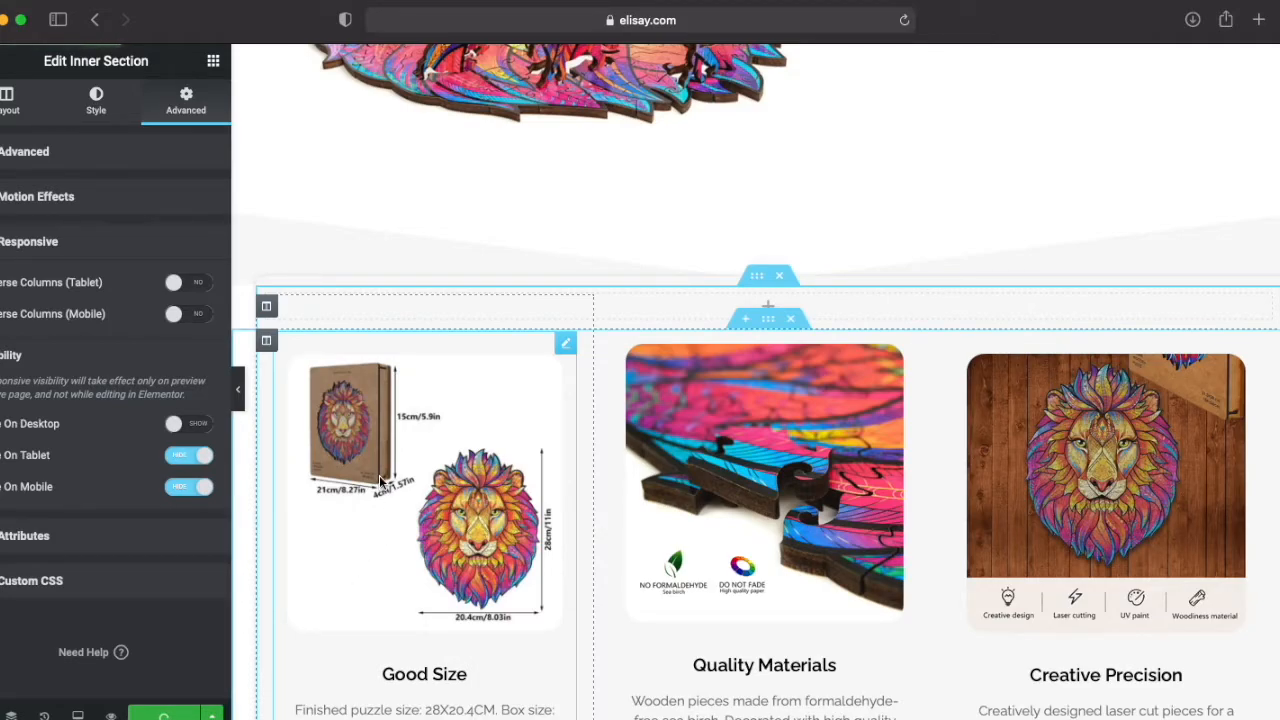
Step: Duplicate the "An Engaging And Challenging Experience" section
{"action": "scroll", "coordinate": [379, 478], "scroll_direction": "up", "scroll_amount": 5}
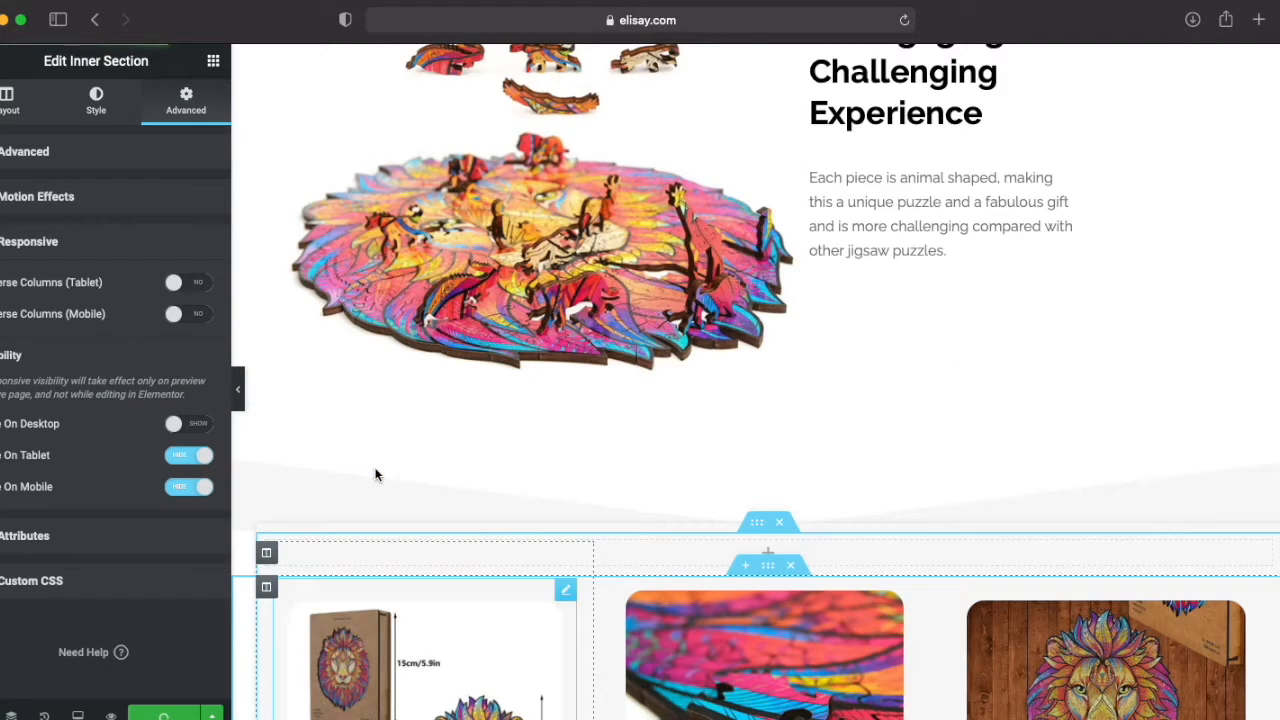
{"action": "scroll", "coordinate": [389, 472], "scroll_direction": "up", "scroll_amount": 3}
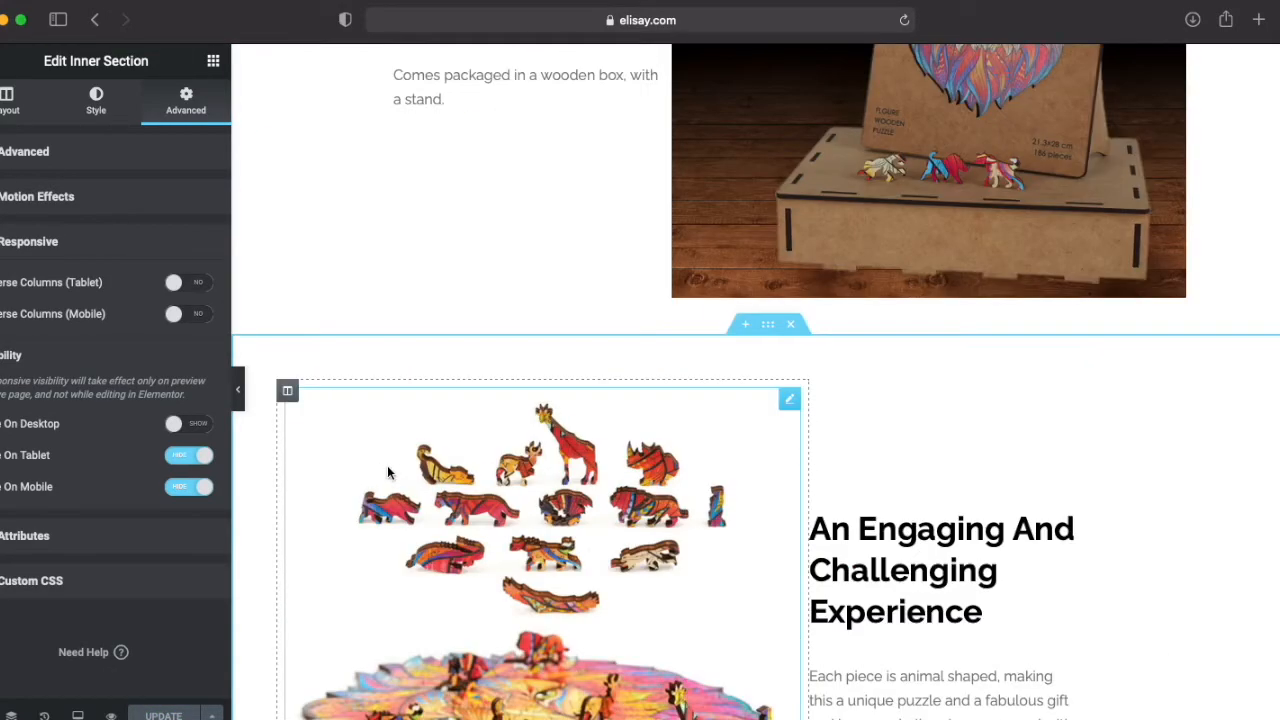
{"action": "left_click", "coordinate": [765, 325]}
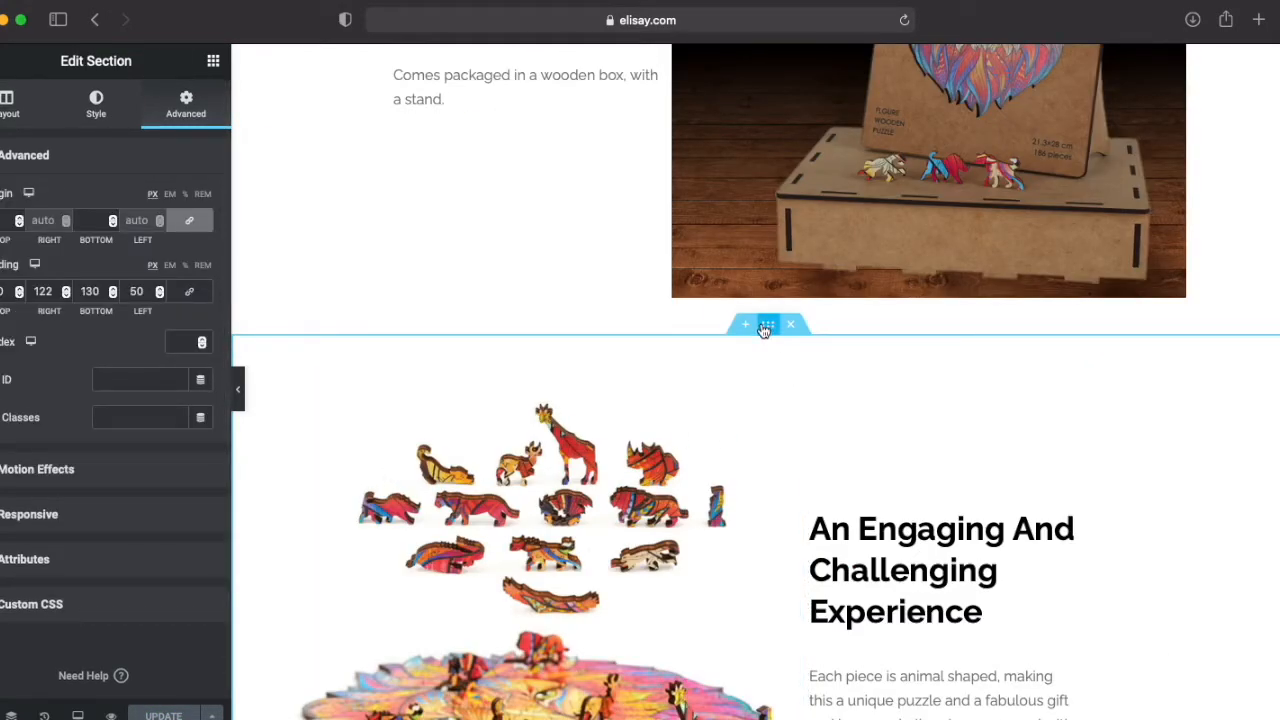
{"action": "right_click", "coordinate": [774, 339]}
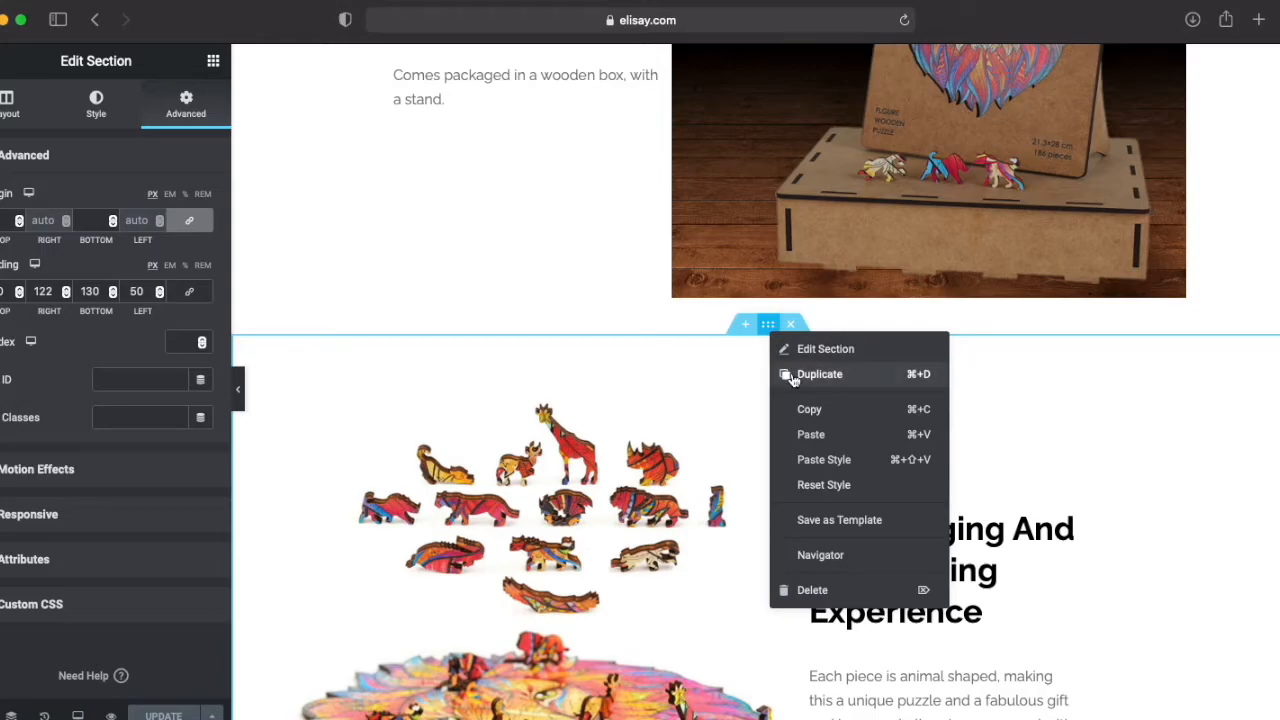
{"action": "left_click", "coordinate": [791, 377]}
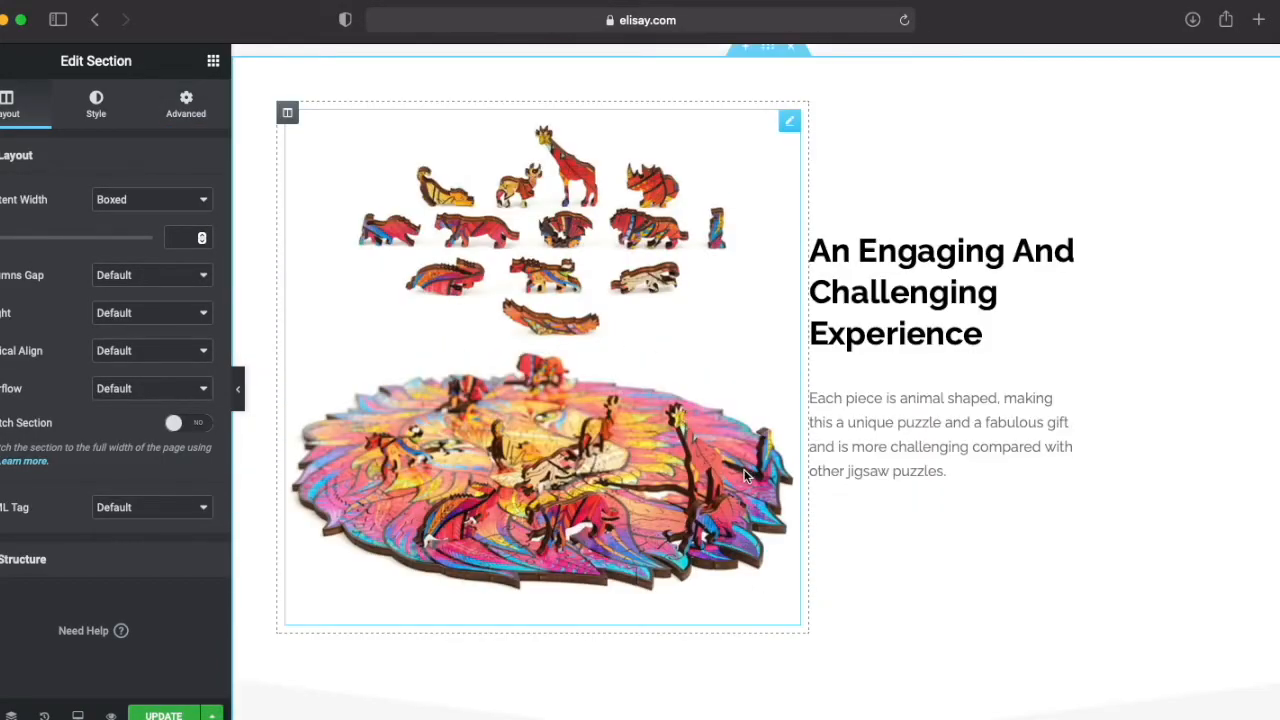
Step: Replace the duplicated section's image with Mysterious-lion-wooden-jigsaw-puzzle-dimension-size.jpg from the media library
{"action": "scroll", "coordinate": [743, 477], "scroll_direction": "down", "scroll_amount": 5}
{"action": "scroll", "coordinate": [620, 437], "scroll_direction": "up", "scroll_amount": 3}
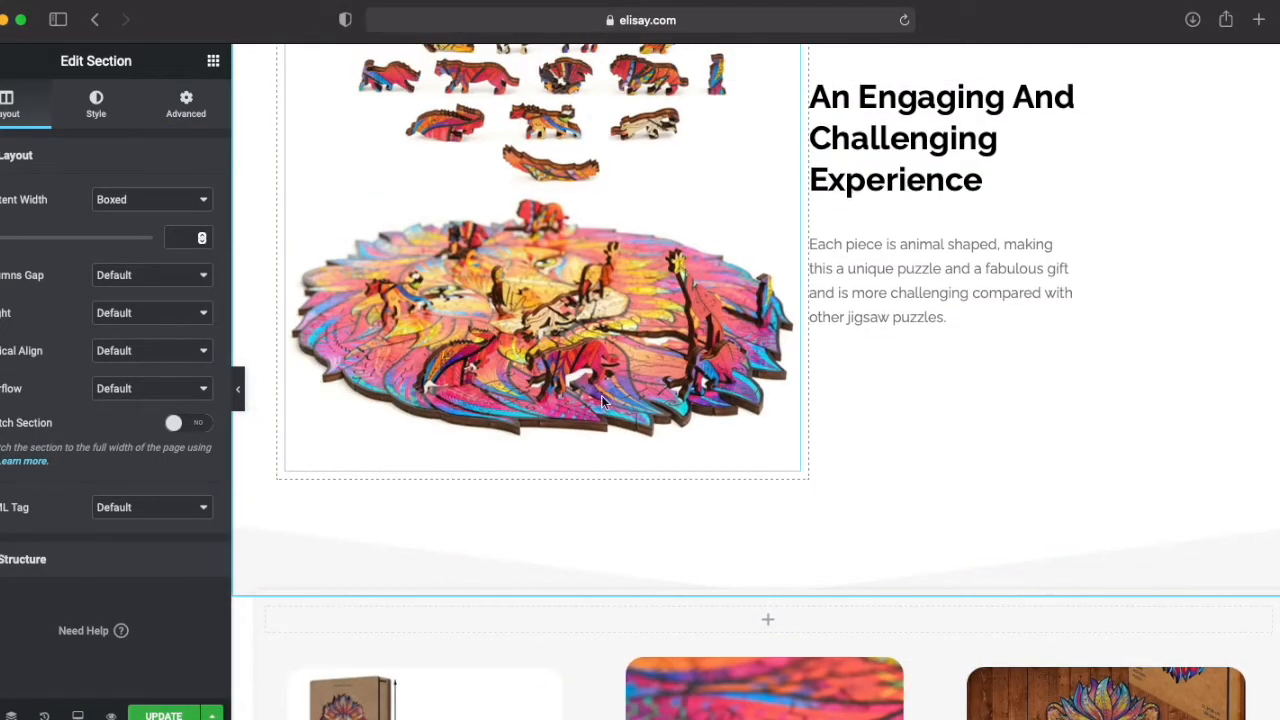
{"action": "left_click", "coordinate": [548, 317]}
{"action": "scroll", "coordinate": [548, 317], "scroll_direction": "up", "scroll_amount": 3}
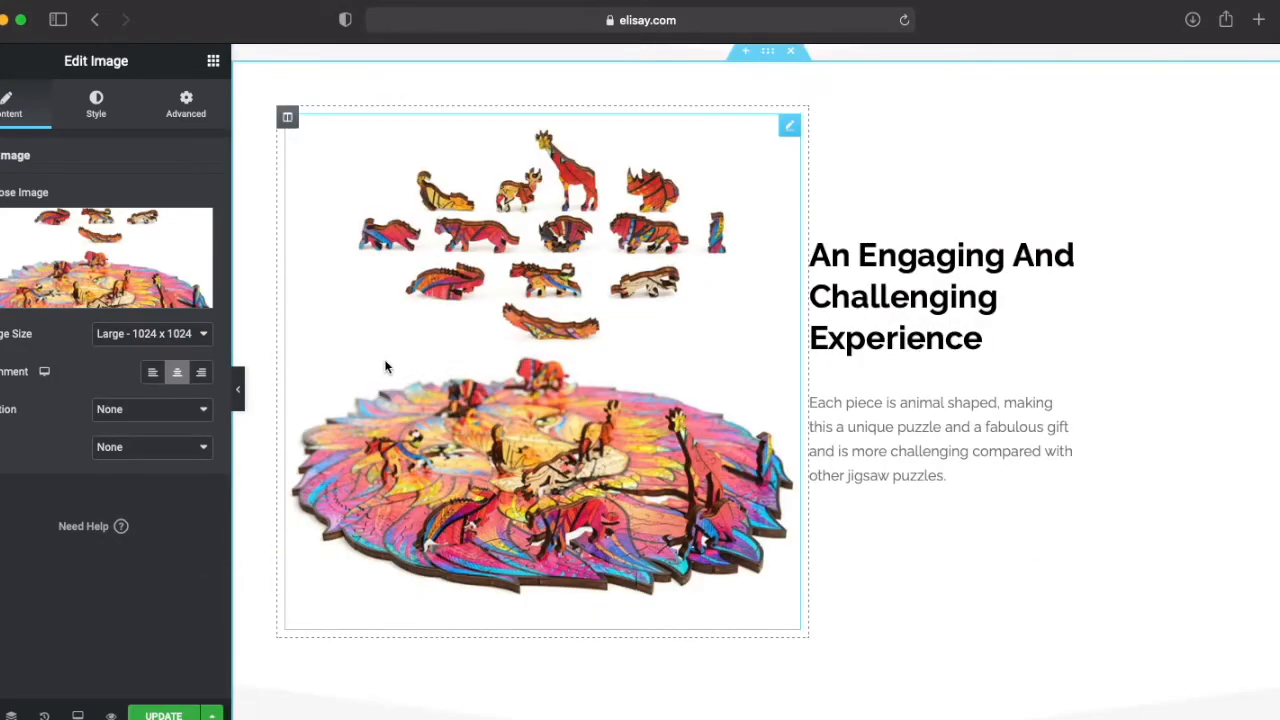
{"action": "left_click", "coordinate": [79, 308]}
{"action": "scroll", "coordinate": [254, 443], "scroll_direction": "down", "scroll_amount": 3}
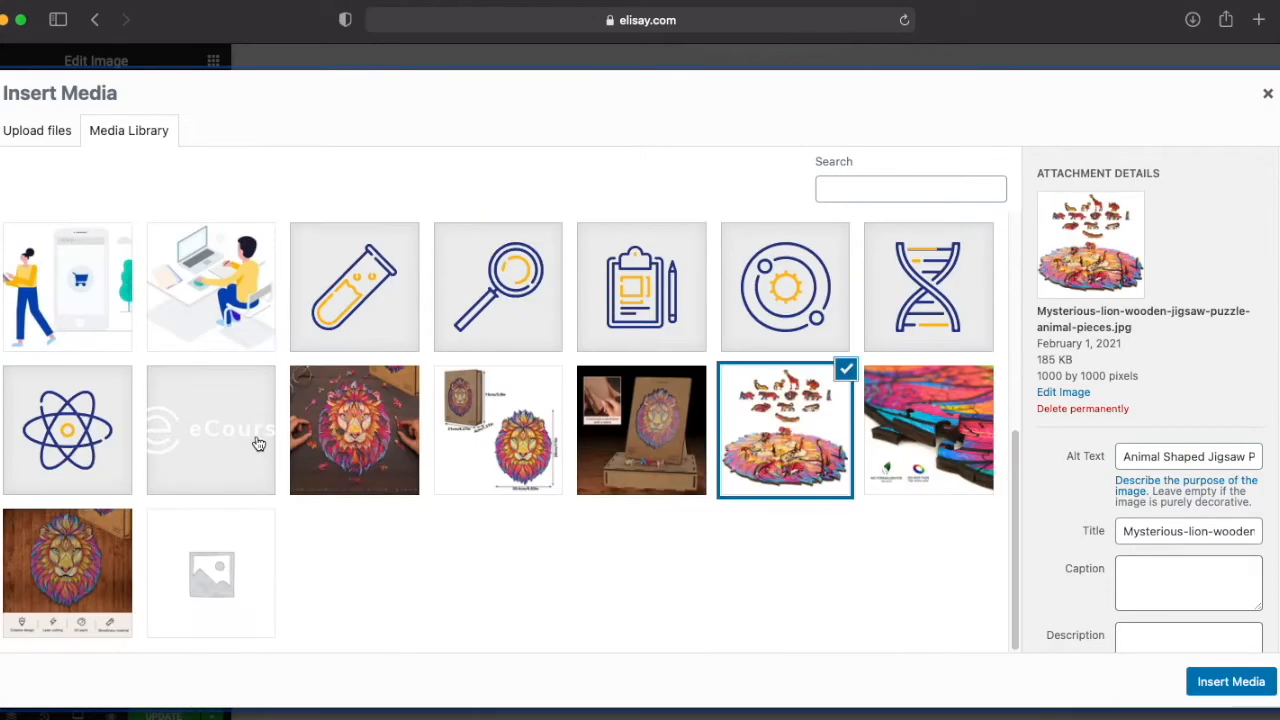
{"action": "left_click", "coordinate": [482, 441]}
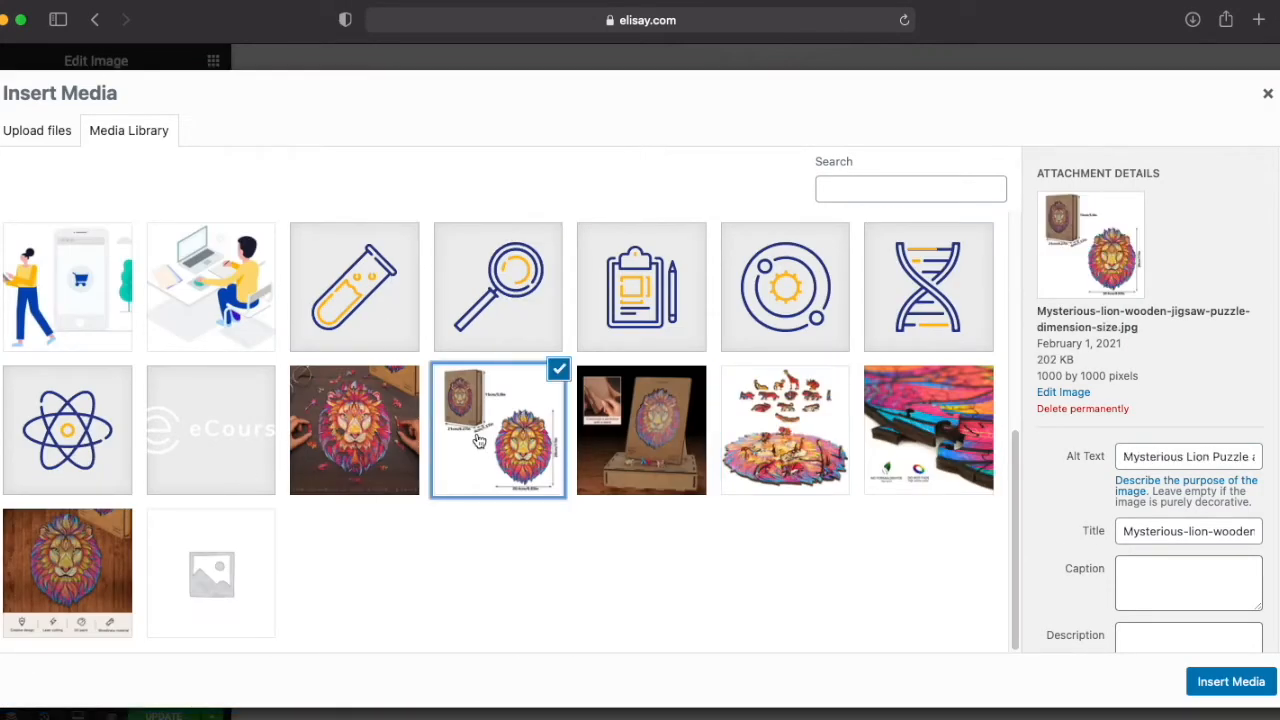
{"action": "left_click", "coordinate": [1240, 681]}
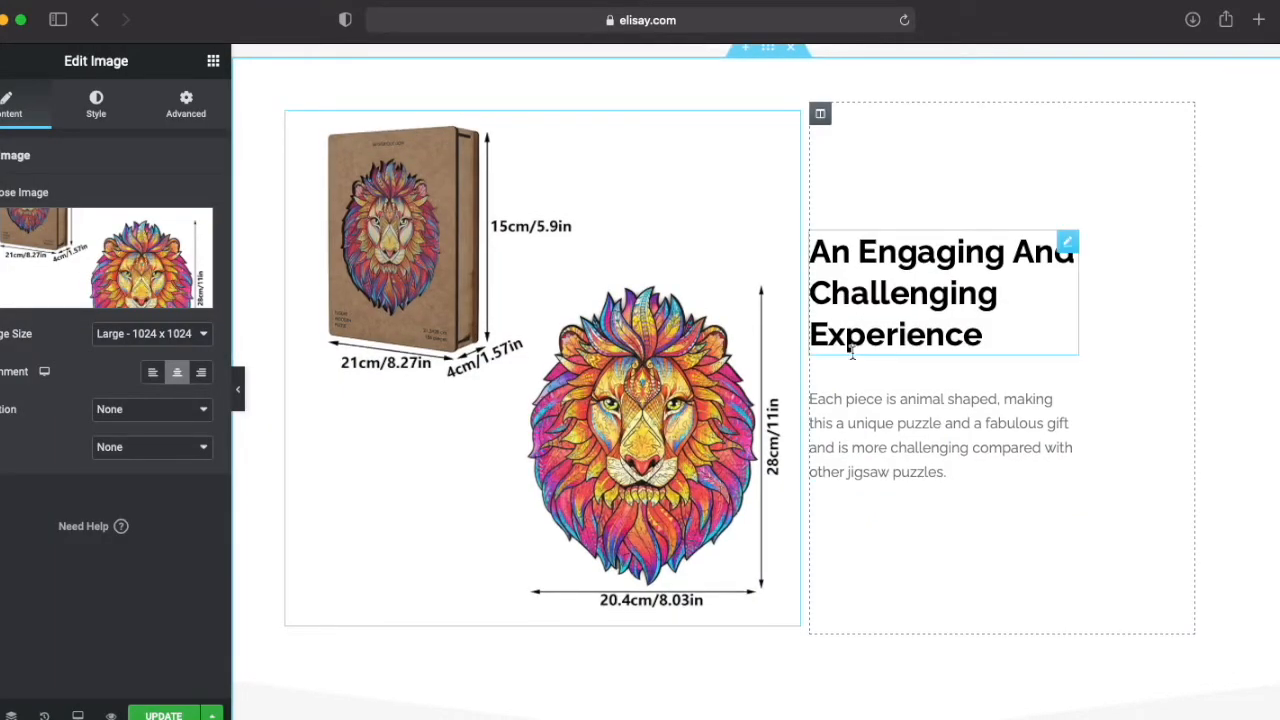
Step: Change the duplicated section's heading to "Good Size"
{"action": "mouse_move", "coordinate": [810, 253]}
{"action": "left_mouse_down"}
{"action": "mouse_move", "coordinate": [988, 334]}
{"action": "mouse_move", "coordinate": [812, 282]}
{"action": "mouse_move", "coordinate": [806, 266]}
{"action": "left_mouse_up"}
{"action": "left_click", "coordinate": [989, 330]}
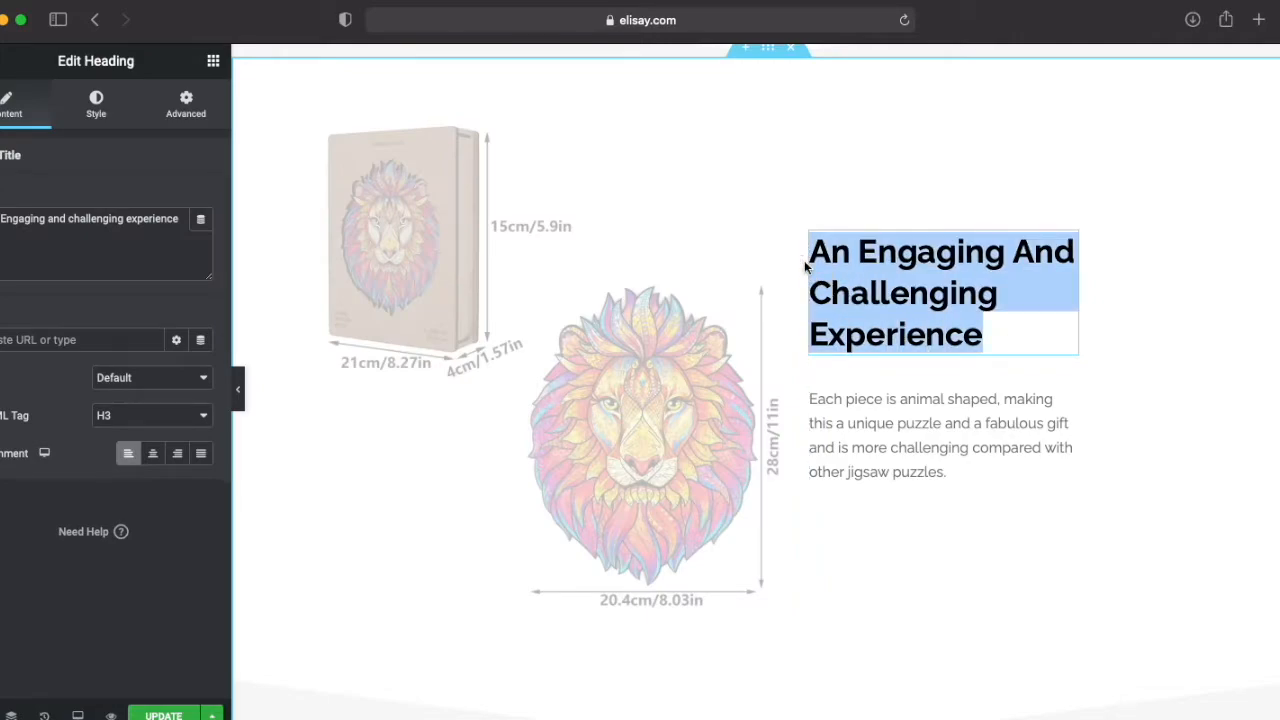
{"action": "type", "text": "Goo"}
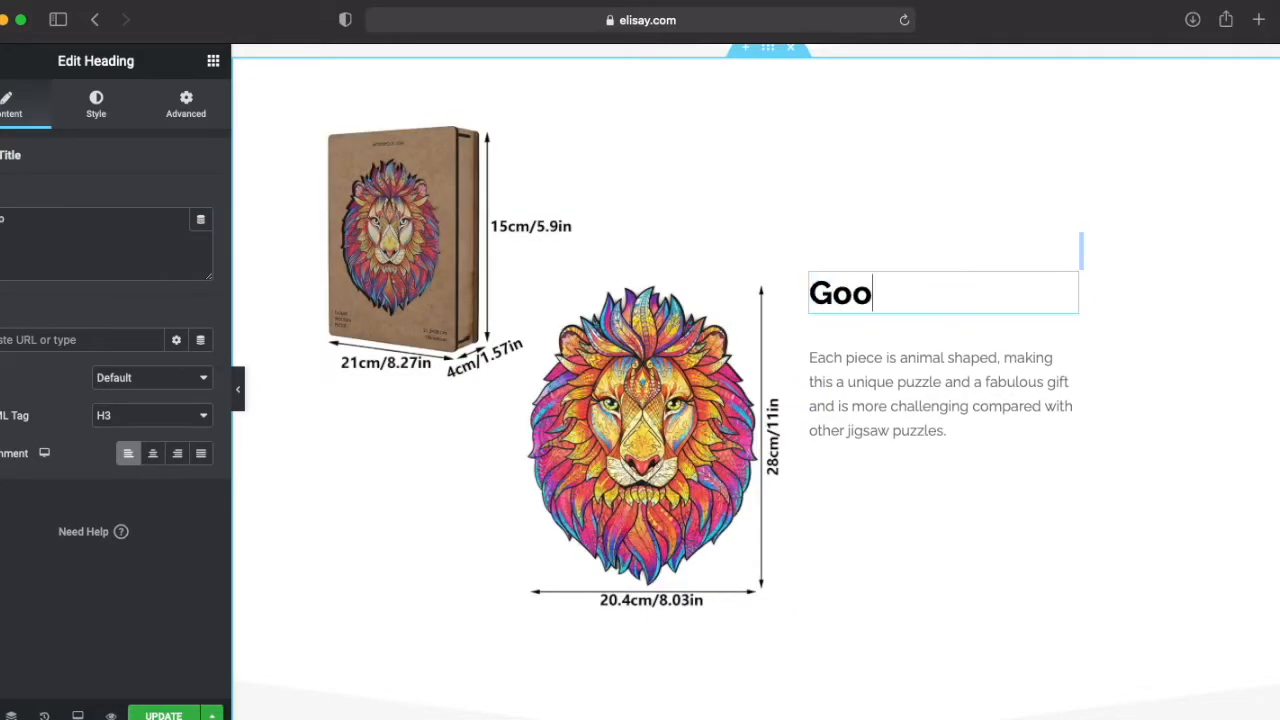
{"action": "type", "text": "d SIze"}
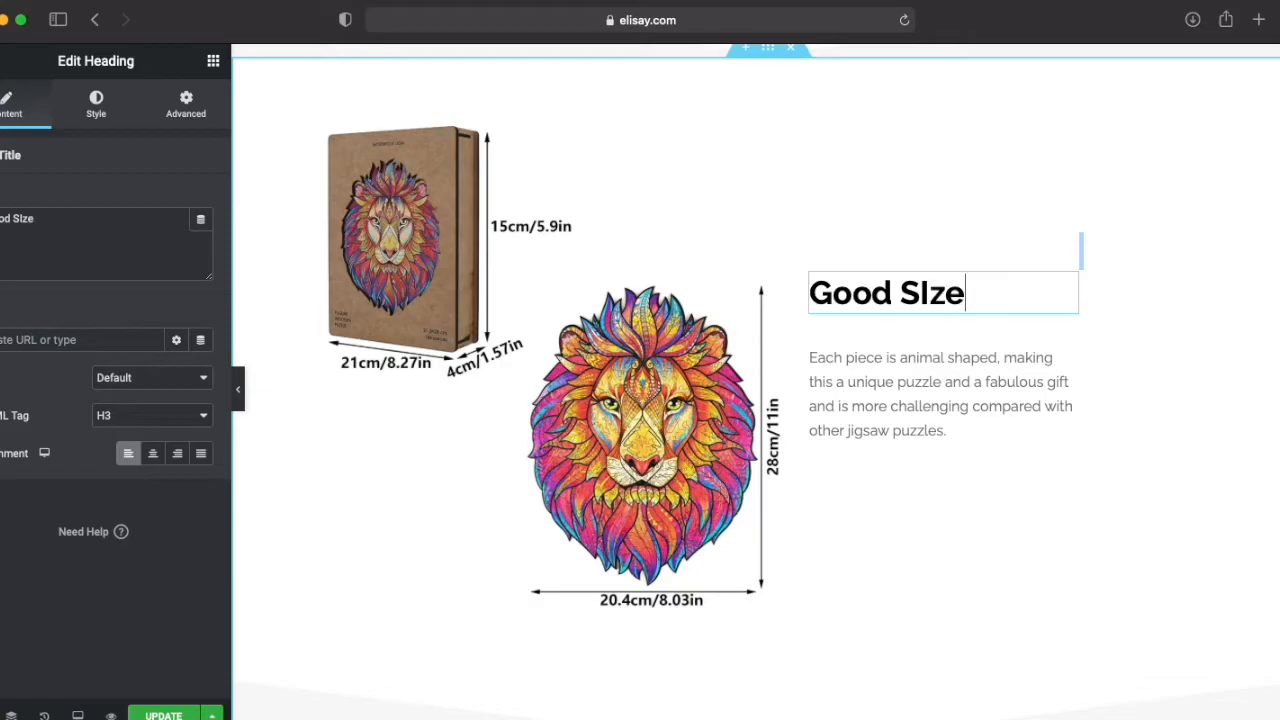
{"action": "left_click", "coordinate": [909, 322]}
Step: Replace the paragraph under the new heading with the Good Size box's text, "Finished puzzle size: 28X20.4CM. Box size: 21X15X4CM", and show its source
{"action": "scroll", "coordinate": [806, 457], "scroll_direction": "down", "scroll_amount": 5}
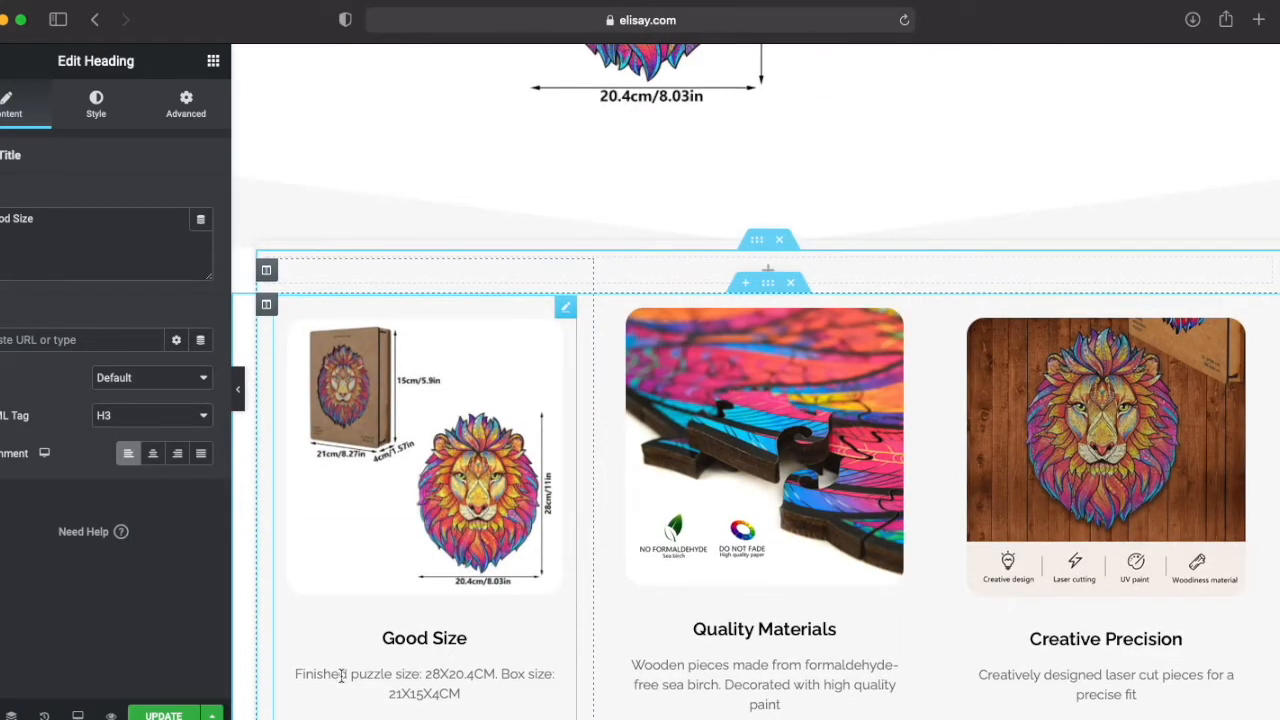
{"action": "left_click_drag", "start_coordinate": [296, 671], "coordinate": [469, 686]}
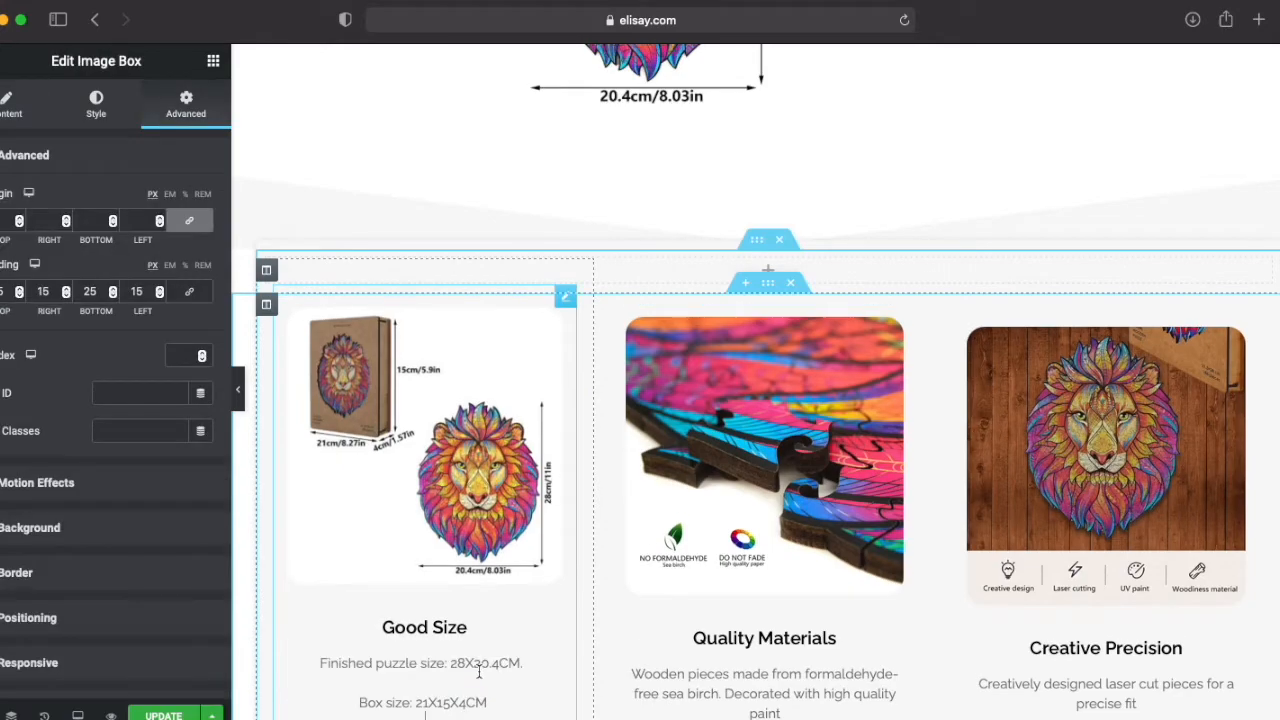
{"action": "left_click_drag", "start_coordinate": [538, 680], "coordinate": [311, 666]}
{"action": "key", "text": "super+c"}
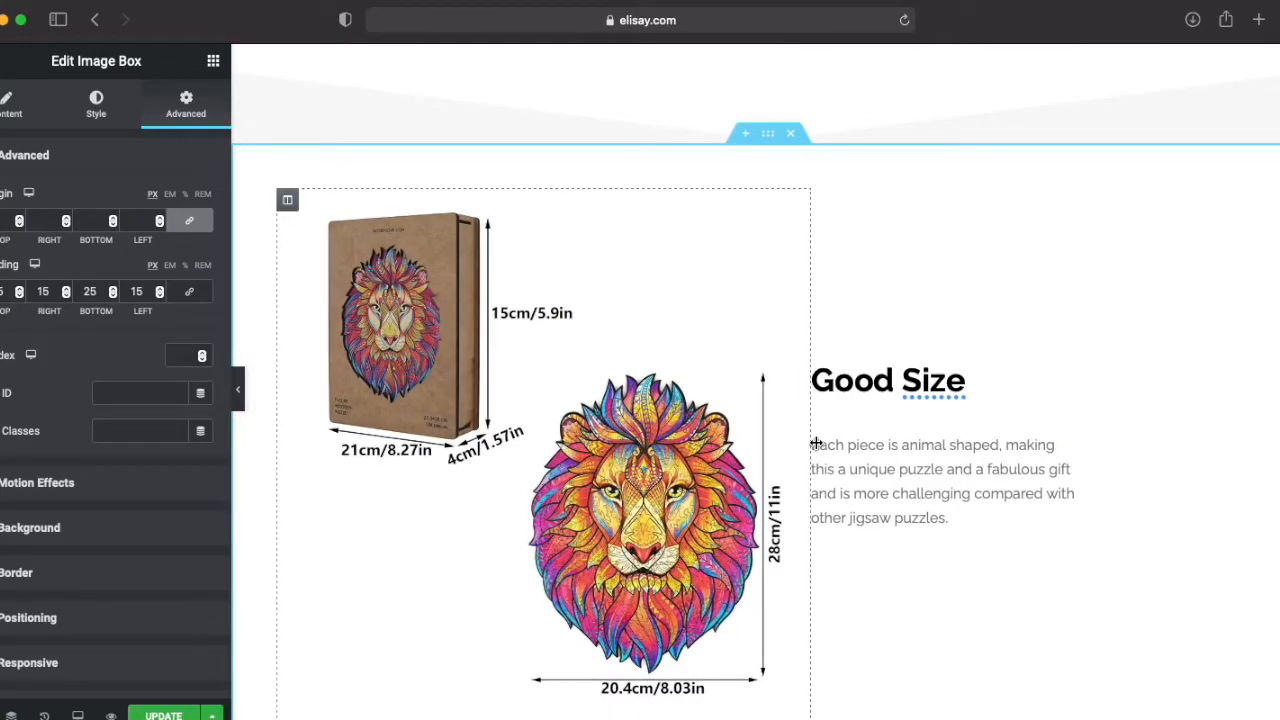
{"action": "mouse_move", "coordinate": [813, 444]}
{"action": "left_mouse_down"}
{"action": "mouse_move", "coordinate": [966, 519]}
{"action": "mouse_move", "coordinate": [805, 440]}
{"action": "left_mouse_up"}
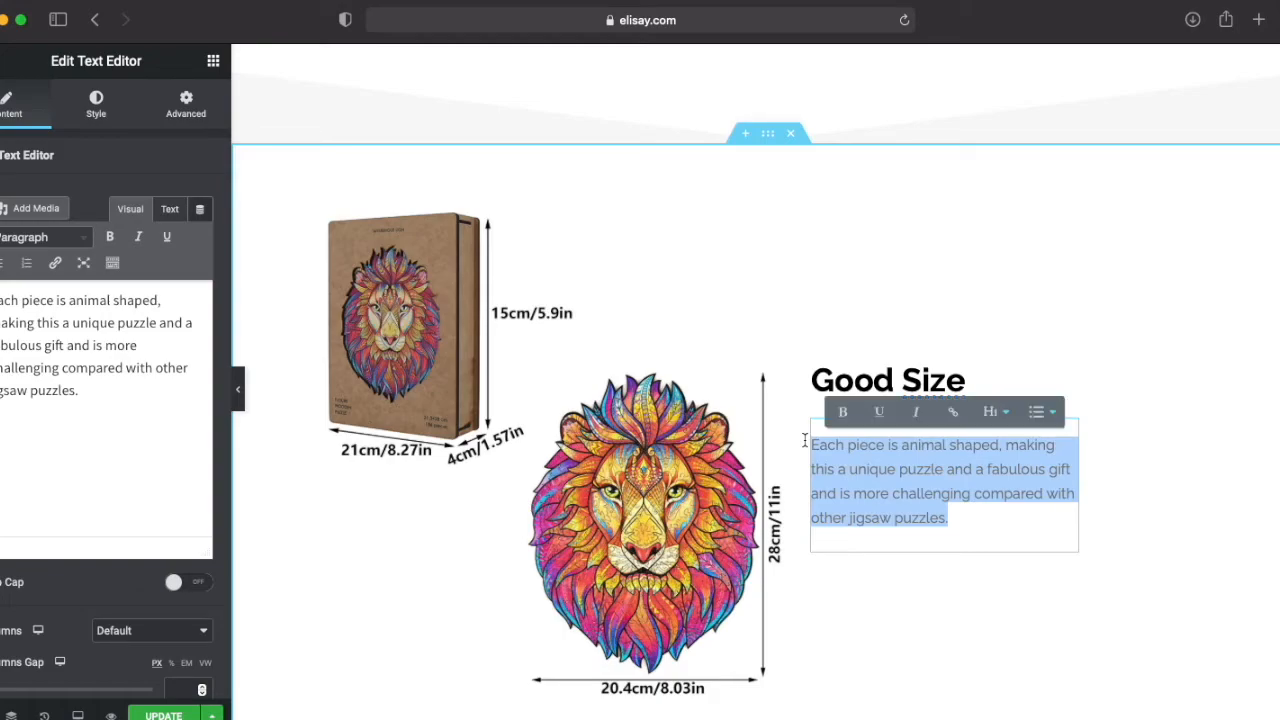
{"action": "key", "text": "super+v"}
{"action": "scroll", "coordinate": [830, 450], "scroll_direction": "down", "scroll_amount": 3}
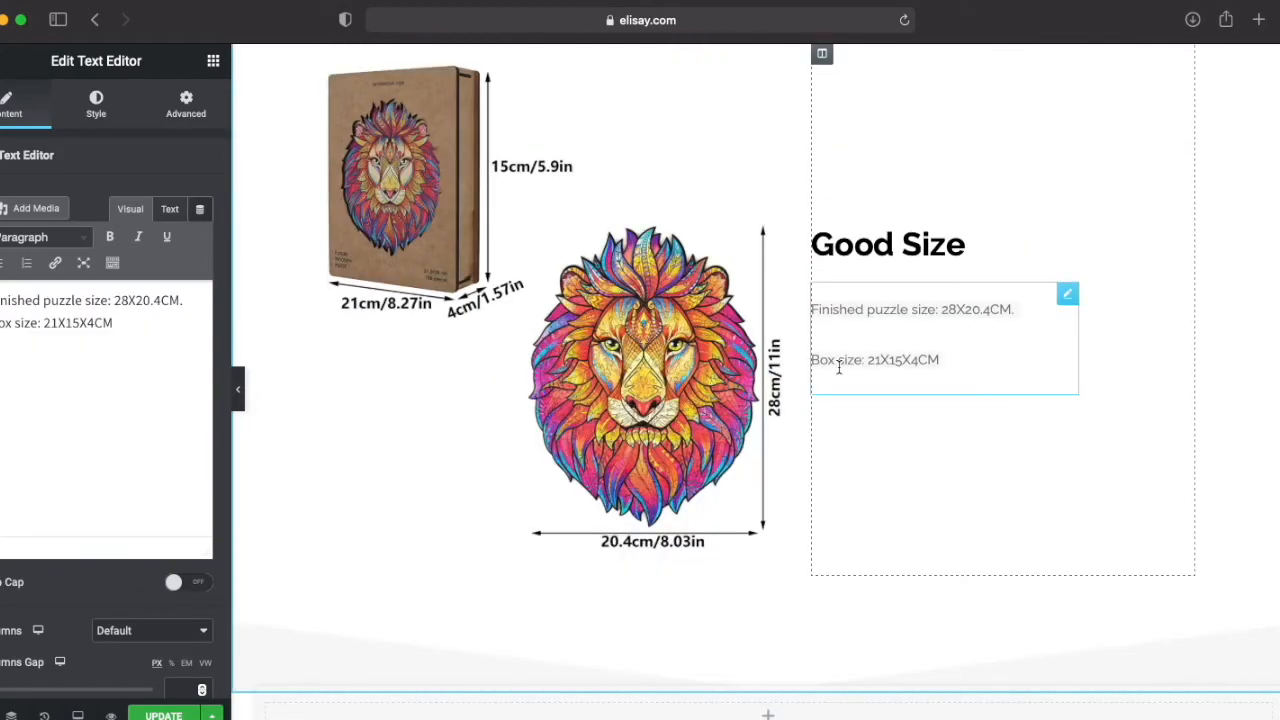
{"action": "left_click", "coordinate": [170, 210]}
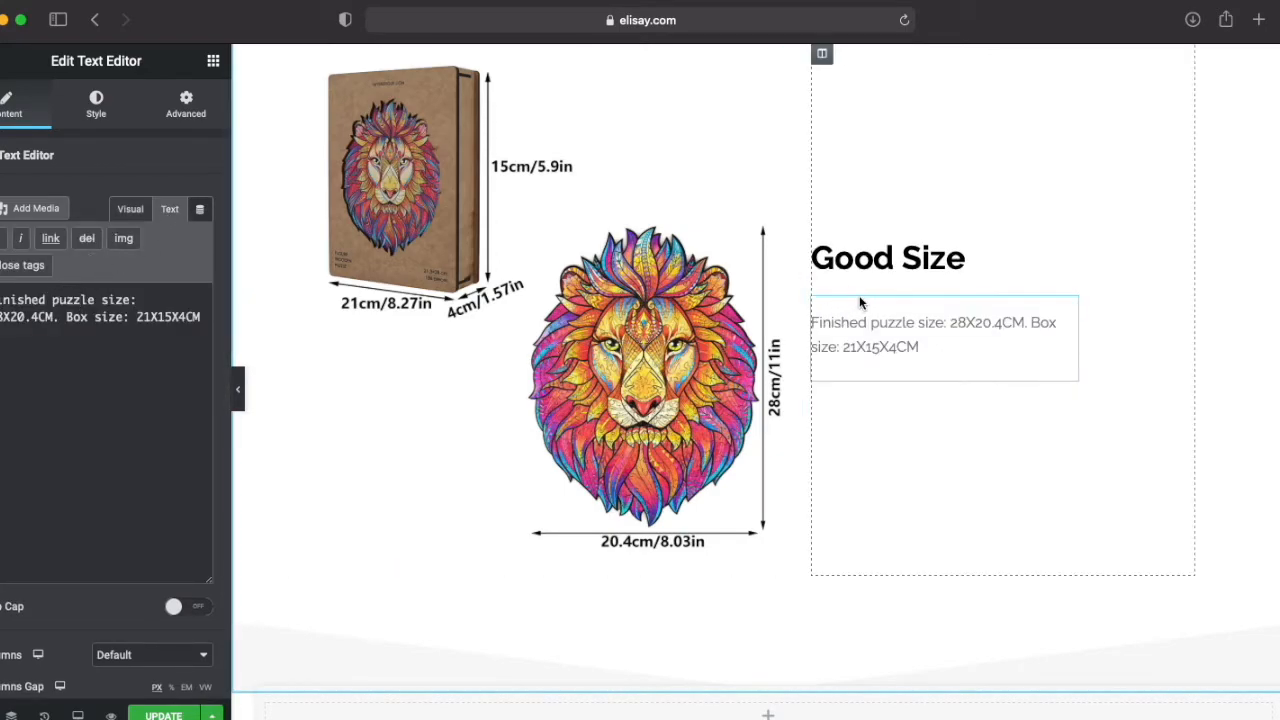
Step: Duplicate the "Good Size" section
{"action": "scroll", "coordinate": [958, 479], "scroll_direction": "up", "scroll_amount": 2}
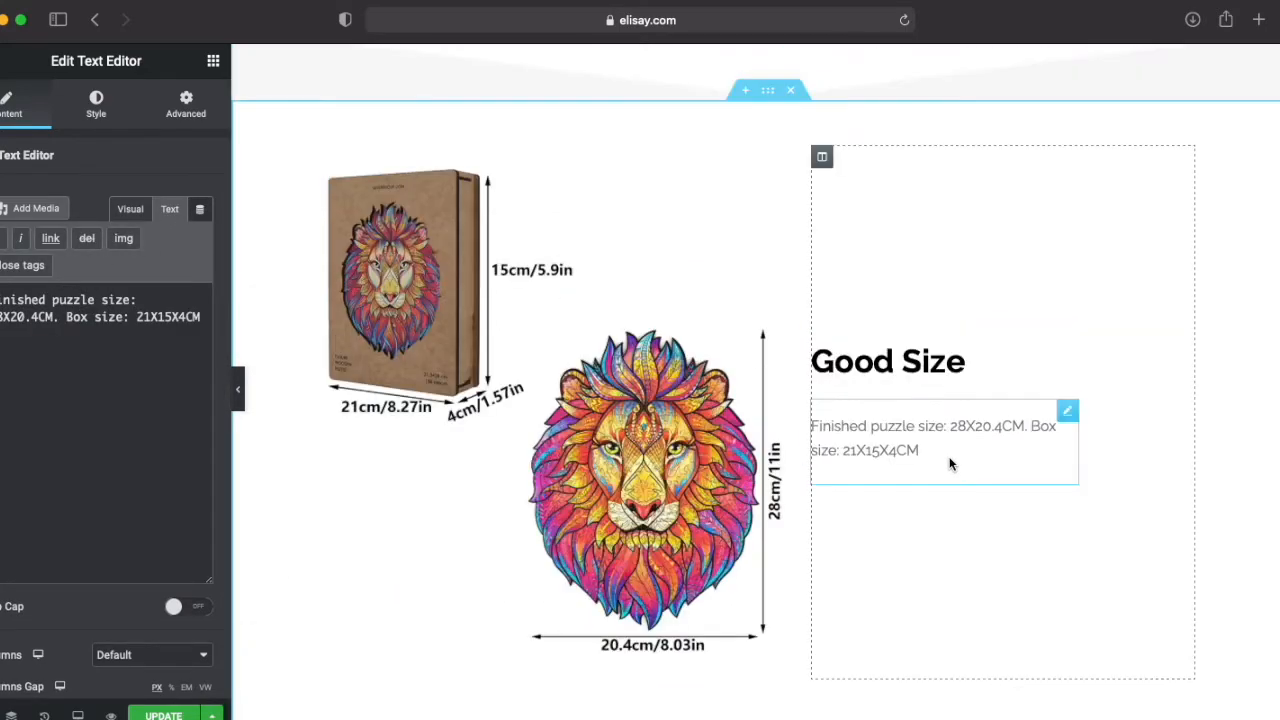
{"action": "left_click", "coordinate": [768, 92]}
{"action": "right_click", "coordinate": [768, 122]}
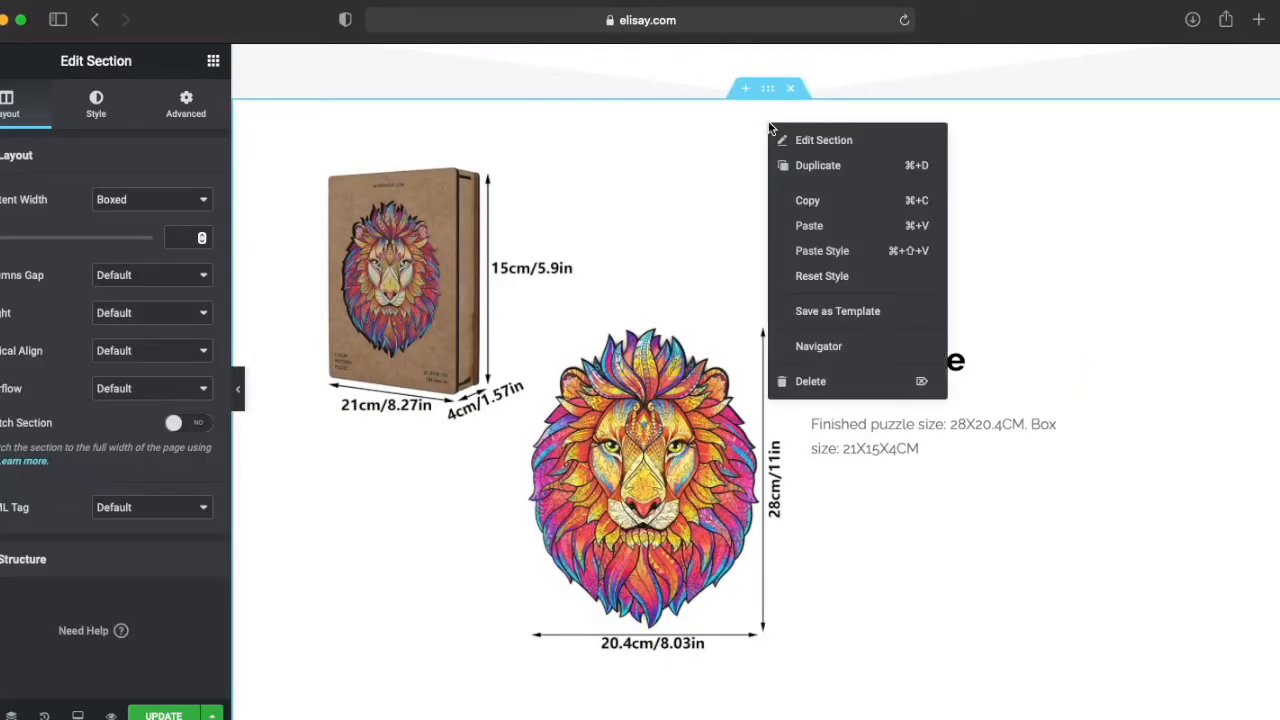
{"action": "left_click", "coordinate": [817, 165]}
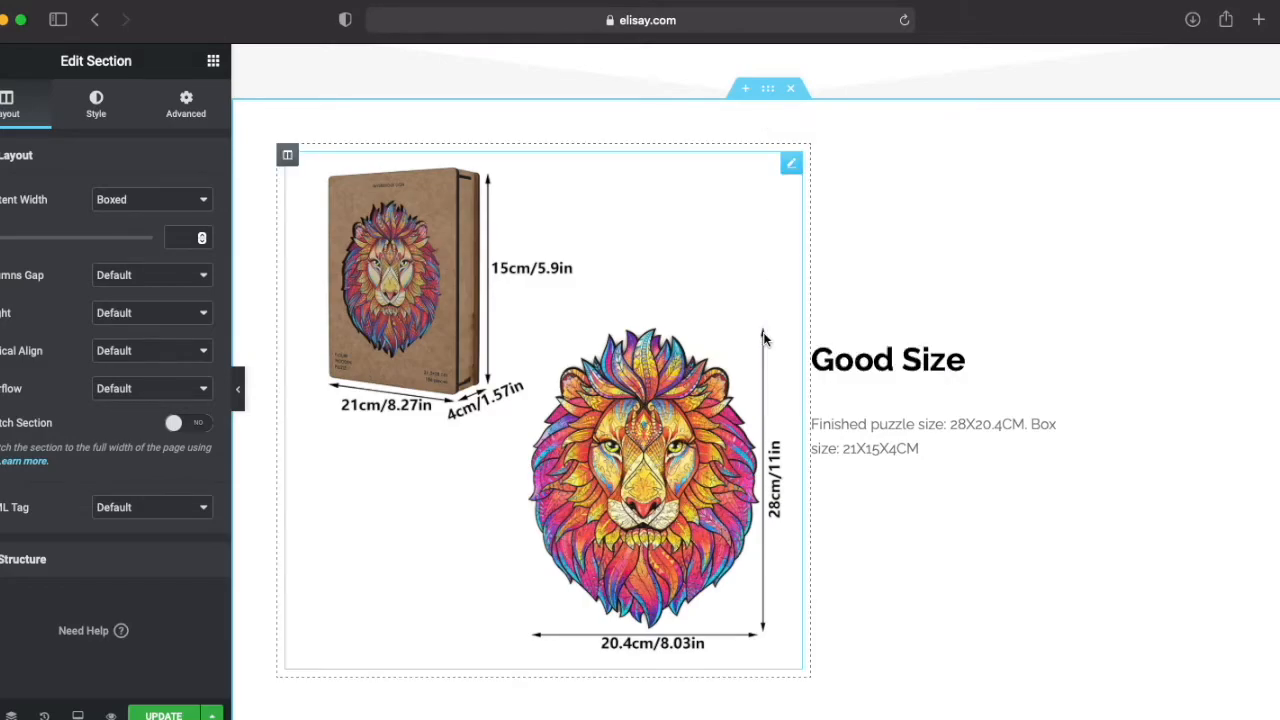
Step: Change the heading of the copied "Good Size" section to "Quality Materials", matching the middle feature box's title
{"action": "scroll", "coordinate": [763, 340], "scroll_direction": "down", "scroll_amount": 10}
{"action": "scroll", "coordinate": [763, 340], "scroll_direction": "down", "scroll_amount": 5}
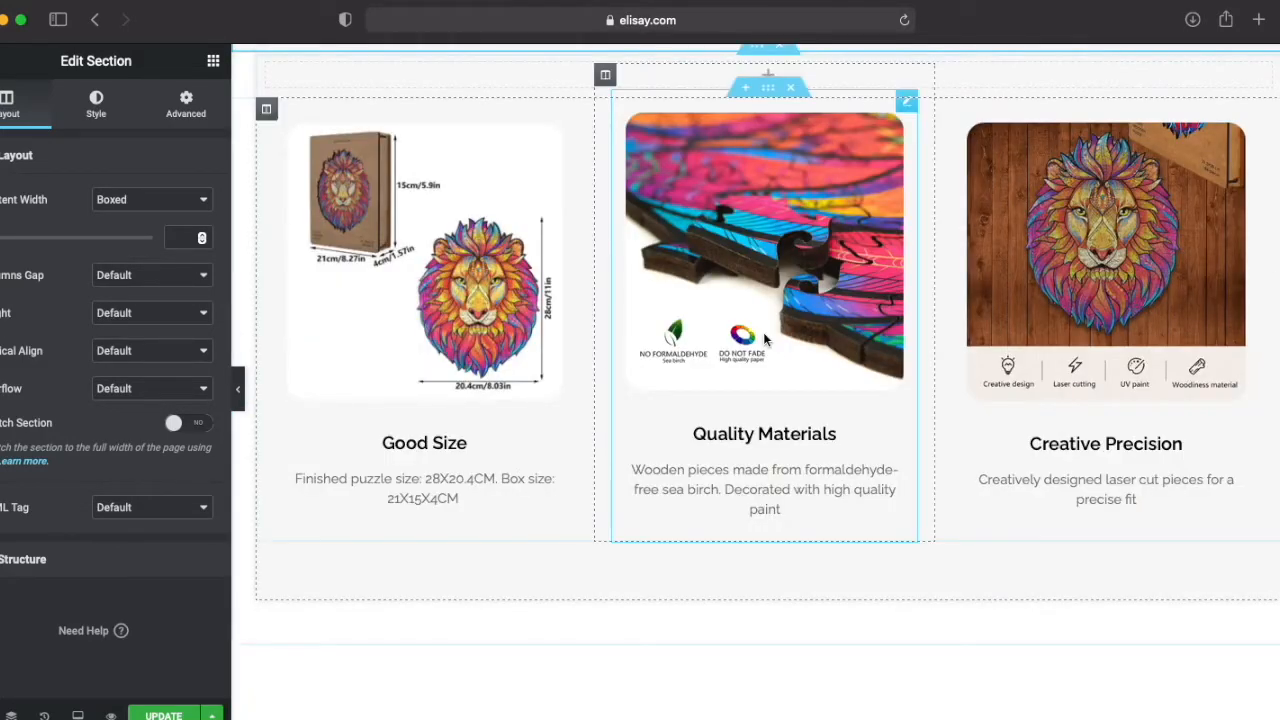
{"action": "left_click_drag", "start_coordinate": [693, 433], "coordinate": [835, 432]}
{"action": "left_click", "coordinate": [849, 432]}
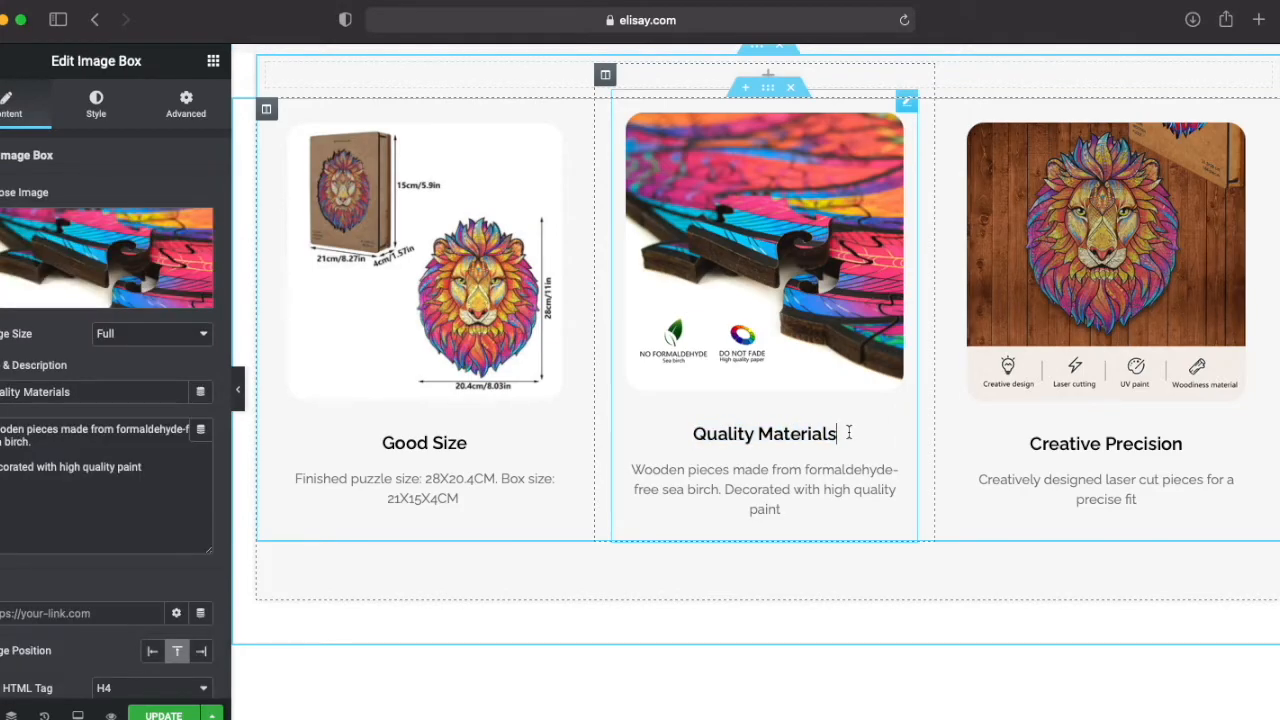
{"action": "scroll", "coordinate": [874, 379], "scroll_direction": "up", "scroll_amount": 8}
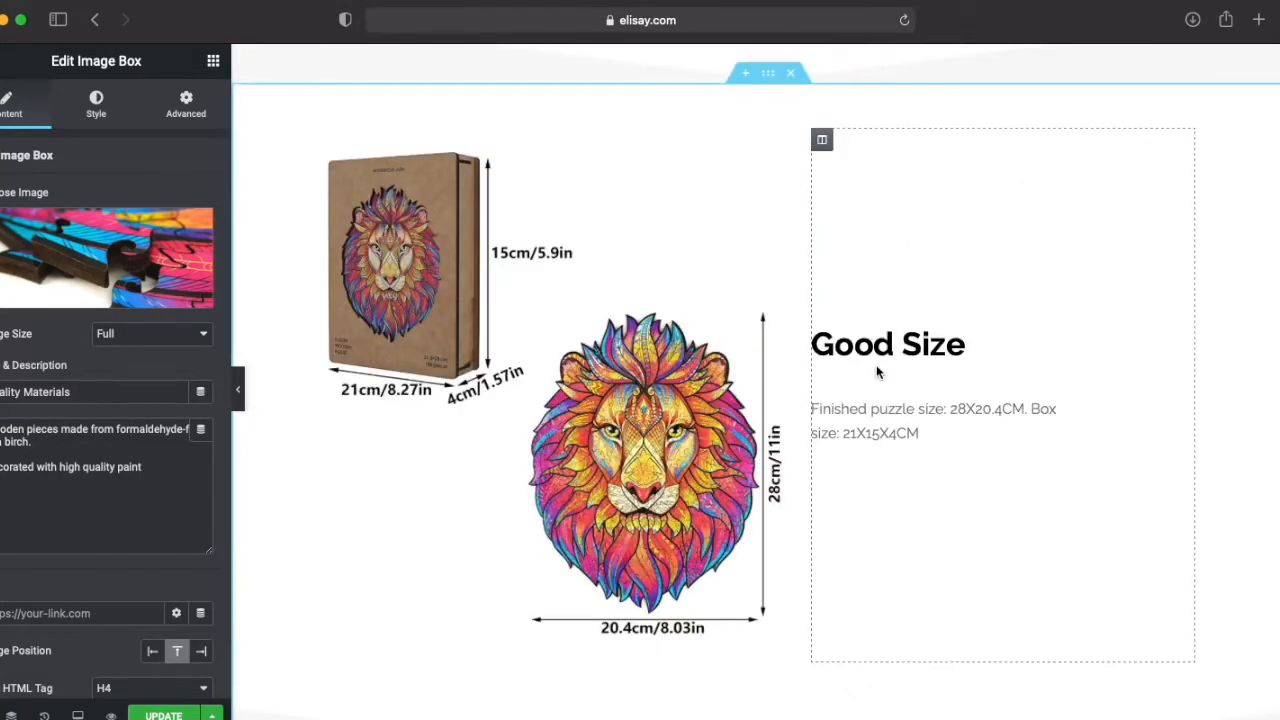
{"action": "left_click", "coordinate": [880, 345]}
{"action": "triple_click", "coordinate": [55, 216]}
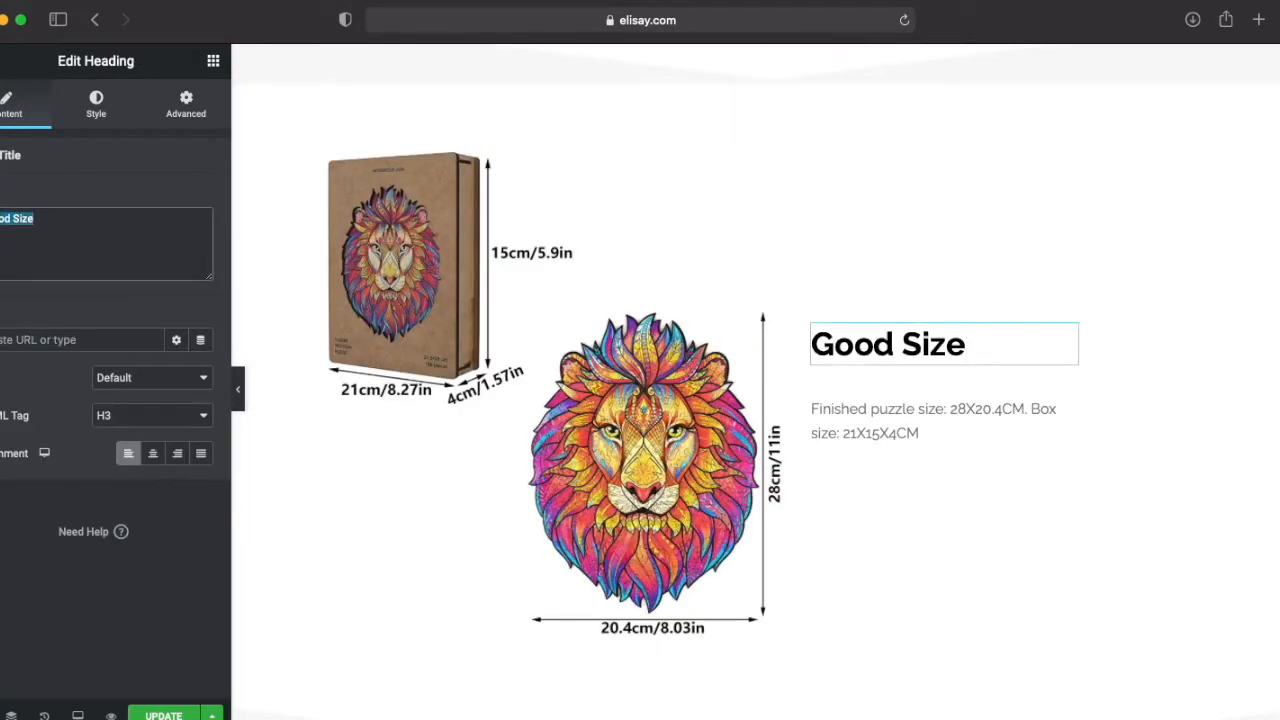
{"action": "key", "text": "super+v"}
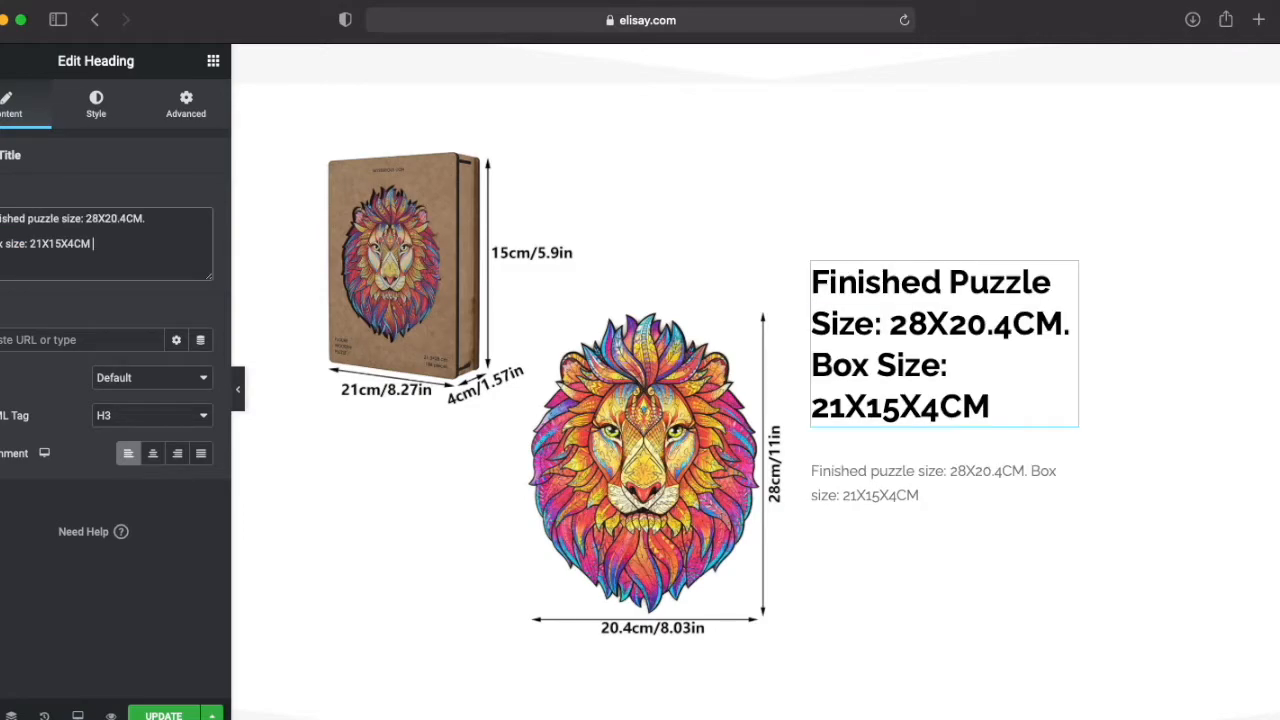
{"action": "key", "text": "super+a"}
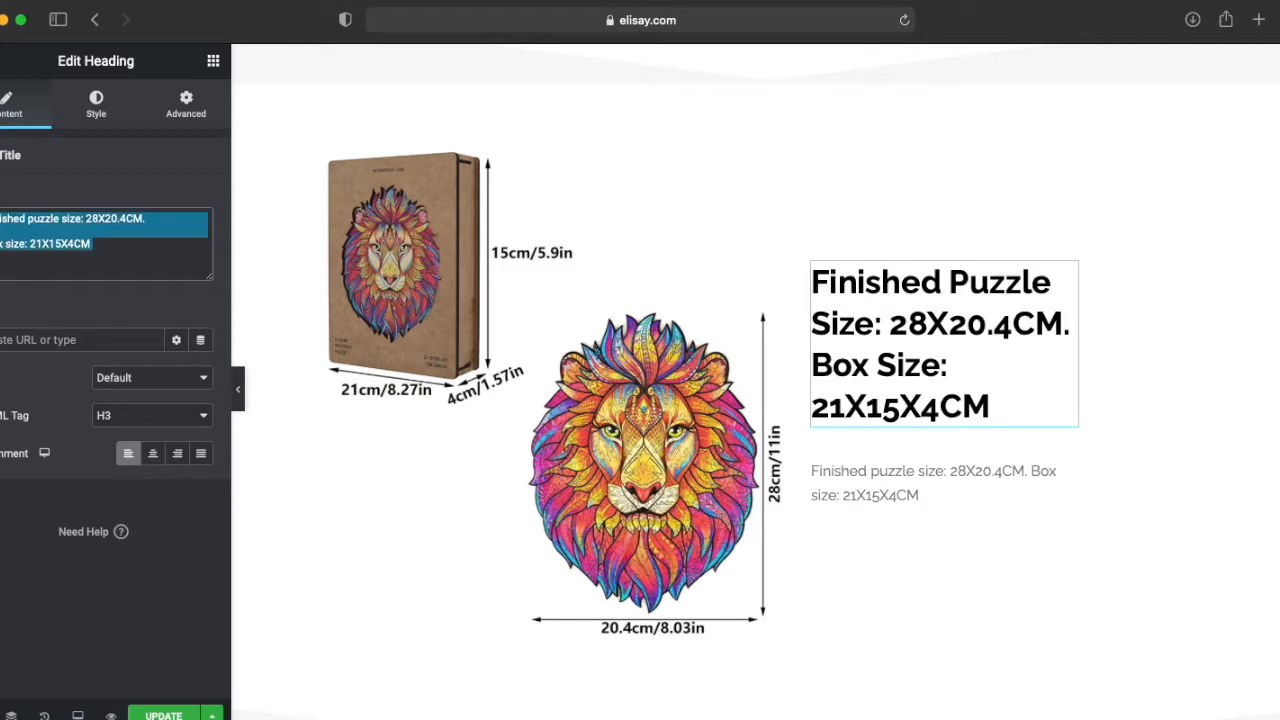
{"action": "type", "text": "Q"}
{"action": "type", "text": "ality Mater"}
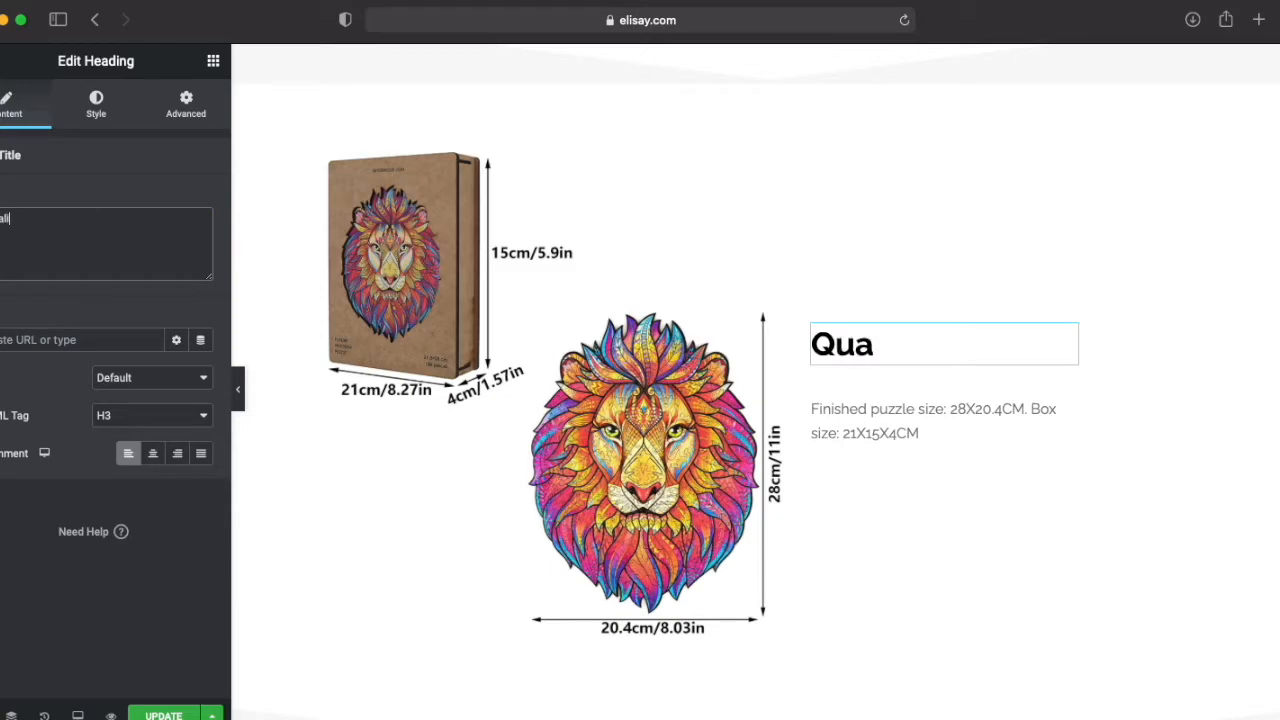
{"action": "type", "text": "ia"}
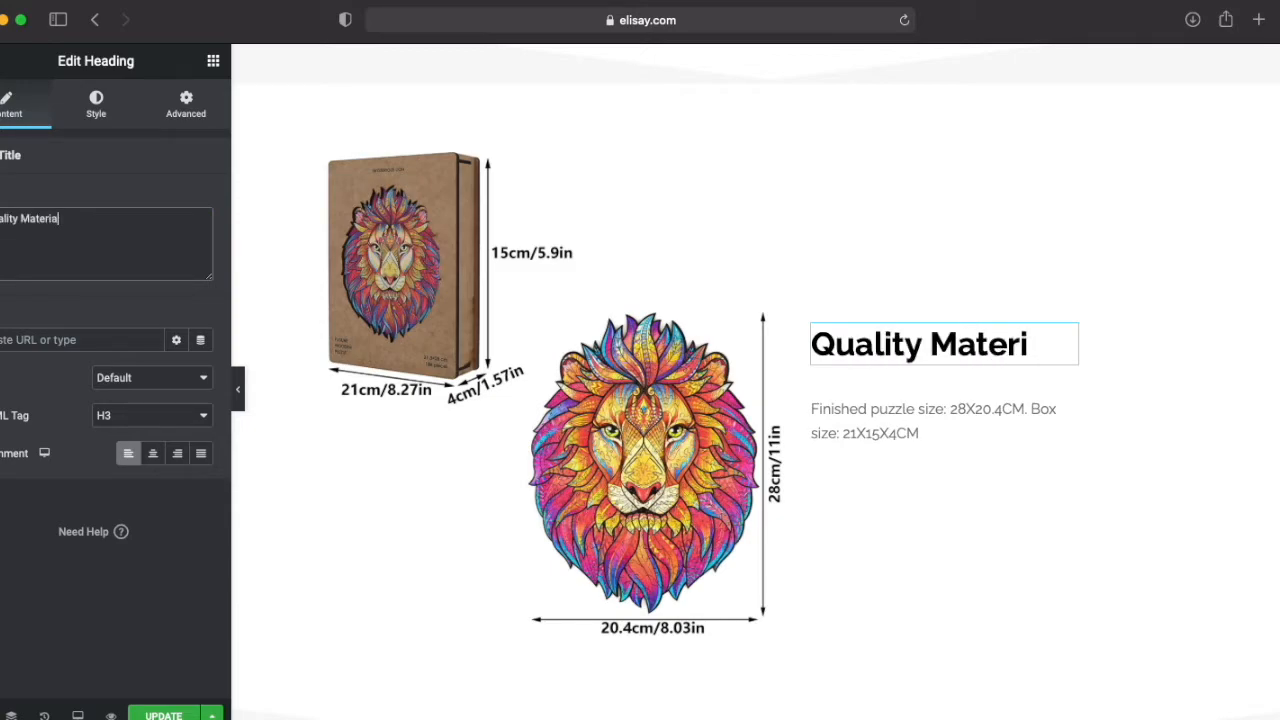
{"action": "type", "text": "ls"}
Step: Replace the Quality Materials section's paragraph with the matching box's text about formaldehyde-free sea birch and high quality paint
{"action": "scroll", "coordinate": [640, 400], "scroll_direction": "down", "scroll_amount": 5}
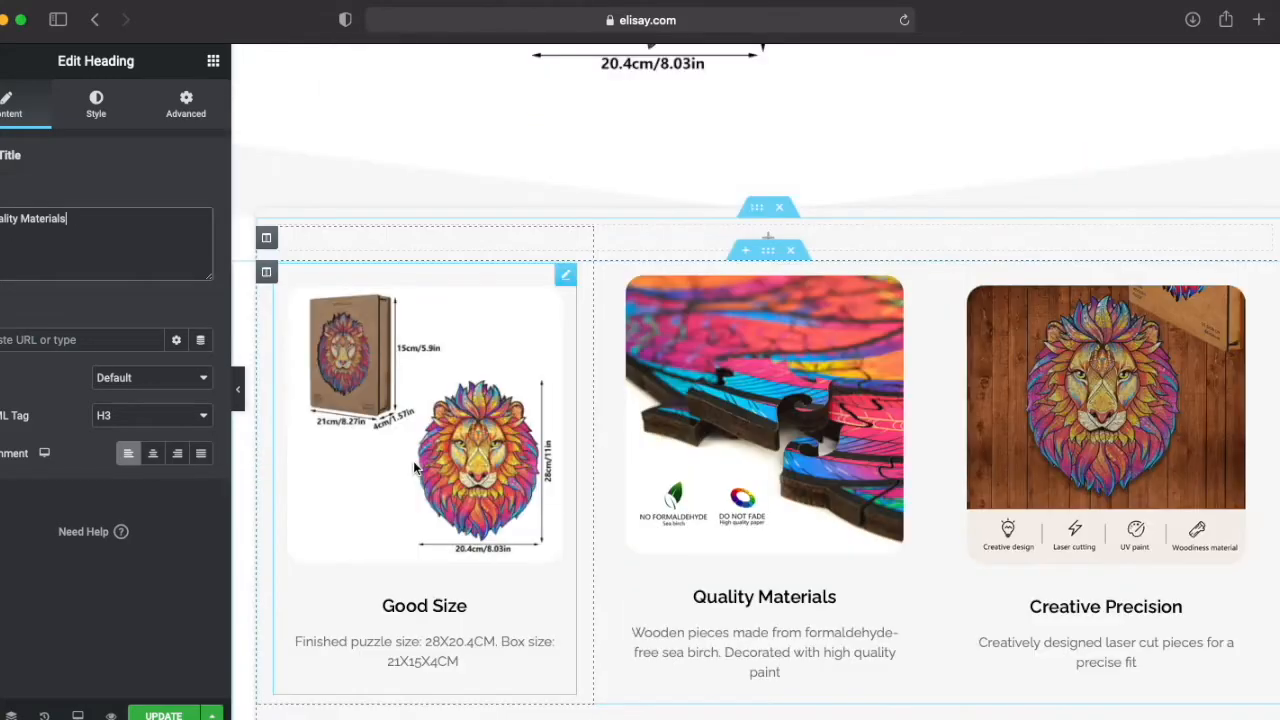
{"action": "double_click", "coordinate": [634, 632]}
{"action": "left_click_drag", "start_coordinate": [186, 475], "coordinate": [0, 428]}
{"action": "key", "text": "super+c"}
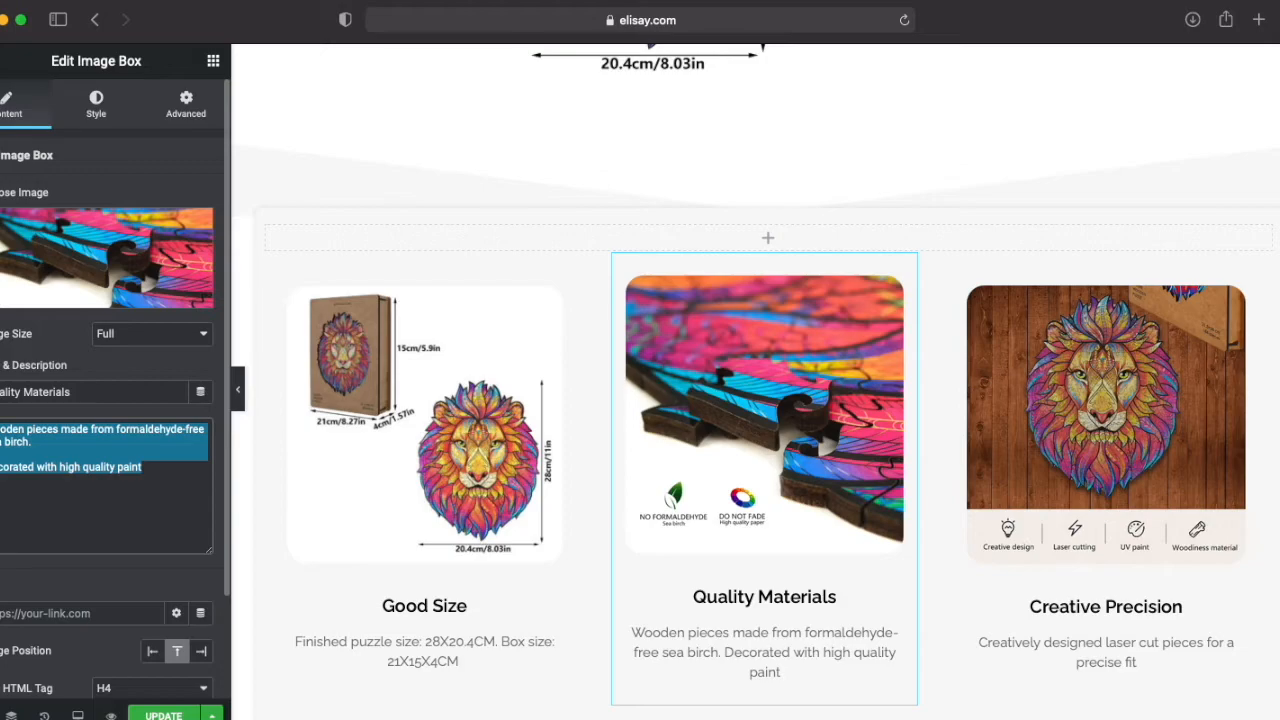
{"action": "scroll", "coordinate": [367, 285], "scroll_direction": "up", "scroll_amount": 5}
{"action": "left_click", "coordinate": [855, 401]}
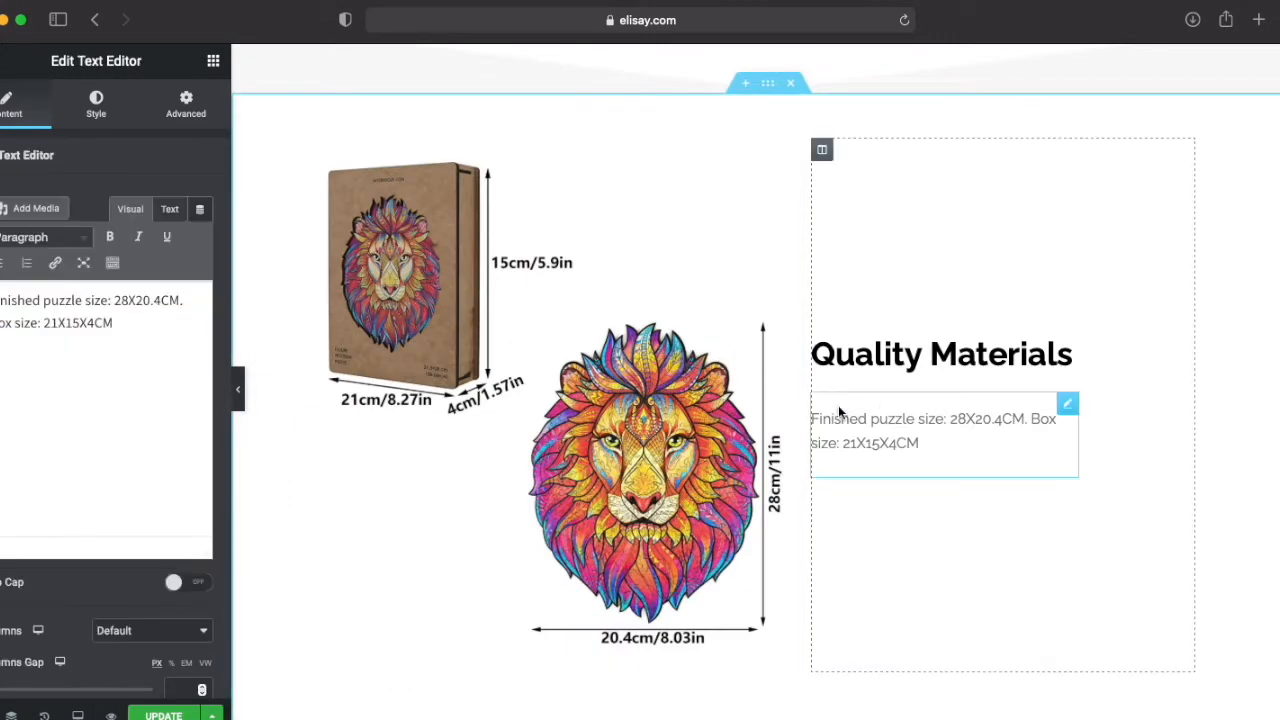
{"action": "left_click_drag", "start_coordinate": [115, 322], "coordinate": [0, 300]}
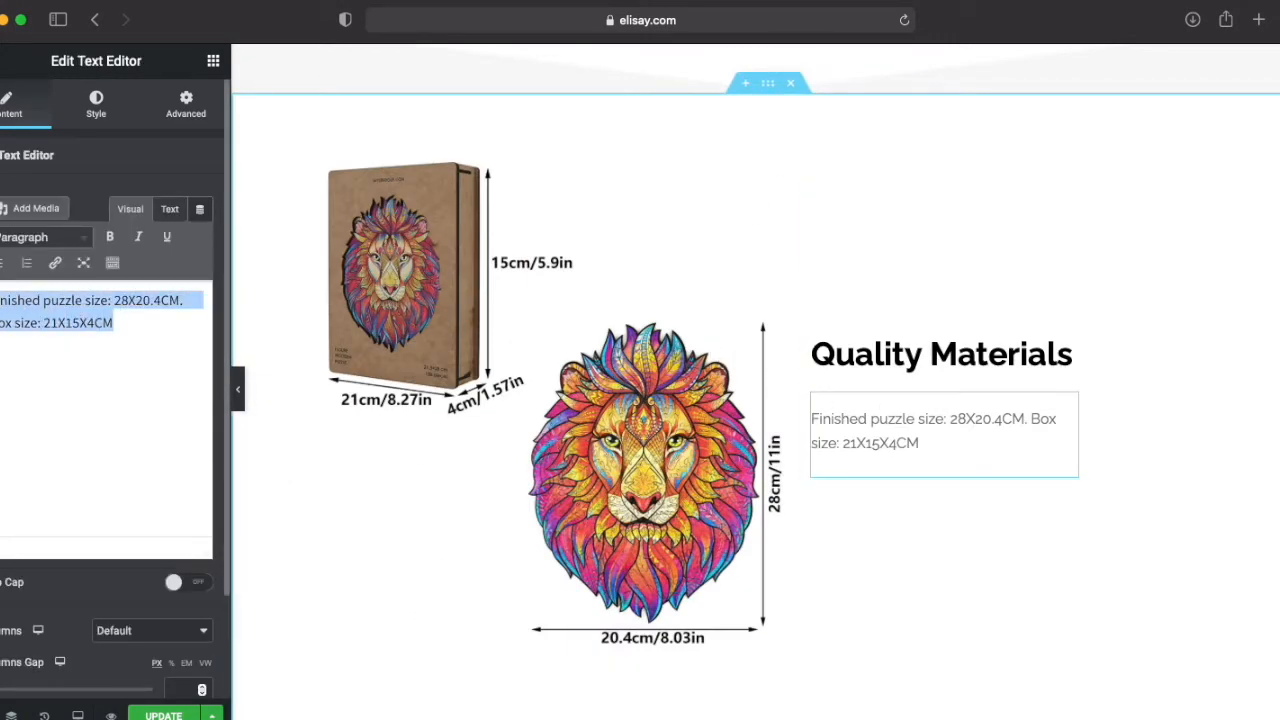
{"action": "key", "text": "super+v"}
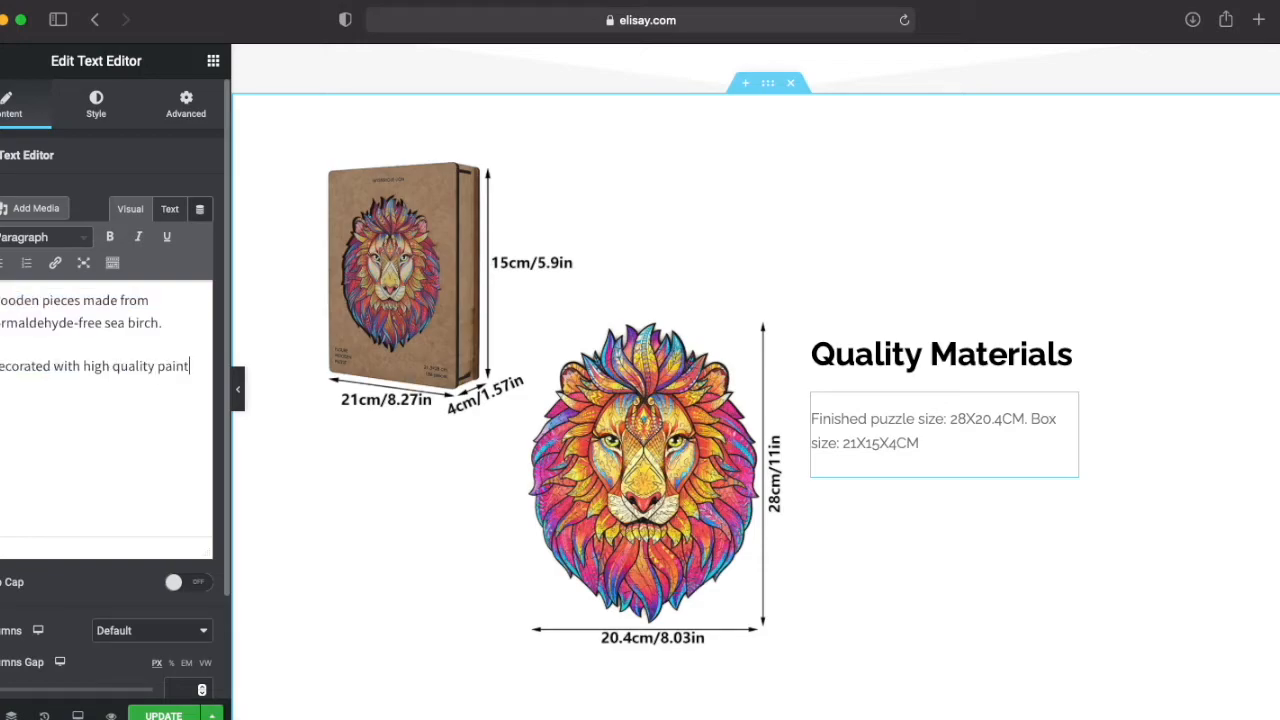
Step: Replace the Quality Materials section's image with Mysterious-lion-wooden-jigsaw-puzzle-sea-birch-quality.jpg from the media library
{"action": "scroll", "coordinate": [1111, 538], "scroll_direction": "down", "scroll_amount": 5}
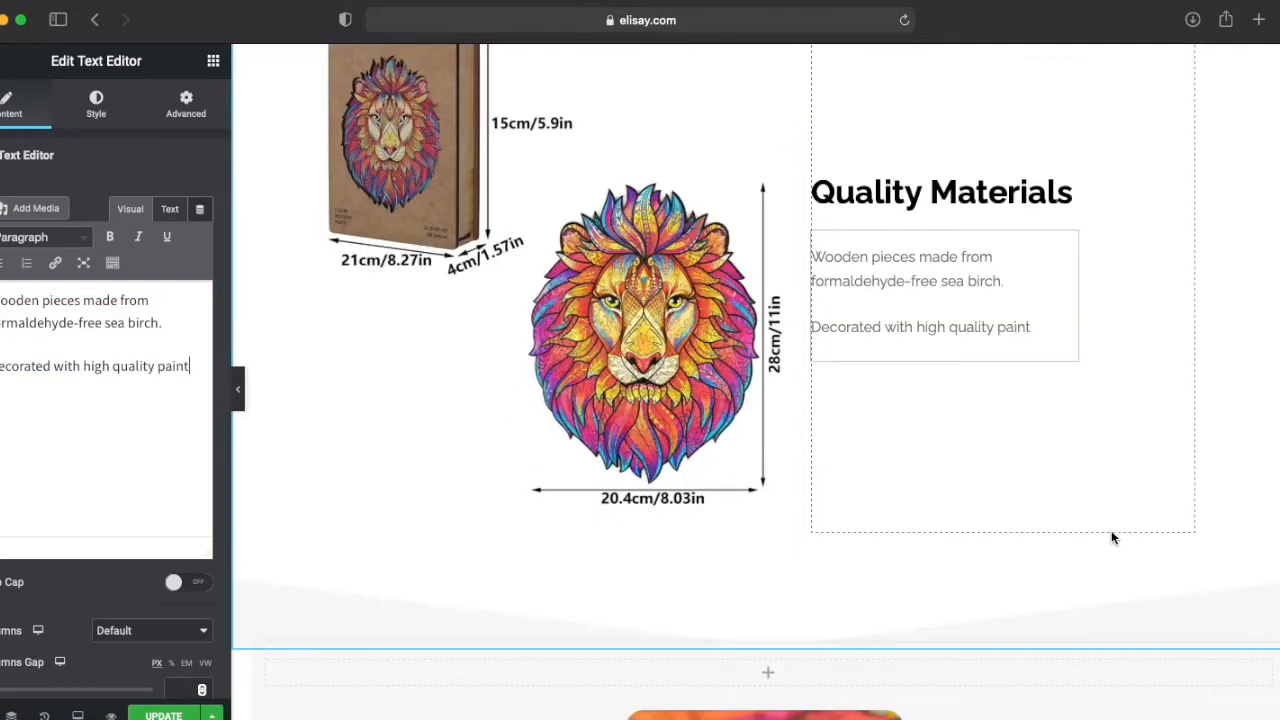
{"action": "left_click", "coordinate": [702, 556]}
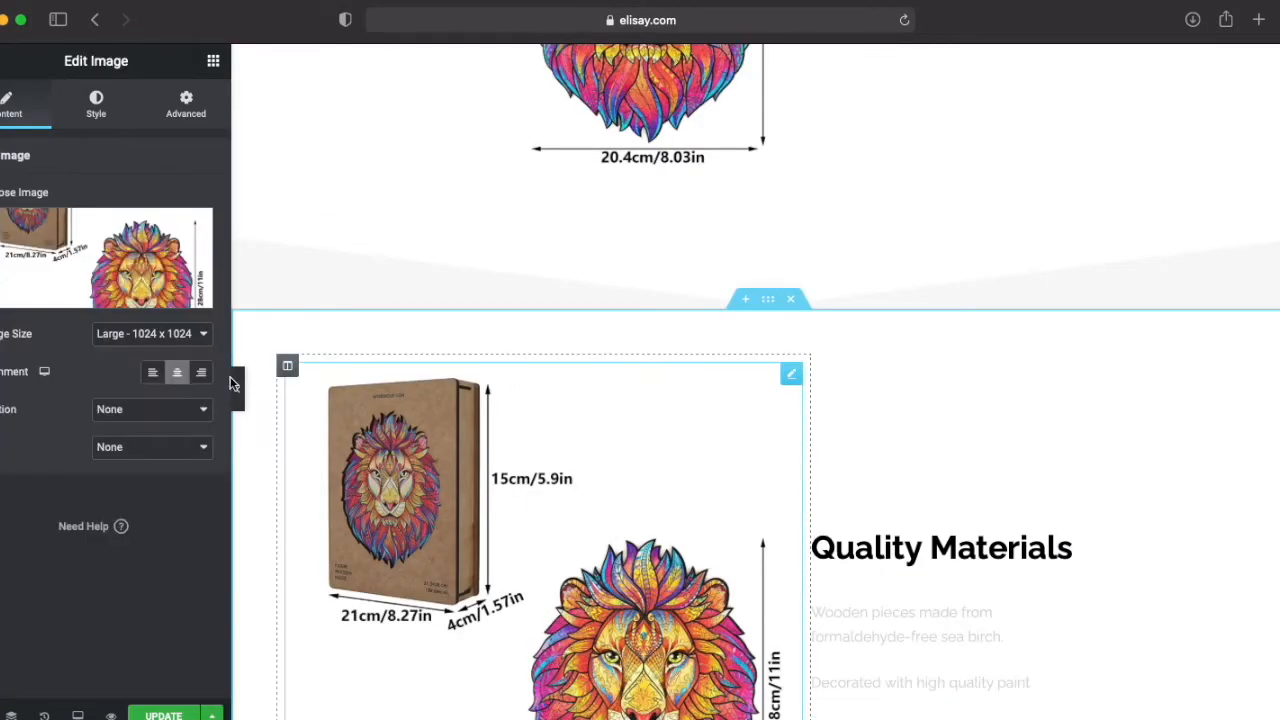
{"action": "left_click", "coordinate": [97, 292]}
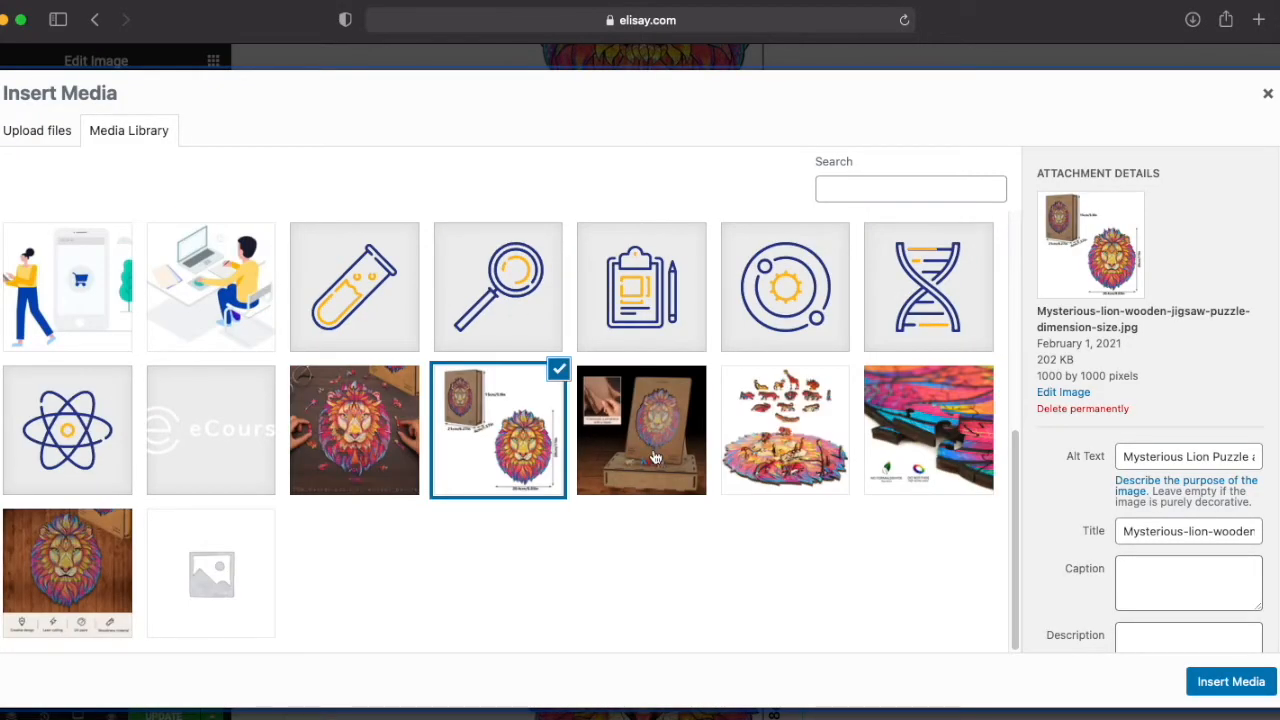
{"action": "left_click", "coordinate": [906, 466]}
{"action": "left_click", "coordinate": [1231, 681]}
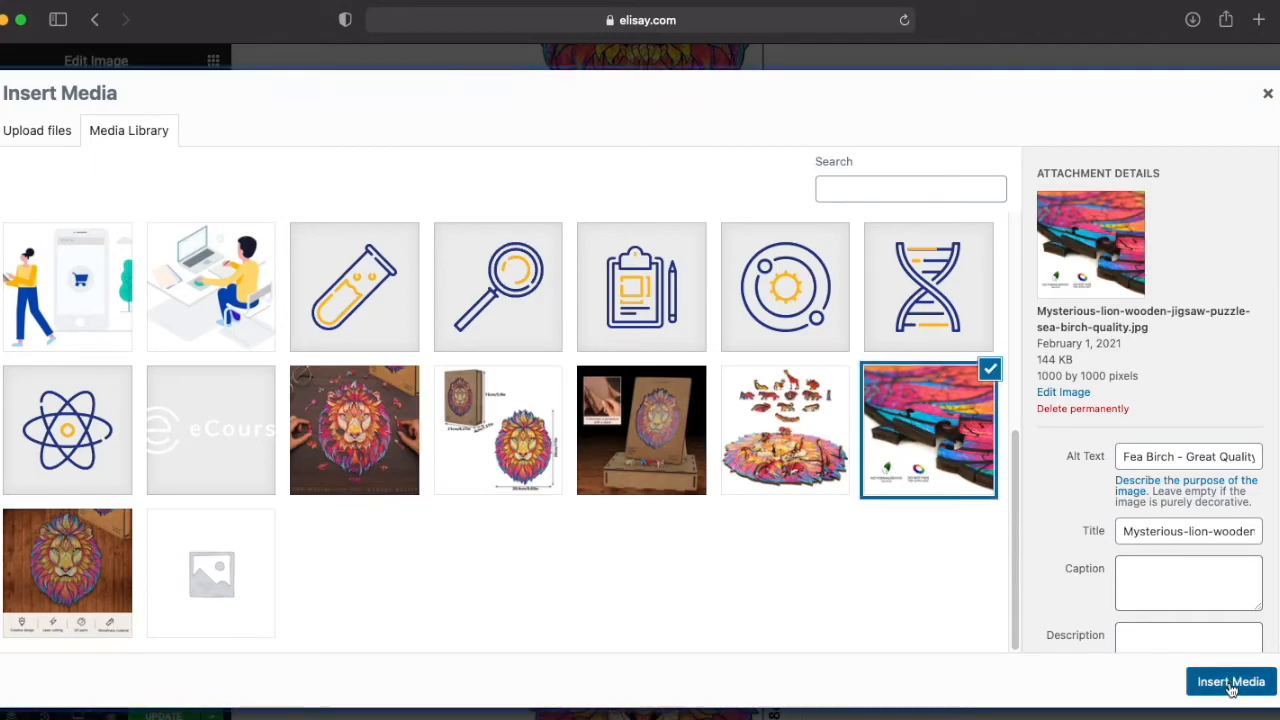
Step: Duplicate the "Good Size" section with its text before the image, and move the copy directly above the three feature boxes
{"action": "scroll", "coordinate": [1106, 574], "scroll_direction": "up", "scroll_amount": 2}
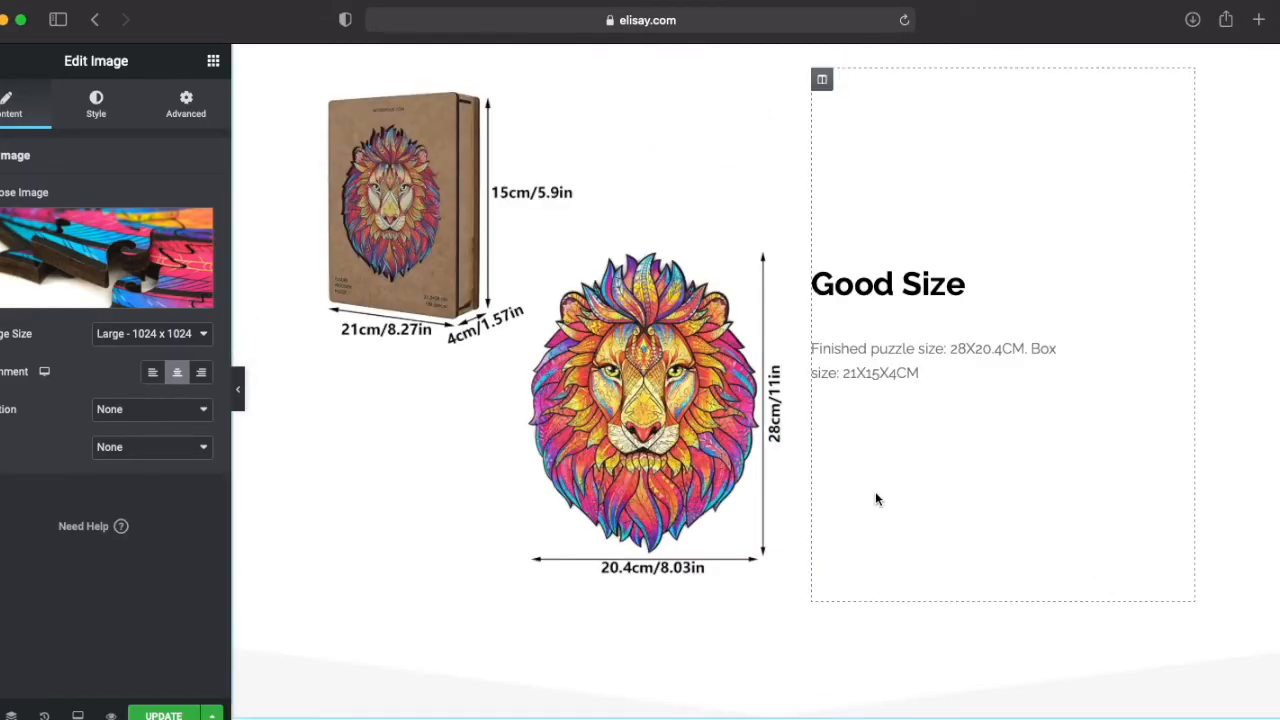
{"action": "scroll", "coordinate": [630, 386], "scroll_direction": "up", "scroll_amount": 2}
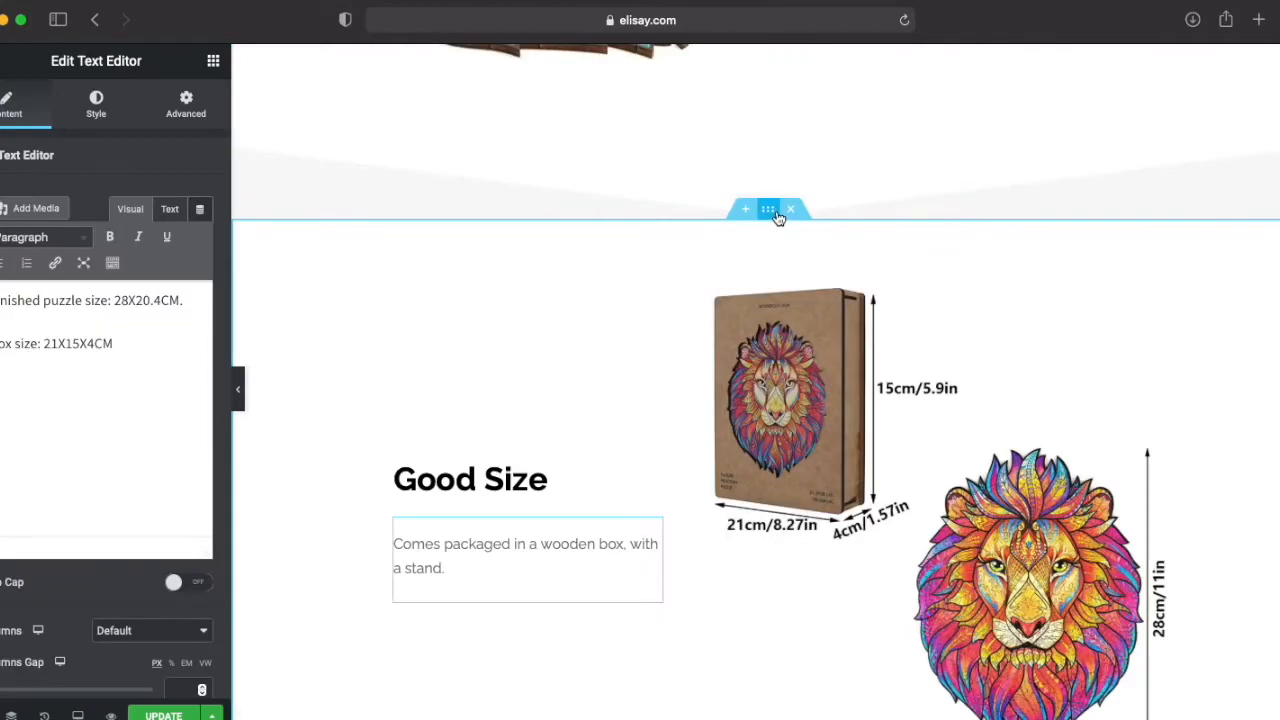
{"action": "left_click", "coordinate": [767, 209]}
{"action": "right_click", "coordinate": [753, 247]}
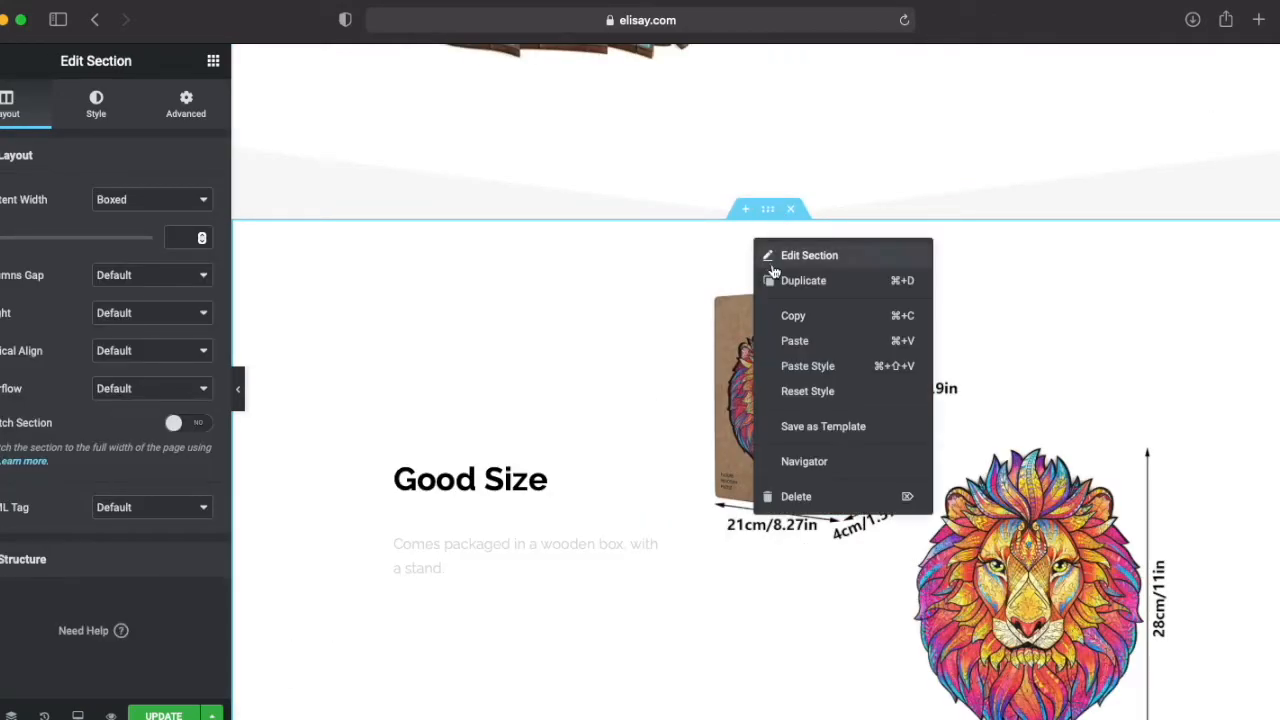
{"action": "left_click", "coordinate": [775, 275]}
{"action": "scroll", "coordinate": [760, 306], "scroll_direction": "down", "scroll_amount": 7}
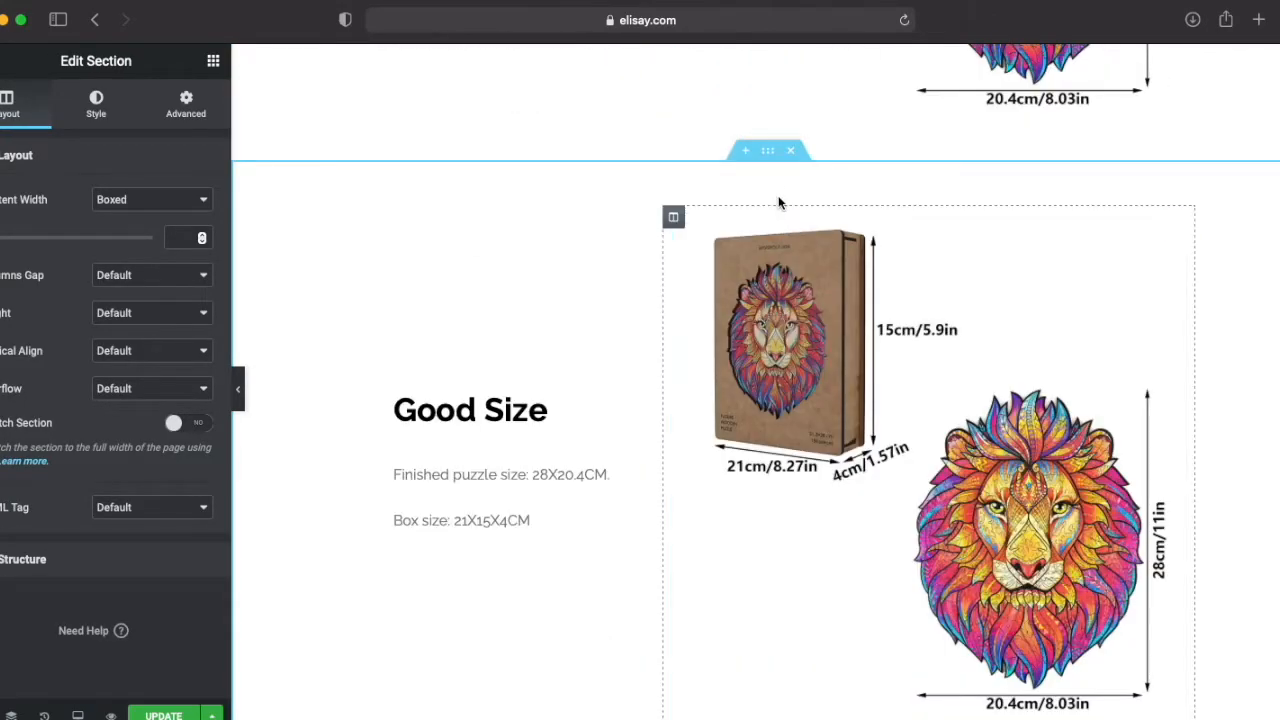
{"action": "left_click_drag", "start_coordinate": [768, 152], "coordinate": [789, 686]}
{"action": "scroll", "coordinate": [728, 545], "scroll_direction": "down", "scroll_amount": 2}
{"action": "scroll", "coordinate": [727, 540], "scroll_direction": "down", "scroll_amount": 9}
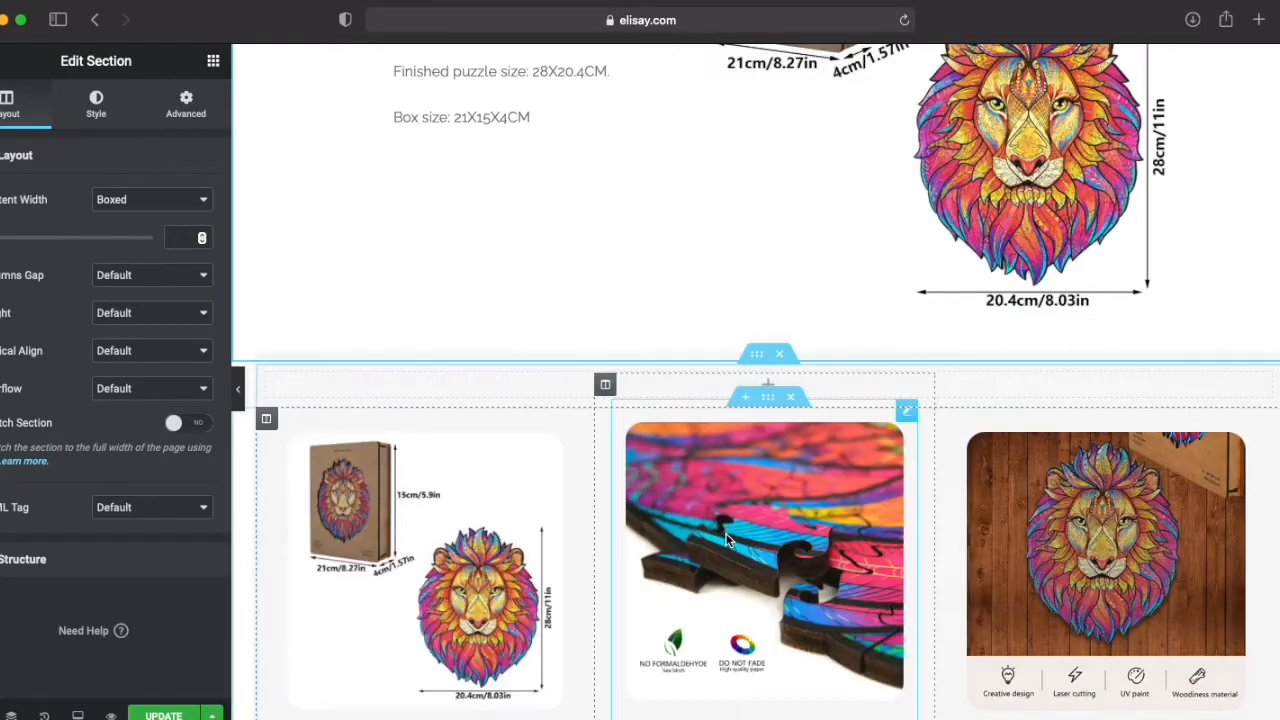
{"action": "scroll", "coordinate": [725, 523], "scroll_direction": "down", "scroll_amount": 1}
{"action": "scroll", "coordinate": [726, 521], "scroll_direction": "up", "scroll_amount": 4}
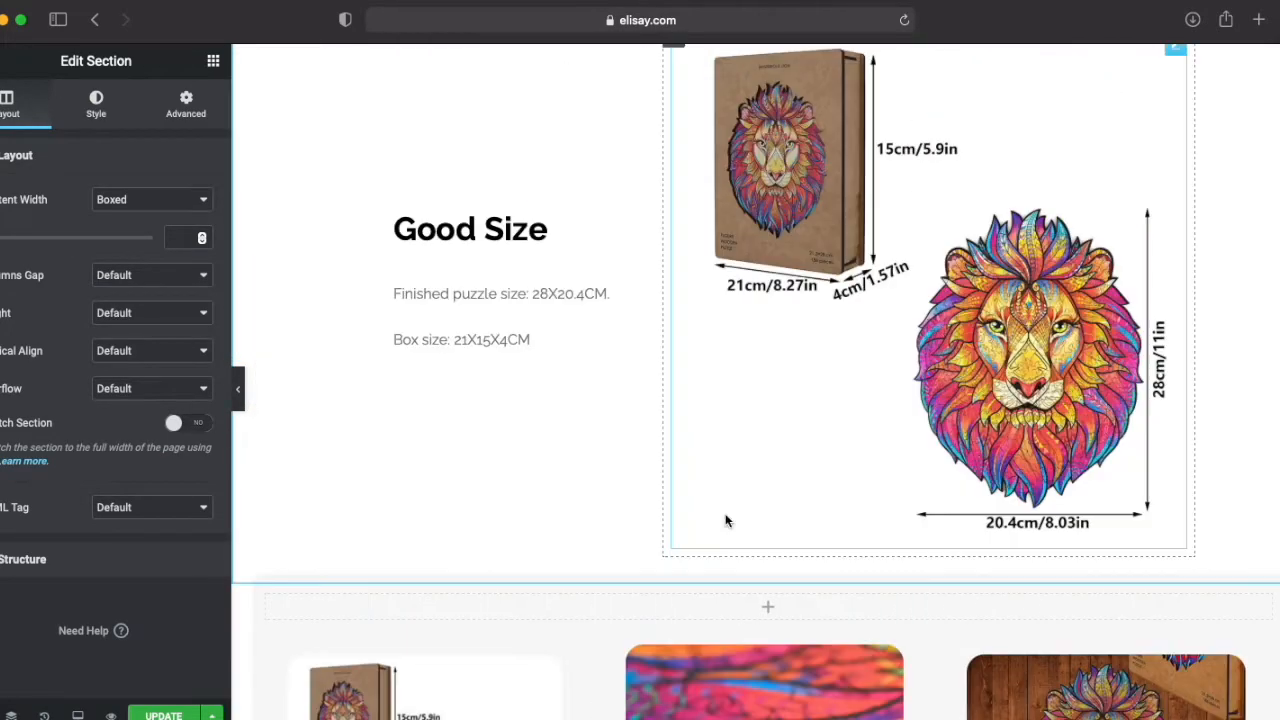
Step: Replace the image in the copied "Good Size" section above the feature boxes with Mysterious-lion-wooden-jigsaw-puzzle-laser-cut-creative-design.jpg from the media library
{"action": "left_click", "coordinate": [888, 352]}
{"action": "left_click", "coordinate": [92, 296]}
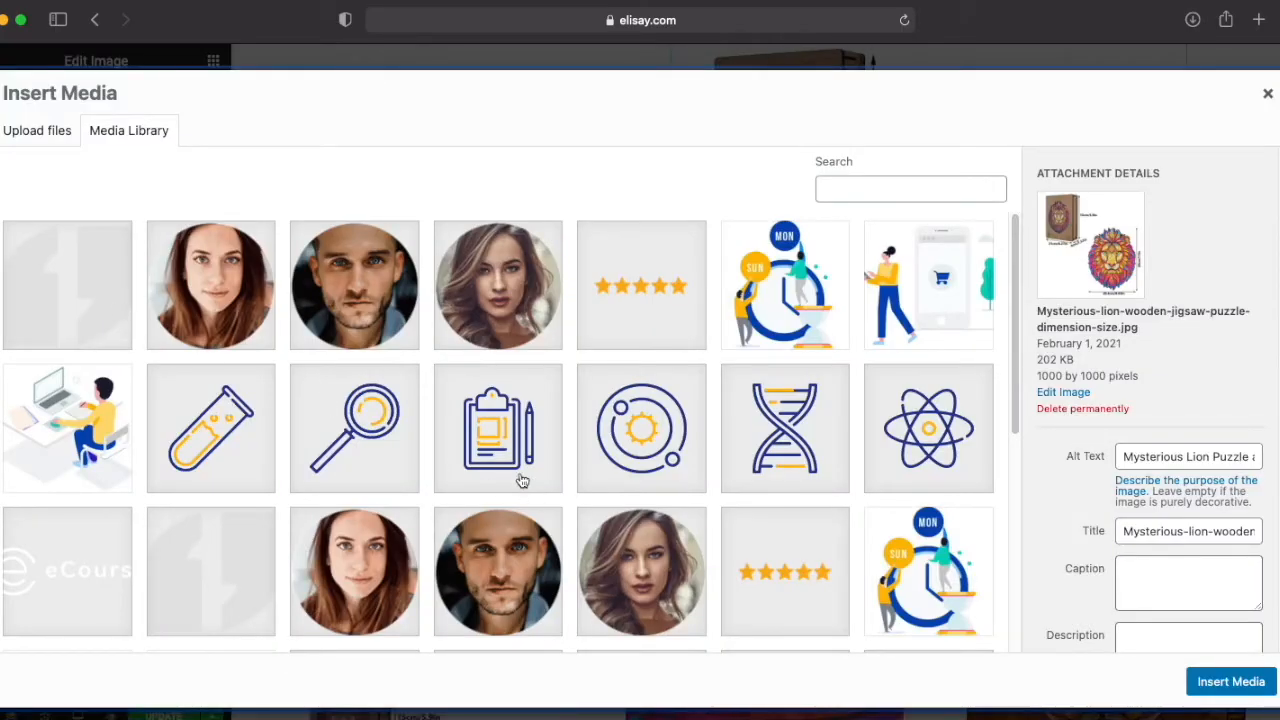
{"action": "scroll", "coordinate": [521, 481], "scroll_direction": "down", "scroll_amount": 3}
{"action": "left_click", "coordinate": [107, 562]}
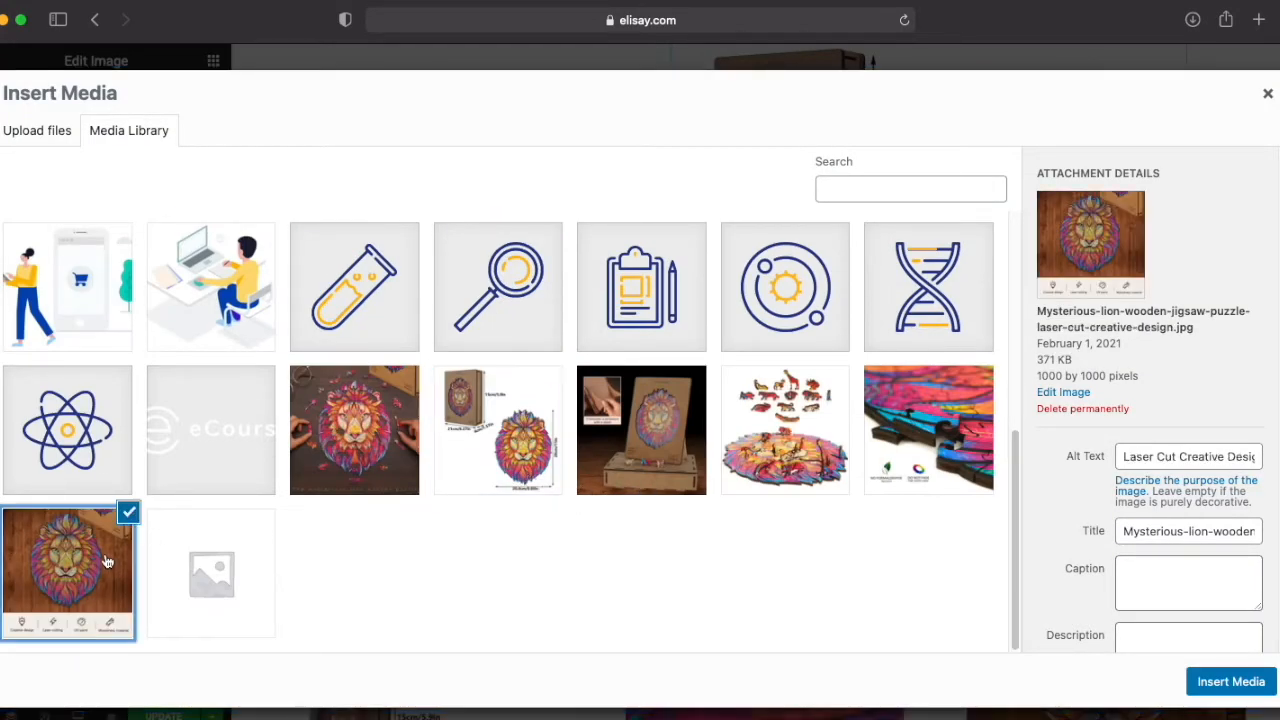
{"action": "left_click", "coordinate": [1231, 681]}
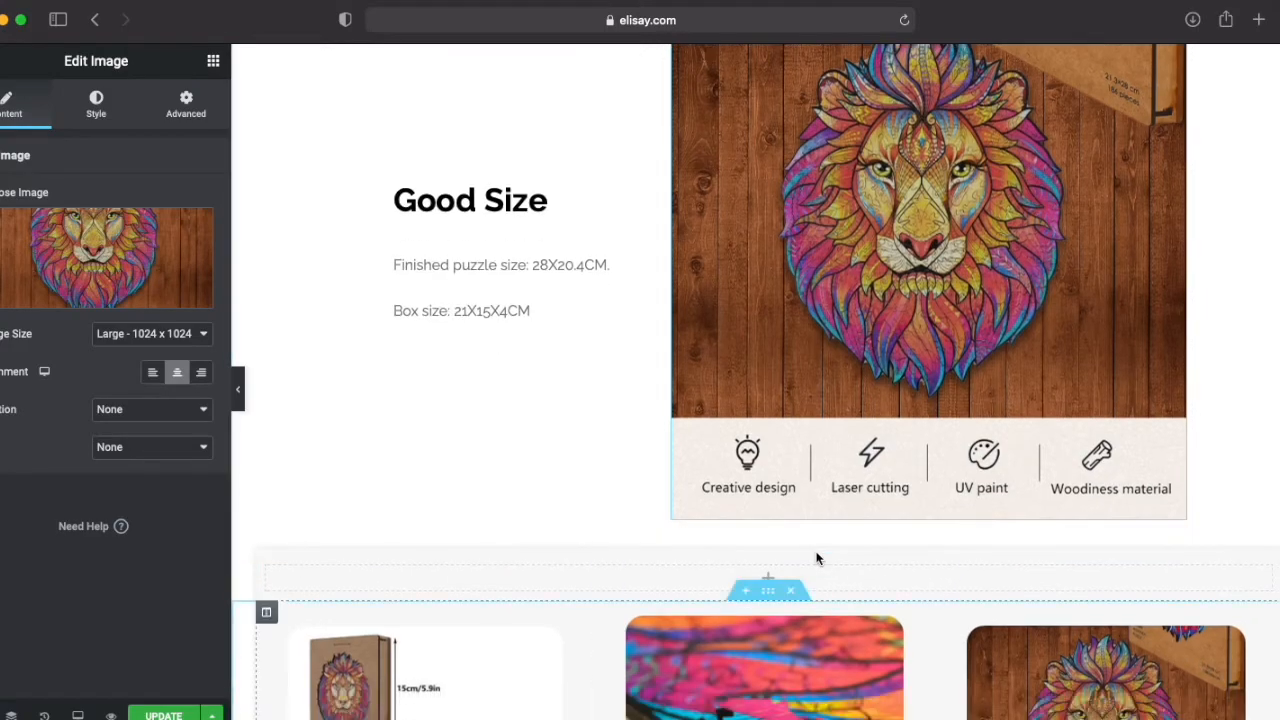
{"action": "scroll", "coordinate": [800, 557], "scroll_direction": "down", "scroll_amount": 5}
{"action": "scroll", "coordinate": [1000, 614], "scroll_direction": "up", "scroll_amount": 5}
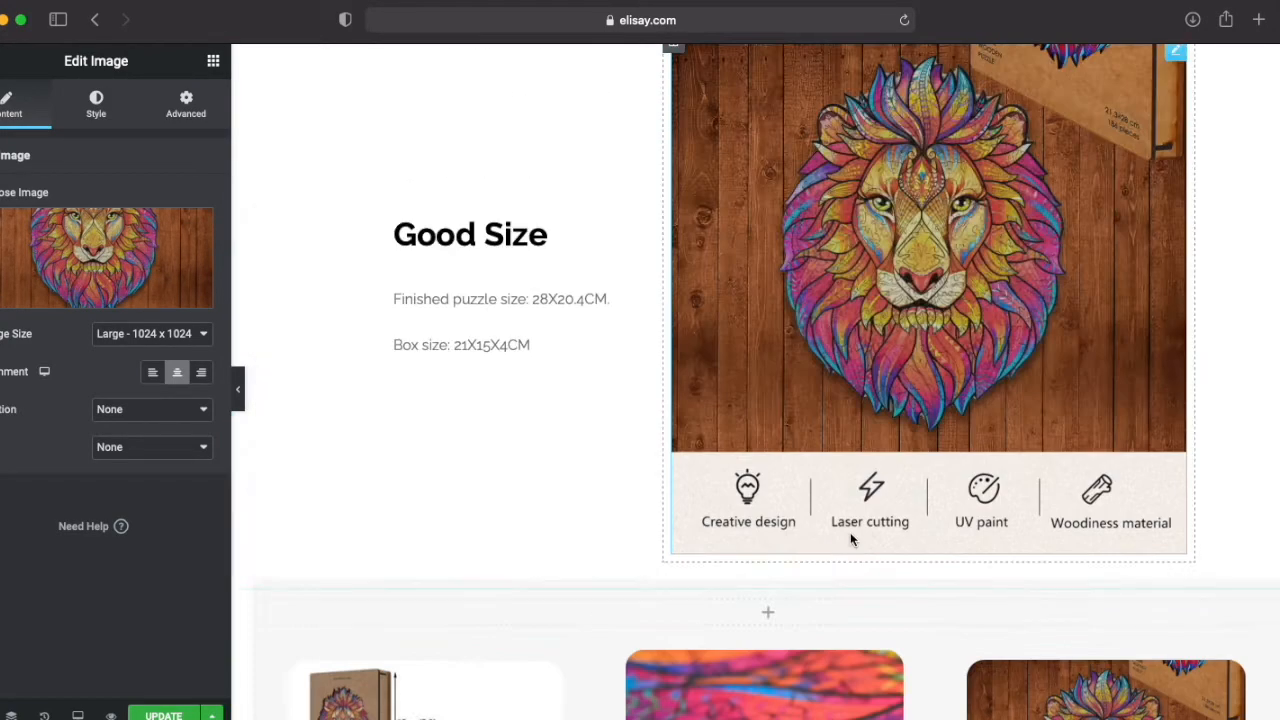
Step: Change the heading of the copied "Good Size" section beside the laser-cut design image to "Creative Precision"
{"action": "left_click", "coordinate": [470, 234]}
{"action": "left_click_drag", "start_coordinate": [34, 219], "coordinate": [2, 219]}
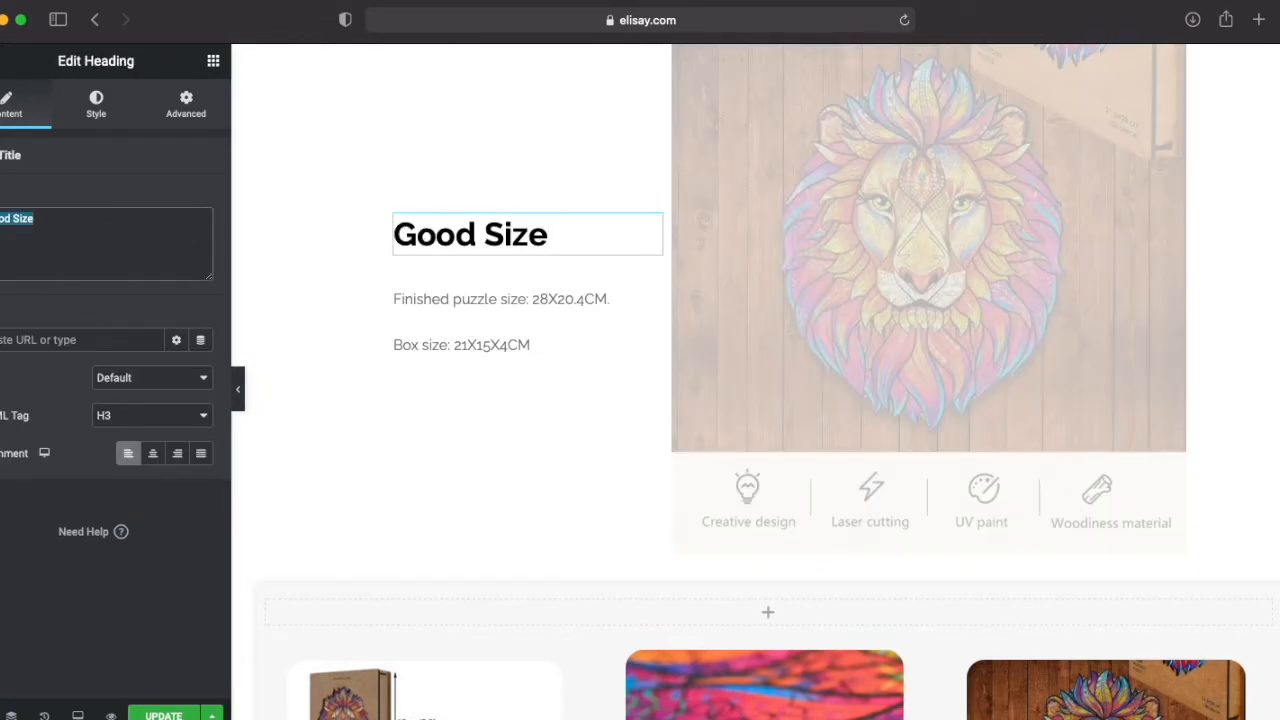
{"action": "type", "text": "Crea"}
{"action": "type", "text": "tive P"}
{"action": "type", "text": "recision"}
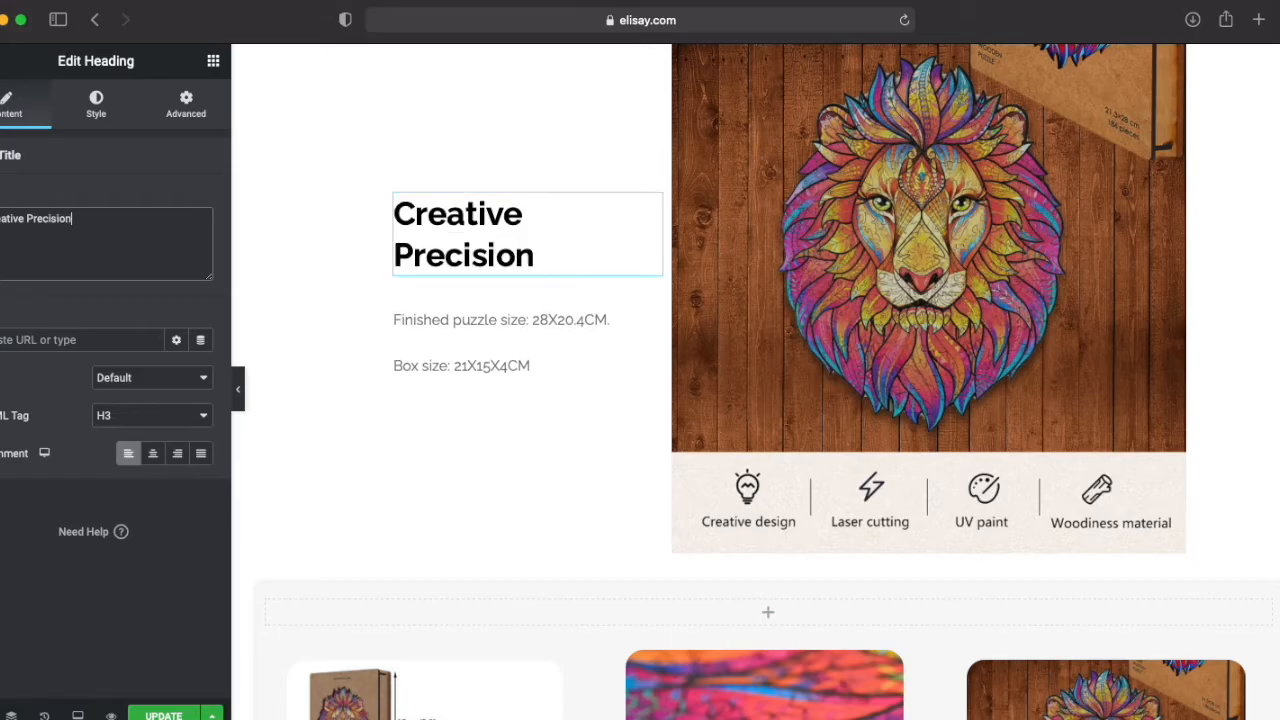
Step: Replace the Creative Precision section's paragraph with the matching feature box's text, "Creatively designed laser cut pieces for a precise fit"
{"action": "scroll", "coordinate": [457, 397], "scroll_direction": "up", "scroll_amount": 10}
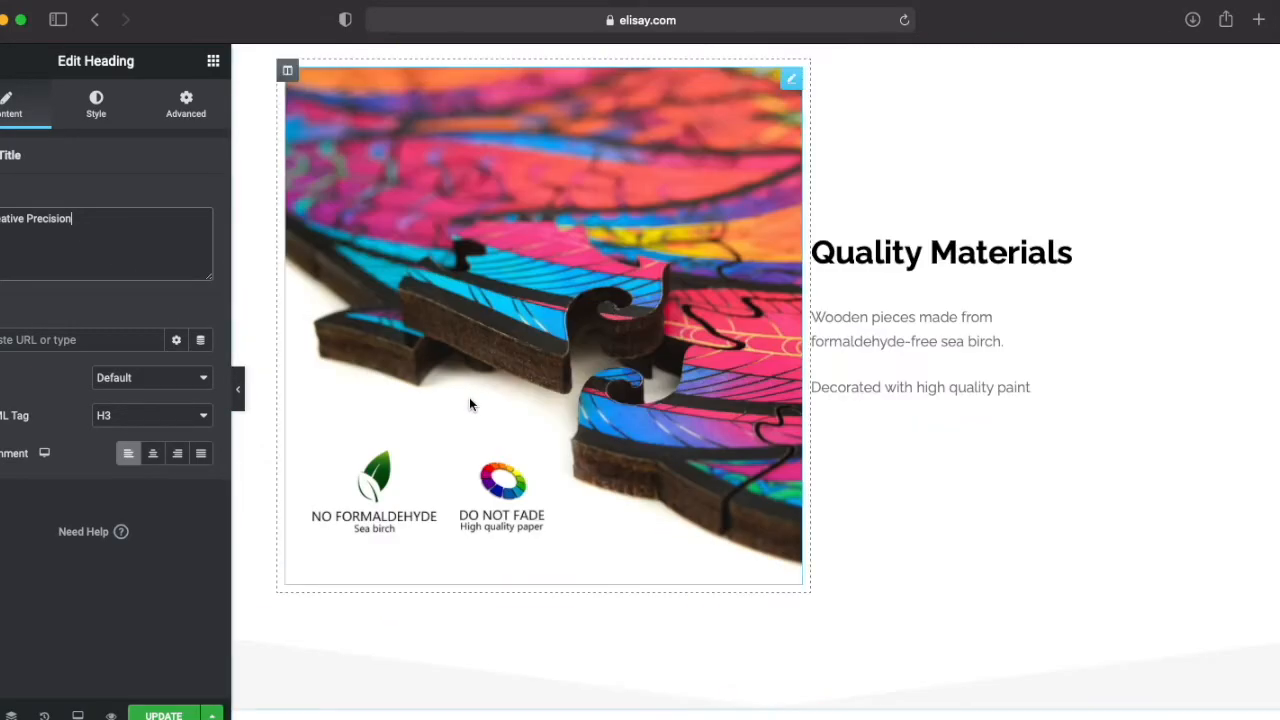
{"action": "scroll", "coordinate": [468, 396], "scroll_direction": "down", "scroll_amount": 10}
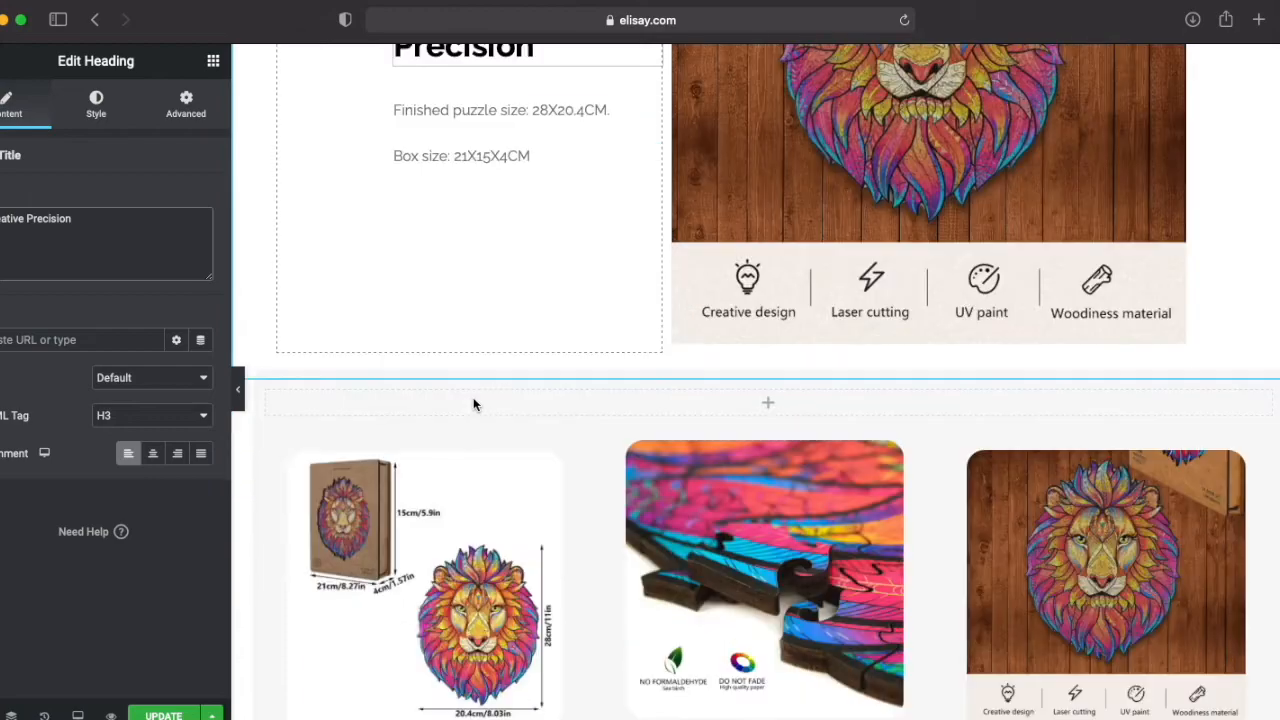
{"action": "scroll", "coordinate": [473, 404], "scroll_direction": "down", "scroll_amount": 4}
{"action": "left_click", "coordinate": [1086, 430]}
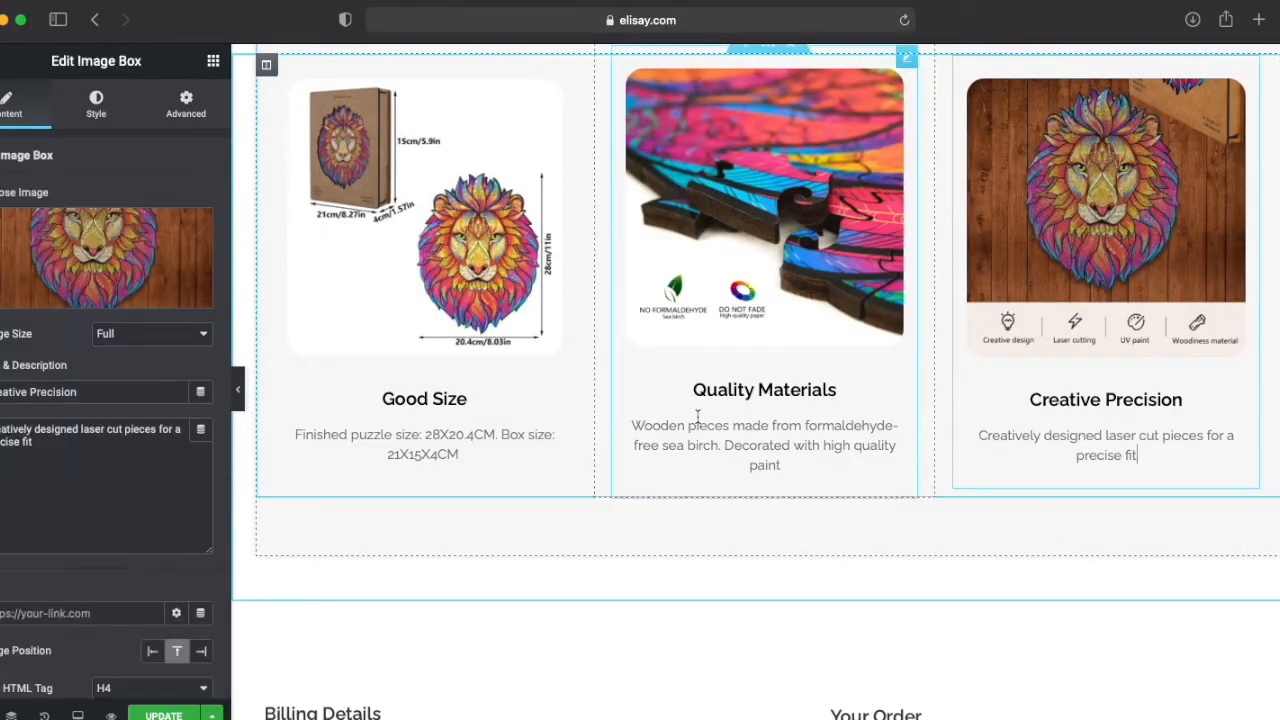
{"action": "left_click_drag", "start_coordinate": [33, 443], "coordinate": [0, 428]}
{"action": "key", "text": "super+c"}
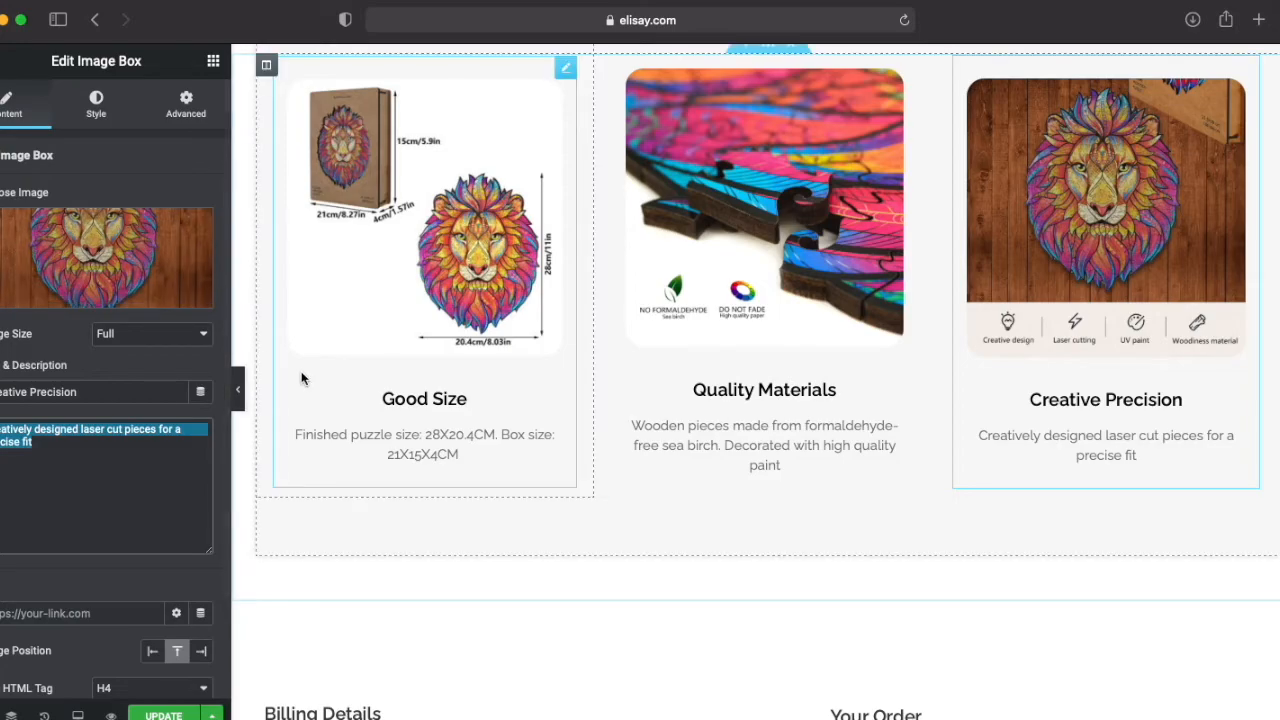
{"action": "scroll", "coordinate": [356, 384], "scroll_direction": "up", "scroll_amount": 6}
{"action": "left_click", "coordinate": [415, 383]}
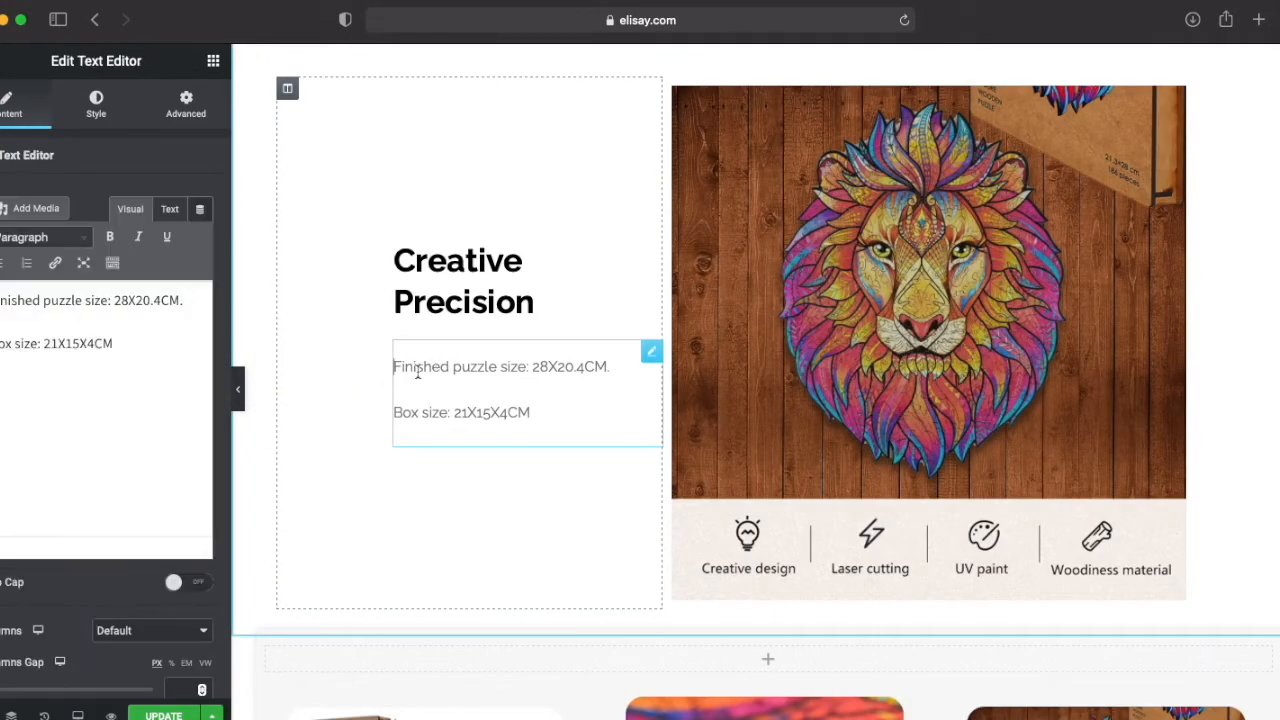
{"action": "left_click_drag", "start_coordinate": [140, 346], "coordinate": [0, 298]}
{"action": "key", "text": "super+v"}
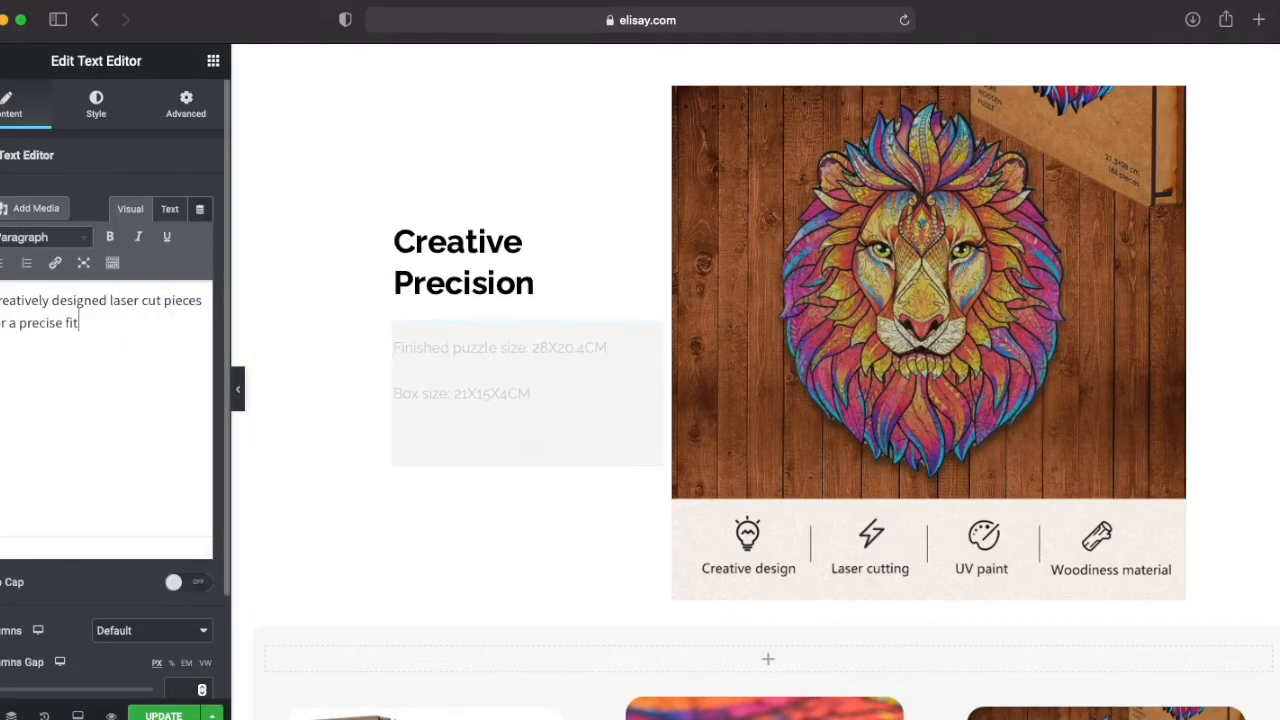
Step: Hide the Creative Precision section on desktop in its responsive visibility settings
{"action": "scroll", "coordinate": [316, 412], "scroll_direction": "up", "scroll_amount": 4}
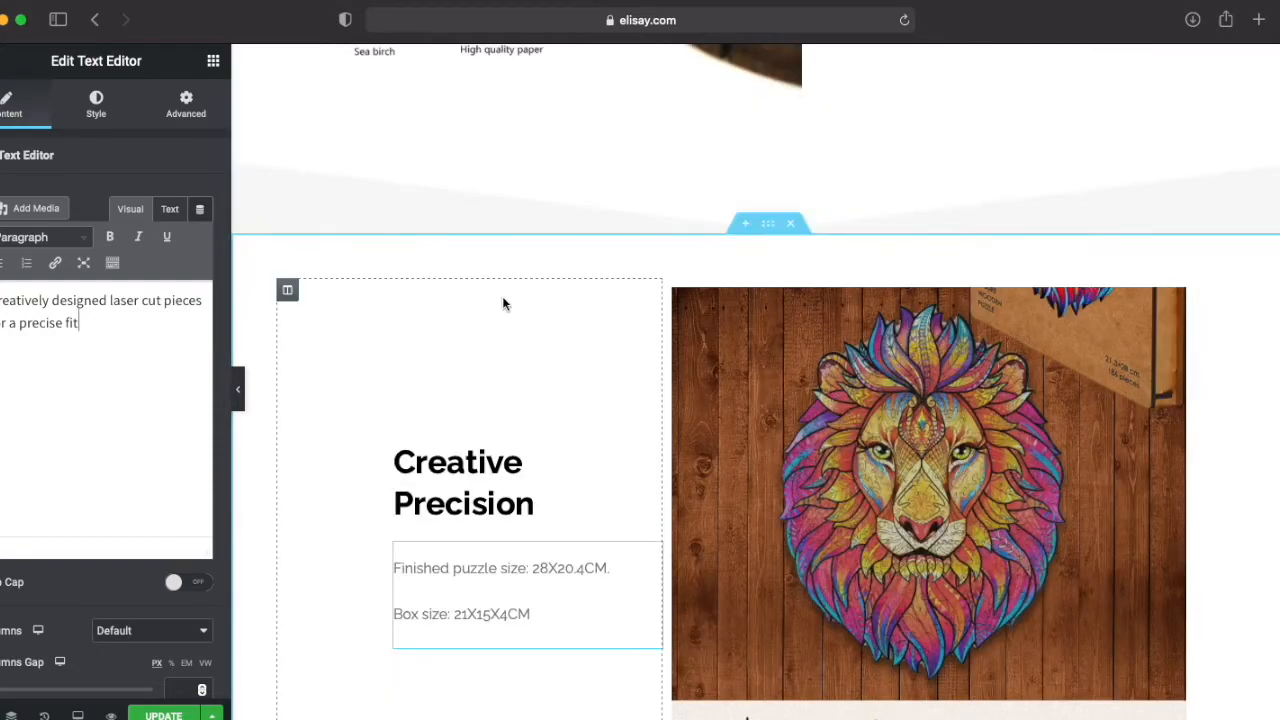
{"action": "left_click", "coordinate": [769, 226]}
{"action": "left_click", "coordinate": [186, 108]}
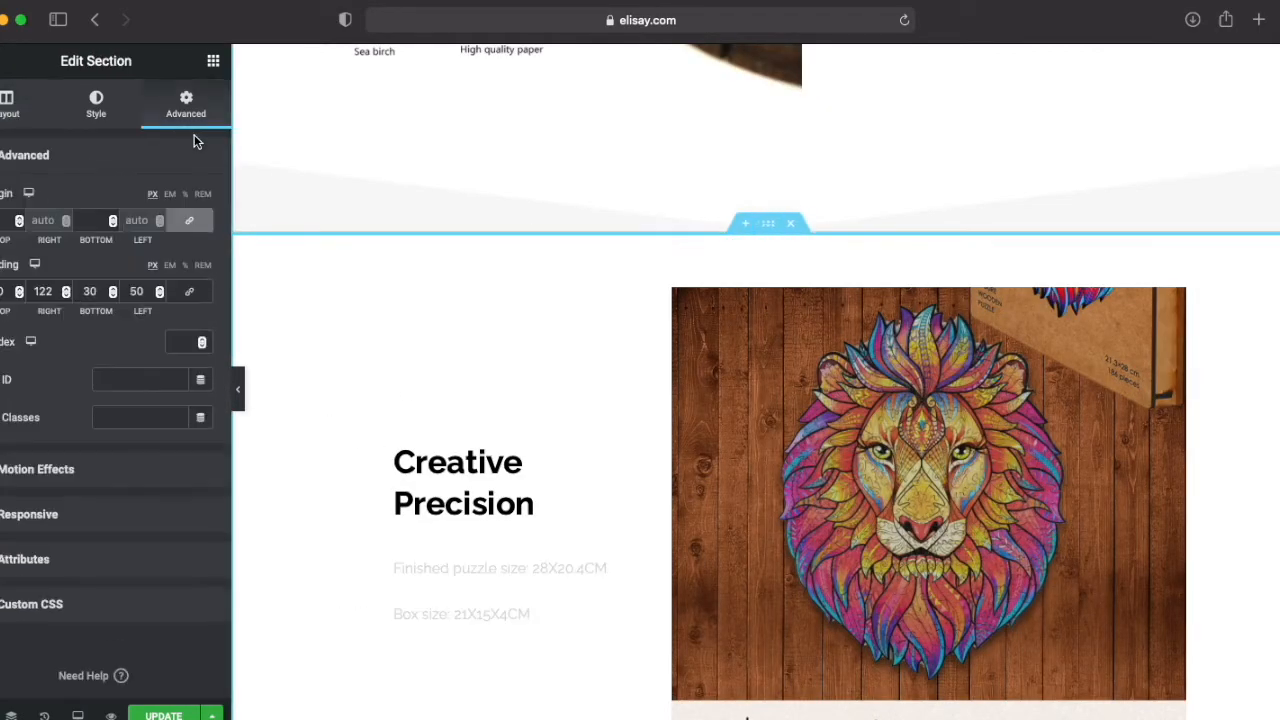
{"action": "left_click", "coordinate": [40, 484]}
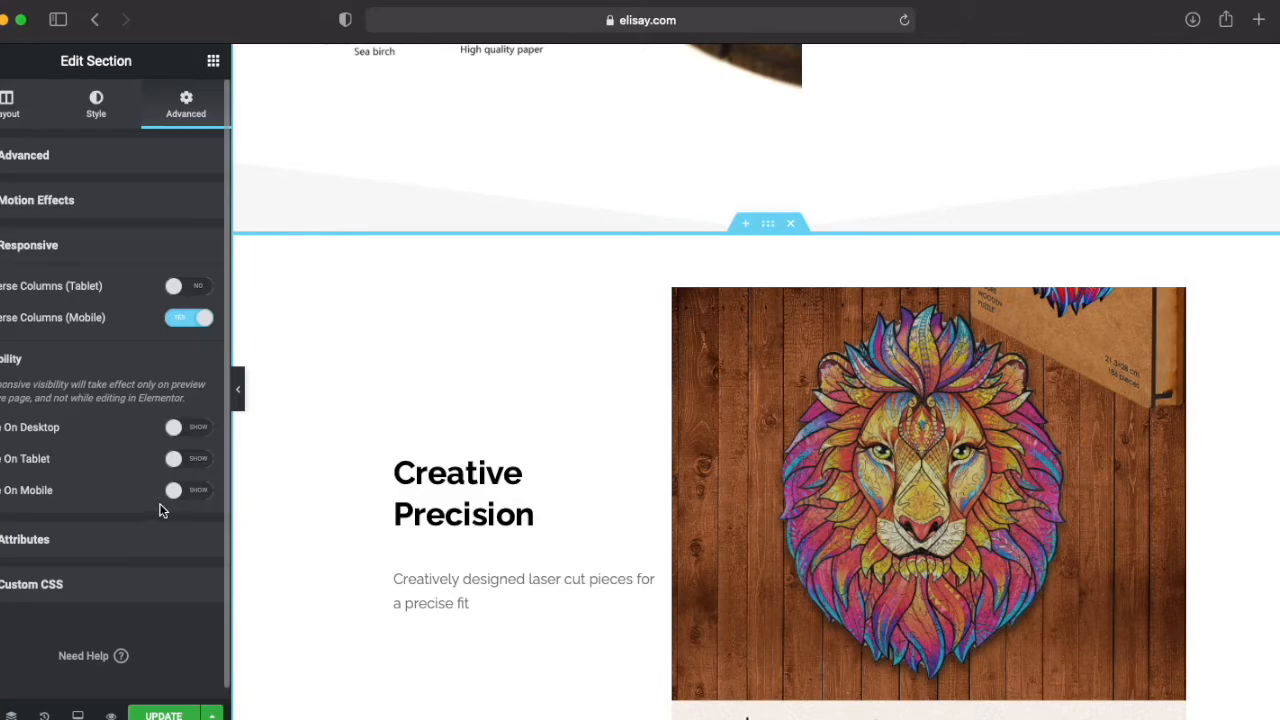
{"action": "left_click", "coordinate": [187, 436]}
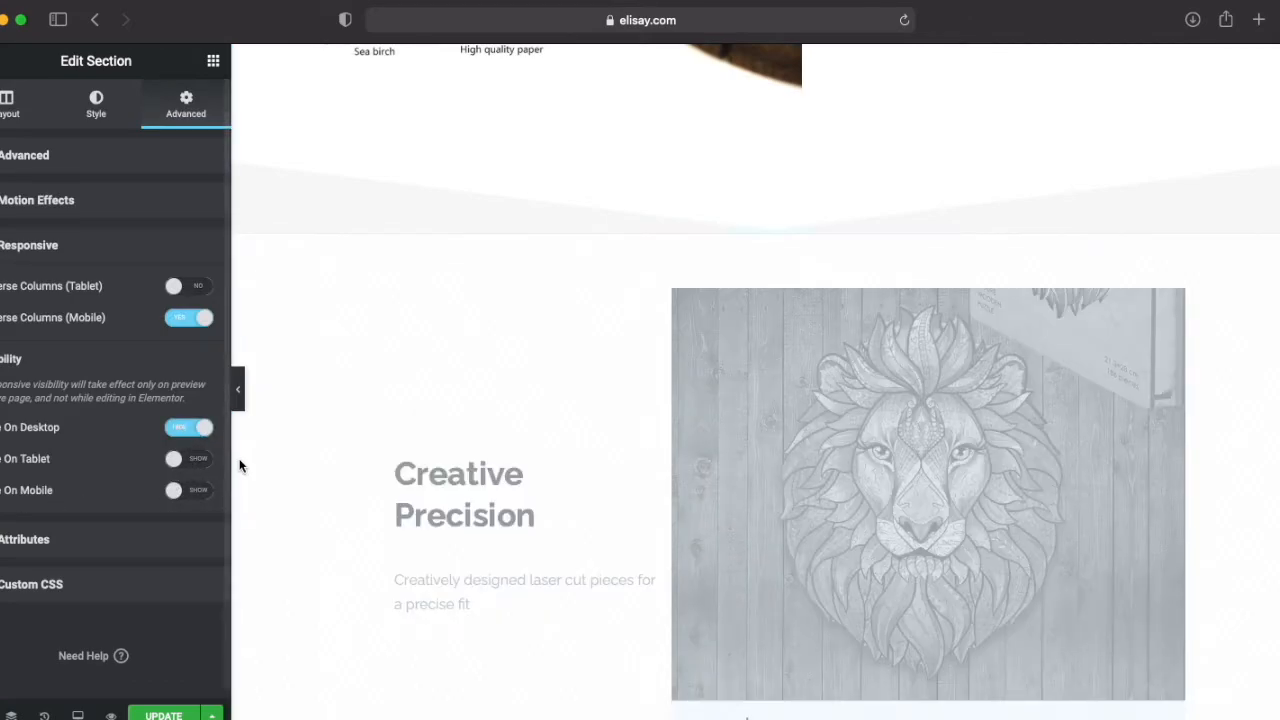
Step: Hide the Quality Materials section with the sea birch image on desktop
{"action": "scroll", "coordinate": [330, 400], "scroll_direction": "up", "scroll_amount": 5}
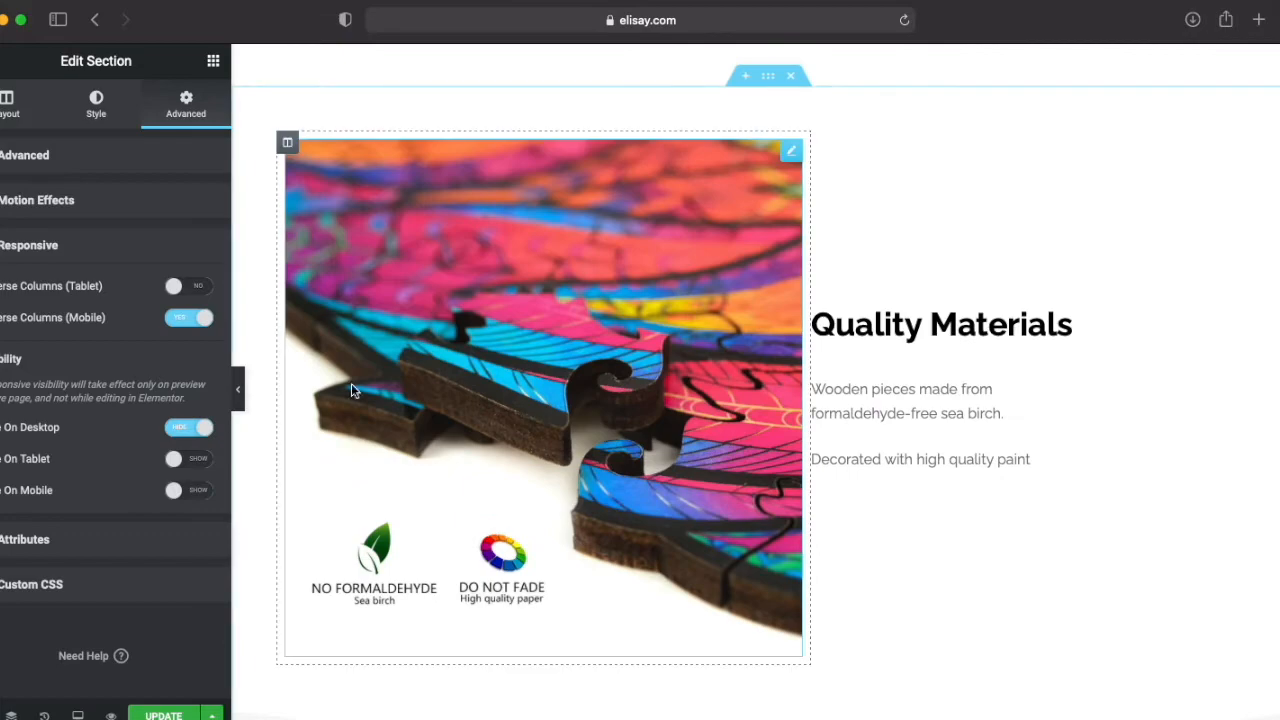
{"action": "left_click", "coordinate": [767, 75]}
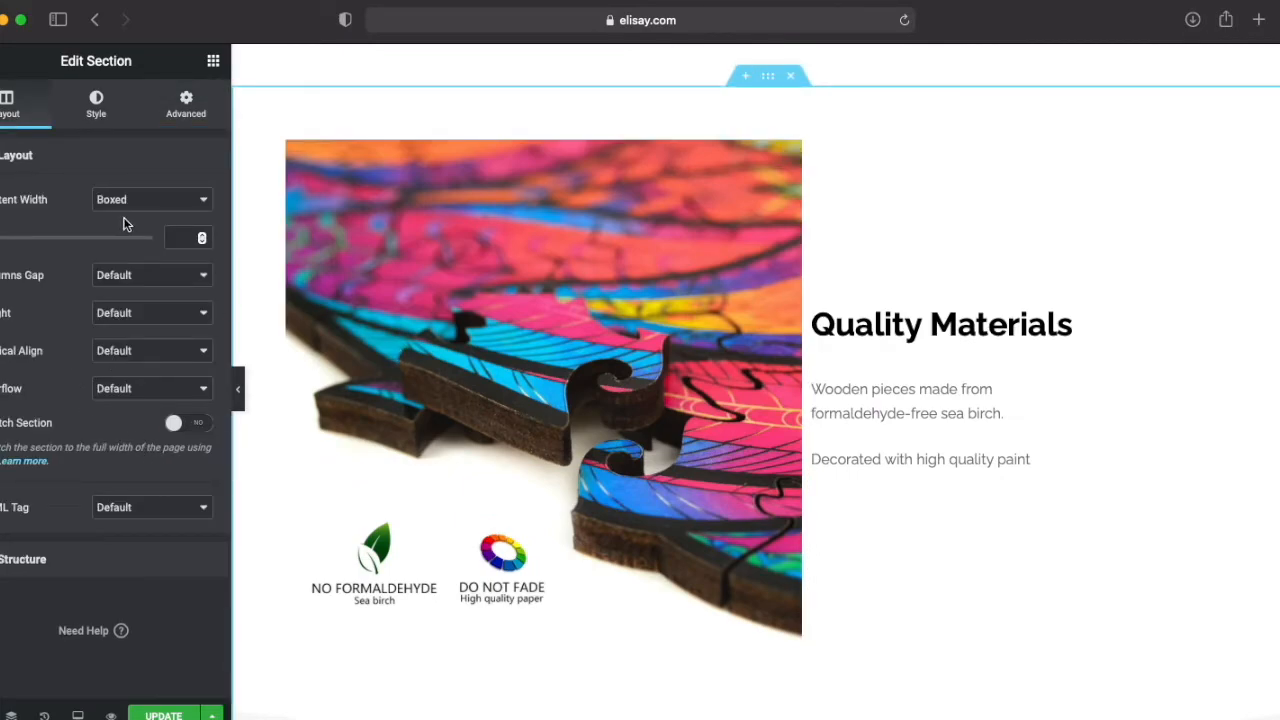
{"action": "left_click", "coordinate": [191, 118]}
{"action": "left_click", "coordinate": [40, 518]}
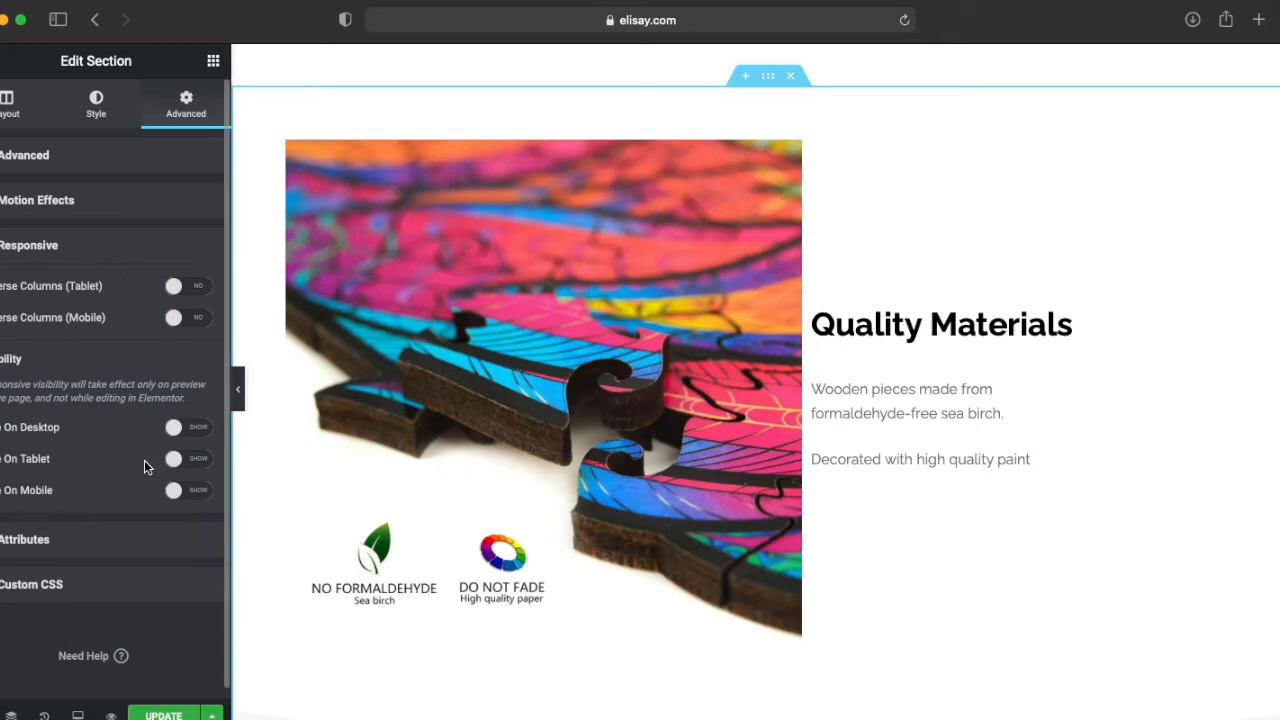
{"action": "left_click", "coordinate": [193, 436]}
Step: Hide the large Good Size section with the puzzle dimensions image on desktop
{"action": "scroll", "coordinate": [502, 477], "scroll_direction": "down", "scroll_amount": 6}
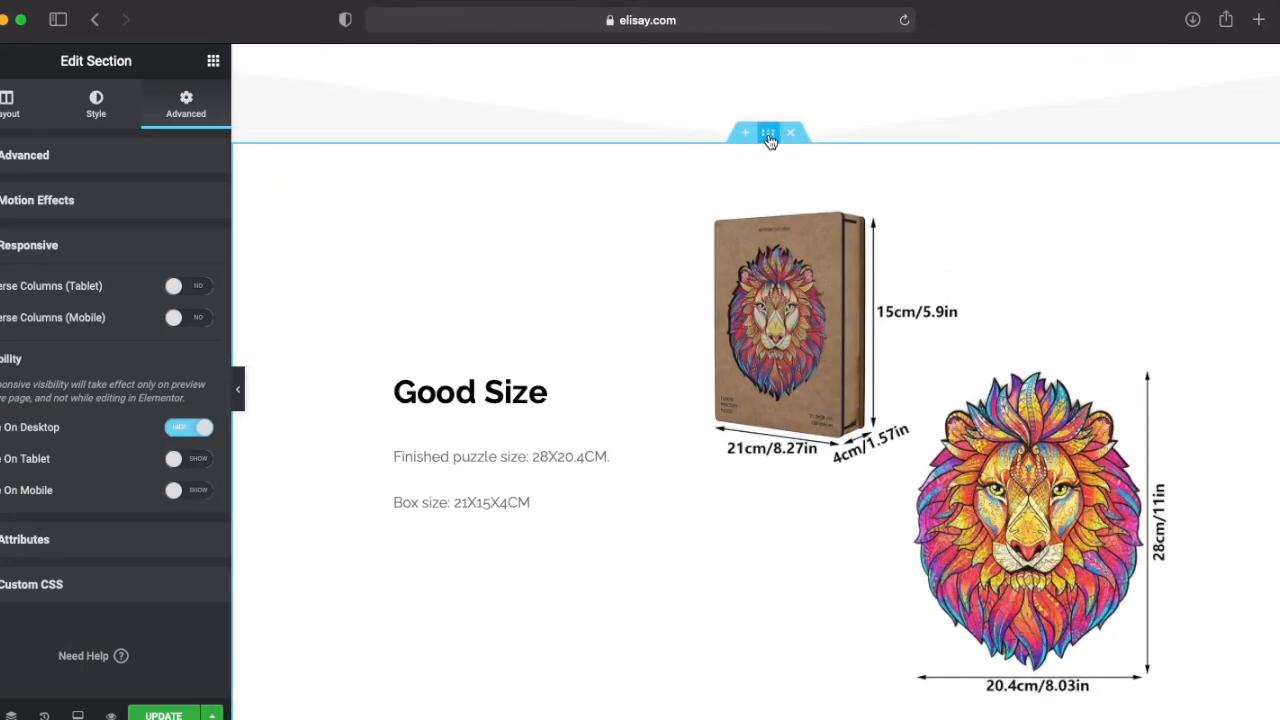
{"action": "left_click", "coordinate": [769, 139]}
{"action": "left_click", "coordinate": [186, 104]}
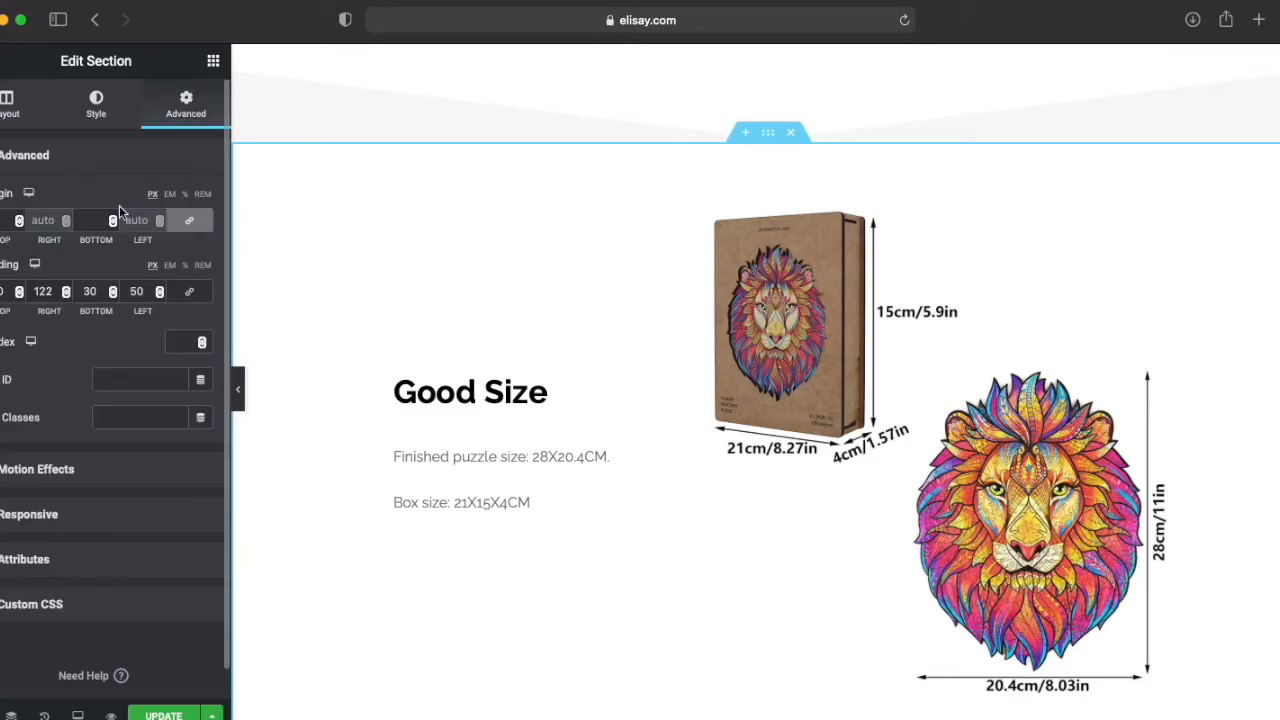
{"action": "left_click", "coordinate": [87, 516]}
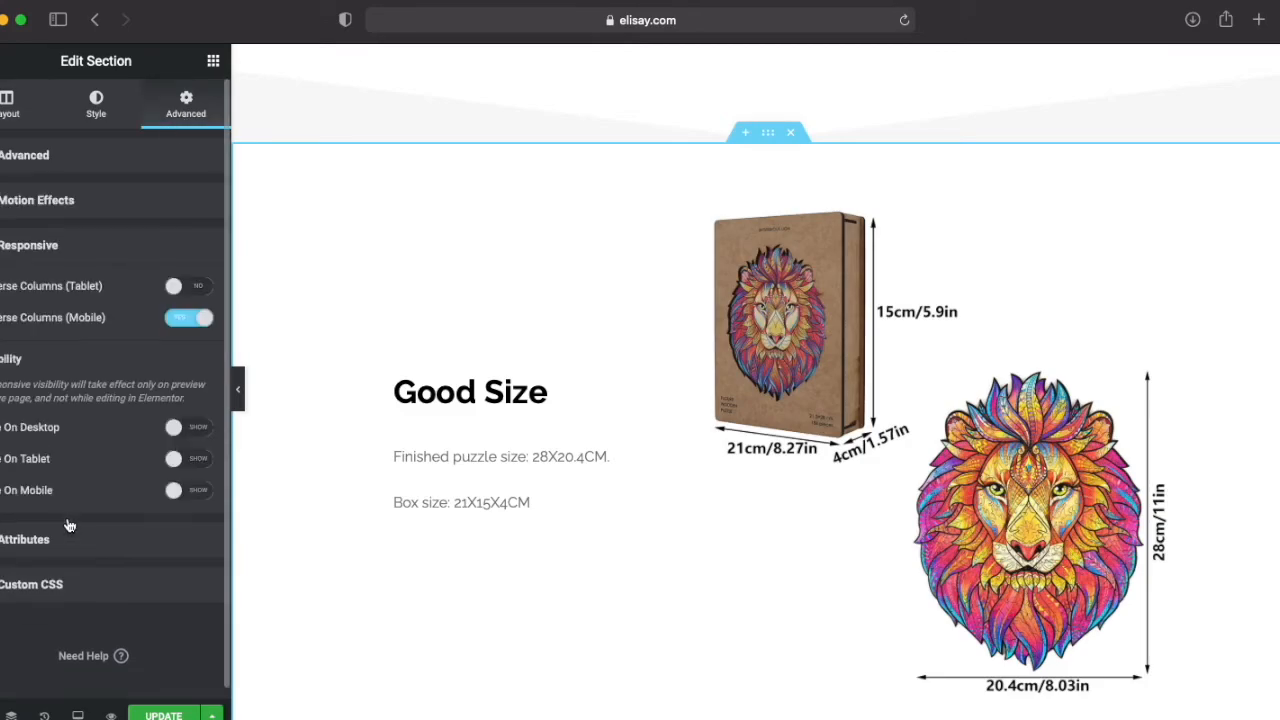
{"action": "left_click", "coordinate": [186, 436]}
Step: Look over the sections up to the page header and save the checkout page's changes
{"action": "scroll", "coordinate": [540, 530], "scroll_direction": "down", "scroll_amount": 10}
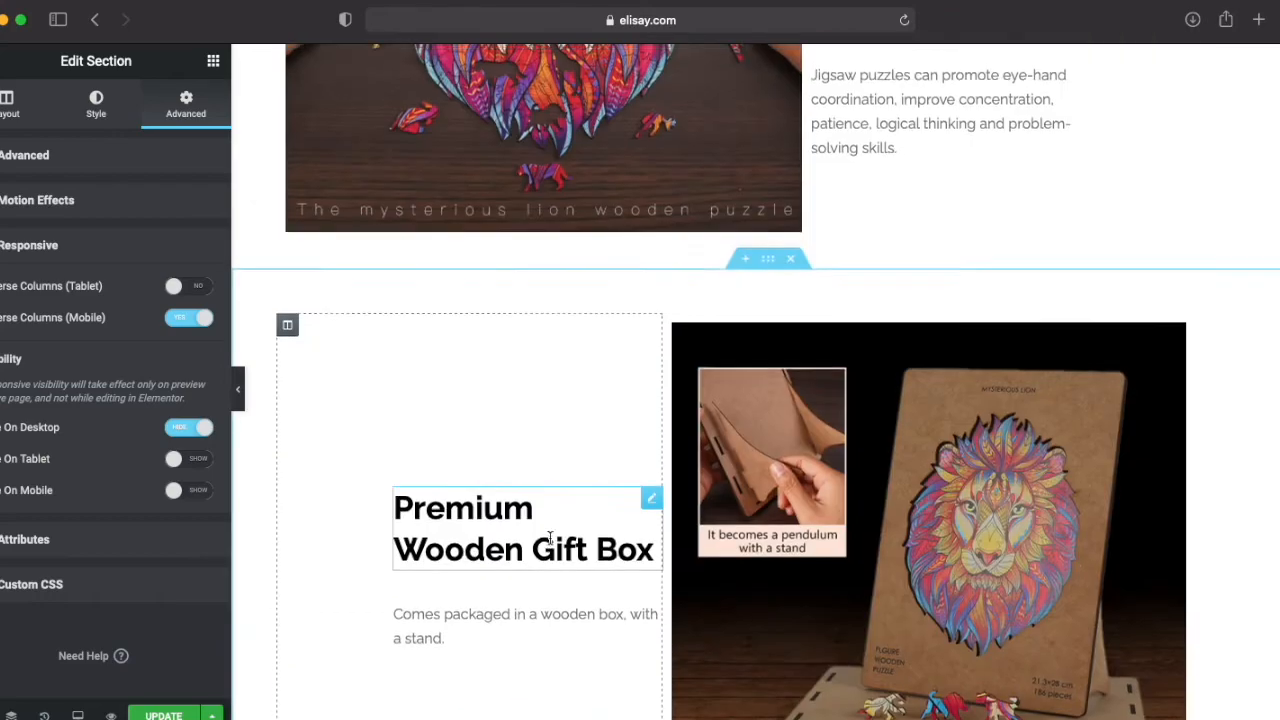
{"action": "scroll", "coordinate": [548, 538], "scroll_direction": "up", "scroll_amount": 6}
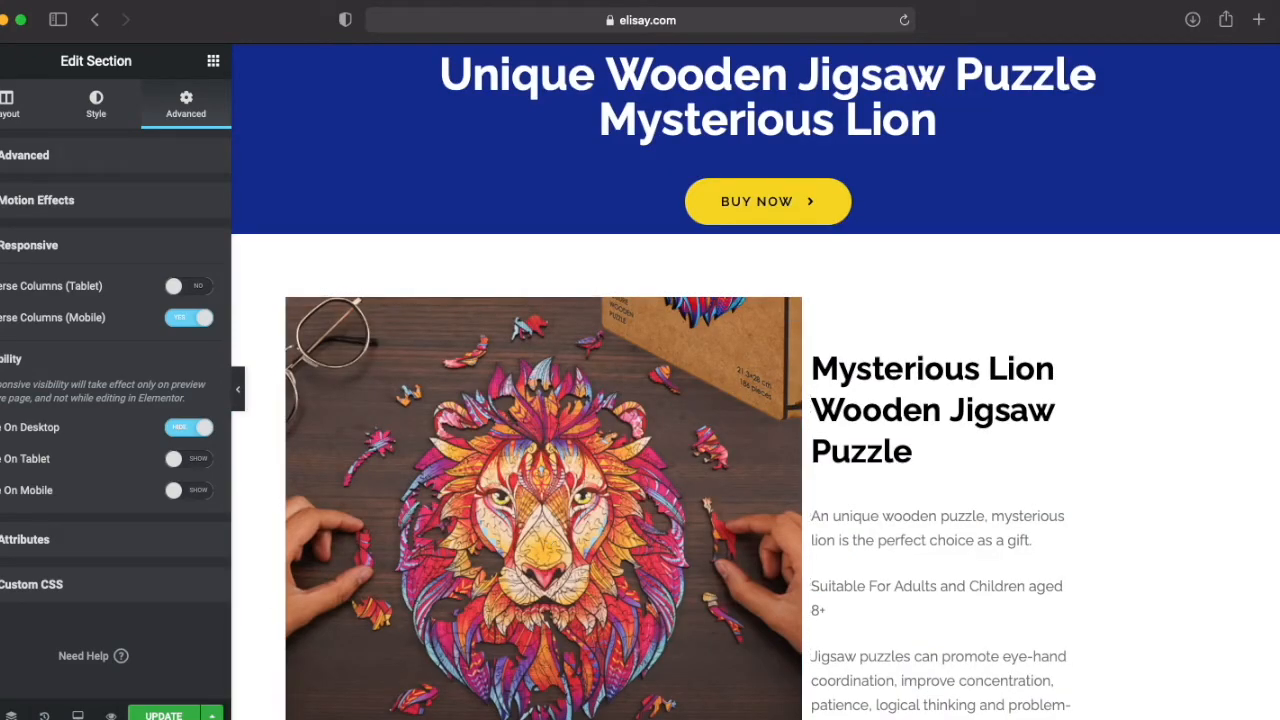
{"action": "left_click", "coordinate": [163, 715]}
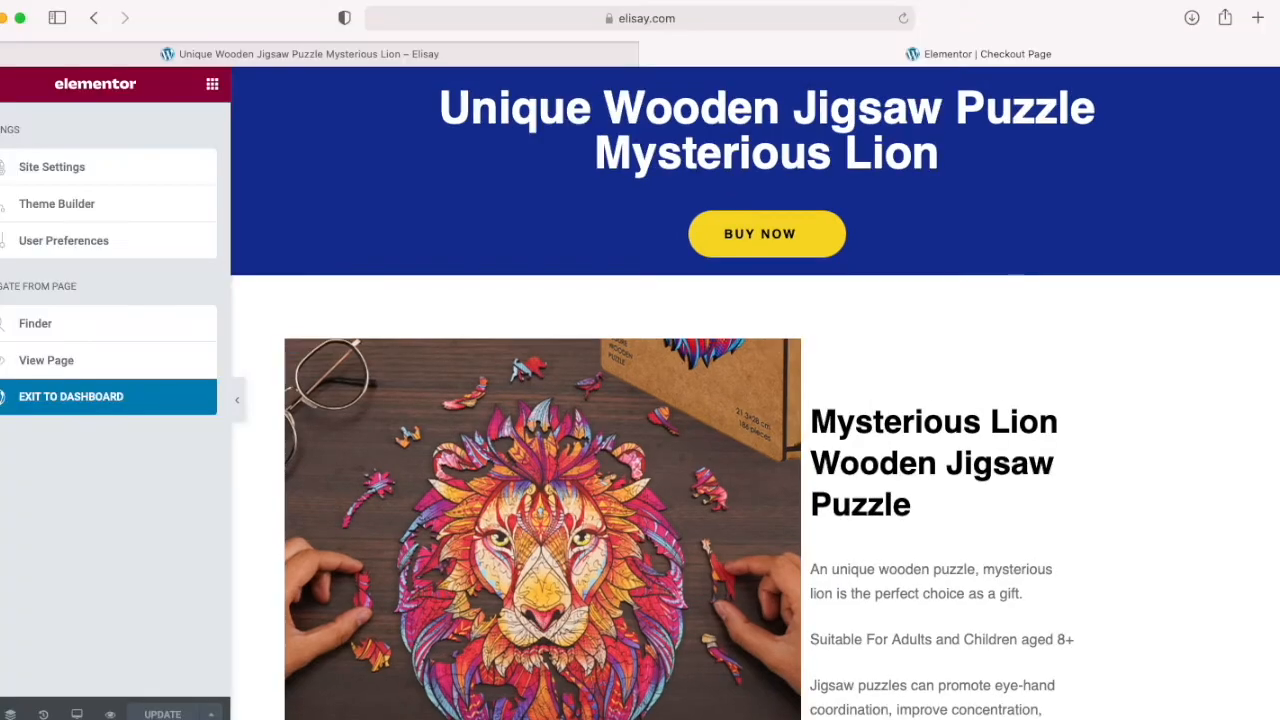
Step: Exit the page editor to the dashboard, go to the mysterious-lion flow's steps and open the Checkout Page step for editing
{"action": "left_click", "coordinate": [64, 398]}
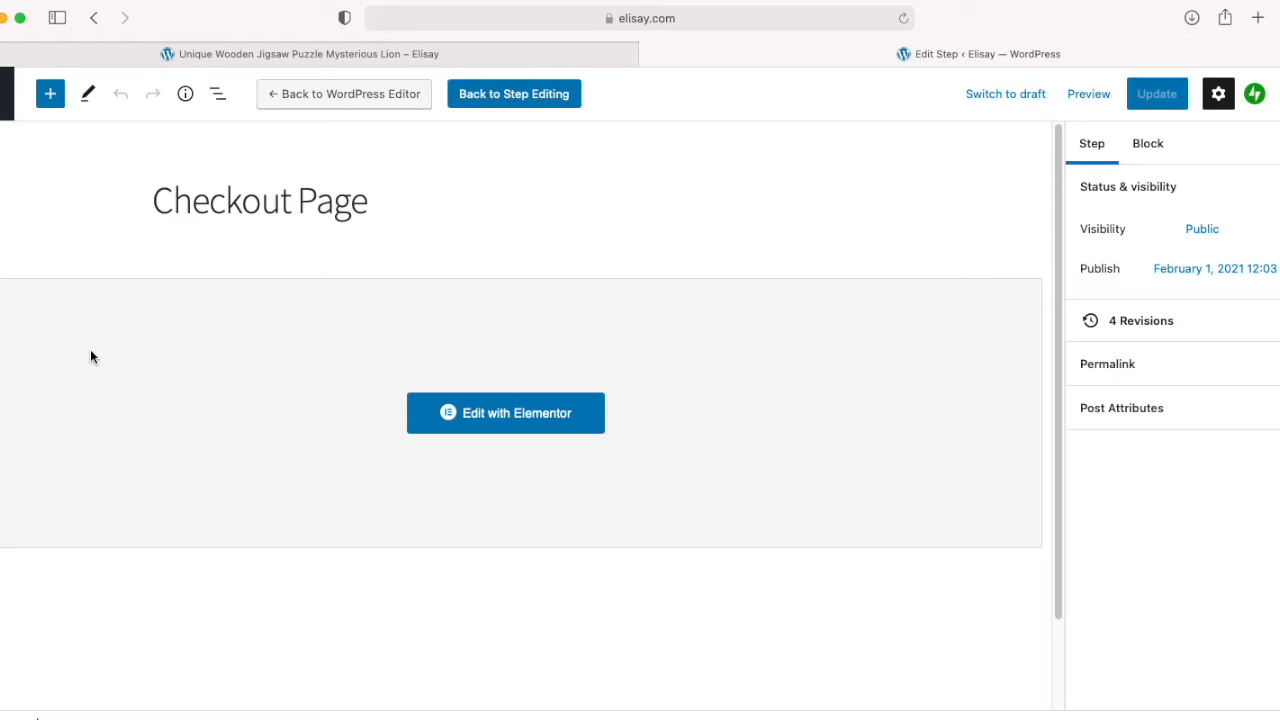
{"action": "left_click", "coordinate": [3, 94]}
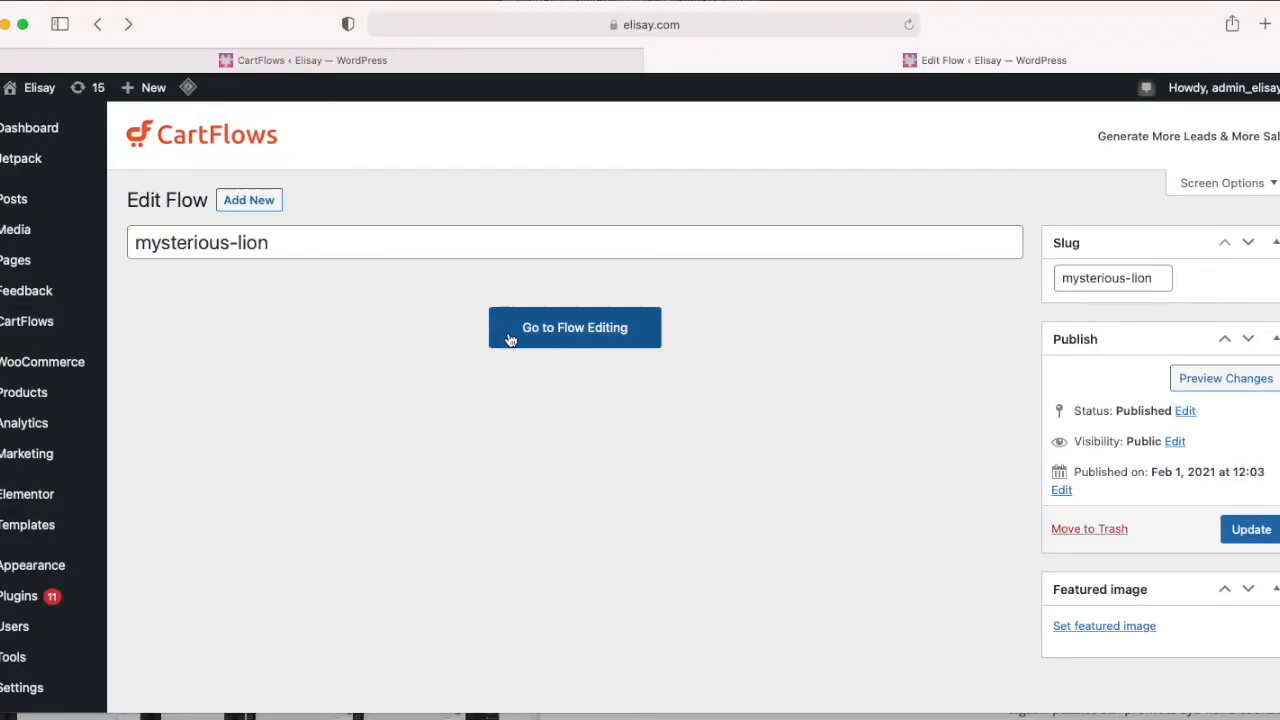
{"action": "left_click", "coordinate": [510, 338]}
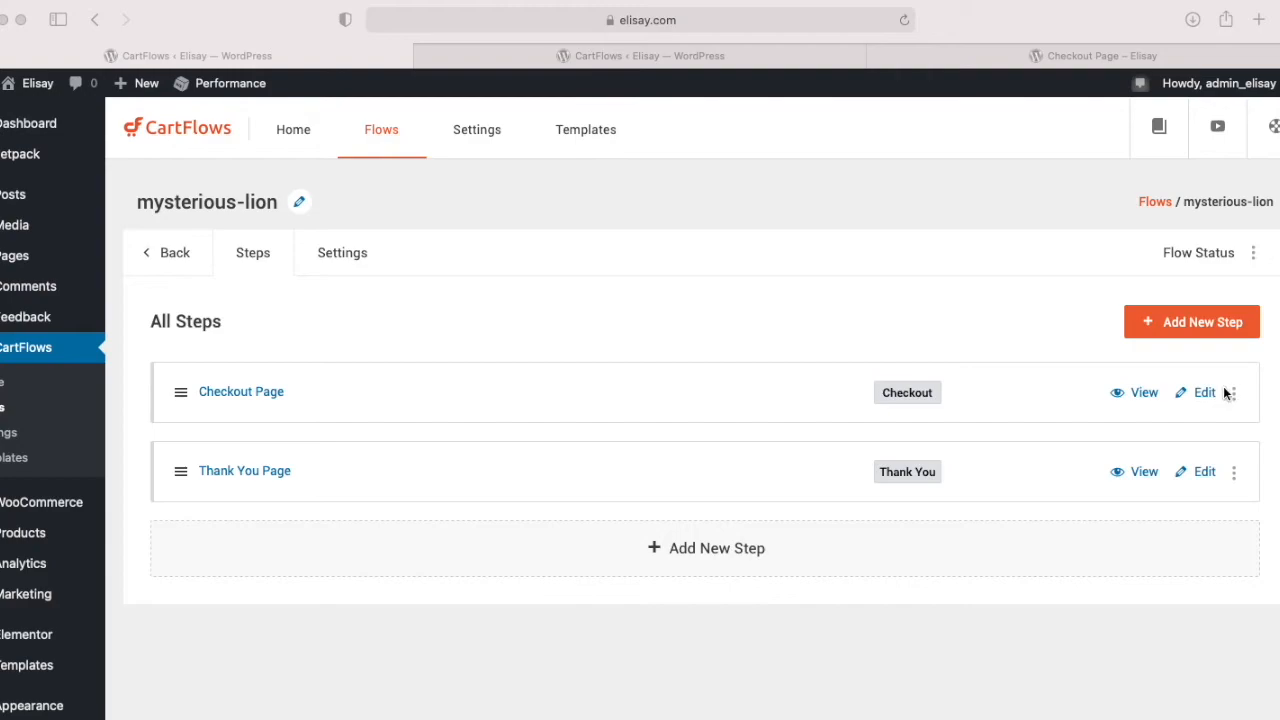
{"action": "left_click", "coordinate": [1203, 398]}
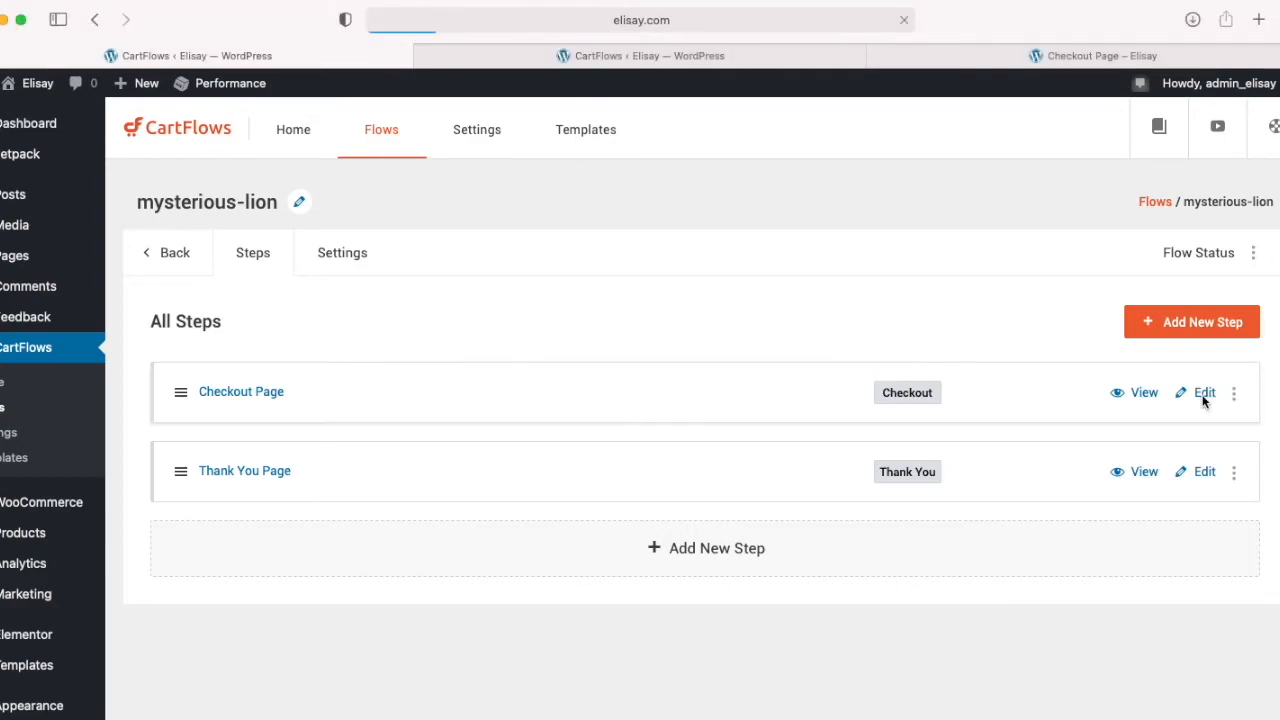
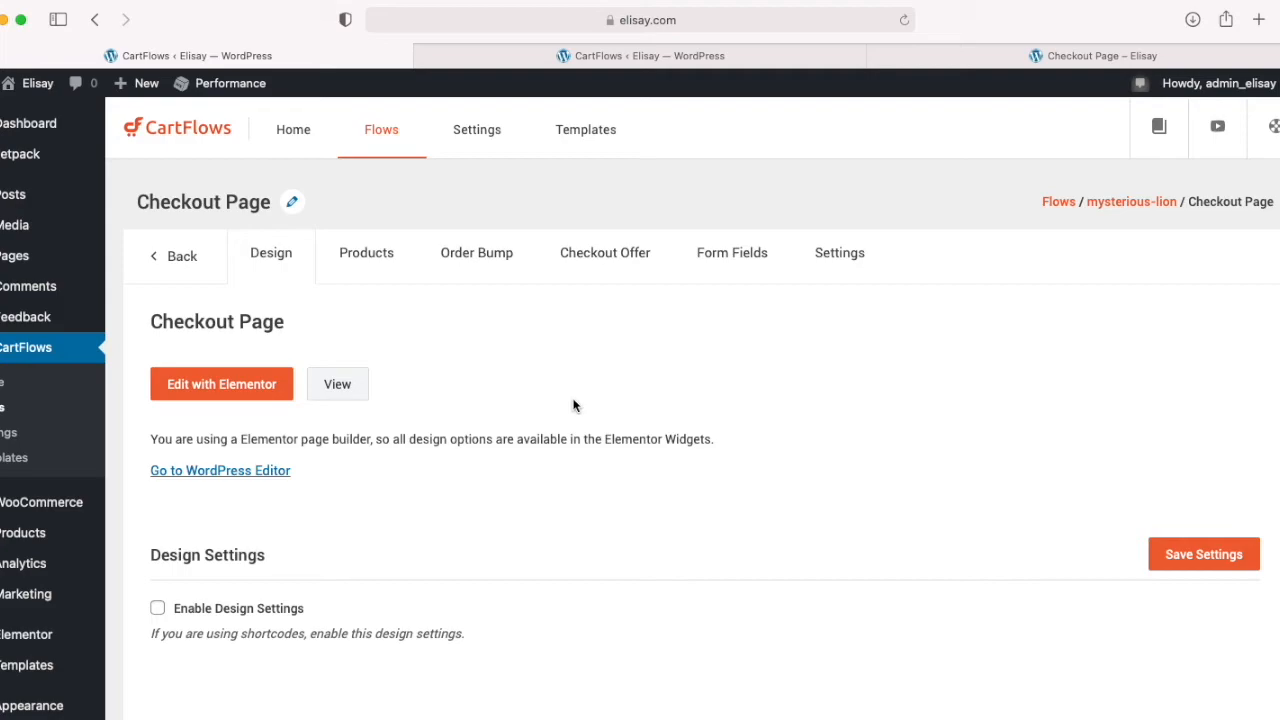
Step: In the checkout step's general settings, set the step title to "unique wooden jigsaw mysterious lion"
{"action": "left_click", "coordinate": [842, 254]}
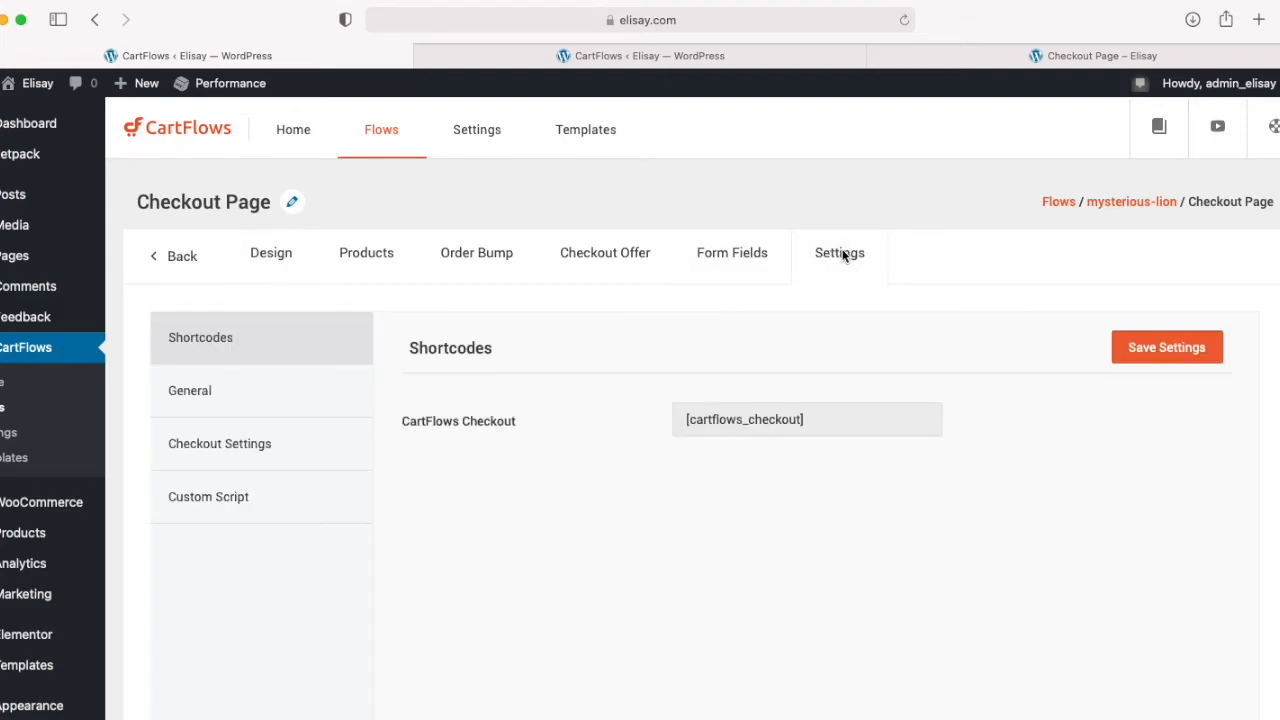
{"action": "left_click", "coordinate": [196, 386]}
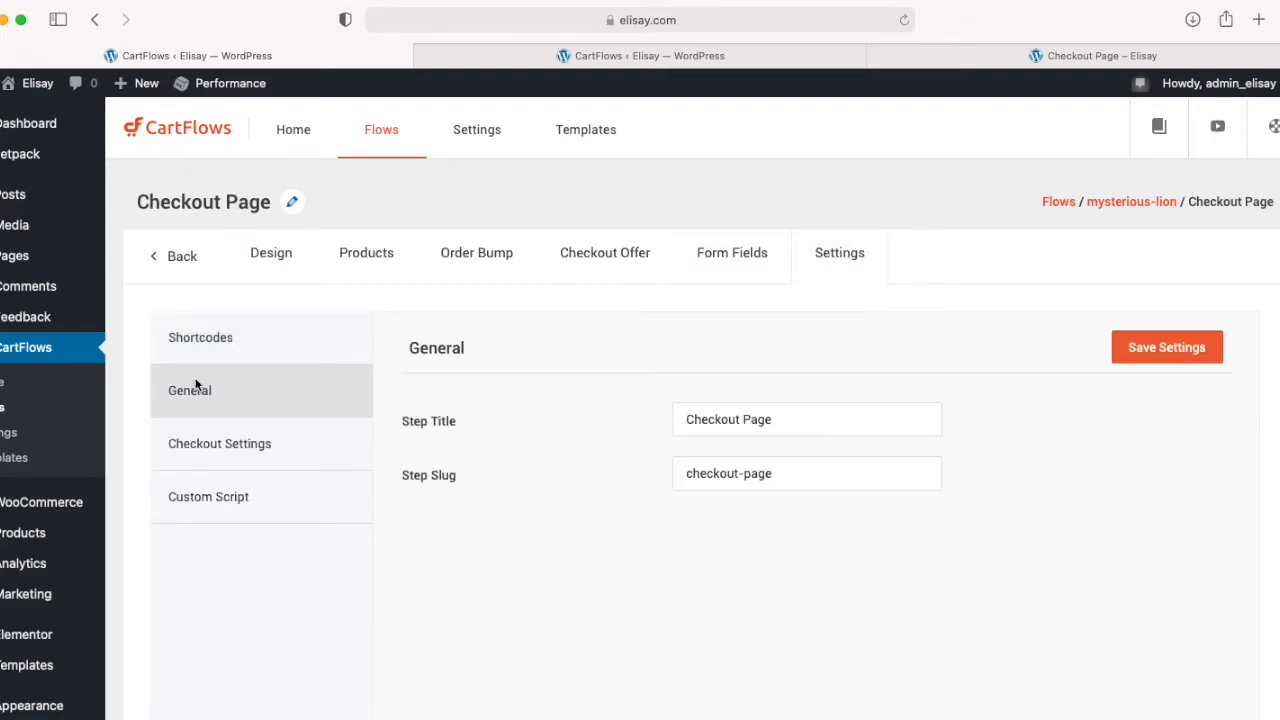
{"action": "triple_click", "coordinate": [752, 477]}
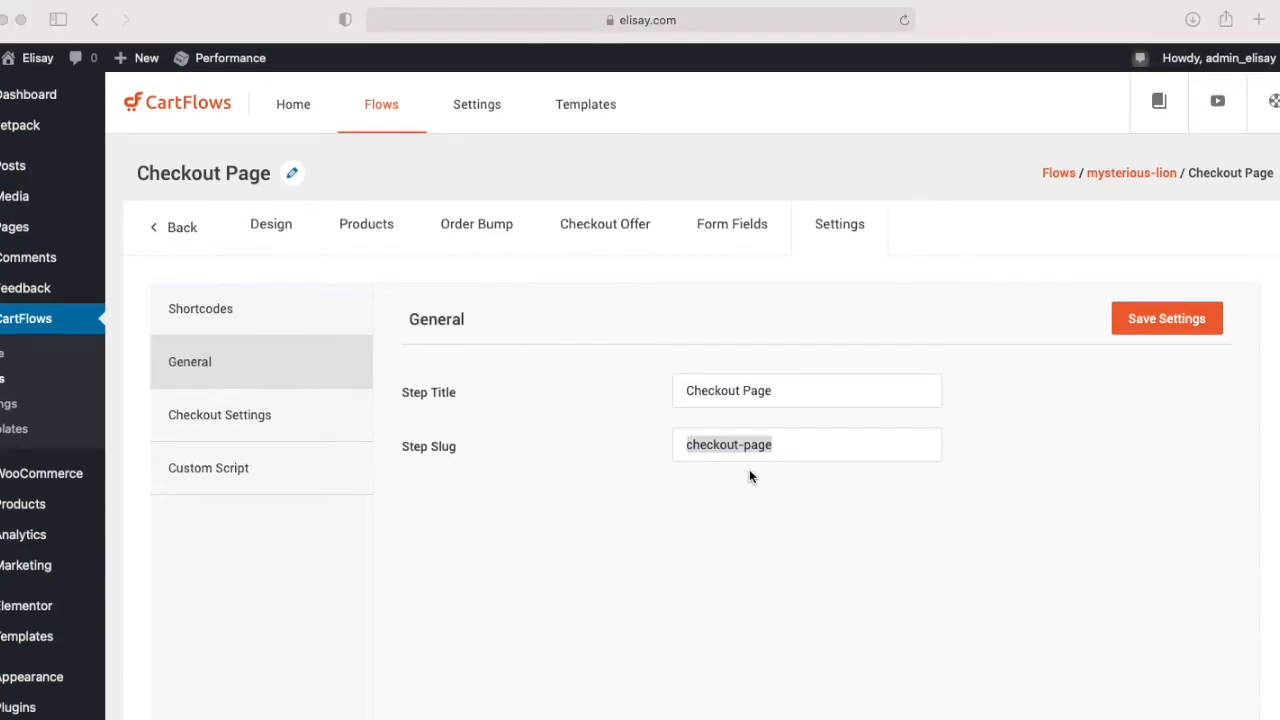
{"action": "left_click", "coordinate": [783, 391]}
{"action": "left_click_drag", "start_coordinate": [788, 385], "coordinate": [660, 376]}
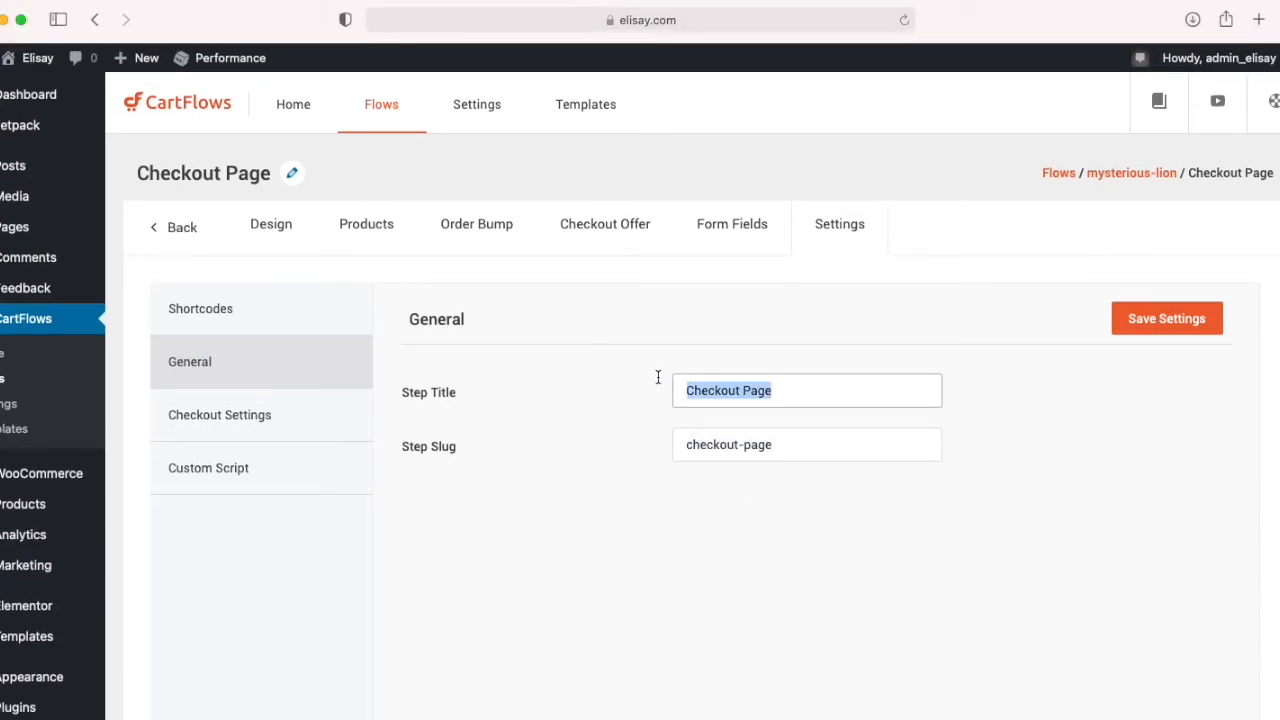
{"action": "type", "text": "unique wooden"}
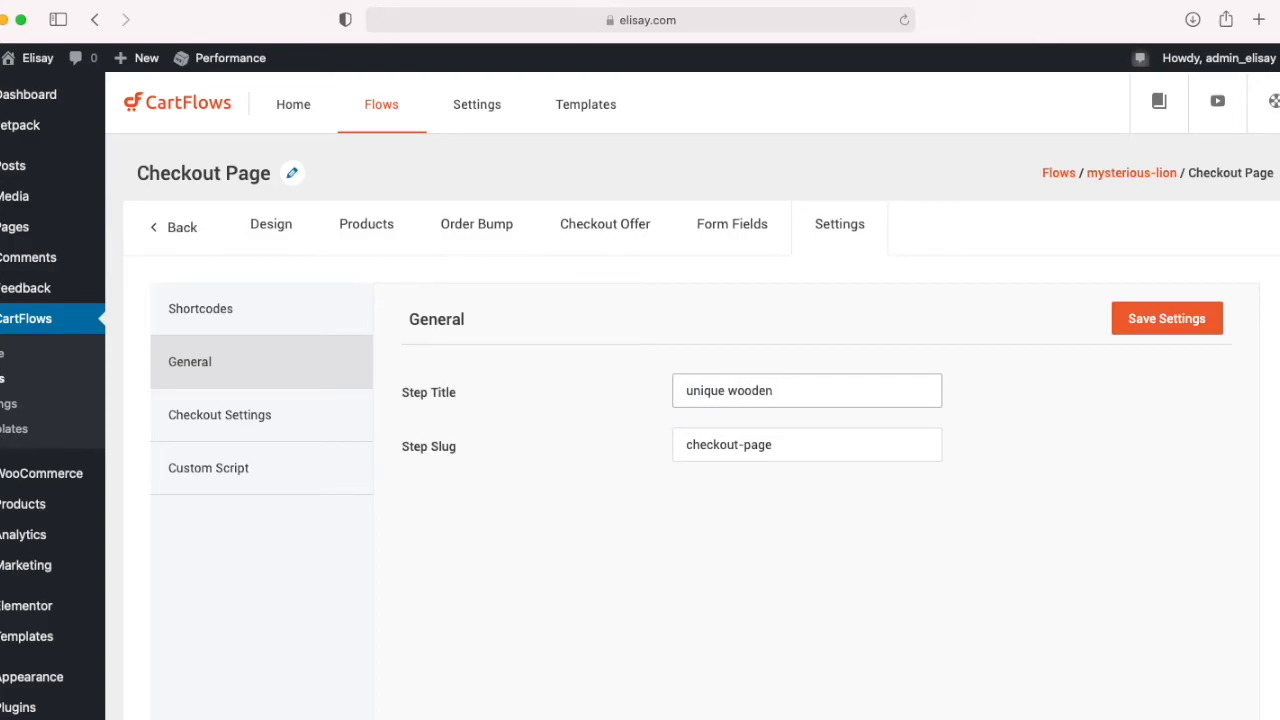
{"action": "type", "text": " jigsaw mysterious lio"}
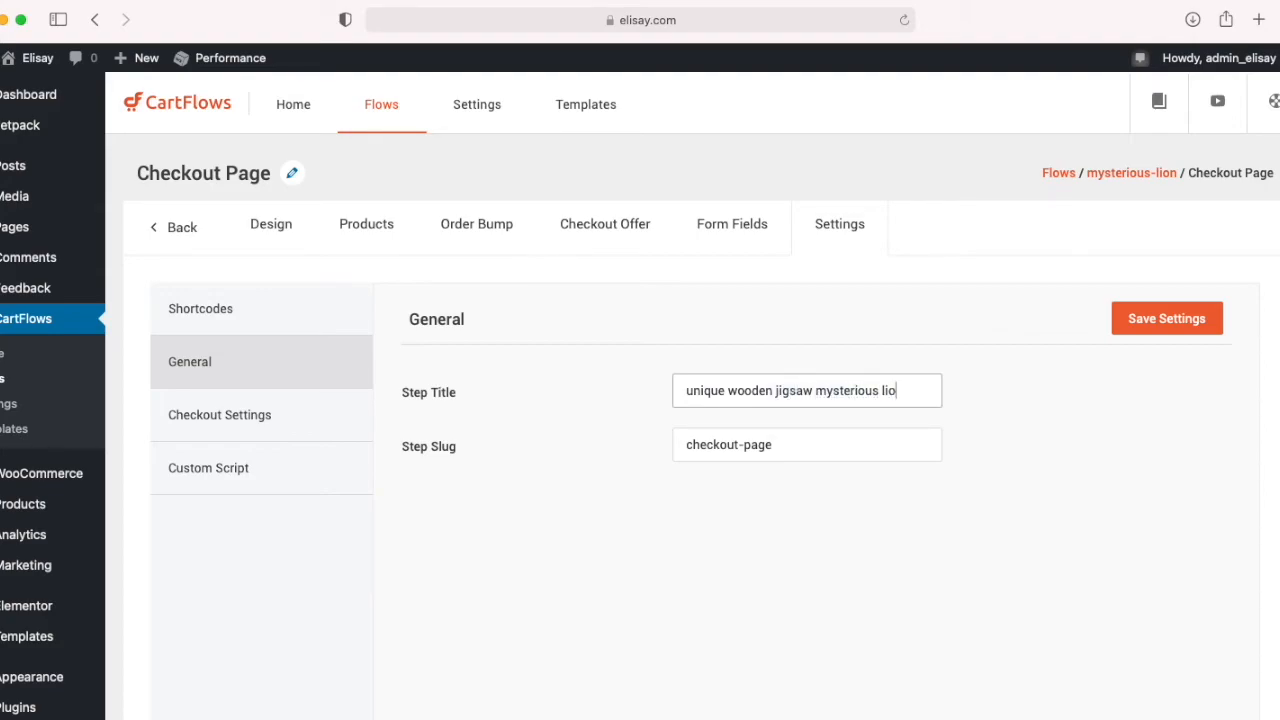
Step: Copy the title into the step slug, hyphenating the words and adding "puzzle" so it begins "unique-wooden-jigsaw-puzzle-mysterious"
{"action": "triple_click", "coordinate": [874, 391]}
{"action": "key", "text": "super+c"}
{"action": "left_click_drag", "start_coordinate": [794, 434], "coordinate": [680, 443]}
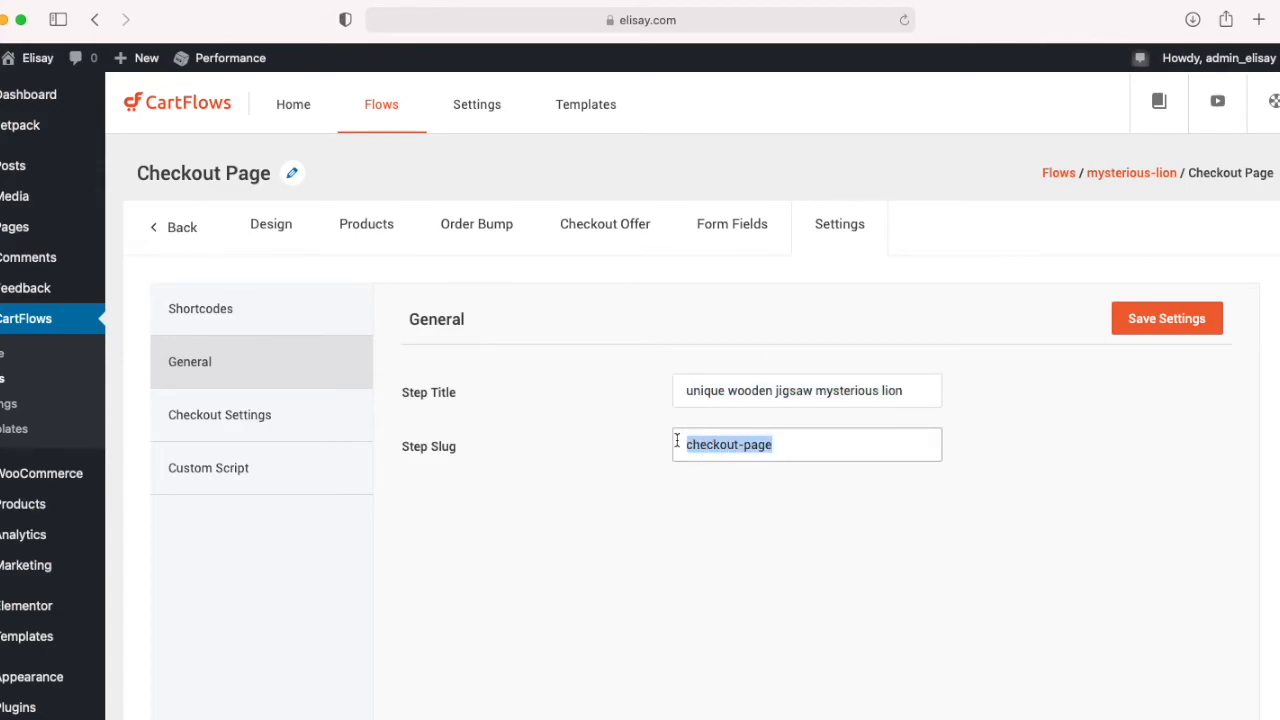
{"action": "key", "text": "super+v"}
{"action": "key", "text": "BackSpace"}
{"action": "type", "text": "-"}
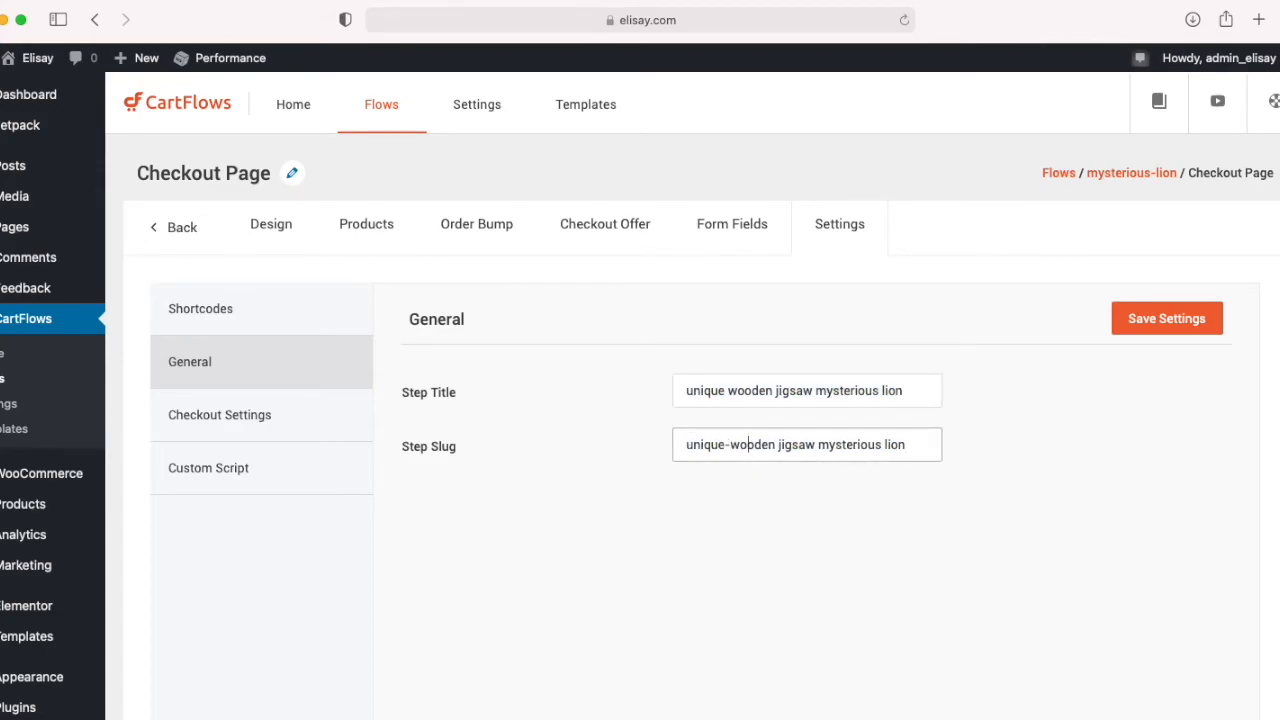
{"action": "key", "text": "BackSpace"}
{"action": "type", "text": "-"}
{"action": "key", "text": "Right"}
{"action": "key", "text": "Right"}
{"action": "key", "text": "BackSpace"}
{"action": "type", "text": "-puzzle-"}
Step: Add "puzzle" to the step title so it reads "unique wooden jigsaw puzzle mysterious lion"
{"action": "left_click", "coordinate": [817, 391]}
{"action": "type", "text": "pussle-"}
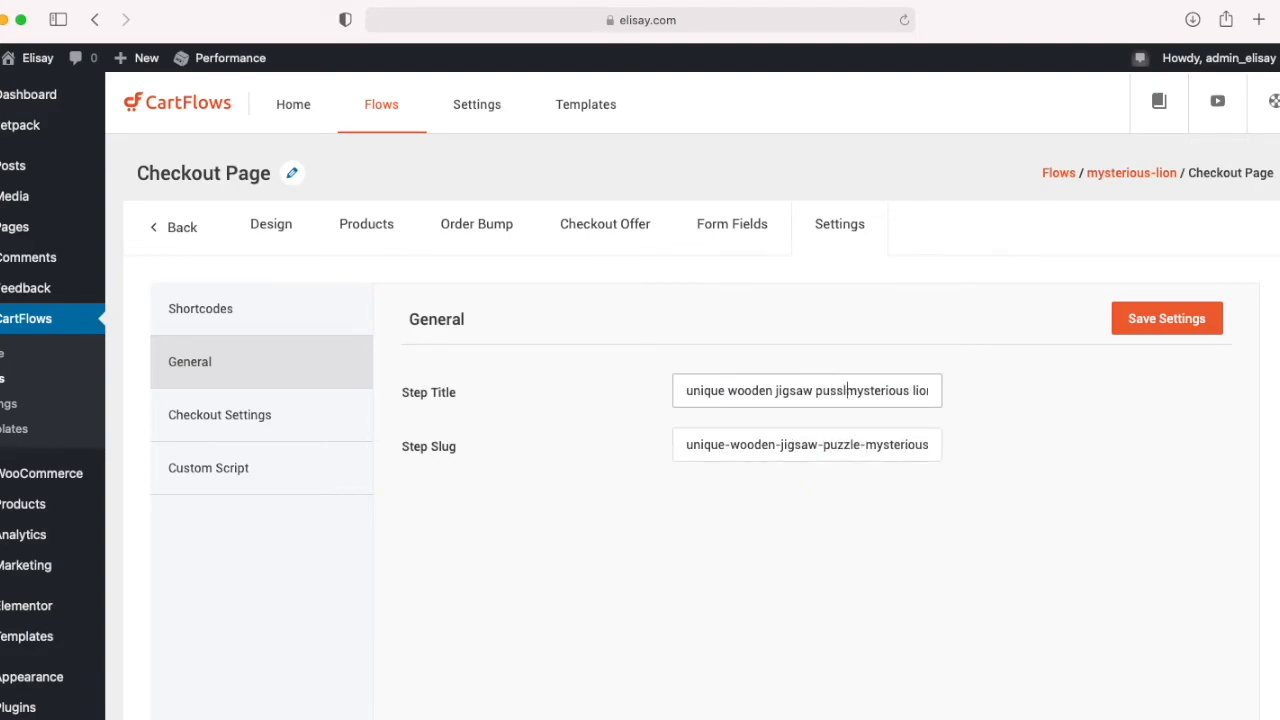
{"action": "key", "text": "BackSpace"}
{"action": "key", "text": "BackSpace"}
{"action": "key", "text": "BackSpace"}
{"action": "key", "text": "BackSpace"}
{"action": "type", "text": "zle"}
Step: Complete the step slug as "unique-wooden-jigsaw-puzzle-mysterious-lion" and save the step's settings
{"action": "left_click_drag", "start_coordinate": [907, 446], "coordinate": [669, 435]}
{"action": "left_click", "coordinate": [908, 447]}
{"action": "key", "text": "BackSpace"}
{"action": "type", "text": "-"}
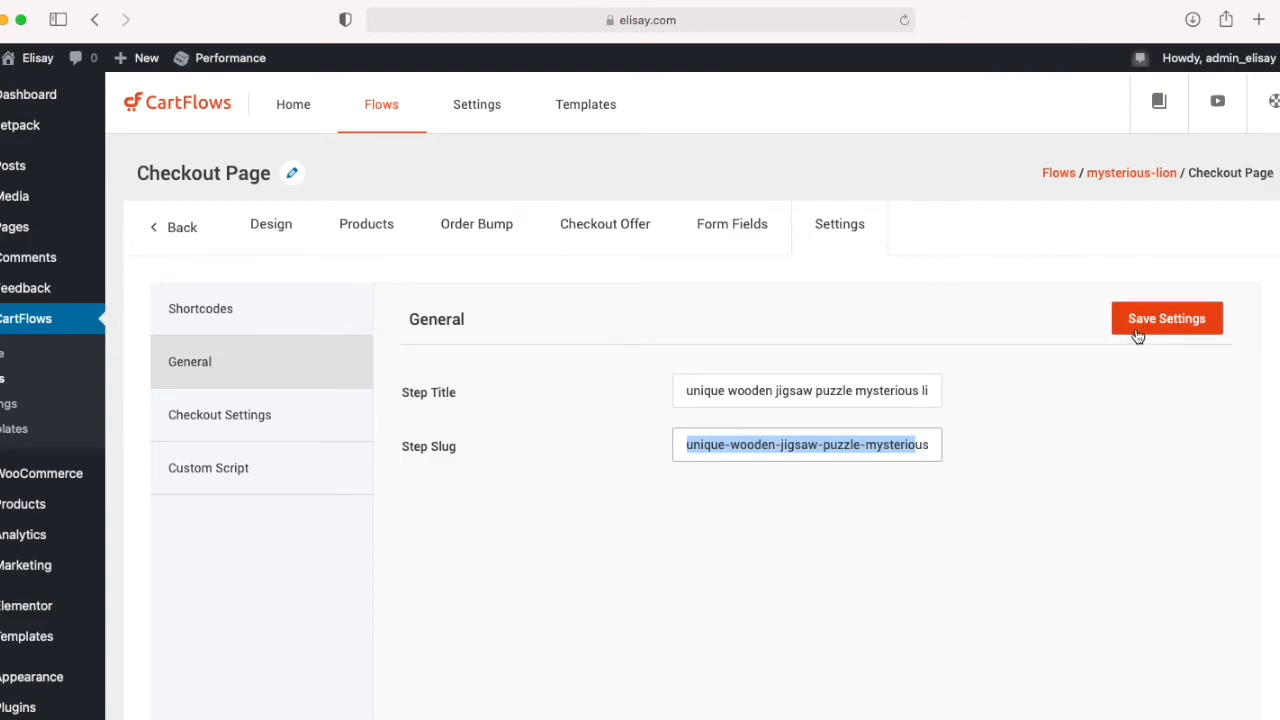
{"action": "left_click", "coordinate": [1136, 332]}
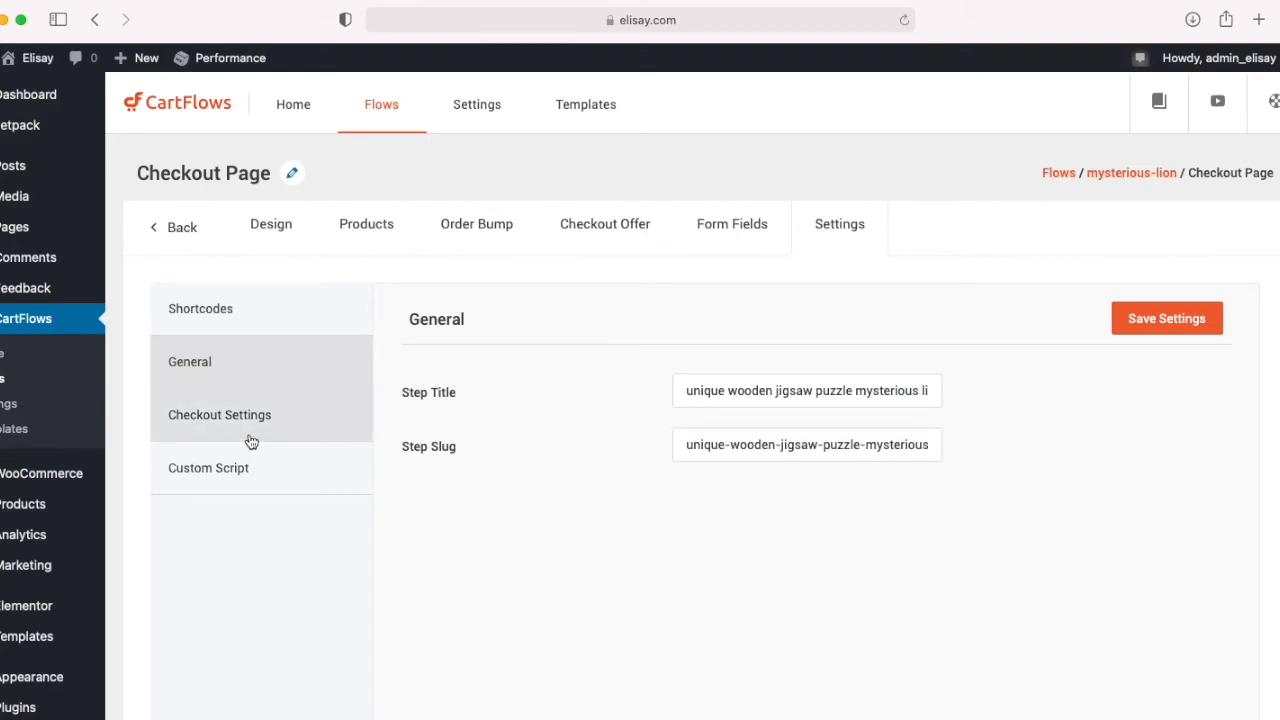
Step: Return to the mysterious-lion flow's steps, view the renamed checkout page and inspect its full address
{"action": "left_click", "coordinate": [179, 232]}
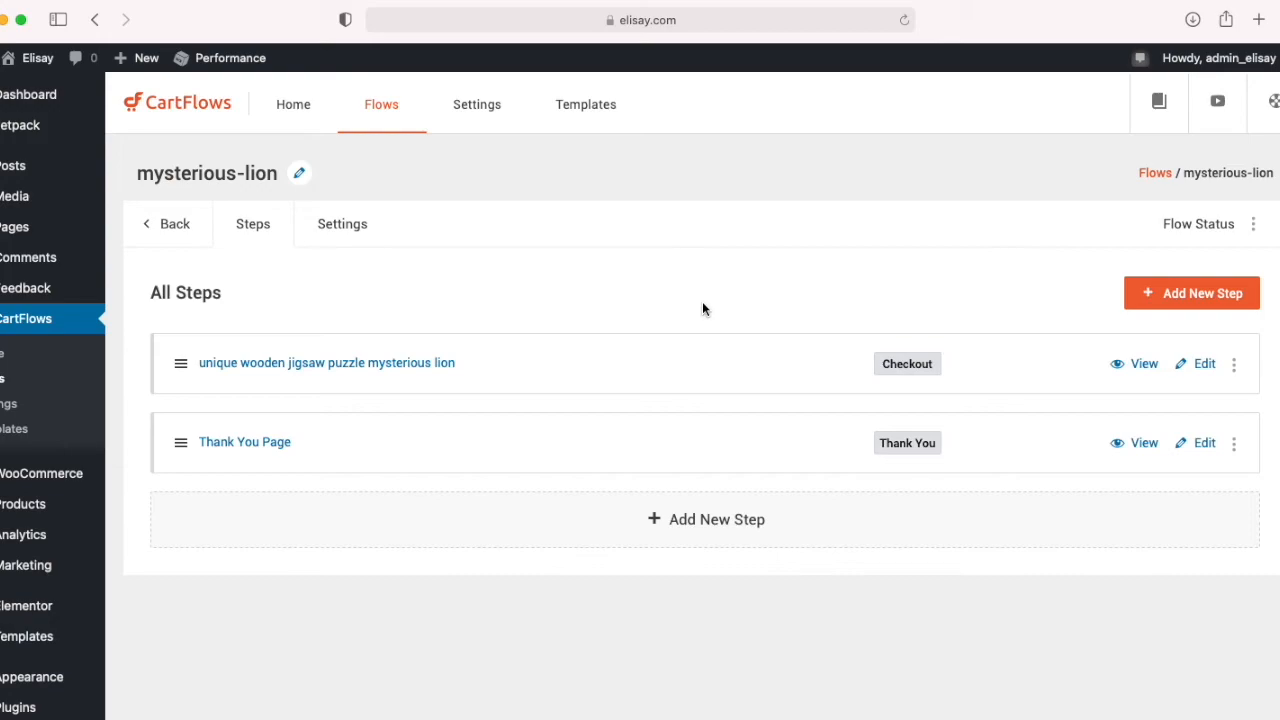
{"action": "left_click", "coordinate": [1145, 372]}
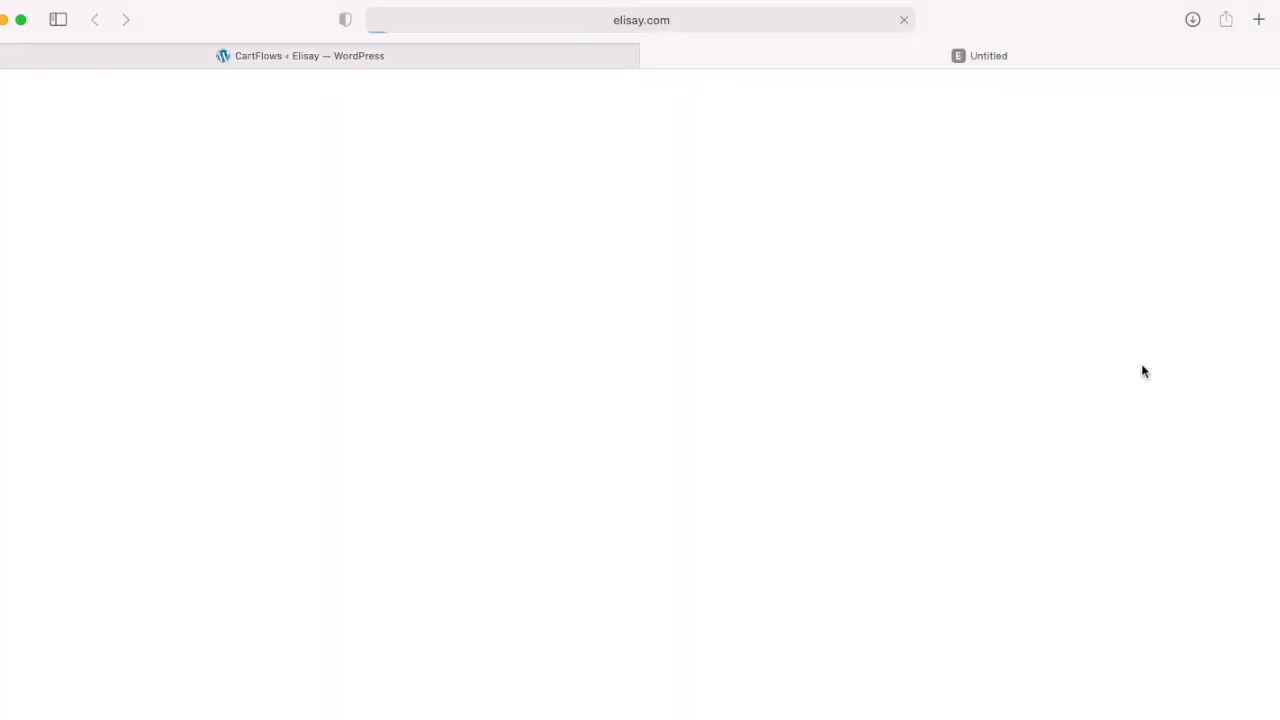
{"action": "left_click", "coordinate": [556, 24]}
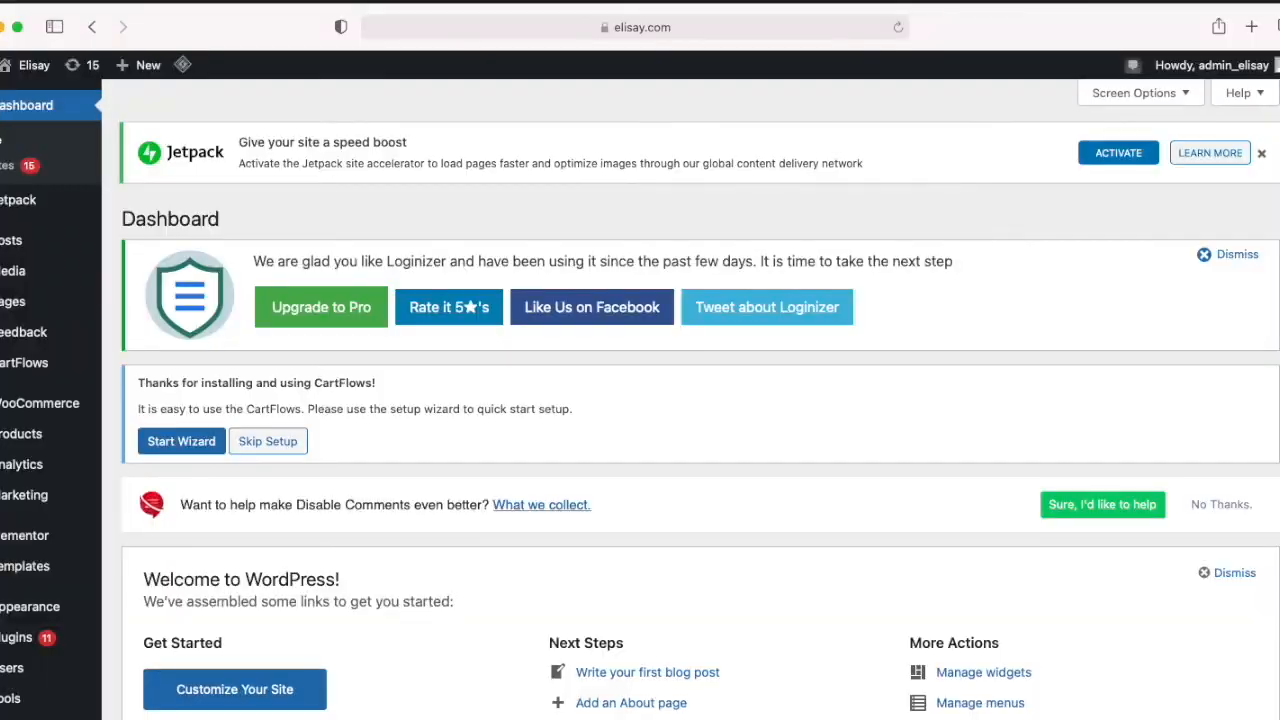
Step: Set the site's permalink structure to Post name in the WordPress permalink settings
{"action": "scroll", "coordinate": [22, 215], "scroll_direction": "down", "scroll_amount": 3}
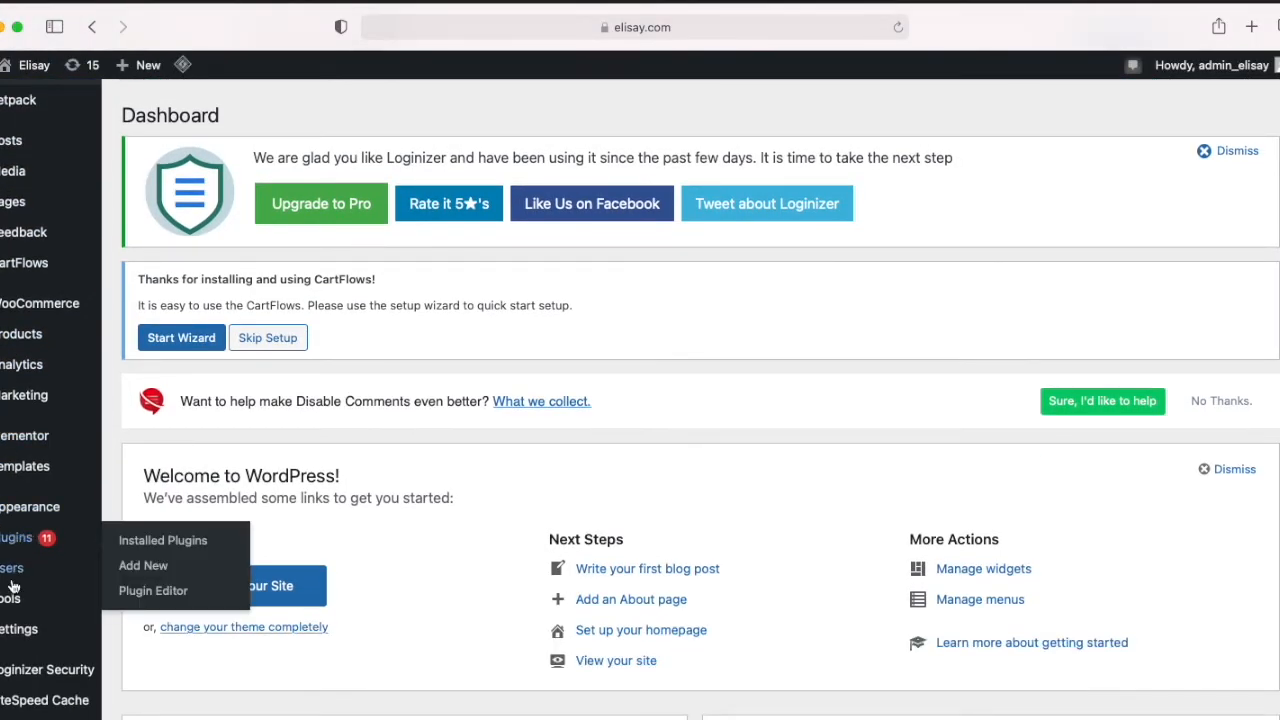
{"action": "mouse_move", "coordinate": [14, 630]}
{"action": "left_click", "coordinate": [150, 572]}
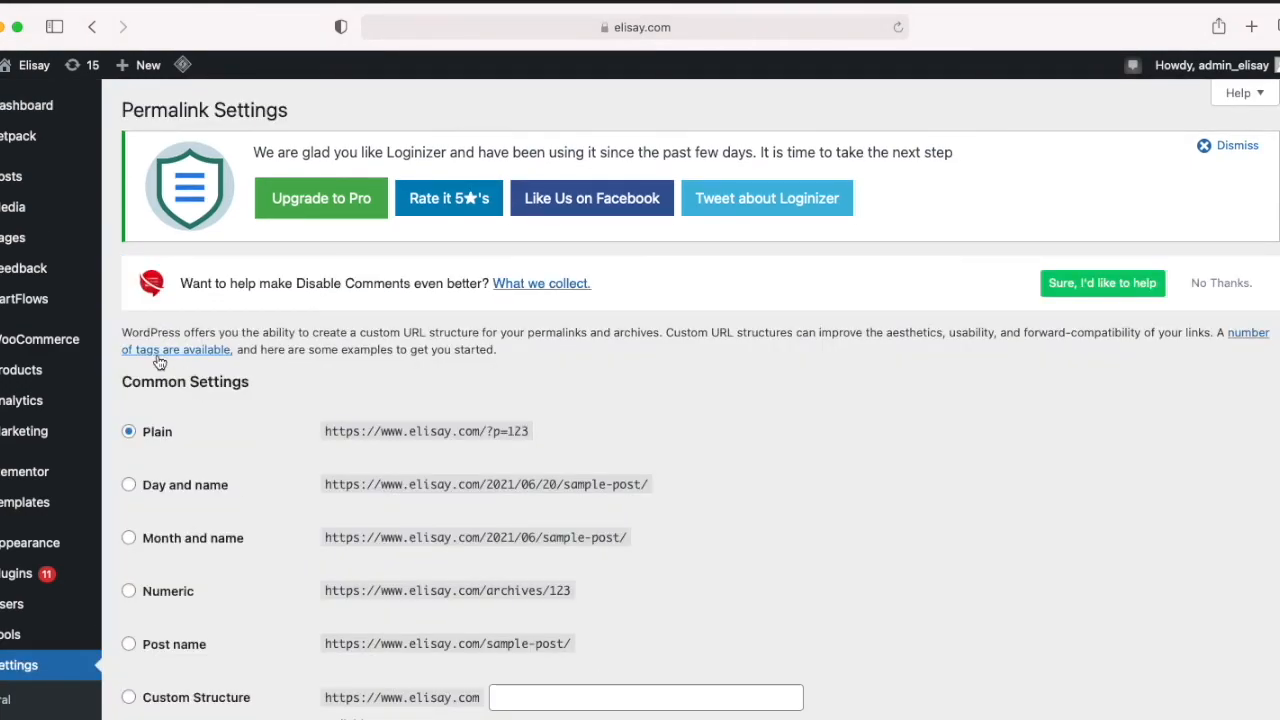
{"action": "left_click", "coordinate": [130, 646]}
{"action": "scroll", "coordinate": [133, 620], "scroll_direction": "down", "scroll_amount": 7}
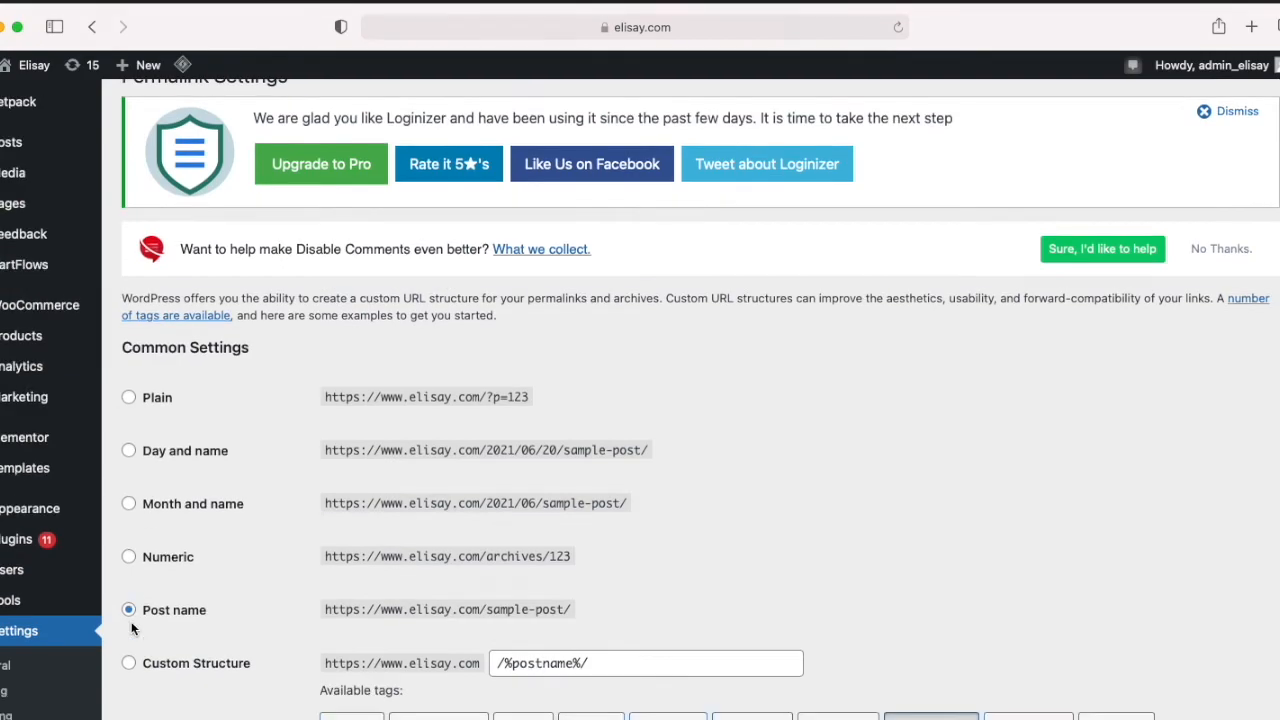
{"action": "scroll", "coordinate": [134, 621], "scroll_direction": "down", "scroll_amount": 3}
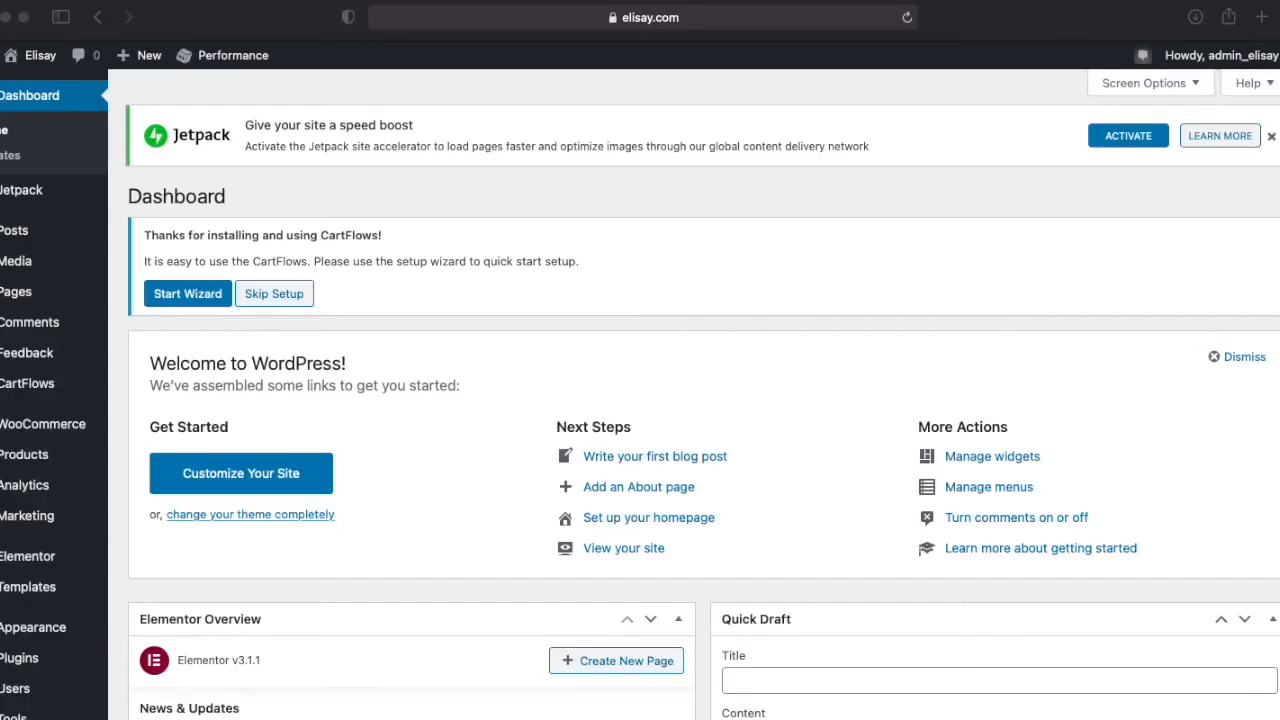
Step: Customize the site's identity and open the media library to change the site icon image
{"action": "mouse_move", "coordinate": [32, 634]}
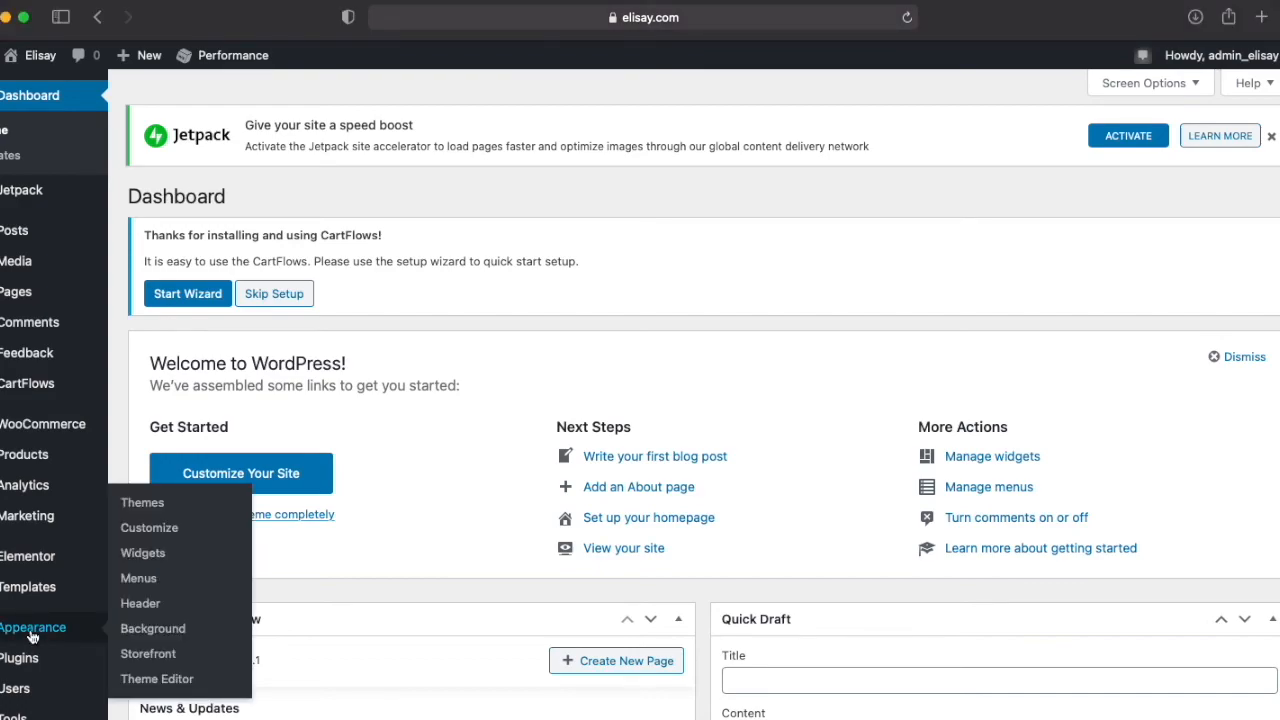
{"action": "left_click", "coordinate": [170, 528]}
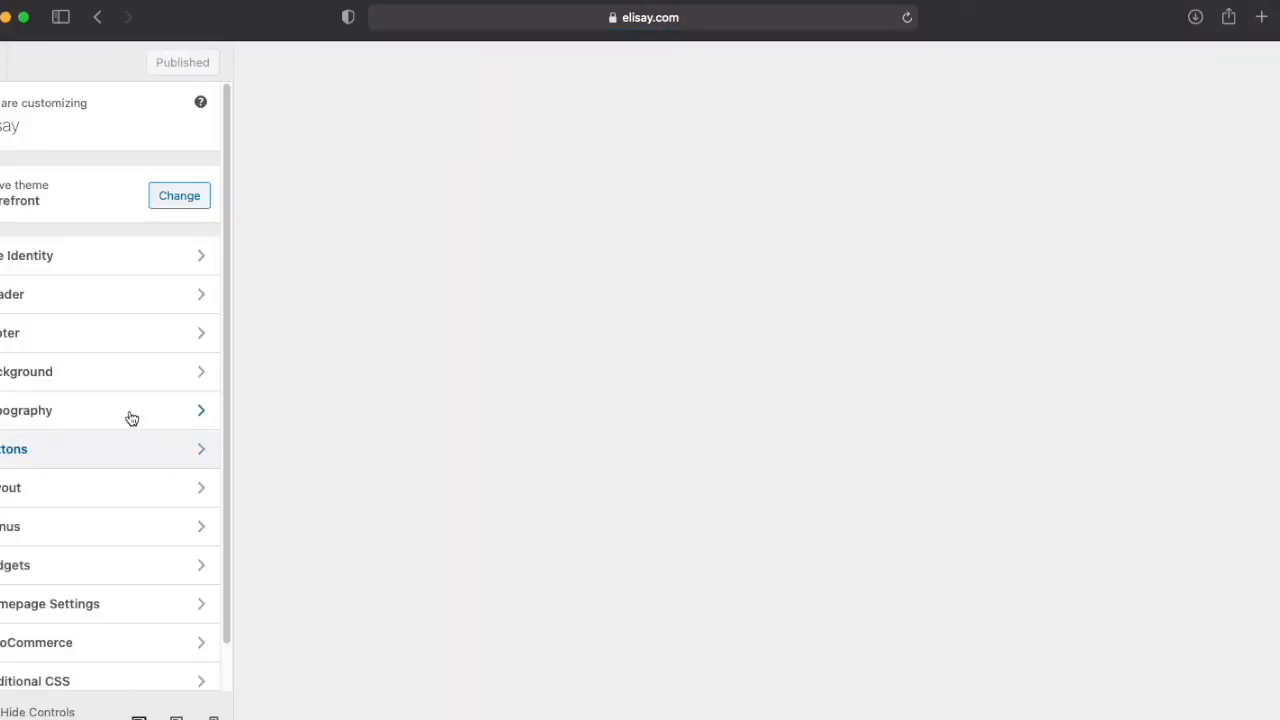
{"action": "left_click", "coordinate": [82, 257]}
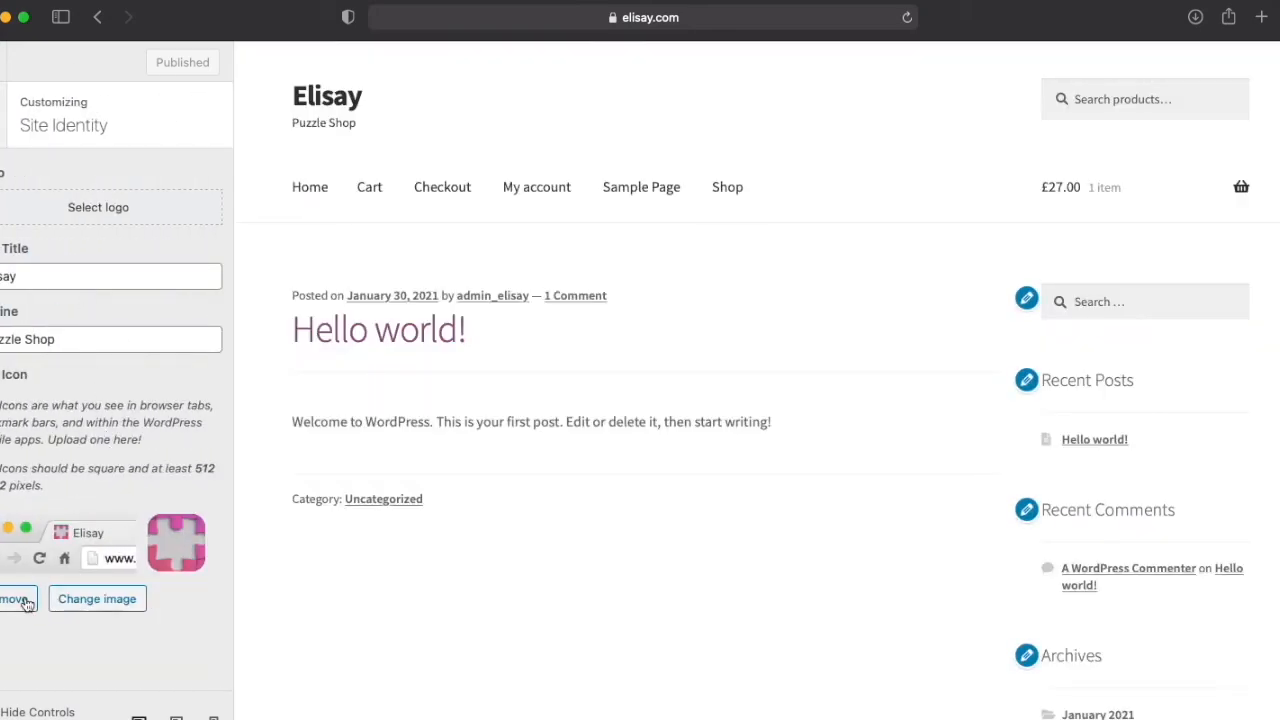
{"action": "left_click", "coordinate": [82, 603]}
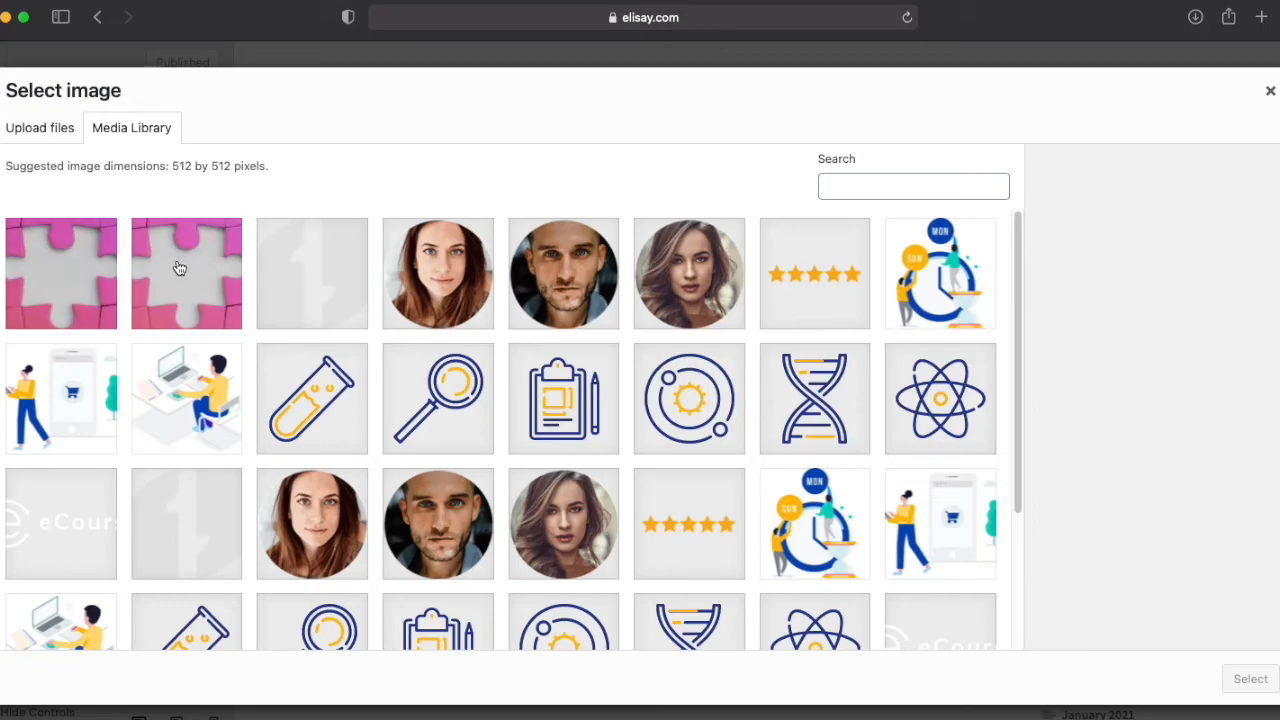
Step: Choose the square cropped-Elisay-Puzzle-Shop.png as the site icon and publish the change
{"action": "left_click", "coordinate": [185, 277]}
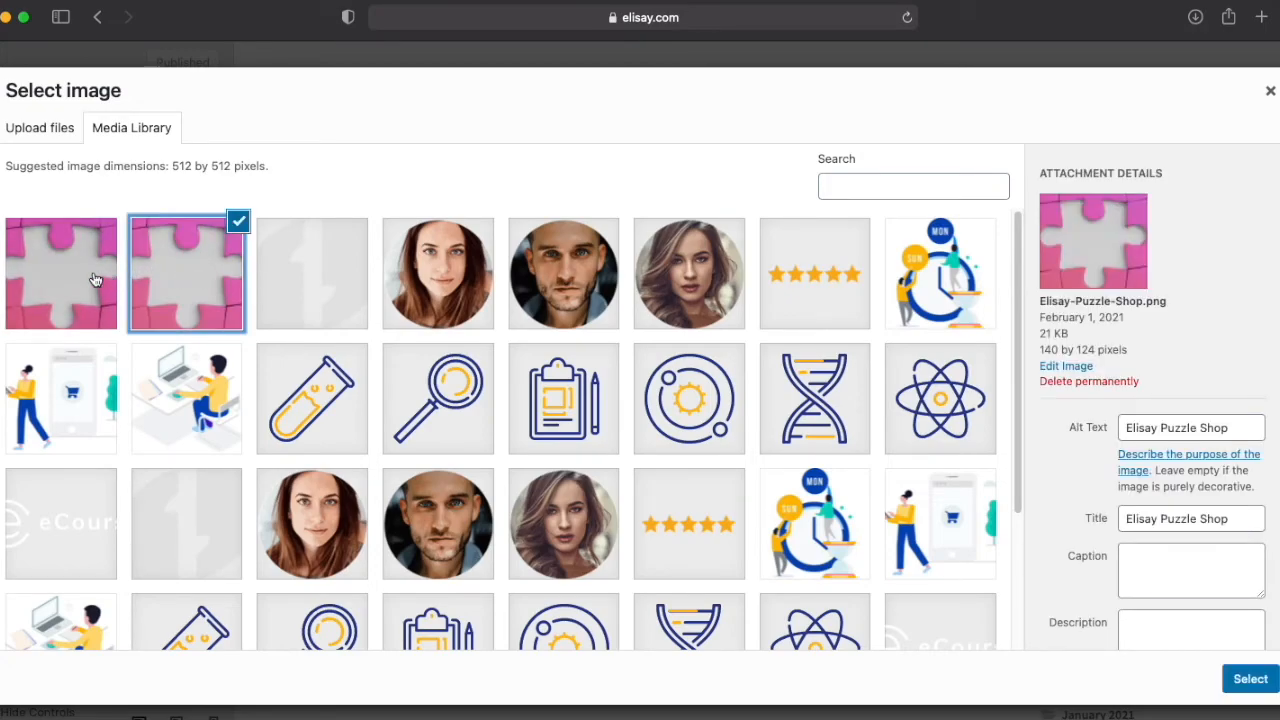
{"action": "left_click", "coordinate": [88, 280]}
{"action": "left_click", "coordinate": [187, 281]}
{"action": "left_click", "coordinate": [118, 282]}
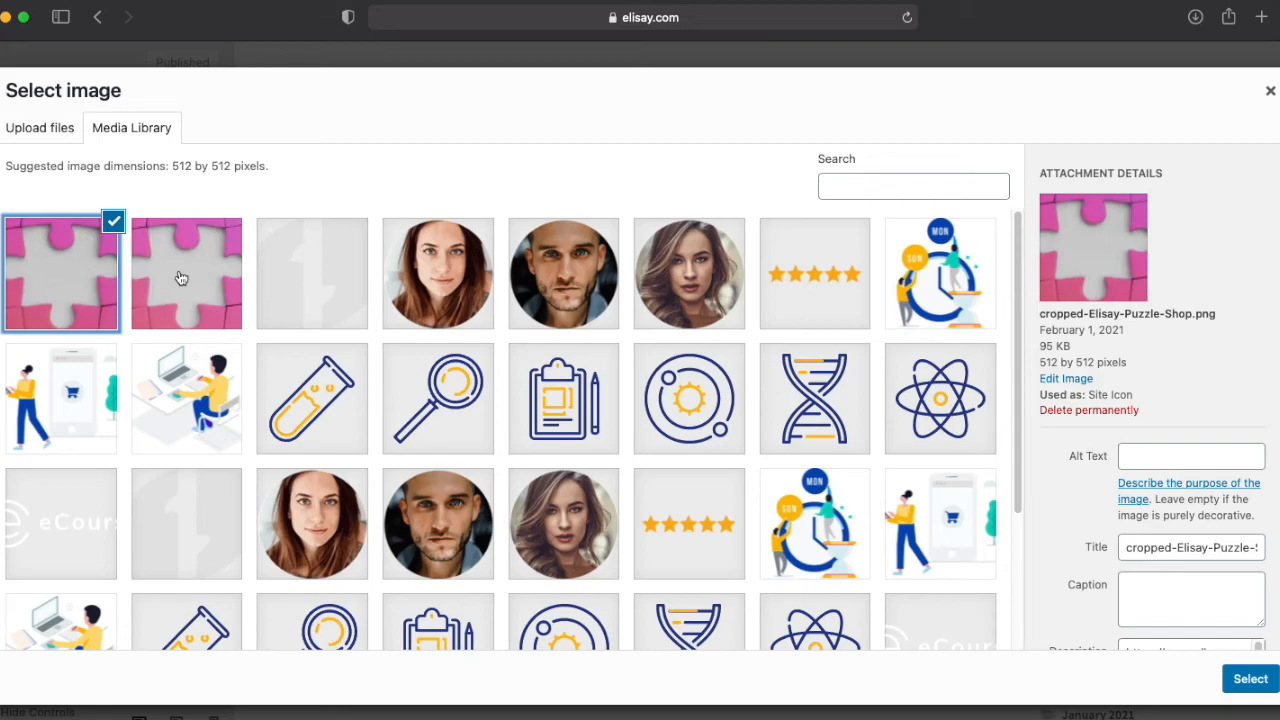
{"action": "left_click", "coordinate": [1255, 680]}
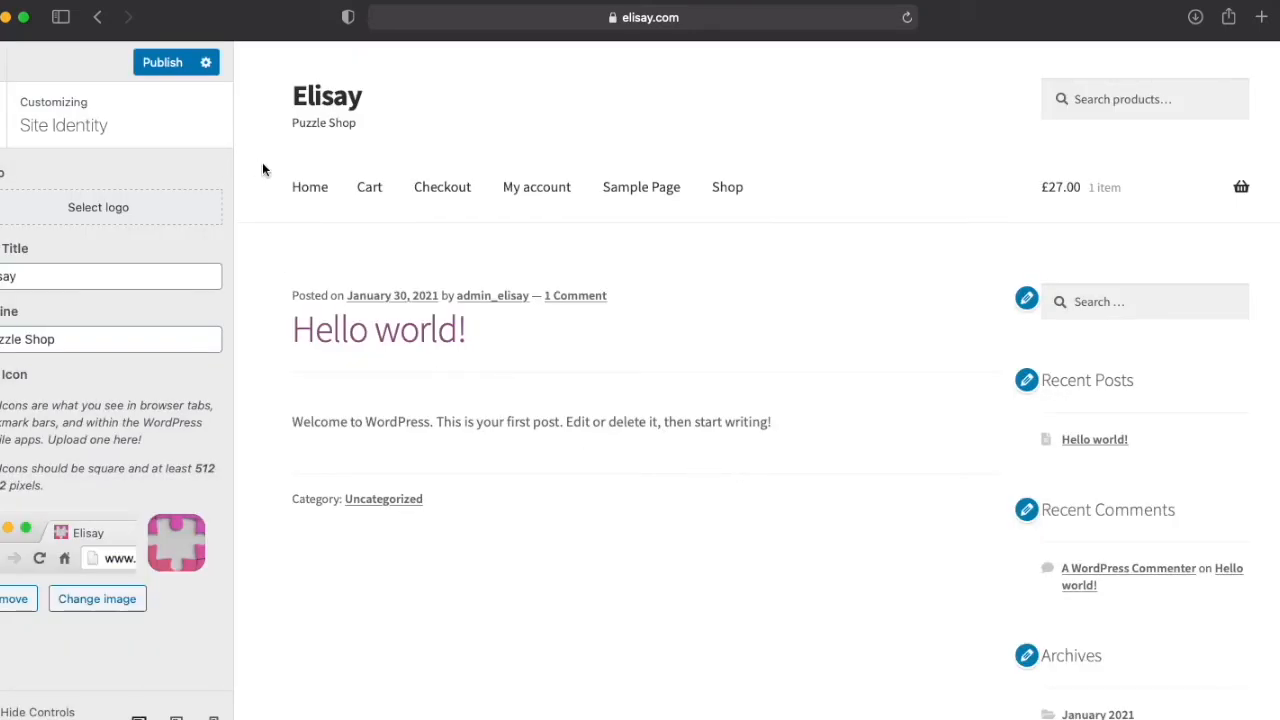
{"action": "left_click", "coordinate": [155, 63]}
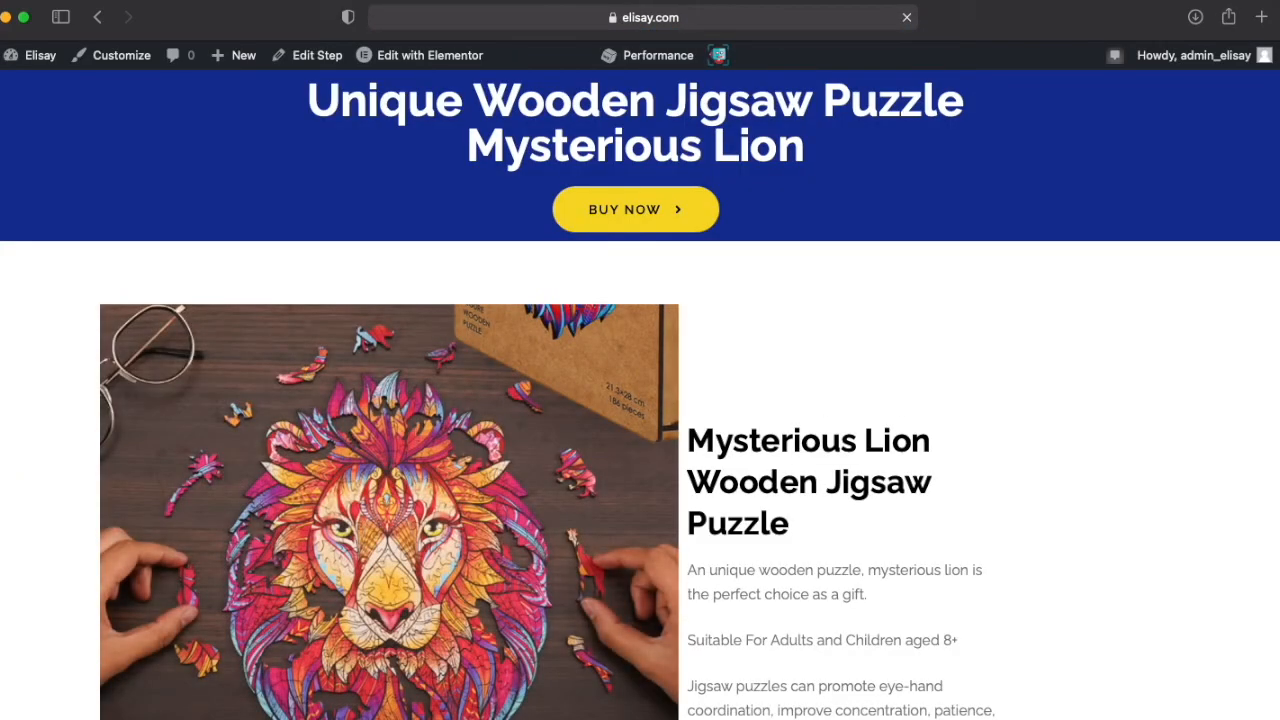
Step: Review the live Mysterious Lion checkout page's product sections, payment form and full web address
{"action": "scroll", "coordinate": [794, 208], "scroll_direction": "down", "scroll_amount": 15}
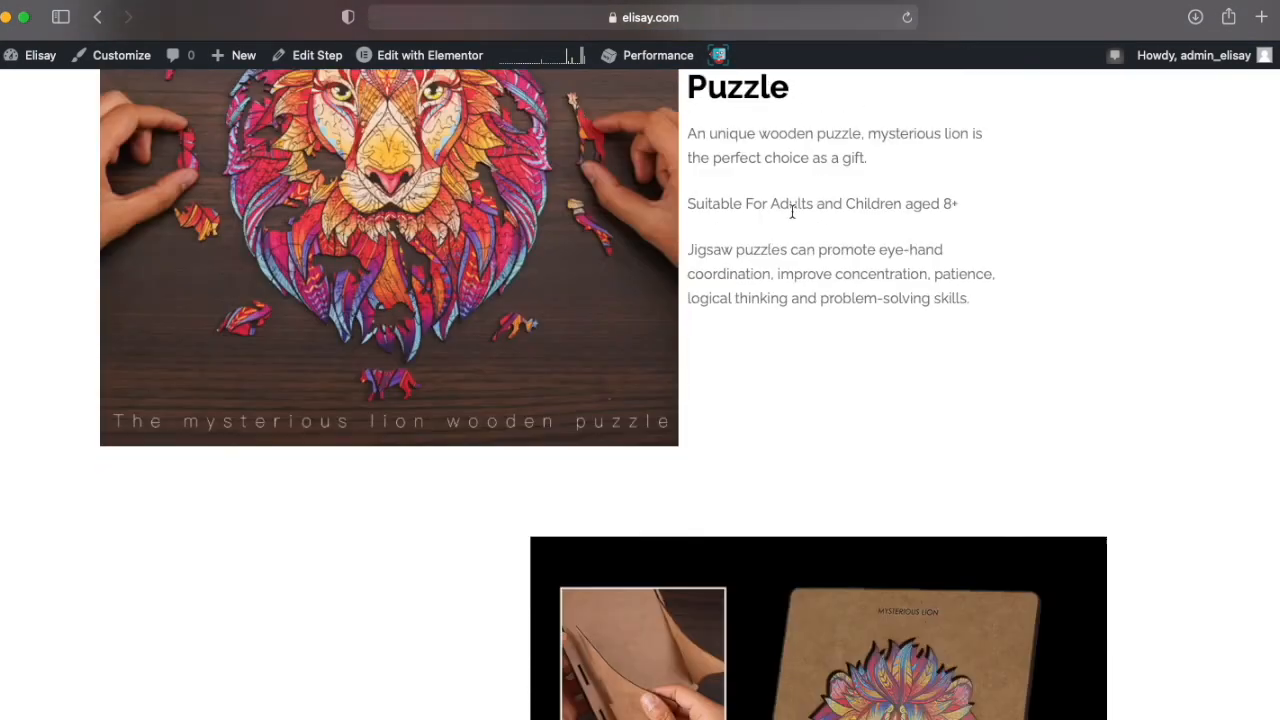
{"action": "scroll", "coordinate": [789, 208], "scroll_direction": "down", "scroll_amount": 20}
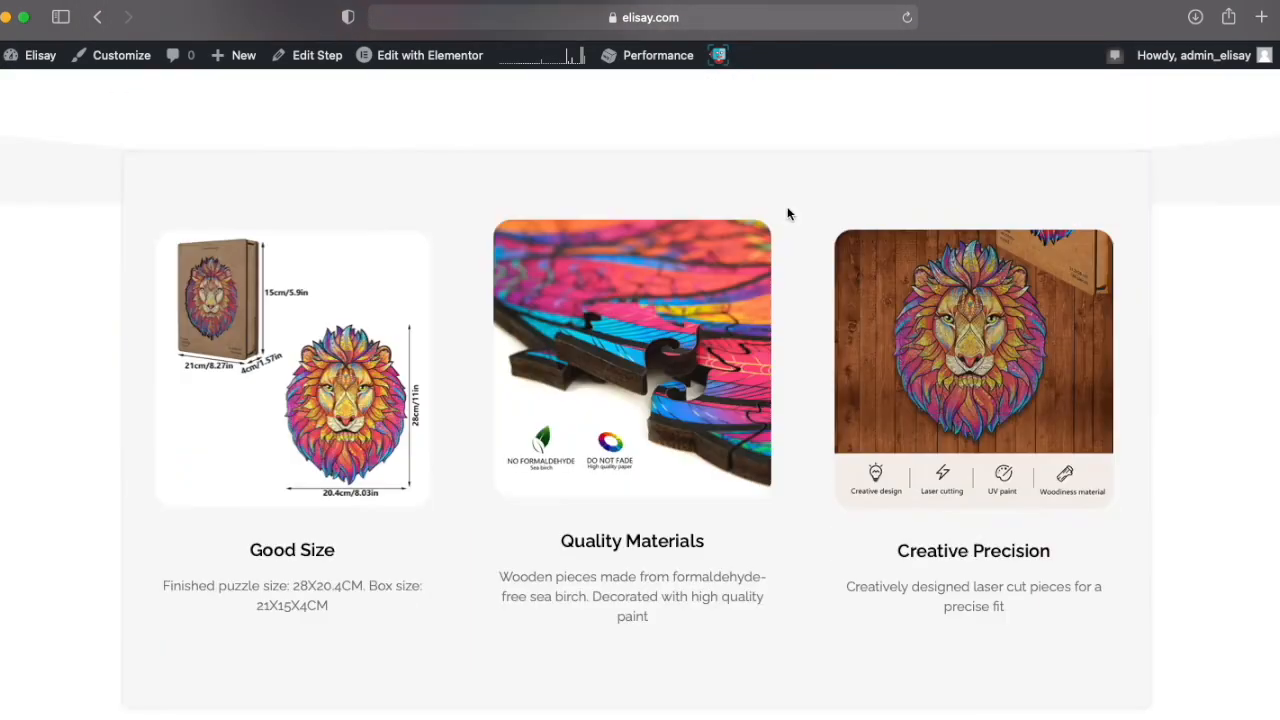
{"action": "scroll", "coordinate": [785, 213], "scroll_direction": "down", "scroll_amount": 2}
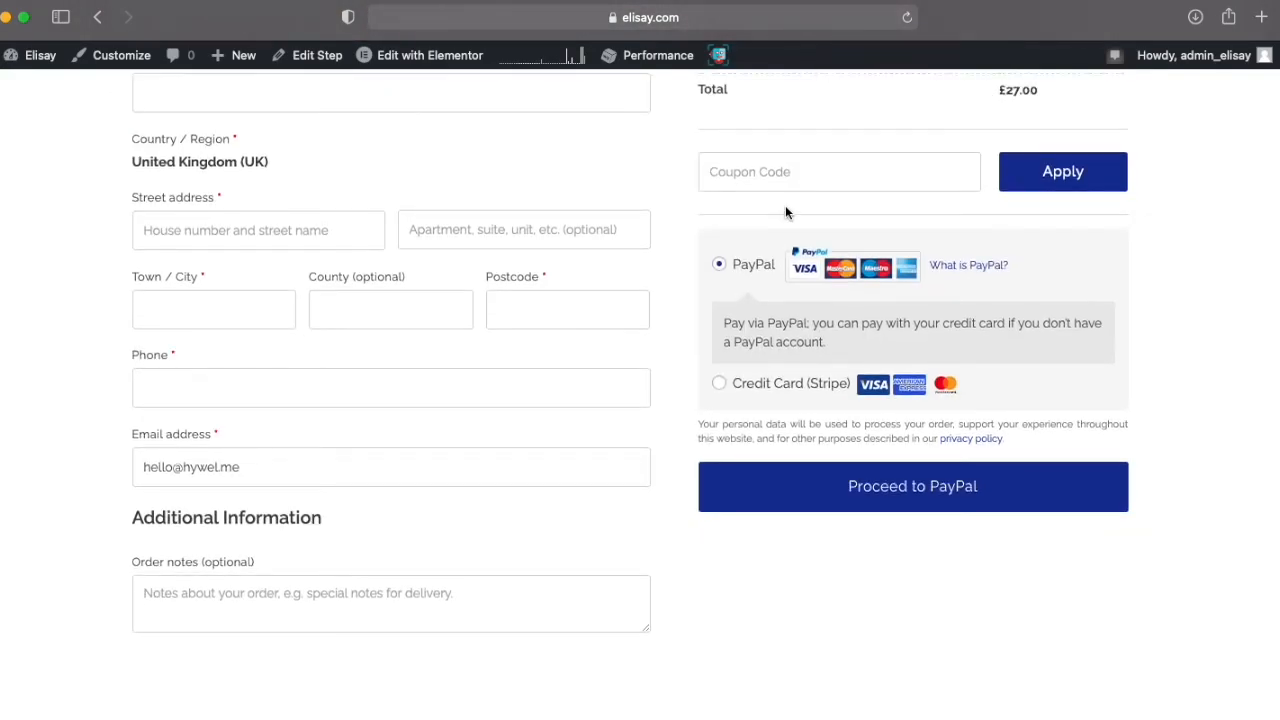
{"action": "scroll", "coordinate": [785, 208], "scroll_direction": "up", "scroll_amount": 20}
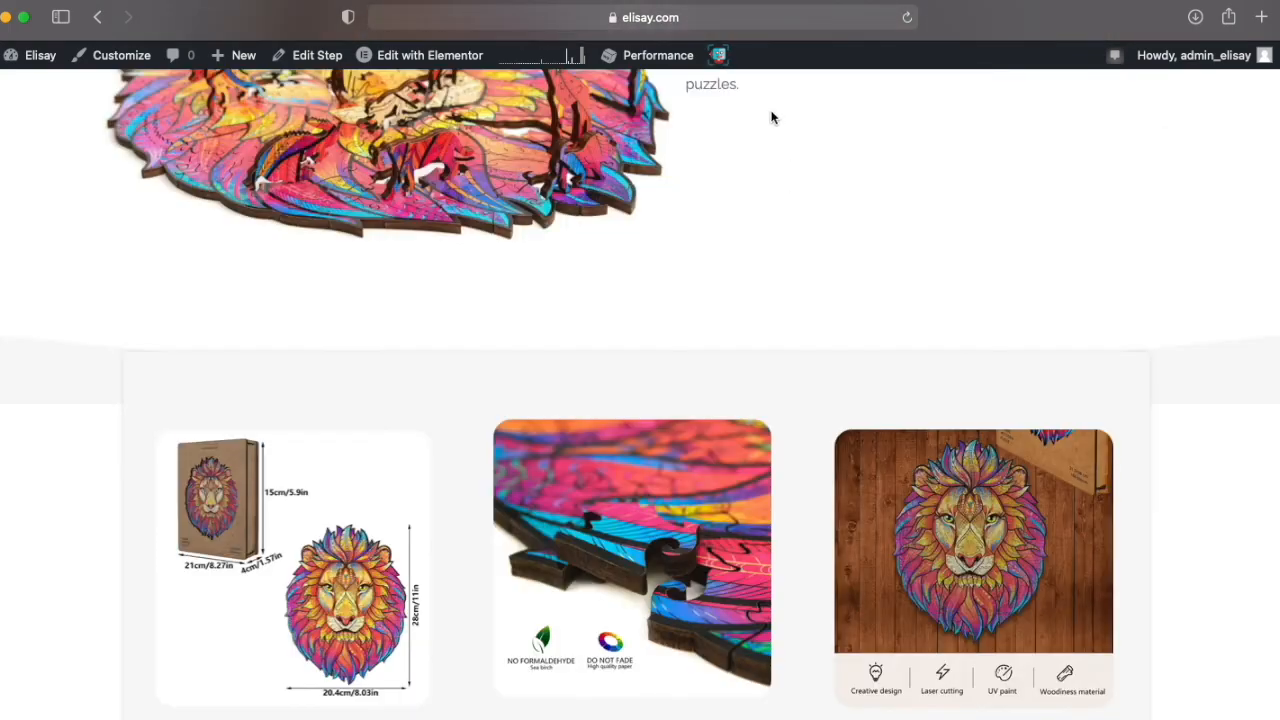
{"action": "left_click", "coordinate": [735, 22]}
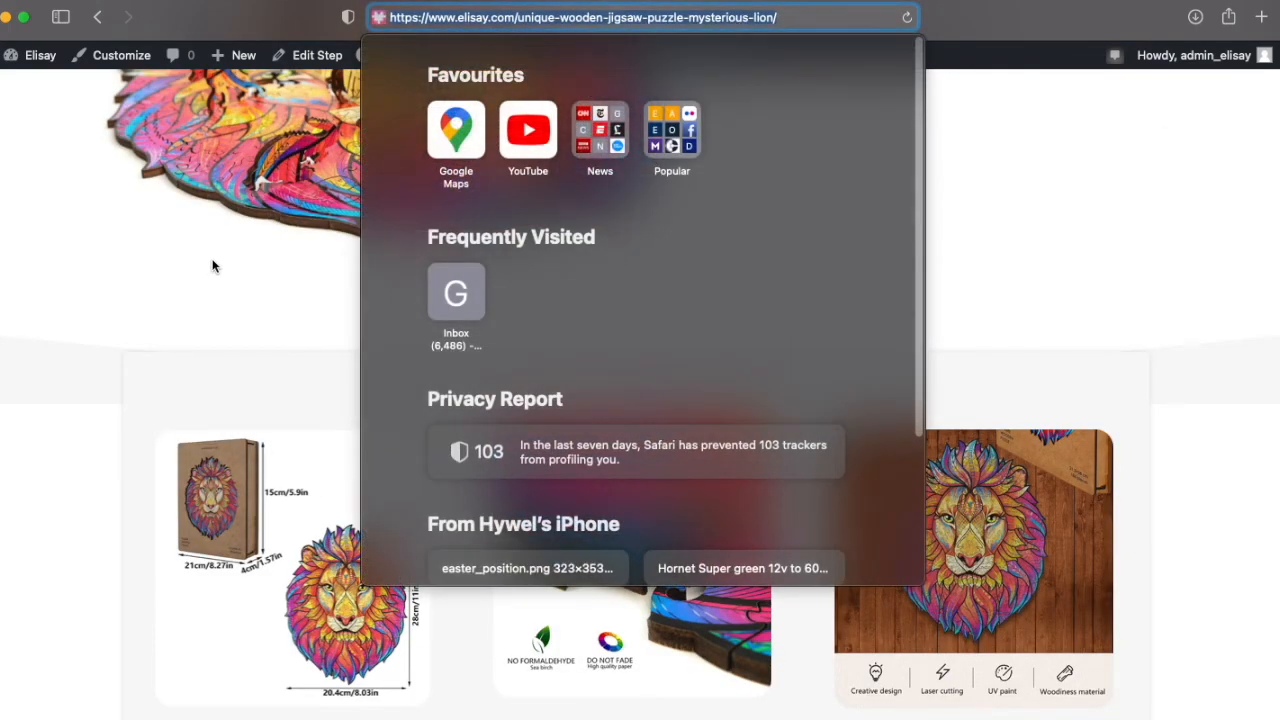
{"action": "left_click", "coordinate": [212, 265]}
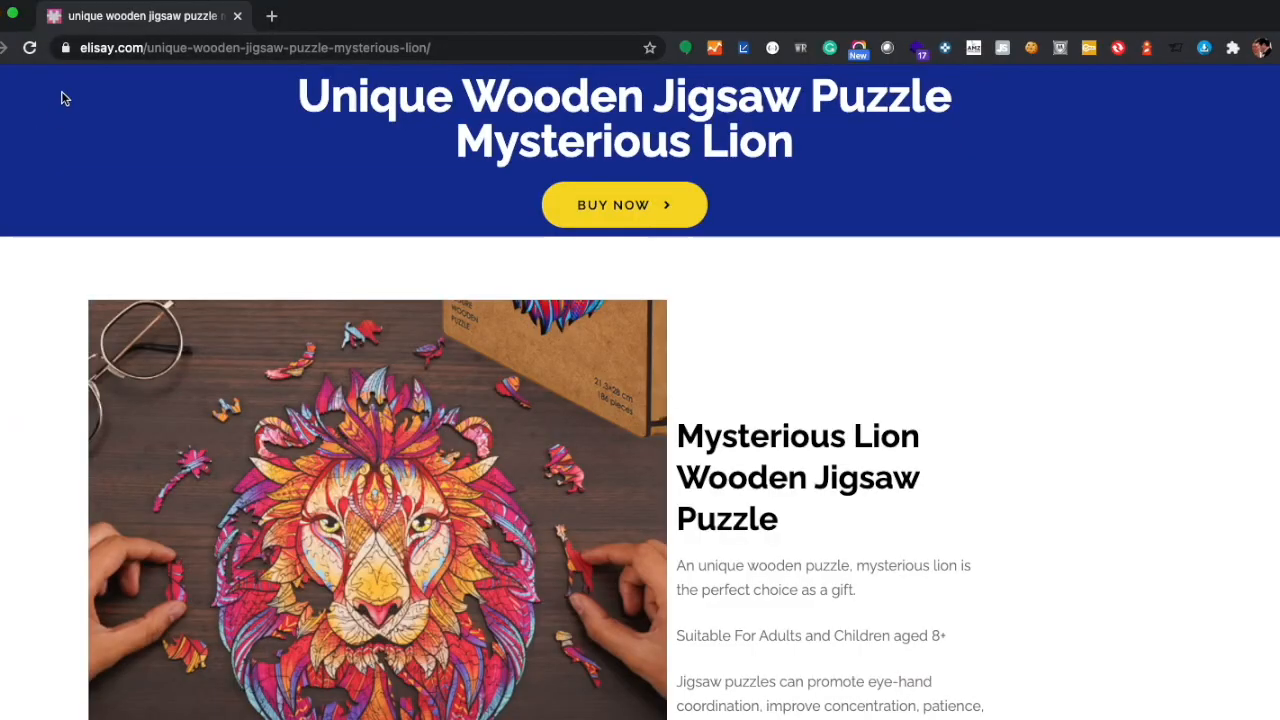
Step: Switch to Chrome and preview the live Mysterious Lion checkout page in the developer tools' responsive mobile view
{"action": "left_click", "coordinate": [130, 2]}
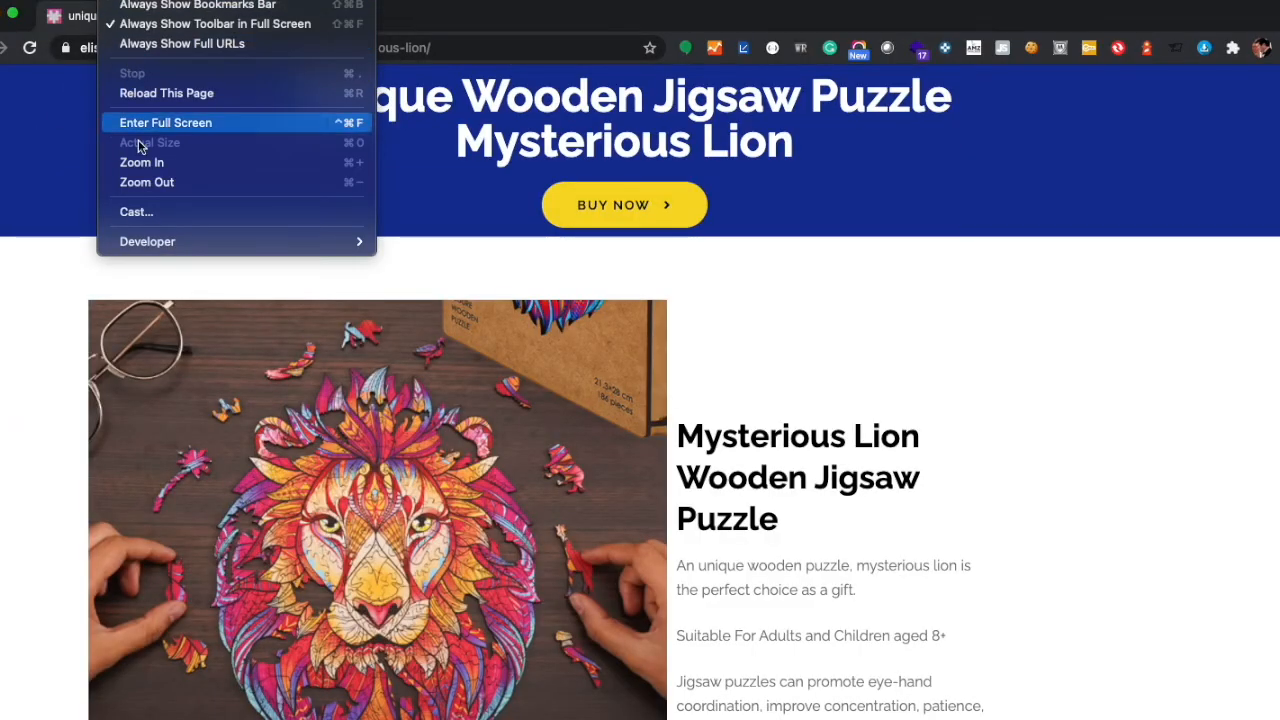
{"action": "mouse_move", "coordinate": [144, 236]}
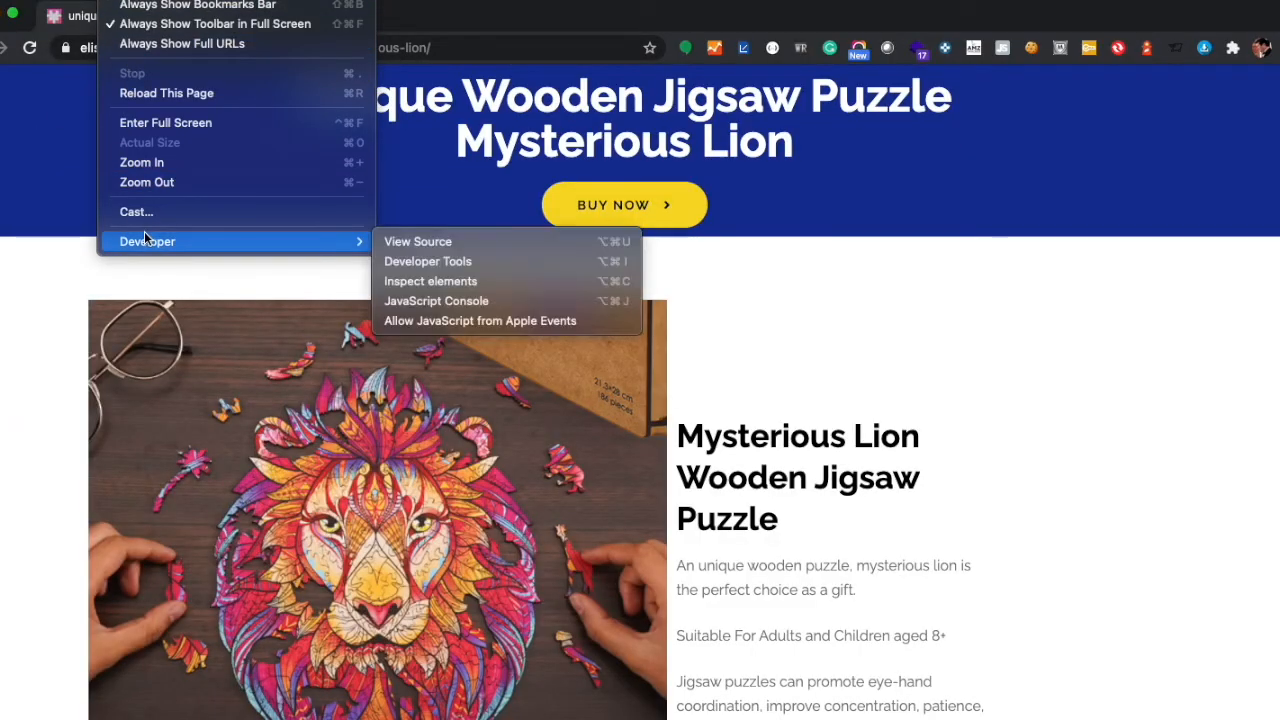
{"action": "left_click", "coordinate": [388, 264]}
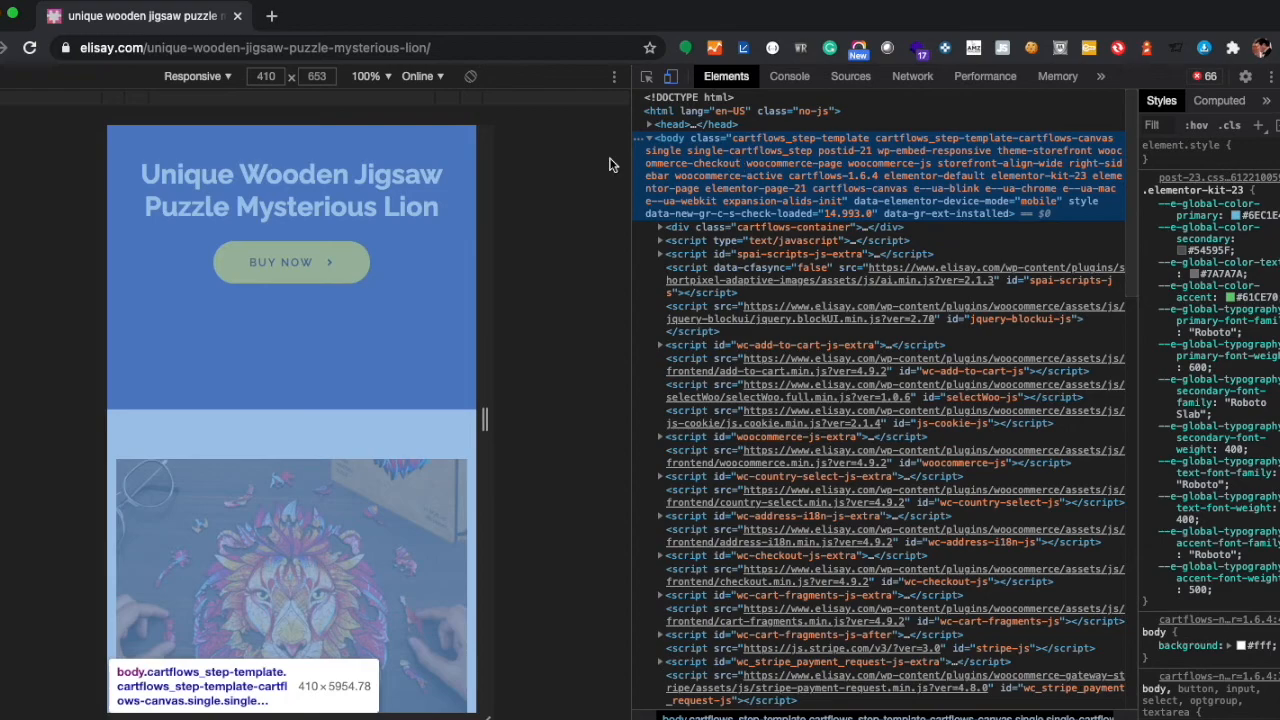
{"action": "left_click", "coordinate": [420, 78]}
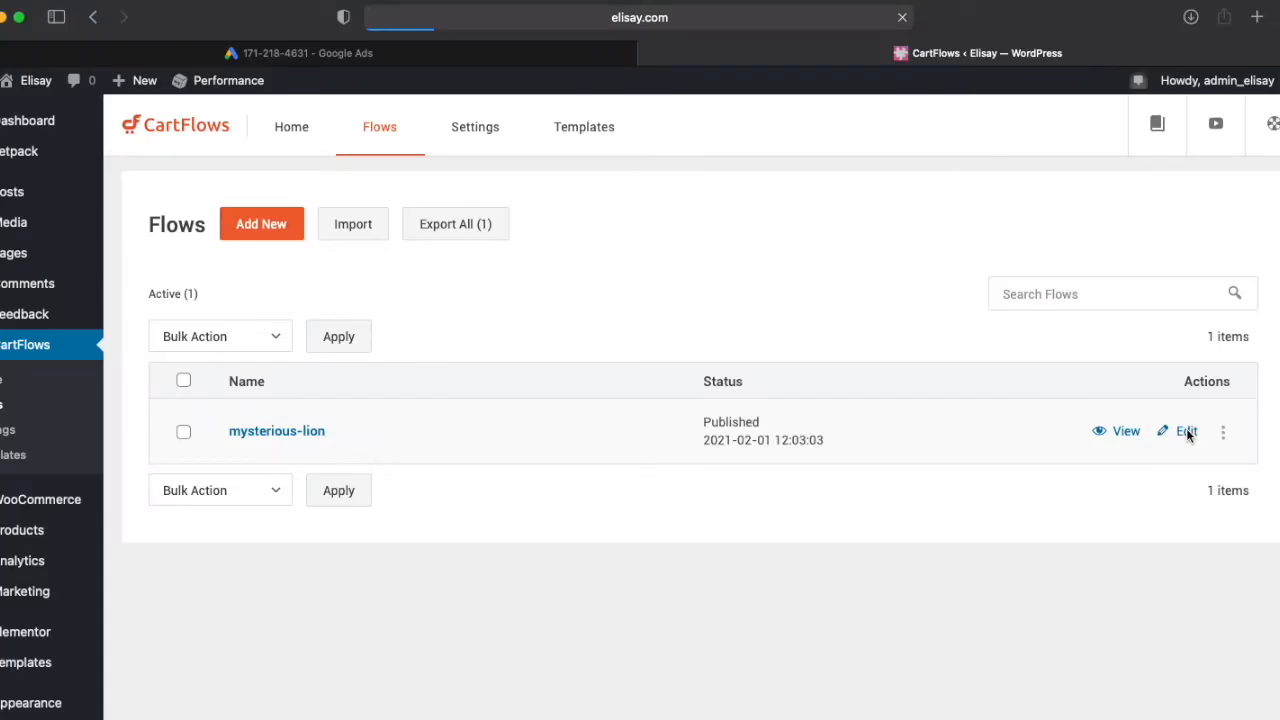
Step: Open the Thank You Page step of the mysterious-lion flow in CartFlows and review its shortcode and general settings
{"action": "left_click", "coordinate": [1184, 430]}
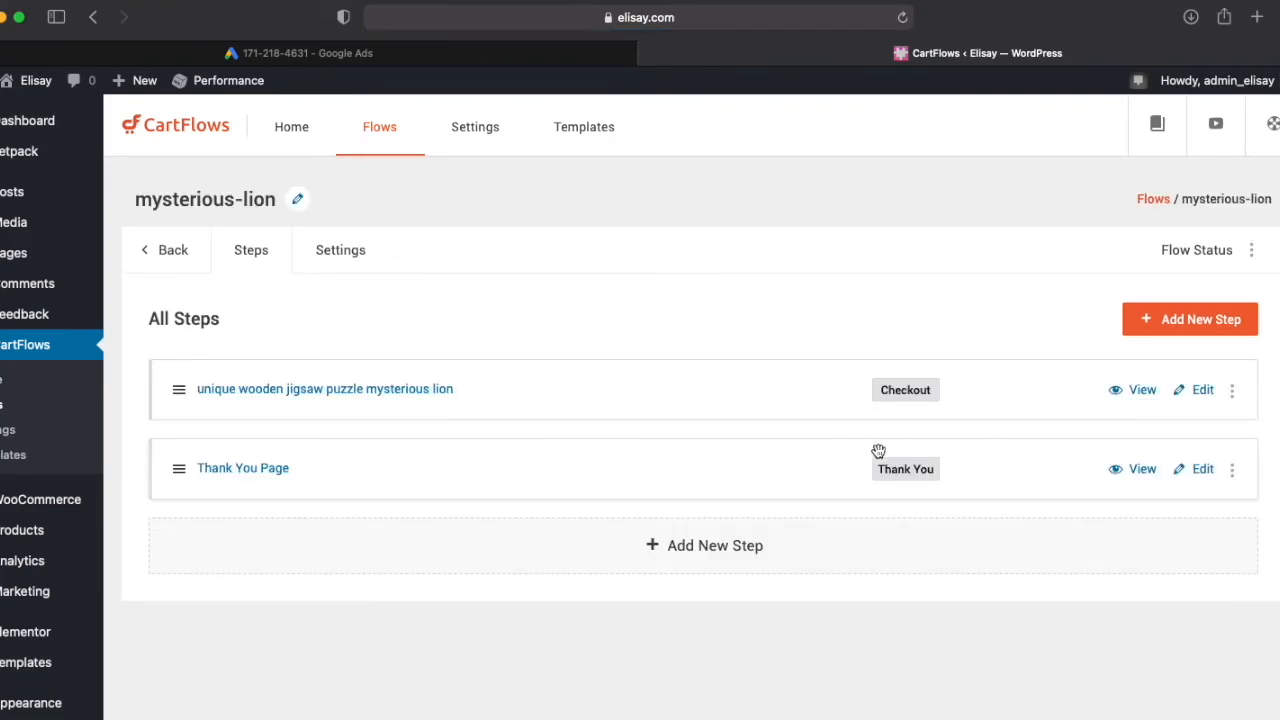
{"action": "left_click", "coordinate": [1200, 472]}
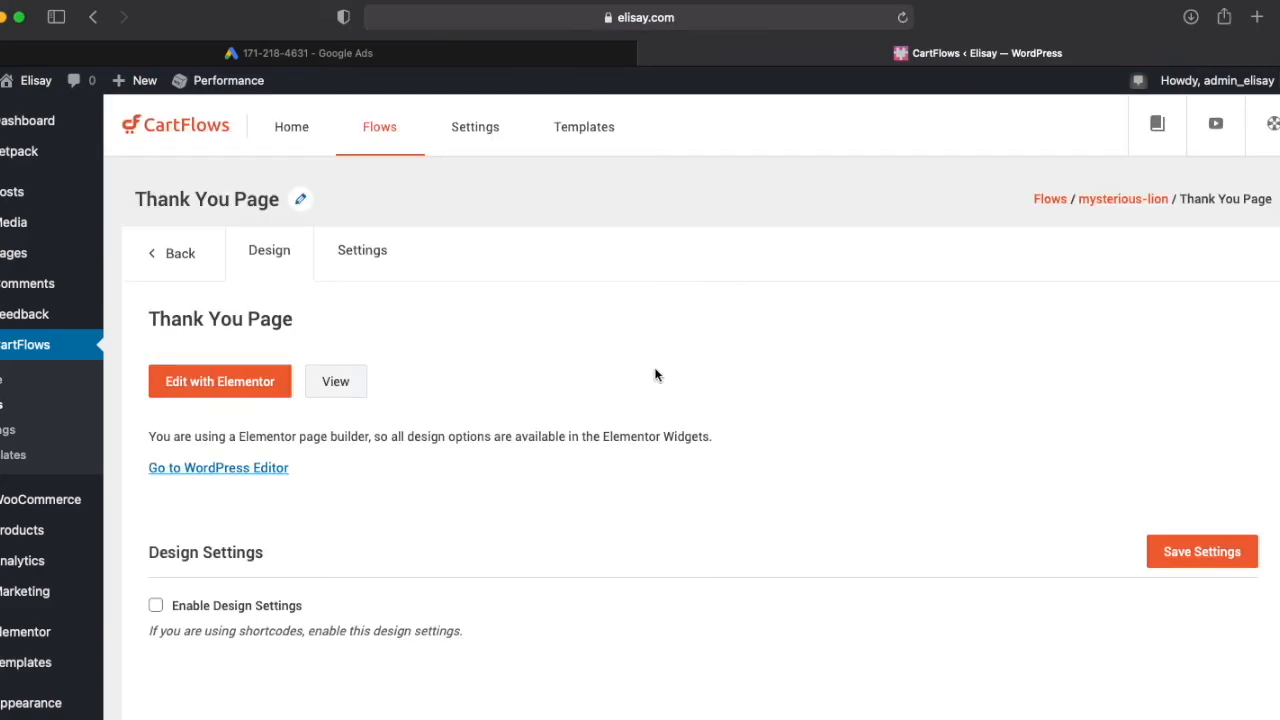
{"action": "left_click", "coordinate": [366, 252]}
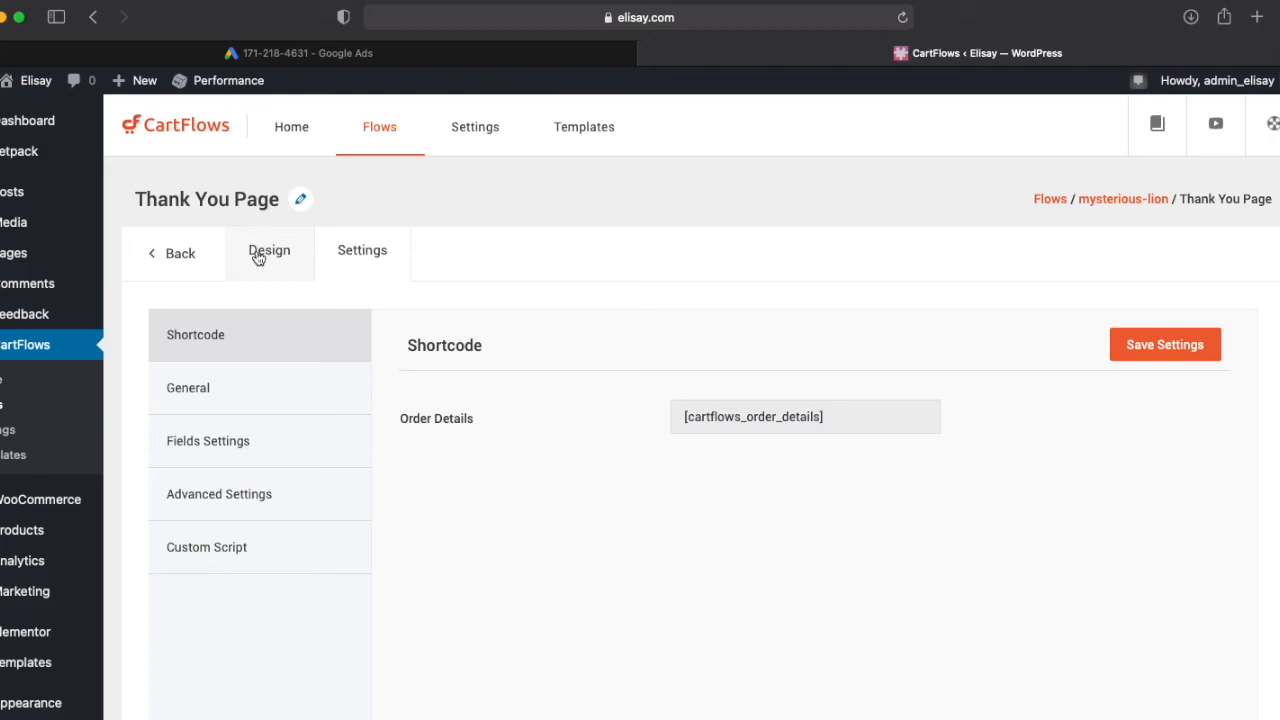
{"action": "left_click", "coordinate": [214, 398]}
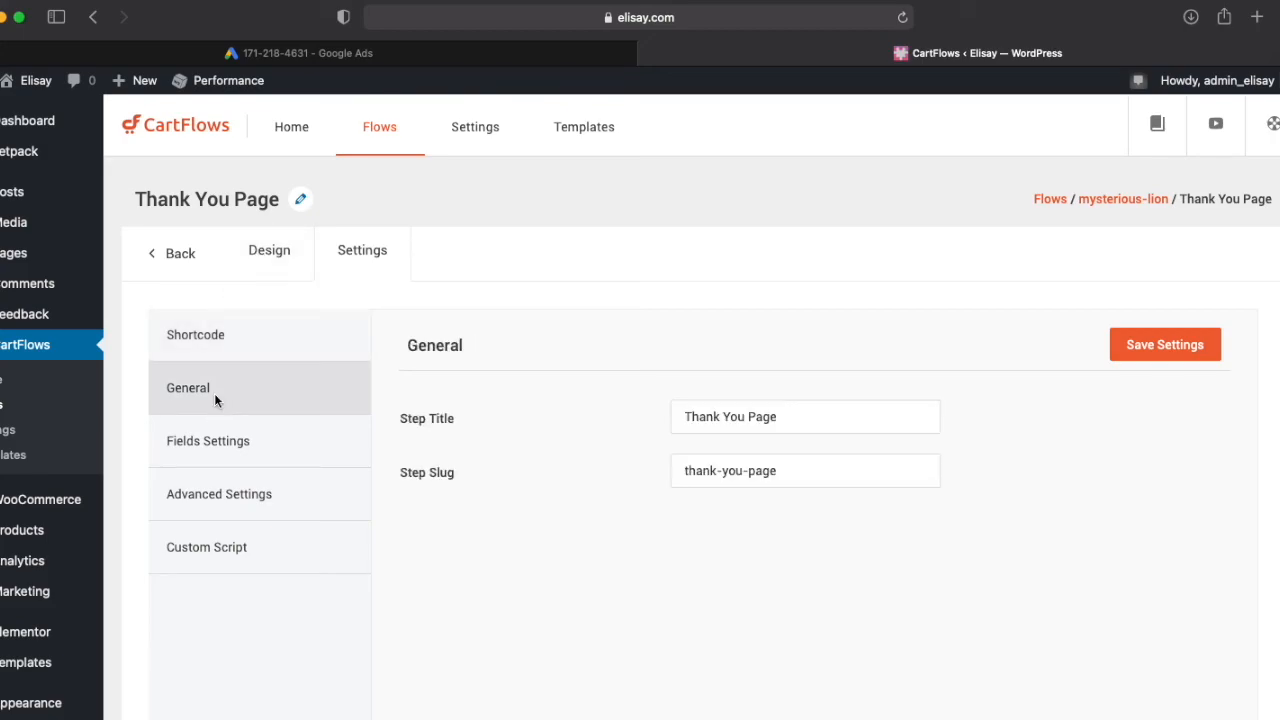
{"action": "left_click", "coordinate": [268, 256]}
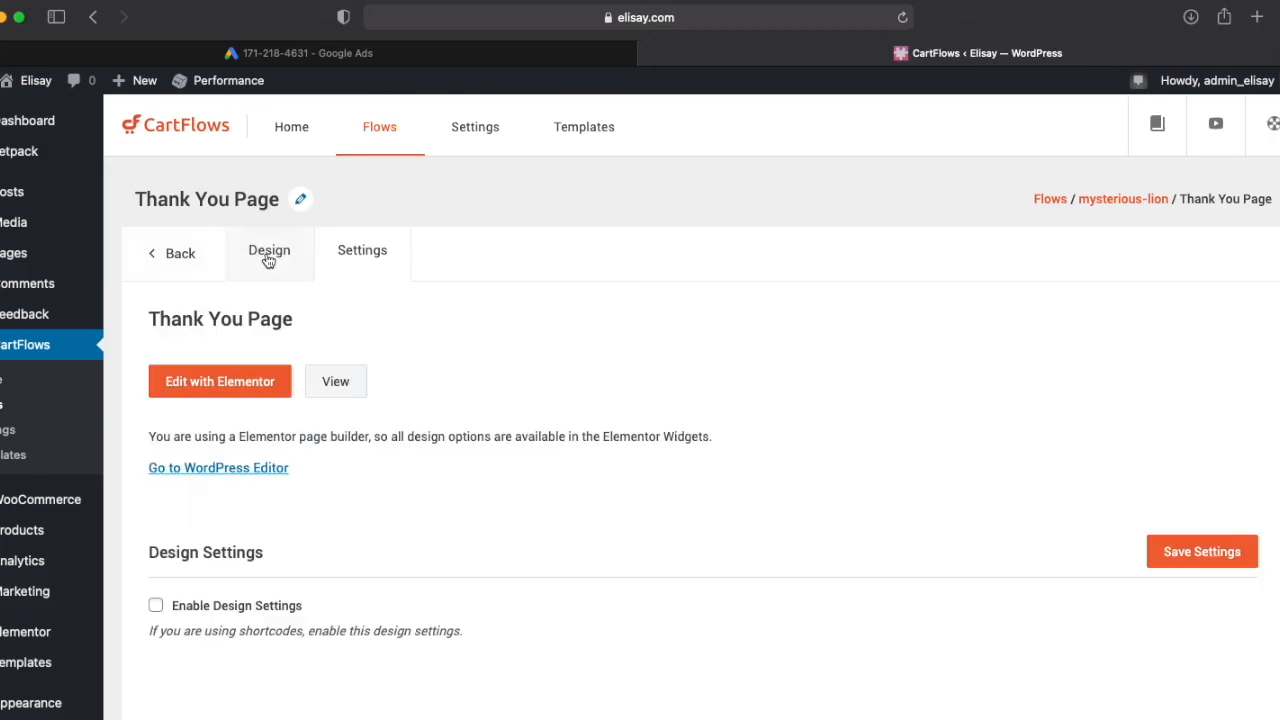
Step: Edit the Thank You Page with Elementor and change the icon box title to "Thanks for your order"
{"action": "left_click", "coordinate": [227, 381]}
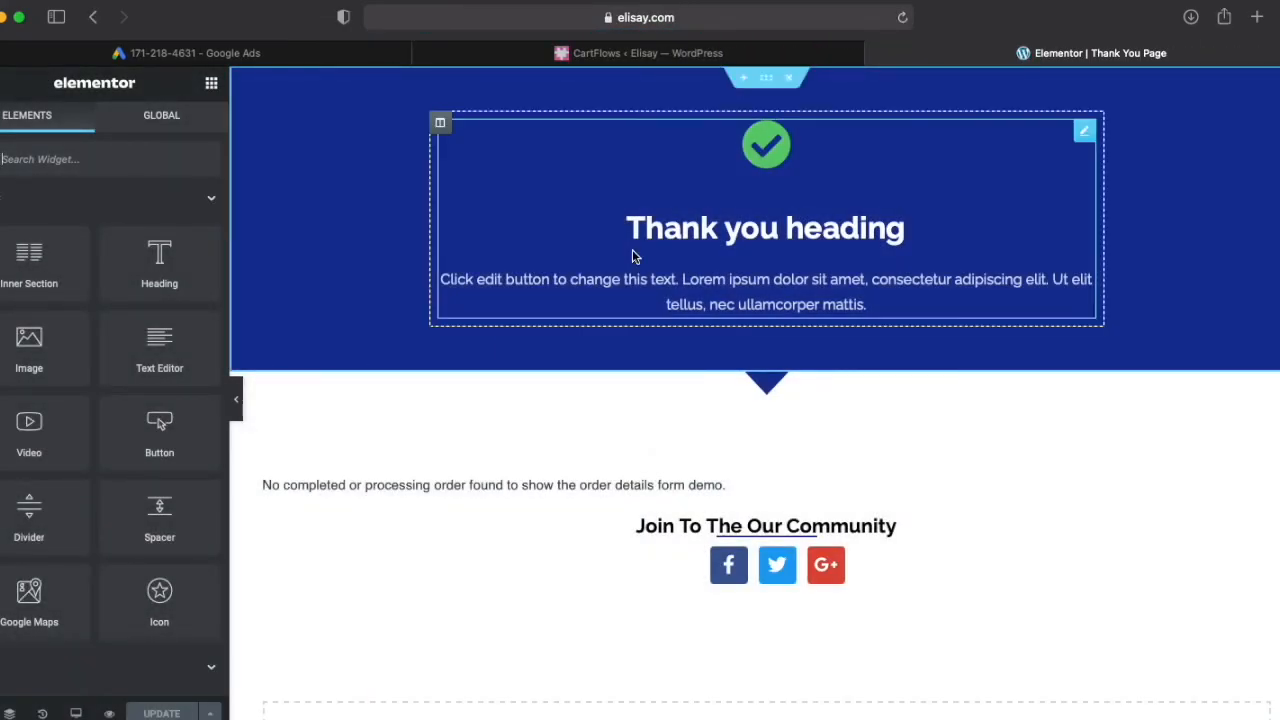
{"action": "left_click", "coordinate": [766, 228]}
{"action": "double_click", "coordinate": [845, 228]}
{"action": "type", "text": "for your"}
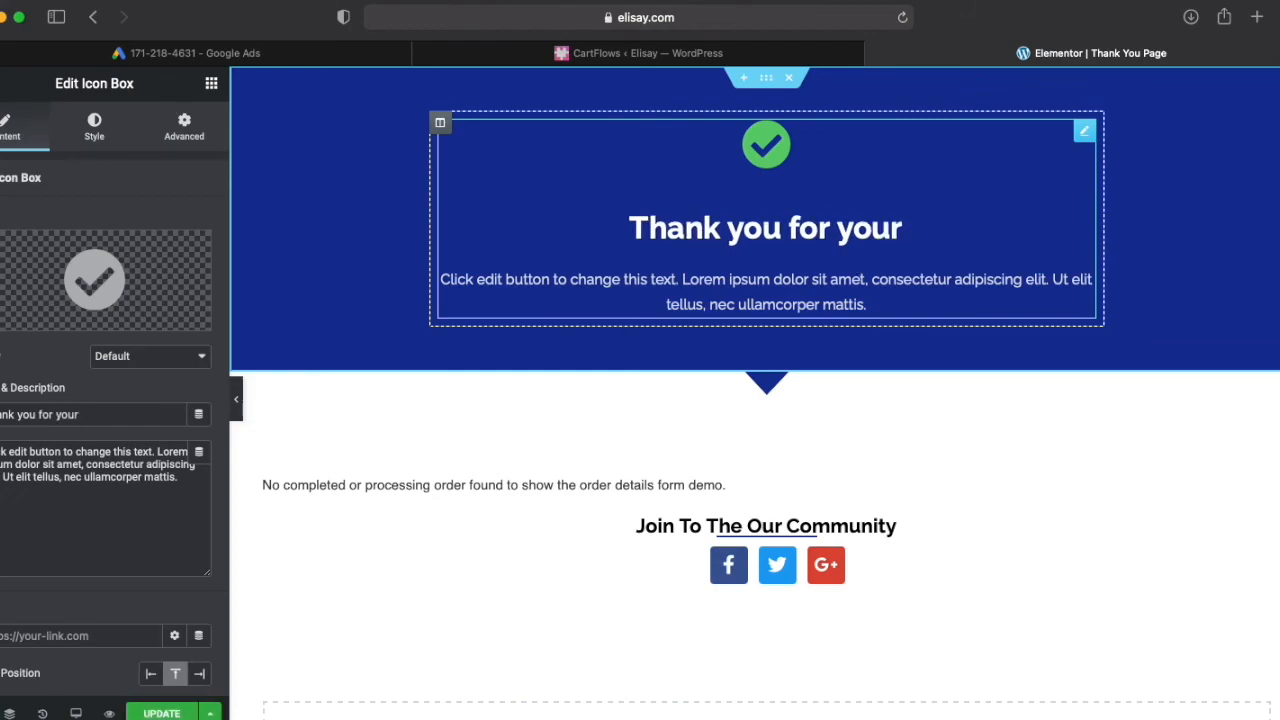
{"action": "left_click_drag", "start_coordinate": [722, 228], "coordinate": [790, 228]}
{"action": "type", "text": "s "}
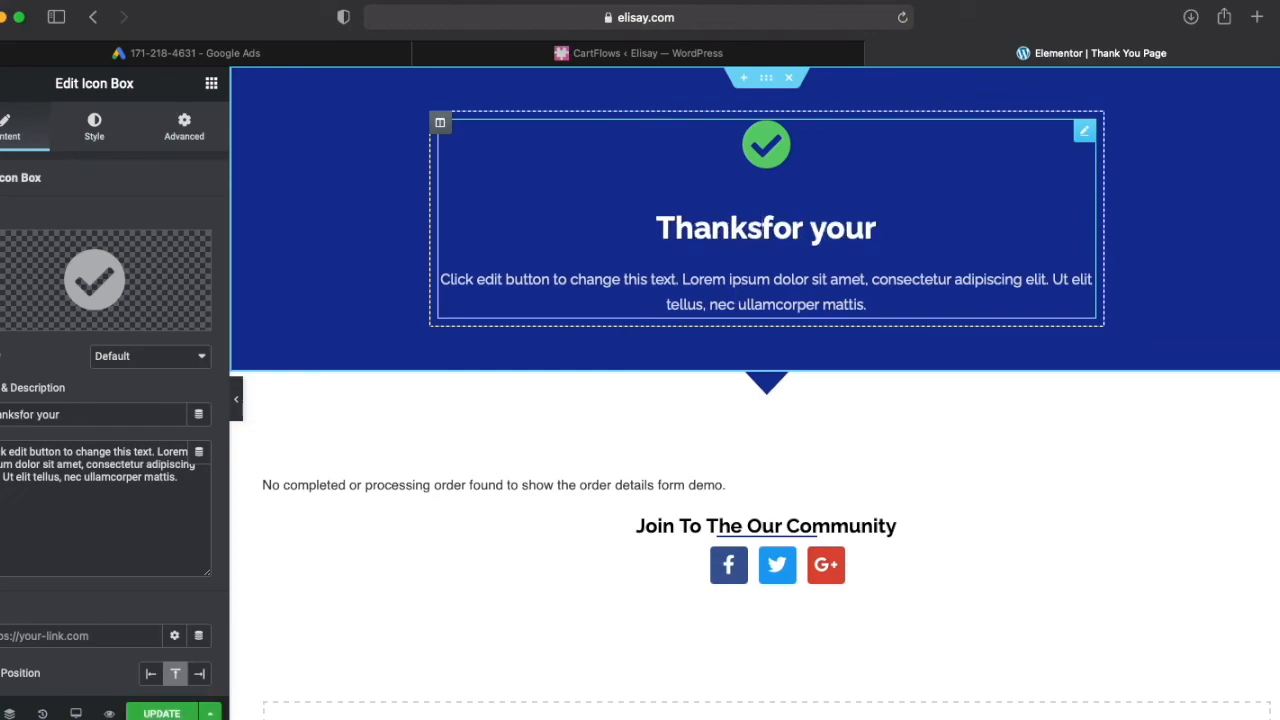
{"action": "type", "text": "order"}
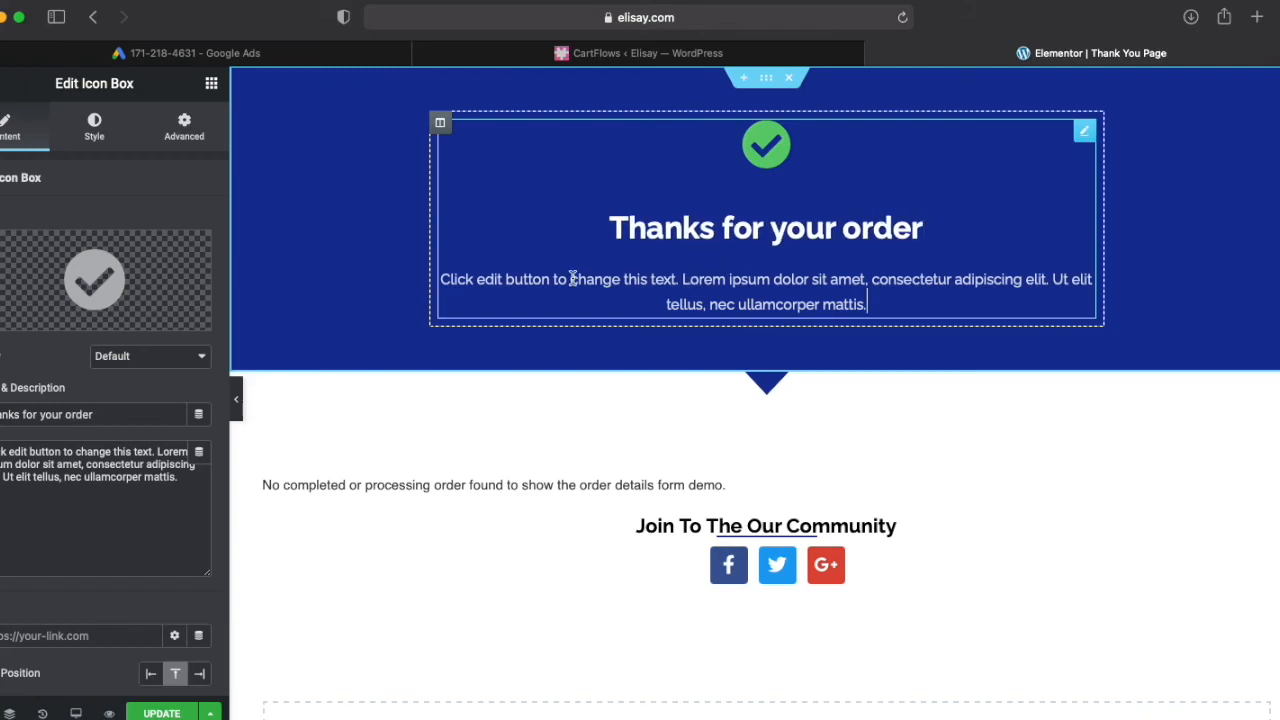
Step: Clear the placeholder description text under the thank-you title in the icon box
{"action": "left_click_drag", "start_coordinate": [449, 278], "coordinate": [858, 301]}
{"action": "left_click_drag", "start_coordinate": [179, 478], "coordinate": [0, 450]}
{"action": "key", "text": "BackSpace"}
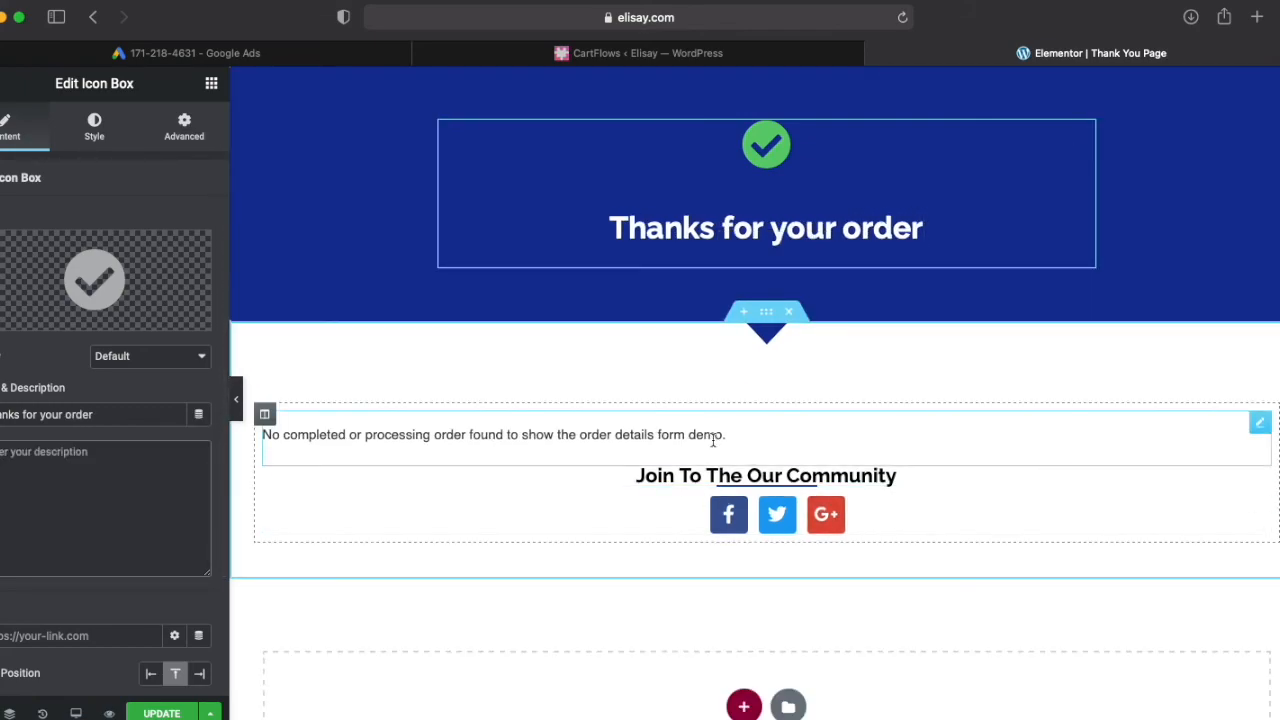
Step: Delete the "Join To The Our Community" heading and the social icons widget below the order details
{"action": "left_click", "coordinate": [1259, 476]}
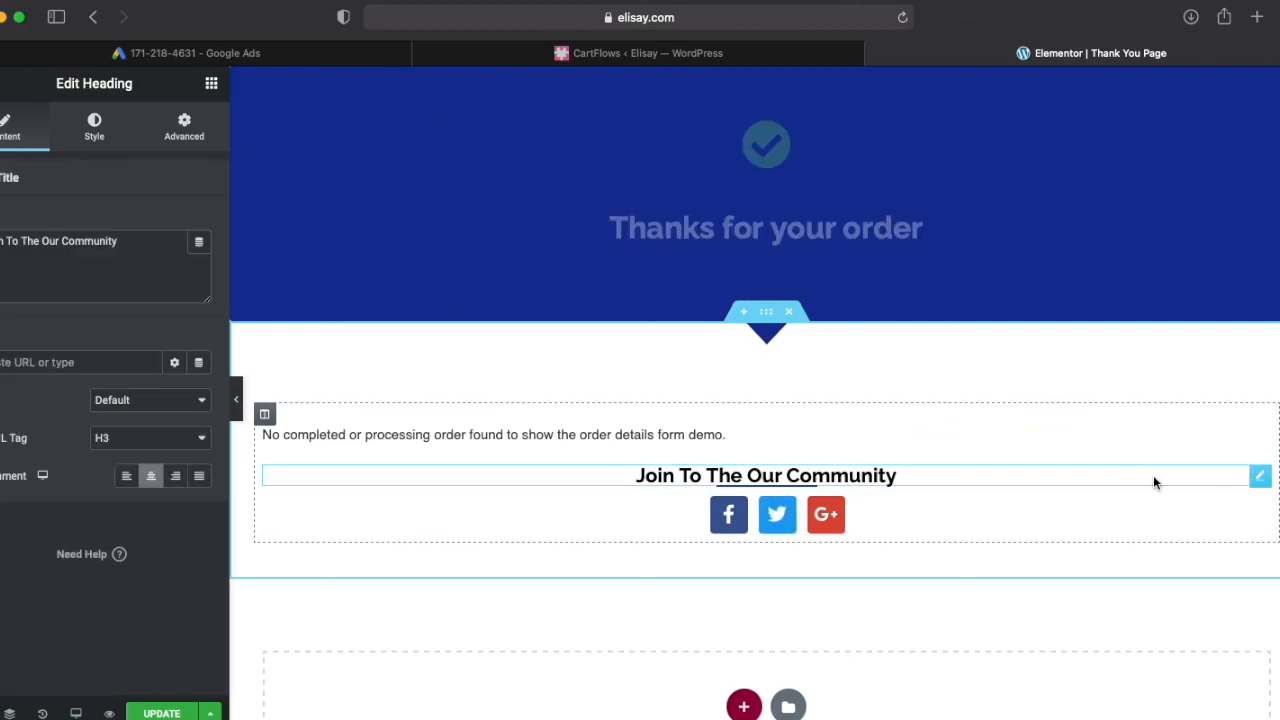
{"action": "right_click", "coordinate": [1153, 475]}
{"action": "left_click", "coordinate": [1195, 713]}
{"action": "left_click", "coordinate": [1046, 482]}
{"action": "right_click", "coordinate": [1046, 482]}
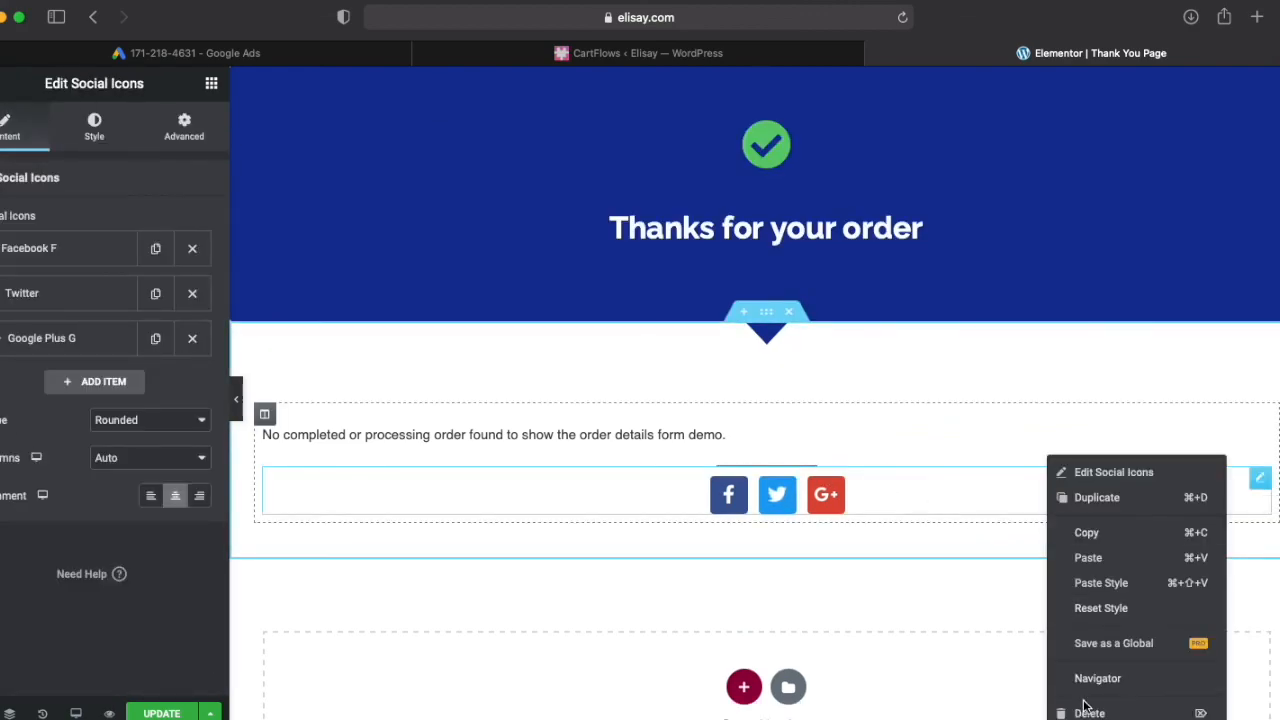
{"action": "left_click", "coordinate": [1085, 706]}
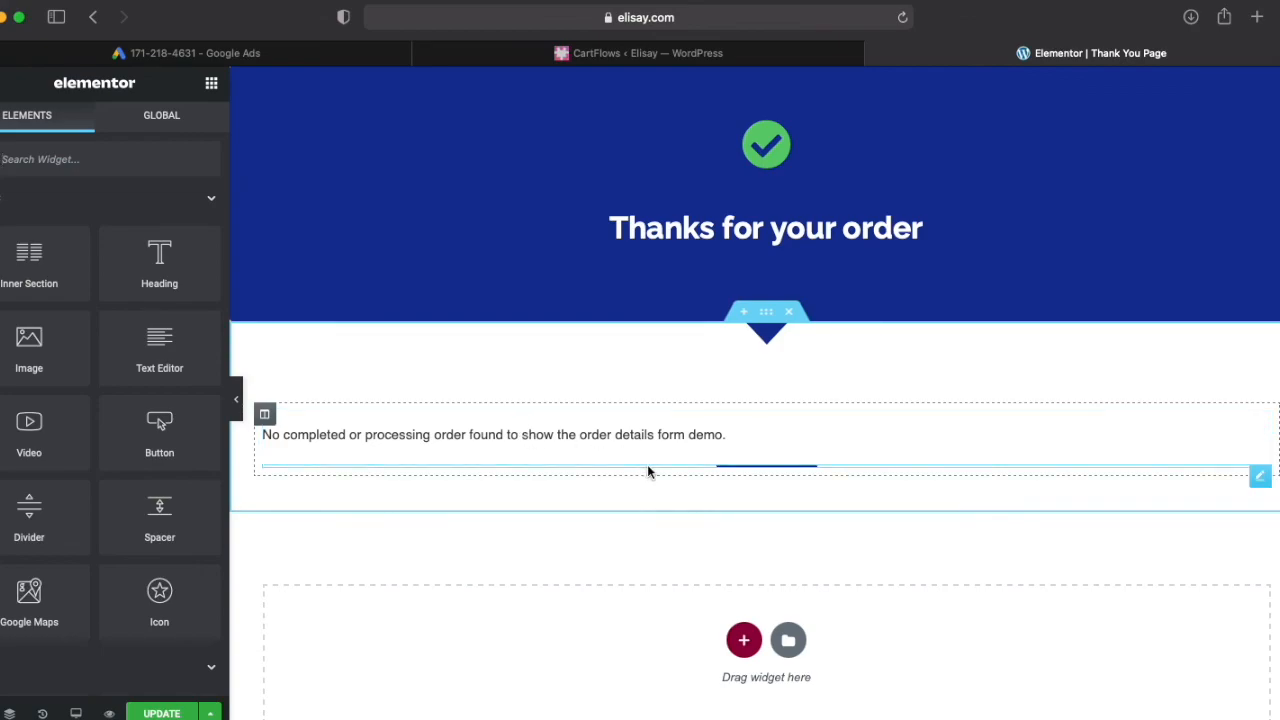
Step: Update the Thank You Page and leave the Elementor editor to view the page
{"action": "left_click", "coordinate": [161, 713]}
{"action": "left_click", "coordinate": [642, 26]}
{"action": "left_click", "coordinate": [301, 424]}
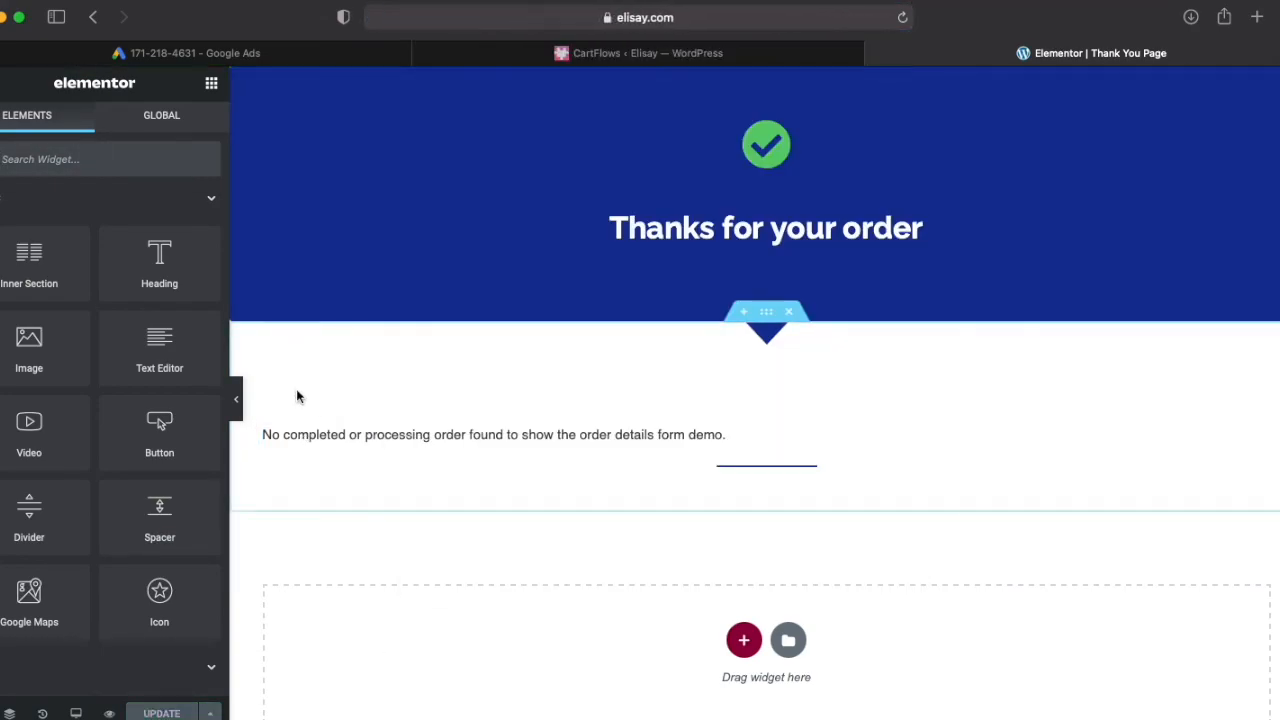
{"action": "left_click", "coordinate": [1, 83]}
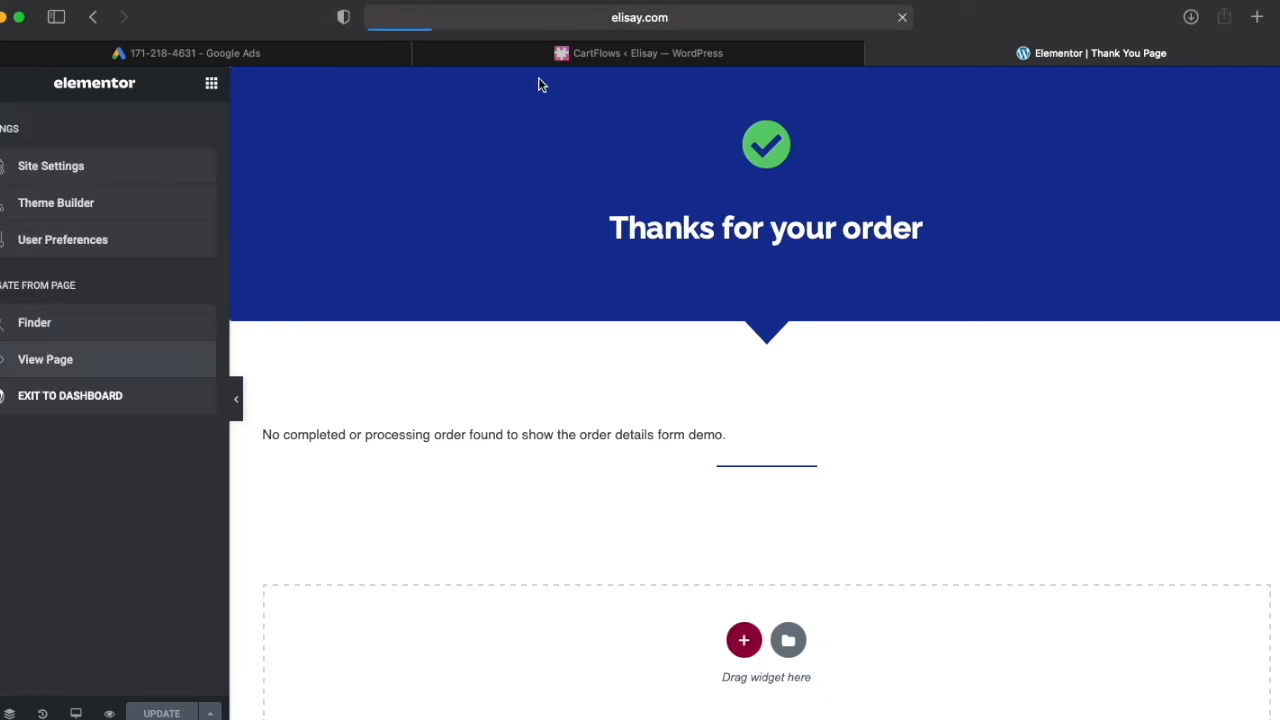